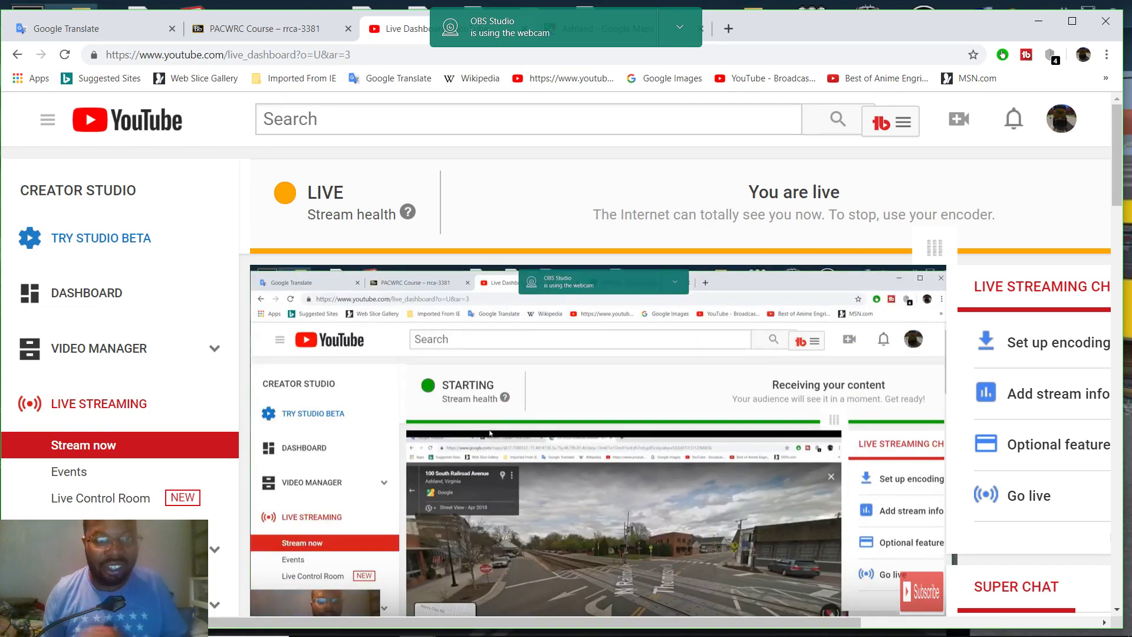
Hide the OBS Studio webcam-in-use notification and switch to the 'Ashland - Google Maps' tab
click(679, 27)
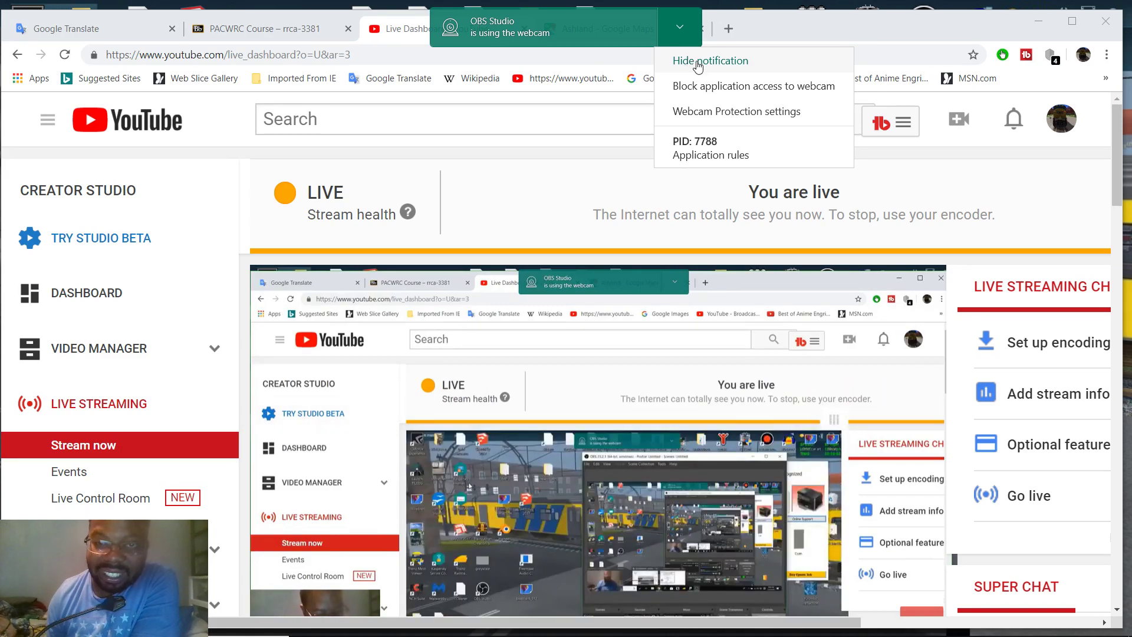
click(696, 61)
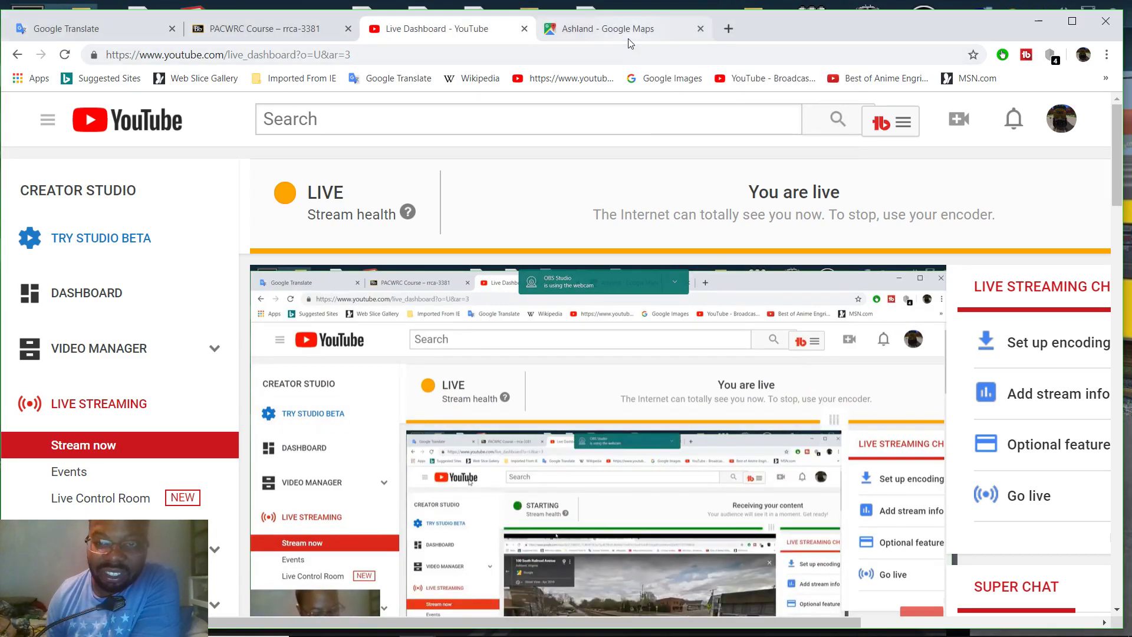
click(628, 43)
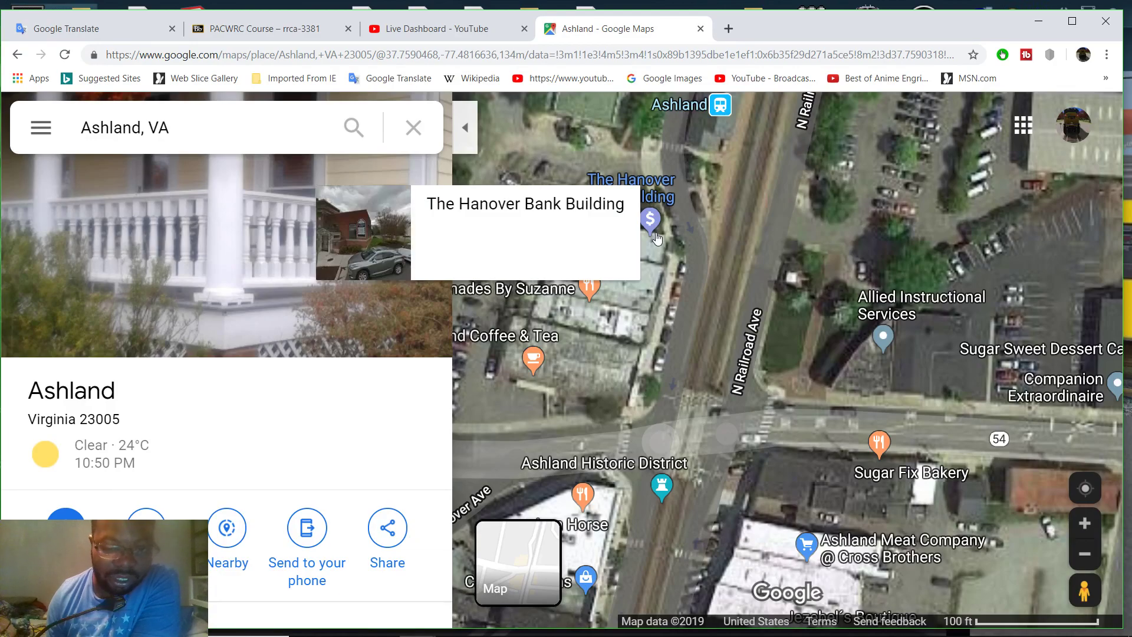
Zoom the satellite map onto the England St crossing at 20 ft scale, then minimize Chrome
drag(699, 393, 731, 296)
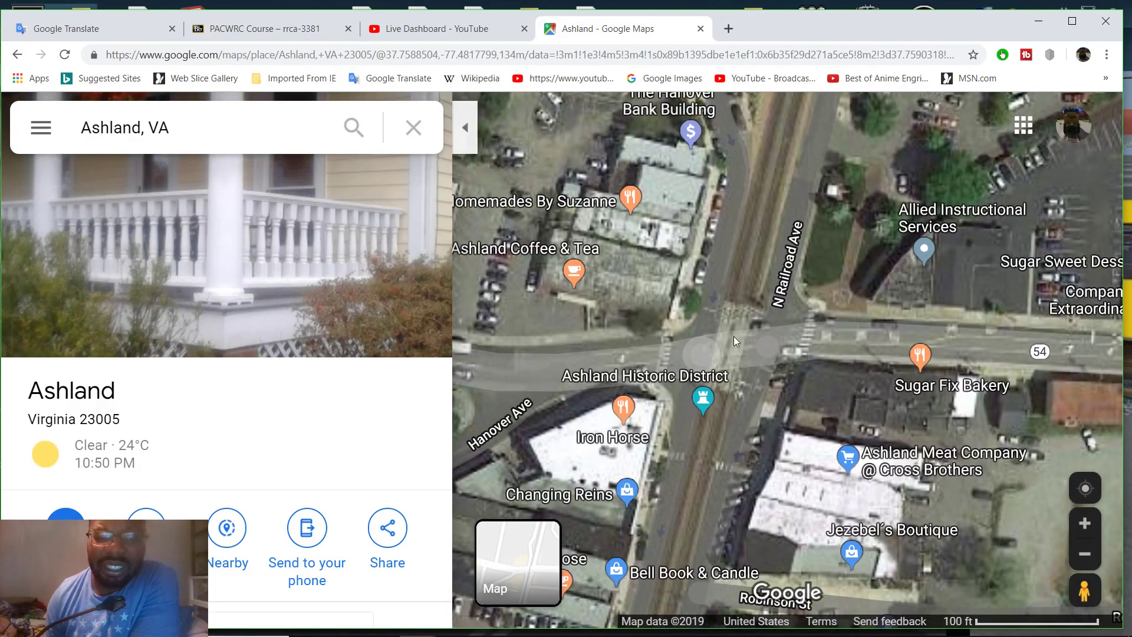
scroll(734, 337, up, 3)
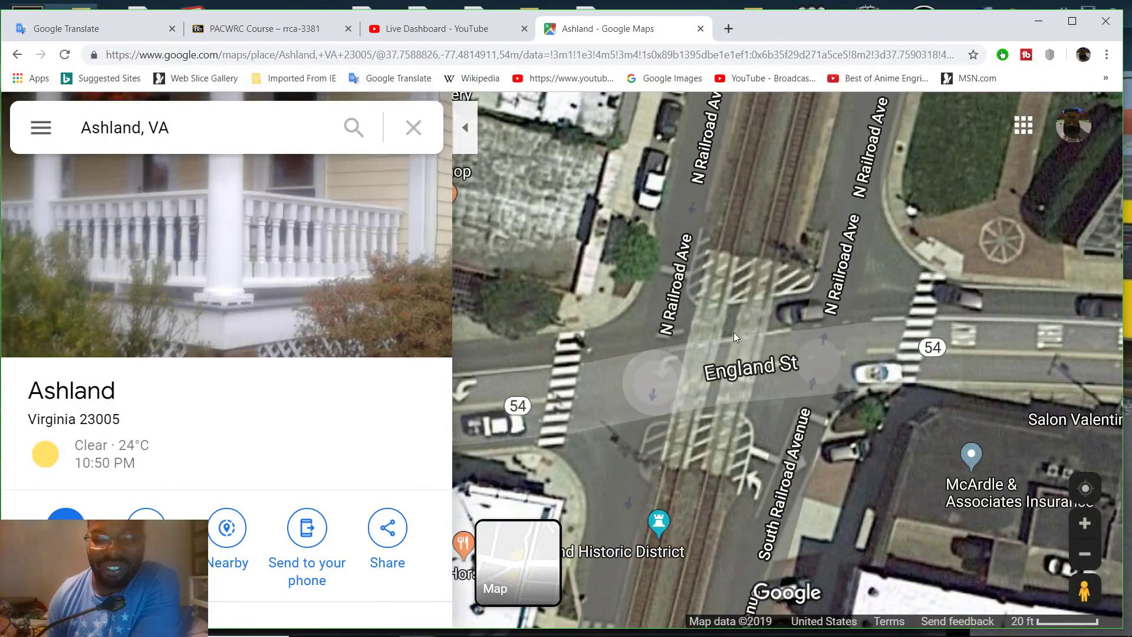
drag(737, 369, 799, 285)
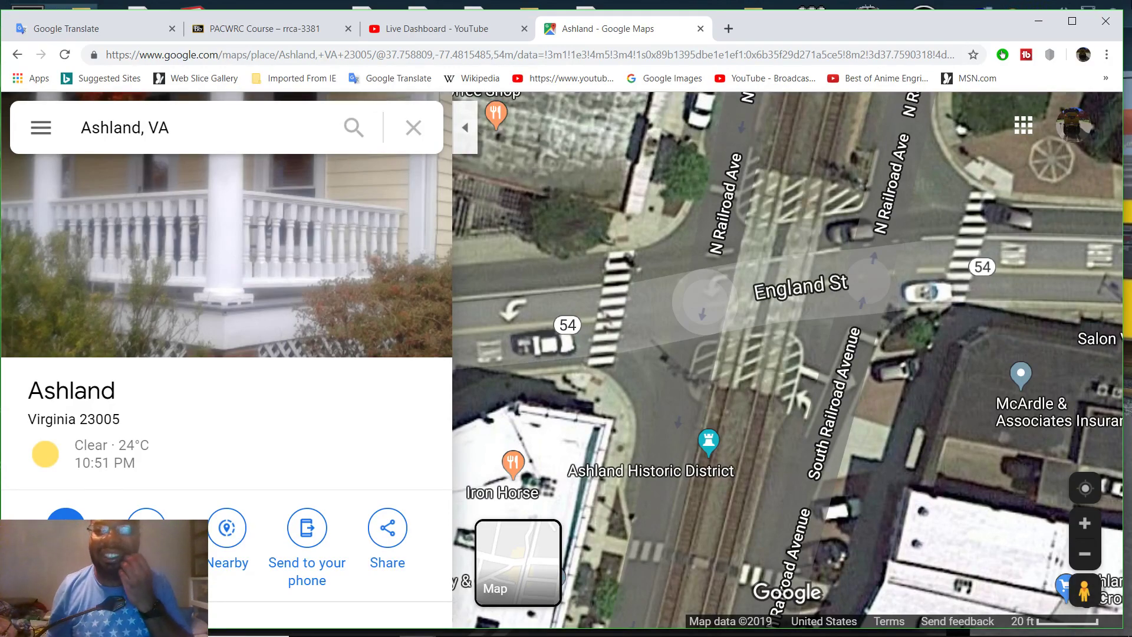
click(1029, 18)
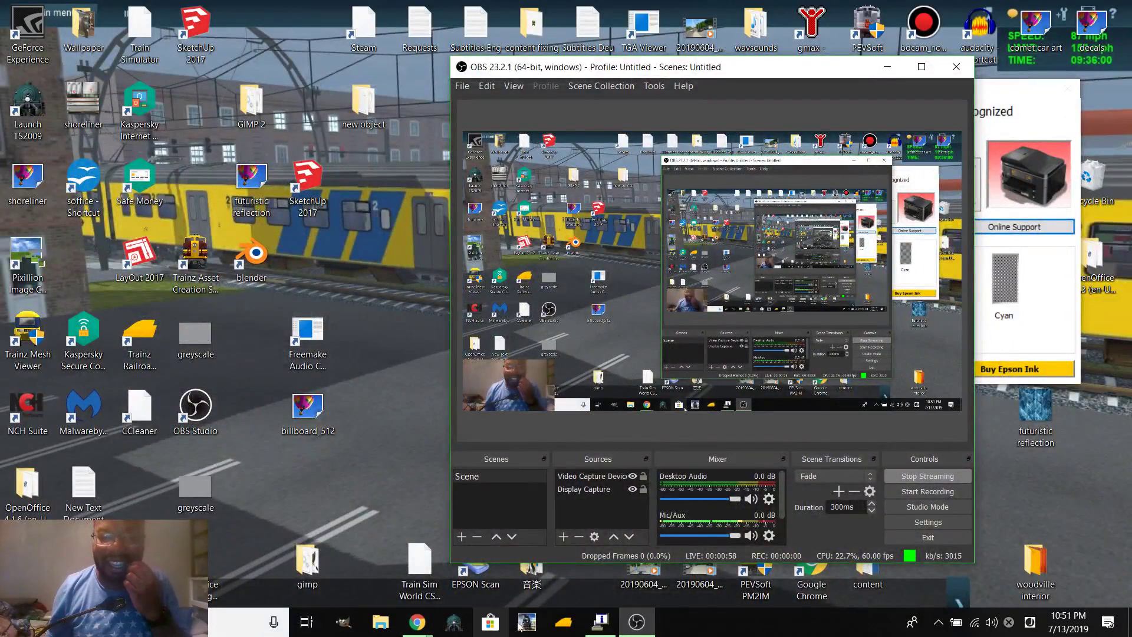
Launch Trainz 2019 with Start Trainz and let it load to the main menu
mouse_move(592, 617)
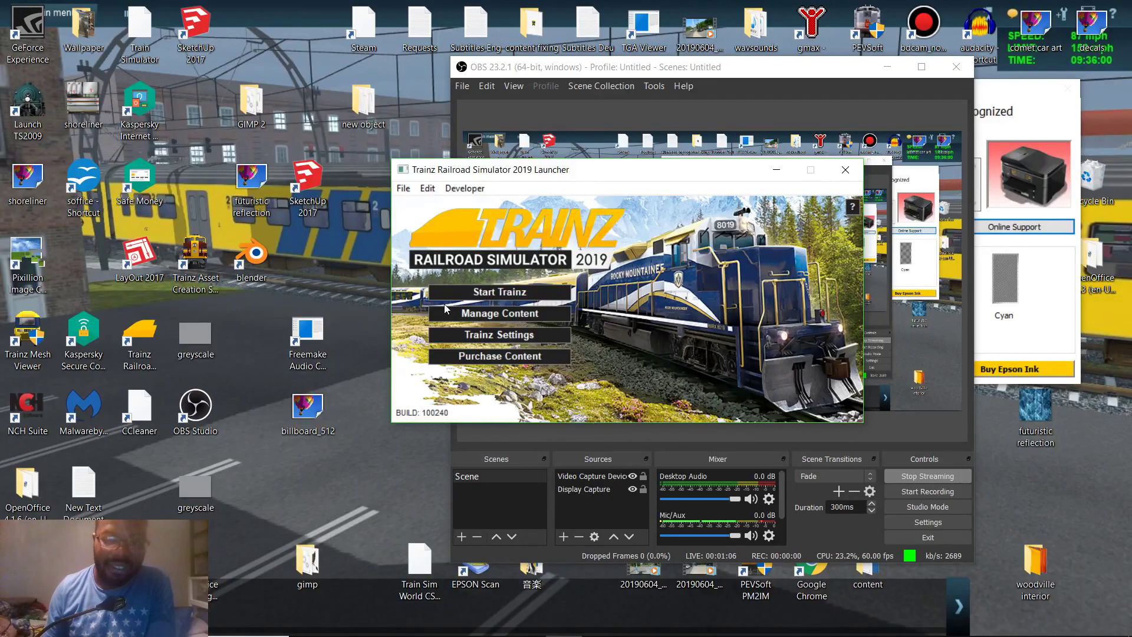
click(463, 296)
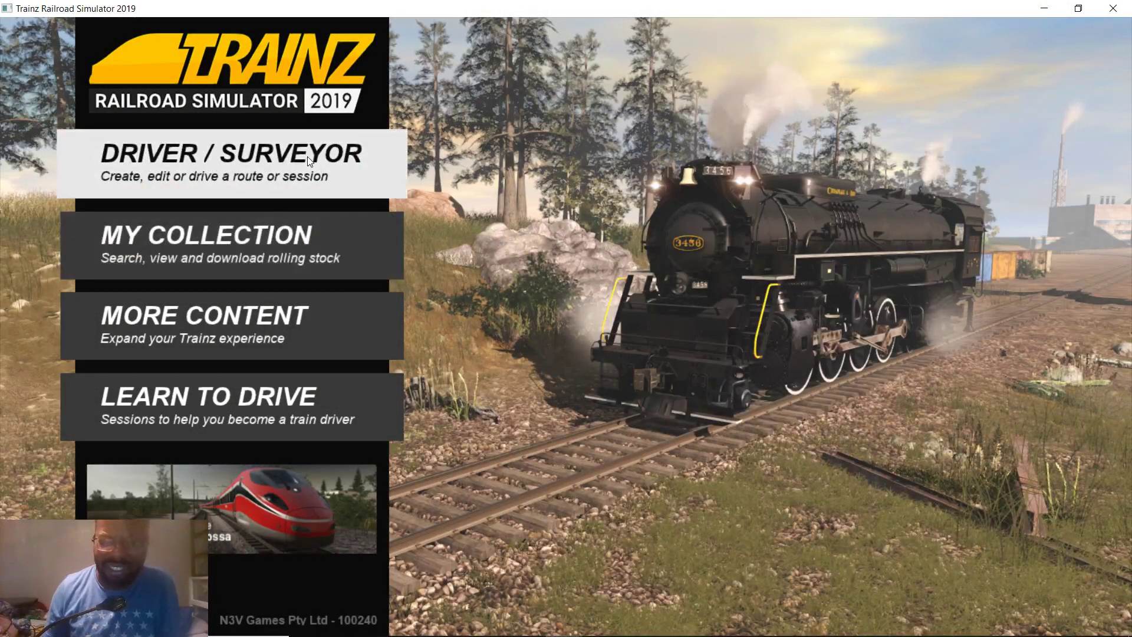
Go into Driver / Surveyor and choose CREATE ROUTE for a new route
click(308, 161)
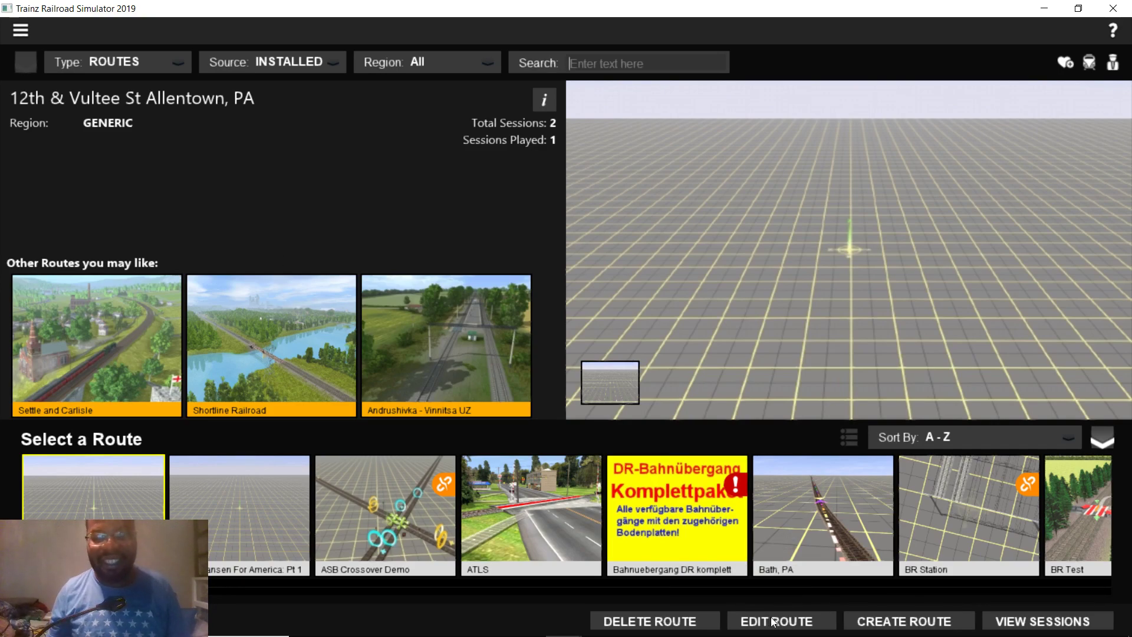
click(874, 619)
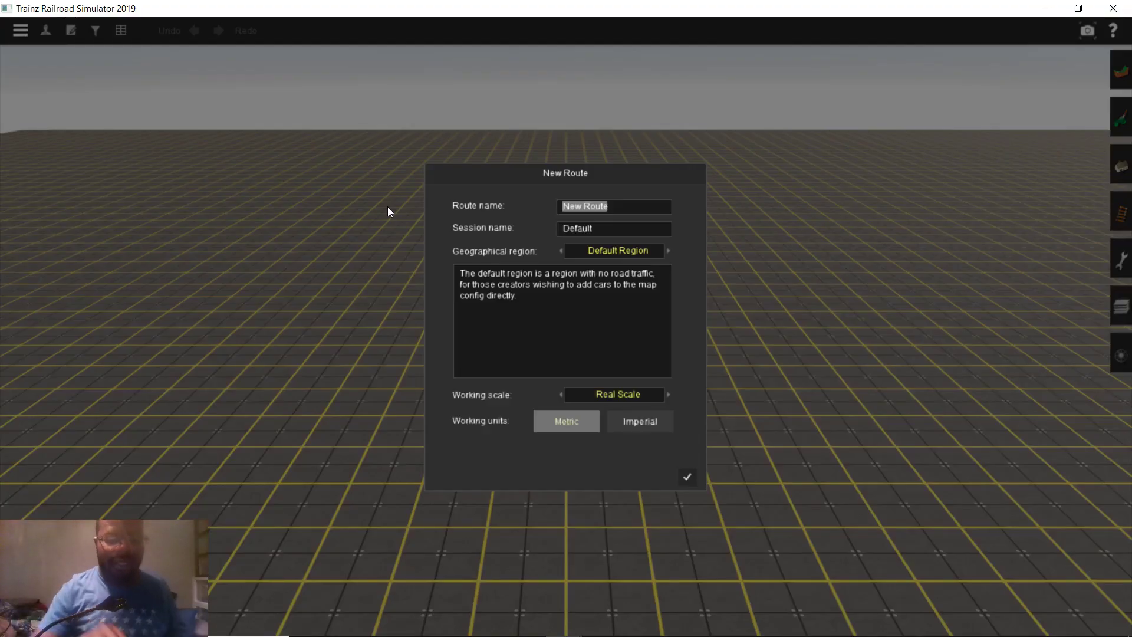
Name route and session 'Ashland, VA', set region United States - Deluxe Edition, Imperial units, and confirm
key(BackSpace)
text(Ashland, V)
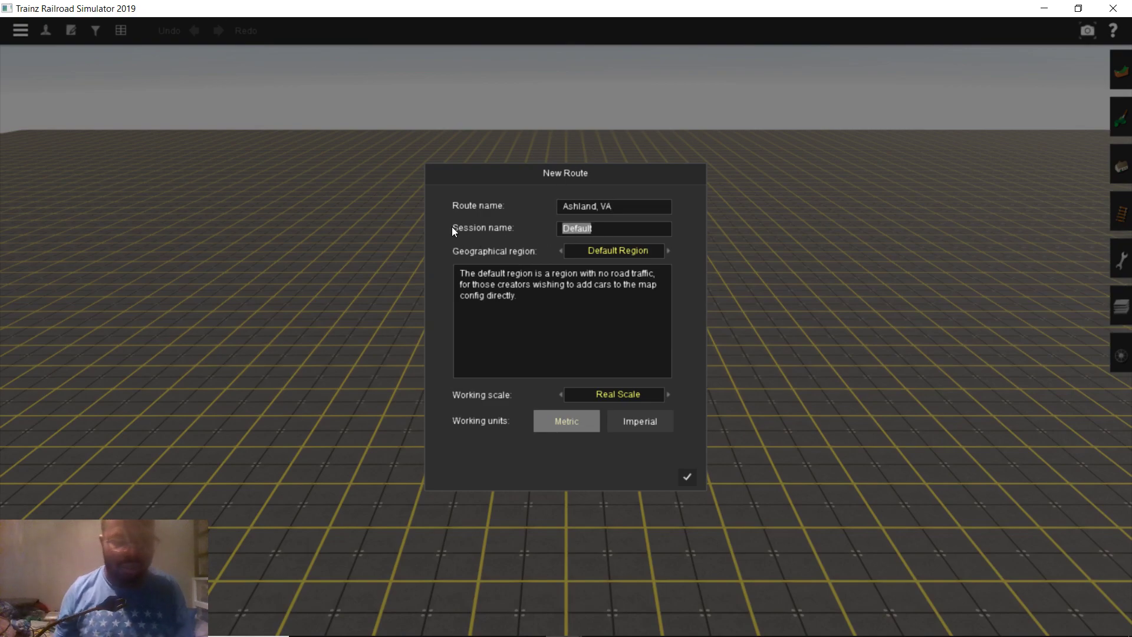
text(Ashland, VA)
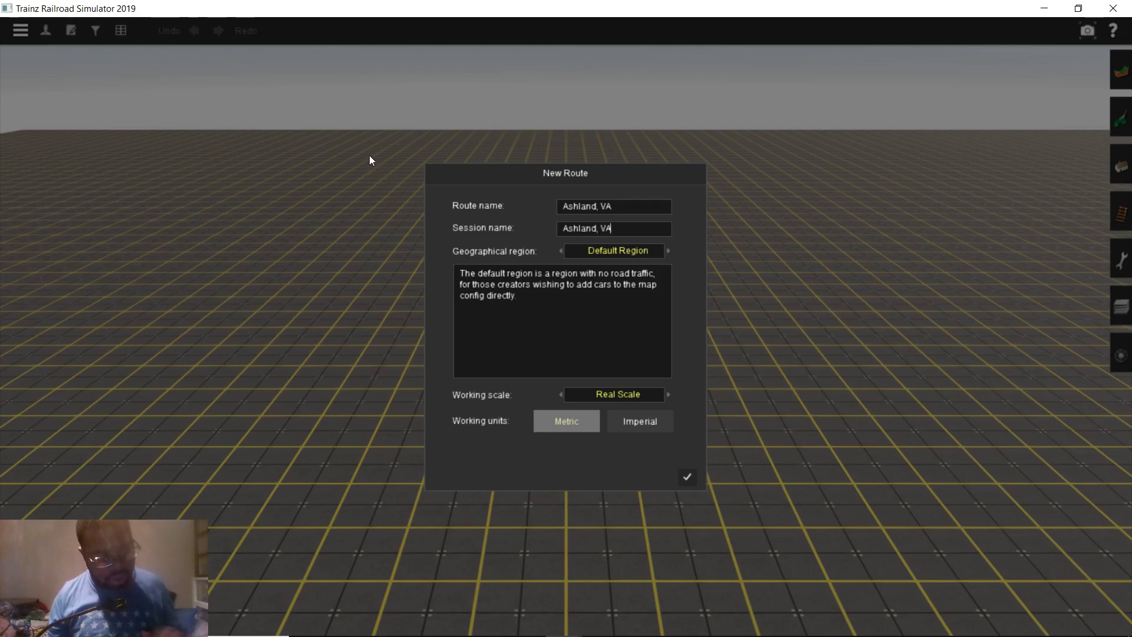
click(577, 250)
scroll(589, 307, down, 5)
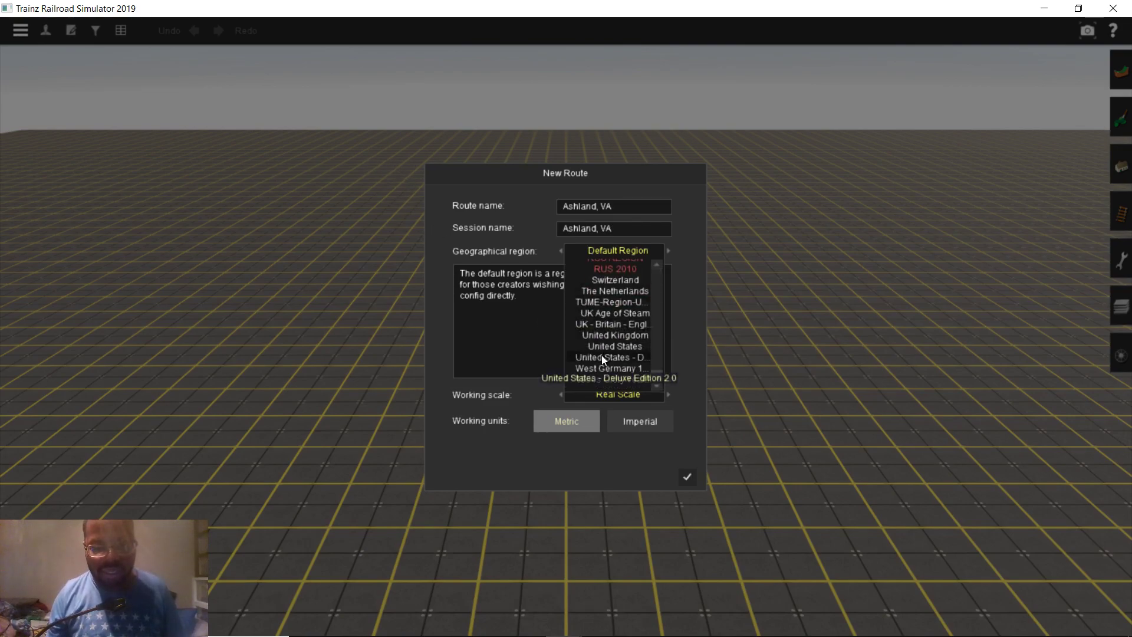
click(601, 357)
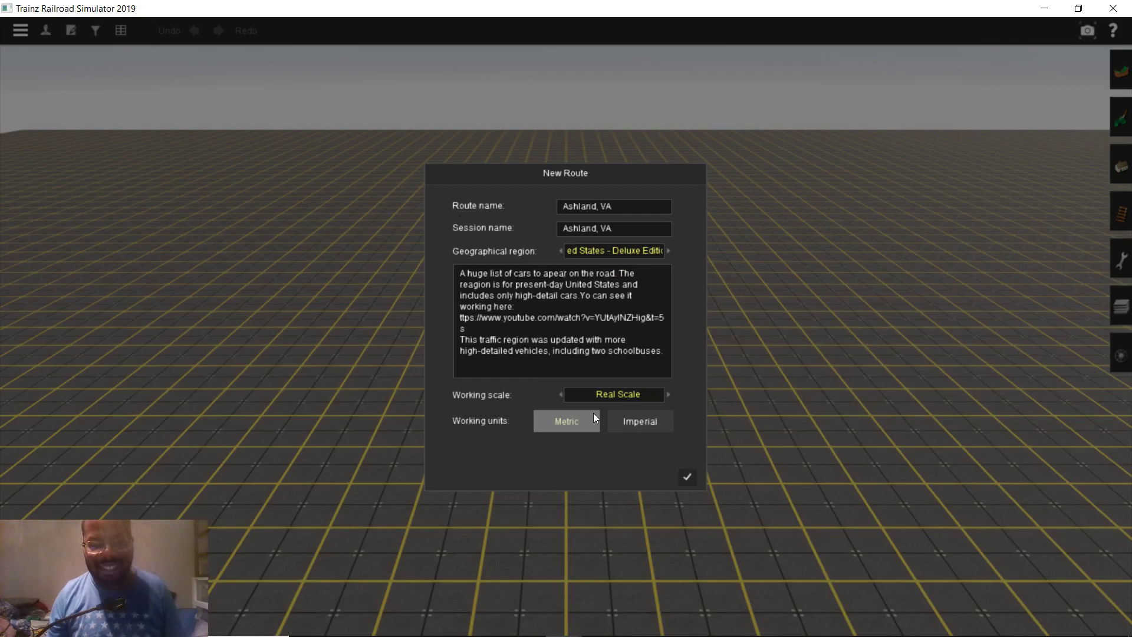
click(655, 422)
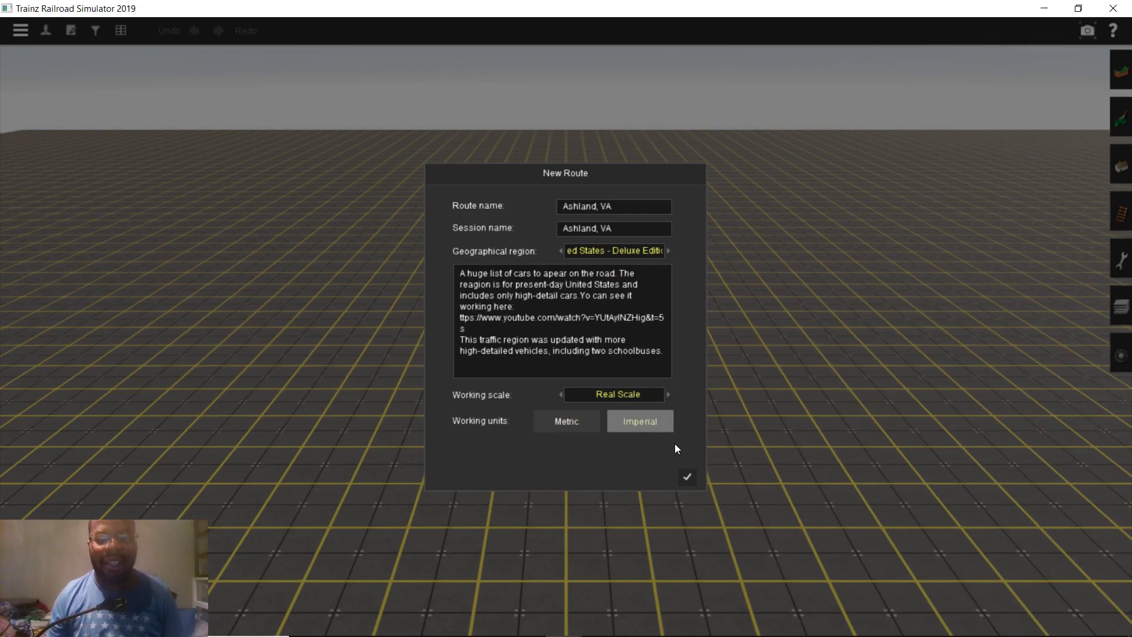
click(685, 476)
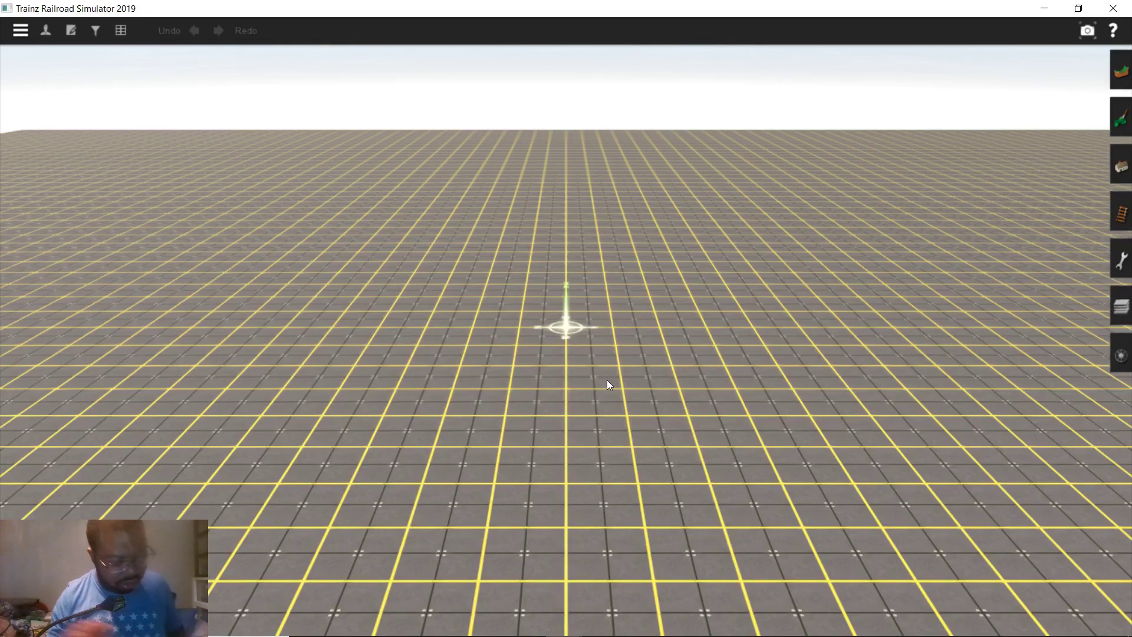
Search 'tane' and lay a long straight TANE_Trk_wood_HP track across the grid
right_drag(465, 341, 874, 193)
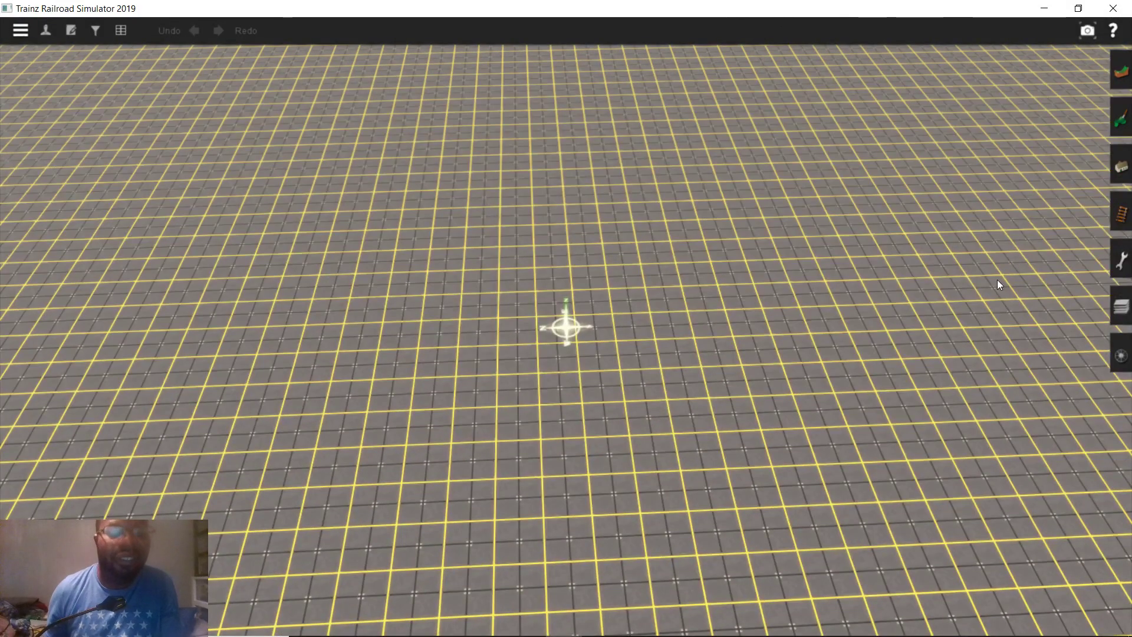
click(1121, 213)
right_drag(518, 168, 603, 167)
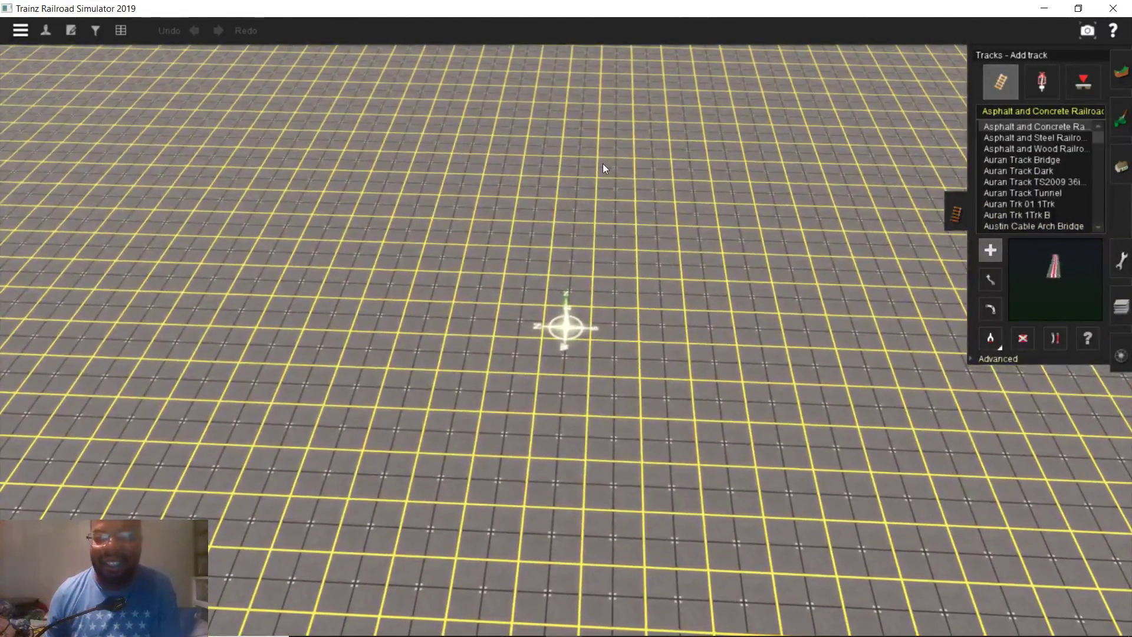
click(996, 113)
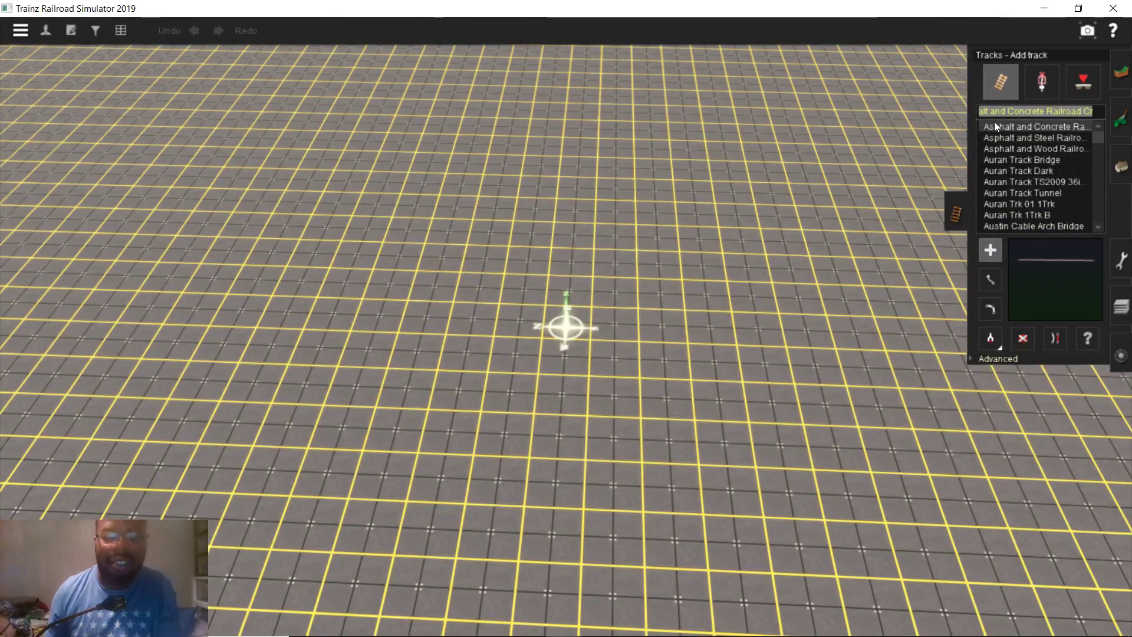
text(ta)
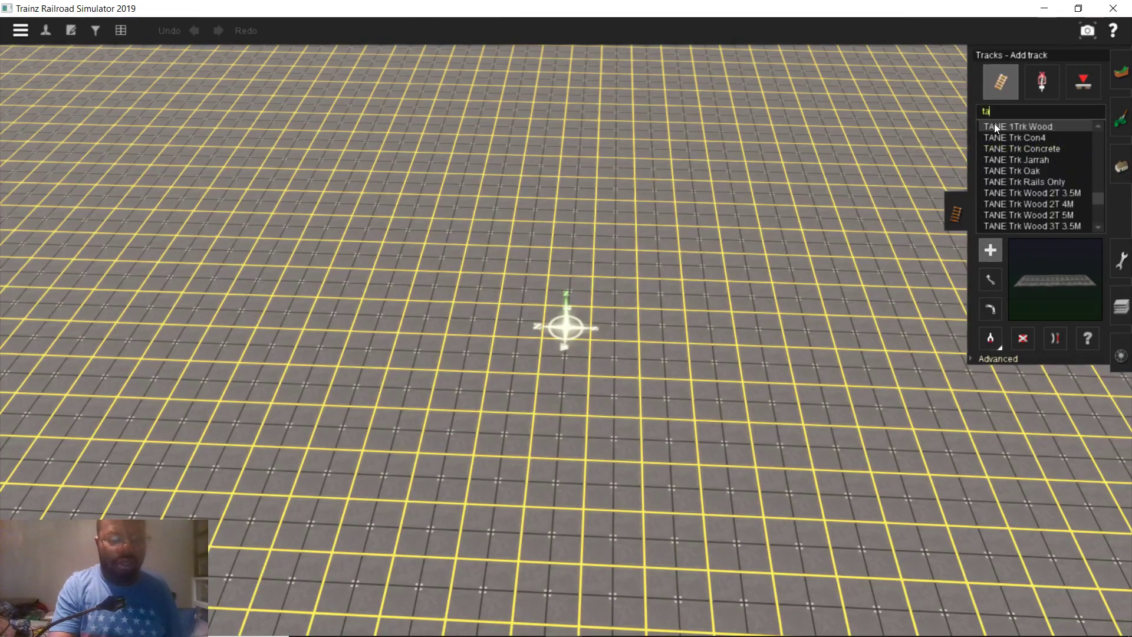
text(ne)
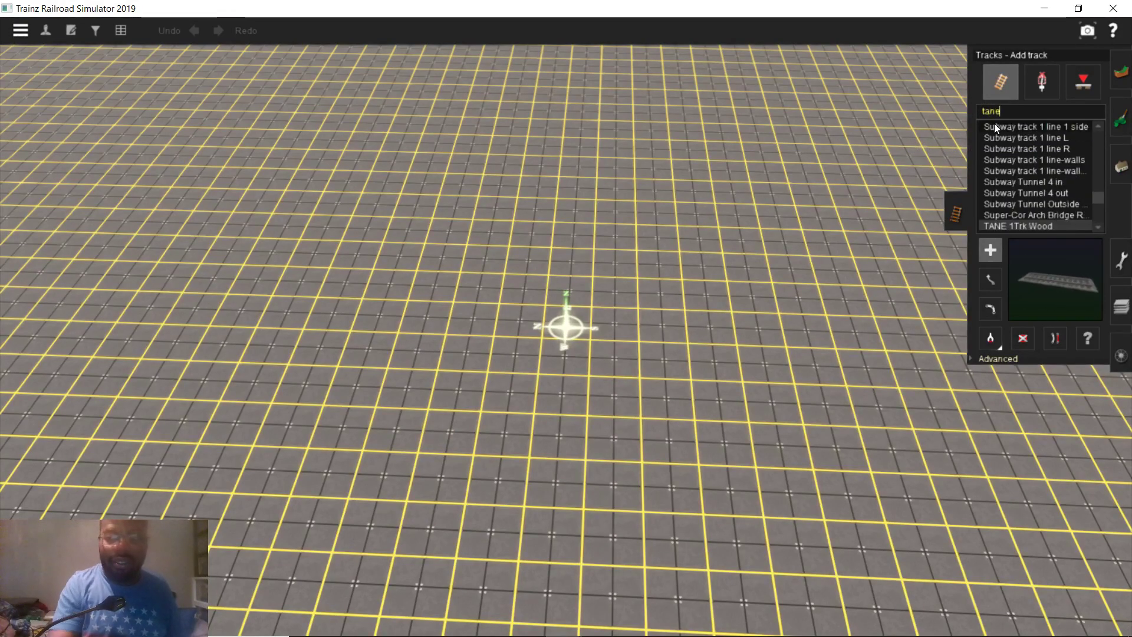
scroll(1061, 197, down, 1)
scroll(1061, 196, down, 3)
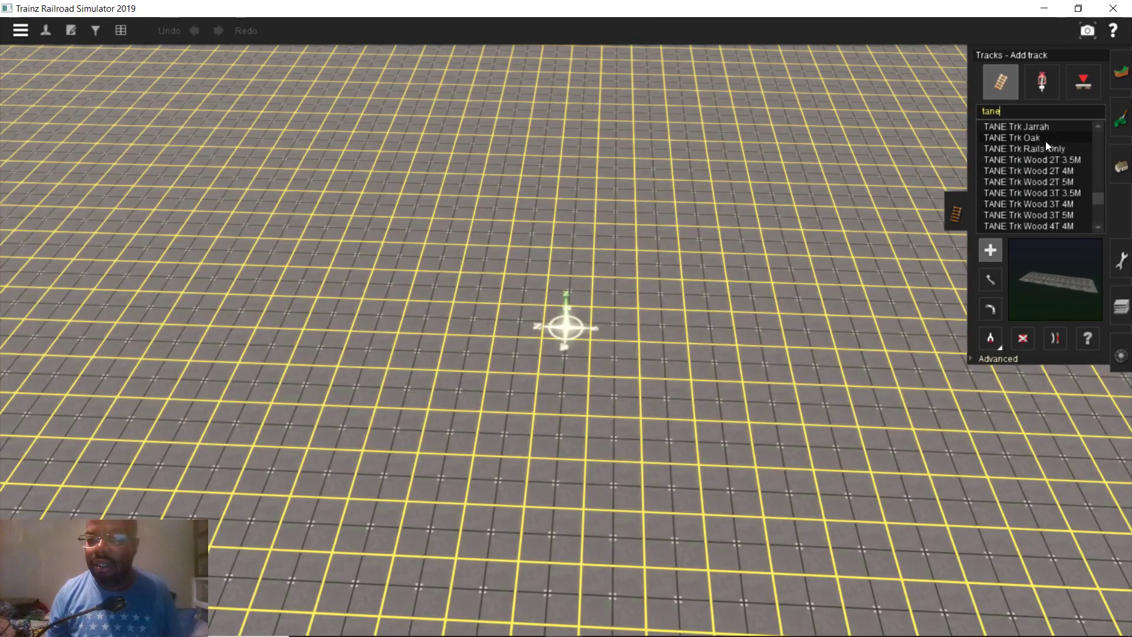
scroll(1033, 182, down, 2)
click(1040, 173)
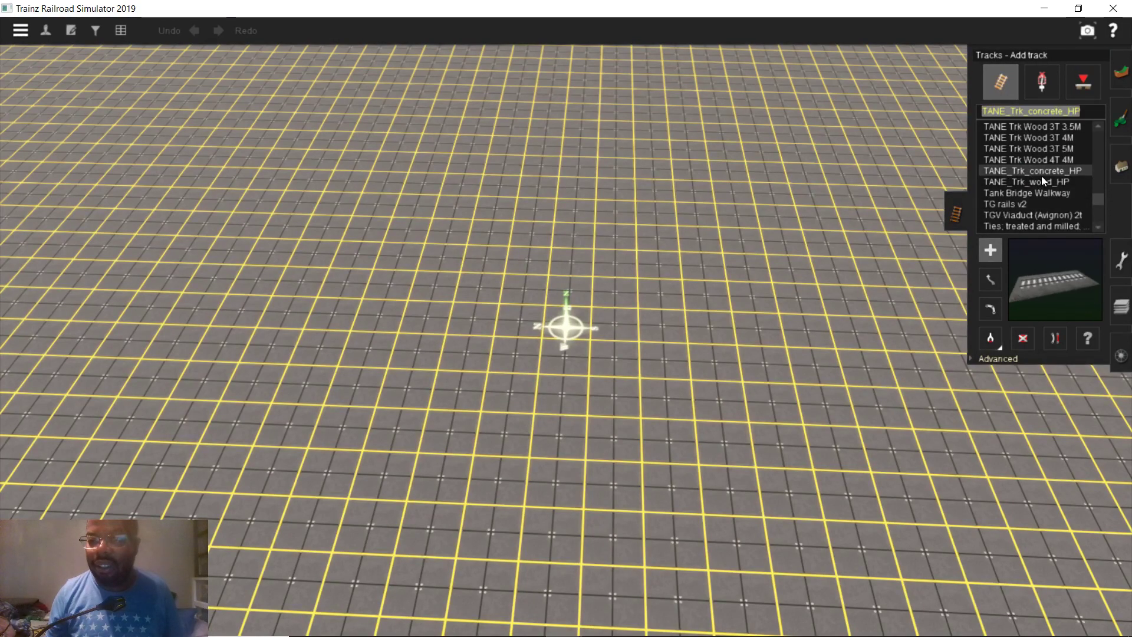
click(1041, 181)
right_drag(825, 182, 581, 231)
drag(582, 236, 620, 569)
right_drag(620, 569, 609, 185)
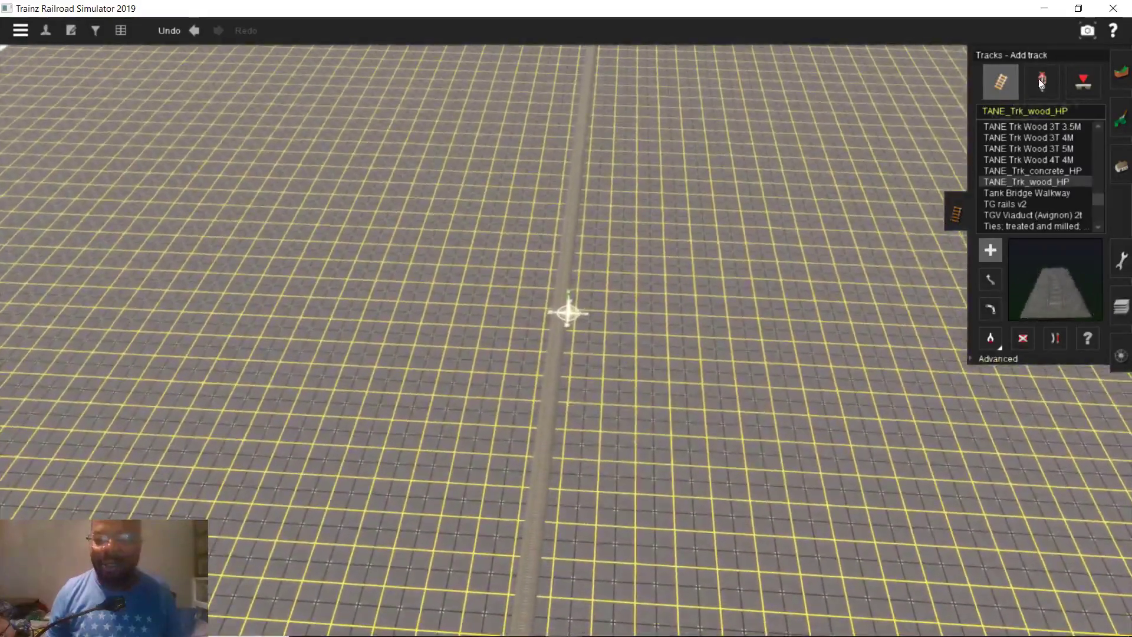
Search the track list for 'inv' and select Invisible Track bnsf50
click(1040, 80)
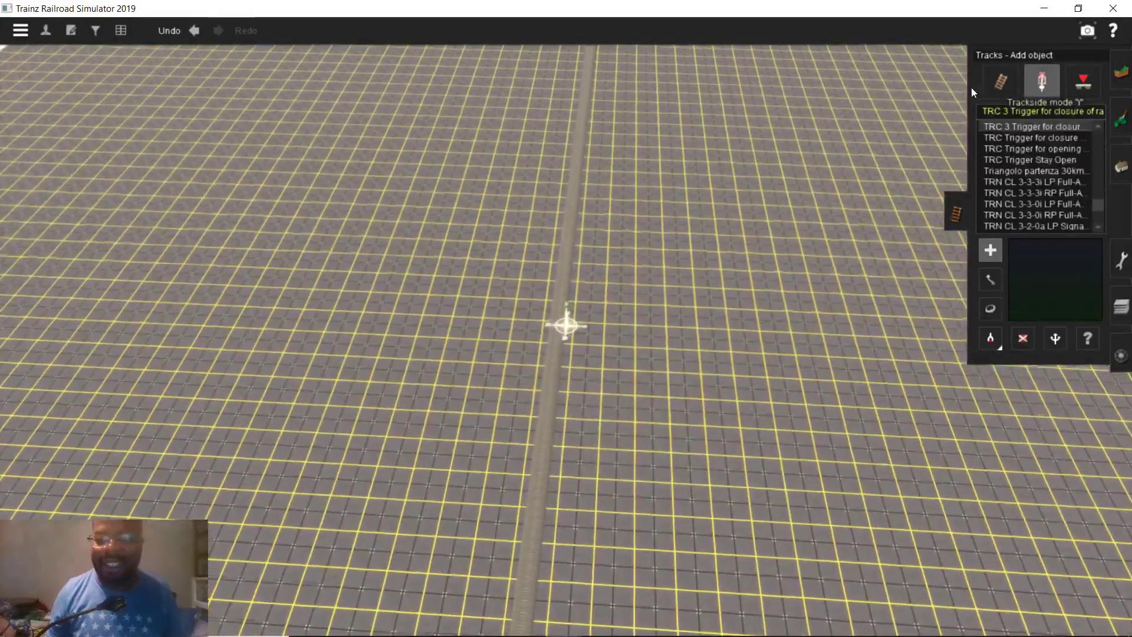
click(1028, 110)
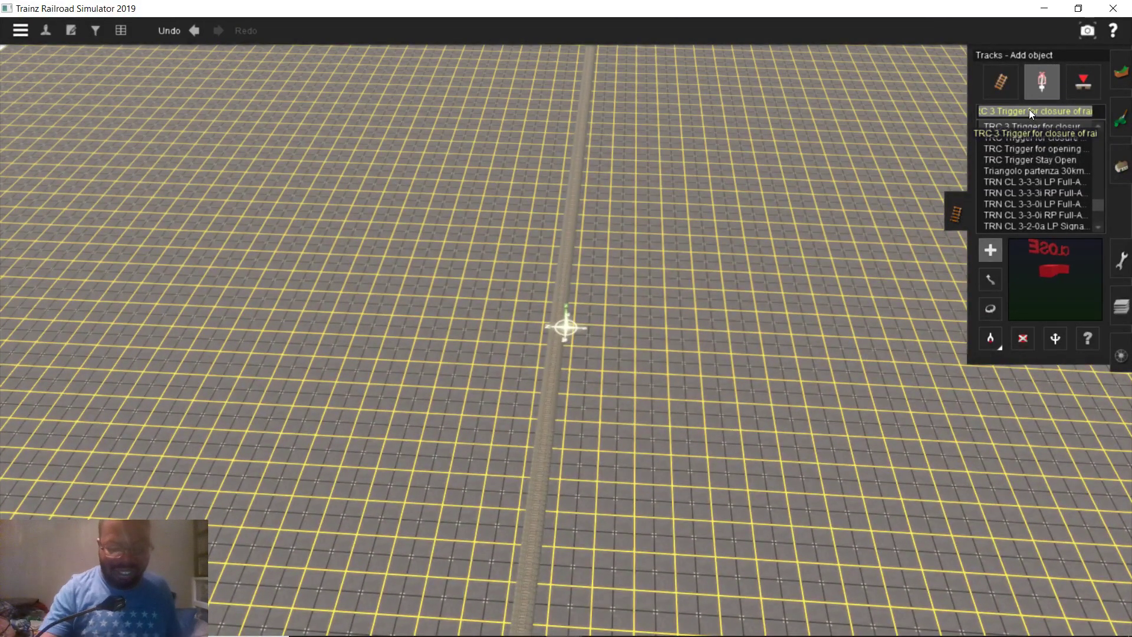
text(inv)
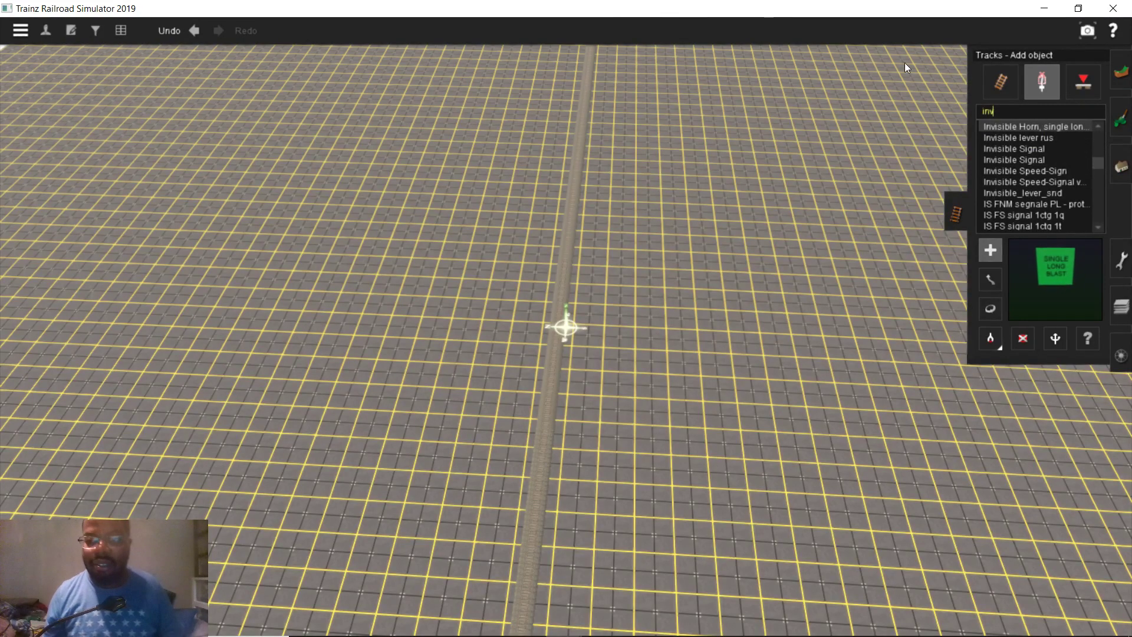
click(1002, 75)
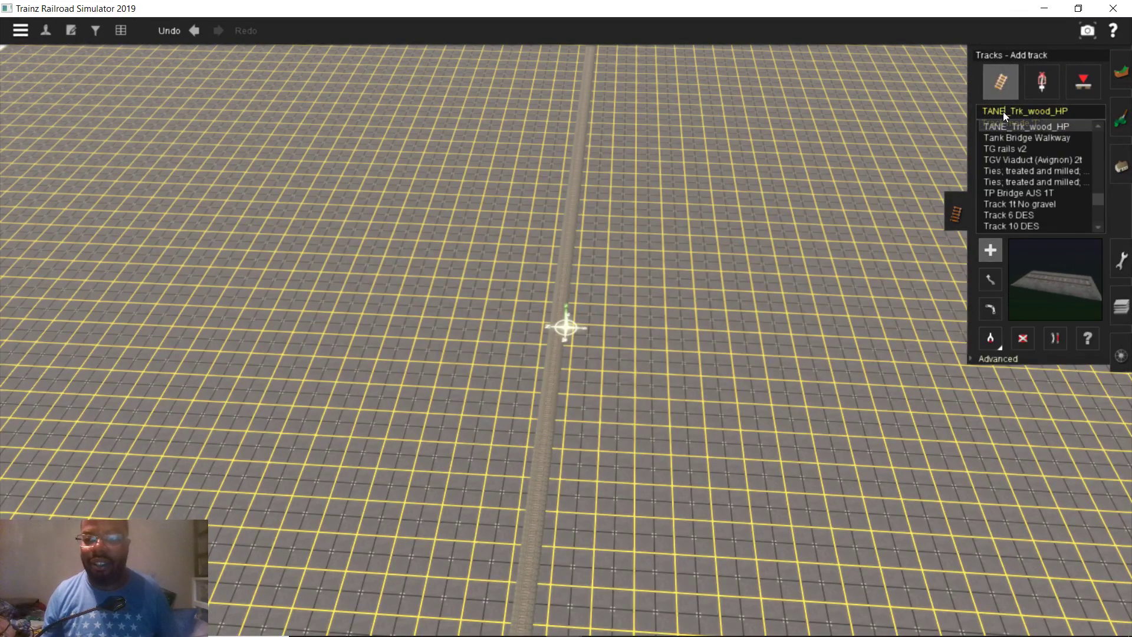
click(1004, 111)
text(inv)
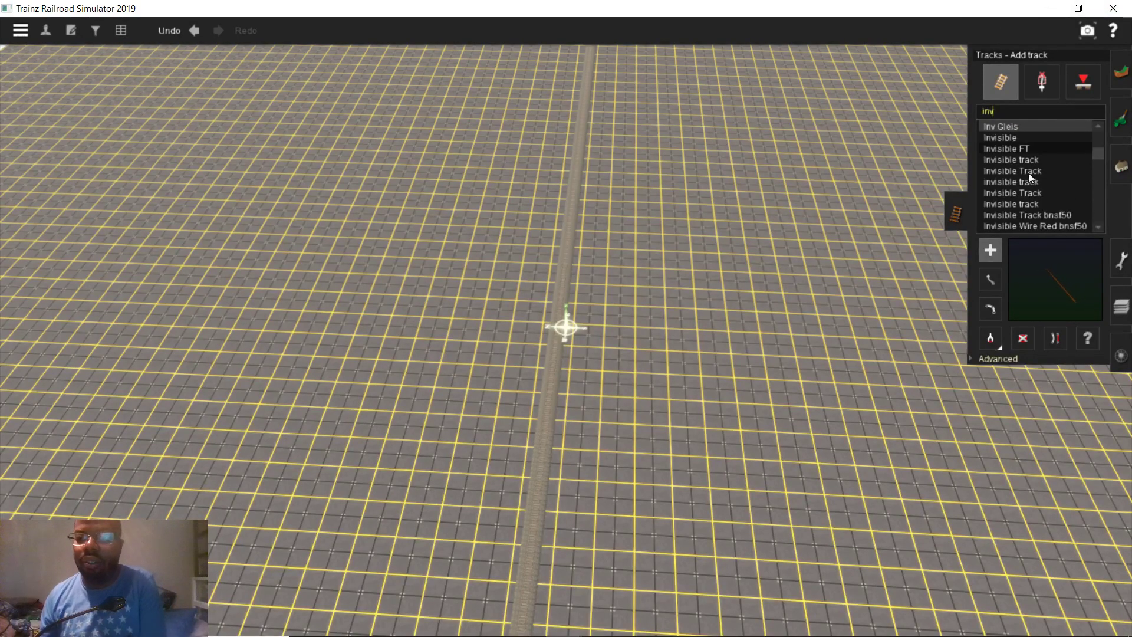
click(1028, 214)
Extend the purple invisible track so it curves round and joins the wood track's end
scroll(558, 292, down, 3)
right_drag(558, 292, 629, 283)
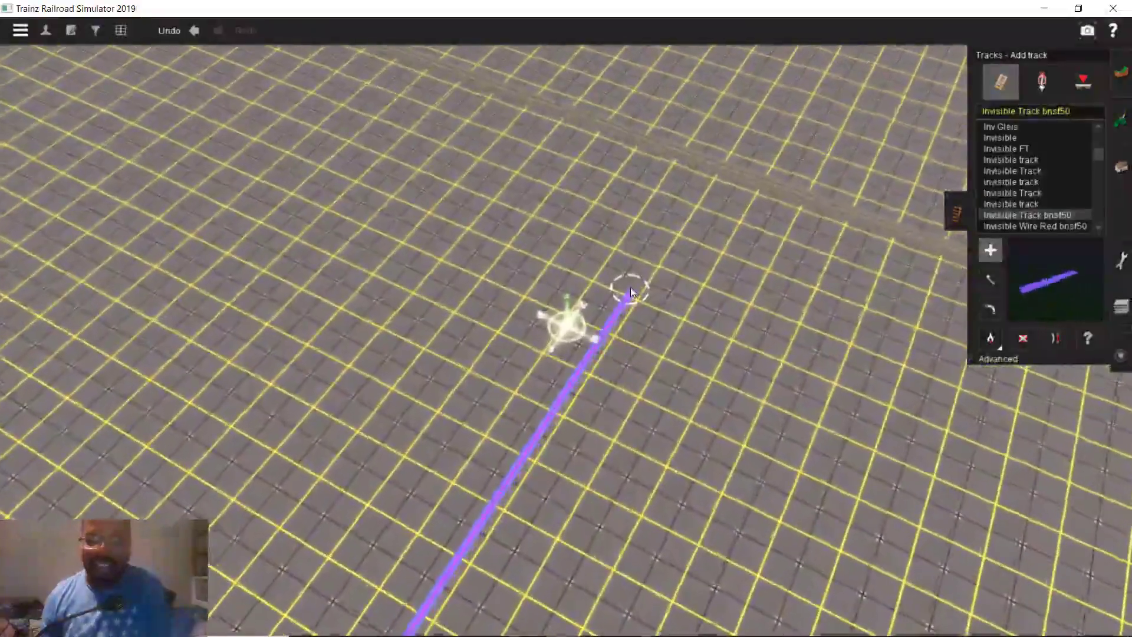
drag(627, 278, 521, 281)
right_drag(521, 281, 568, 311)
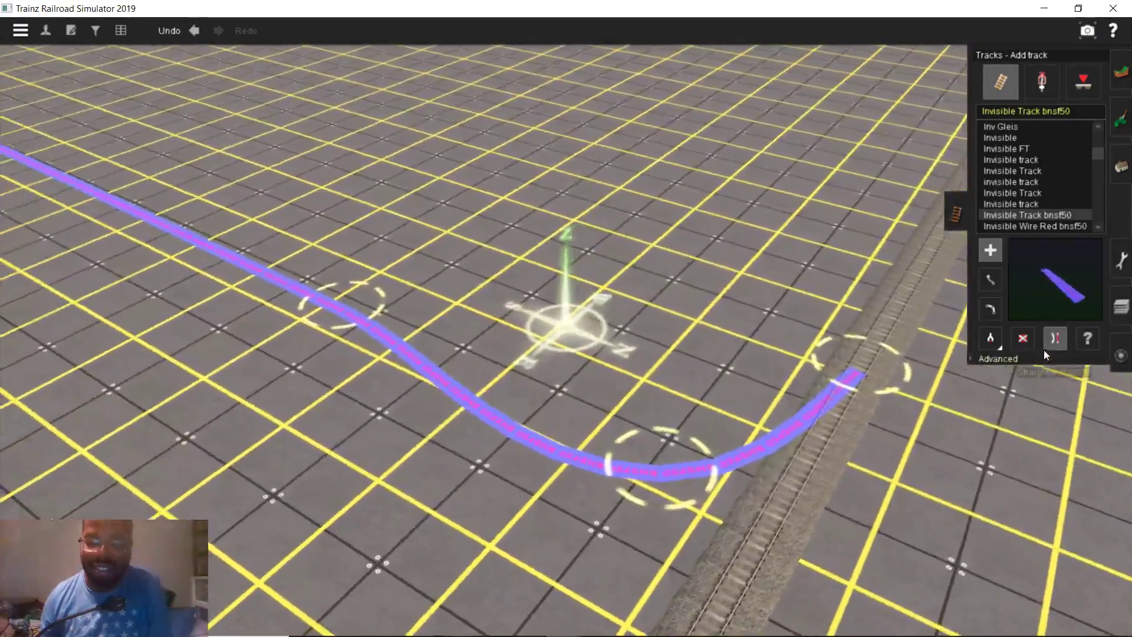
click(1049, 346)
right_drag(501, 405, 874, 225)
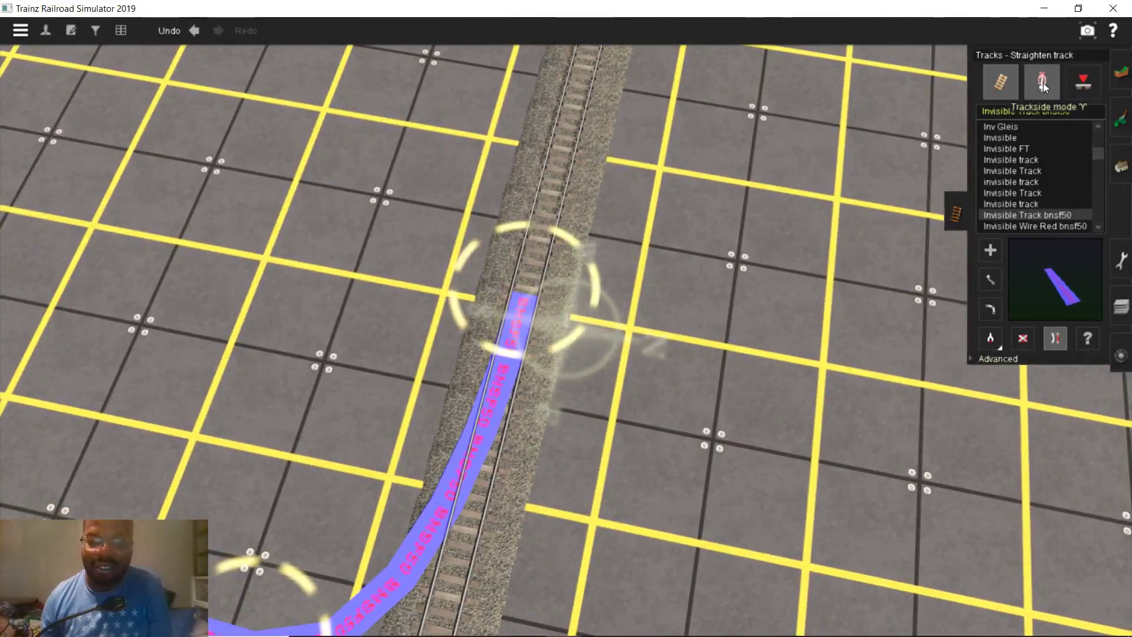
Pick Invisible lever rus from a trackside 'inv' search and inspect Junction 0 where the tracks meet
click(1042, 82)
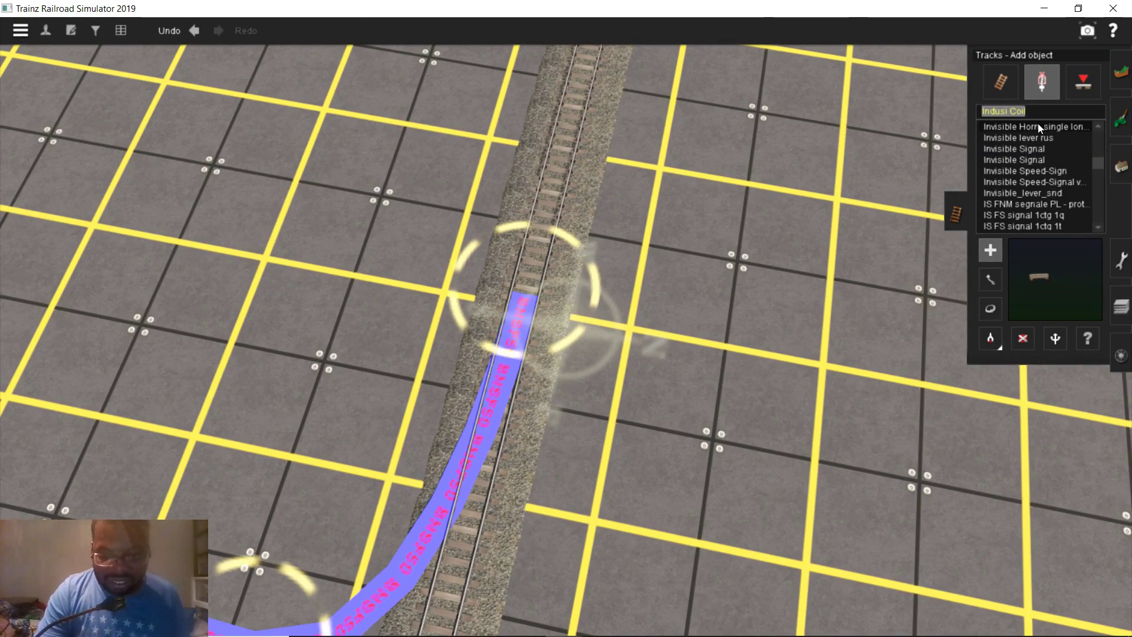
text(inv)
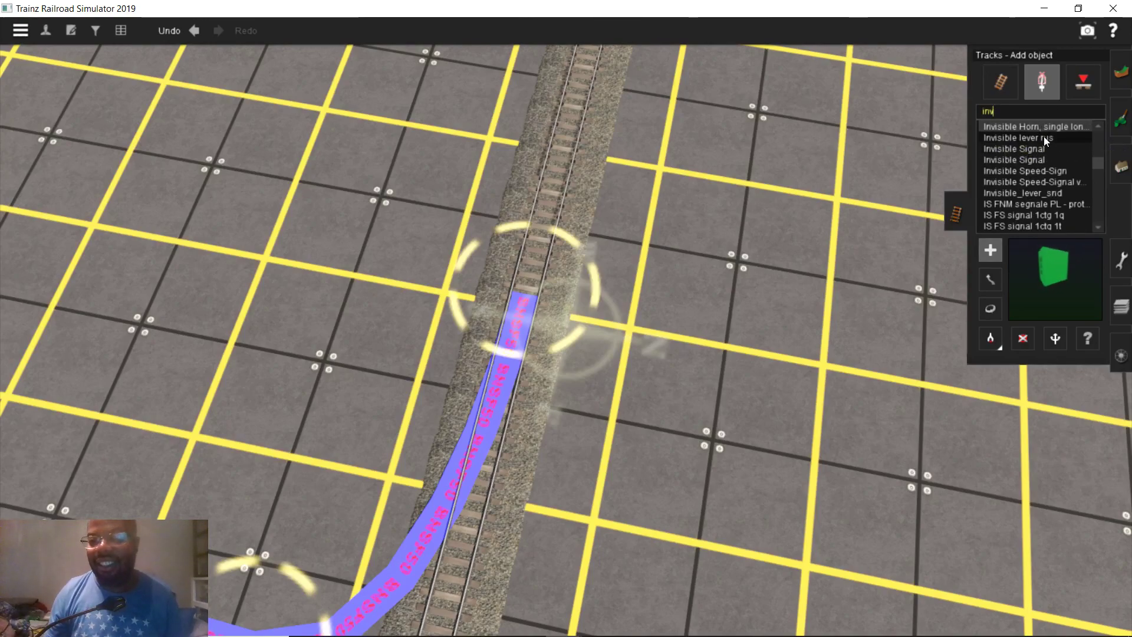
click(1043, 137)
scroll(565, 353, up, 5)
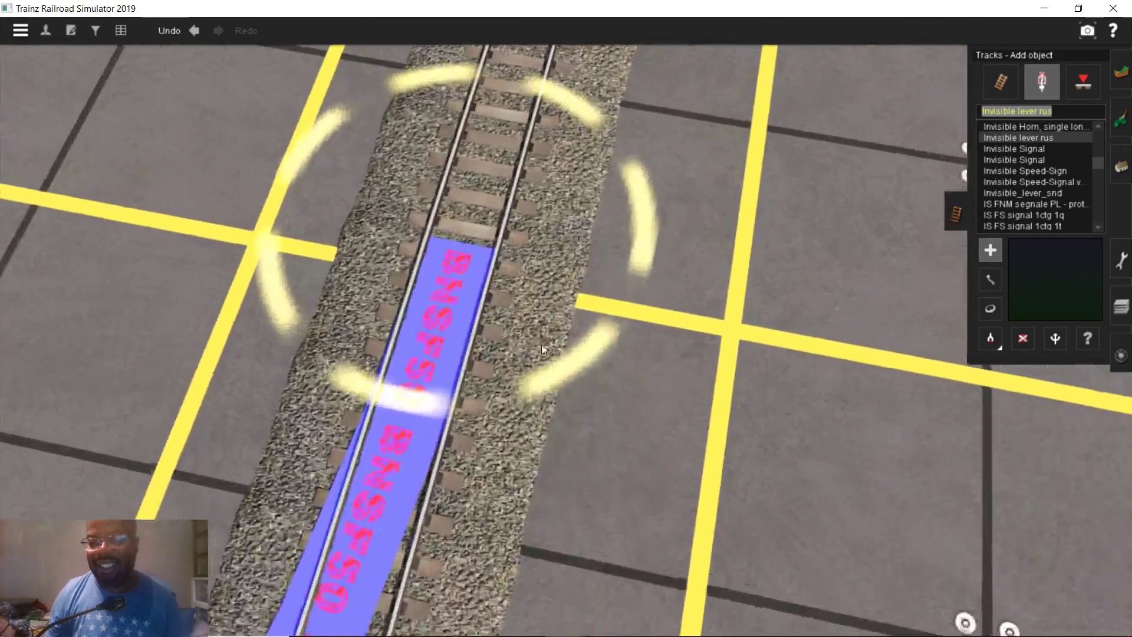
click(442, 245)
scroll(447, 252, down, 8)
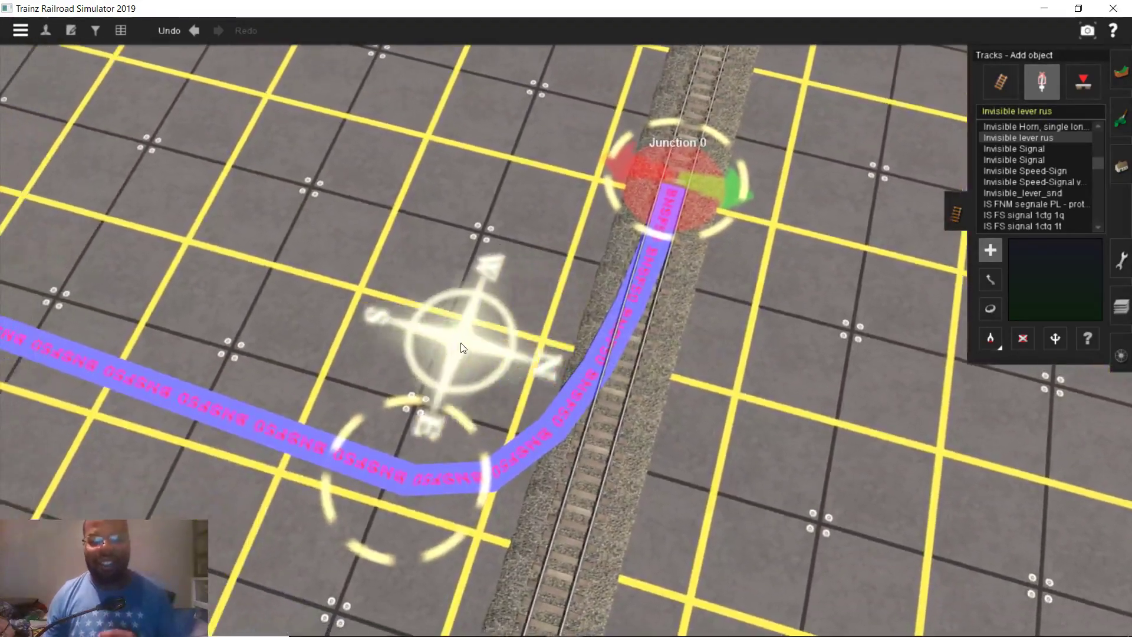
mouse_move(461, 348)
right_down()
mouse_move(464, 247)
mouse_move(481, 229)
mouse_move(502, 245)
mouse_move(550, 175)
mouse_move(545, 148)
mouse_move(581, 112)
mouse_move(571, 266)
right_up()
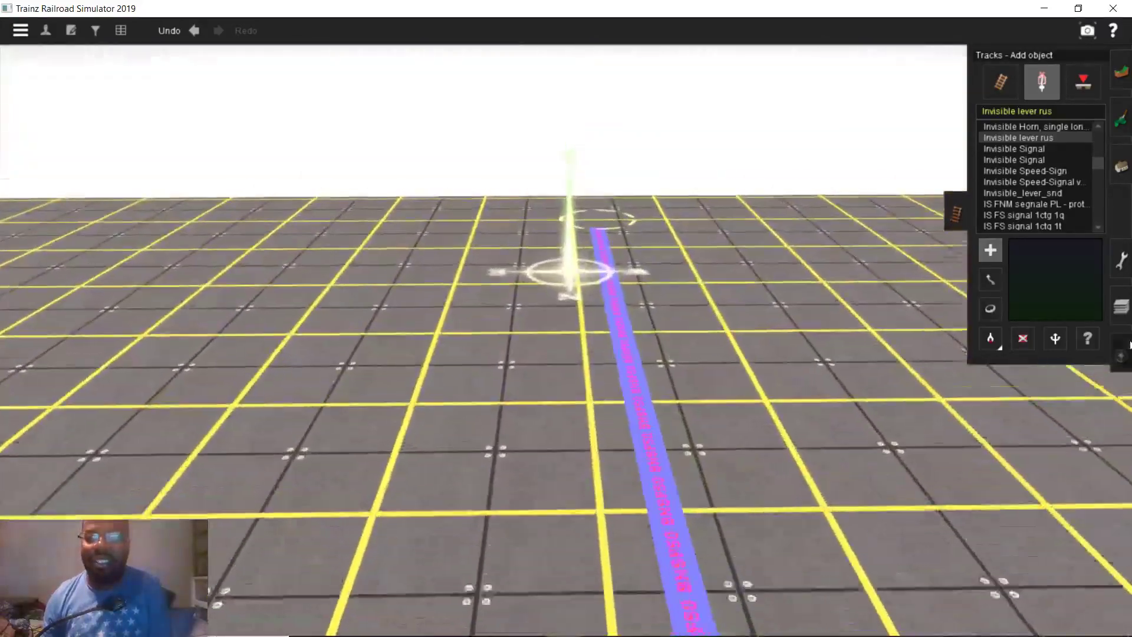
click(1119, 356)
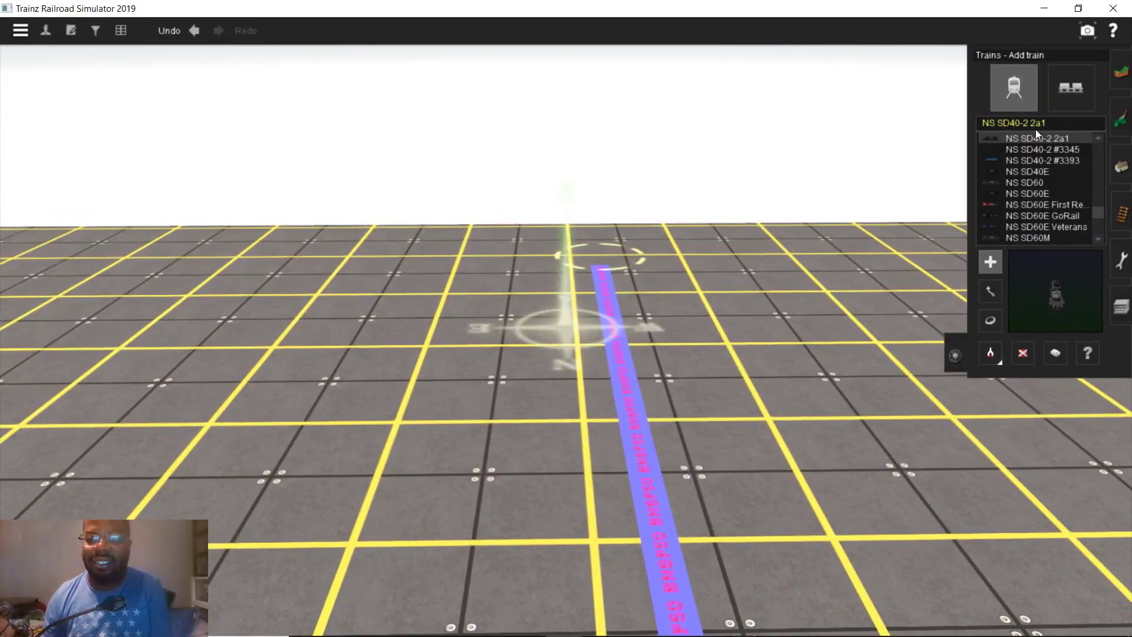
Search 'driva', place the Drivable Brookley / Penske Day Cab on the track, then delete it
click(1034, 124)
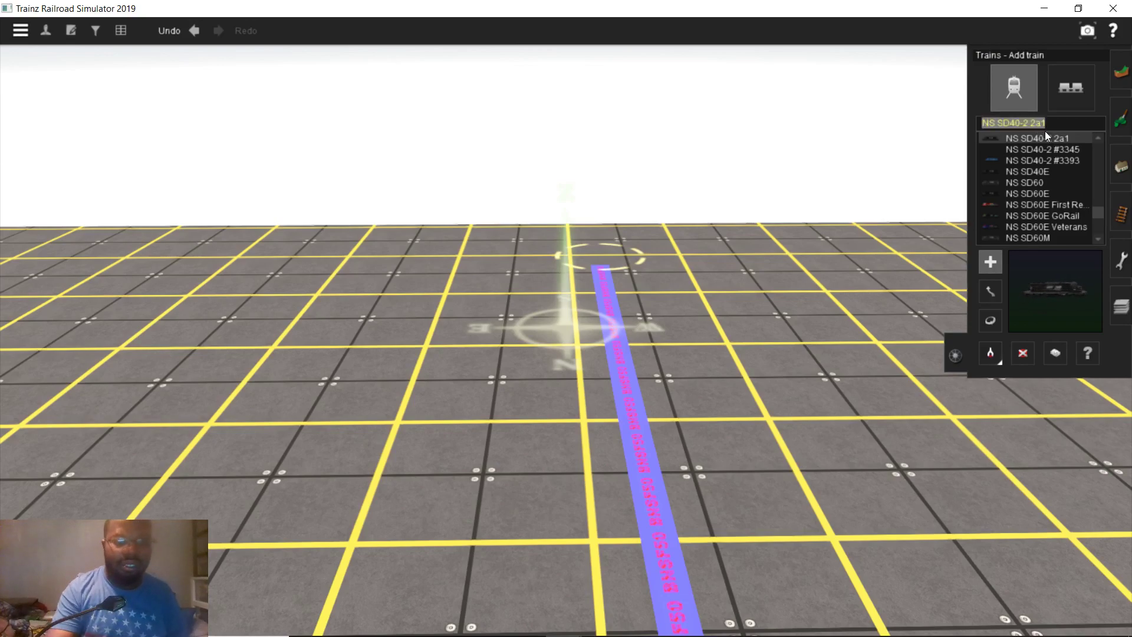
text(driv)
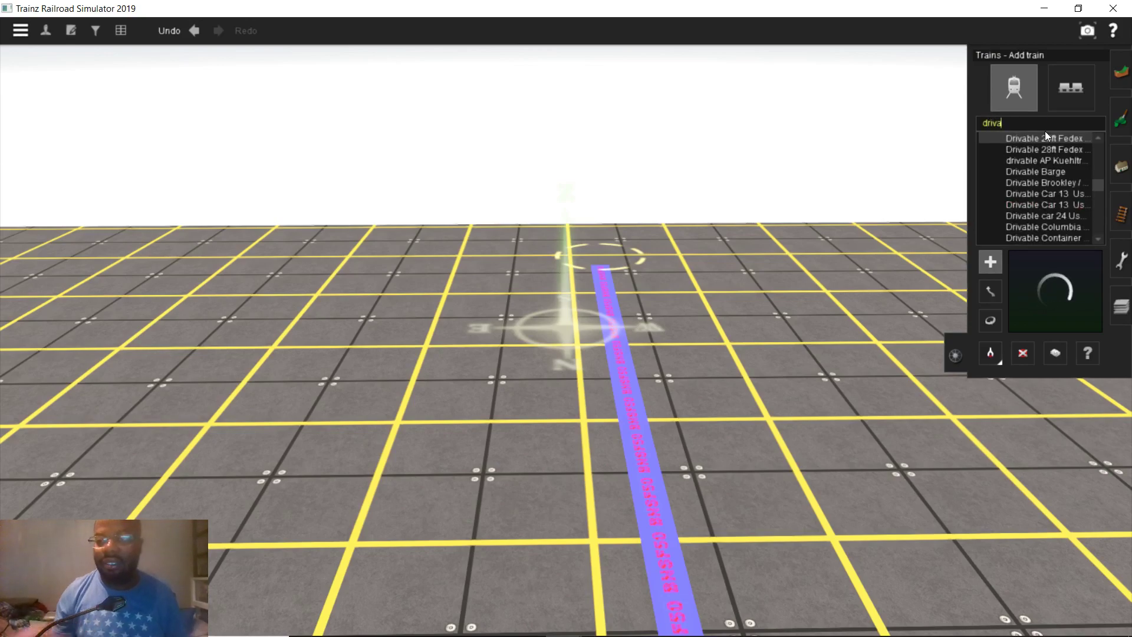
text(a)
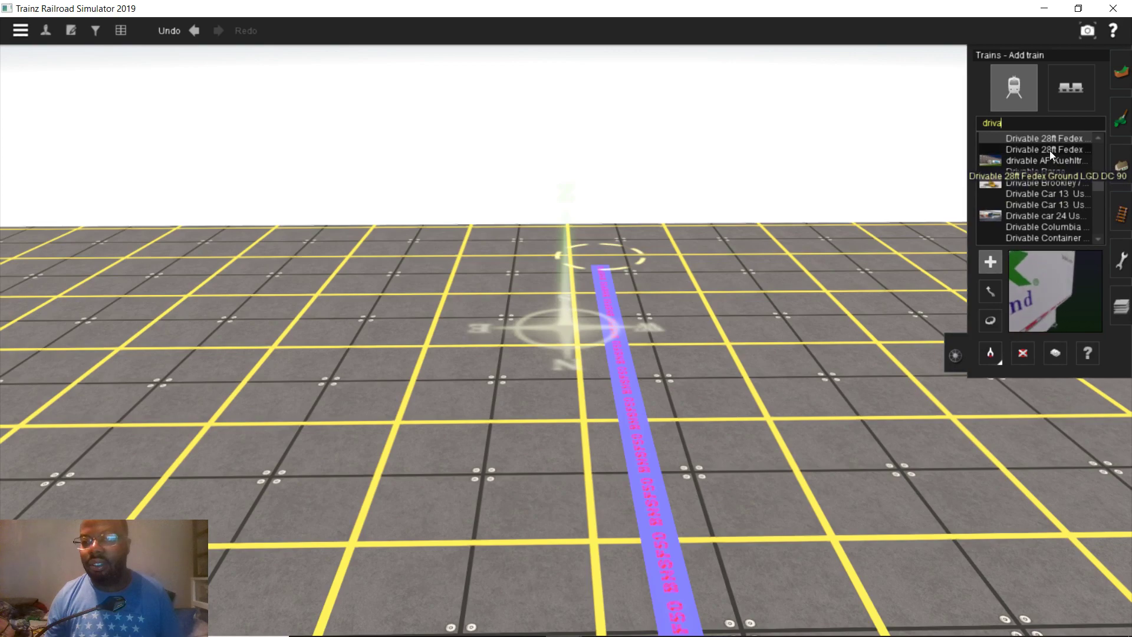
click(1039, 160)
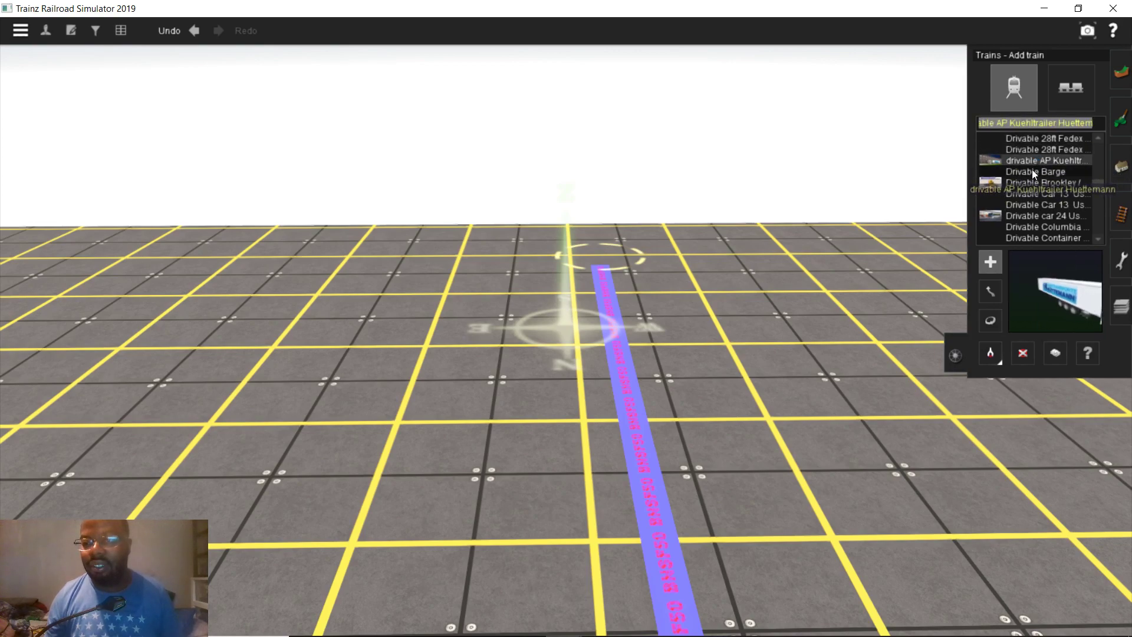
click(1031, 171)
click(1014, 184)
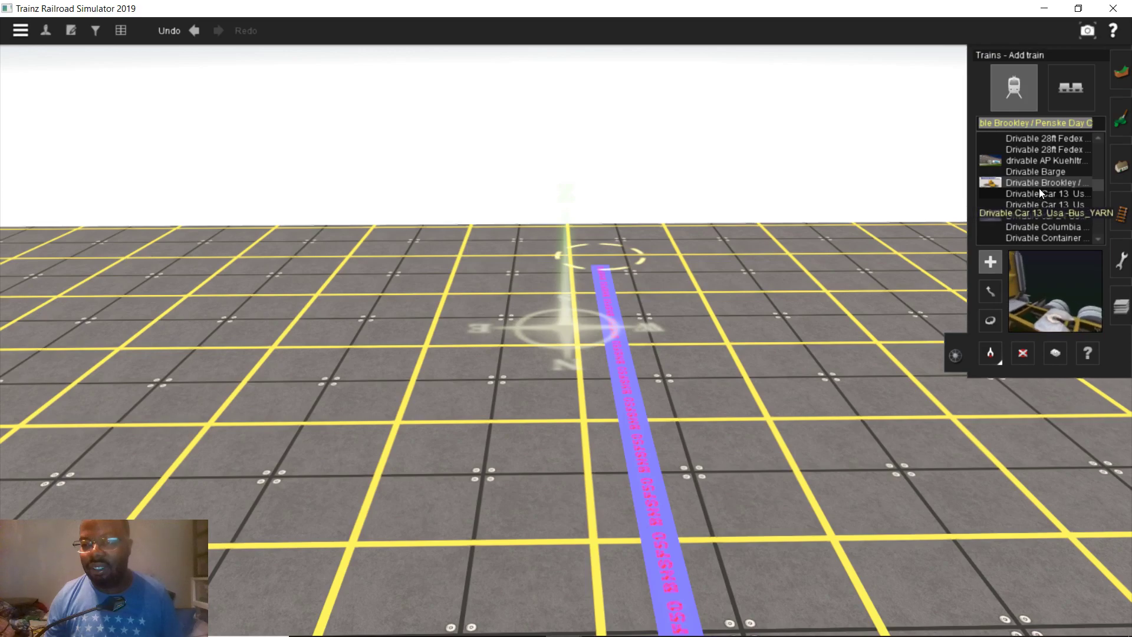
click(637, 368)
right_drag(635, 367, 465, 324)
right_click(420, 331)
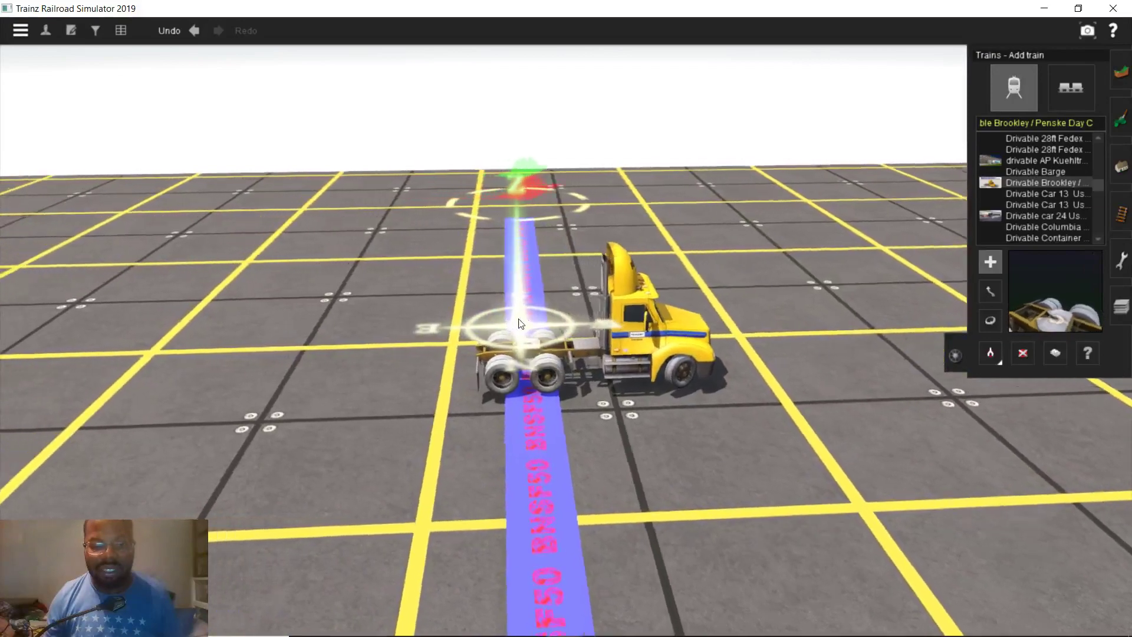
scroll(420, 331, up, 2)
click(1023, 354)
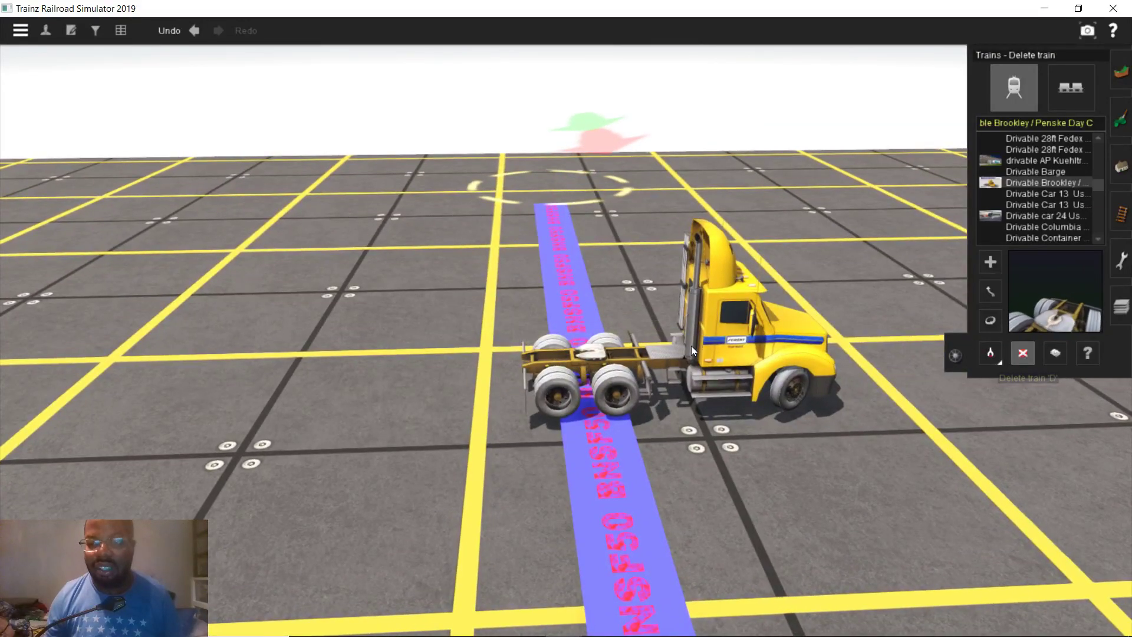
click(600, 347)
Place the Drivable Car 13 Usa -Bus_YARN bus on the track, then delete it
click(1040, 194)
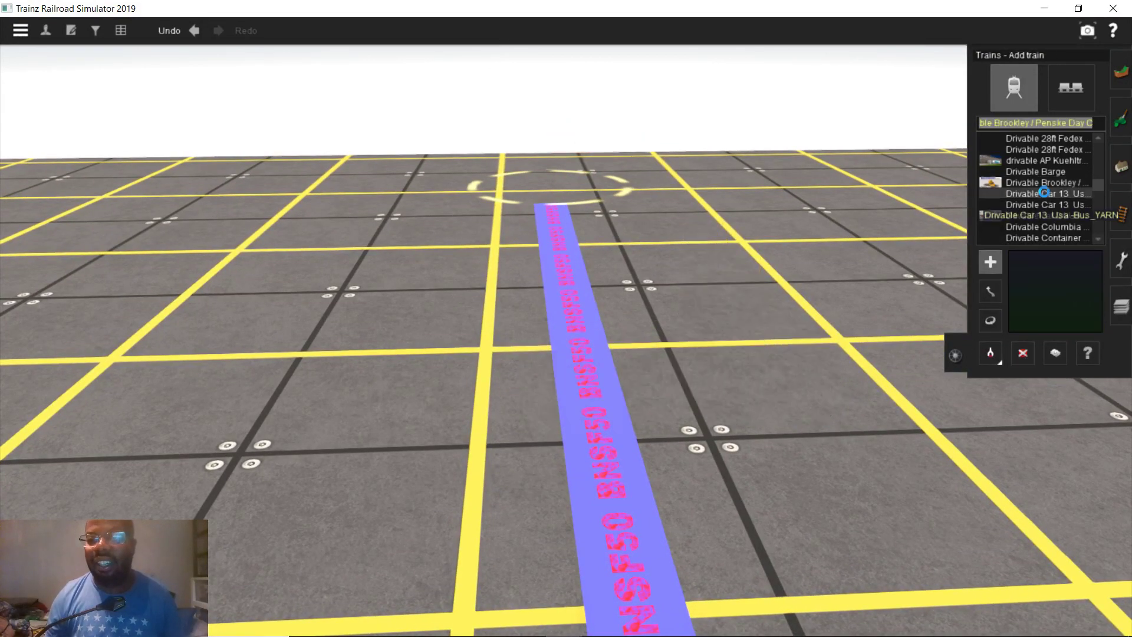
click(583, 291)
right_drag(584, 292, 584, 312)
right_drag(713, 287, 673, 285)
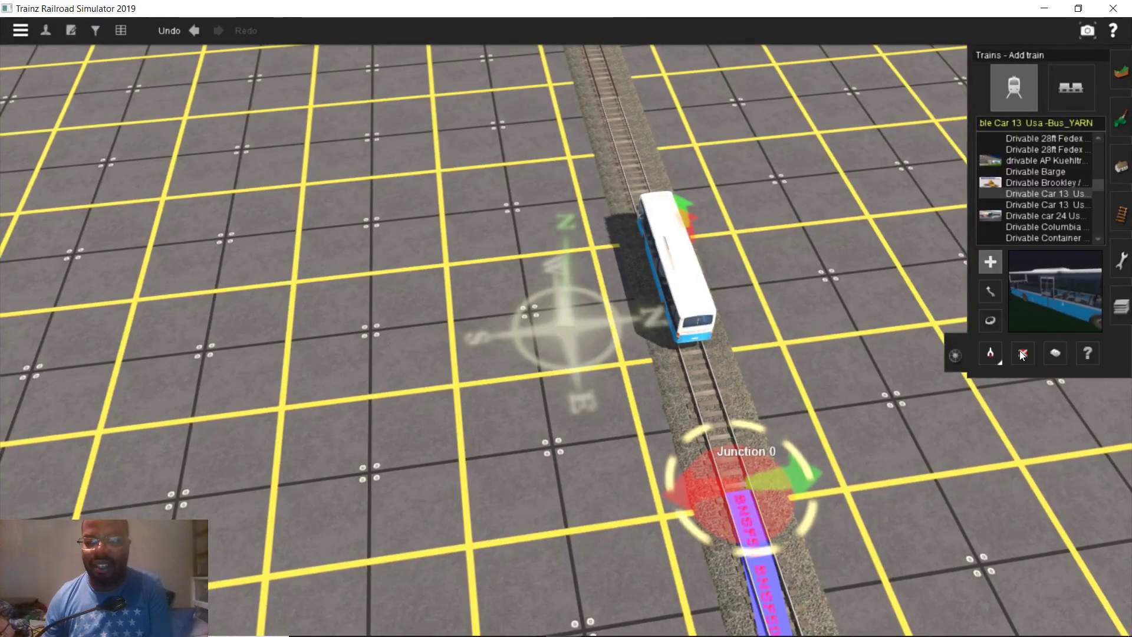
click(1021, 352)
click(684, 277)
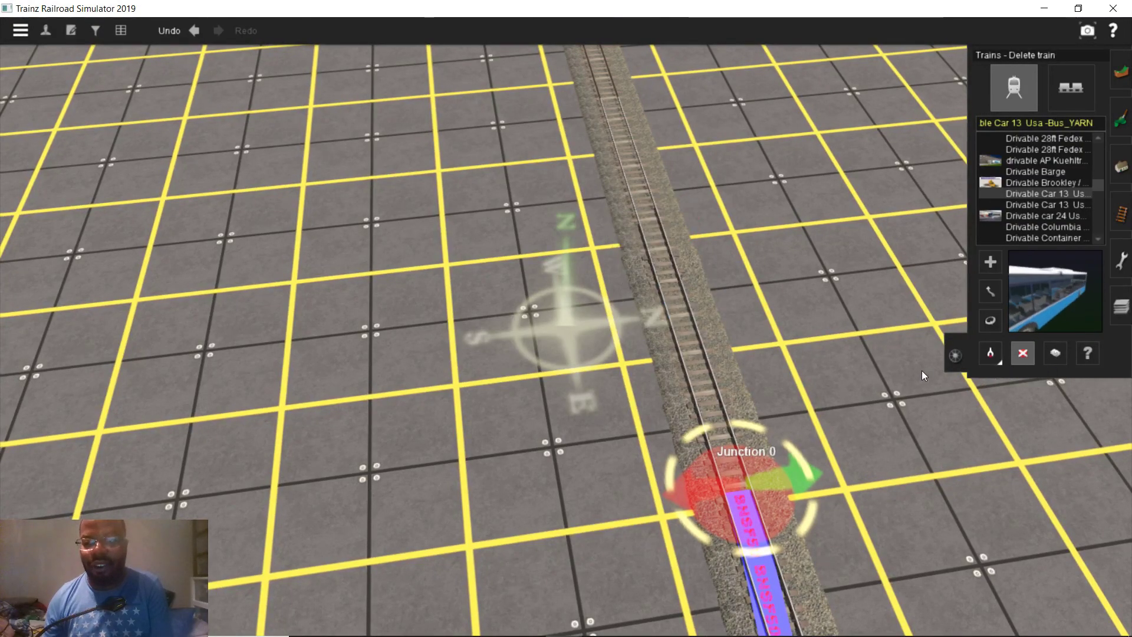
right_drag(698, 378, 685, 320)
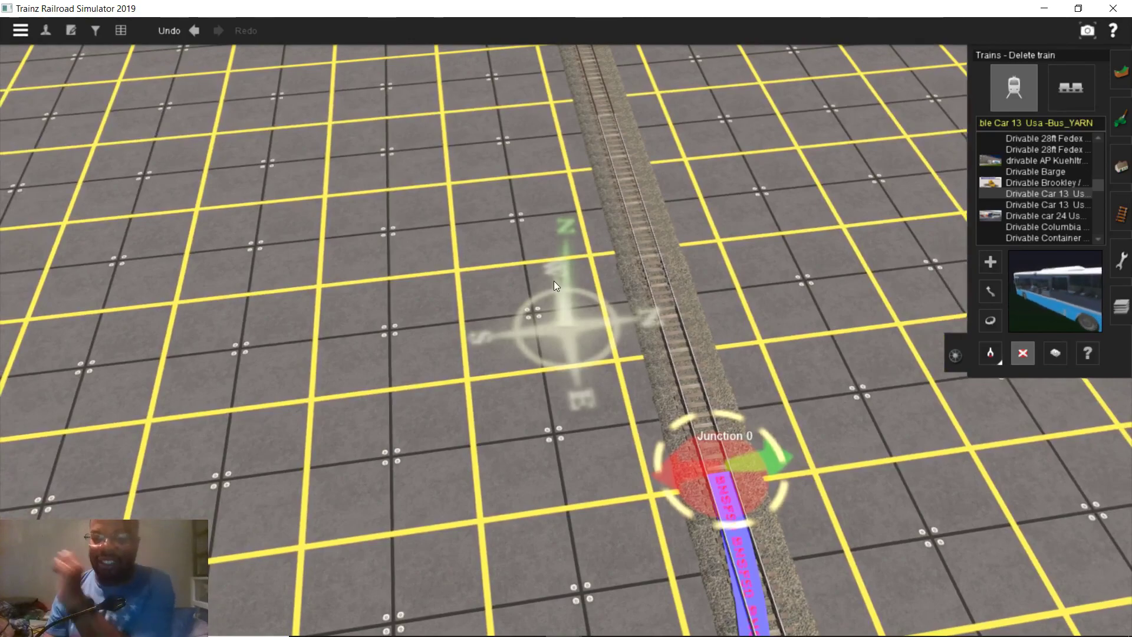
key(Down)
key(Right)
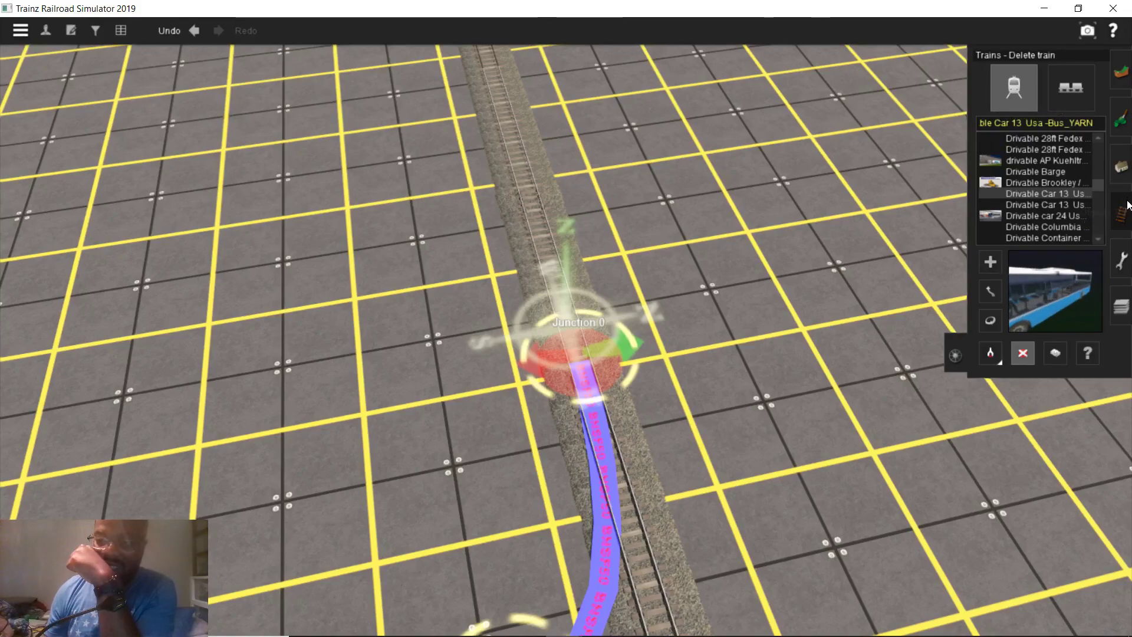
key(F4)
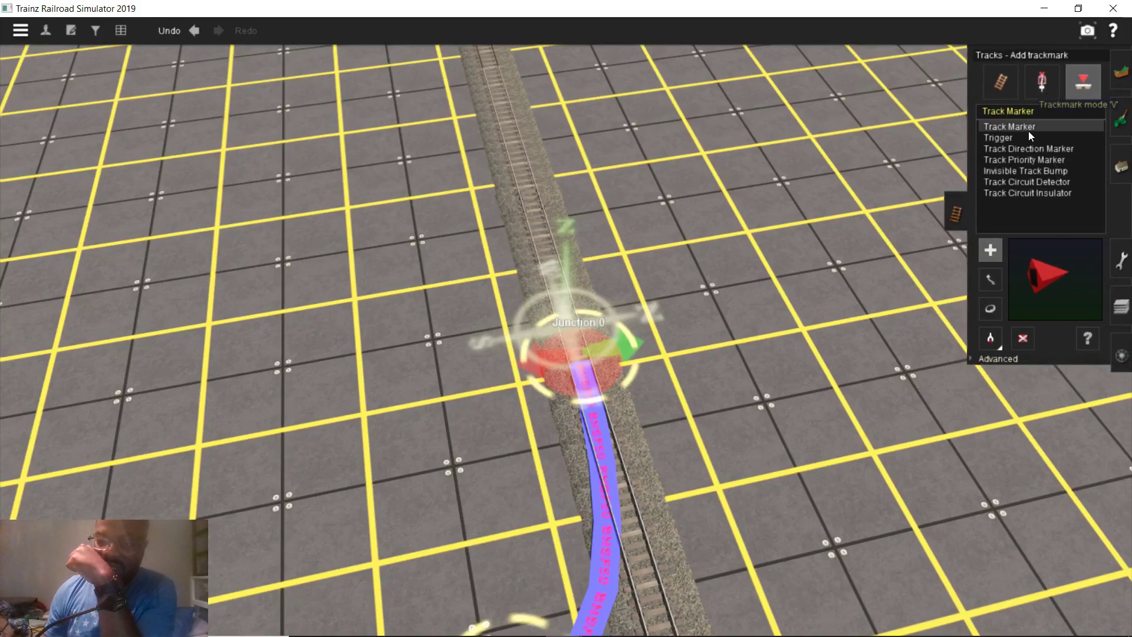
Set Junction 0's trigger radius to 100 m in the advanced trackmark settings
scroll(634, 387, down, 2)
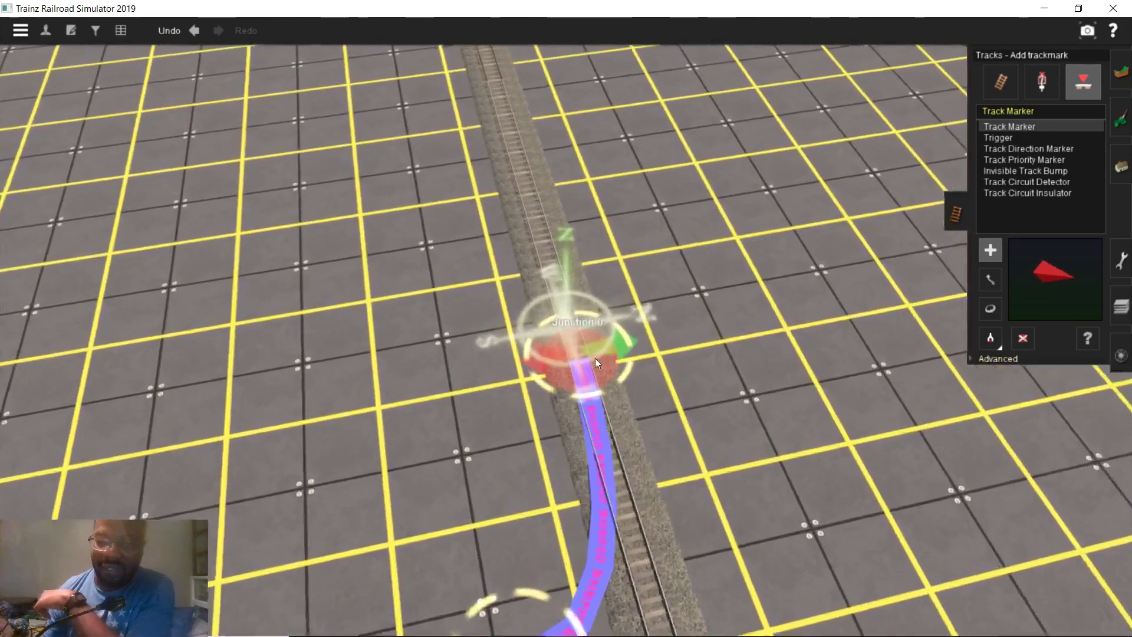
scroll(594, 351, up, 3)
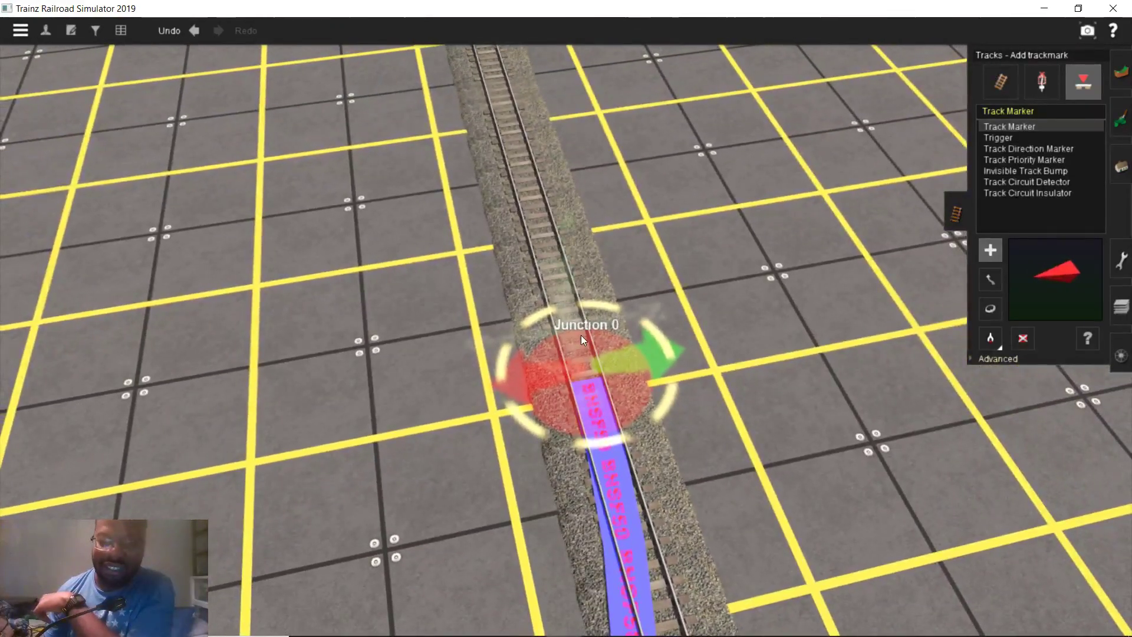
click(992, 363)
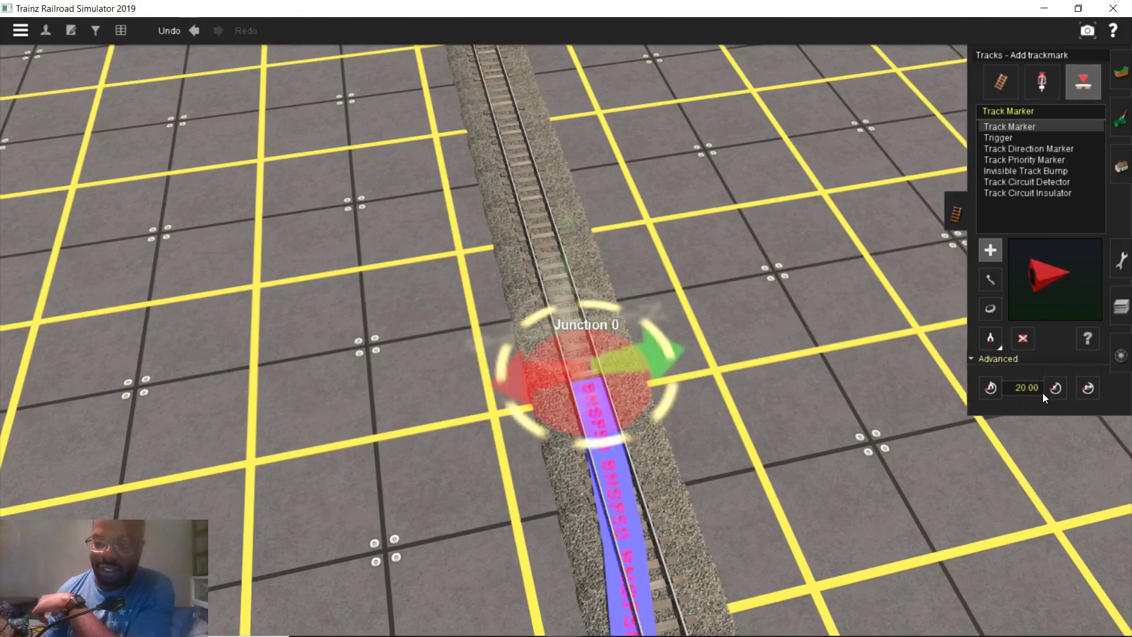
click(1026, 387)
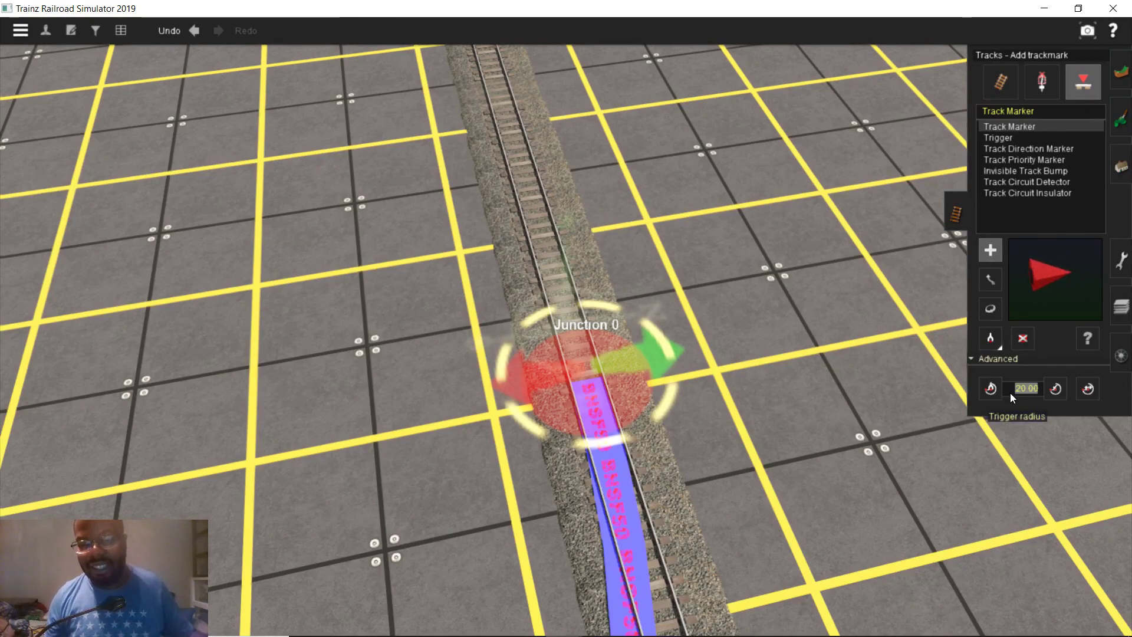
text(100)
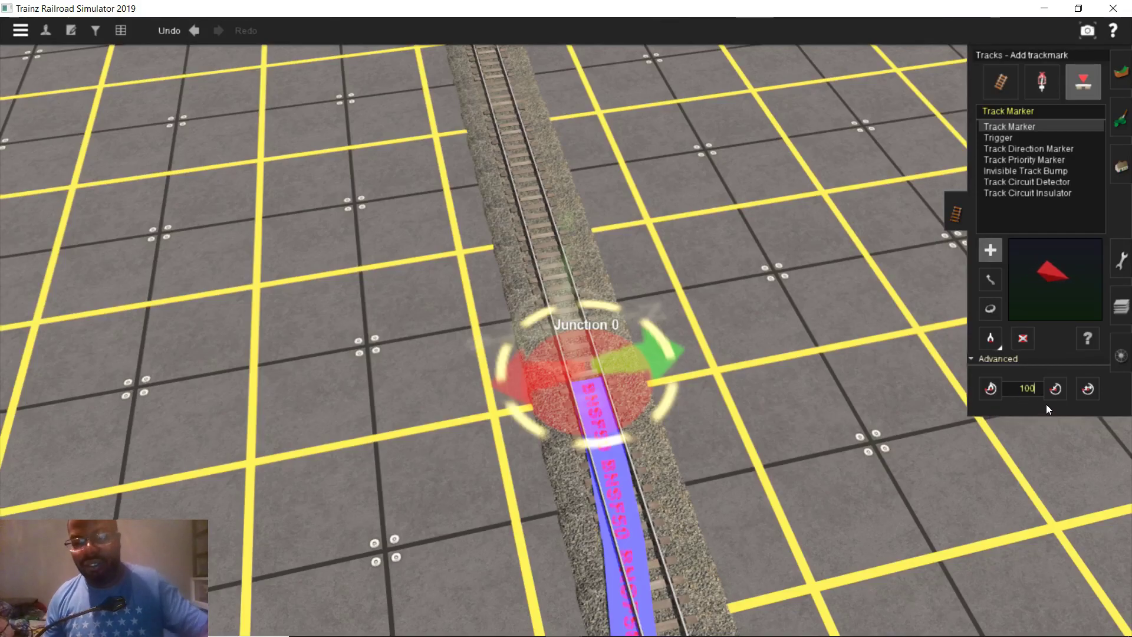
click(1053, 392)
click(587, 378)
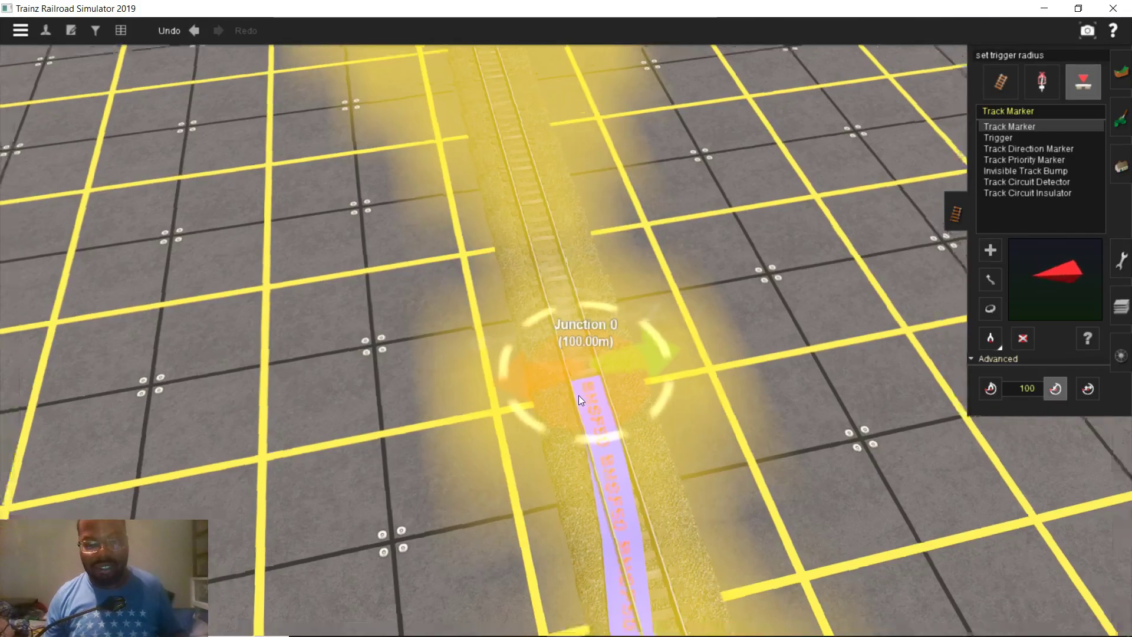
scroll(578, 394, down, 10)
scroll(576, 374, up, 8)
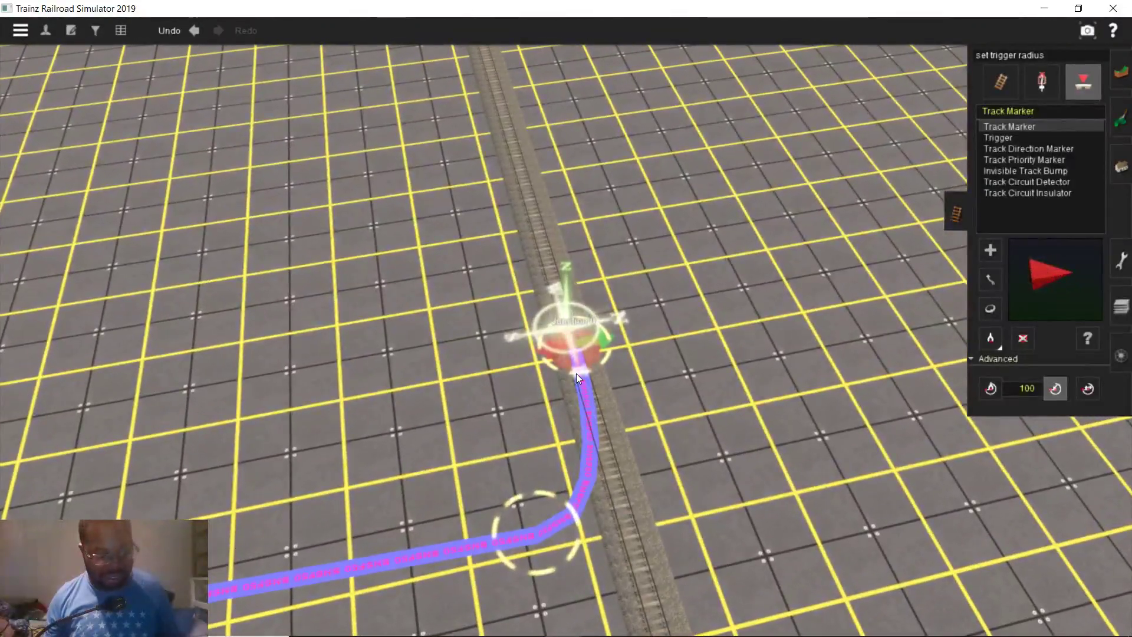
scroll(575, 373, up, 5)
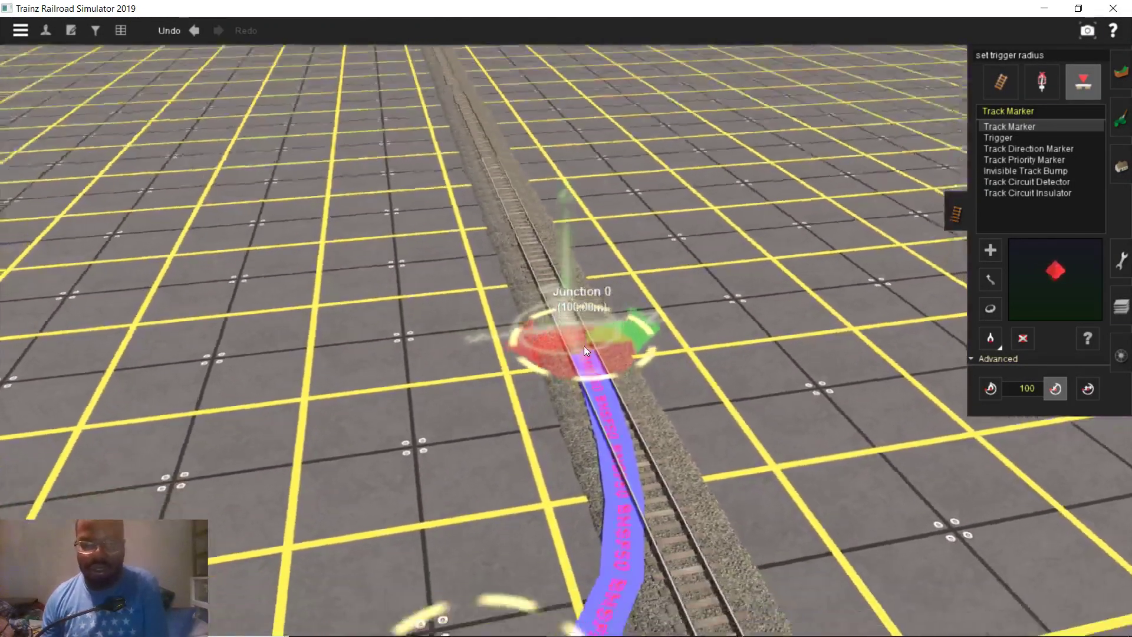
mouse_move(583, 345)
right_down()
mouse_move(583, 334)
mouse_move(578, 348)
mouse_move(798, 357)
right_up()
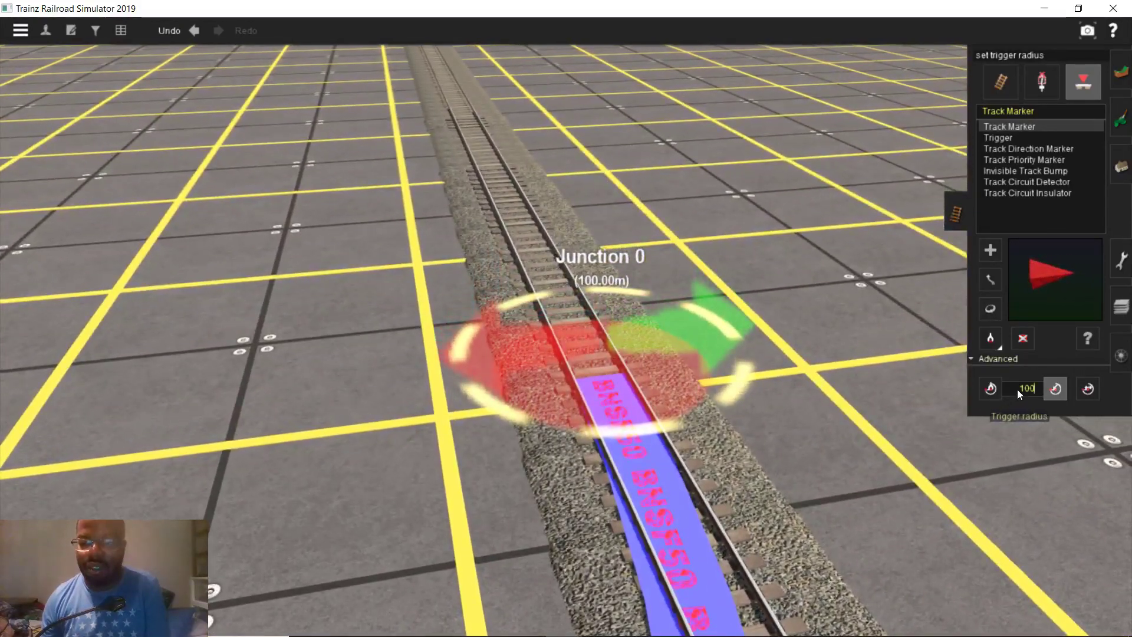
Edit the 100 radius value, then frame Junction 0 close up with the track vertical
click(1057, 392)
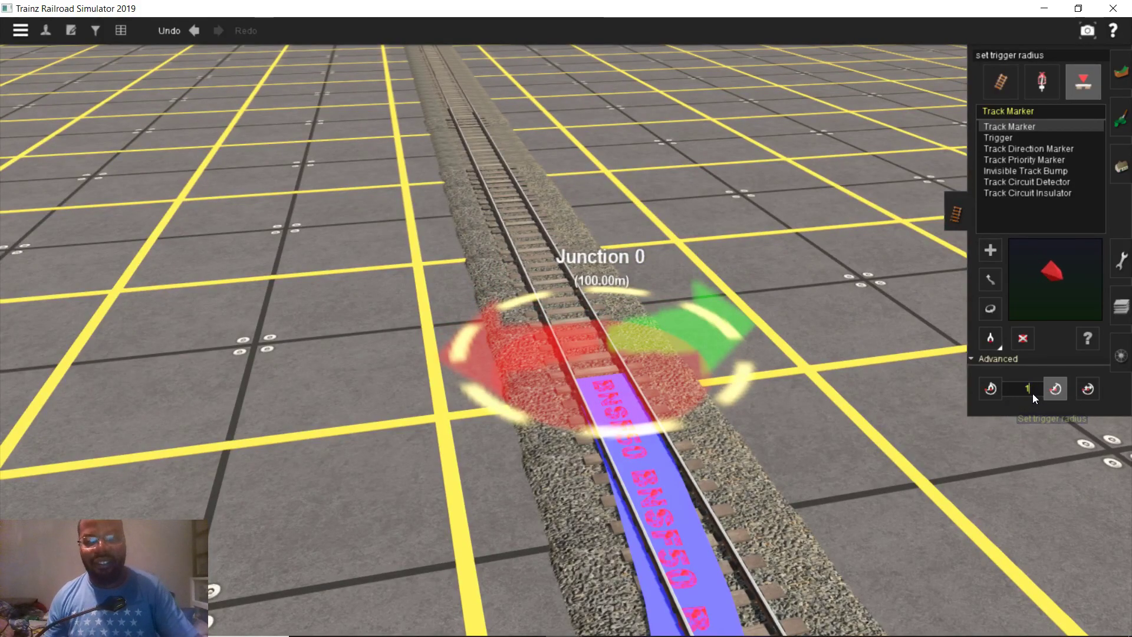
scroll(571, 365, down, 5)
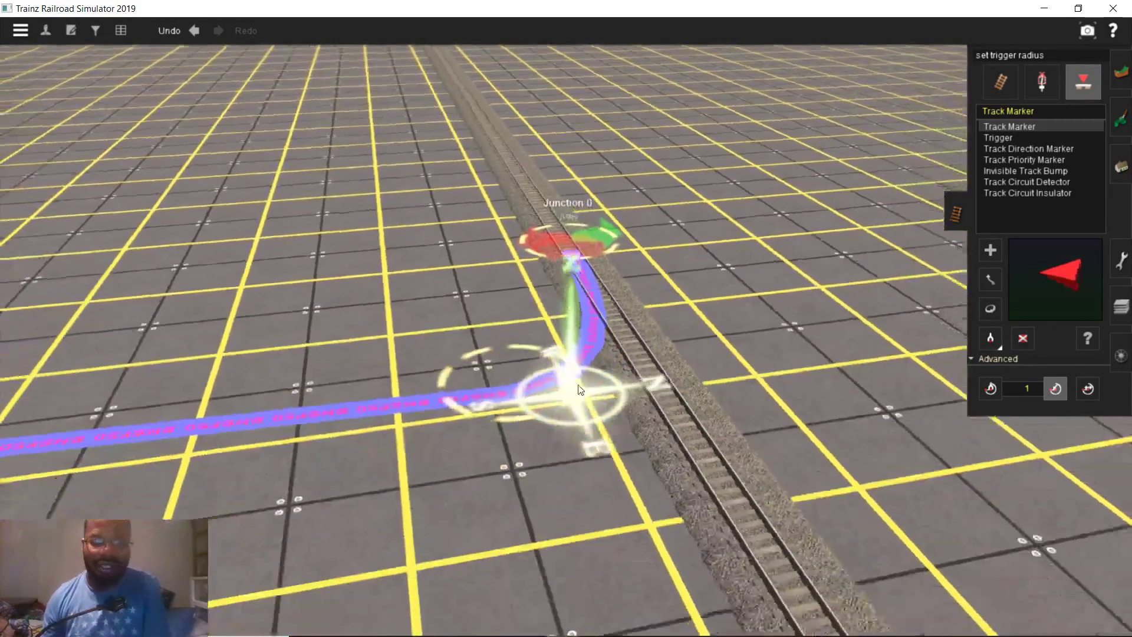
right_drag(580, 389, 982, 330)
key(F7)
scroll(547, 238, up, 5)
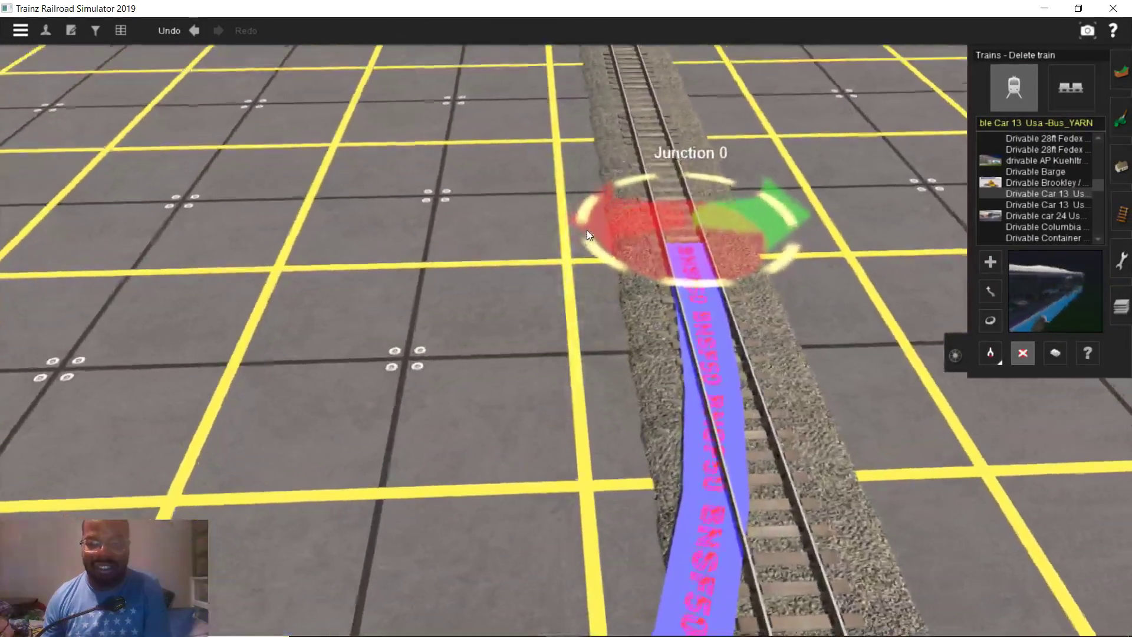
right_drag(586, 229, 604, 251)
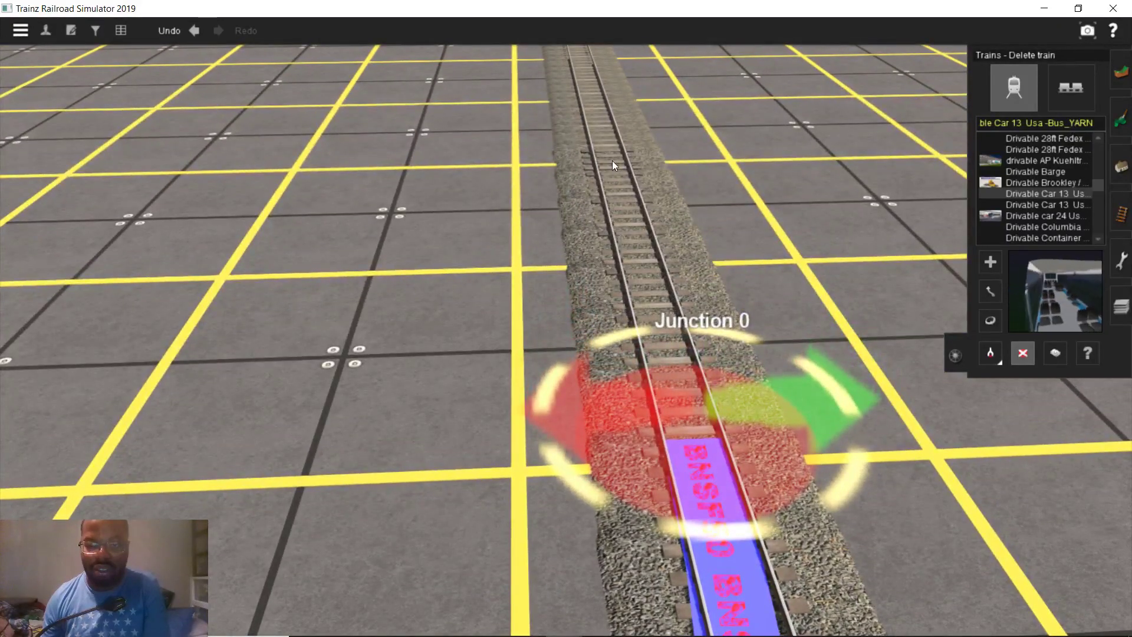
click(990, 261)
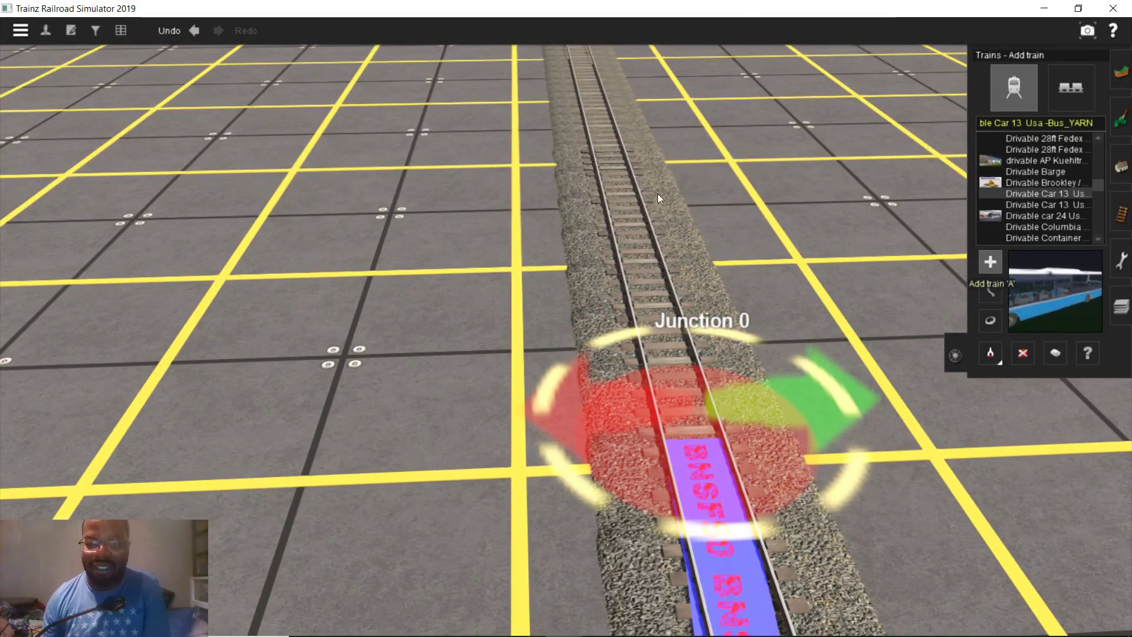
Place the drivable bus on the straight track
click(624, 183)
scroll(631, 206, up, 2)
right_drag(635, 228, 649, 268)
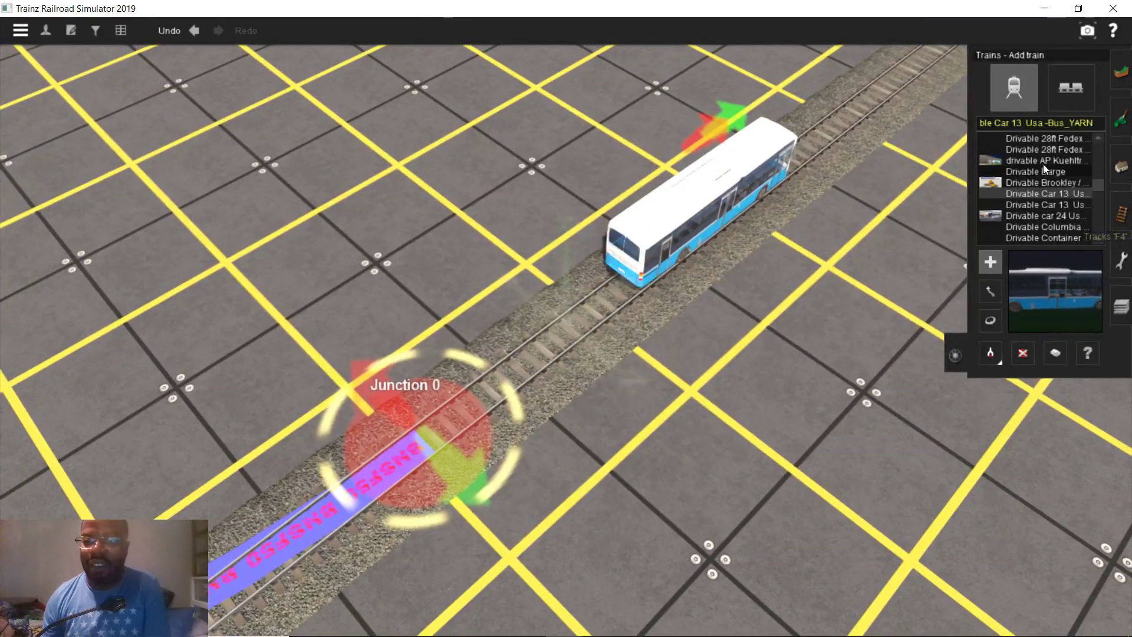
Add a track marker named '1' where the bus stands
click(1114, 207)
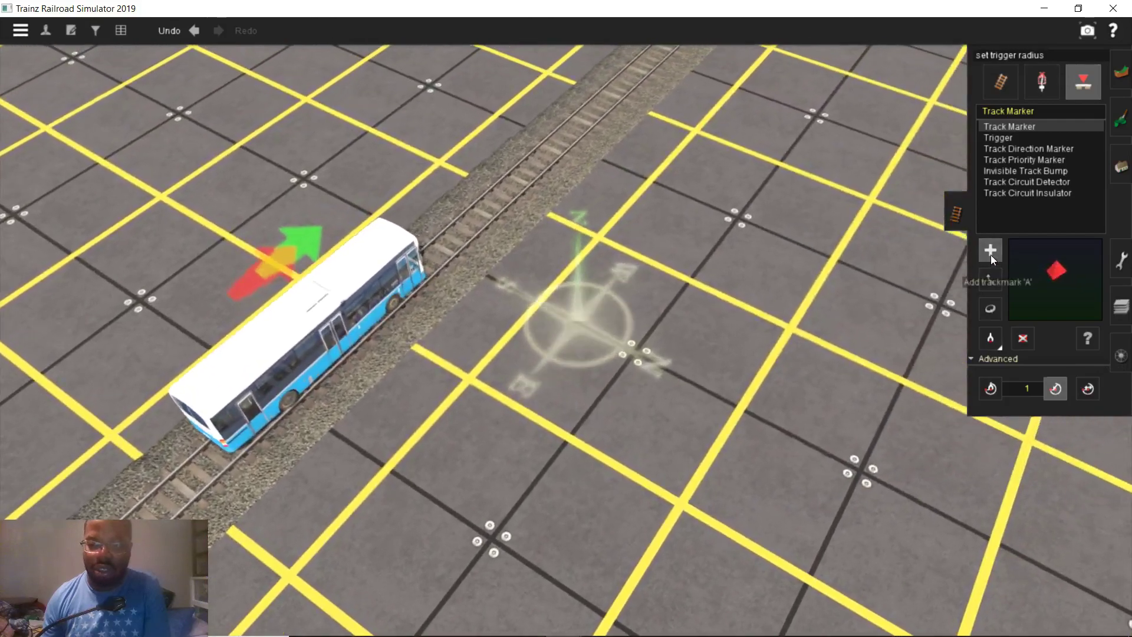
click(990, 250)
click(373, 309)
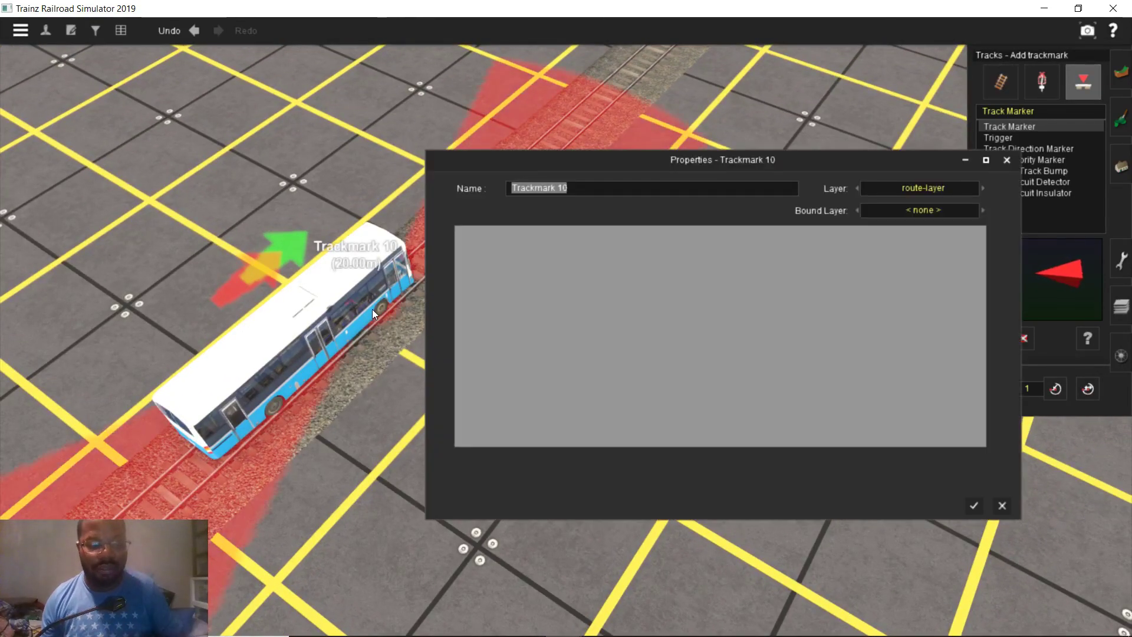
text(1)
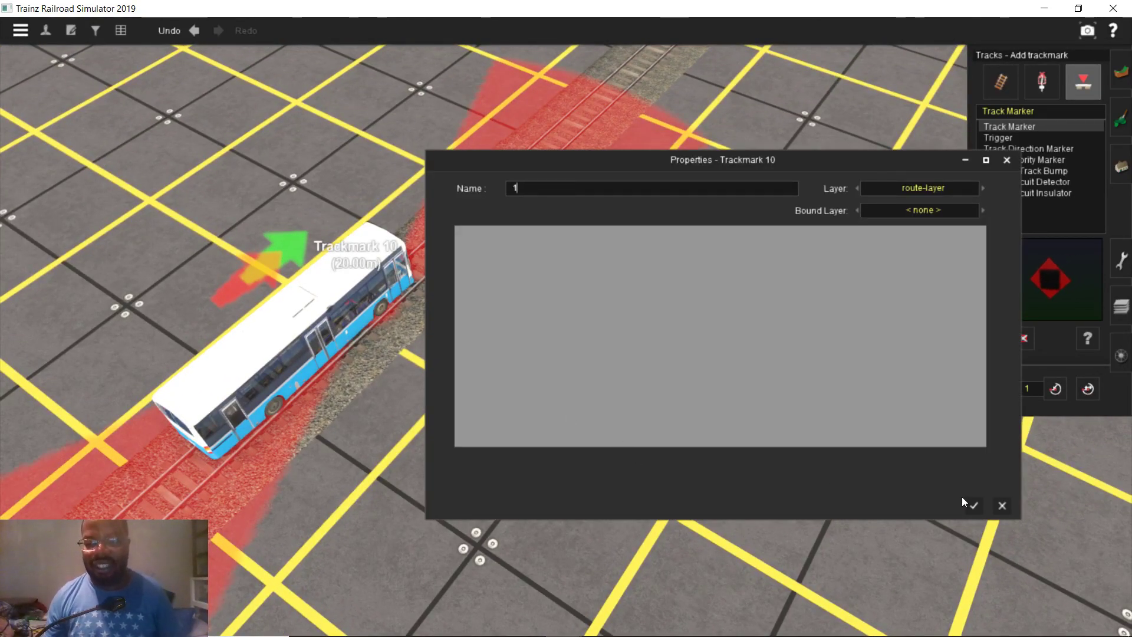
click(973, 505)
Delete the bus from the track
click(1120, 355)
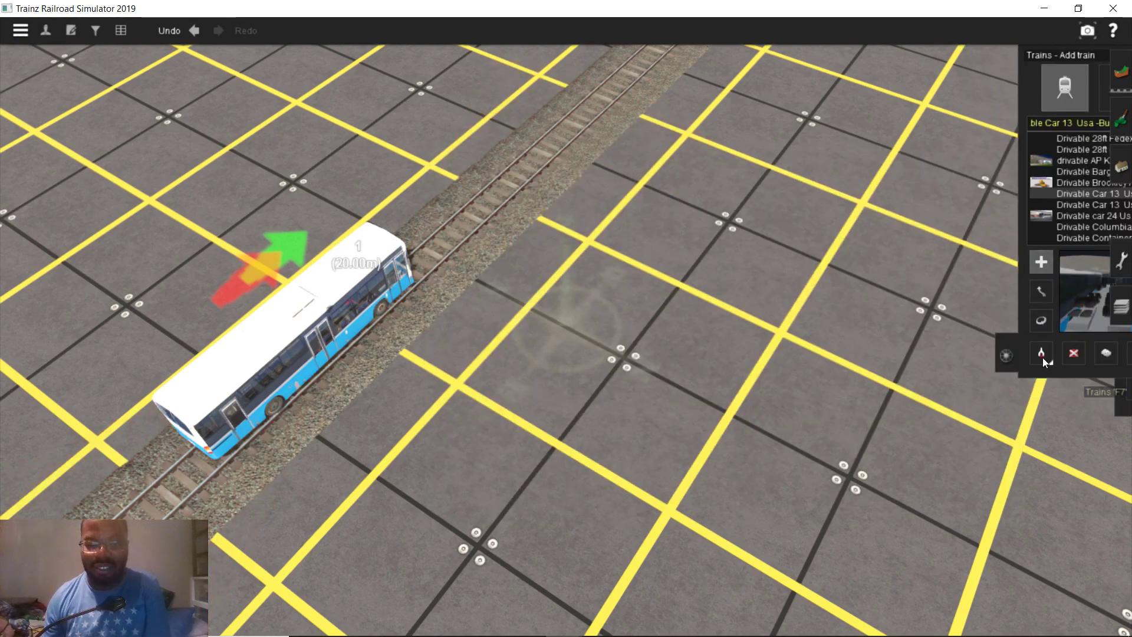
click(1023, 354)
click(337, 340)
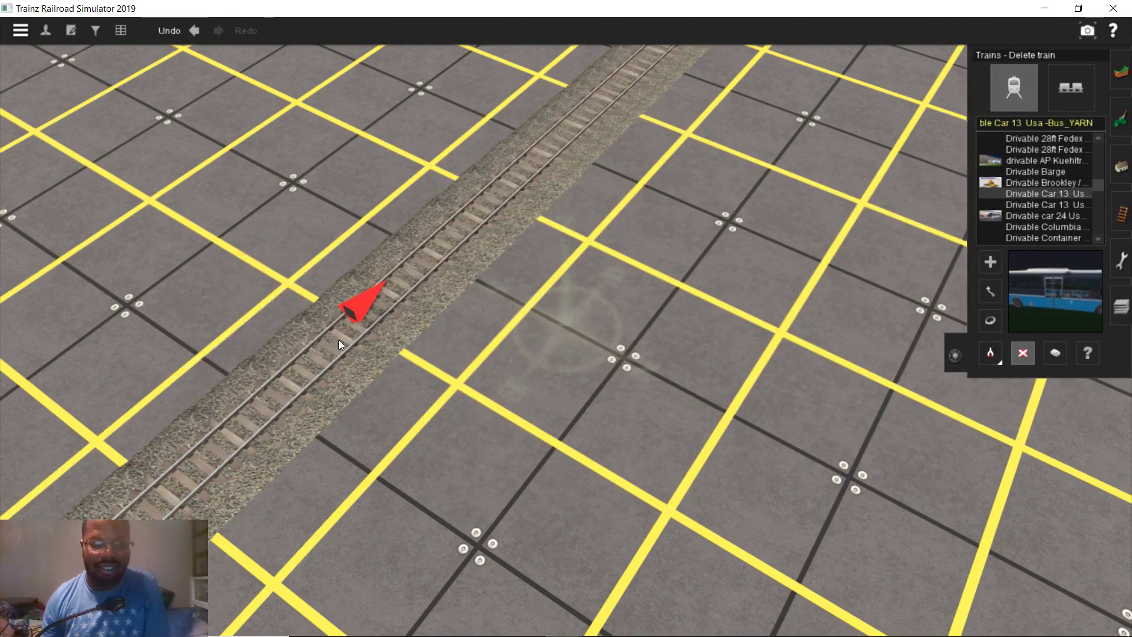
scroll(337, 340, down, 3)
List whole train consists filtered by 'amt', showing Acela Express and Amtrak Cardinal
right_drag(337, 340, 1034, 230)
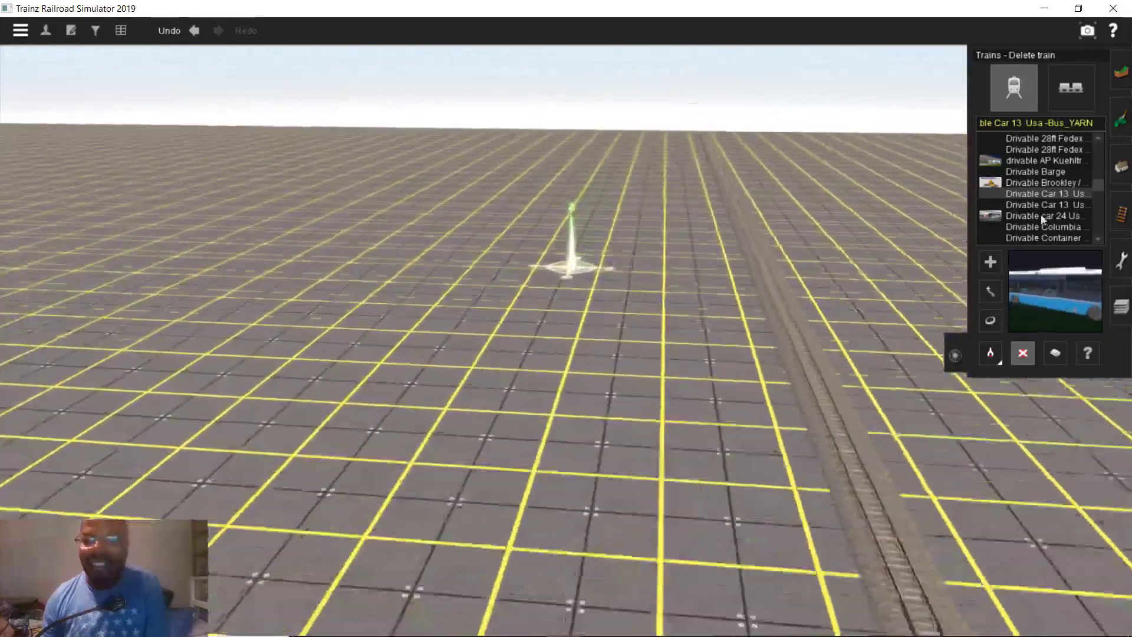
click(1055, 98)
click(1016, 124)
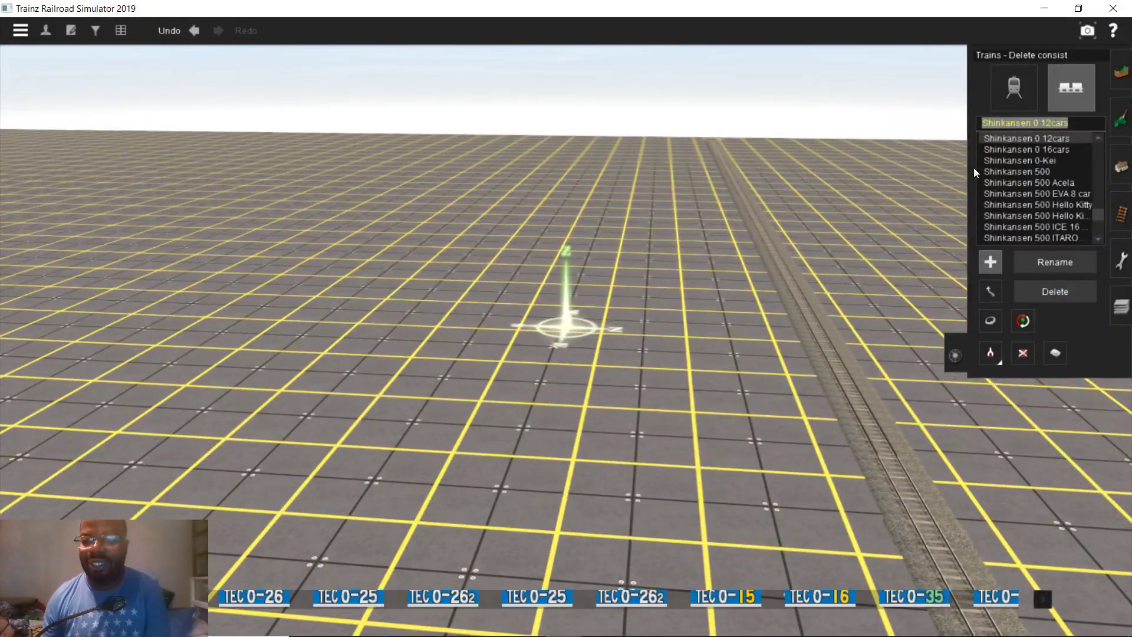
text(amt)
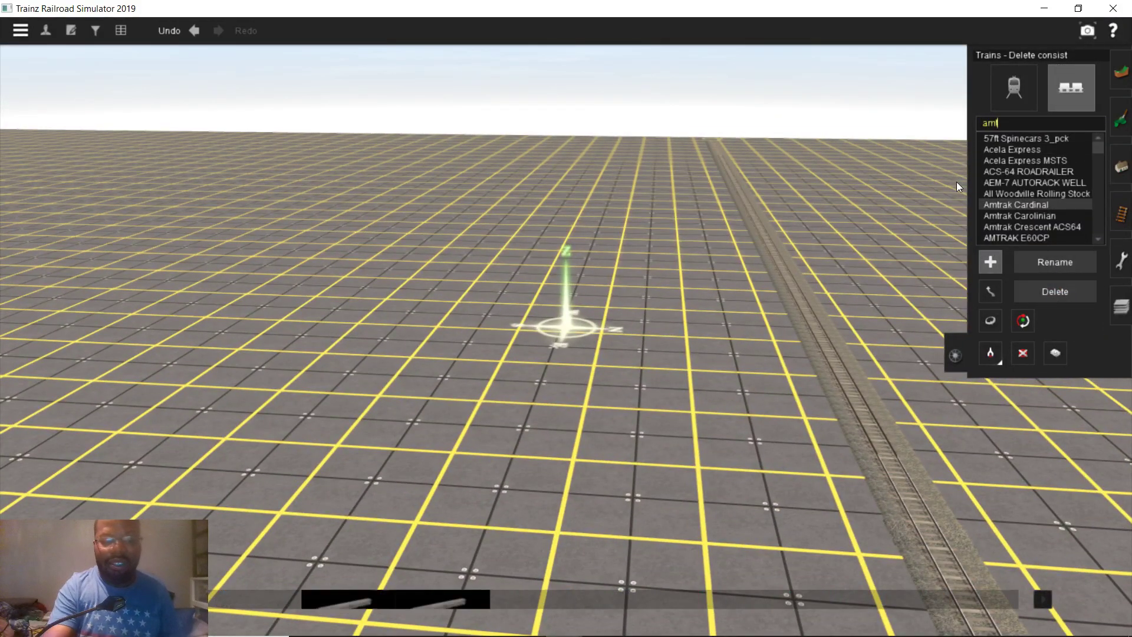
right_drag(681, 255, 548, 207)
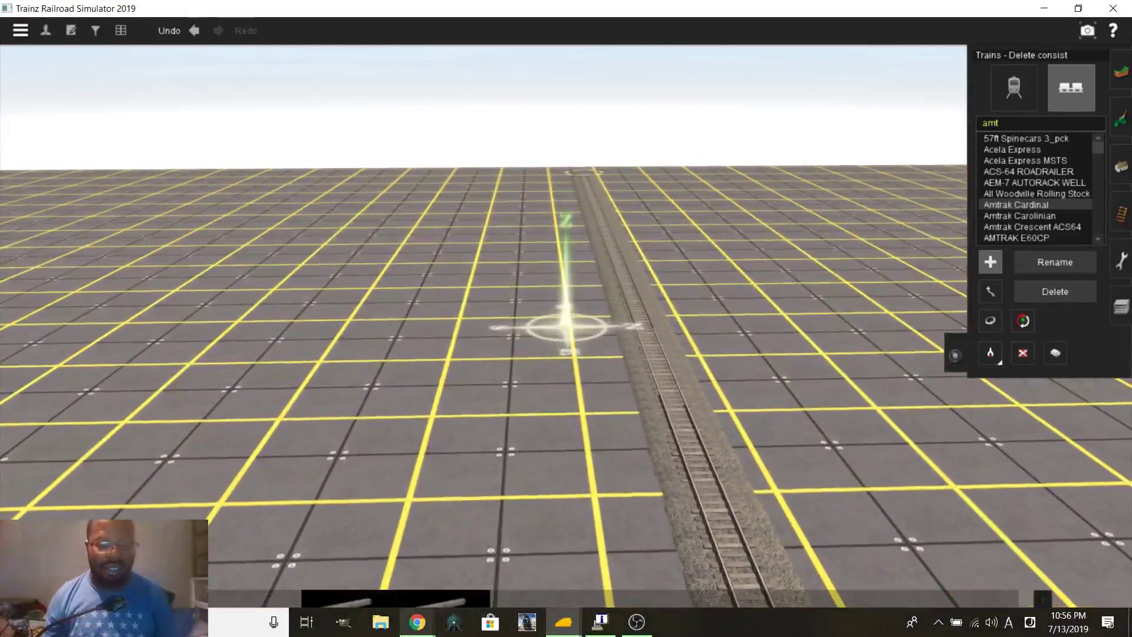
Check the Ashland station's Google Maps page, which shows Northeast Regional service, then return to Trainz
mouse_move(416, 622)
click(402, 573)
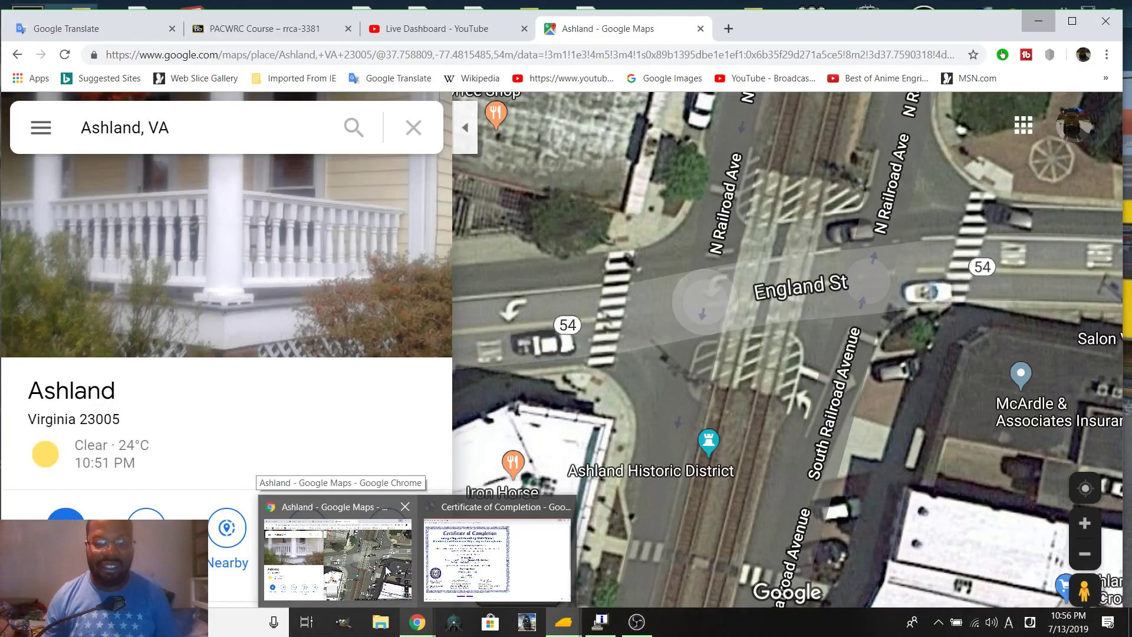
scroll(718, 301, down, 3)
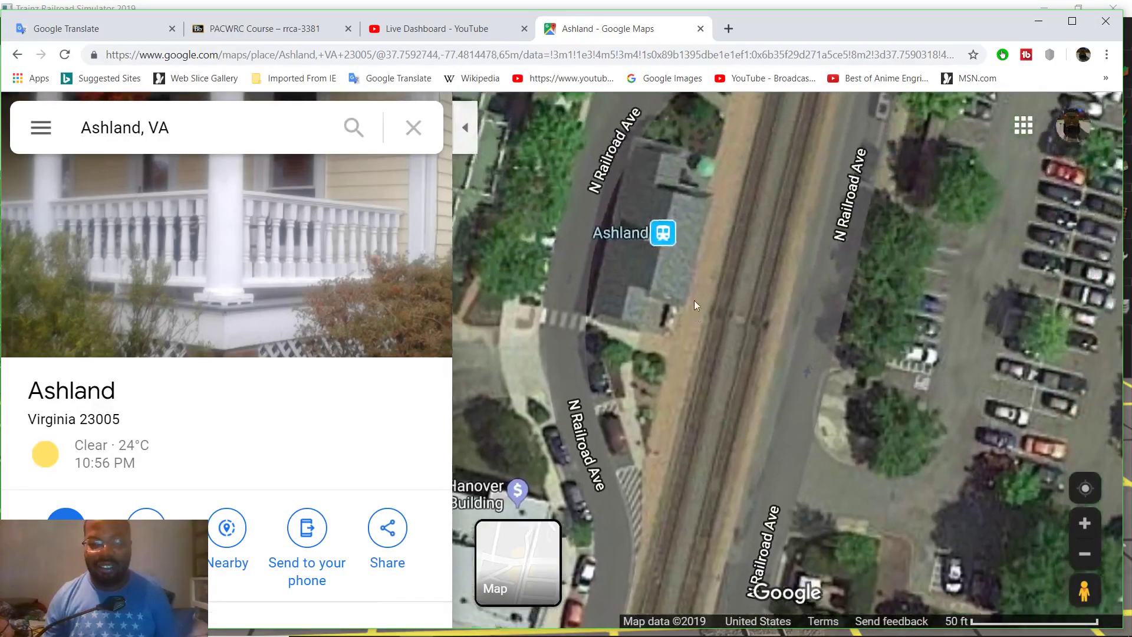
click(651, 259)
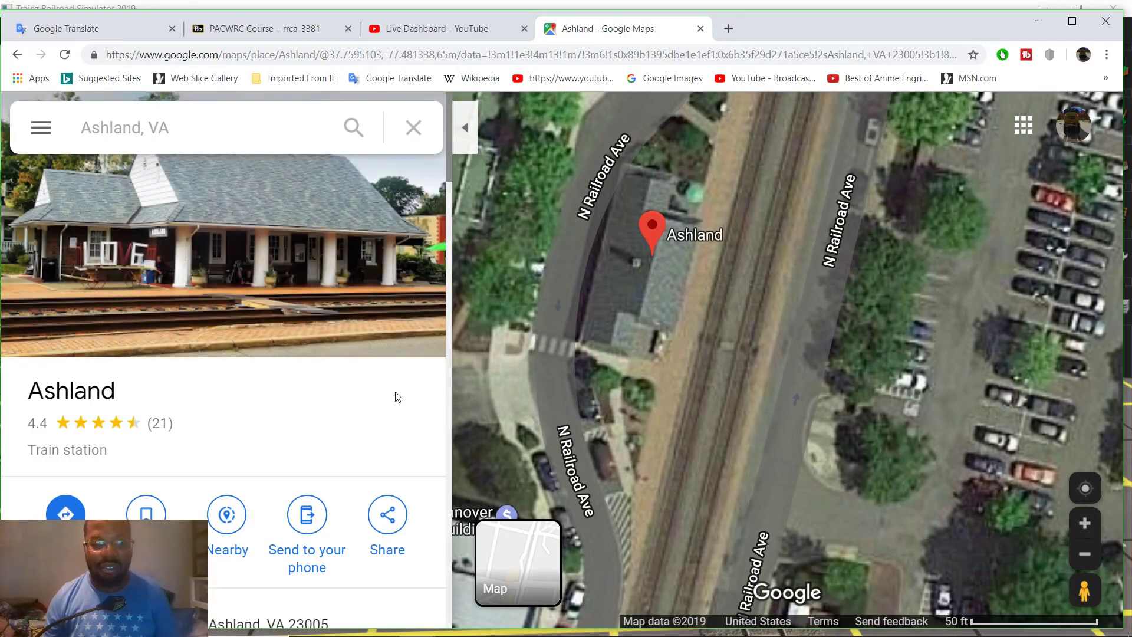
scroll(401, 413, down, 4)
scroll(371, 370, down, 10)
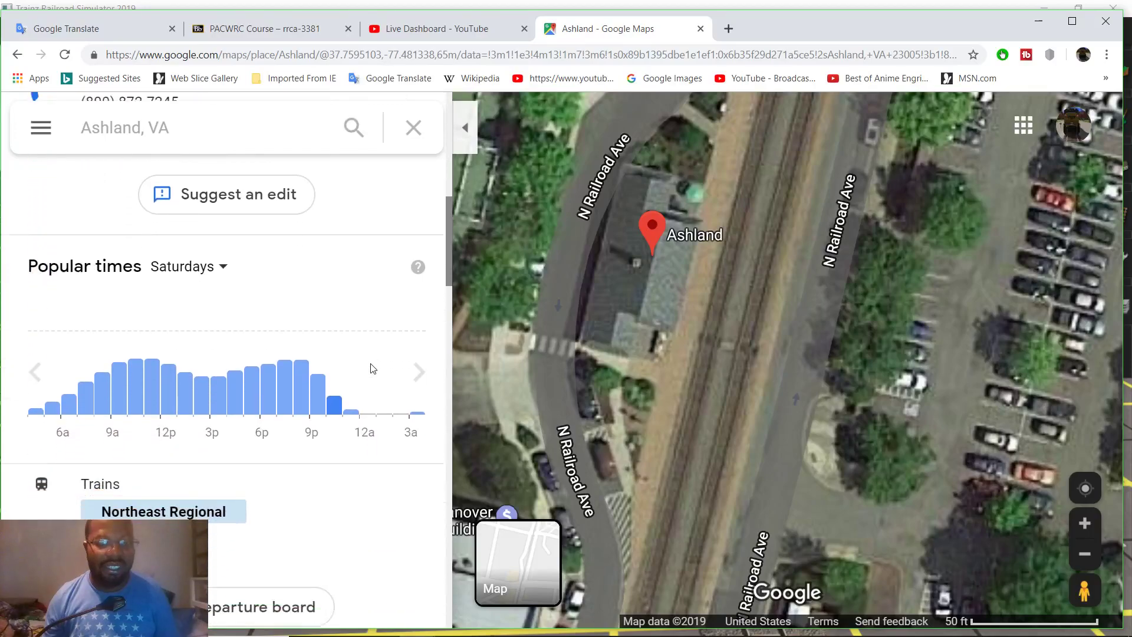
scroll(367, 357, up, 1)
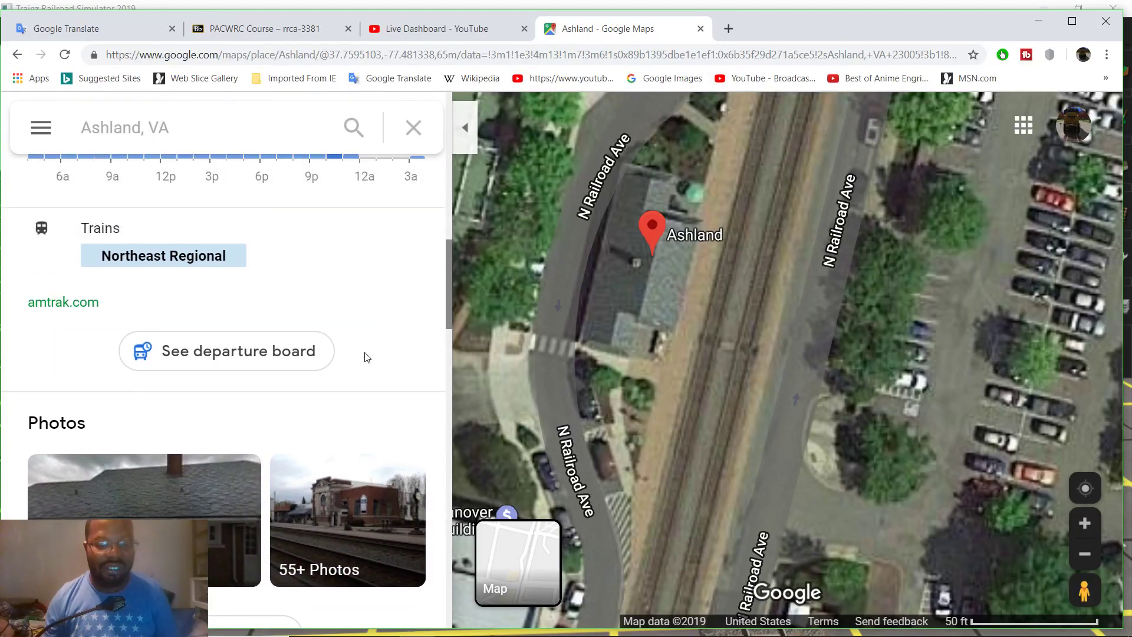
scroll(366, 353, down, 4)
scroll(369, 356, up, 7)
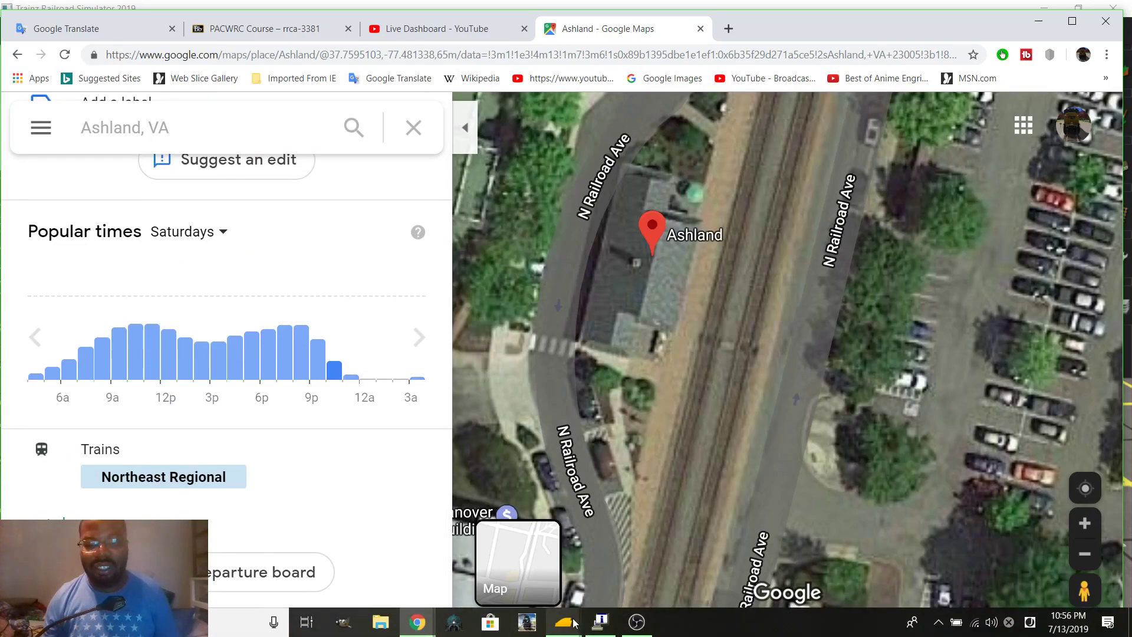
mouse_move(574, 622)
click(614, 557)
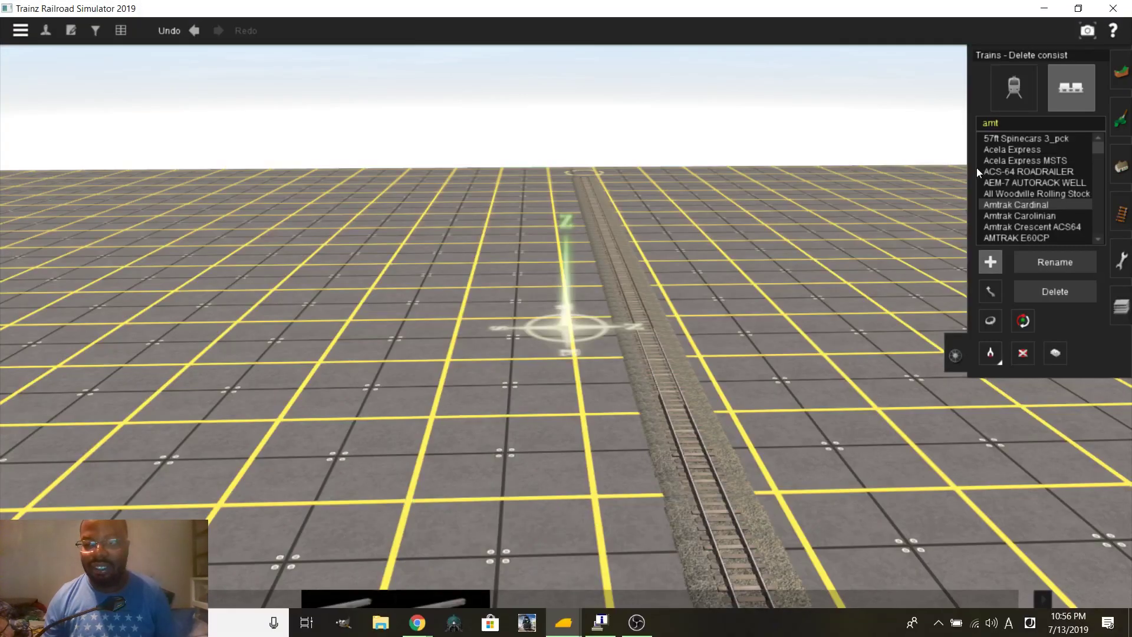
Place the Amtrak NER ACS-64 consist, locomotive 668 with its passenger cars, on the track
scroll(1029, 211, down, 5)
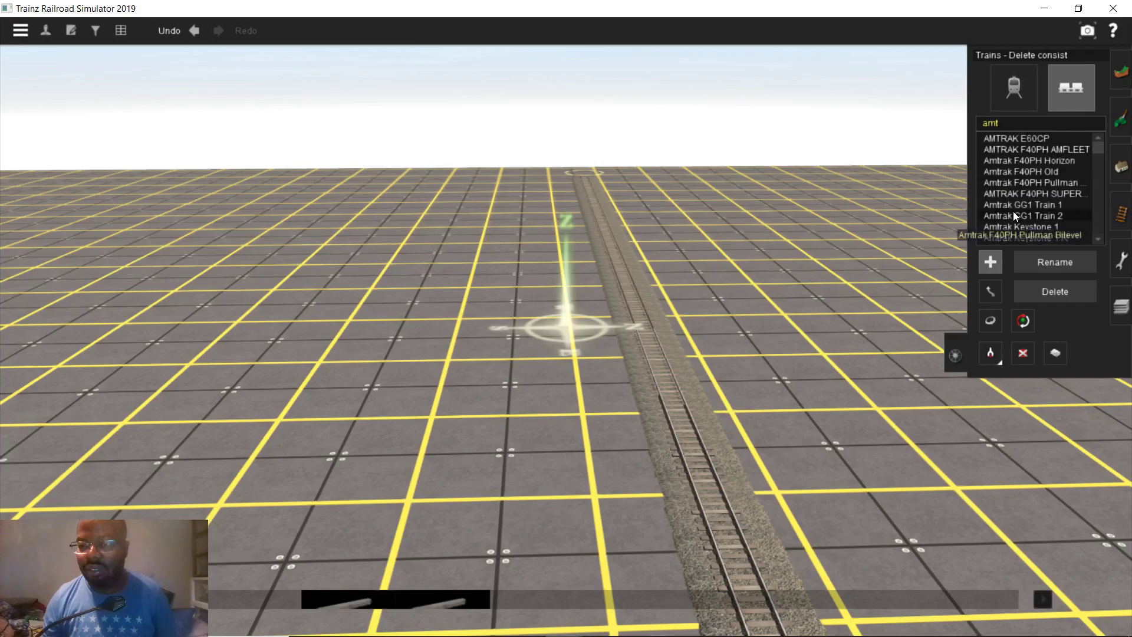
scroll(1013, 210, down, 4)
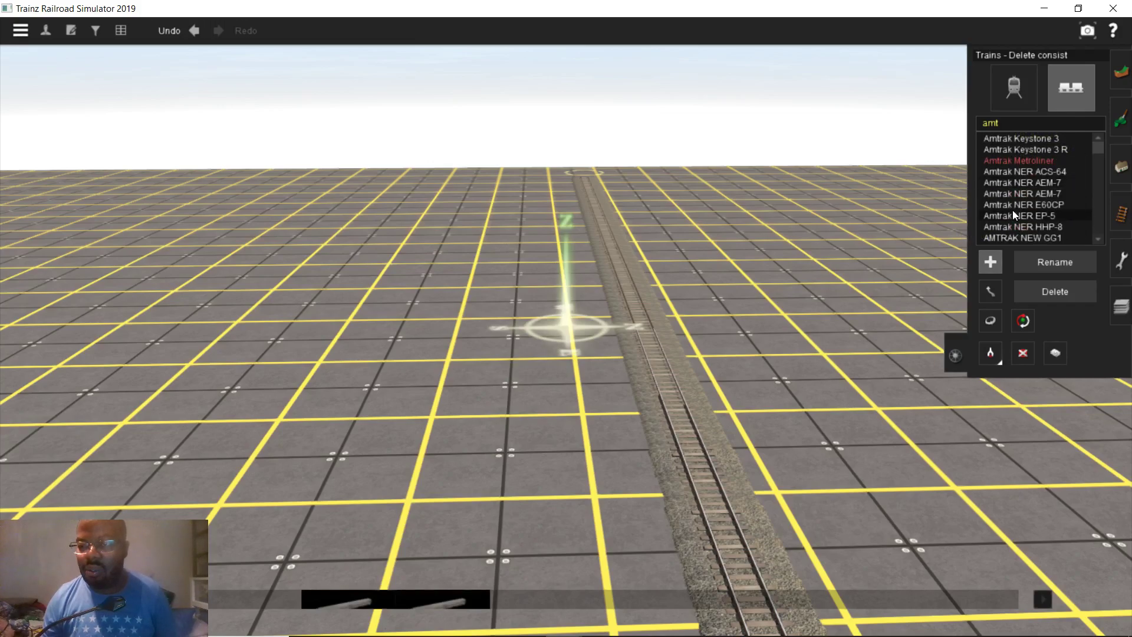
click(1037, 175)
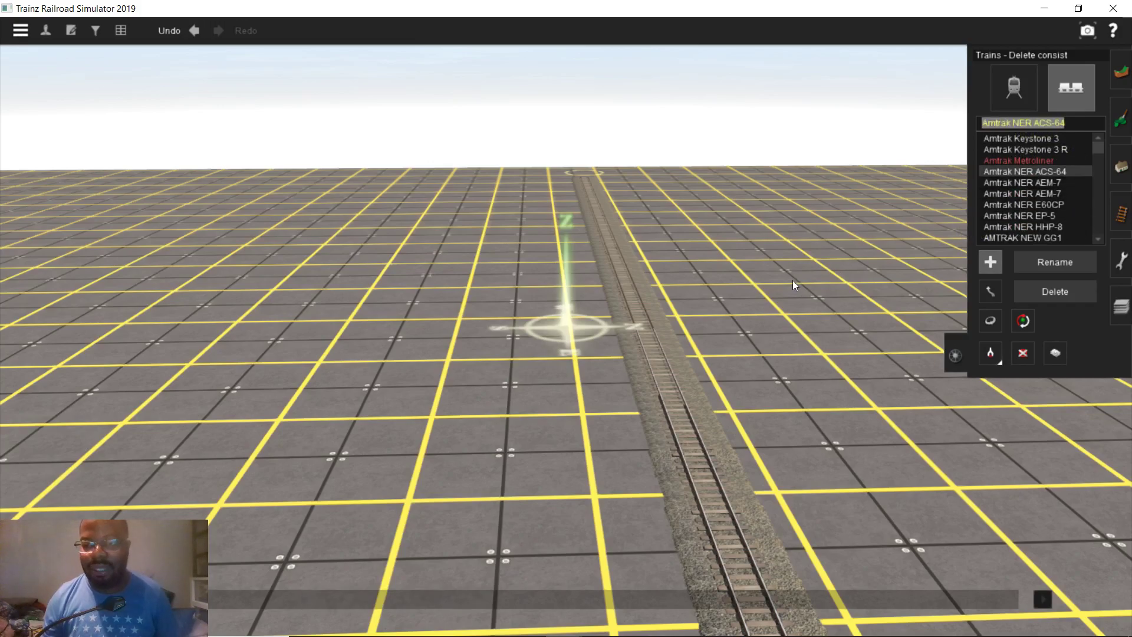
right_drag(612, 302, 569, 300)
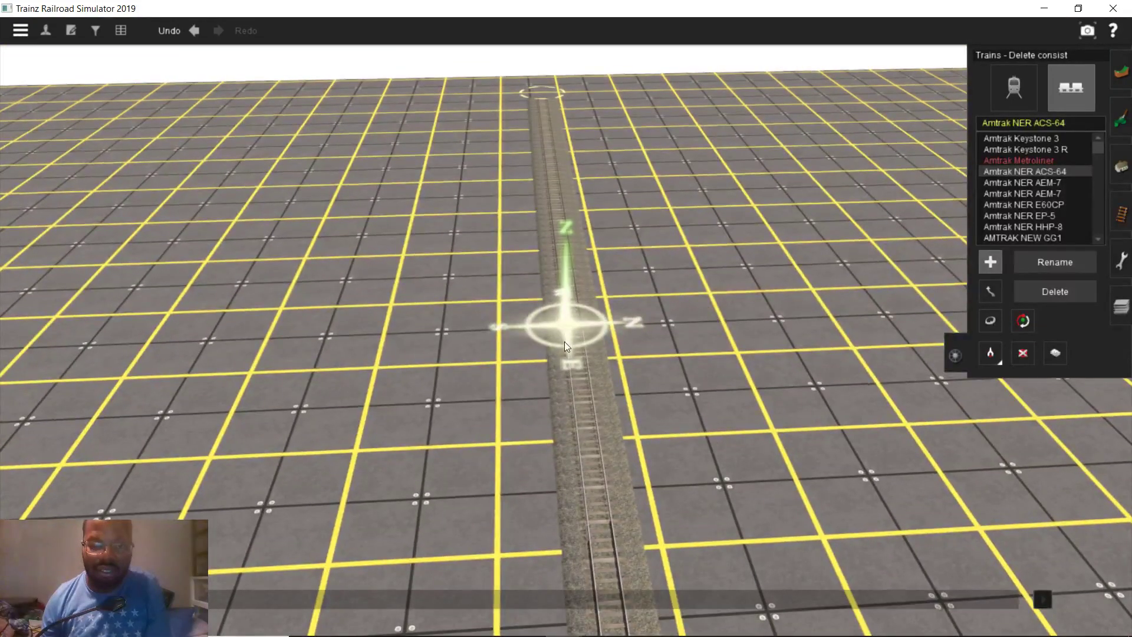
click(564, 340)
right_drag(564, 341, 570, 316)
scroll(569, 316, down, 3)
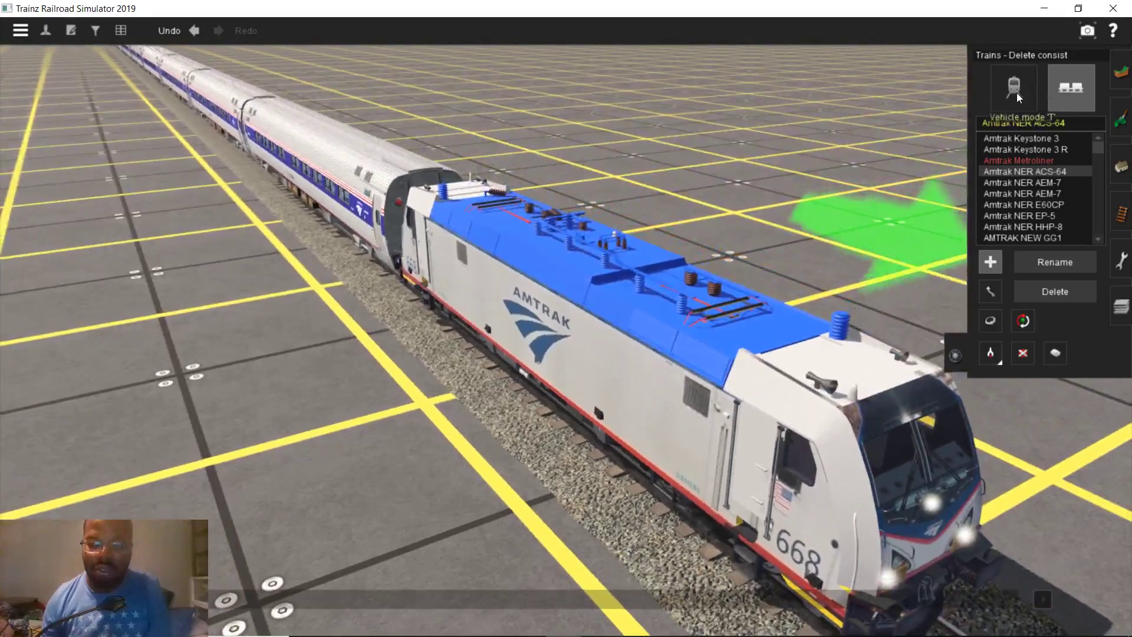
Search single vehicles for 'amt' and select the AMTK P42DC ph V locomotive
click(1015, 92)
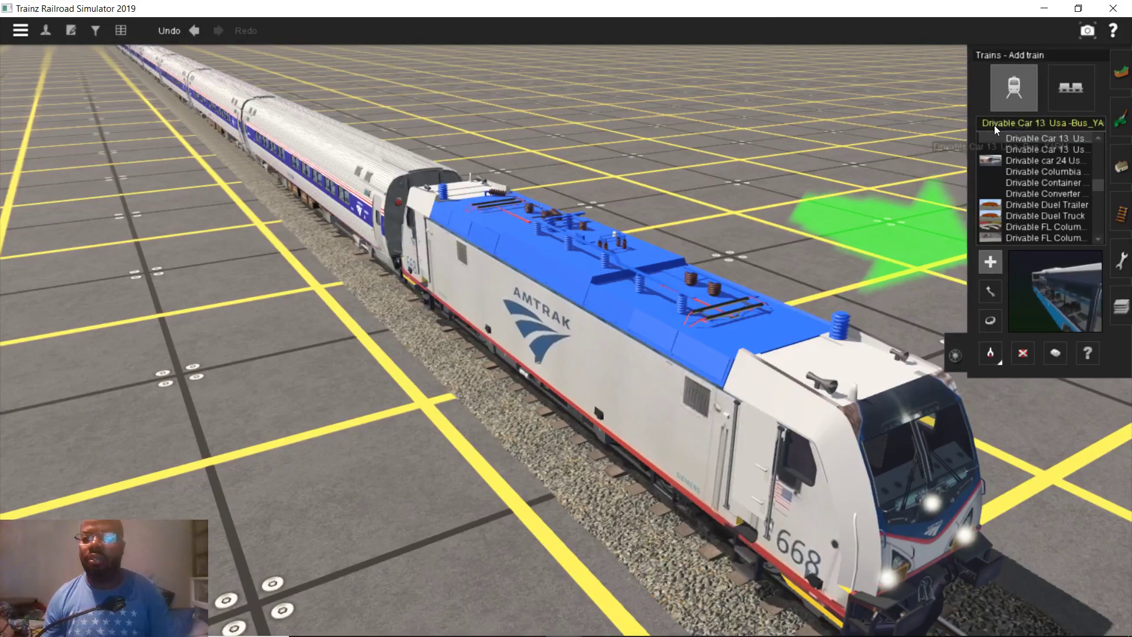
click(994, 125)
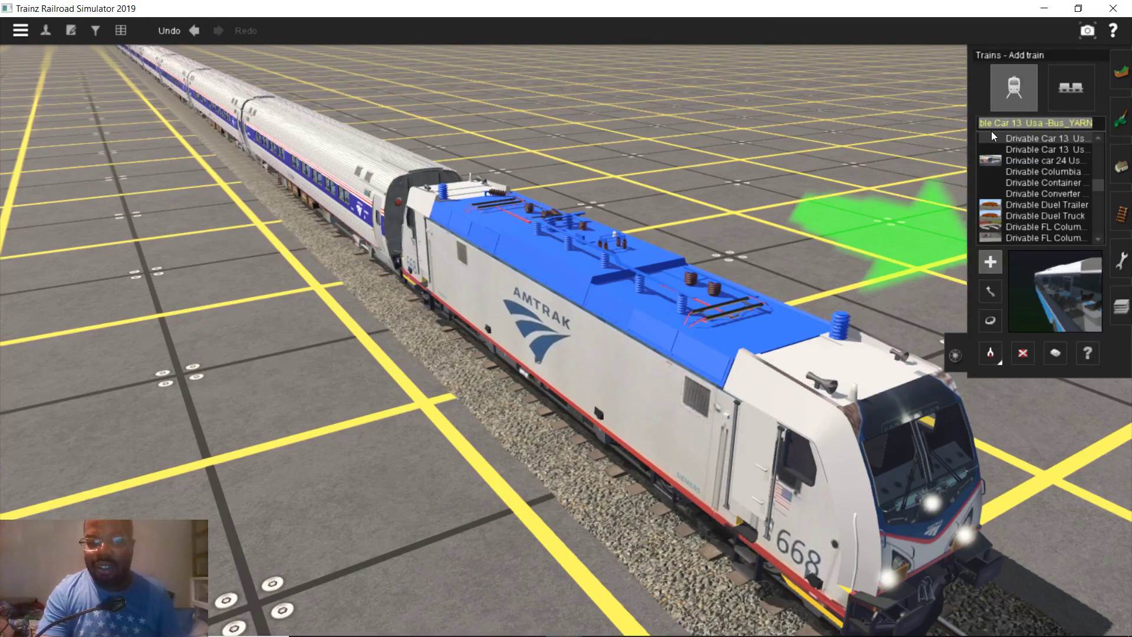
text(amt)
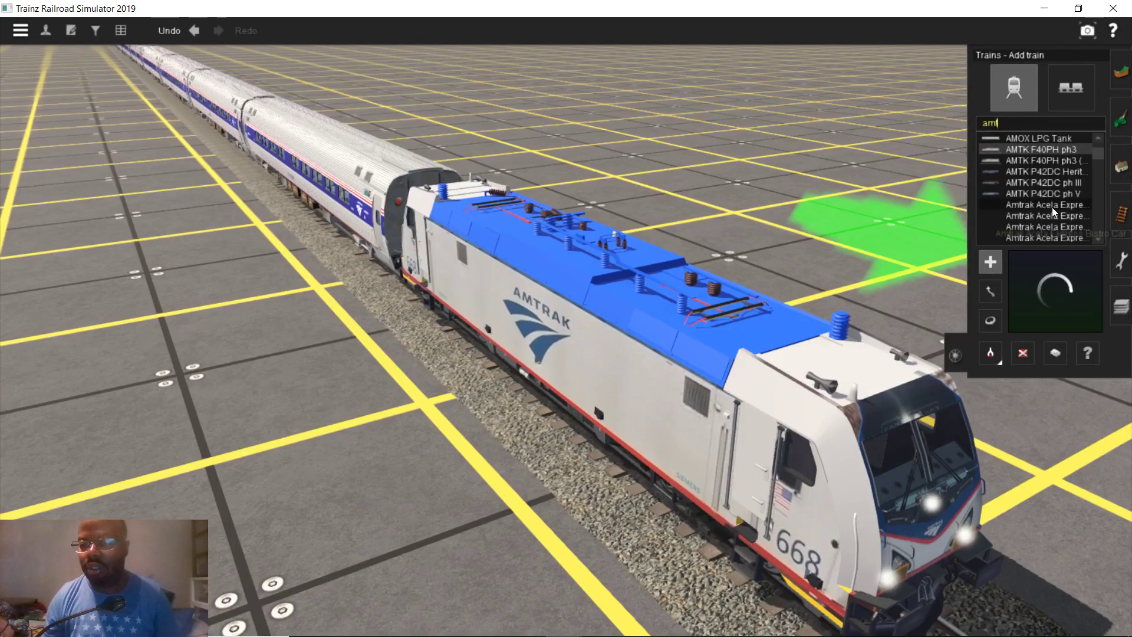
click(1052, 184)
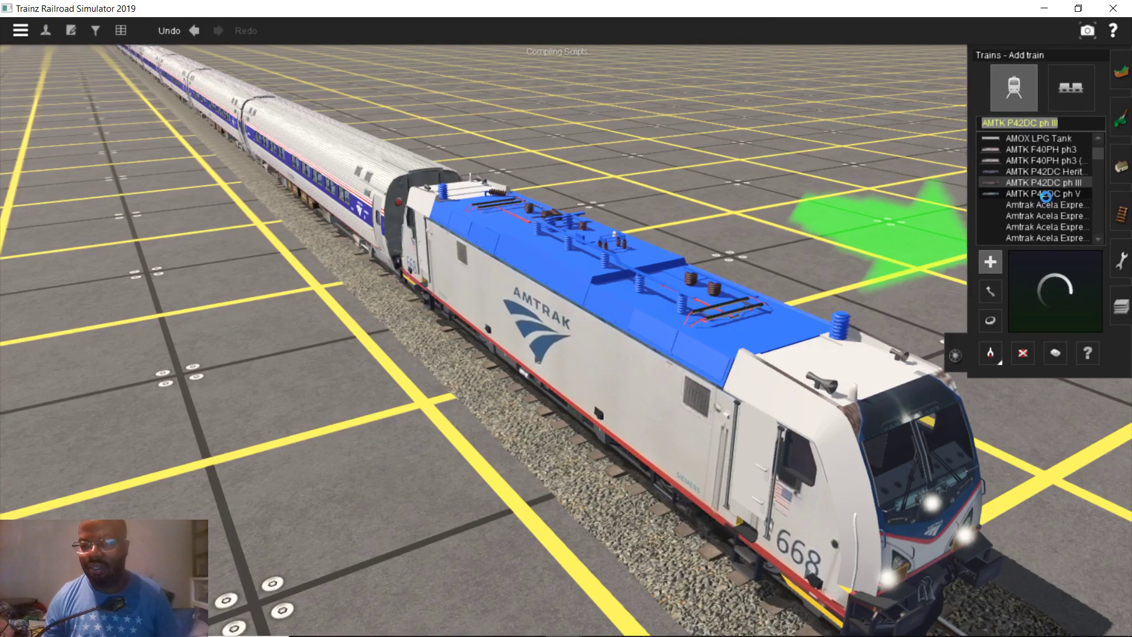
click(1045, 194)
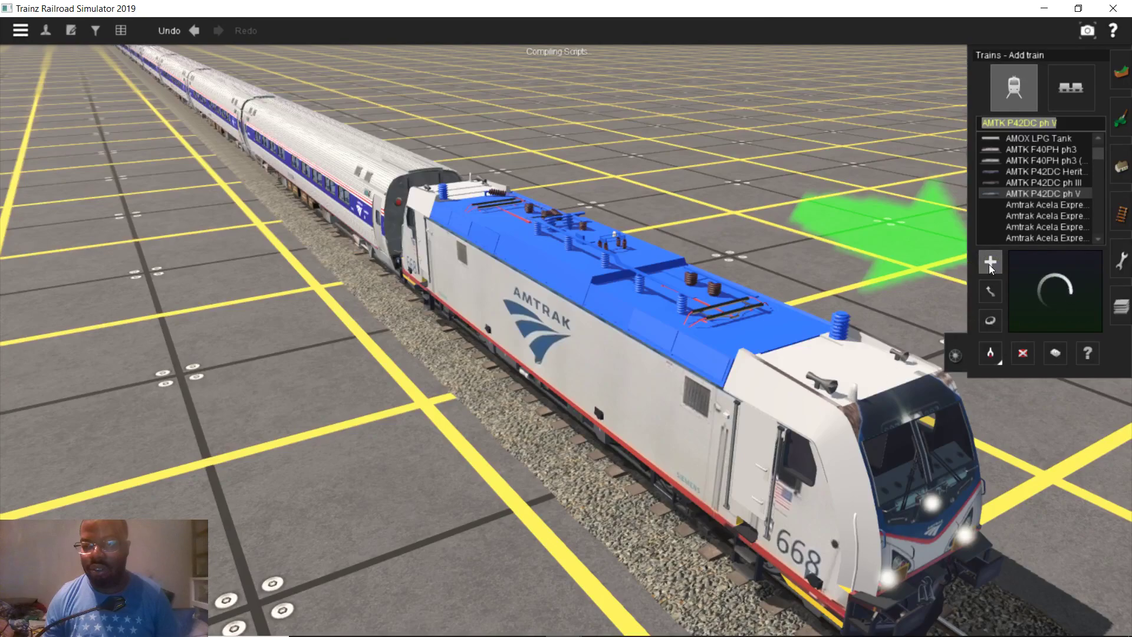
Swap the ACS-64 668 for the P42DC ph V, numbered 112, ahead of the coaches
click(1023, 353)
click(874, 348)
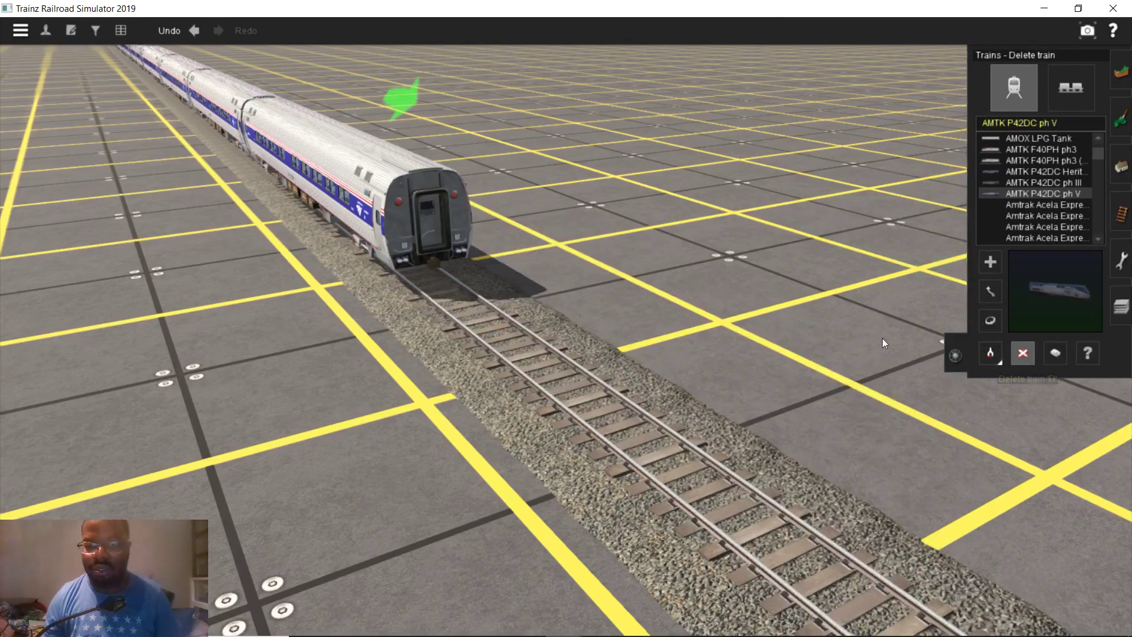
click(989, 261)
click(412, 278)
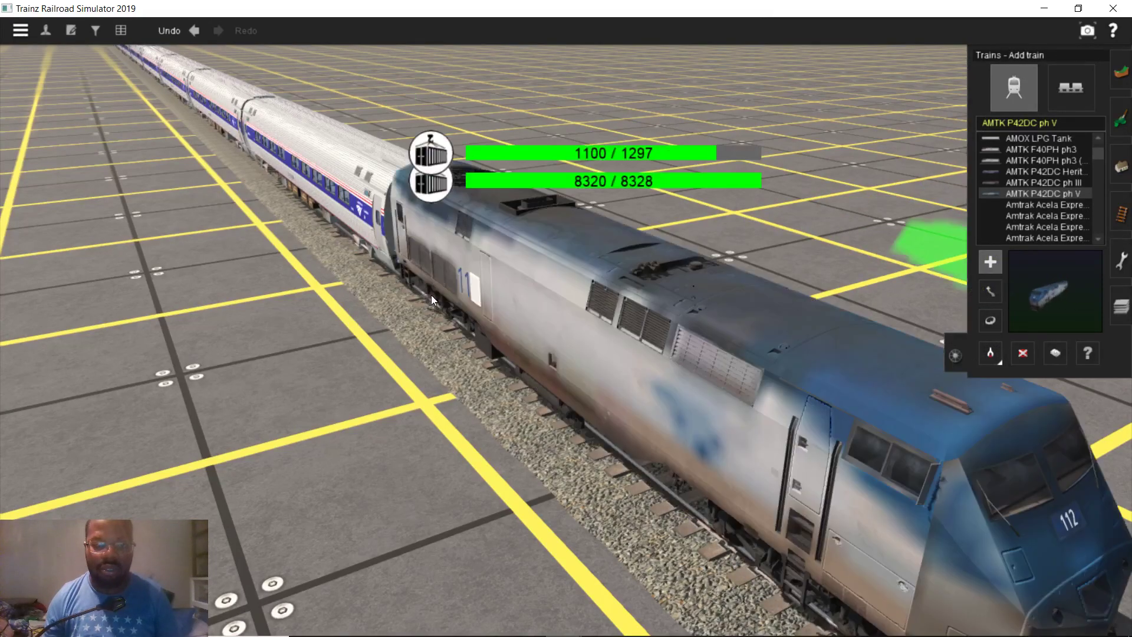
scroll(439, 339, down, 3)
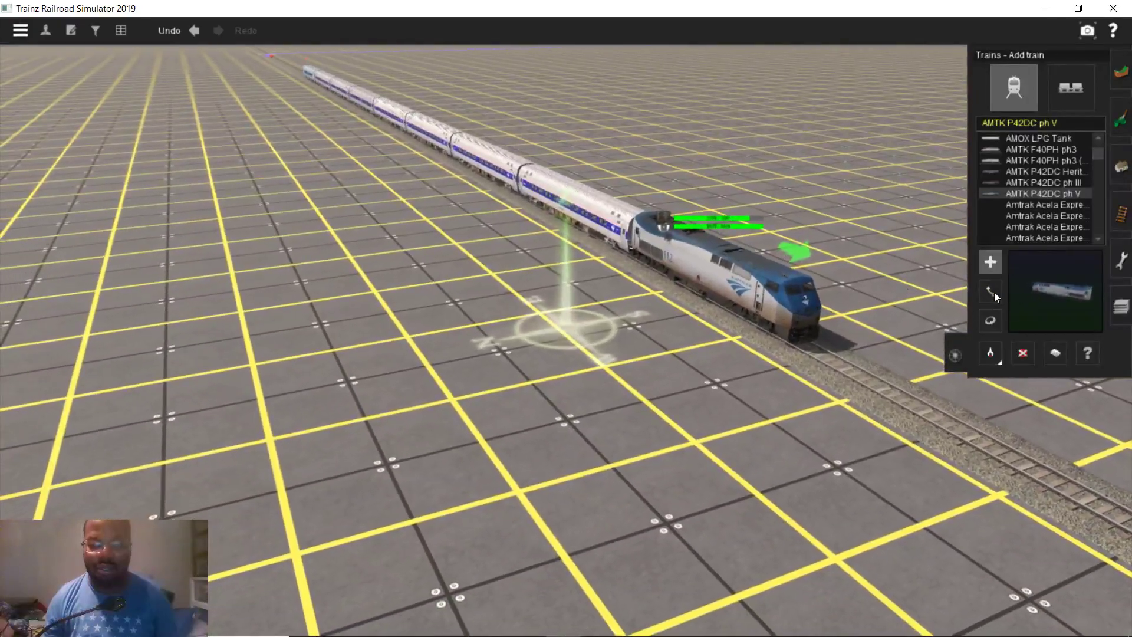
Slide the Amtrak train forward along the track
click(990, 291)
drag(691, 320, 898, 455)
right_drag(898, 455, 588, 312)
scroll(583, 312, down, 5)
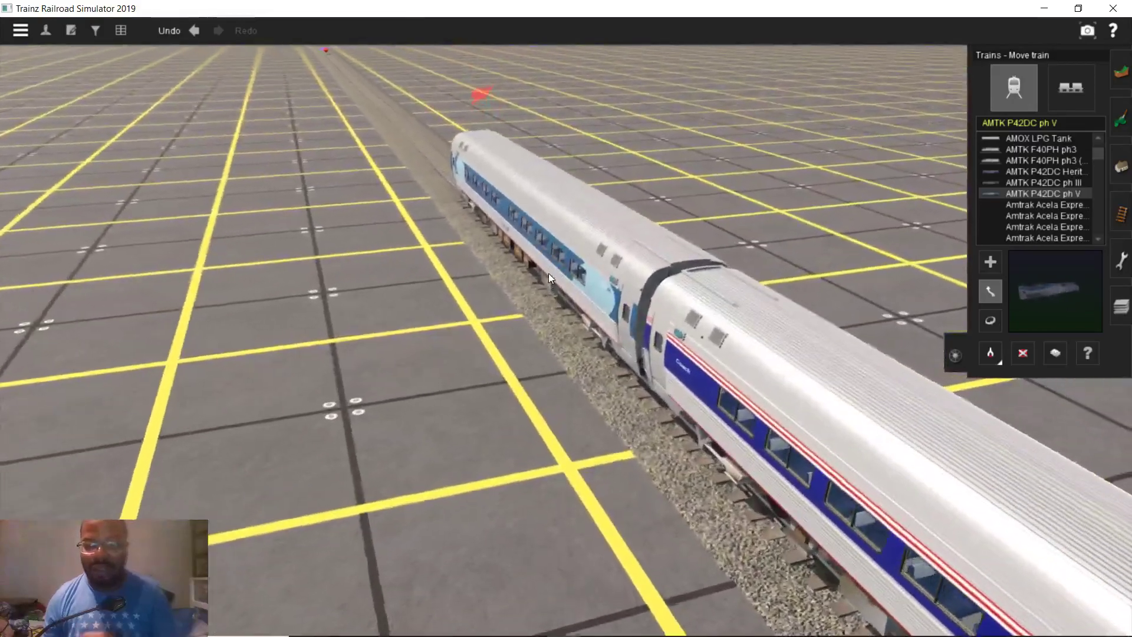
Rotate the Amtrak consist so the P42DC locomotive leads
click(548, 277)
right_drag(549, 285, 1063, 90)
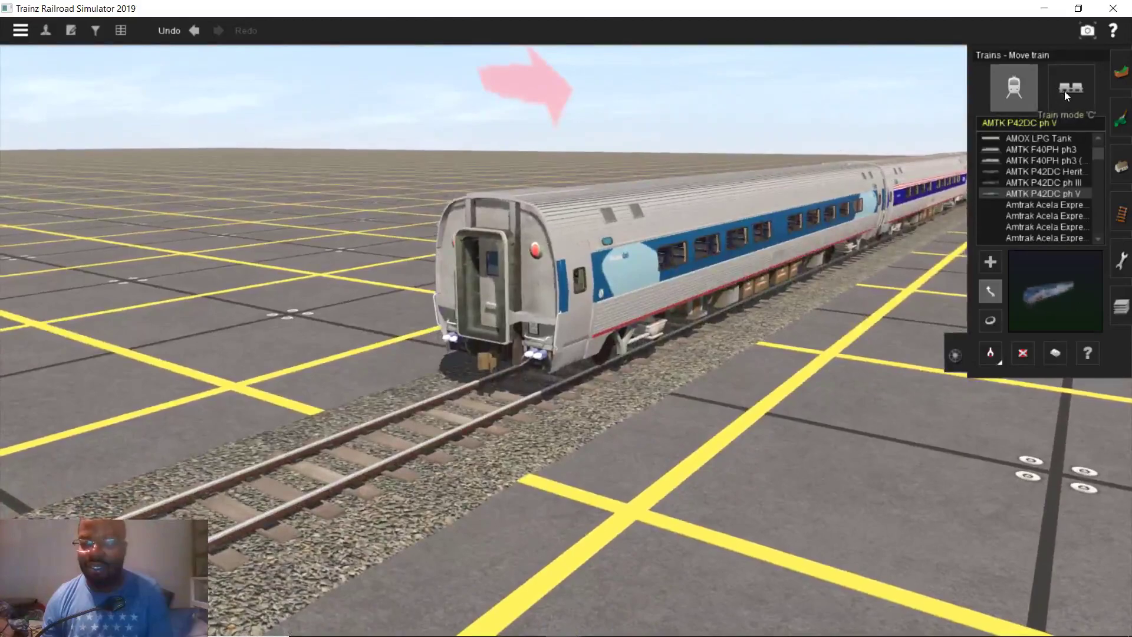
click(1063, 91)
click(991, 320)
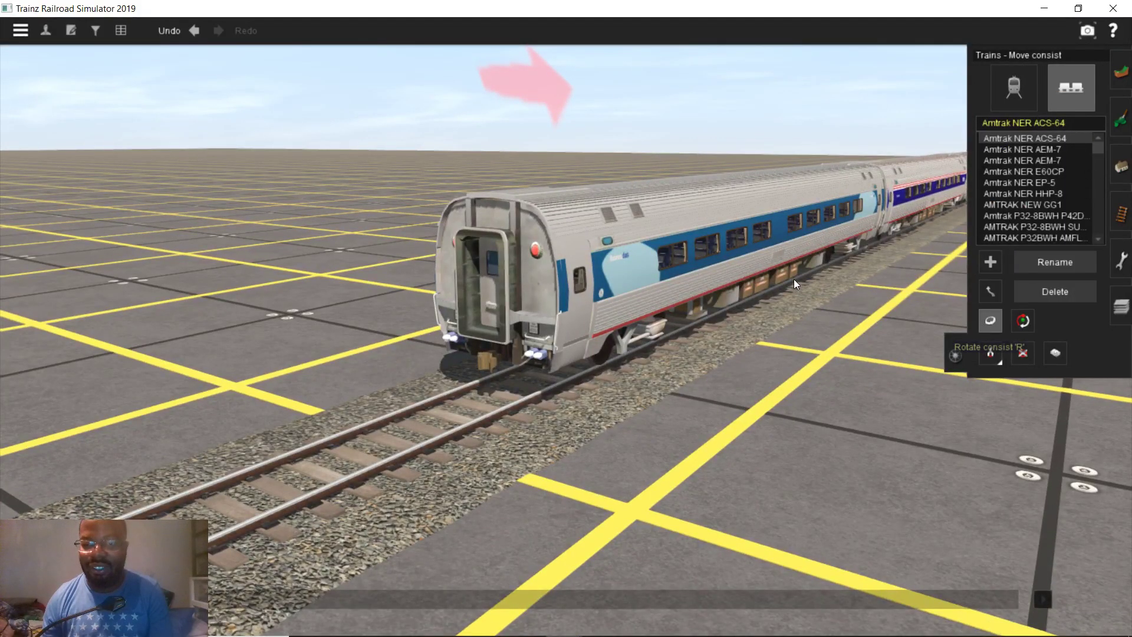
click(730, 244)
right_drag(780, 287, 514, 197)
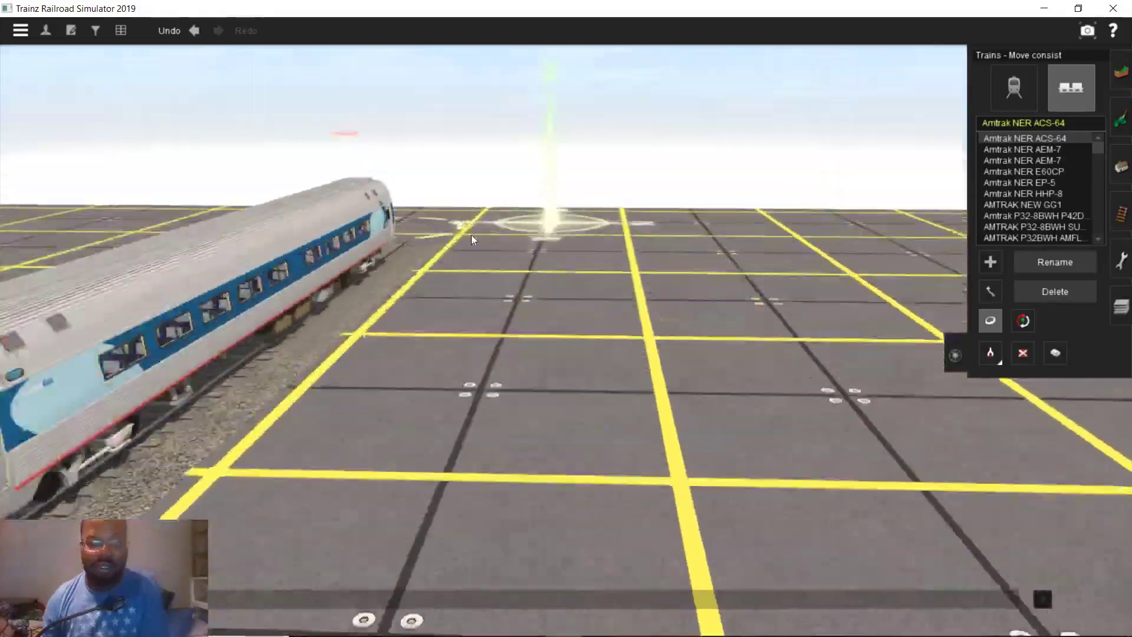
scroll(472, 235, up, 6)
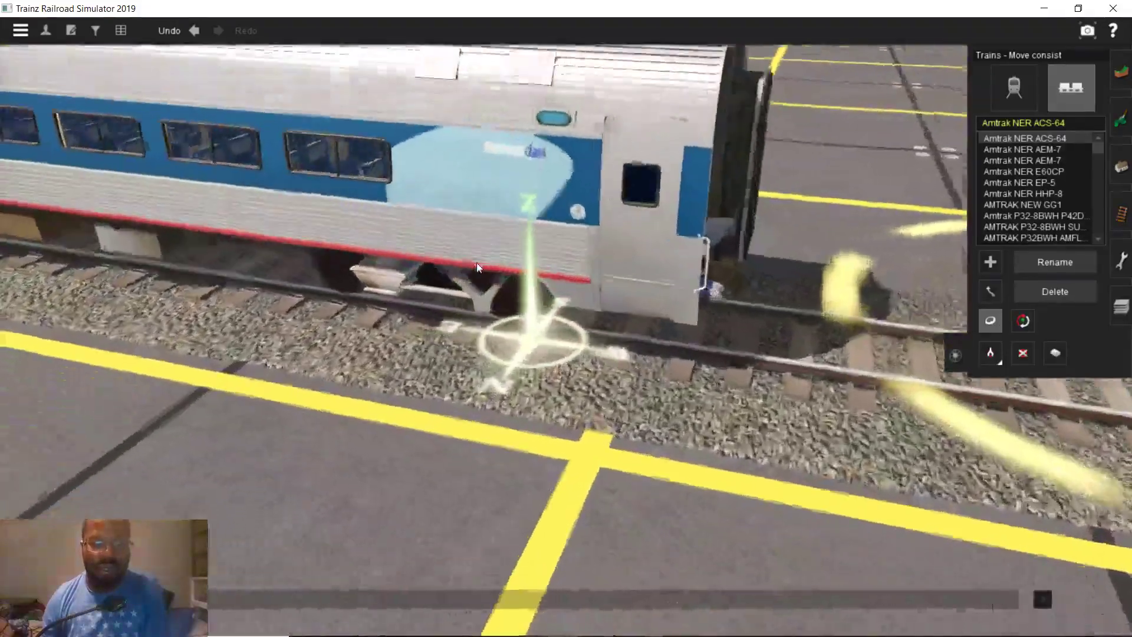
mouse_move(476, 263)
right_down()
mouse_move(491, 212)
mouse_move(343, 232)
mouse_move(475, 291)
mouse_move(524, 269)
mouse_move(533, 306)
mouse_move(394, 253)
mouse_move(498, 304)
mouse_move(501, 254)
mouse_move(446, 260)
mouse_move(504, 265)
mouse_move(572, 305)
mouse_move(562, 290)
mouse_move(547, 307)
mouse_move(589, 300)
mouse_move(549, 320)
mouse_move(566, 246)
mouse_move(551, 315)
mouse_move(569, 274)
mouse_move(563, 259)
mouse_move(573, 261)
mouse_move(560, 327)
mouse_move(579, 289)
mouse_move(559, 292)
mouse_move(567, 243)
mouse_move(545, 288)
mouse_move(550, 326)
mouse_move(632, 316)
mouse_move(592, 313)
mouse_move(494, 359)
mouse_move(275, 408)
mouse_move(202, 318)
mouse_move(468, 303)
mouse_move(574, 316)
mouse_move(596, 243)
mouse_move(556, 255)
mouse_move(571, 256)
right_up()
Save the route with Ctrl+S
key(ctrl+s)
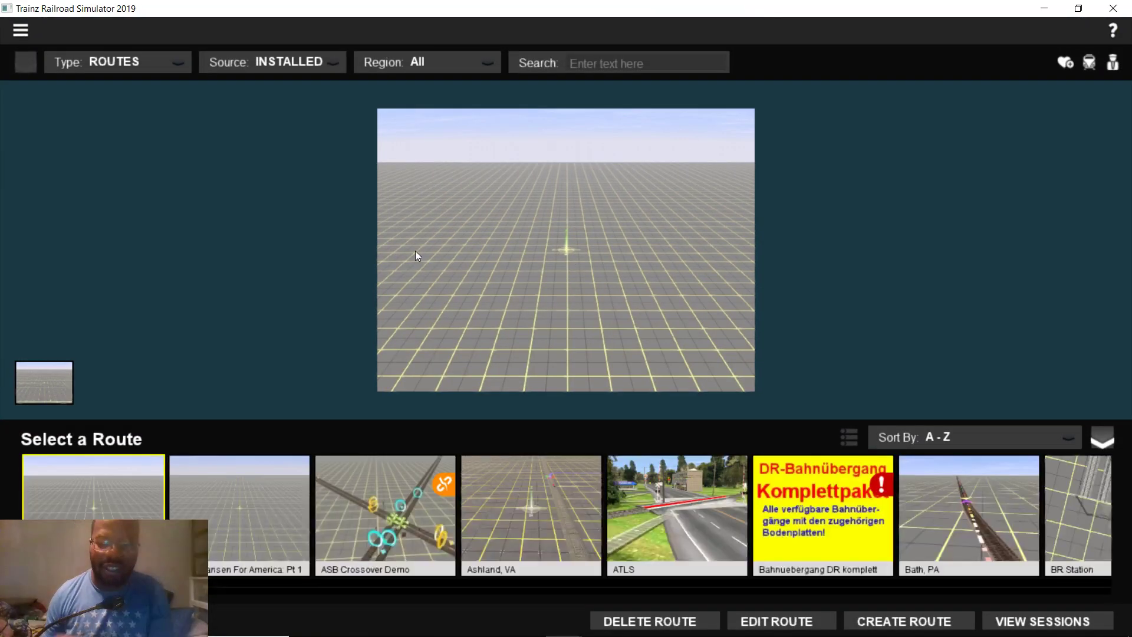
scroll(629, 523, down, 1)
scroll(565, 522, down, 3)
scroll(497, 522, up, 3)
Reopen the Ashland, VA session for editing from its session list
click(420, 514)
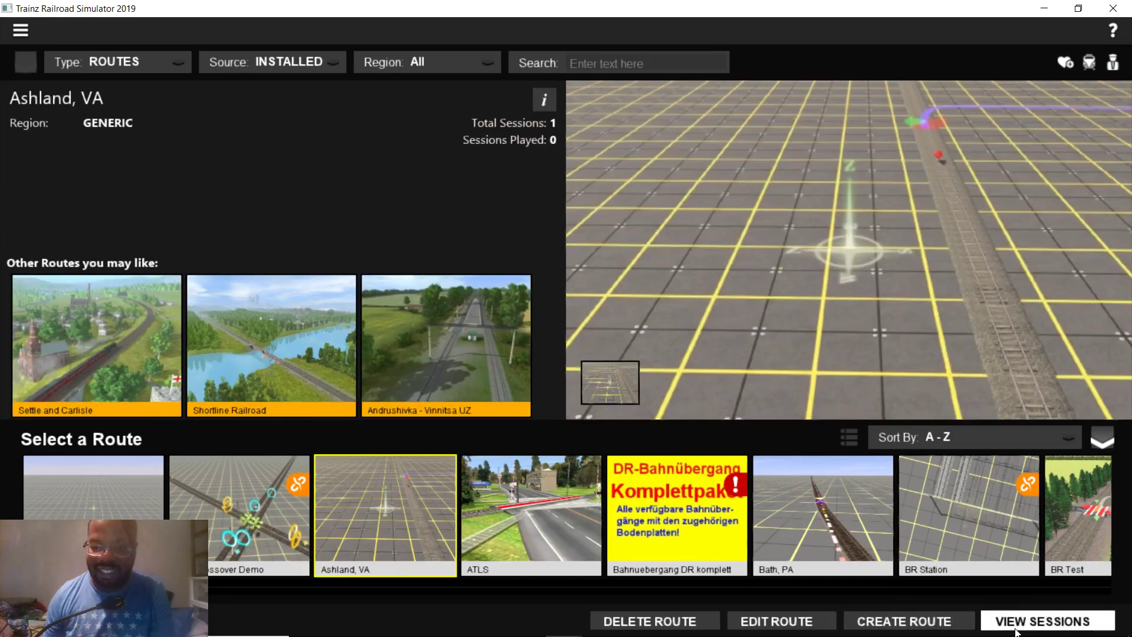
click(1015, 628)
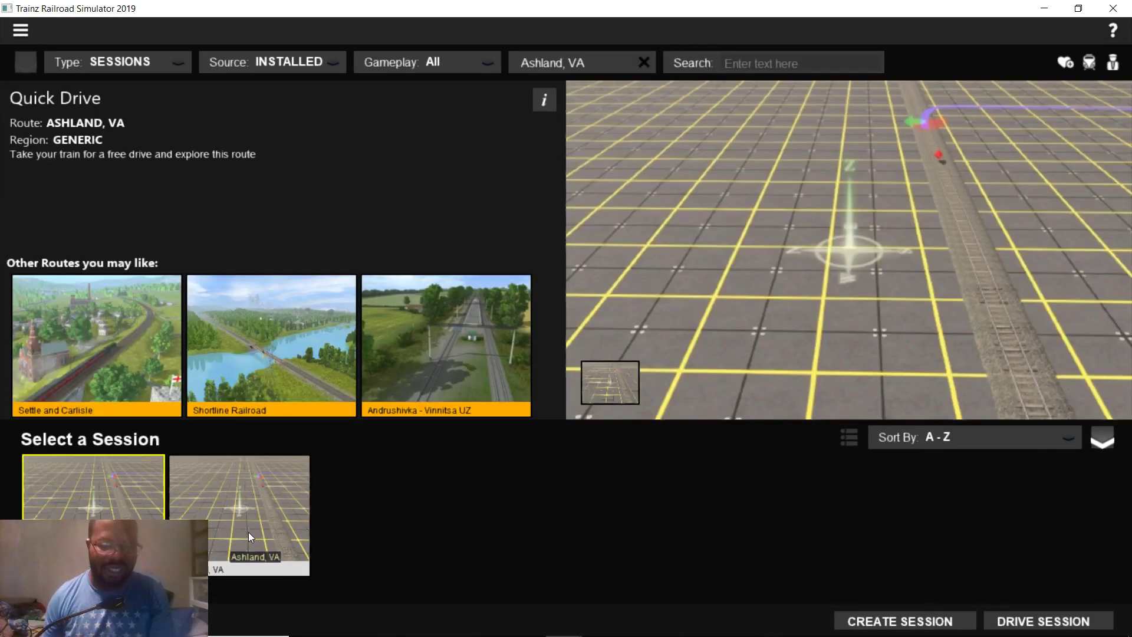
click(250, 532)
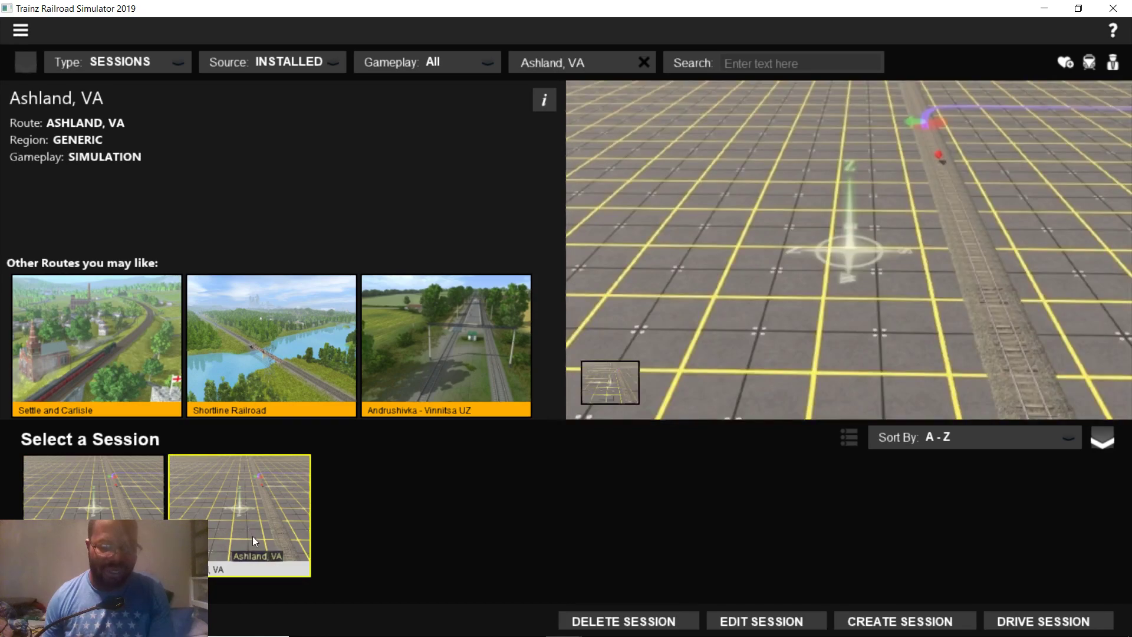
click(766, 621)
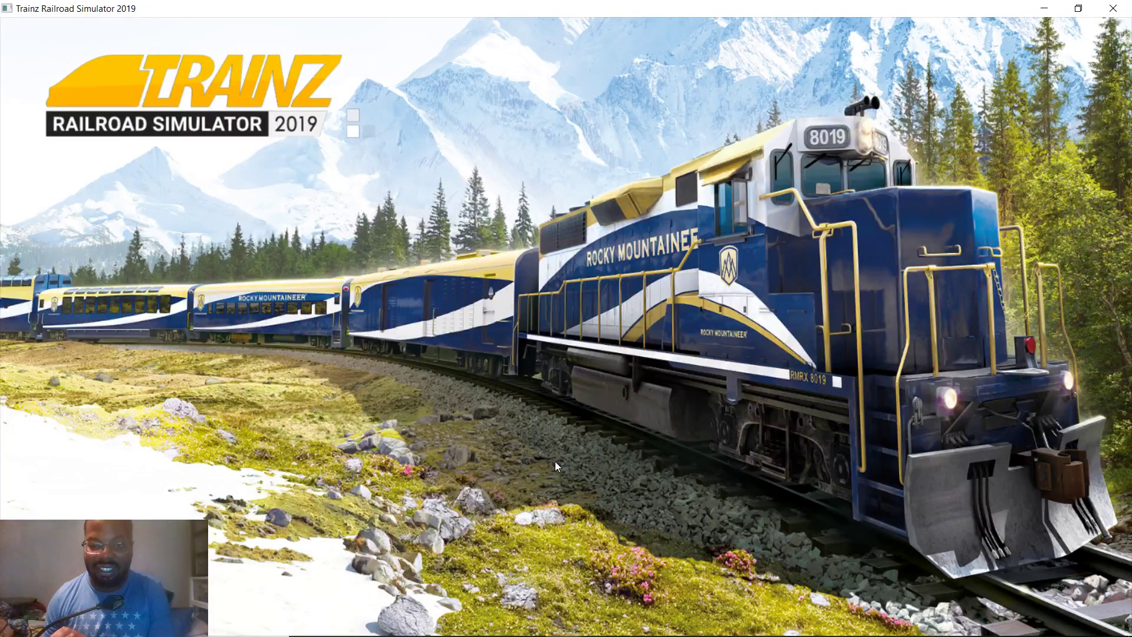
scroll(557, 436, down, 5)
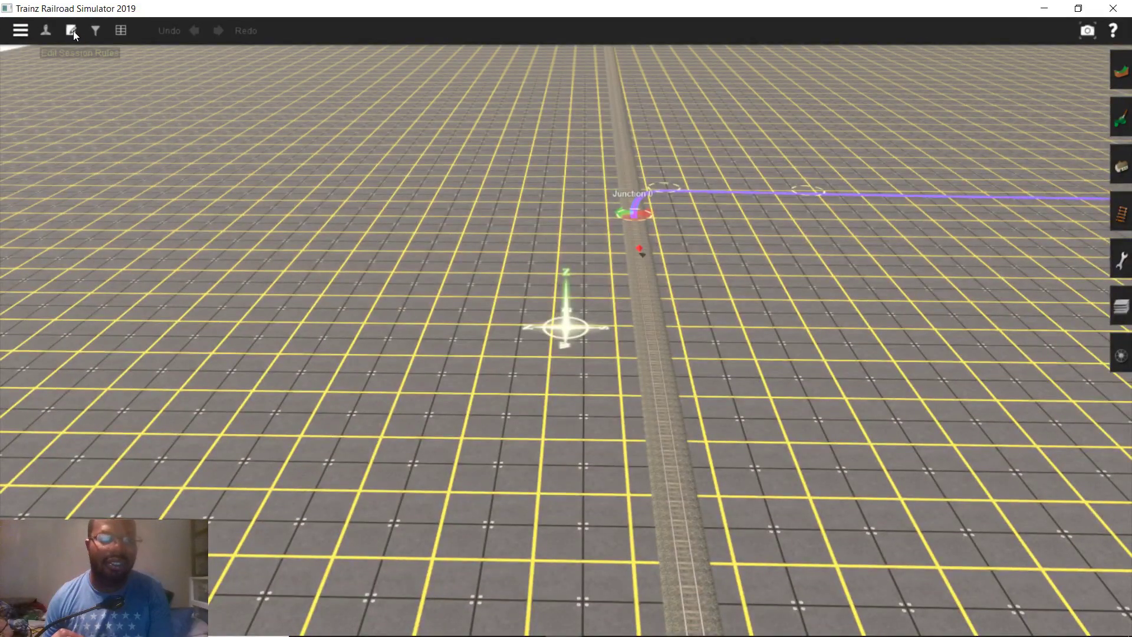
Open the session's Driver Setup rule properties
click(73, 29)
click(100, 152)
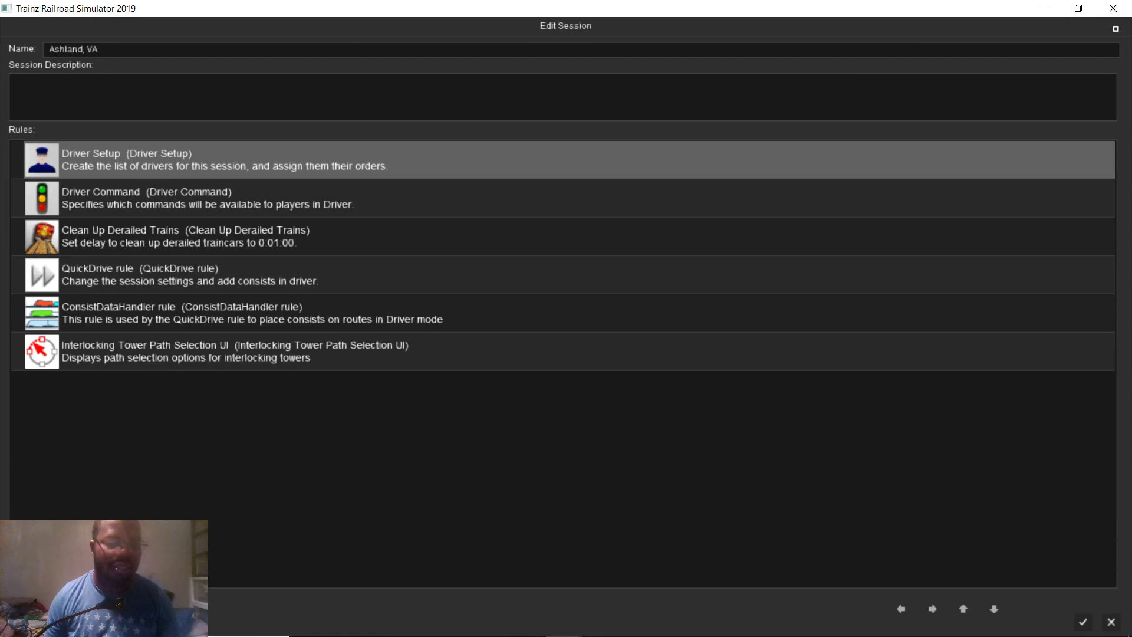
double_click(100, 154)
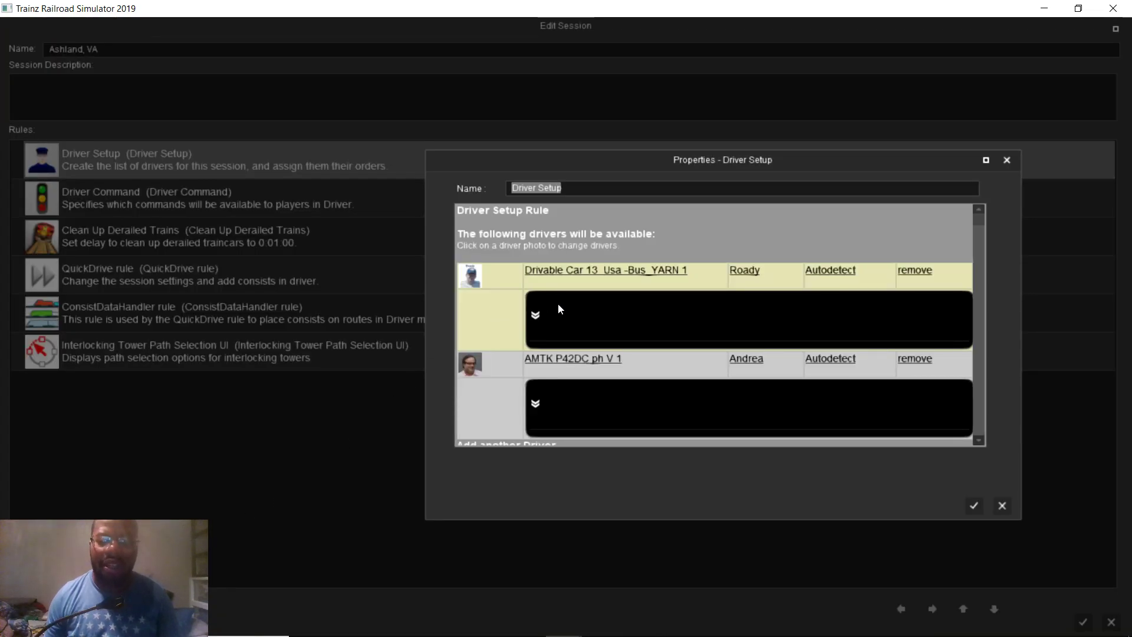
Order the first driver to wait 30 seconds, then drive to a trackmark
click(535, 316)
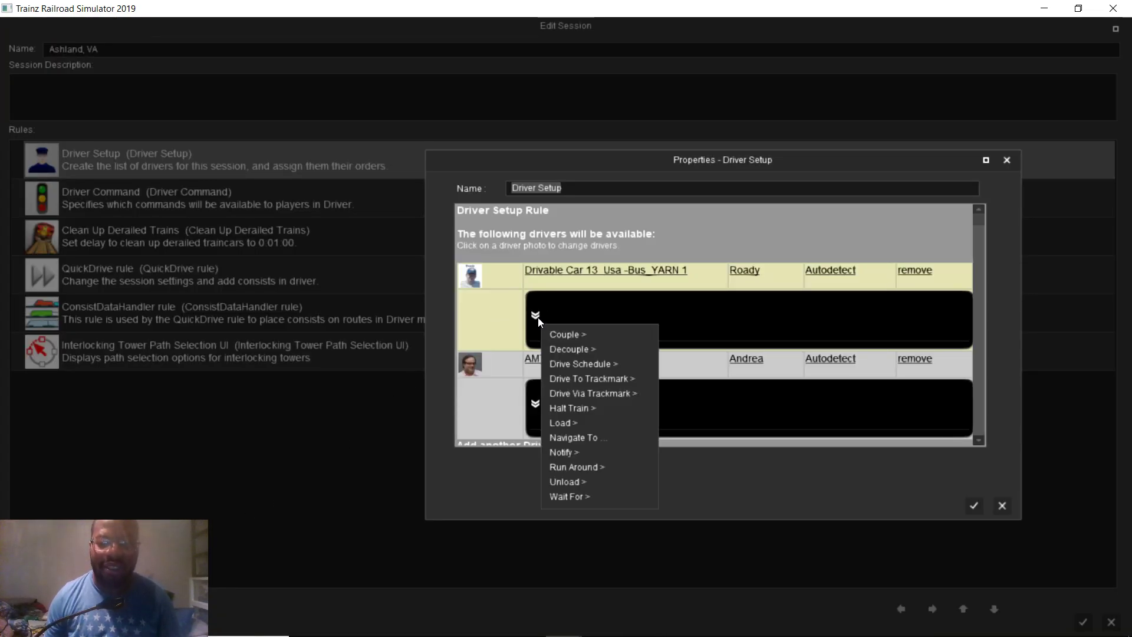
mouse_move(590, 497)
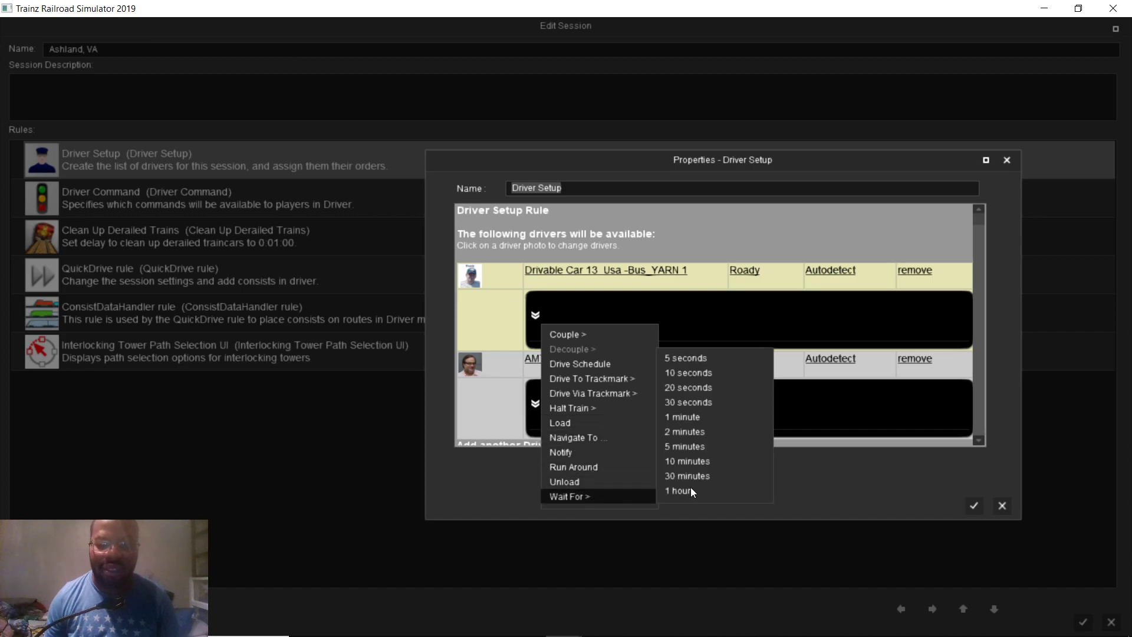
click(687, 403)
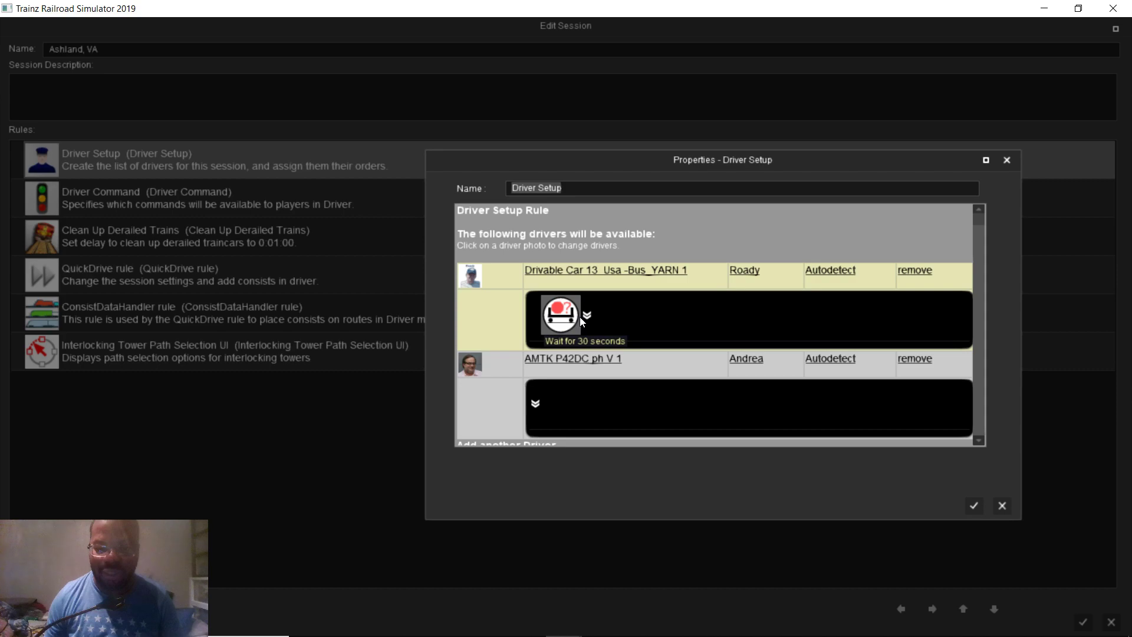
click(587, 315)
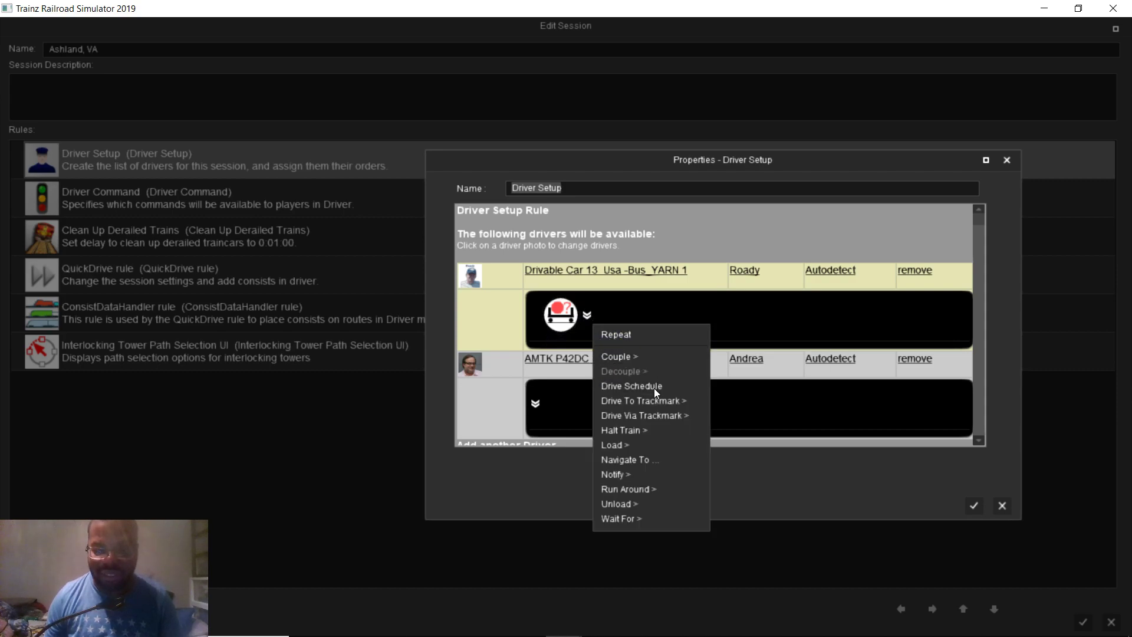
mouse_move(655, 401)
click(724, 403)
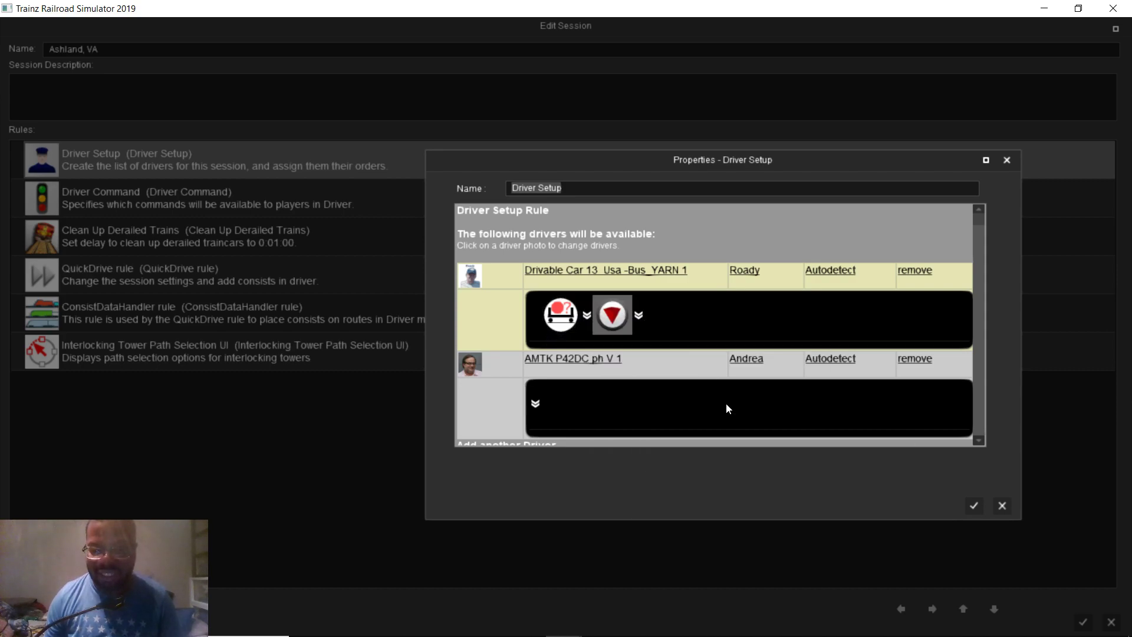
click(975, 504)
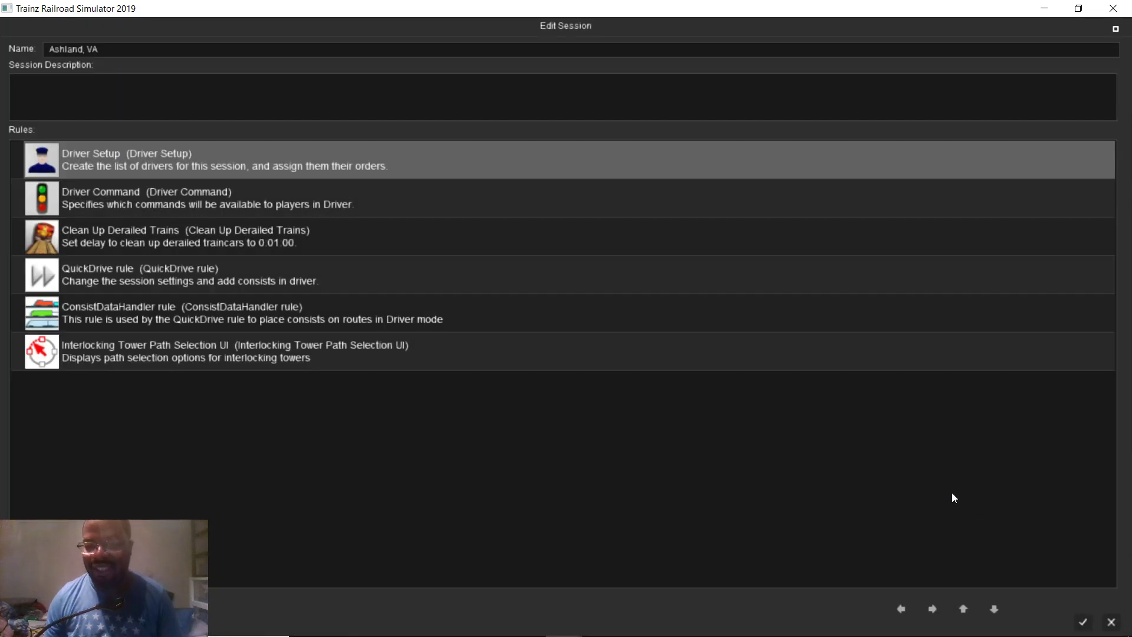
click(1082, 621)
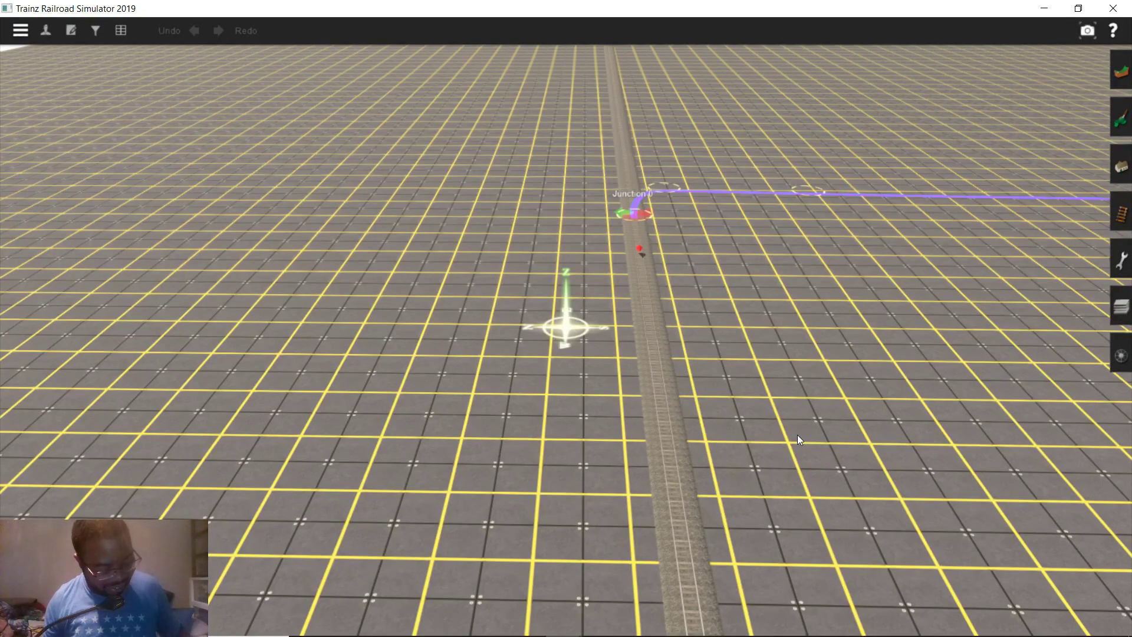
Save the session, run it in Driver, and focus on the Amtrak P42DC 112
key(ctrl+s)
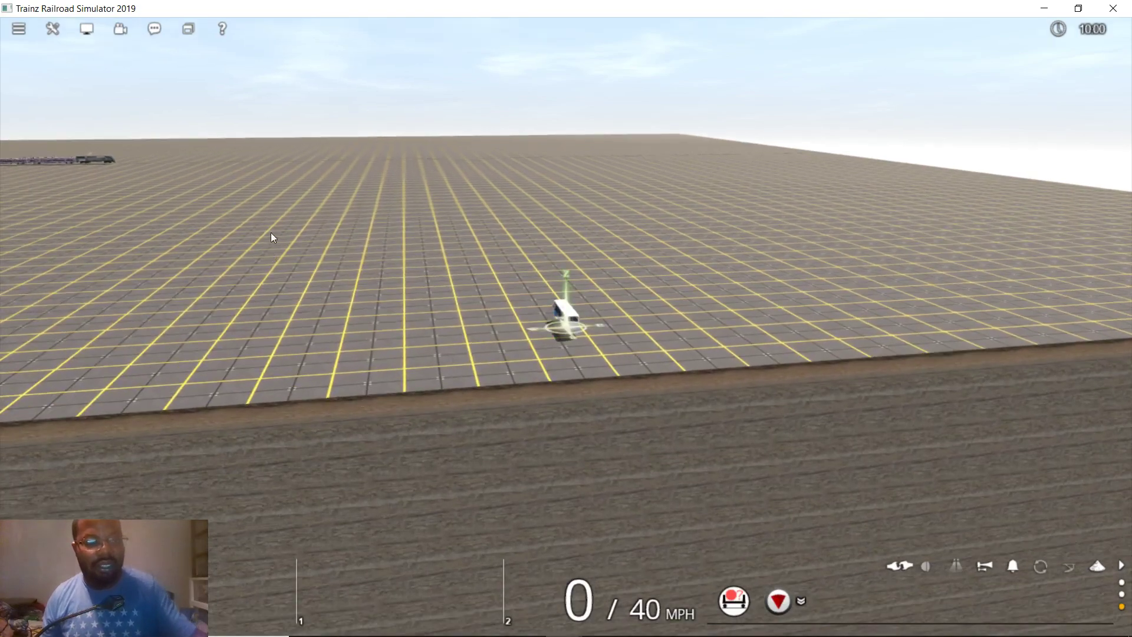
click(107, 160)
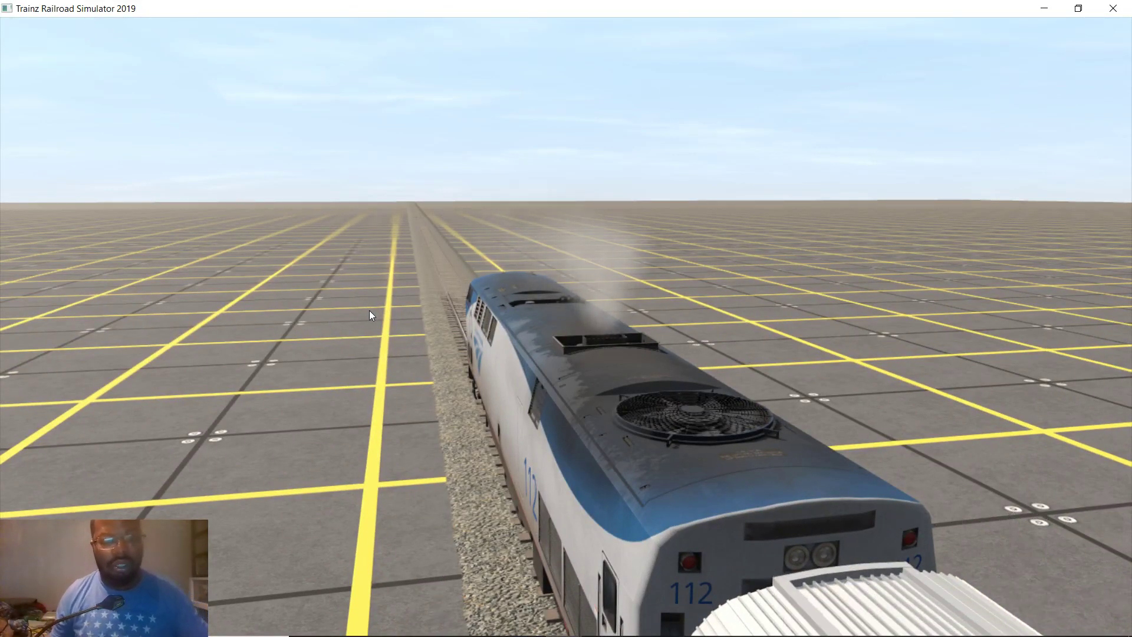
From locomotive 112's cab, set reverser forward, release the brake, throttle up, and switch the junction right
key(1)
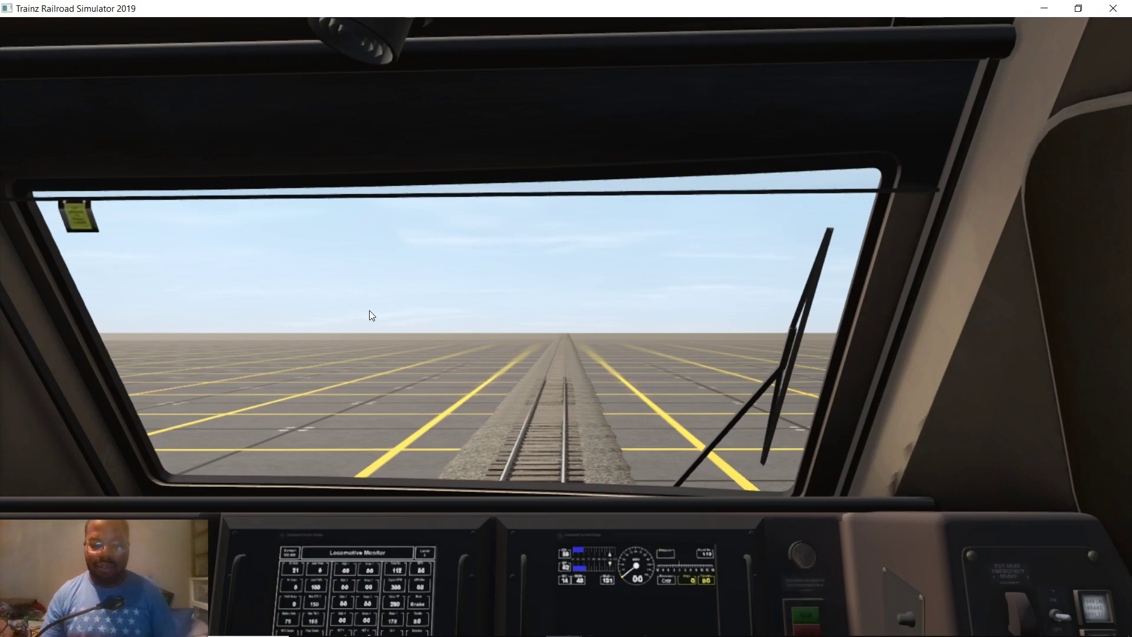
key(Down)
key(Down)
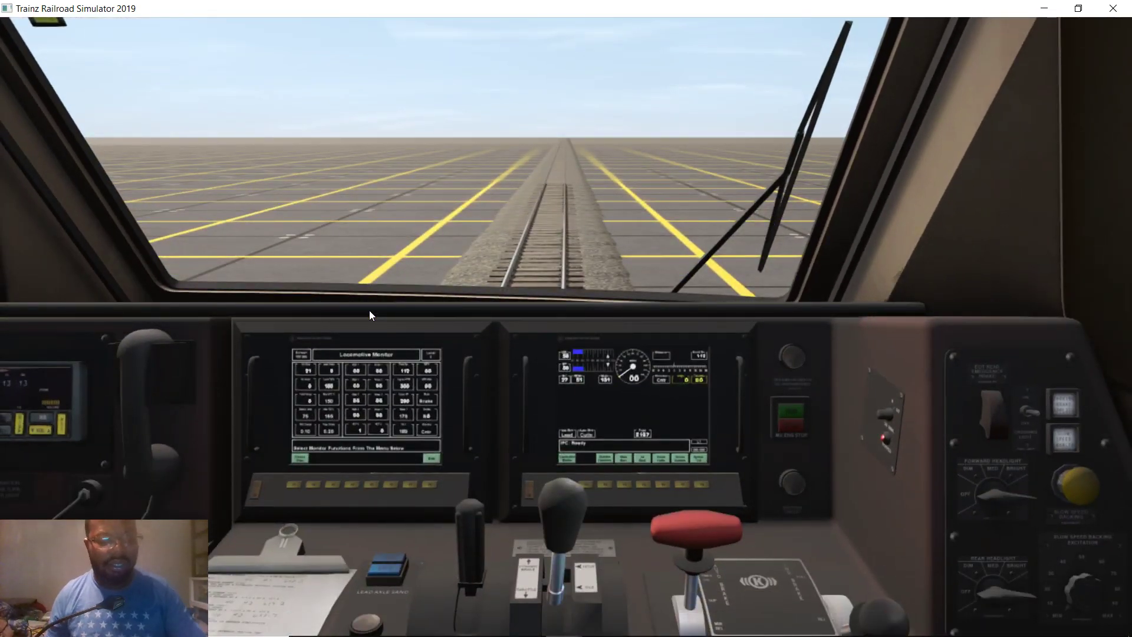
key(w)
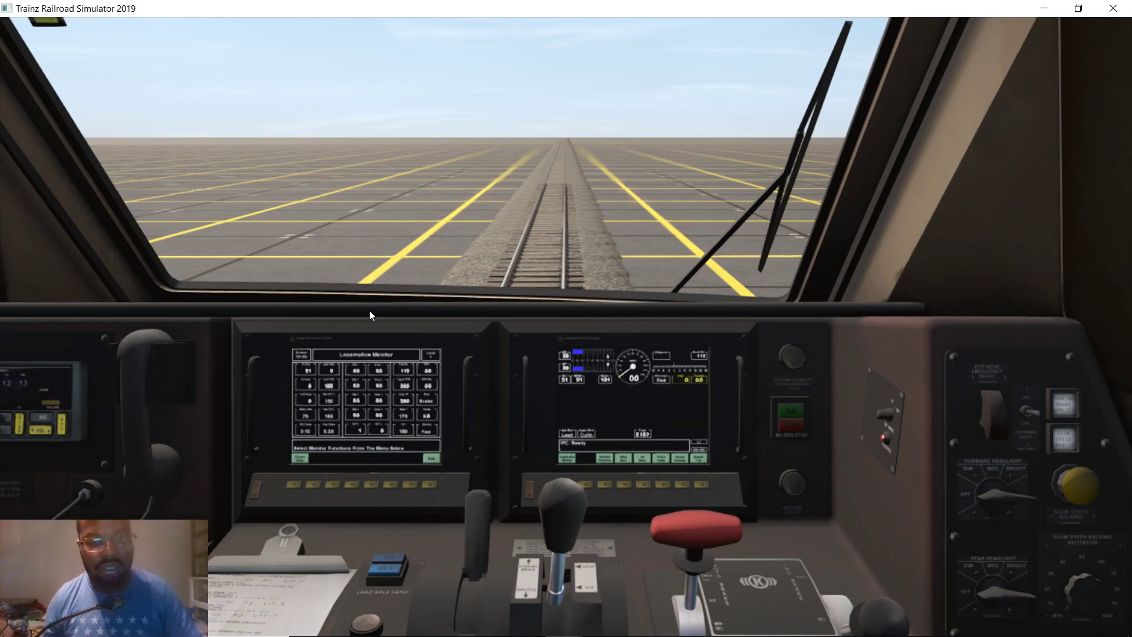
key(bracketright)
key(a)
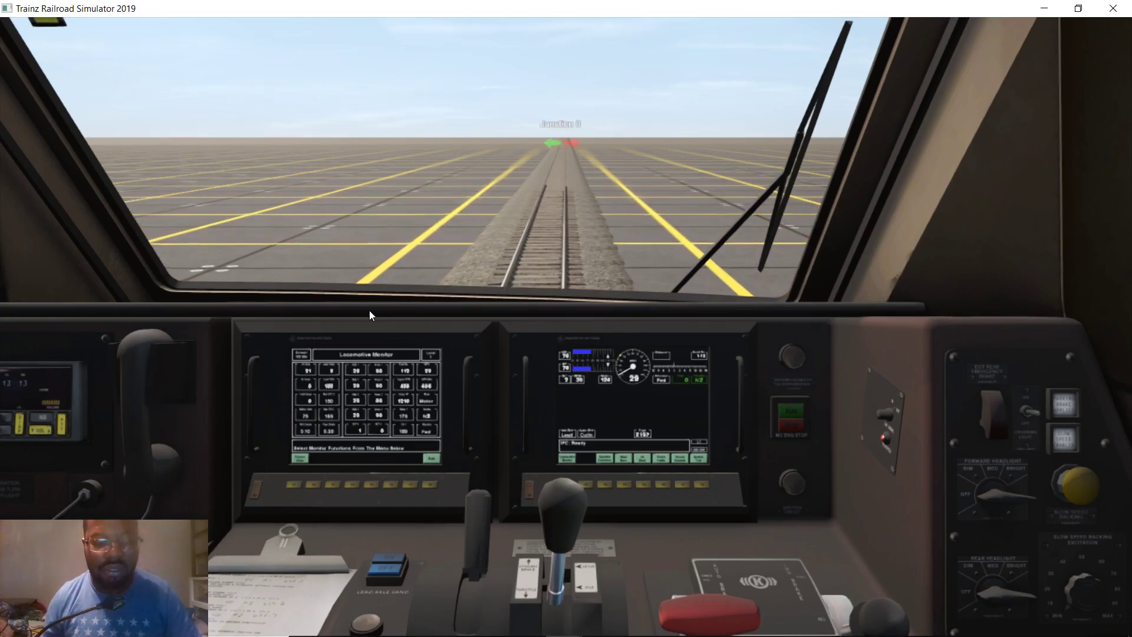
key(j)
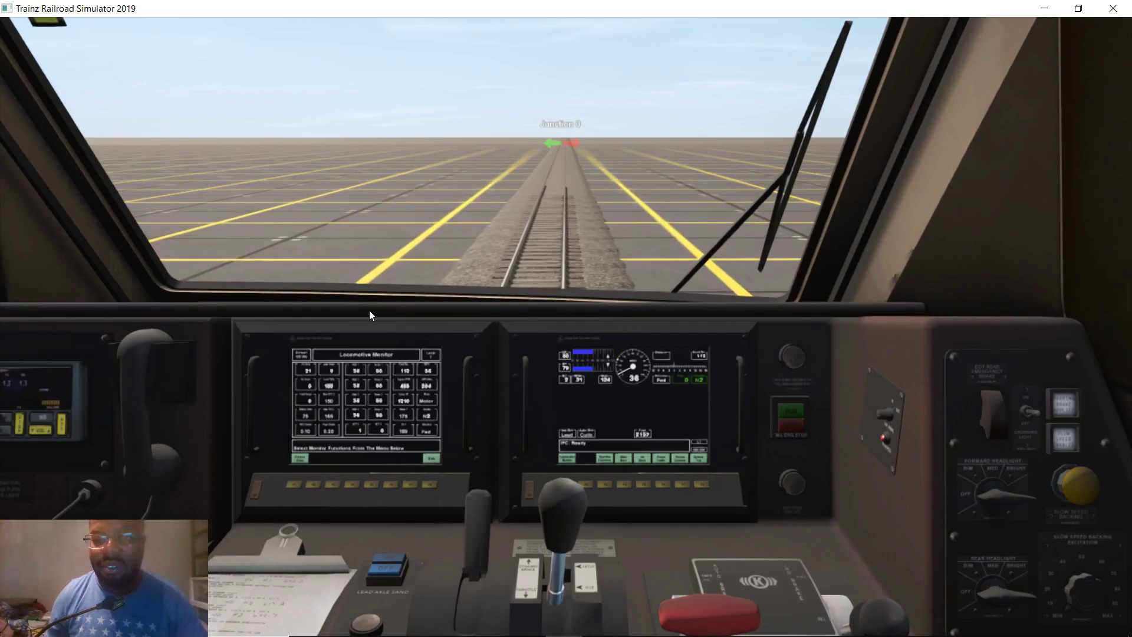
key(s)
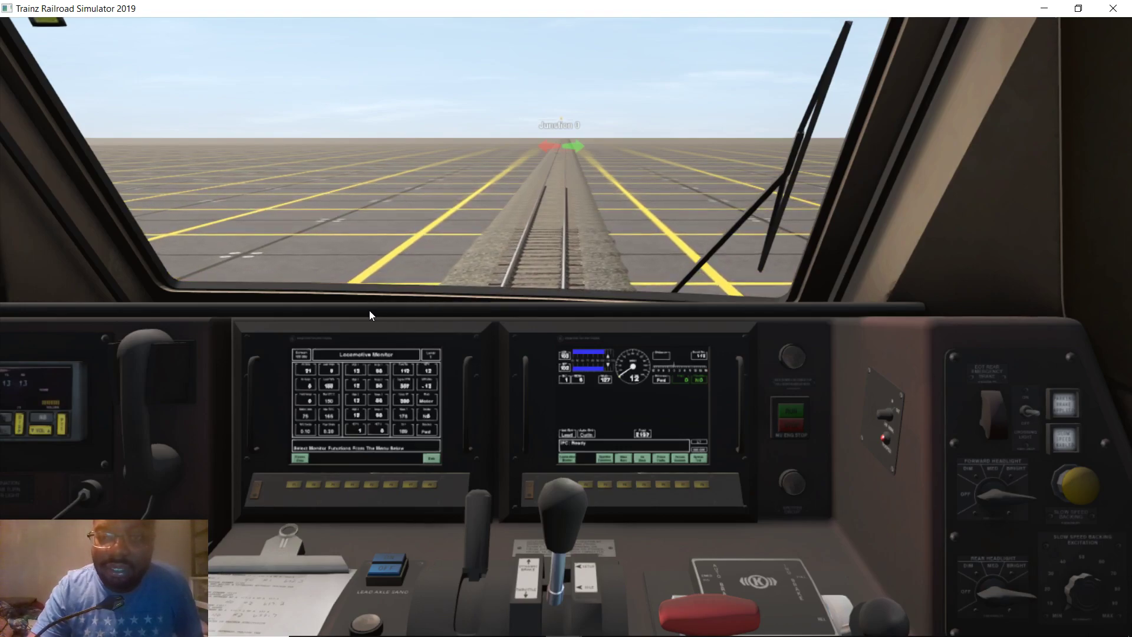
Glance at the outside view, go back to the cab and notch the throttle up
key(2)
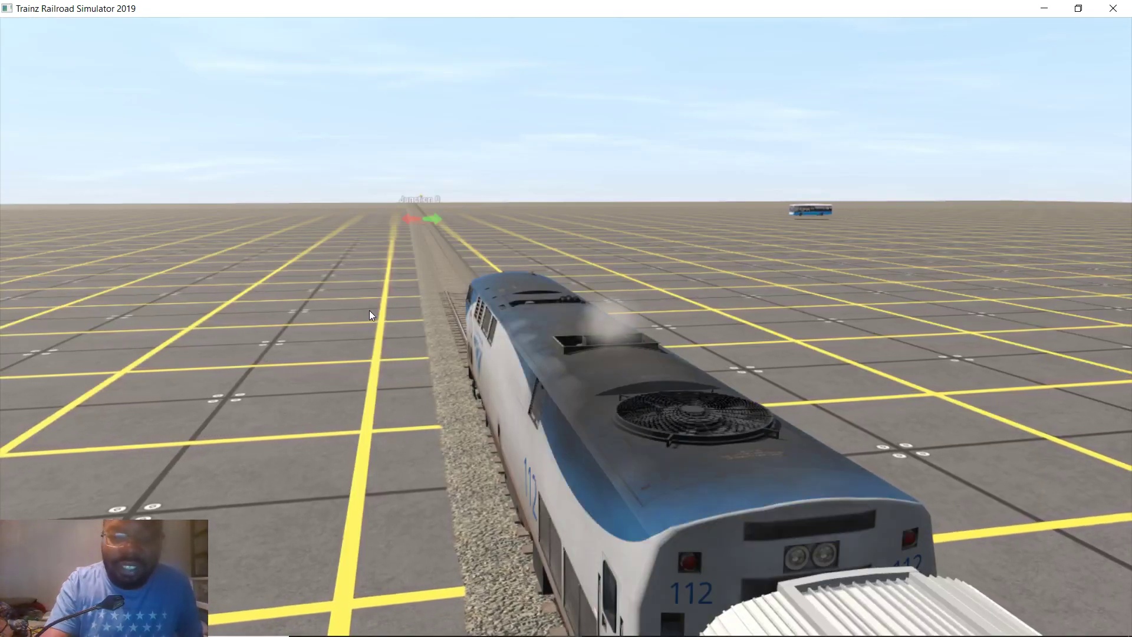
key(1)
key(a)
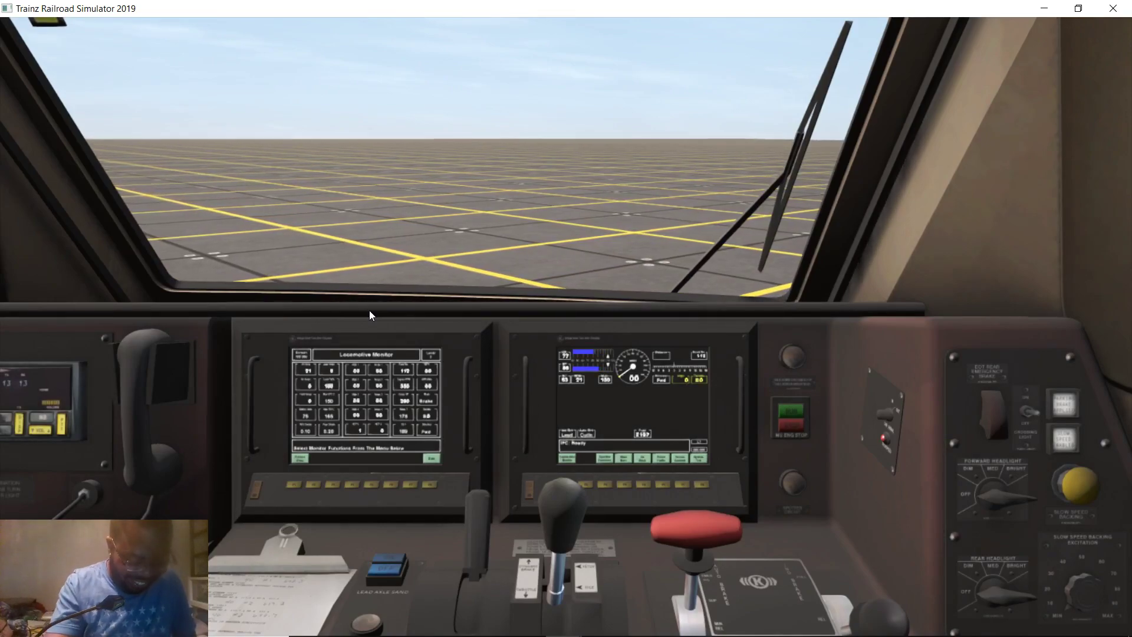
Zoom the outside camera out and orbit to a side view of the stopped train
key(2)
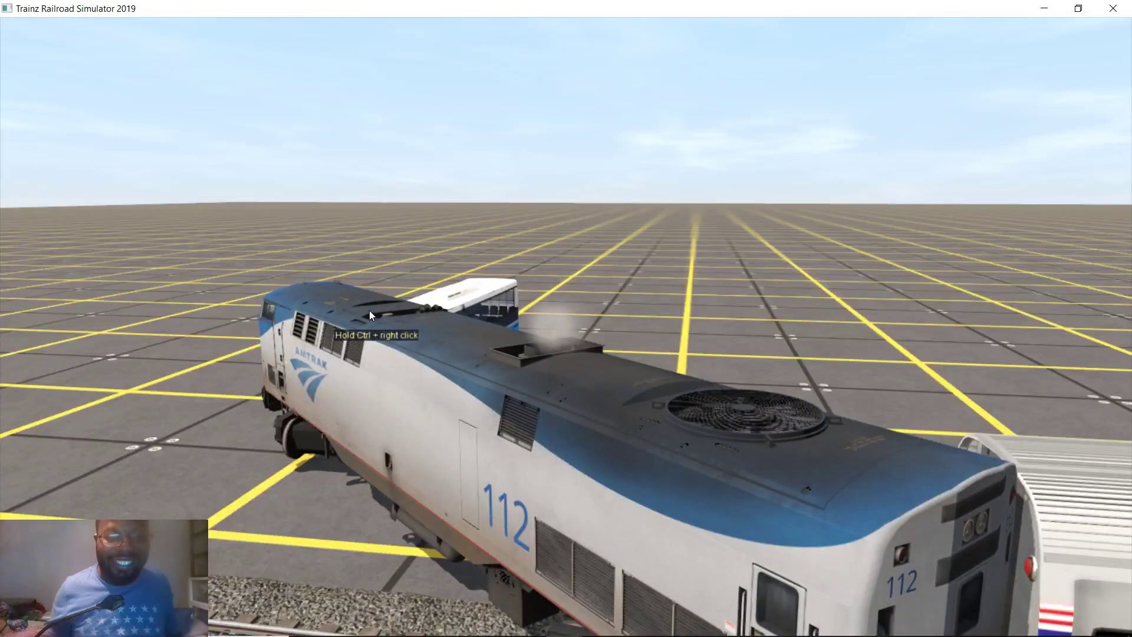
scroll(348, 336, down, 10)
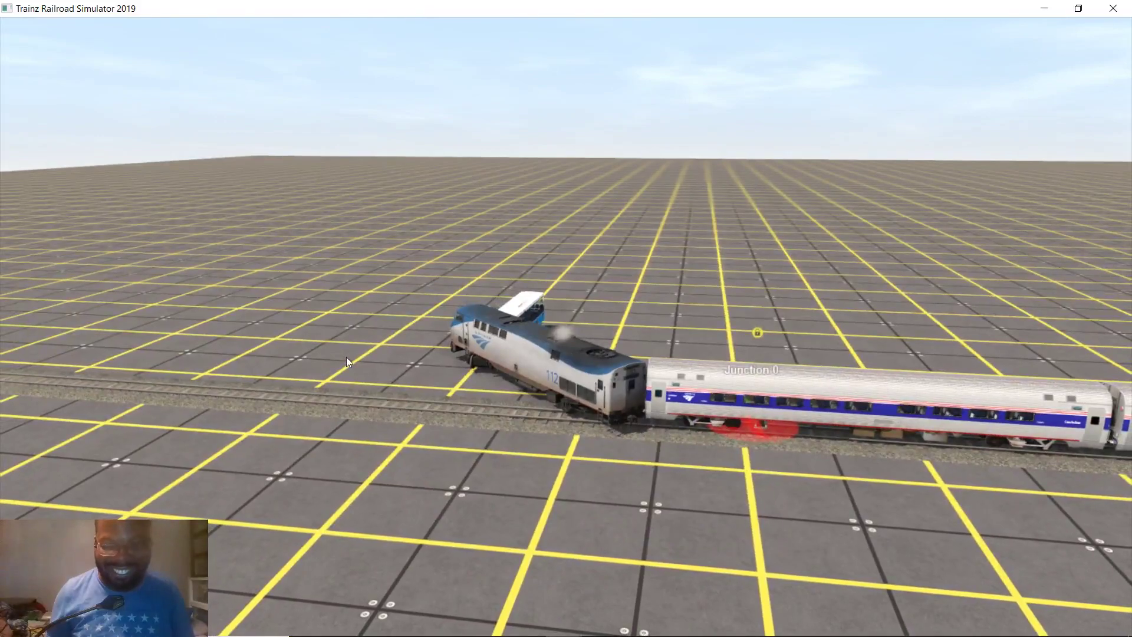
scroll(348, 357, down, 5)
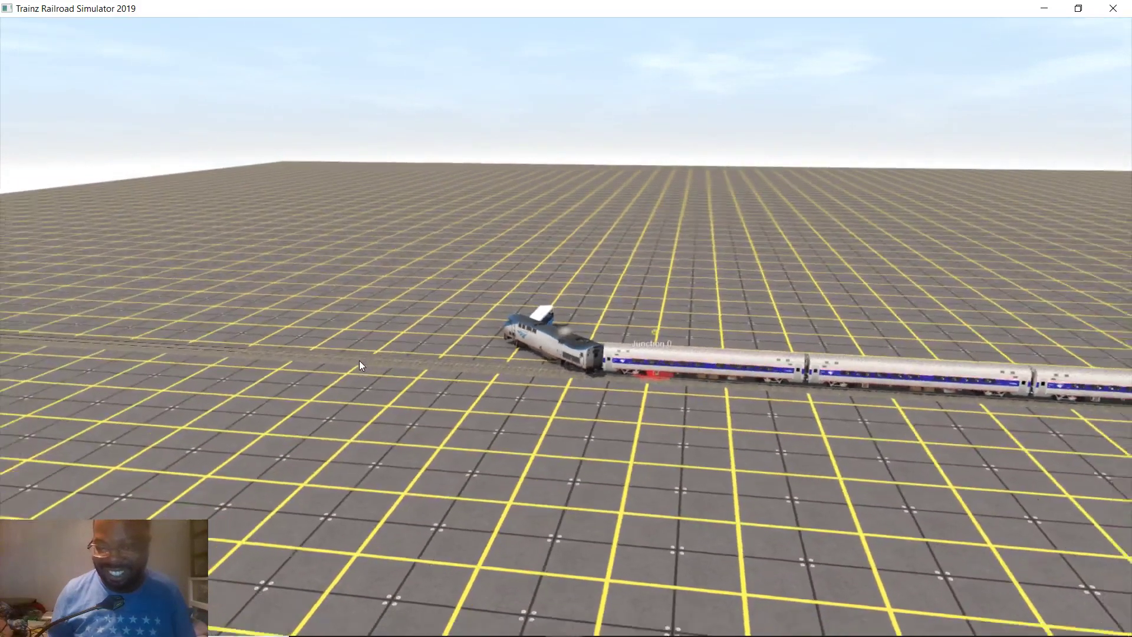
key(Left)
key(Left)
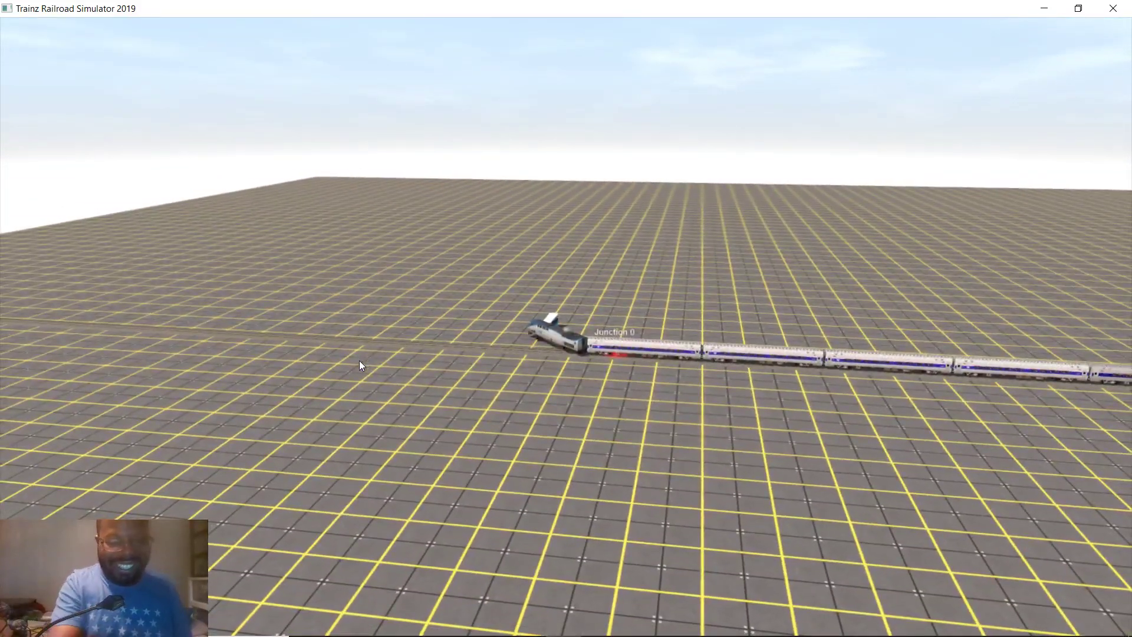
End the Driver session, dismiss the save prompt, and aim the Surveyor view at Junction 0
key(Escape)
key(Return)
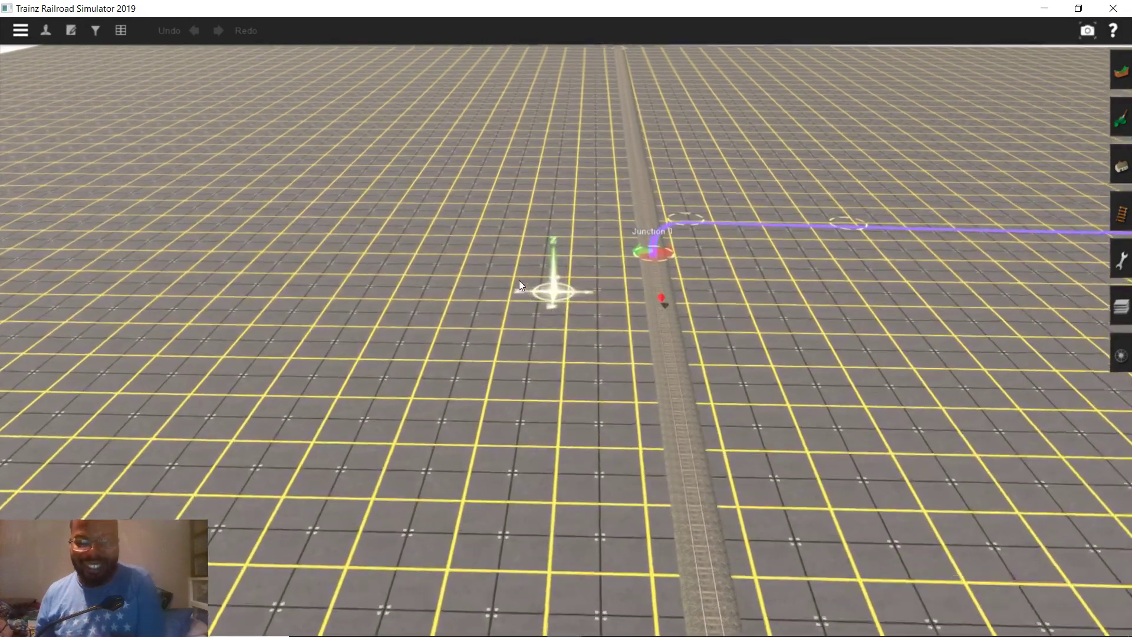
right_drag(518, 281, 576, 296)
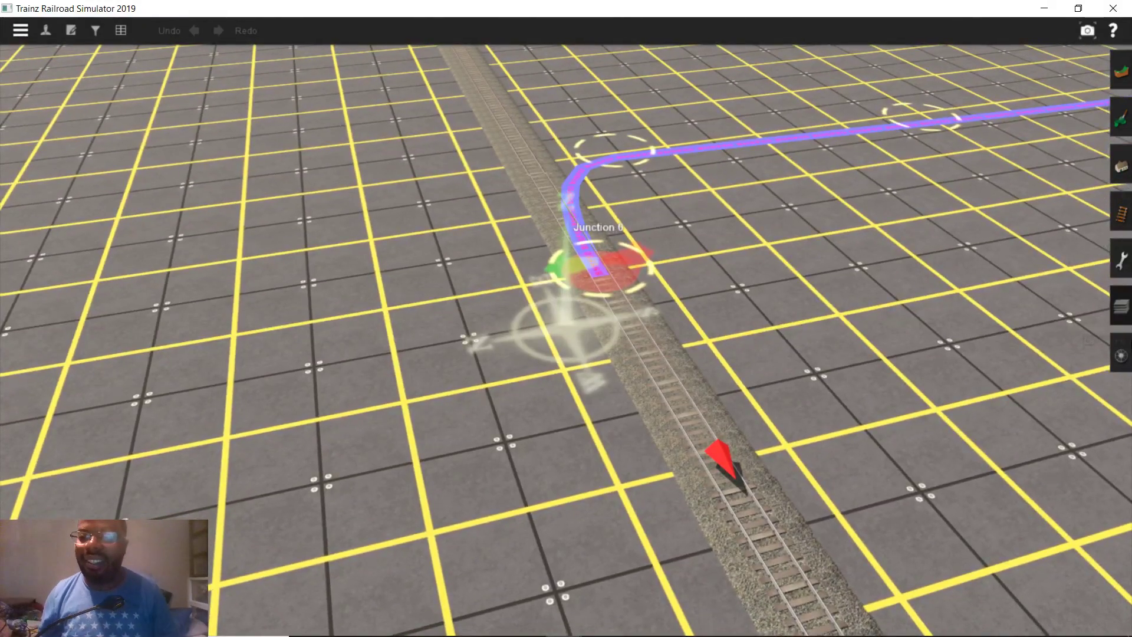
Open the Trains, then Tracks panel and choose Add trackmark to show trackmark 1's 20.00 m radius
click(1120, 355)
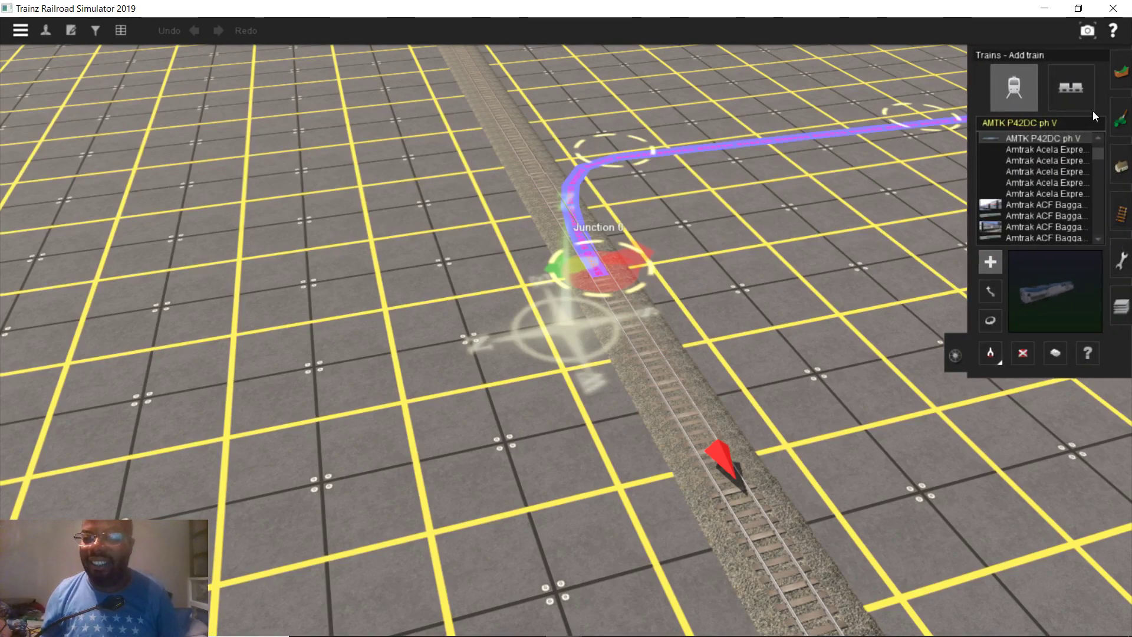
click(1120, 213)
click(1089, 86)
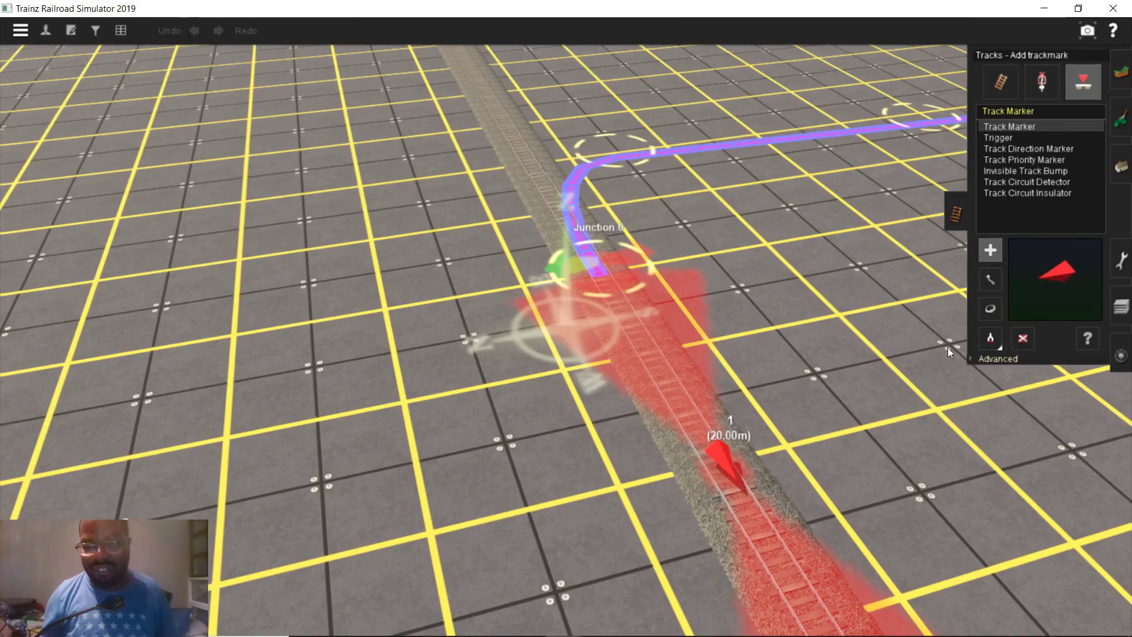
Change track marker 1's trigger radius from 20.00 m to 1 m
click(979, 359)
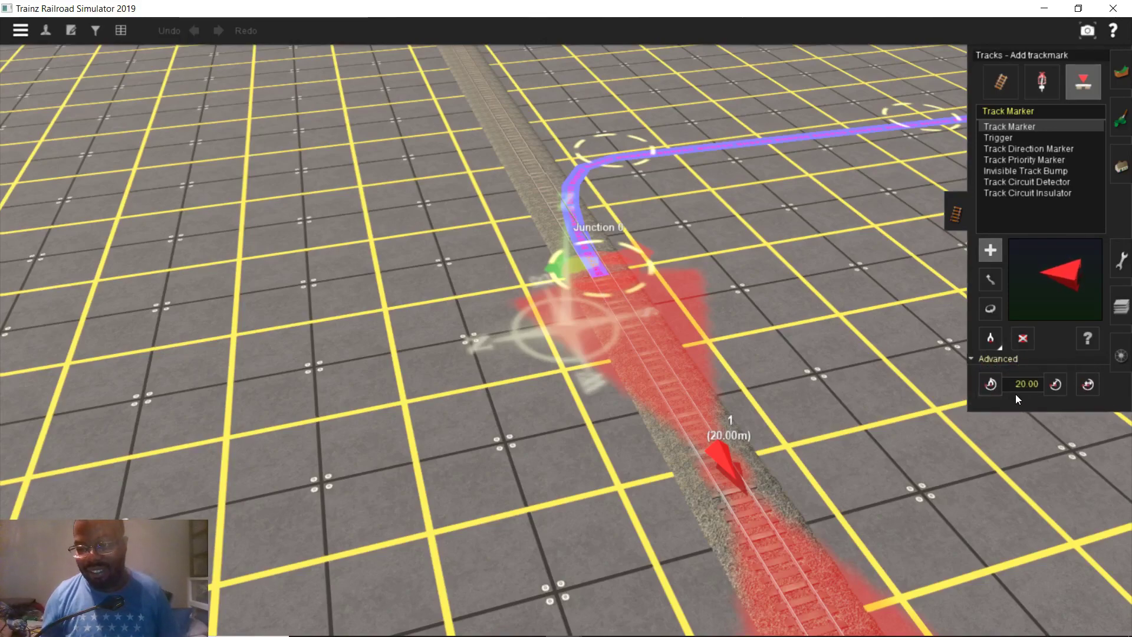
click(1023, 388)
text(1)
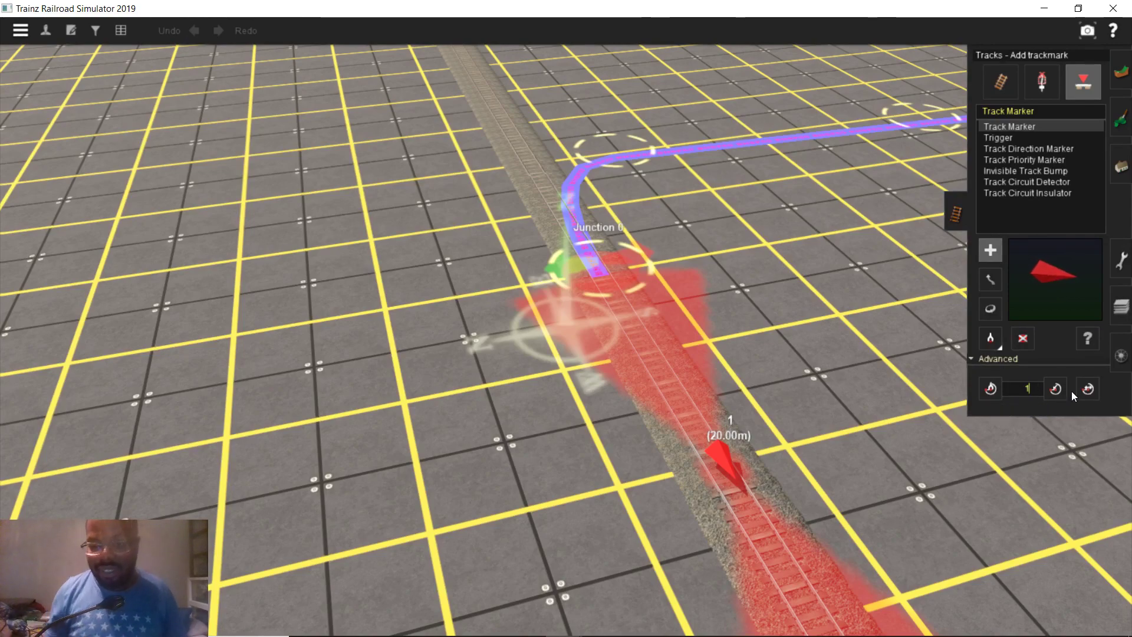
click(1055, 389)
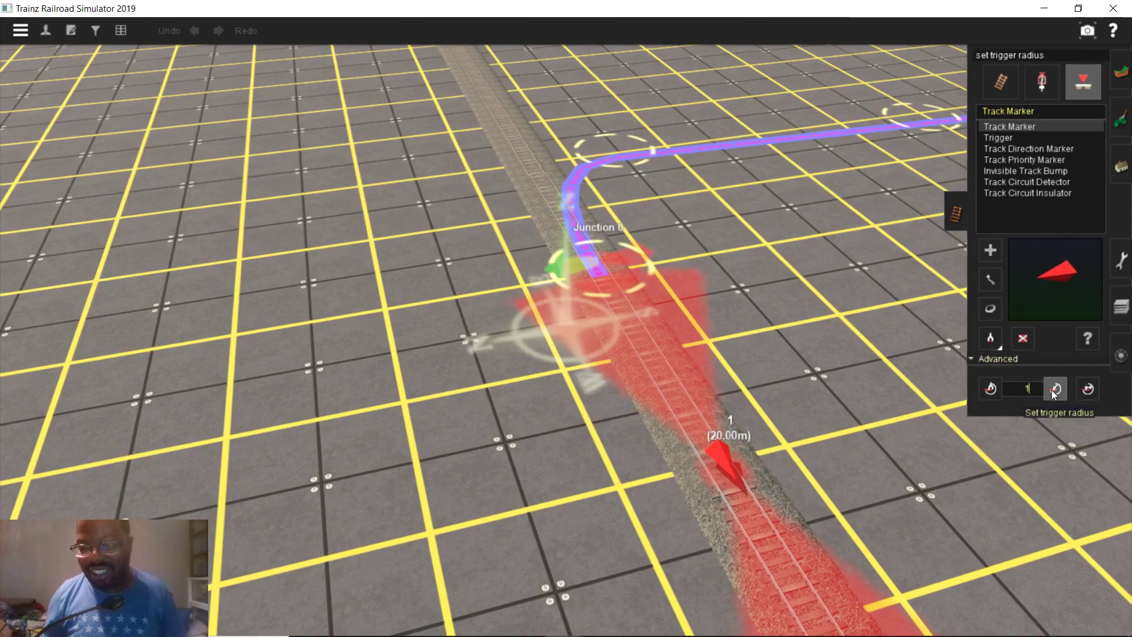
click(726, 459)
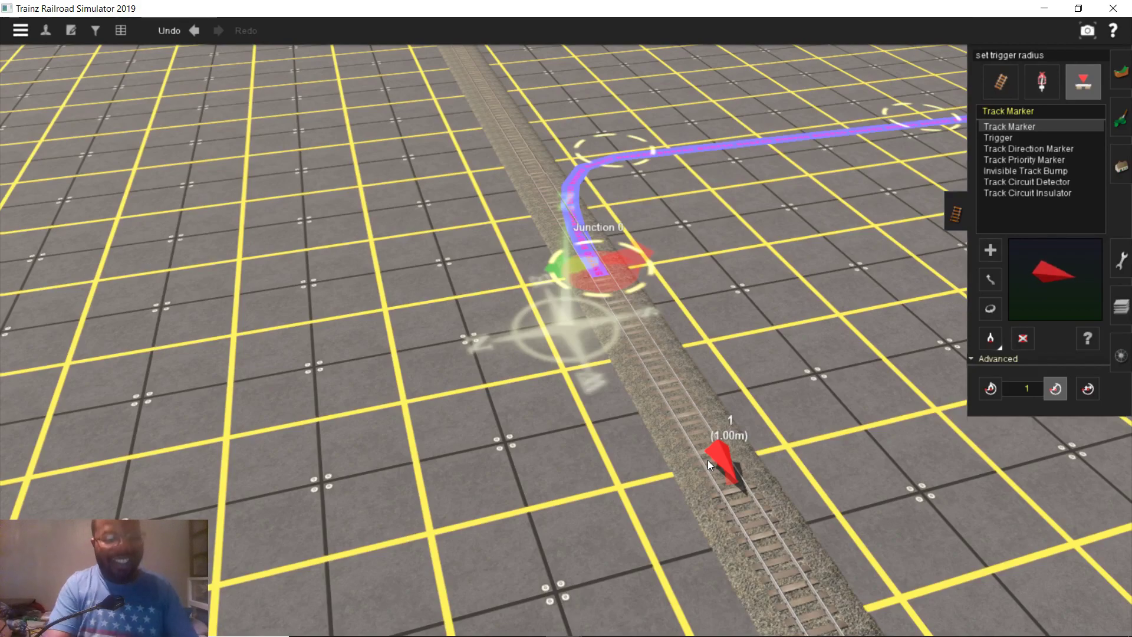
Save the route and switch to Driver mode to test it
key(ctrl+s)
key(Return)
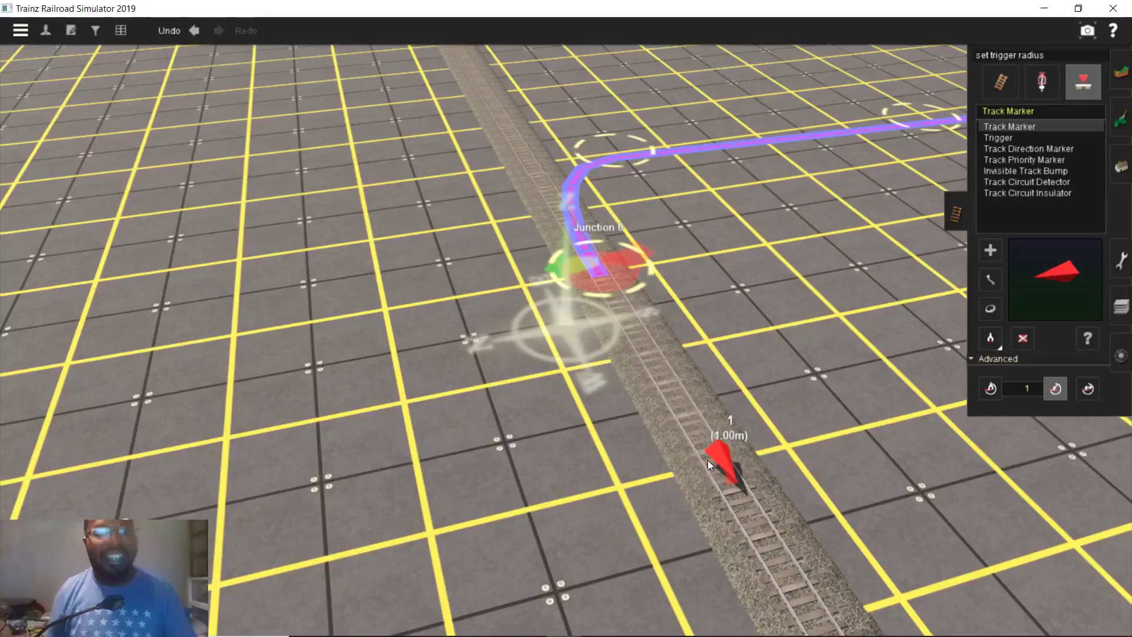
key(ctrl+d)
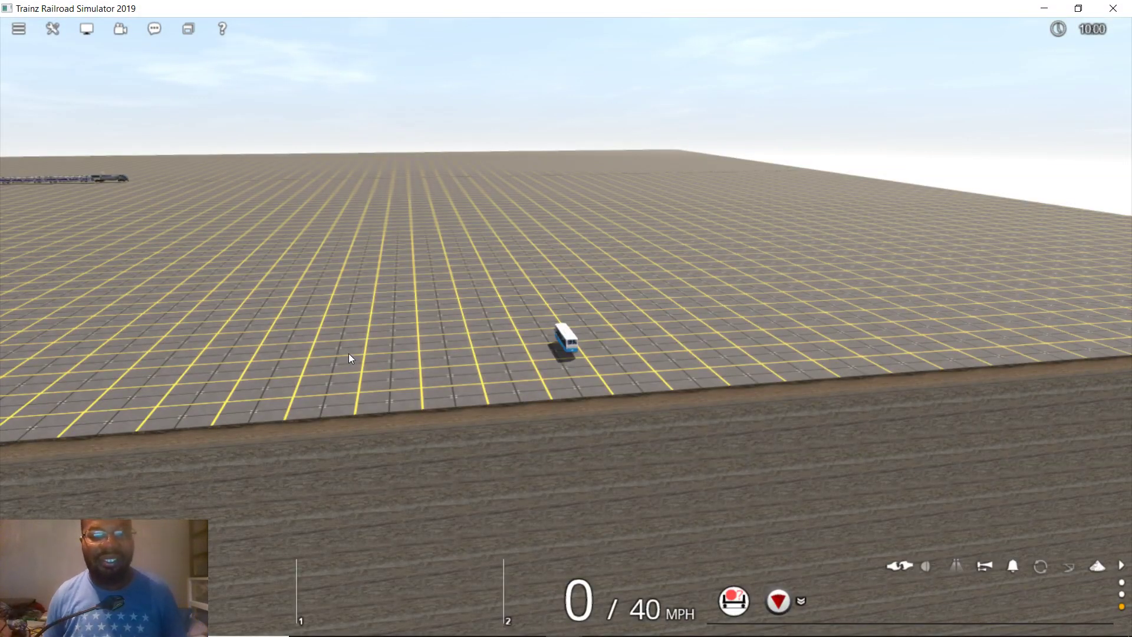
Select the parked Amtrak train, zoom out, and switch between cab and outside views
click(118, 183)
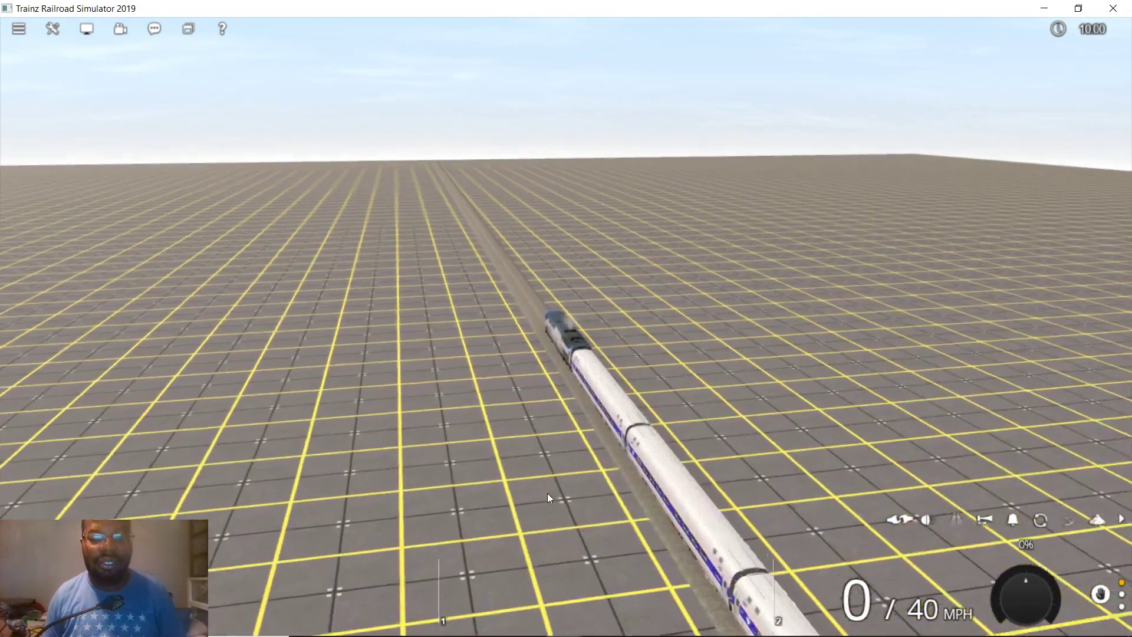
scroll(553, 489, down, 2)
scroll(553, 490, down, 2)
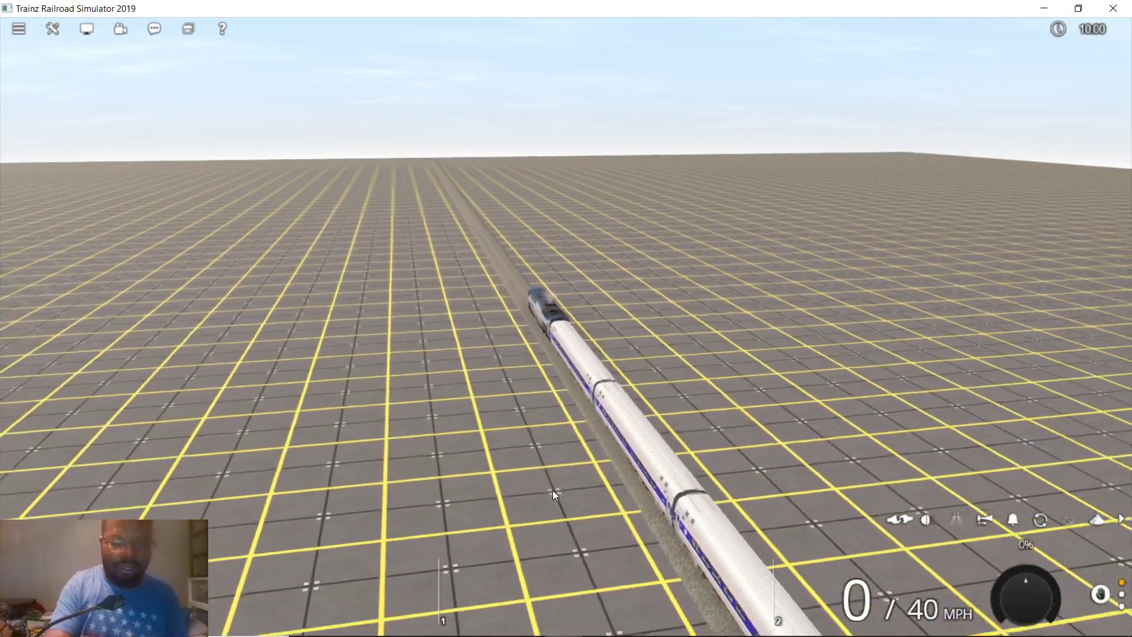
key(1)
key(2)
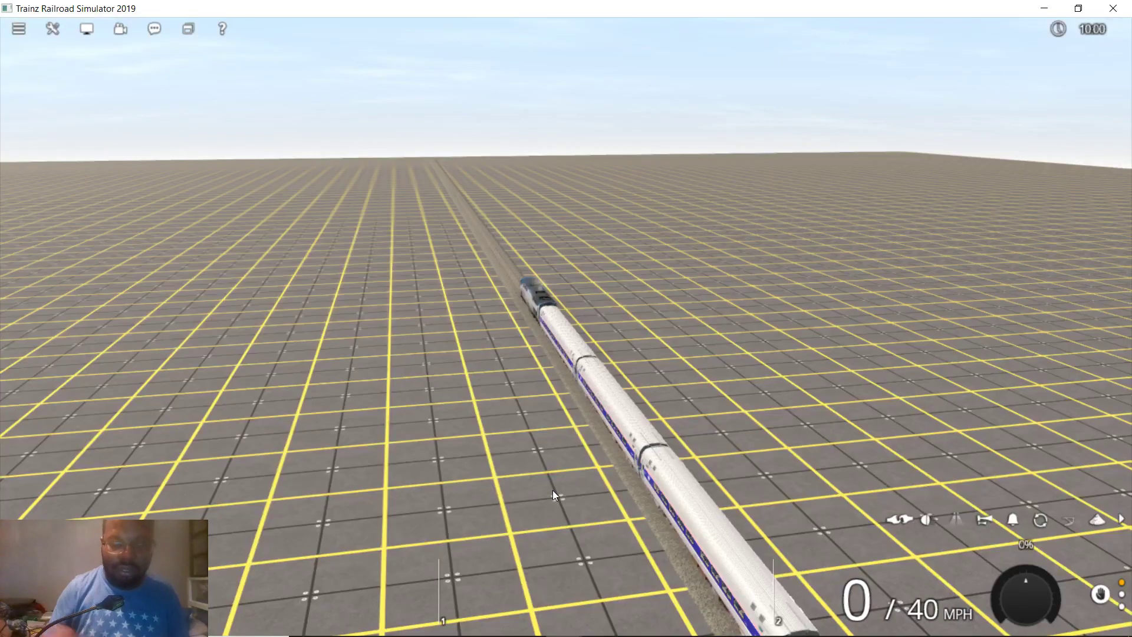
right_drag(552, 490, 553, 487)
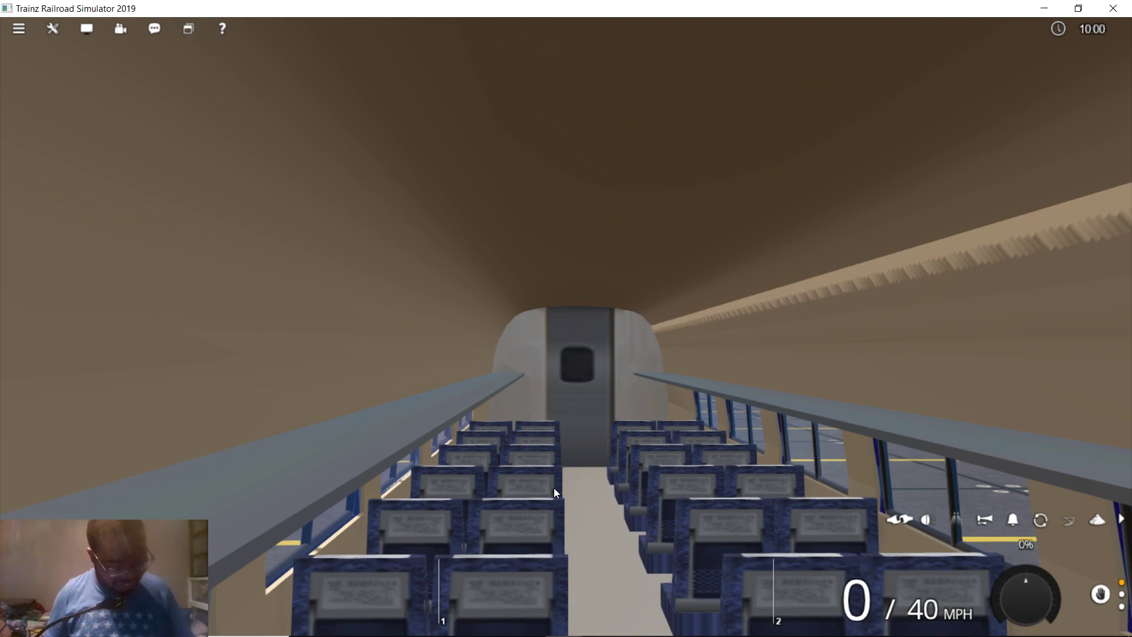
From the cab, look around and set the train moving forward toward Junction 0
key(1)
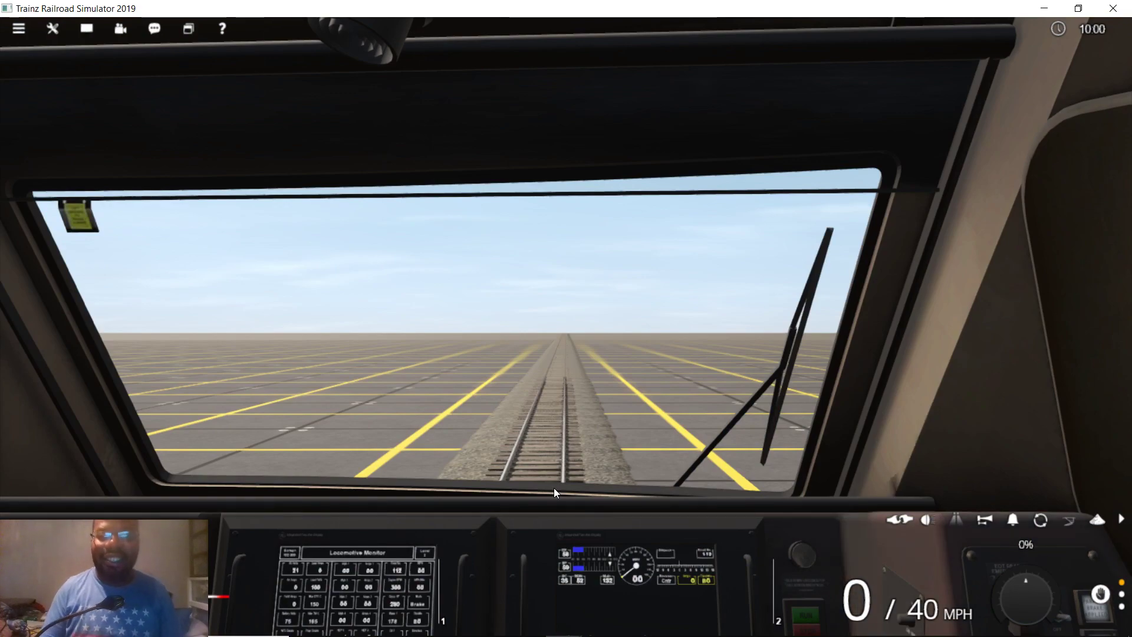
key(Right)
key(Right)
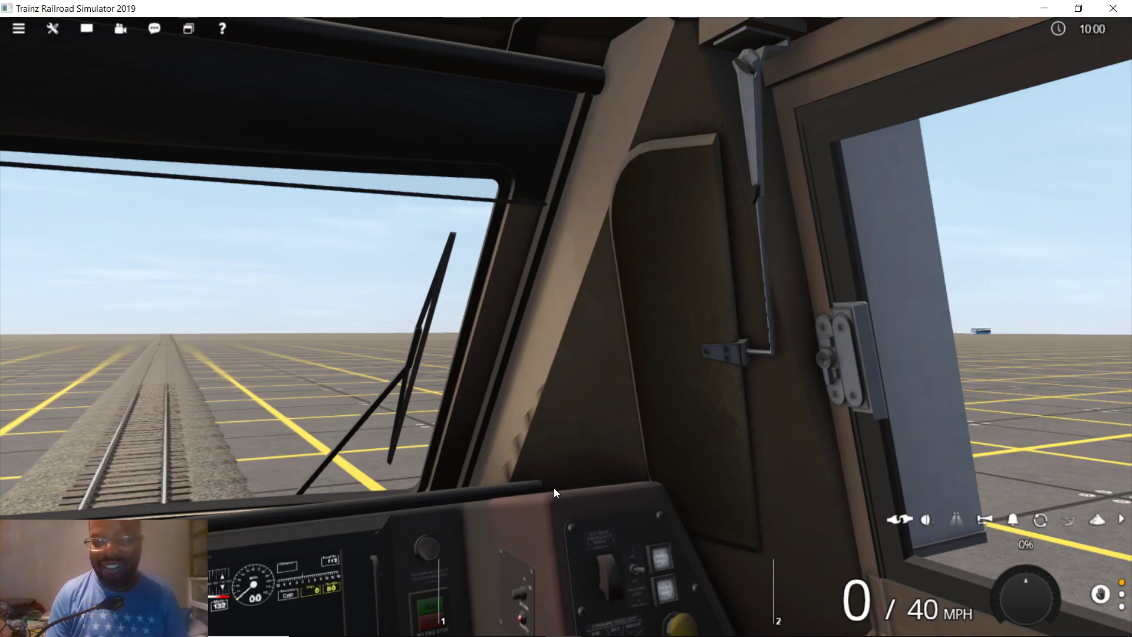
key(Left)
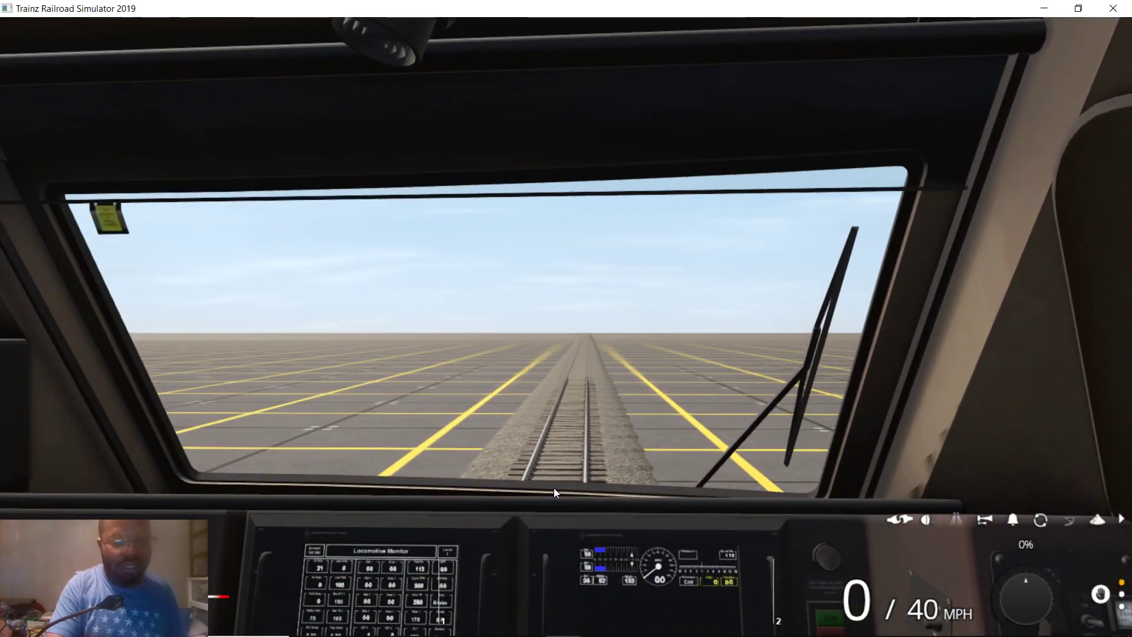
key(w)
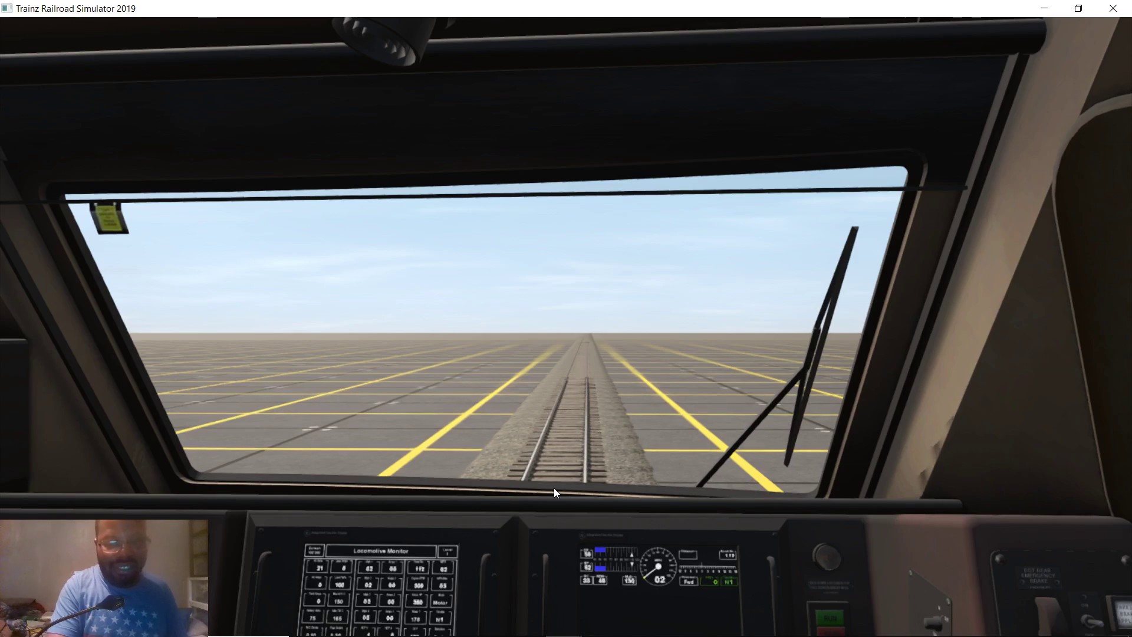
key(Right)
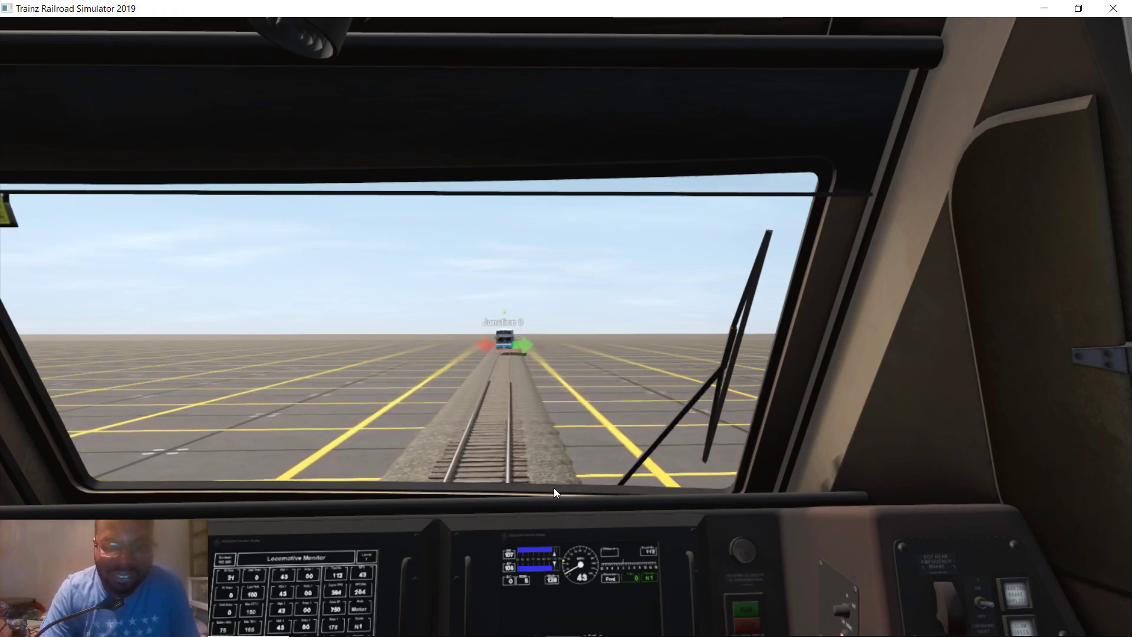
Throw Junction 0 to the other route and raise the throttle to notch 3
key(j)
key(w)
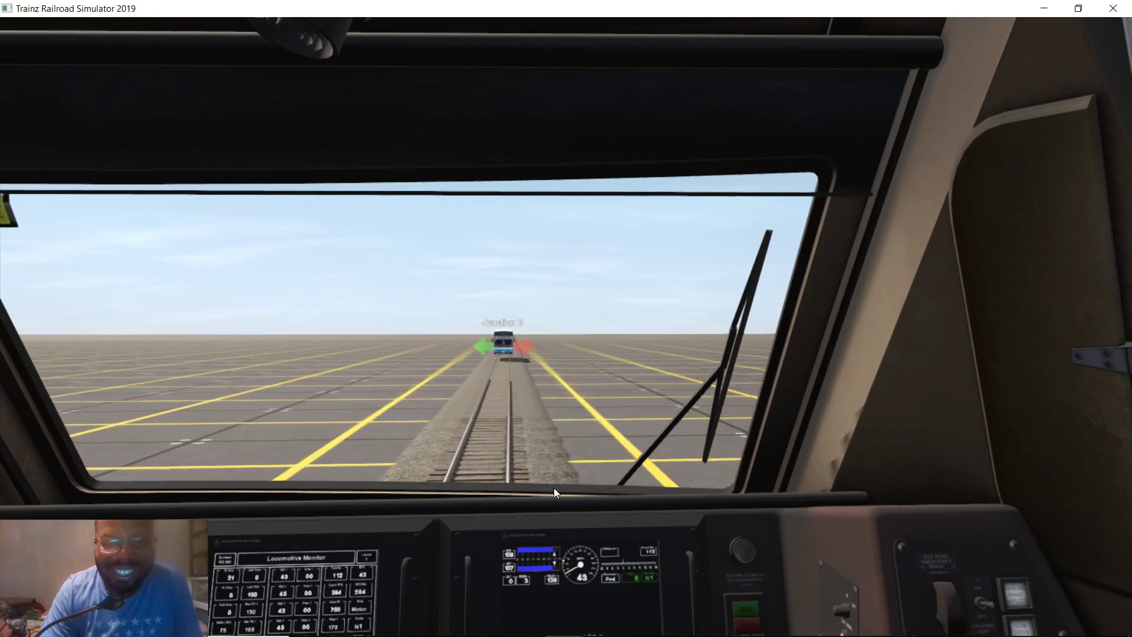
key(w)
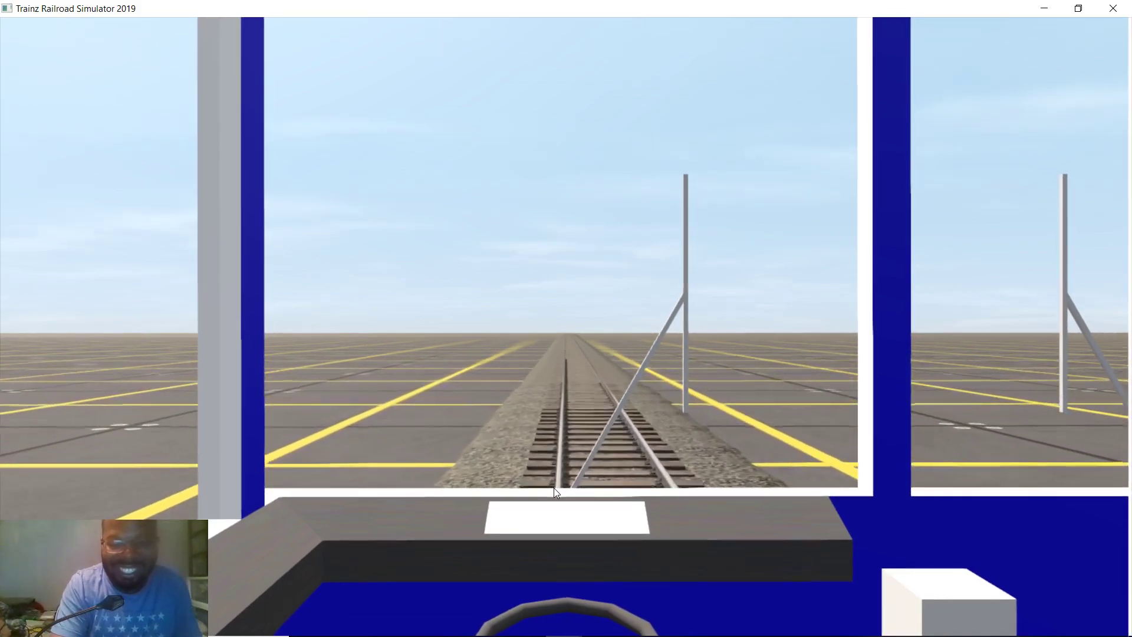
Switch among the passenger cabin, driver's cab and outside views of the train
key(1)
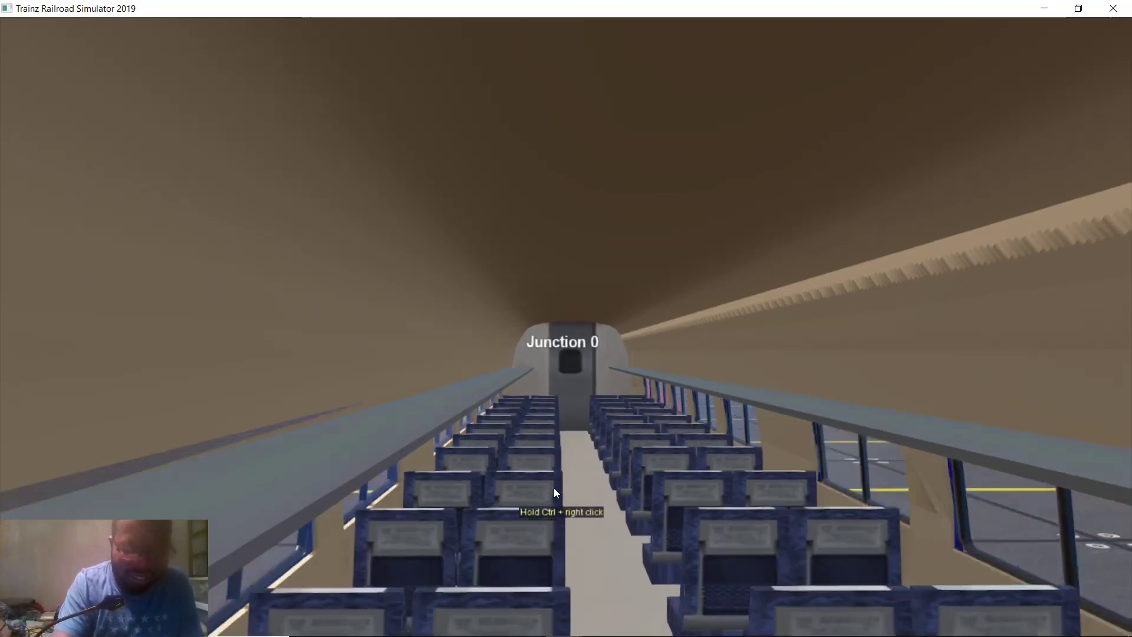
key(1)
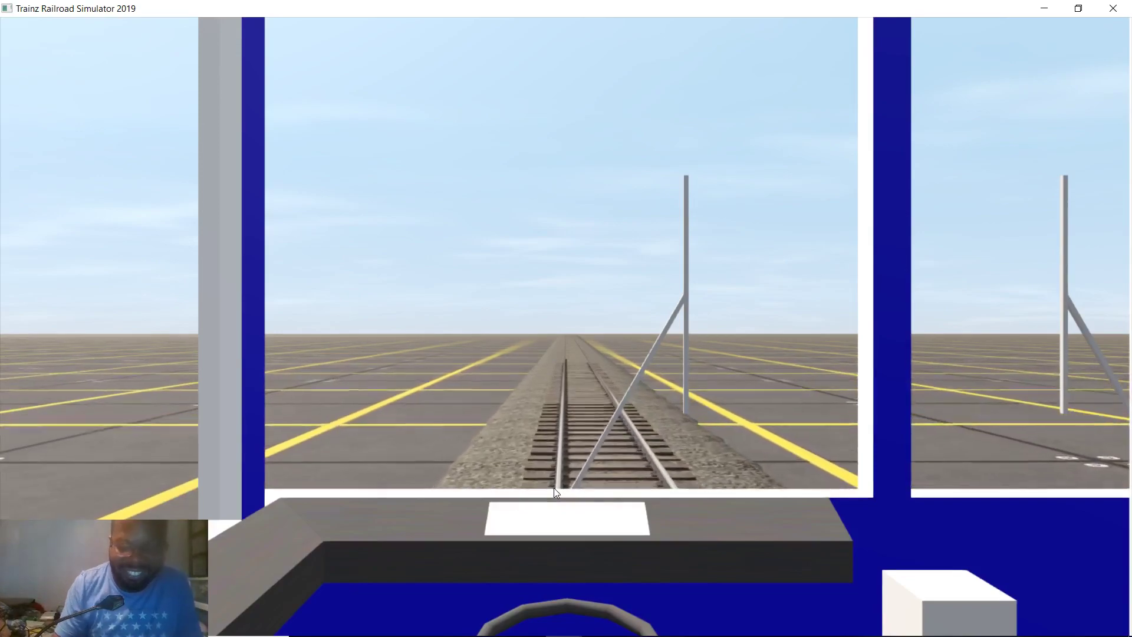
key(1)
key(2)
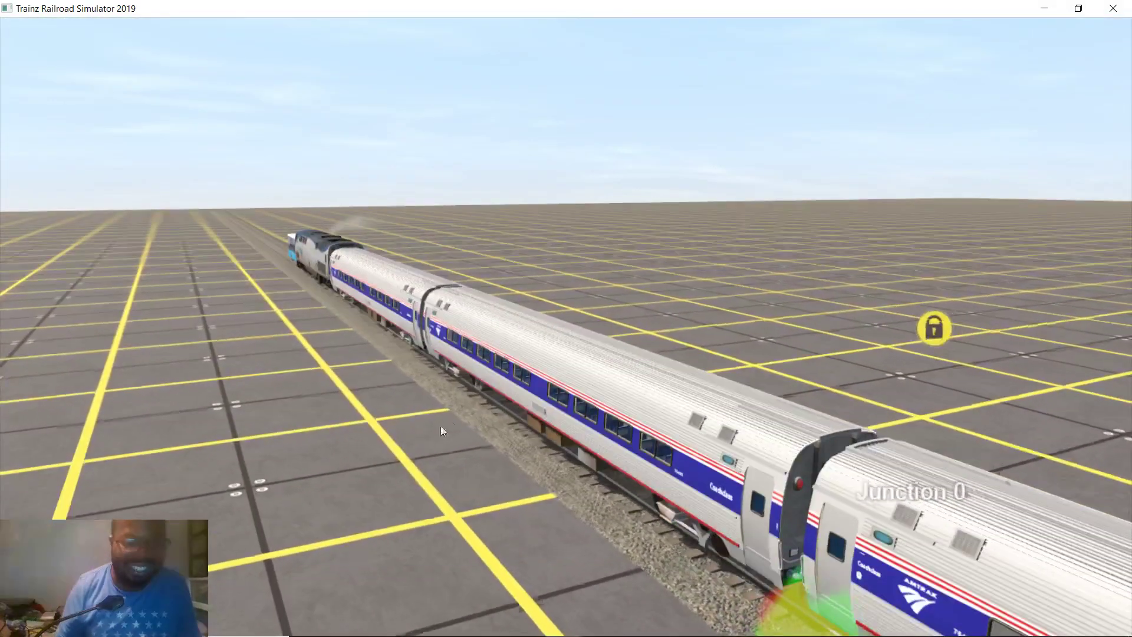
scroll(443, 336, up, 3)
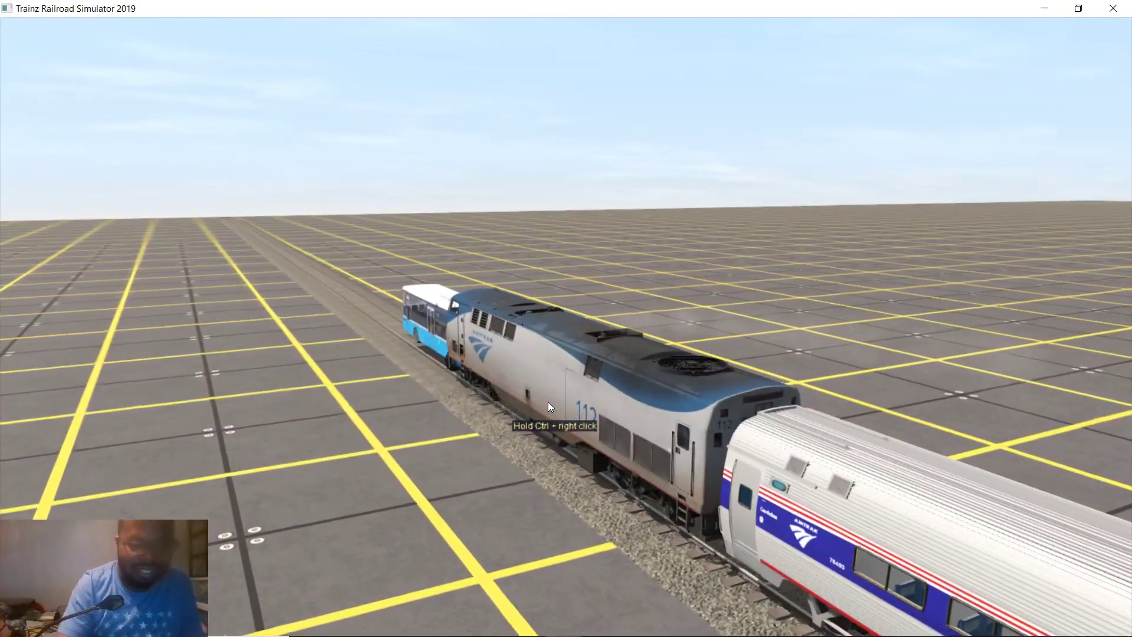
key(1)
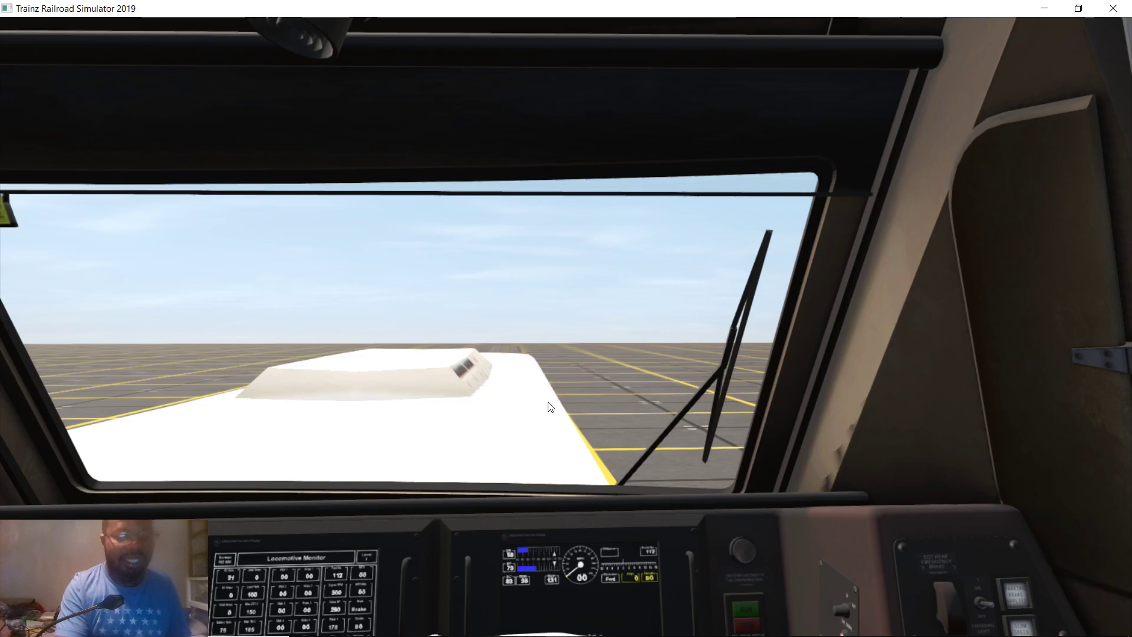
Orbit the outside camera around the train's side and front, then end the driving session
key(2)
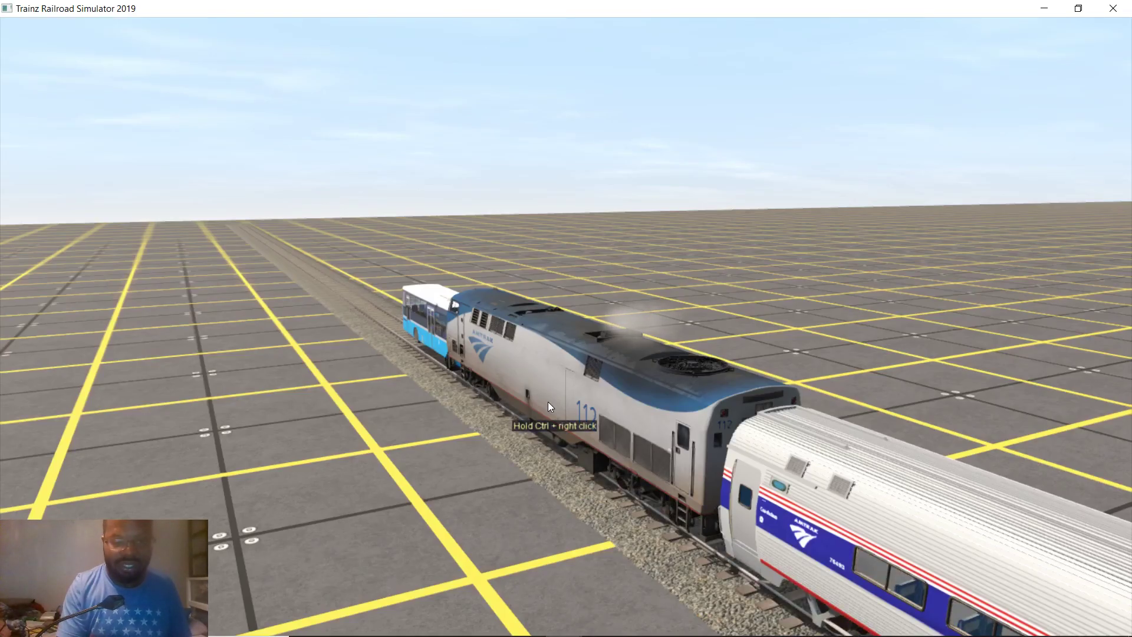
key(Right)
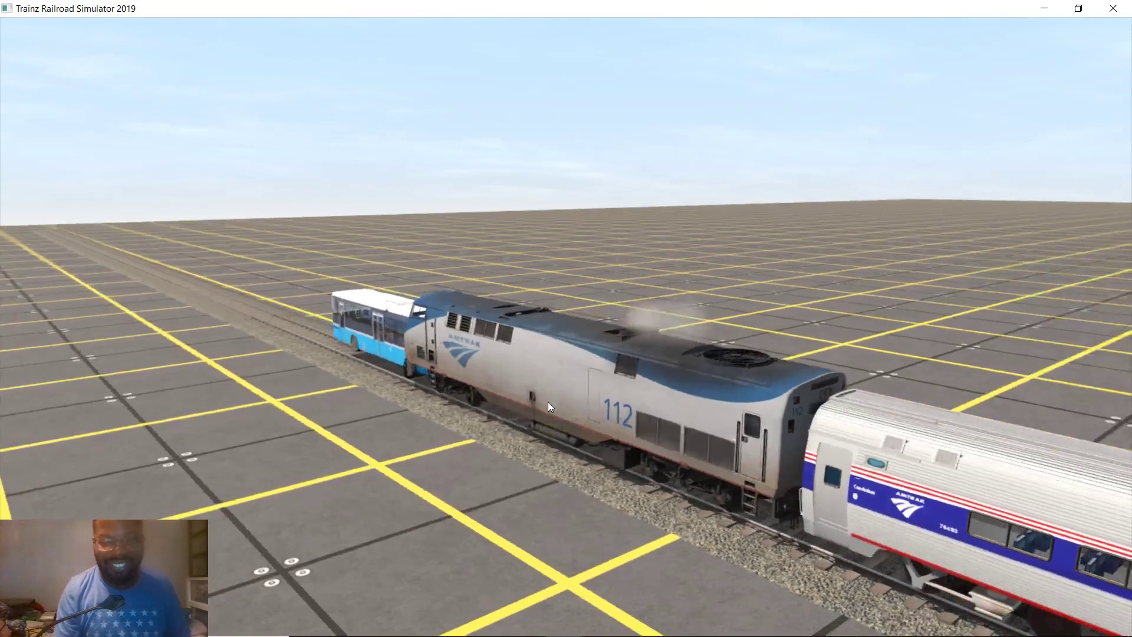
key(Right)
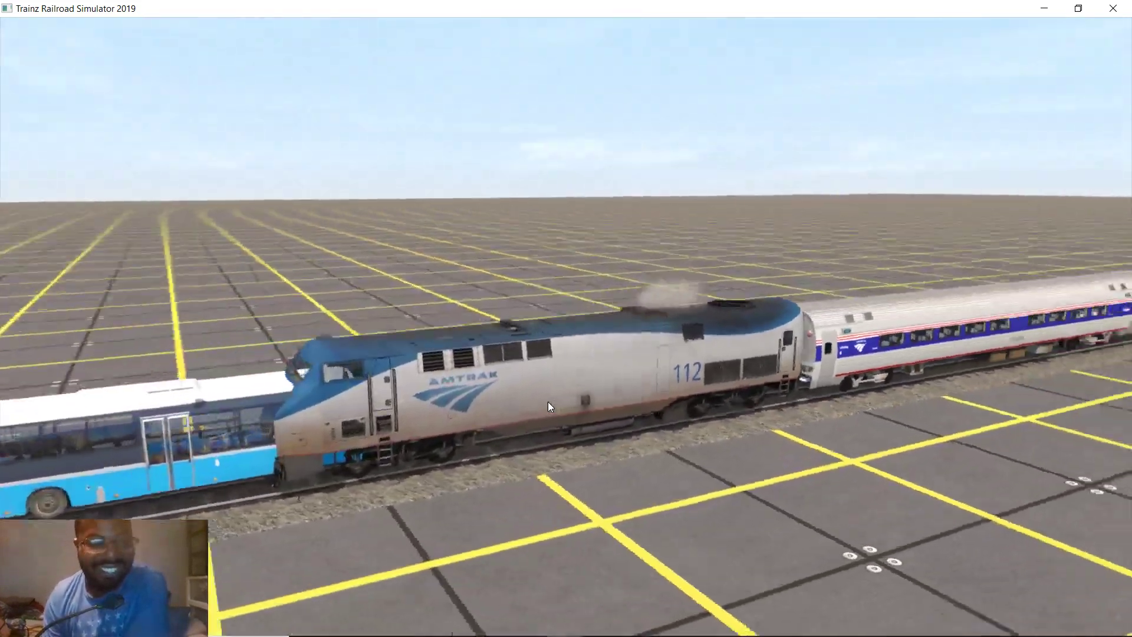
key(Down)
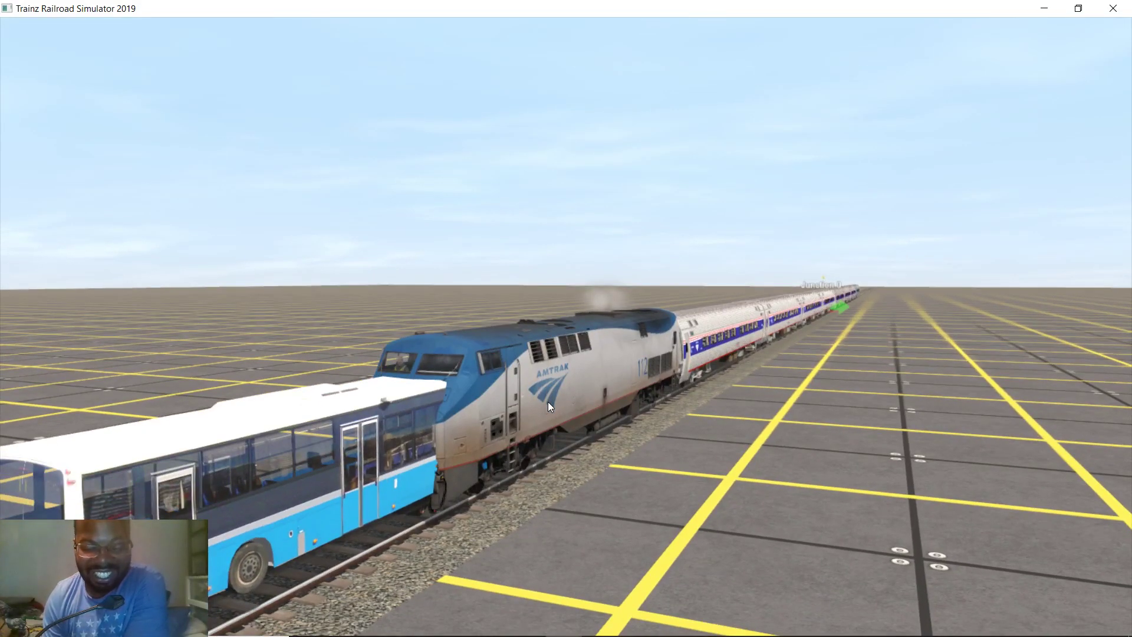
key(Up)
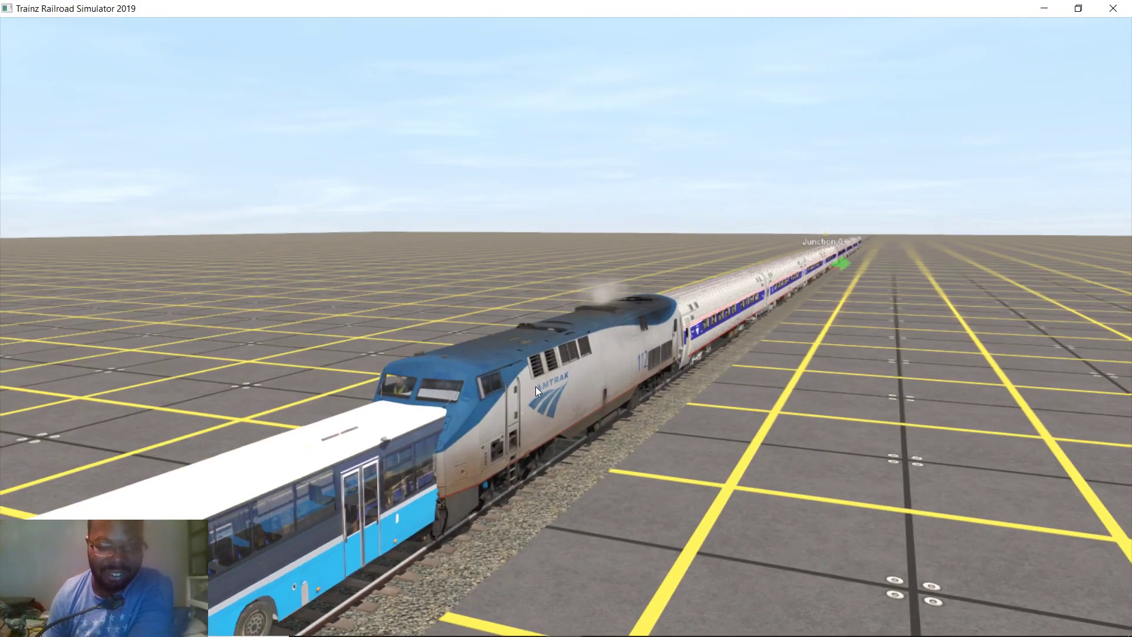
scroll(512, 426, down, 3)
scroll(510, 430, up, 3)
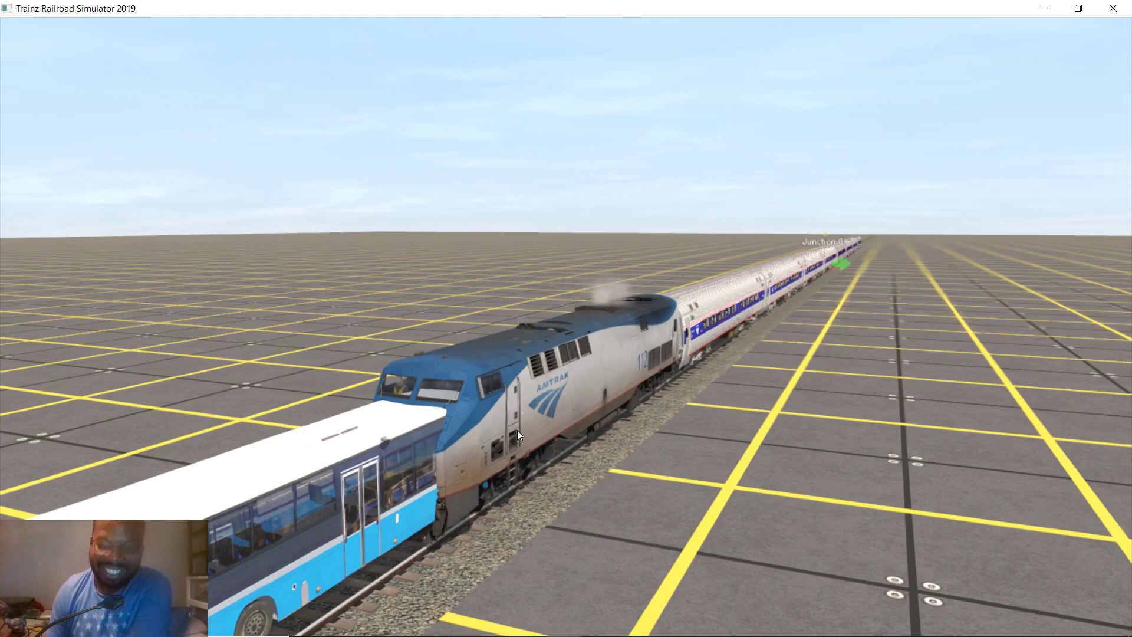
key(Escape)
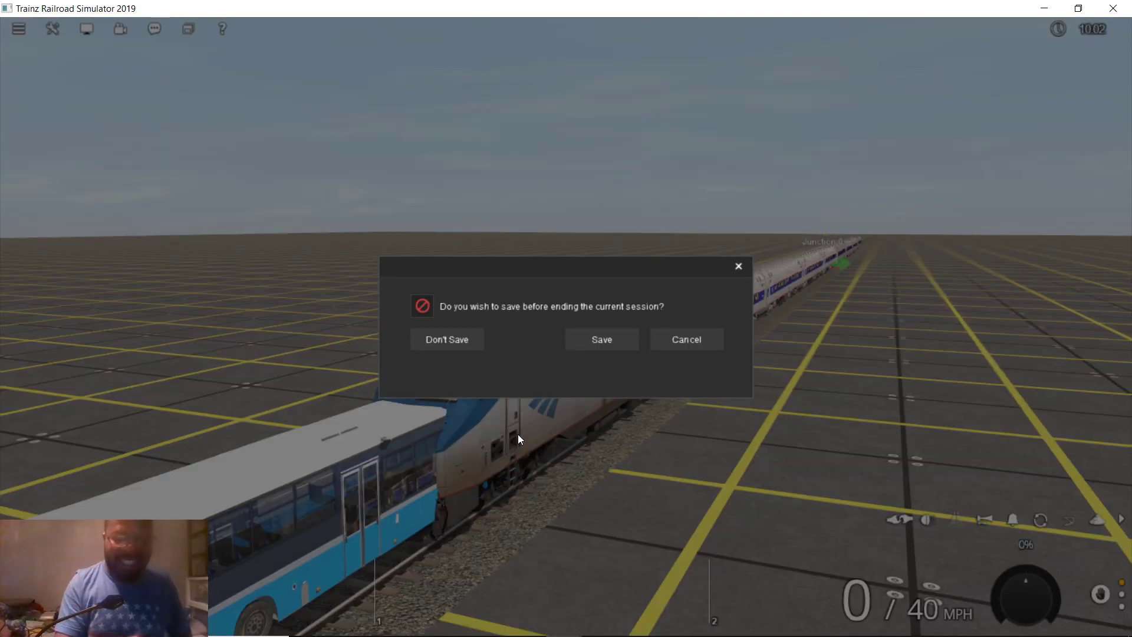
Leave without saving for Surveyor and orbit so the track runs toward the horizon
key(Return)
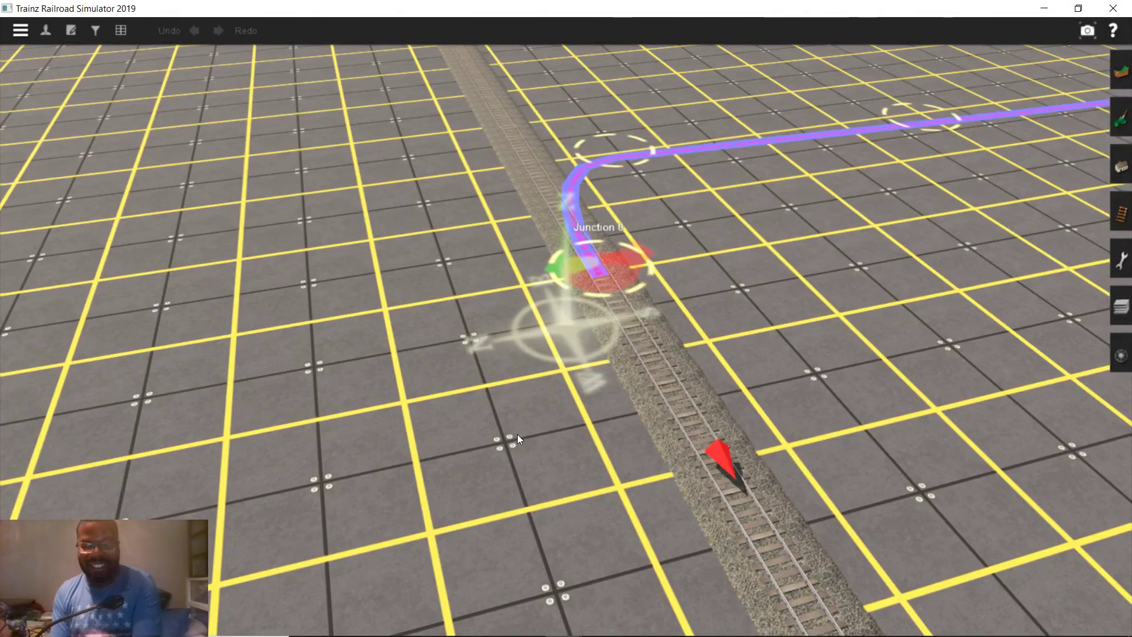
scroll(429, 362, down, 10)
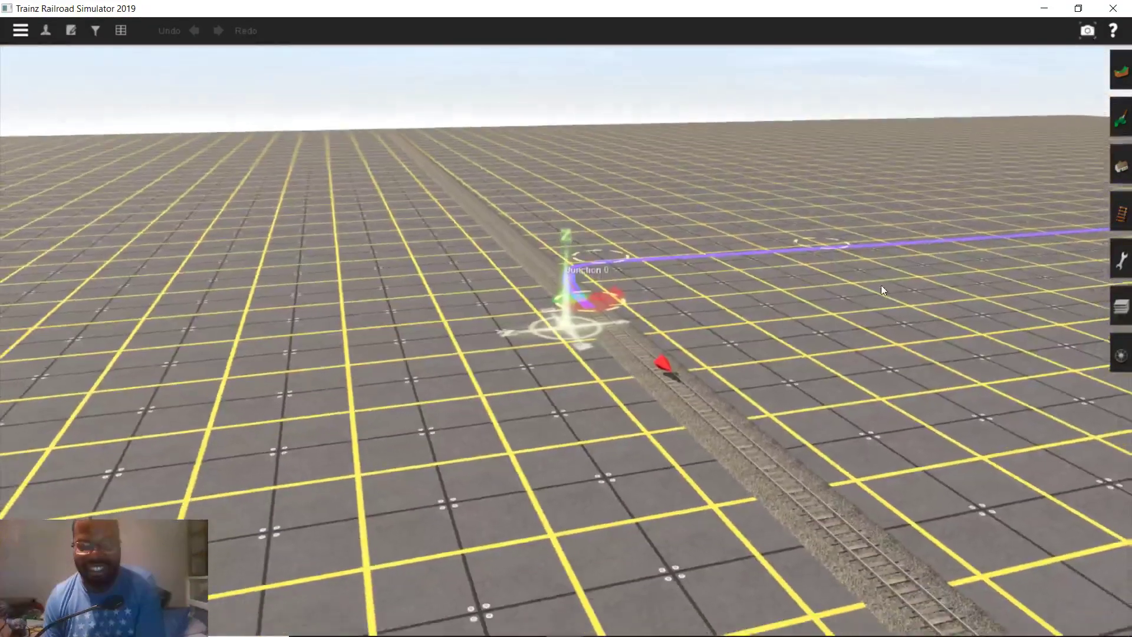
right_drag(880, 285, 1121, 214)
Pass through the Tracks and Trains panels, picking Delete train, then show the ruler Tools tab
click(1122, 213)
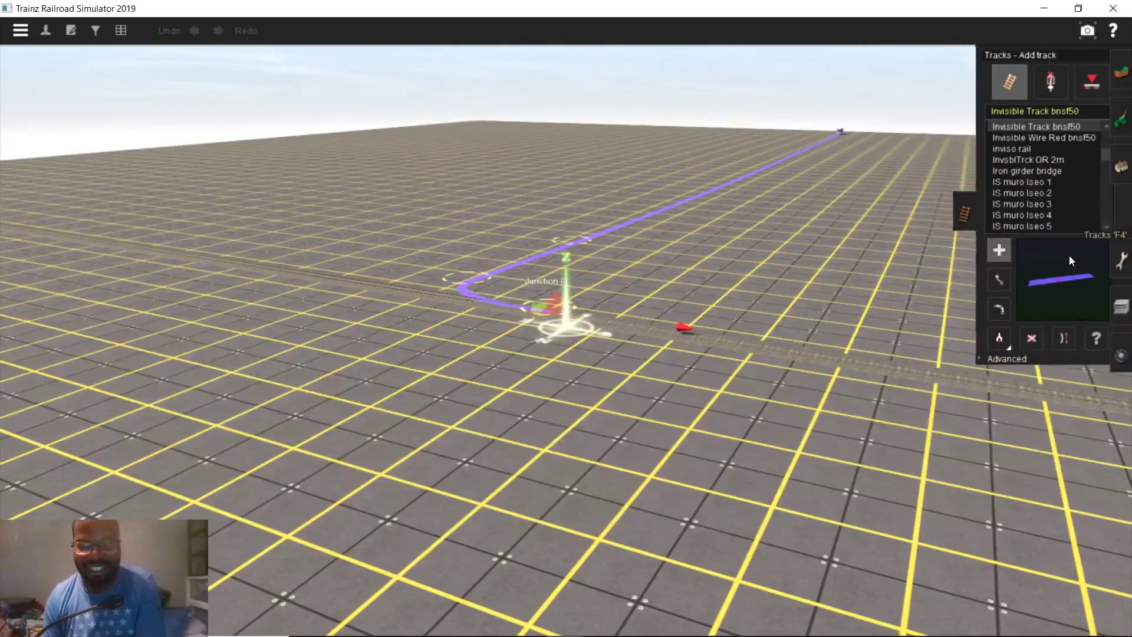
key(F7)
click(1029, 357)
scroll(963, 336, up, 5)
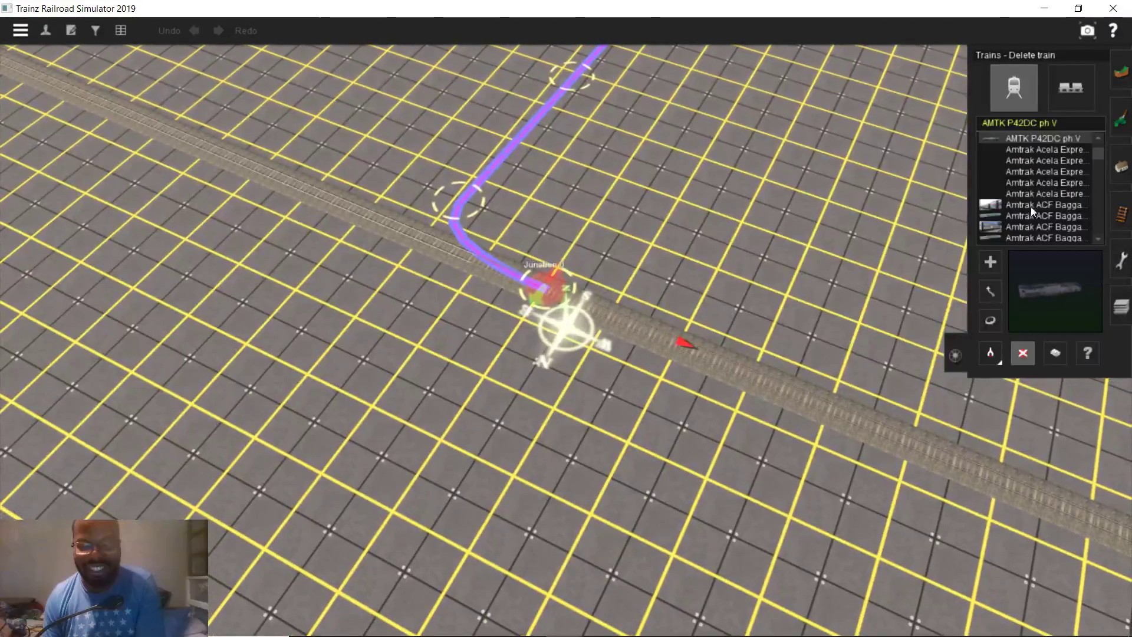
click(1121, 260)
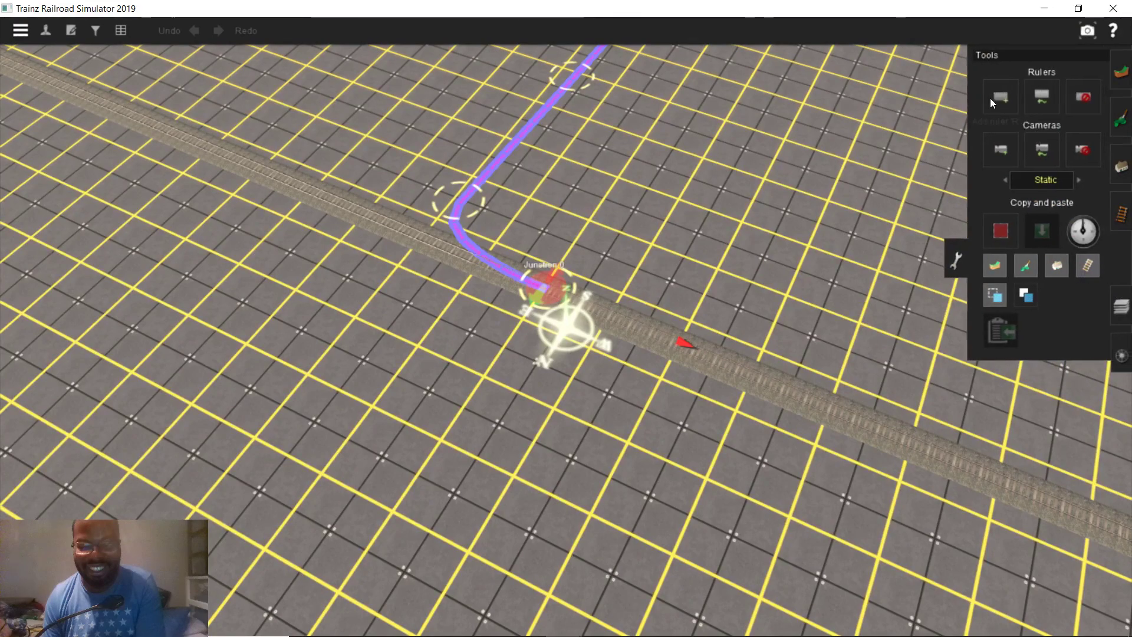
Place a 65.5 ft ruler from Junction 0 along the track
click(1002, 96)
right_drag(783, 219, 564, 321)
drag(564, 320, 571, 164)
key(Up)
click(565, 185)
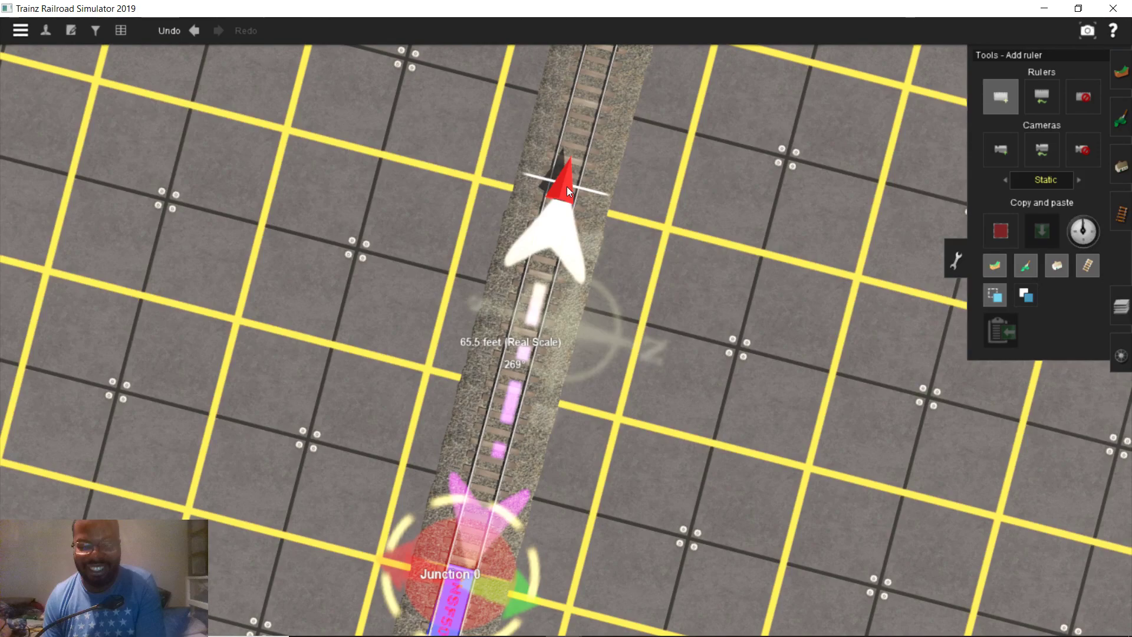
Delete the Amtrak consist on the far track
right_drag(568, 186, 496, 341)
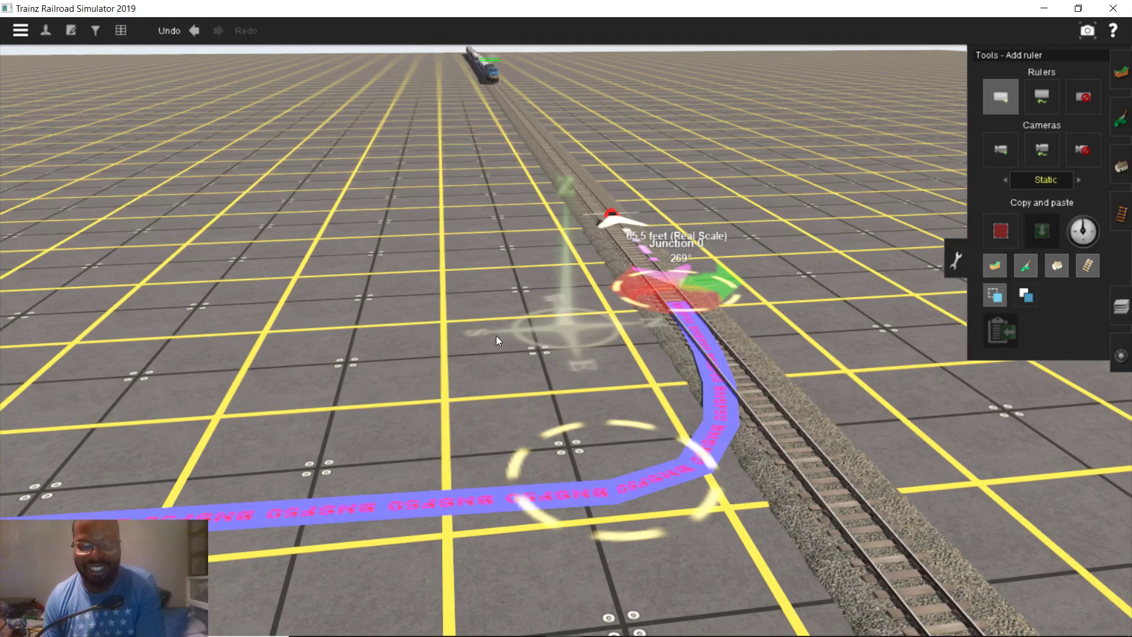
right_drag(500, 350, 531, 352)
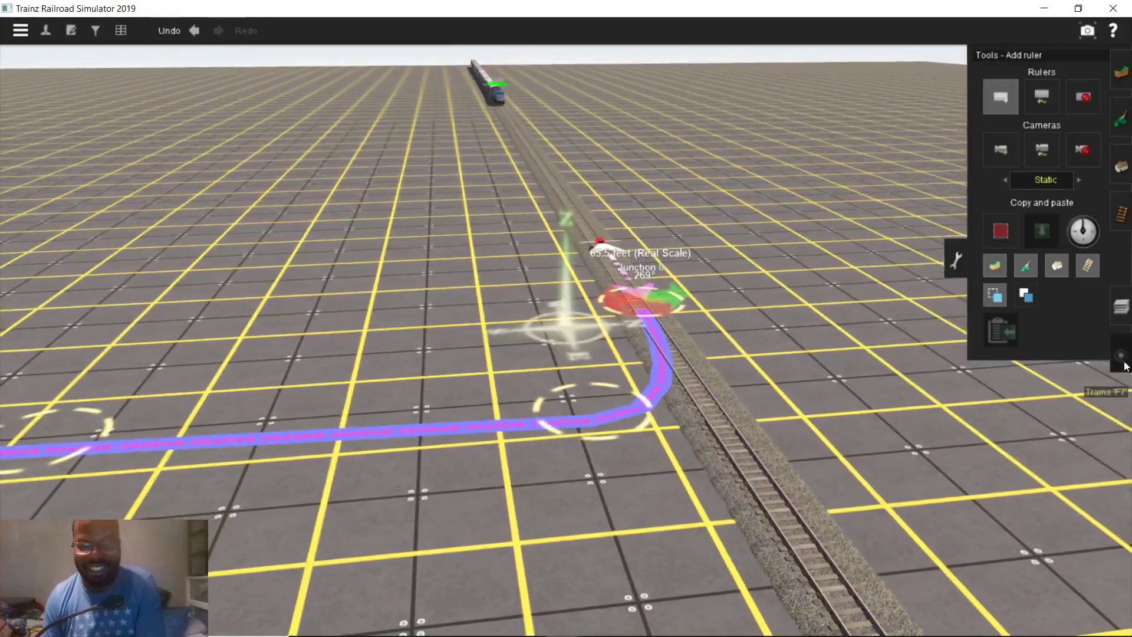
key(F7)
click(1070, 97)
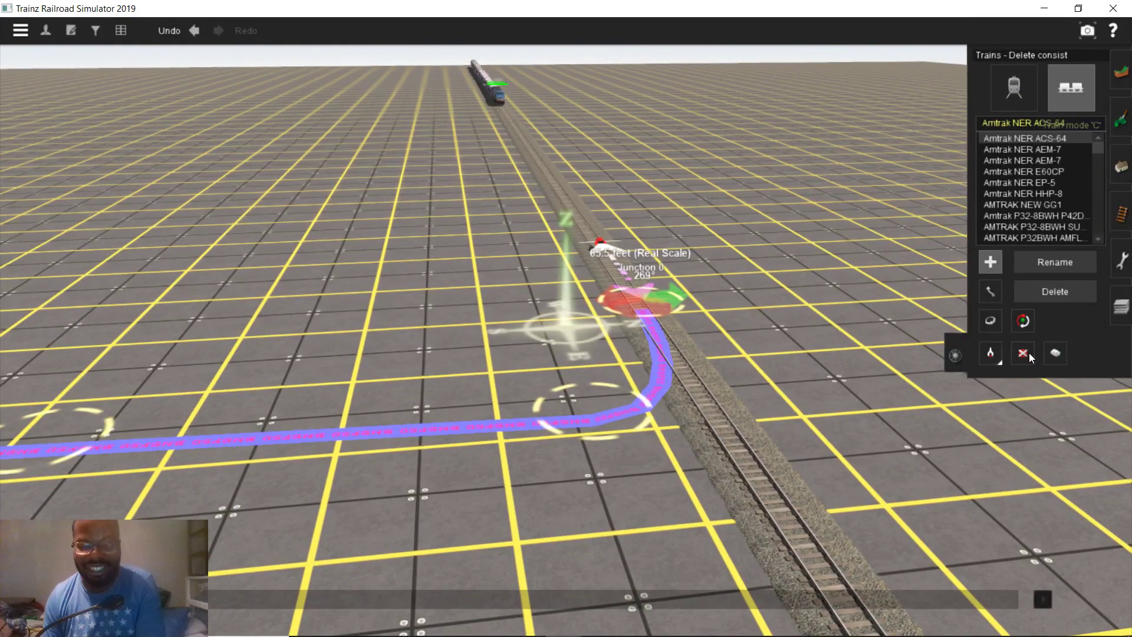
click(498, 97)
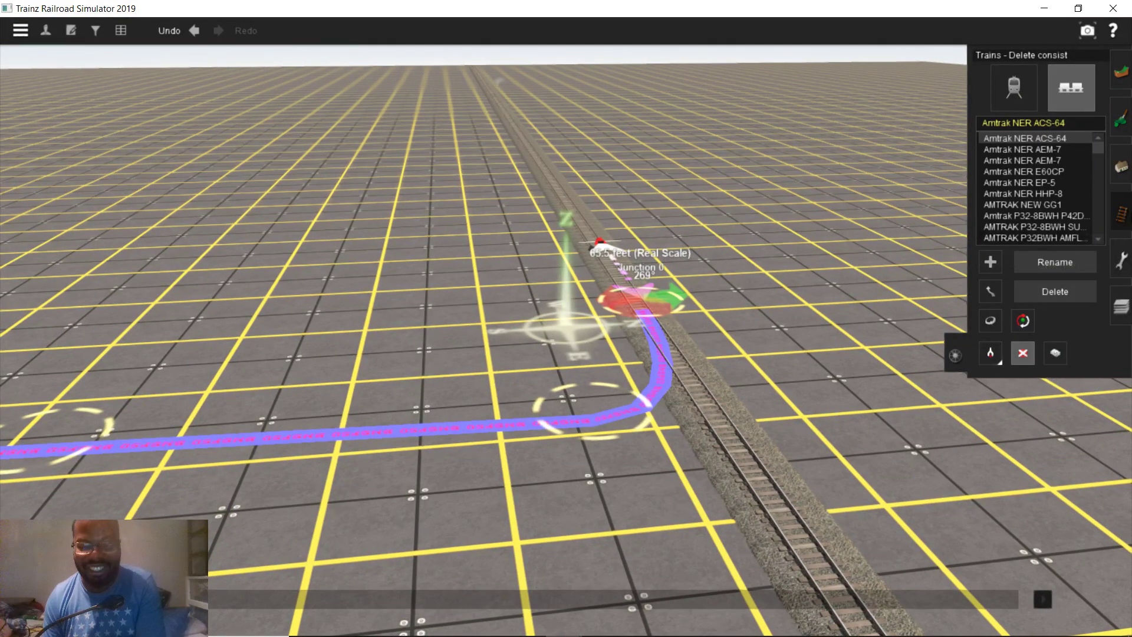
Delete the curved and straight purple track pieces near the junction
key(F4)
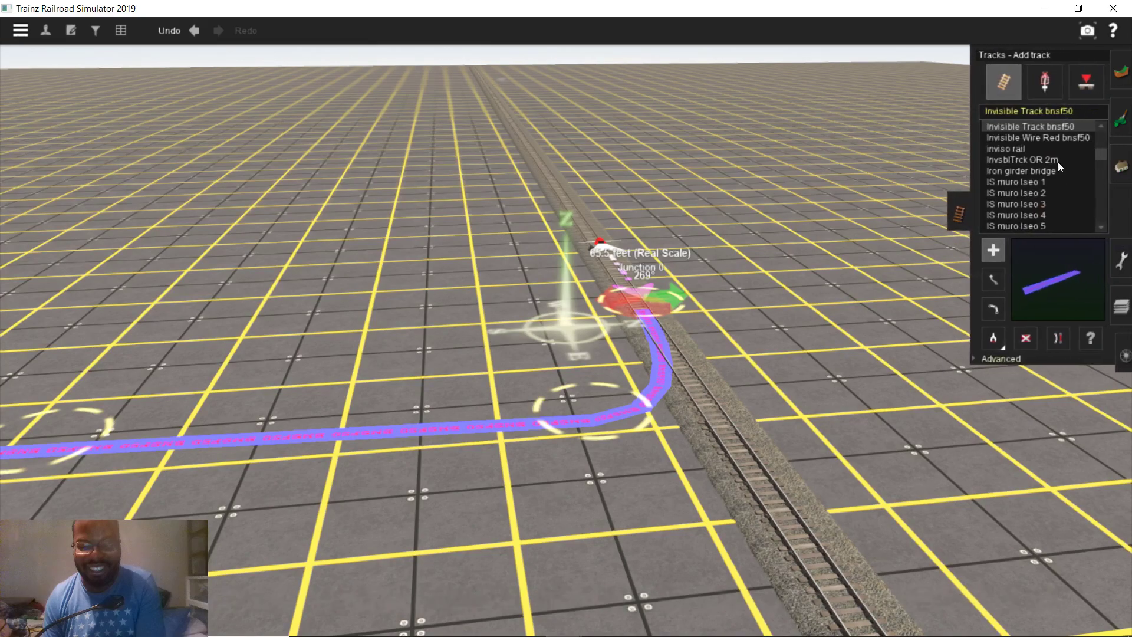
click(1021, 337)
click(640, 294)
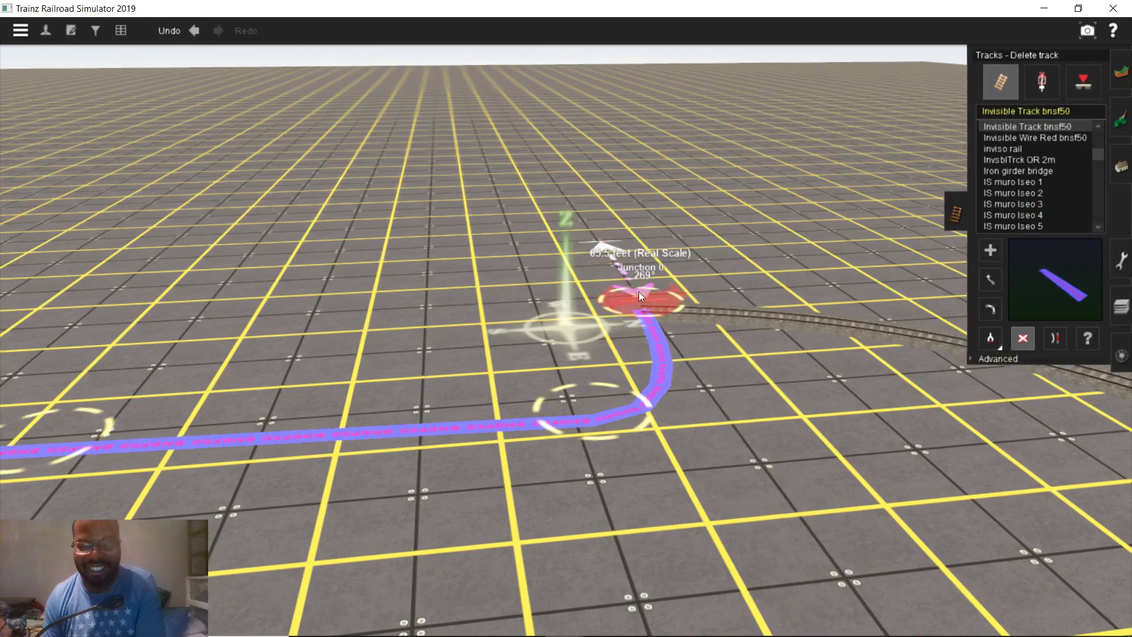
mouse_move(451, 398)
right_down()
mouse_move(266, 314)
mouse_move(391, 168)
right_up()
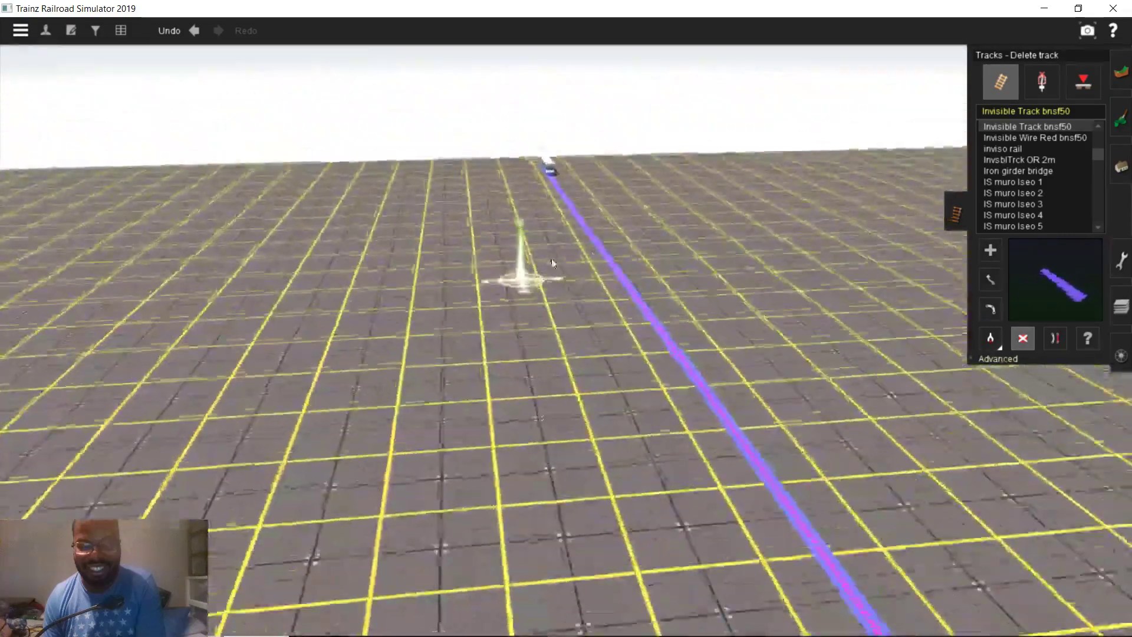
click(1120, 355)
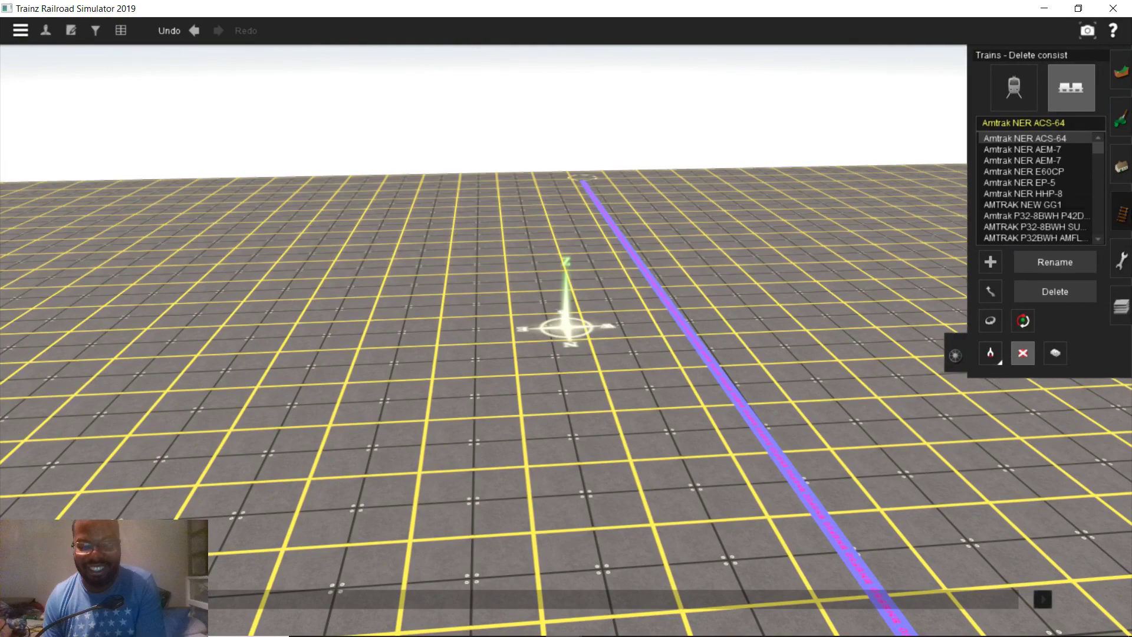
click(1120, 214)
click(714, 369)
mouse_move(714, 369)
right_down()
mouse_move(919, 577)
mouse_move(812, 291)
mouse_move(983, 223)
mouse_move(542, 285)
mouse_move(968, 263)
right_up()
Delete the 65.5-foot ruler so the grid around the origin is bare
click(1121, 262)
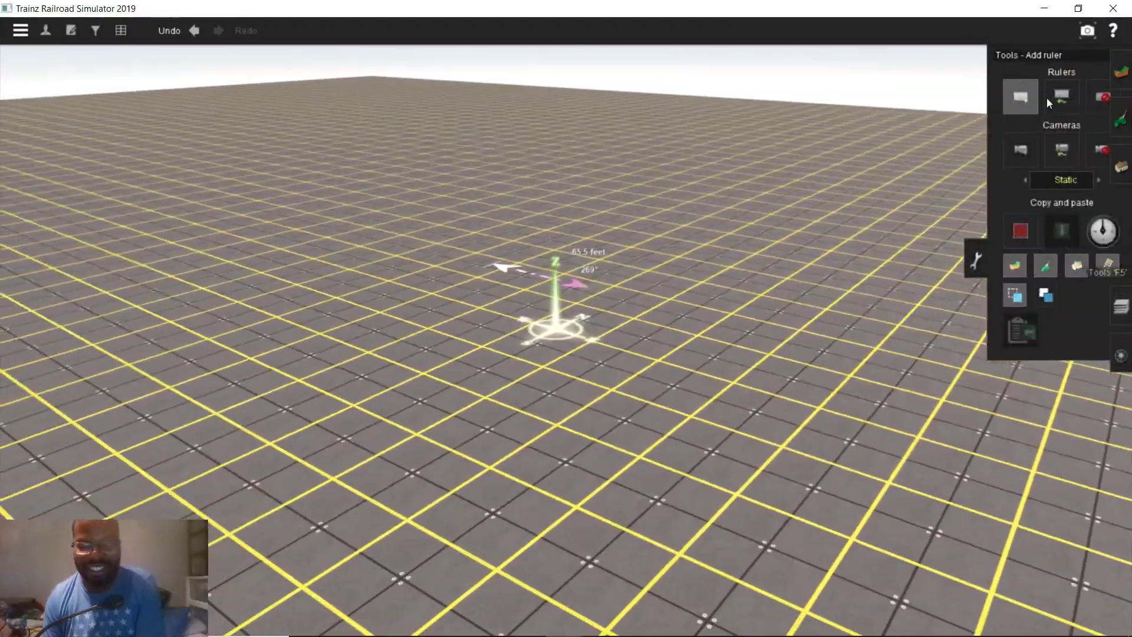
click(1094, 94)
right_drag(560, 276, 437, 610)
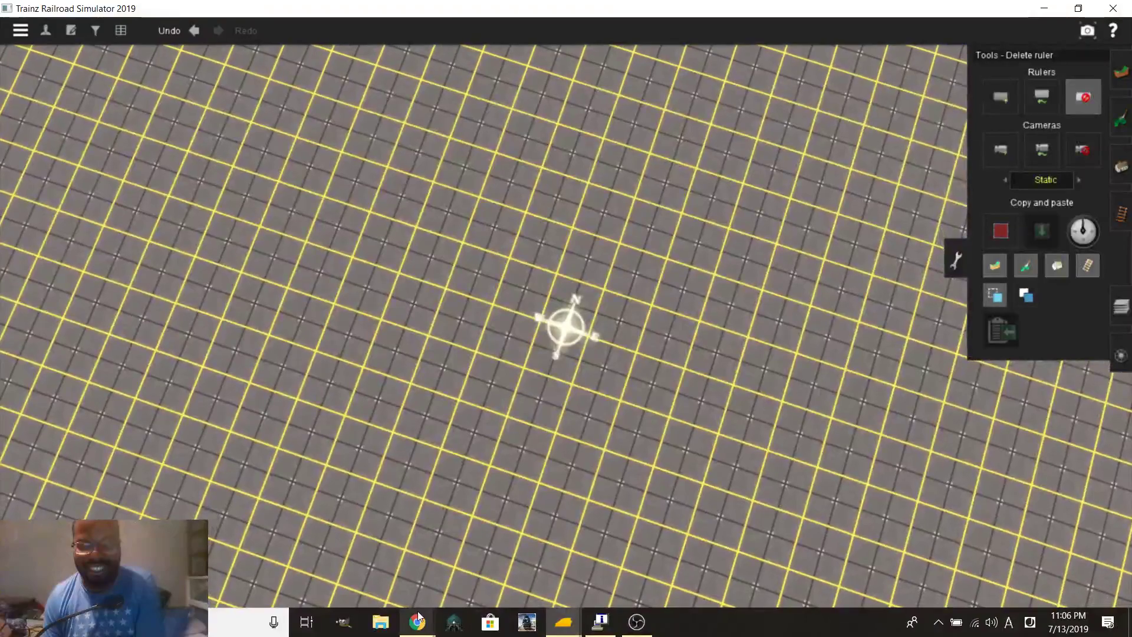
In the Ashland map, drop a pin on Thompson St near England St and enter Street View
mouse_move(418, 606)
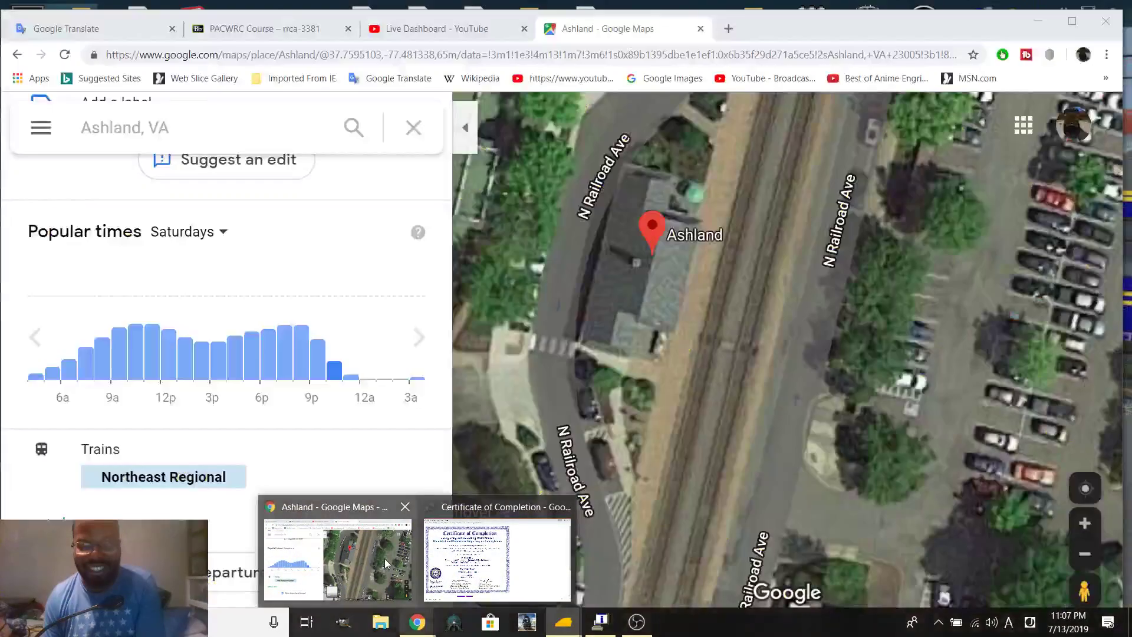
click(384, 559)
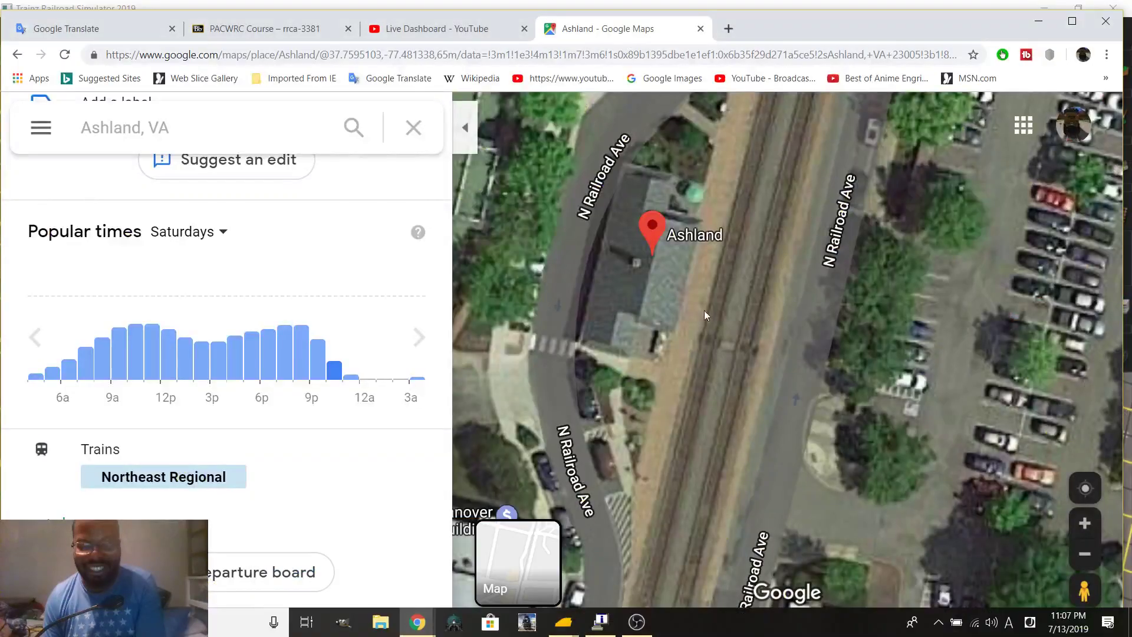
drag(751, 339, 813, 231)
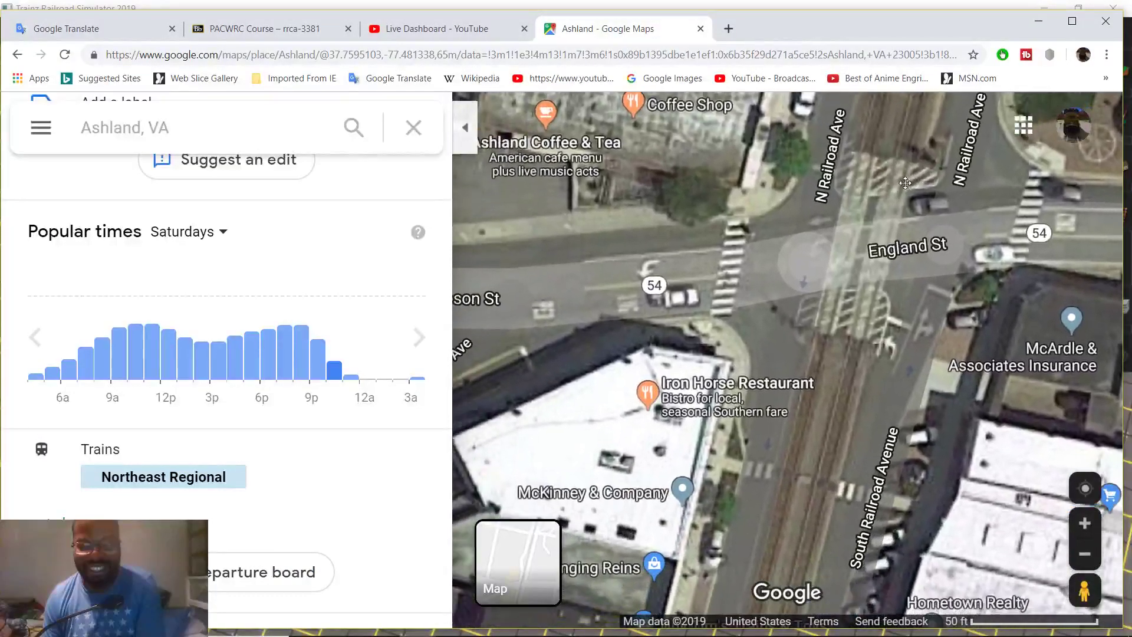
click(755, 271)
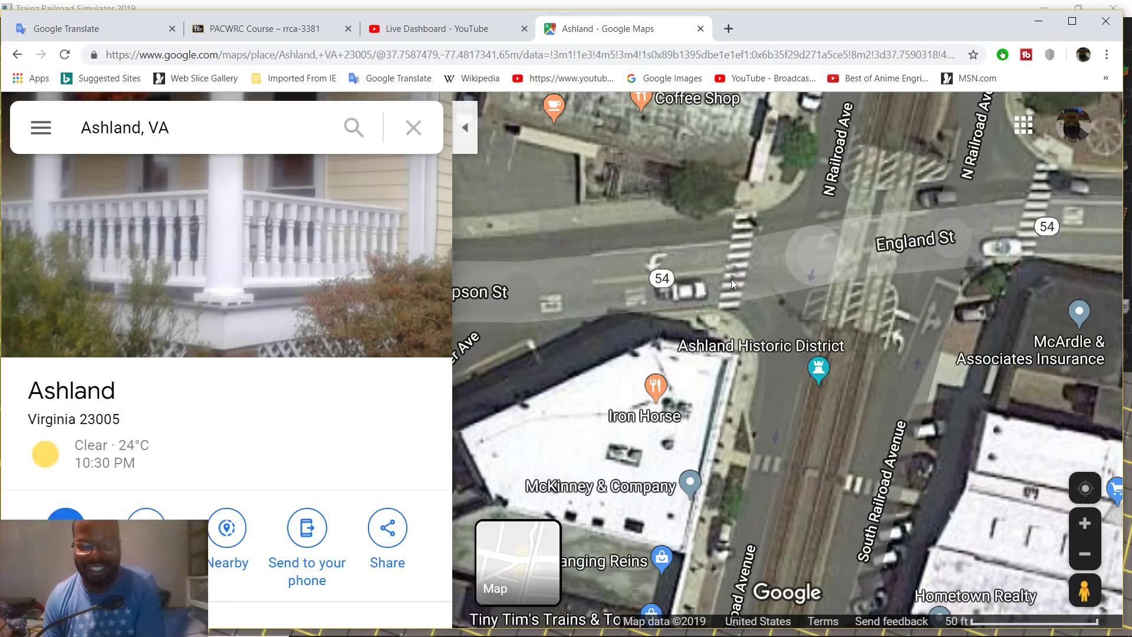
click(731, 278)
click(646, 576)
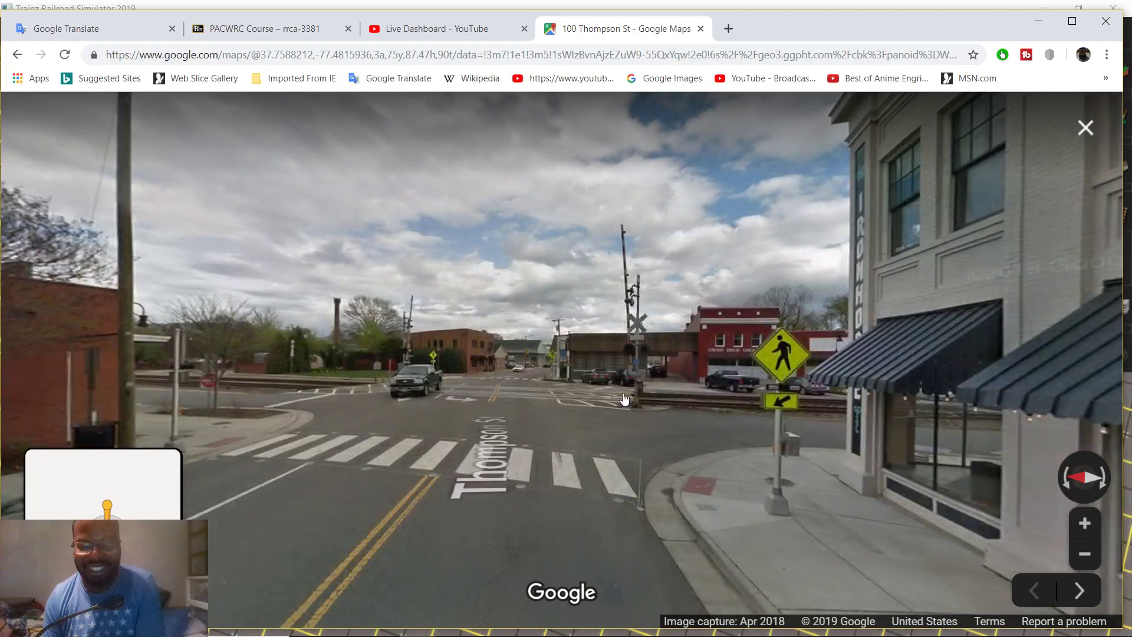
Walk along Thompson St onto the railroad tracks and face down N Railroad Ave
click(619, 410)
drag(686, 363, 599, 384)
drag(694, 370, 341, 289)
drag(899, 354, 631, 340)
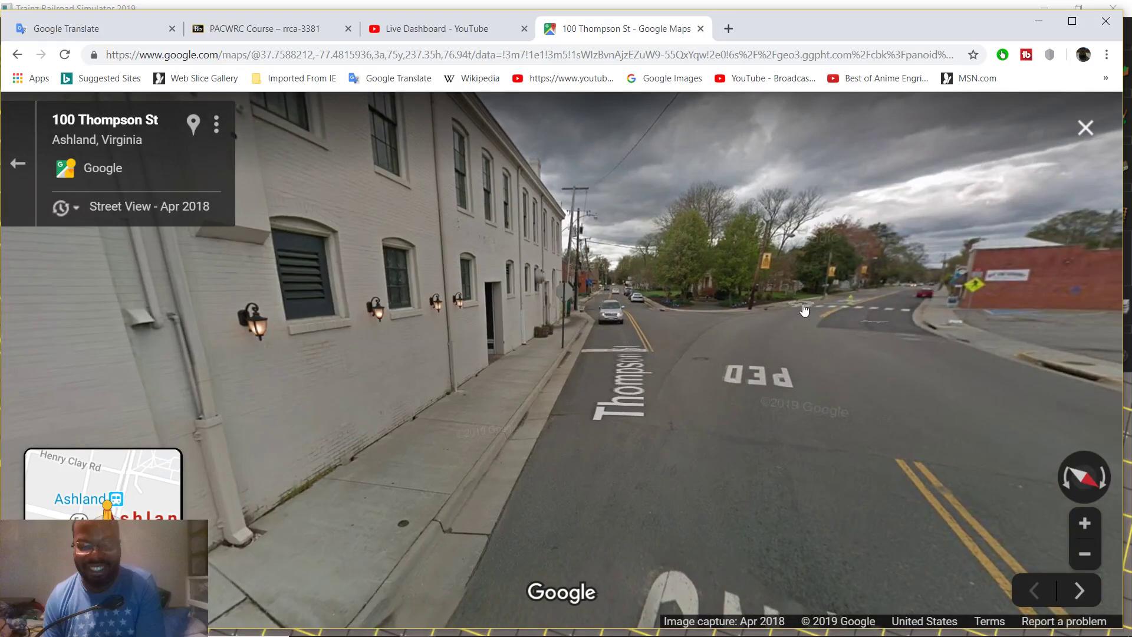
click(602, 381)
drag(602, 380, 566, 404)
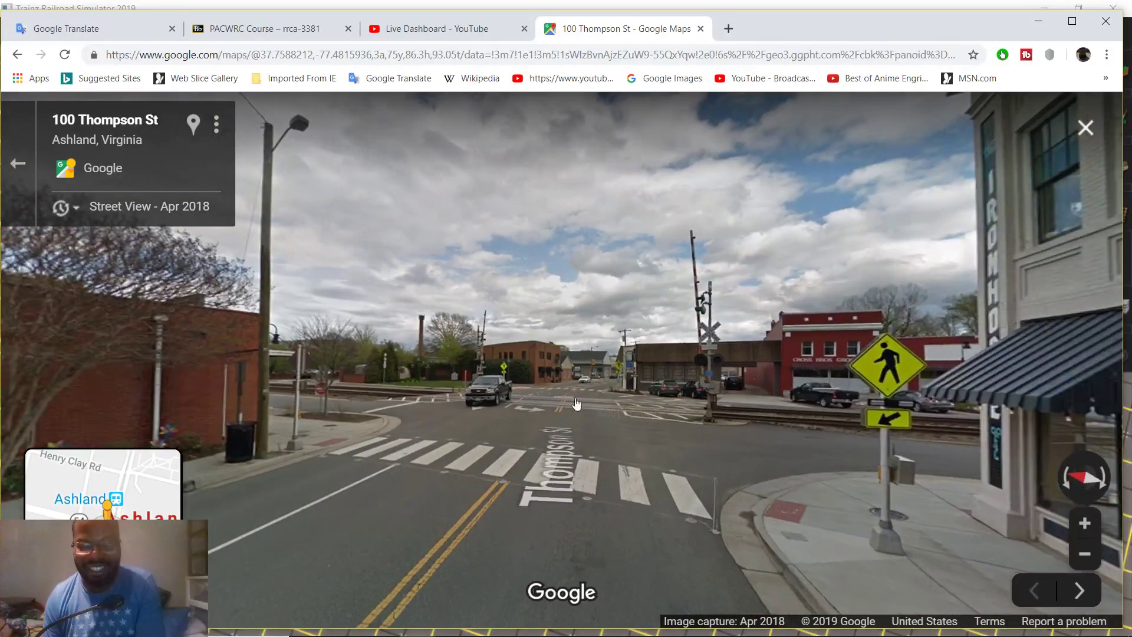
click(339, 406)
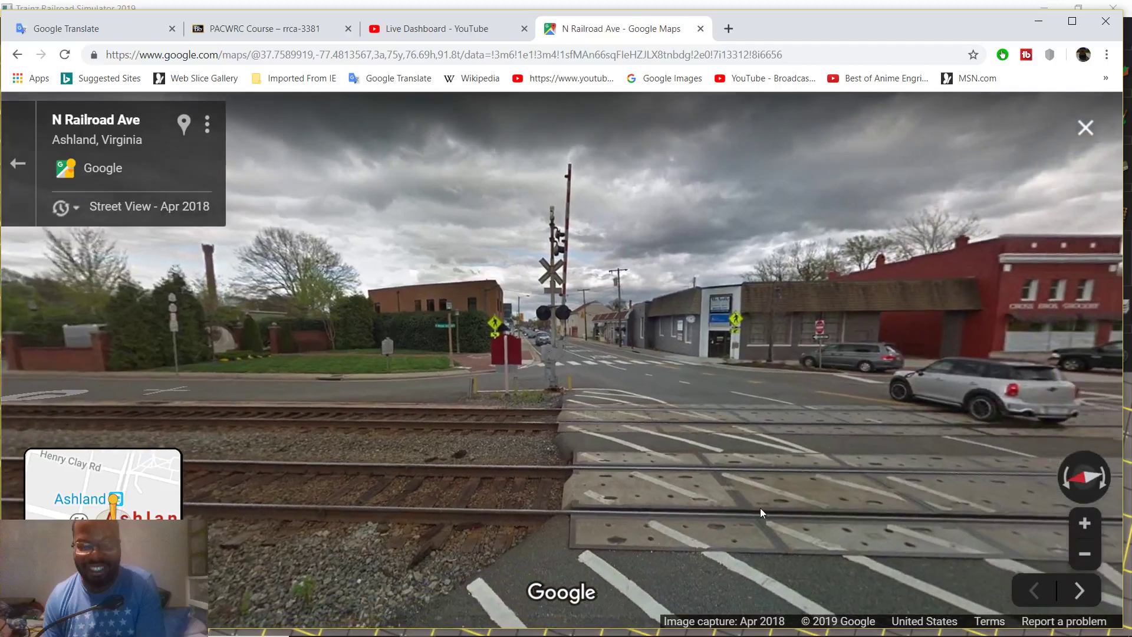
drag(764, 513, 553, 430)
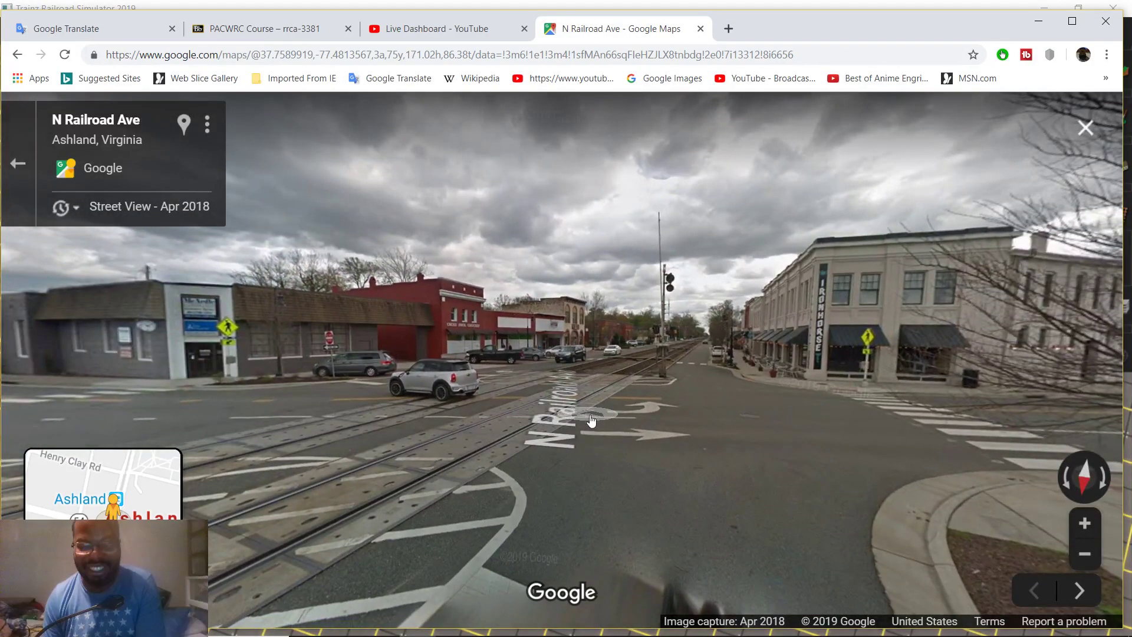
Zoom and tilt onto the crossing signal and gate, then exit to the satellite map
scroll(708, 395, up, 5)
drag(599, 247, 776, 554)
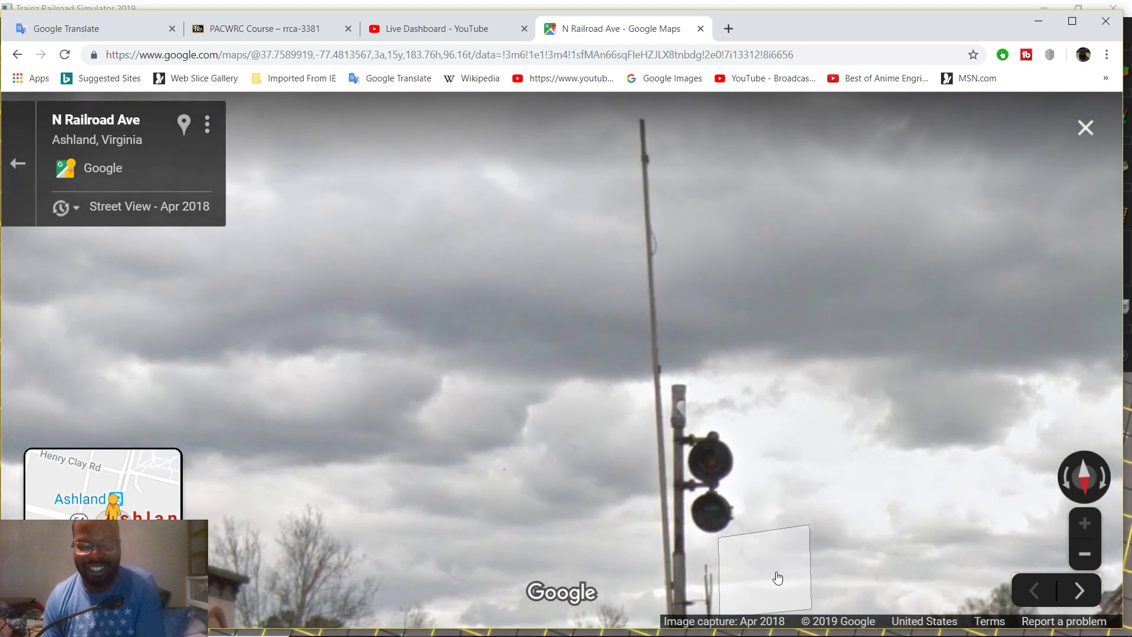
drag(777, 461, 663, 472)
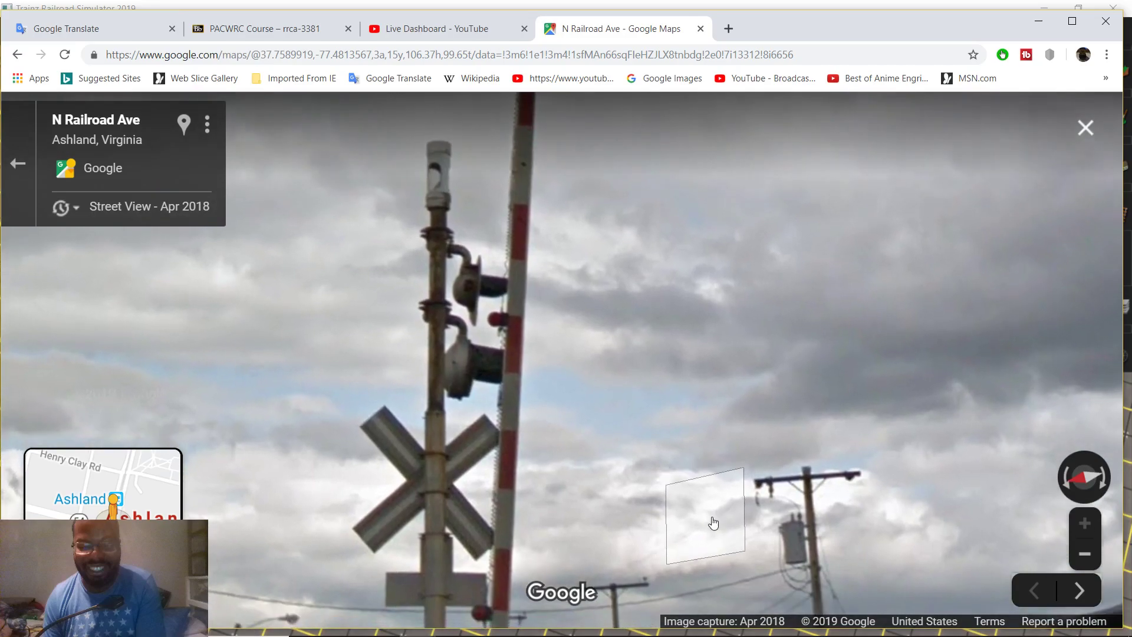
drag(596, 319, 674, 368)
scroll(669, 313, down, 5)
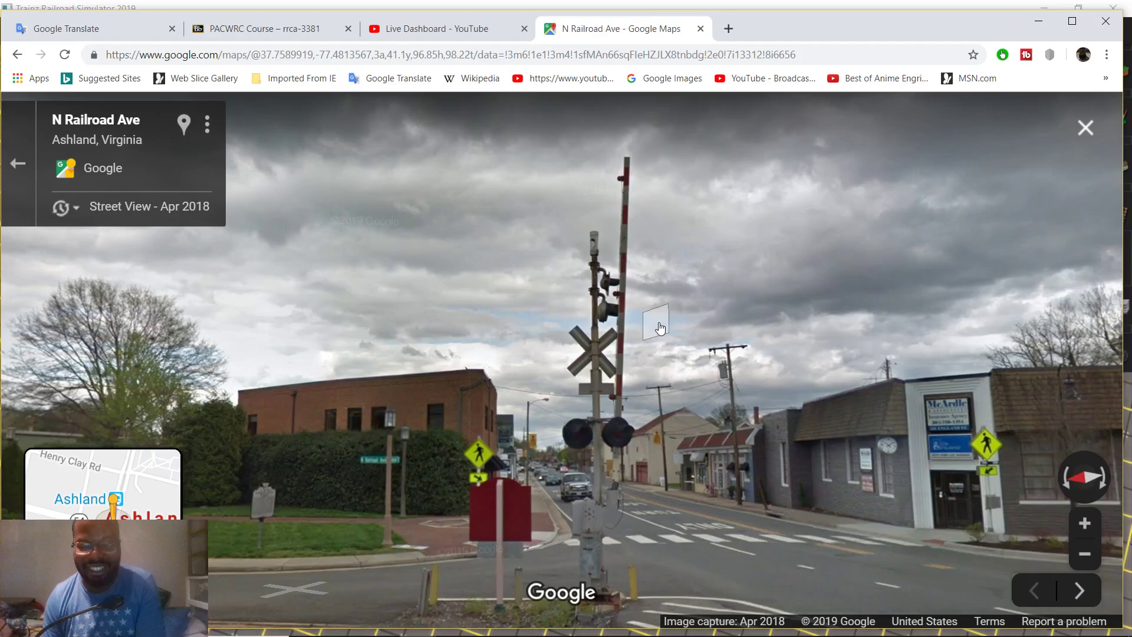
mouse_move(531, 629)
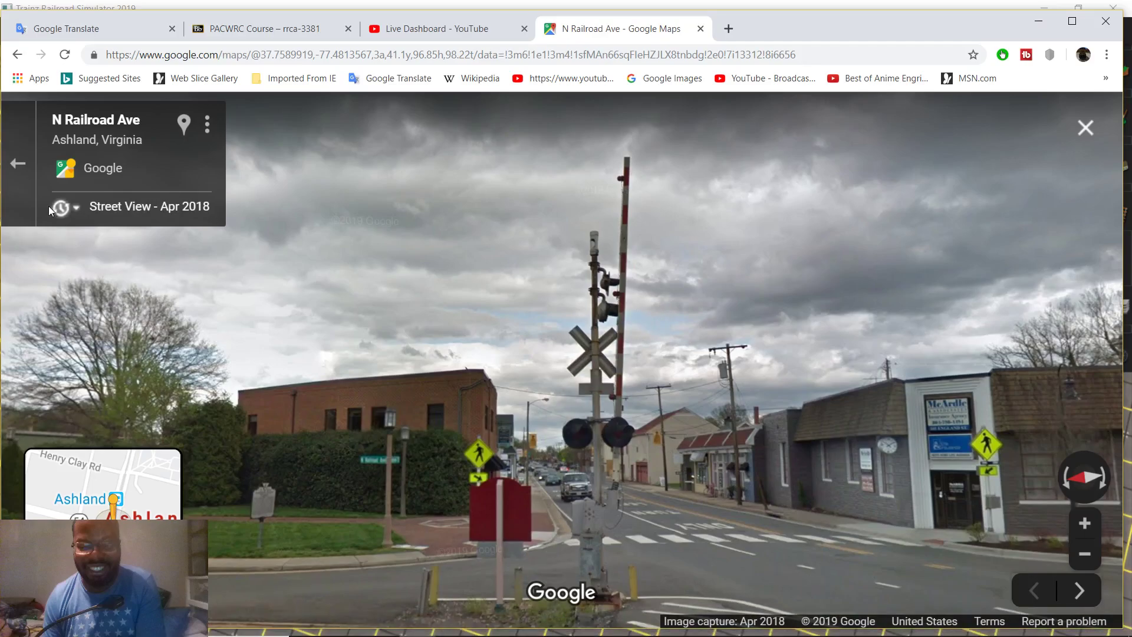
click(25, 163)
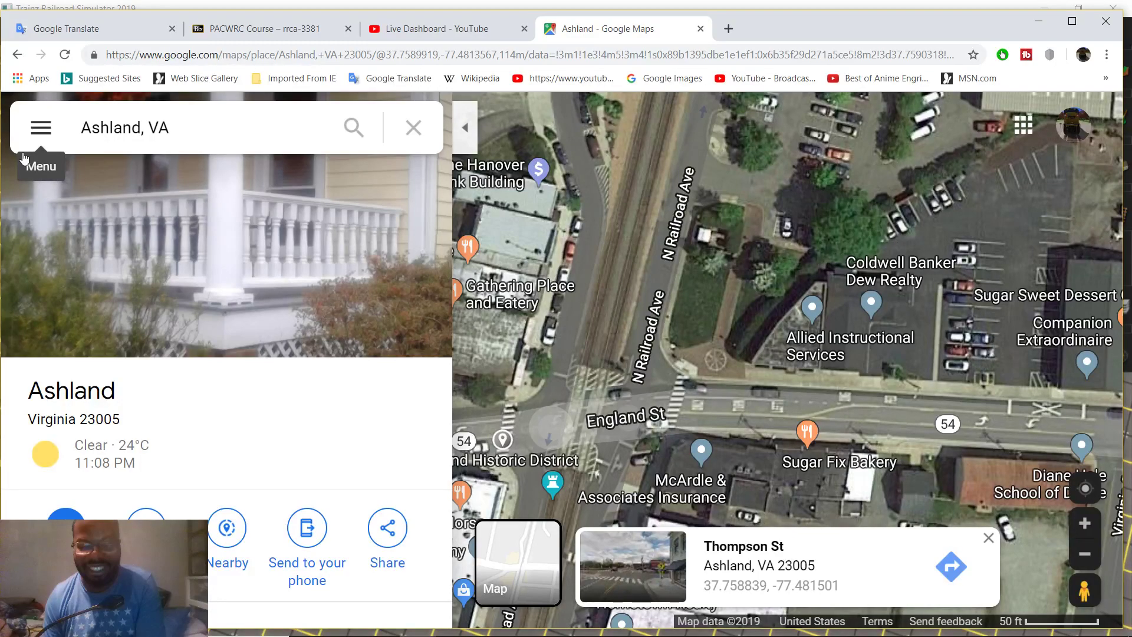
Drop a pin at Thompson St by the crossing and open its street-level imagery
scroll(546, 377, up, 3)
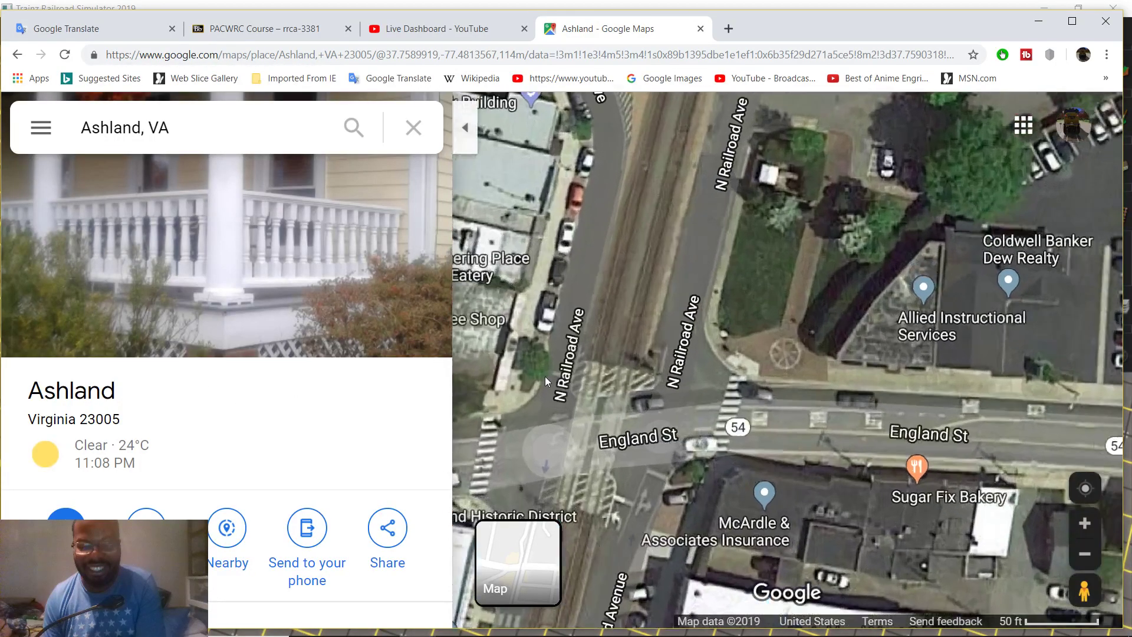
scroll(536, 384, up, 4)
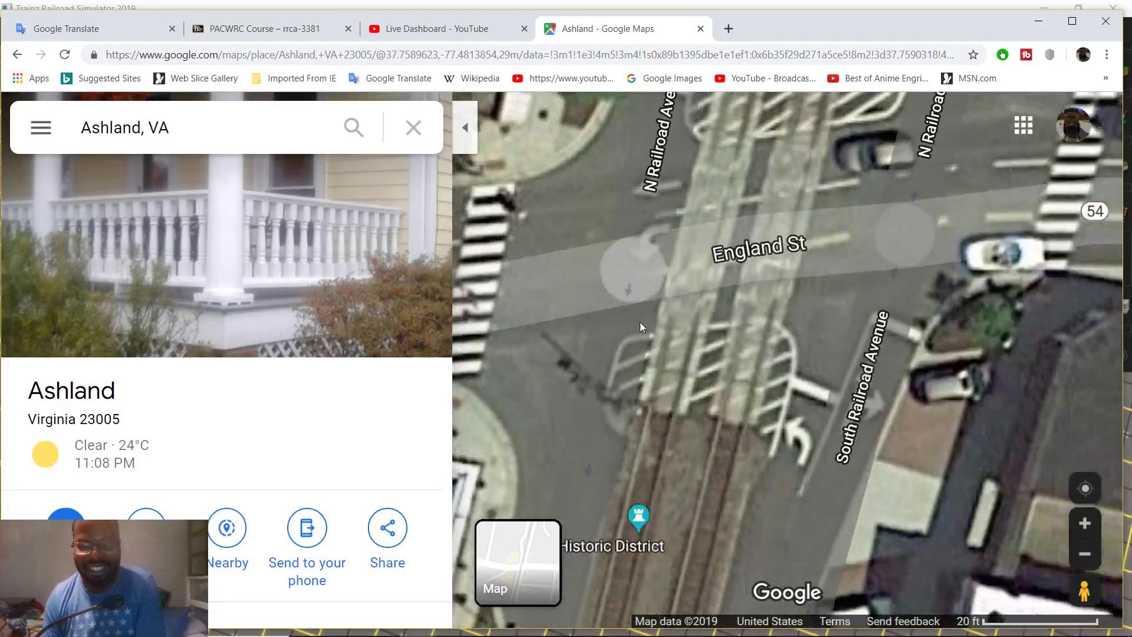
scroll(691, 381, down, 3)
scroll(670, 385, up, 3)
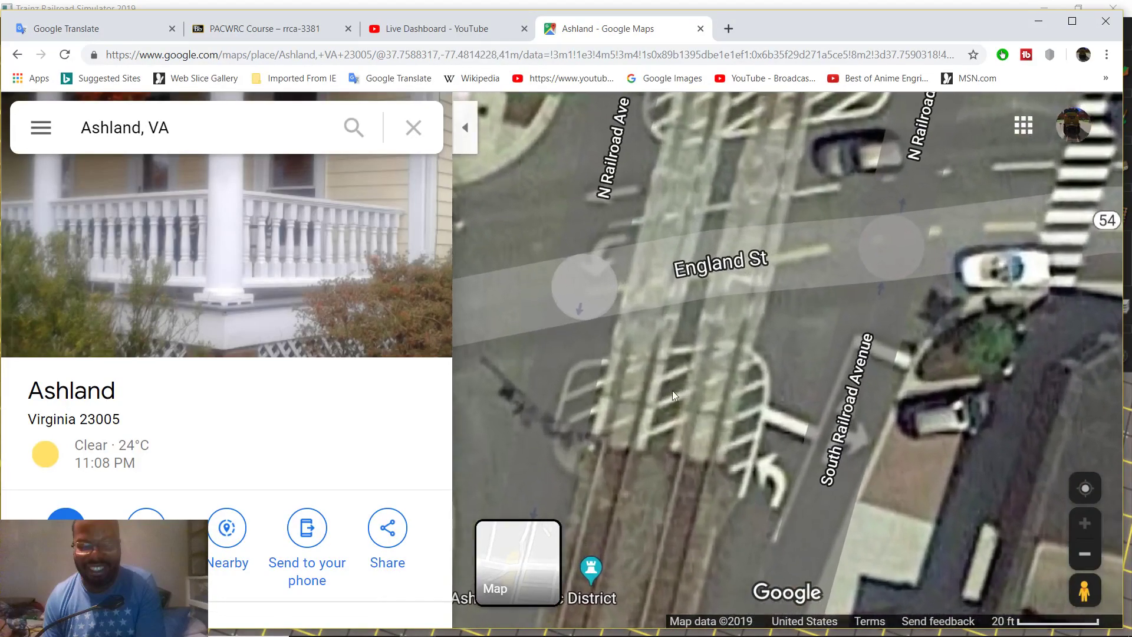
click(530, 300)
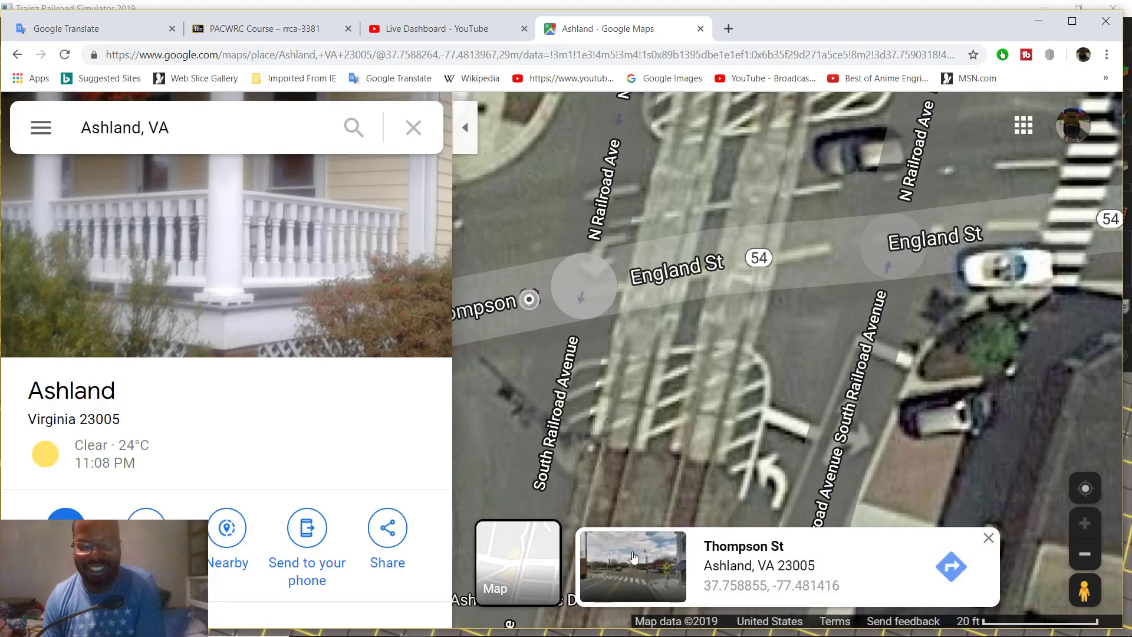
click(633, 557)
Move onto the tracks at N Railroad Ave and tilt down to view the concrete crossing panels
click(576, 408)
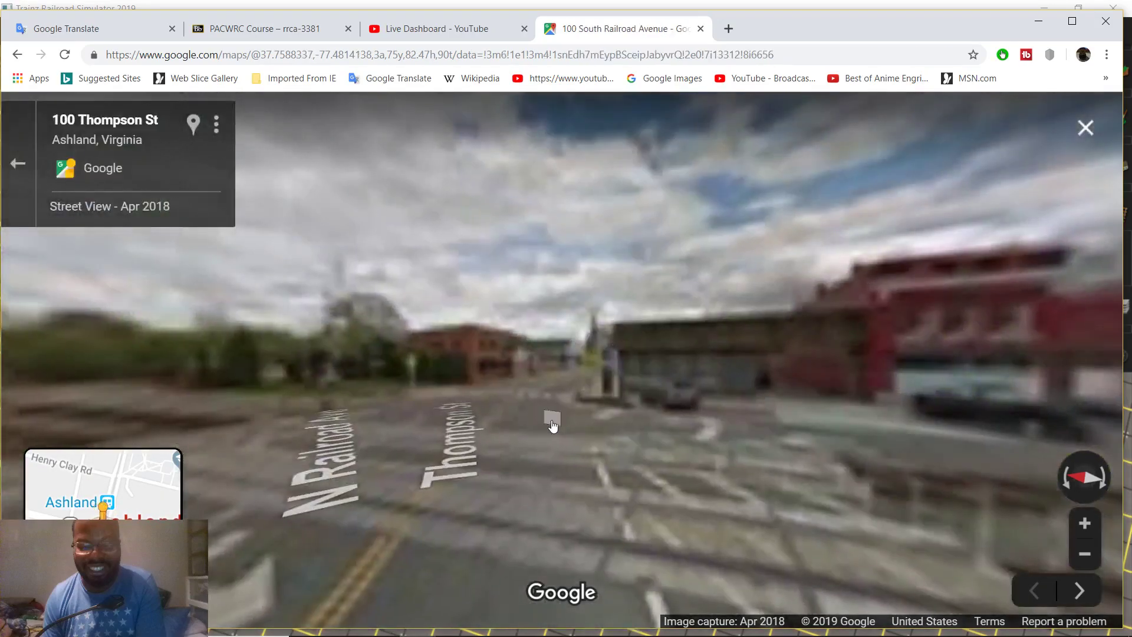
click(576, 475)
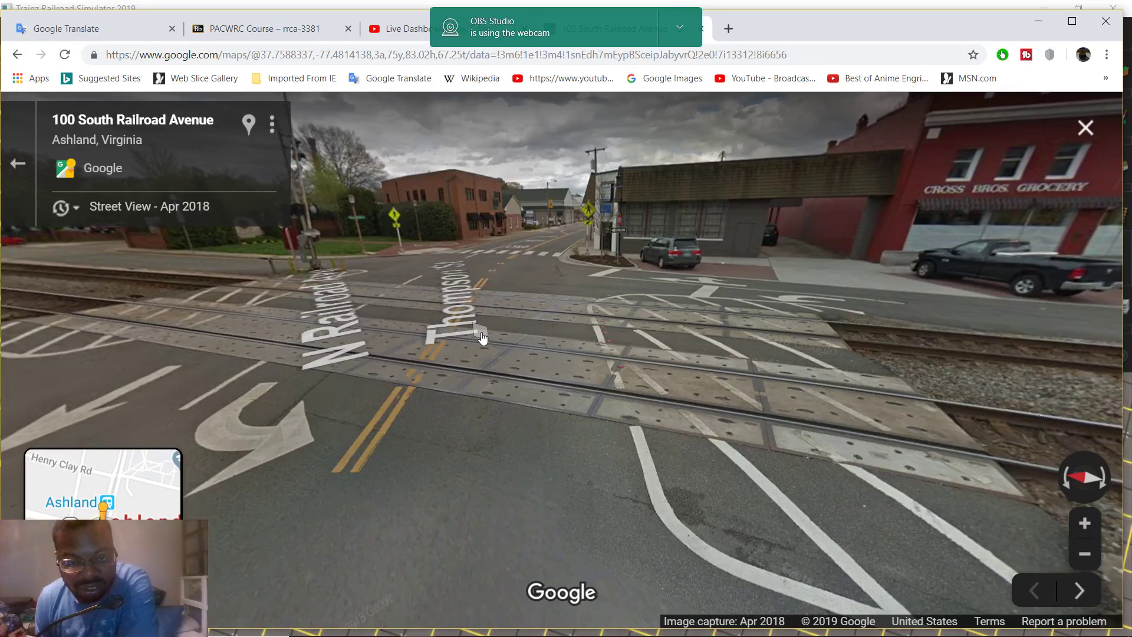
click(702, 416)
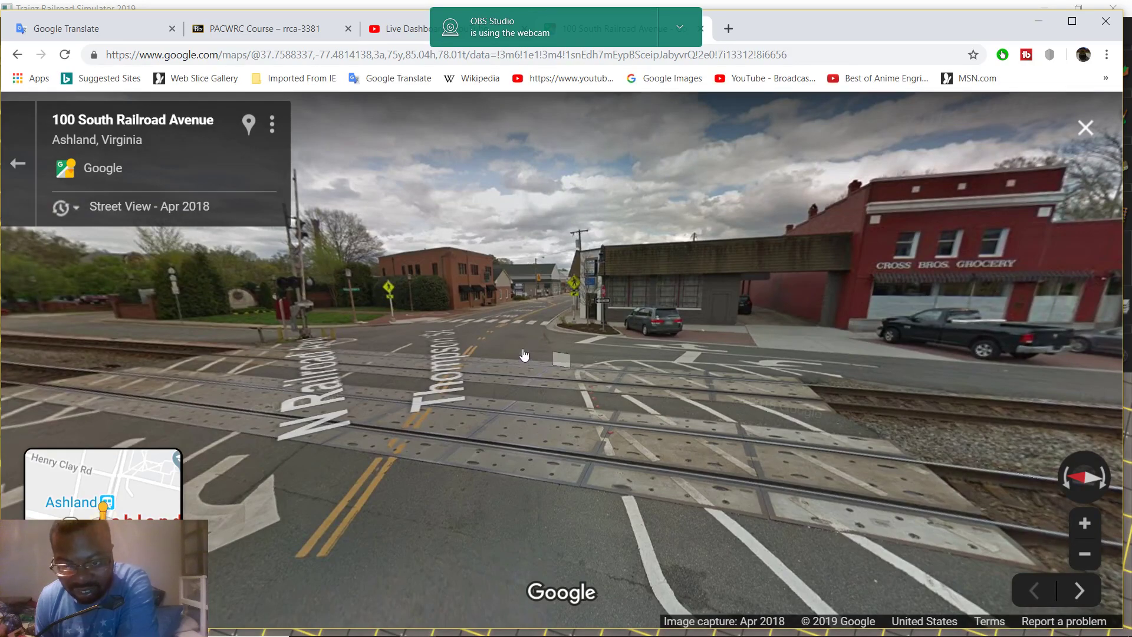
drag(514, 370, 904, 437)
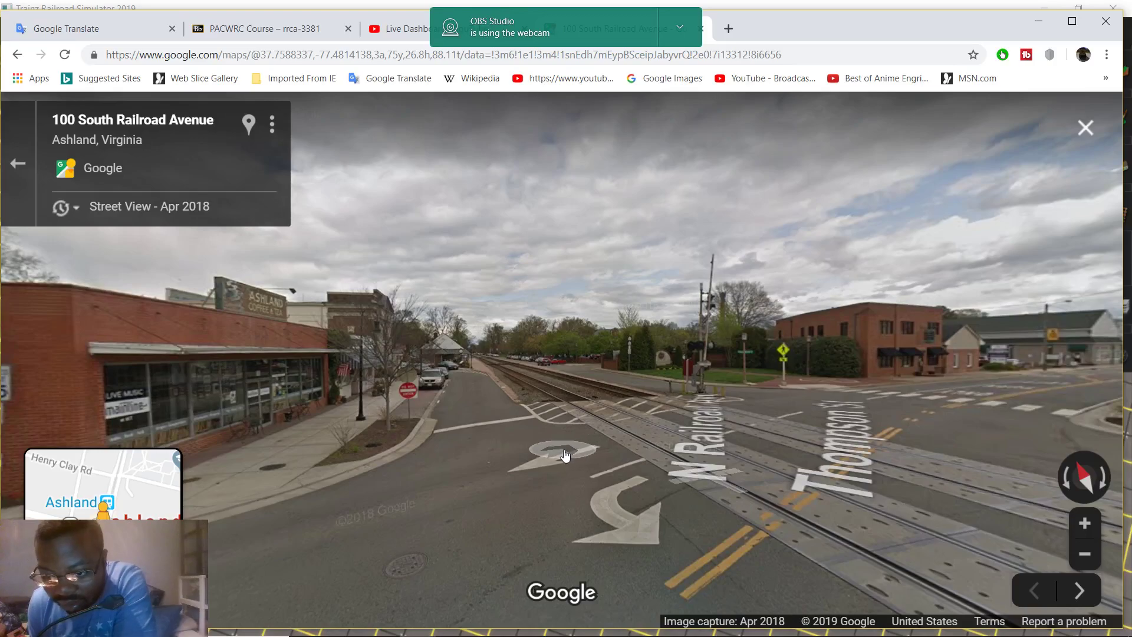
click(607, 456)
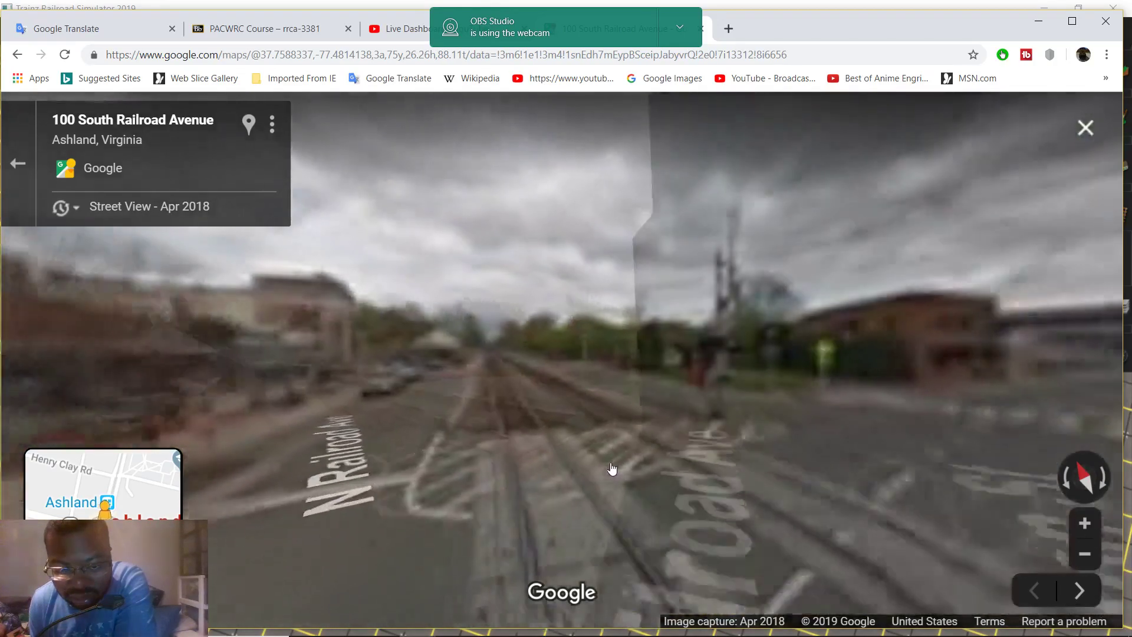
scroll(566, 477, up, 5)
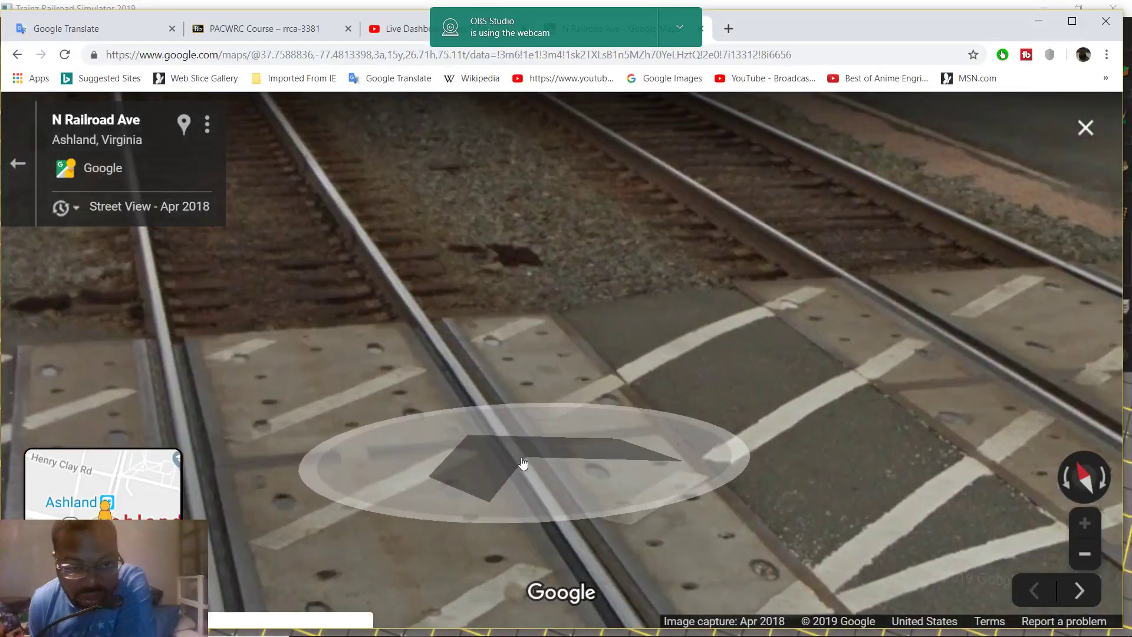
drag(518, 462, 596, 126)
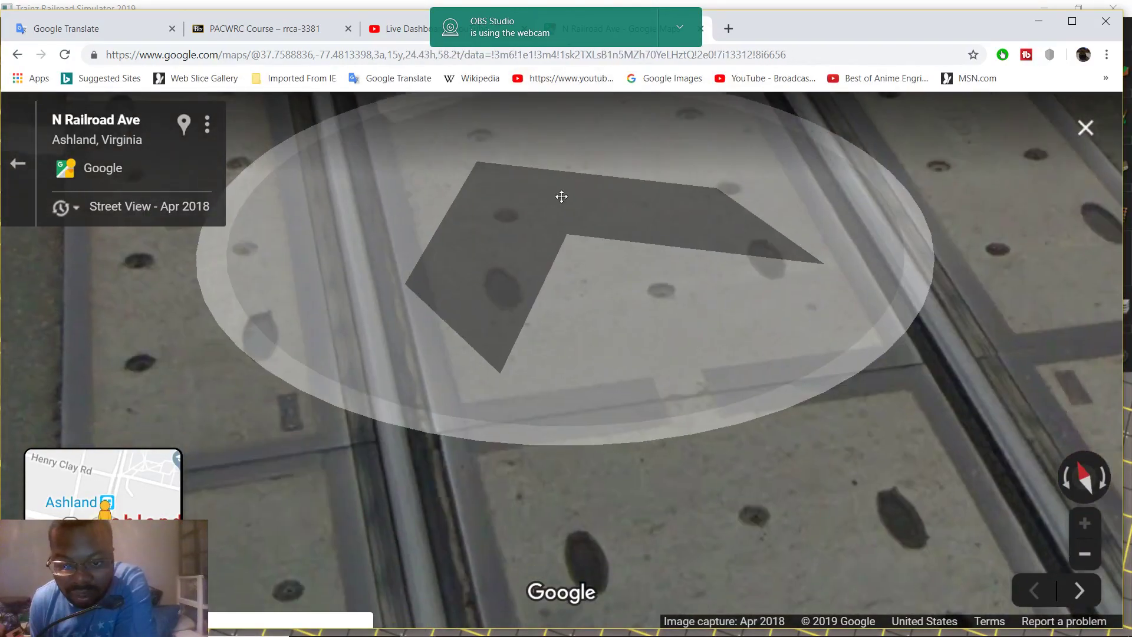
drag(561, 196, 513, 126)
drag(558, 303, 701, 483)
scroll(701, 483, down, 5)
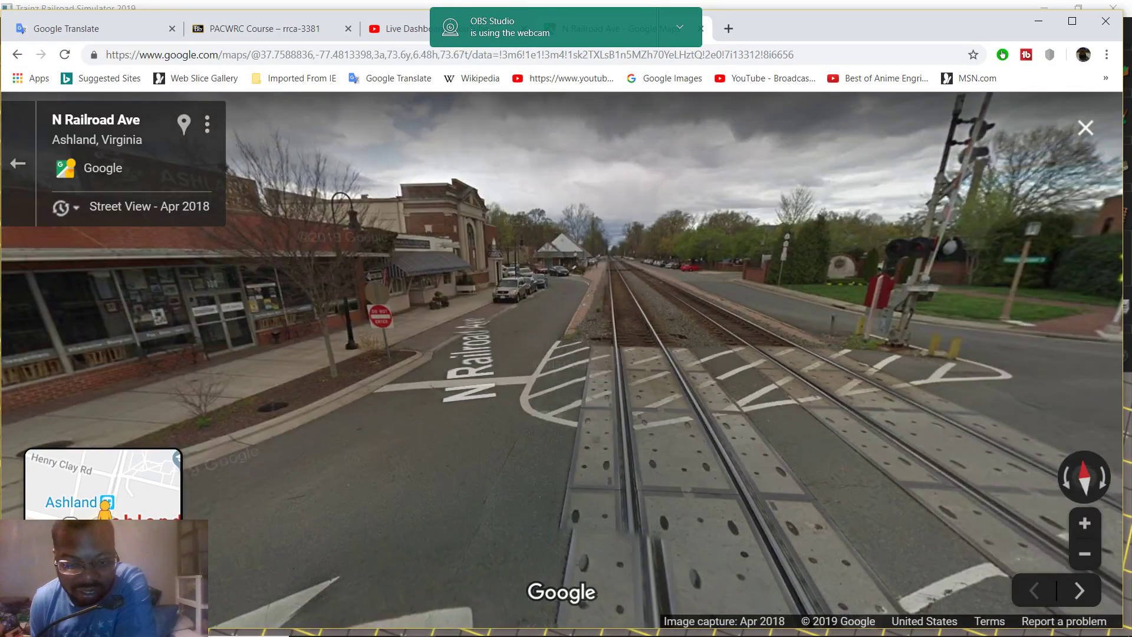
Leave Street View and frame the England St crossing on the satellite map
mouse_move(532, 632)
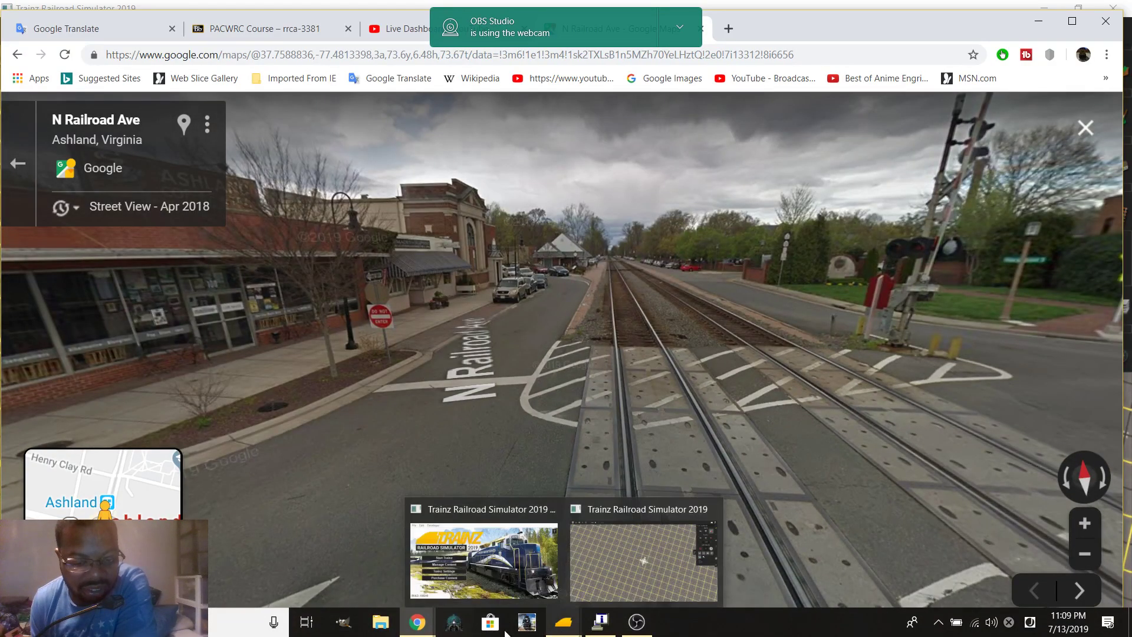
click(18, 163)
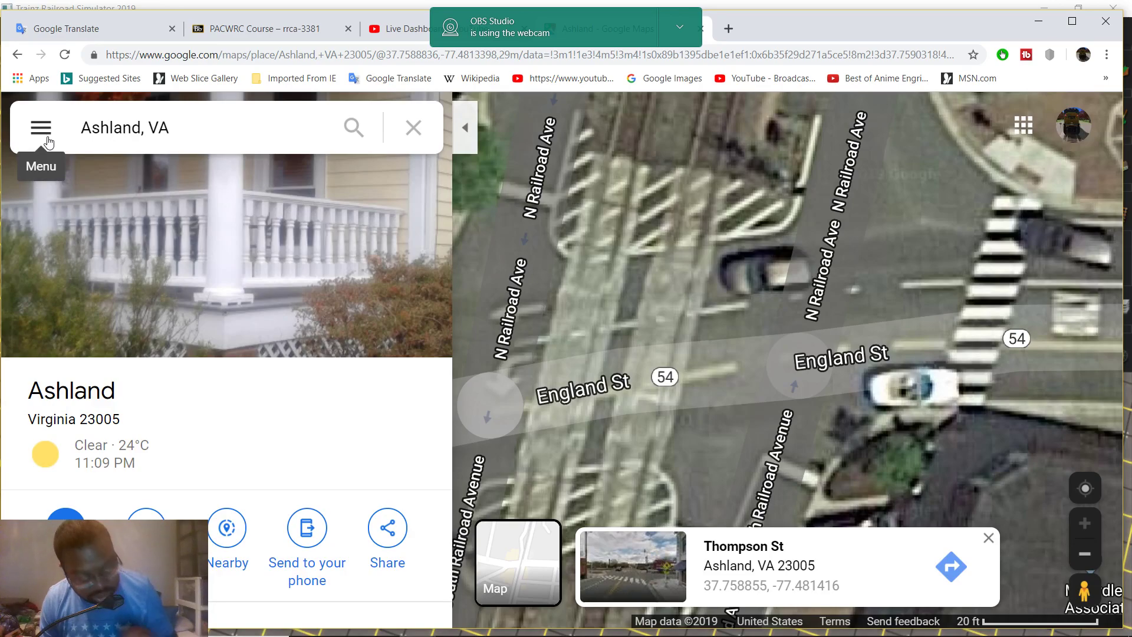
scroll(177, 265, down, 1)
drag(766, 448, 673, 325)
scroll(791, 249, down, 1)
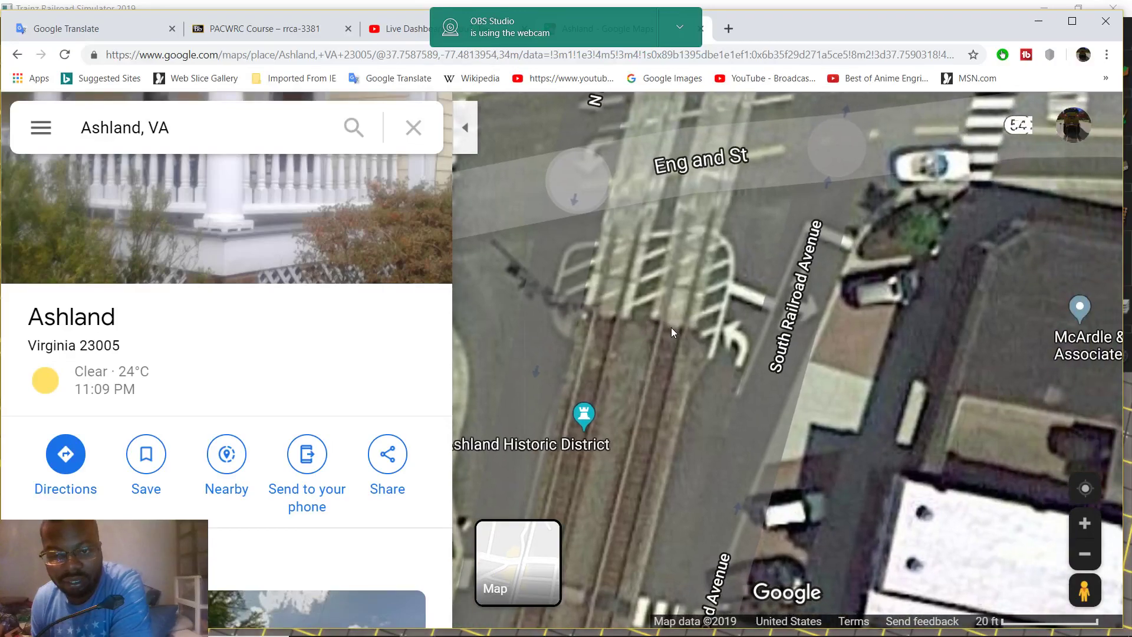
Measure the crossing along the tracks as 73.13 ft, removing the extra point
right_click(674, 327)
click(722, 586)
drag(682, 196, 680, 412)
click(662, 190)
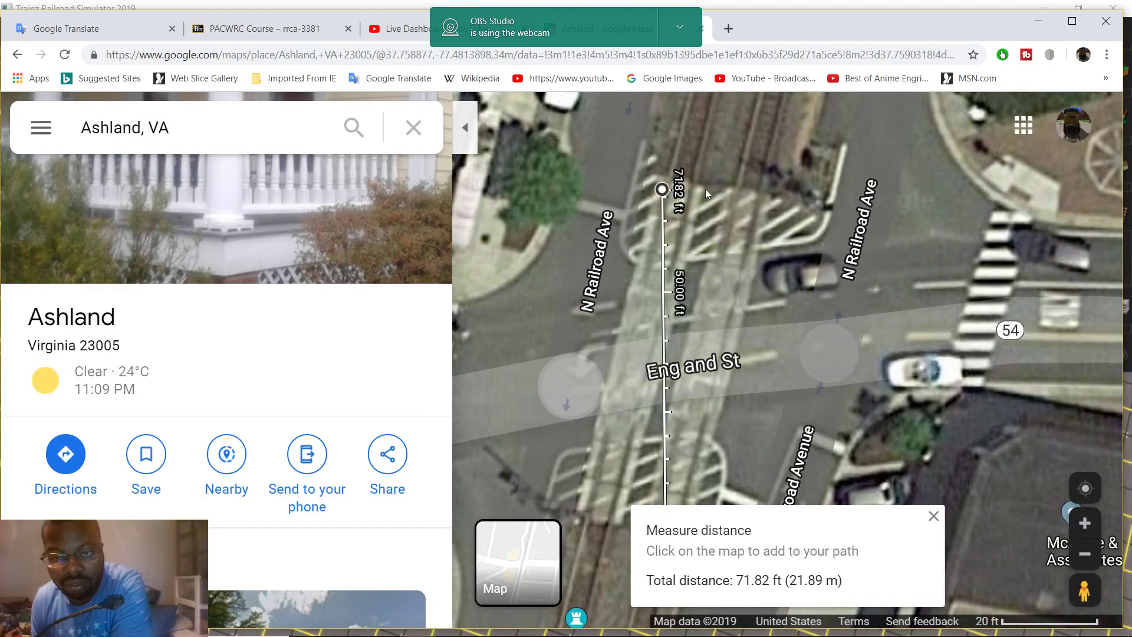
click(749, 186)
drag(725, 238, 762, 171)
scroll(766, 265, down, 1)
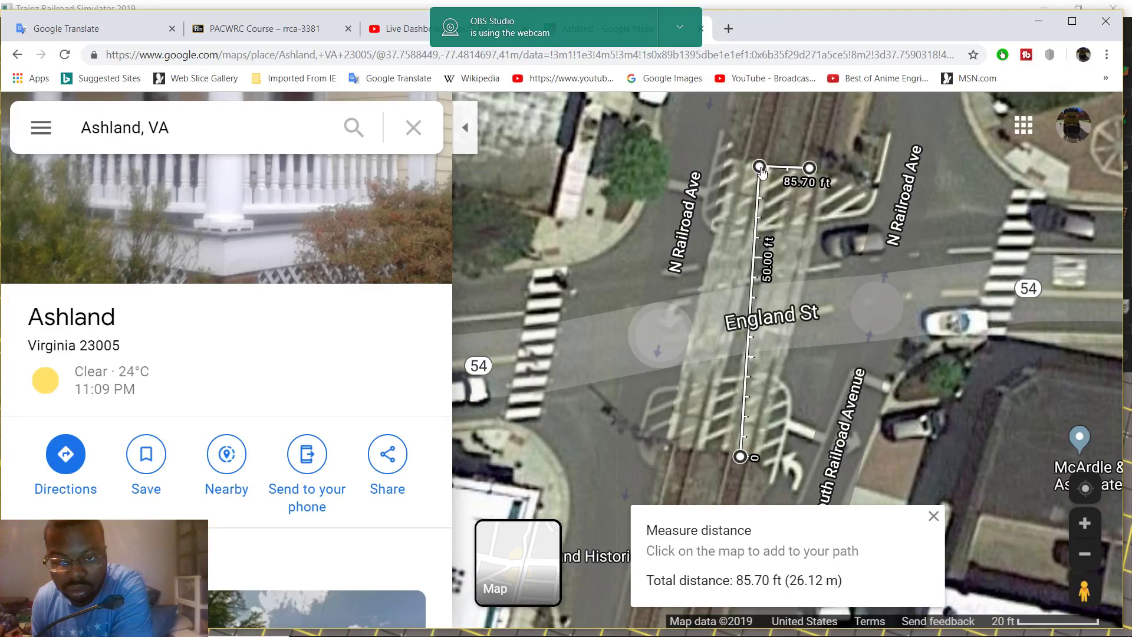
click(809, 168)
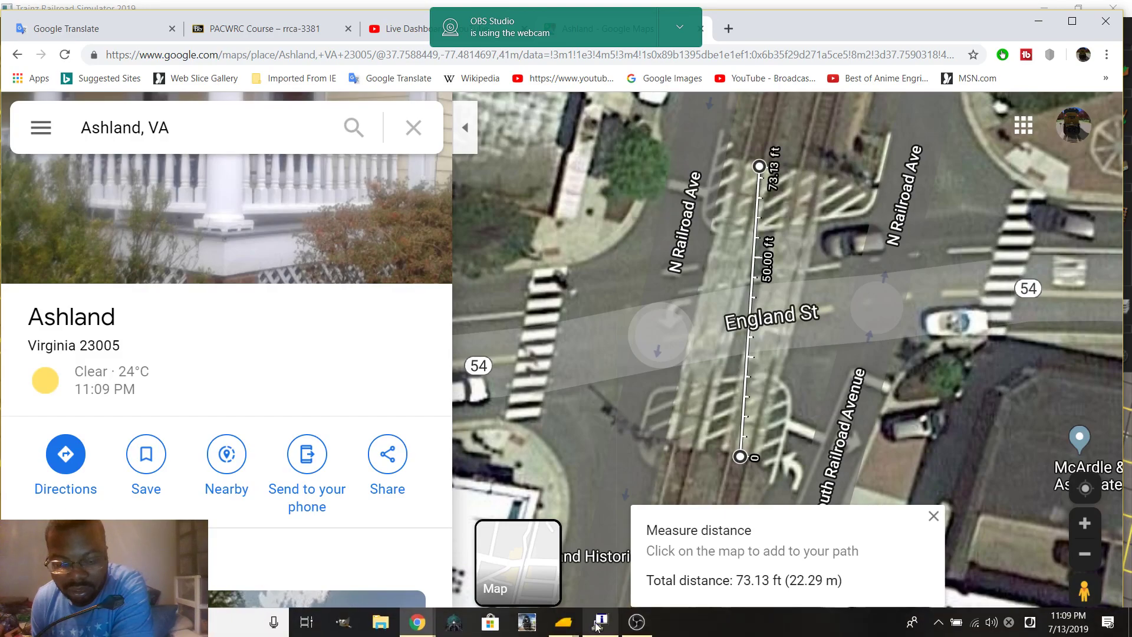
In Trainz, drag out a 73.1-foot ruler from the grid crossing
mouse_move(570, 631)
click(583, 602)
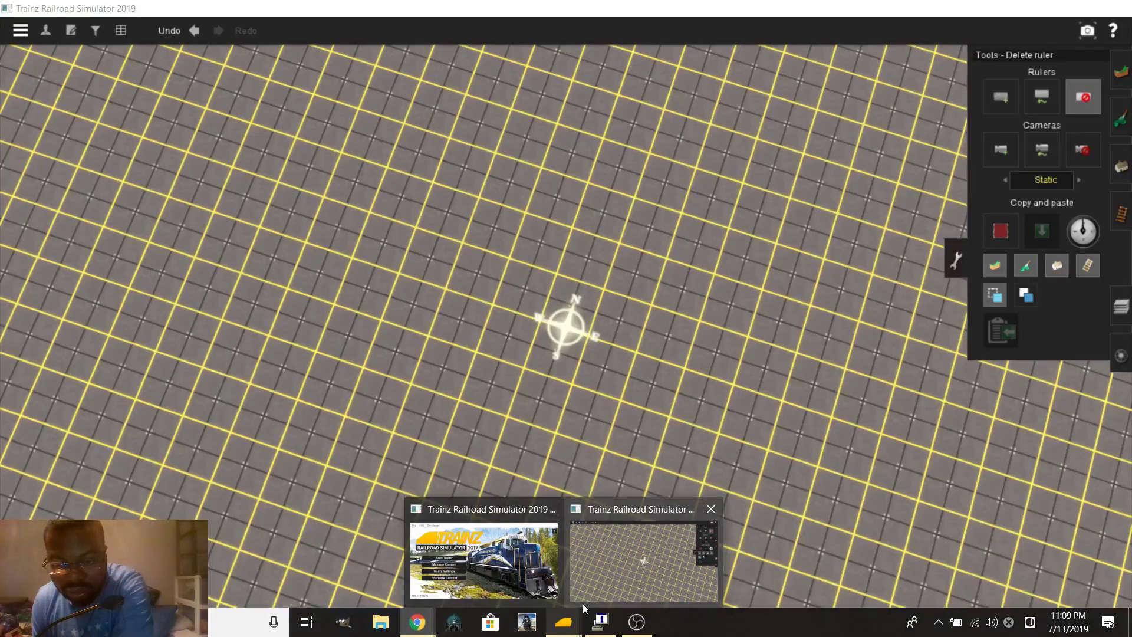
click(1000, 97)
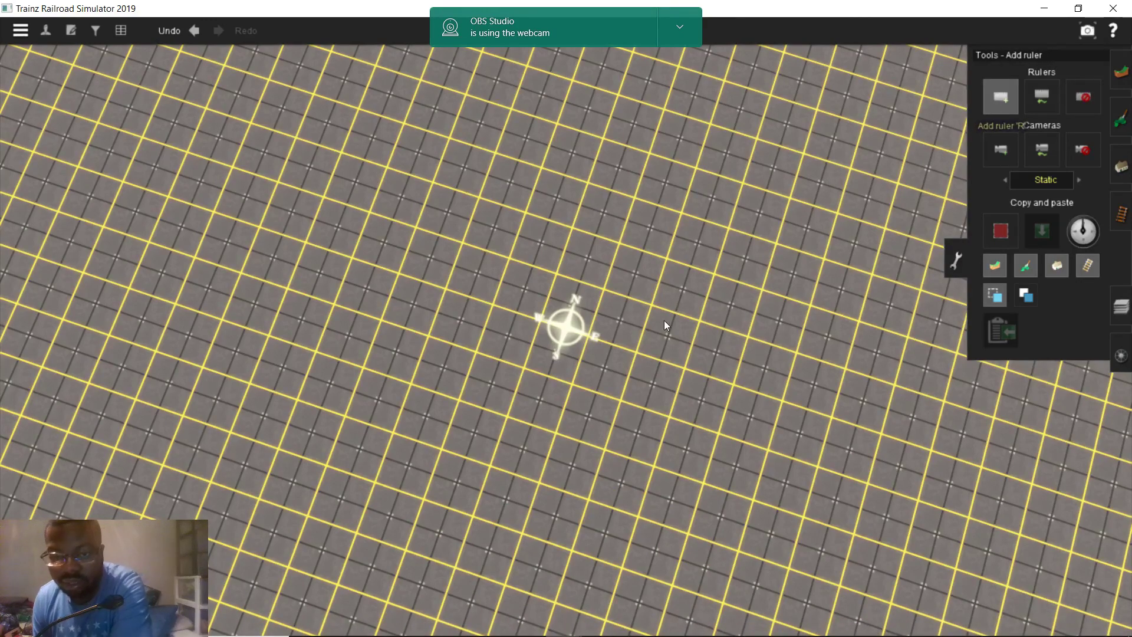
scroll(572, 369, up, 3)
scroll(530, 361, up, 5)
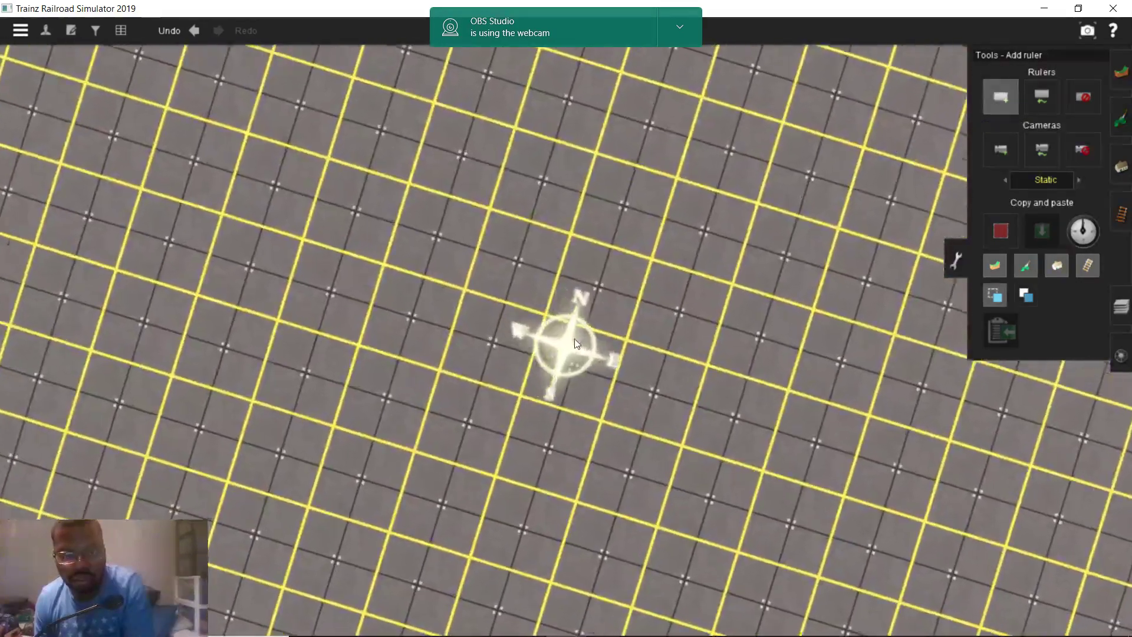
scroll(561, 314, up, 5)
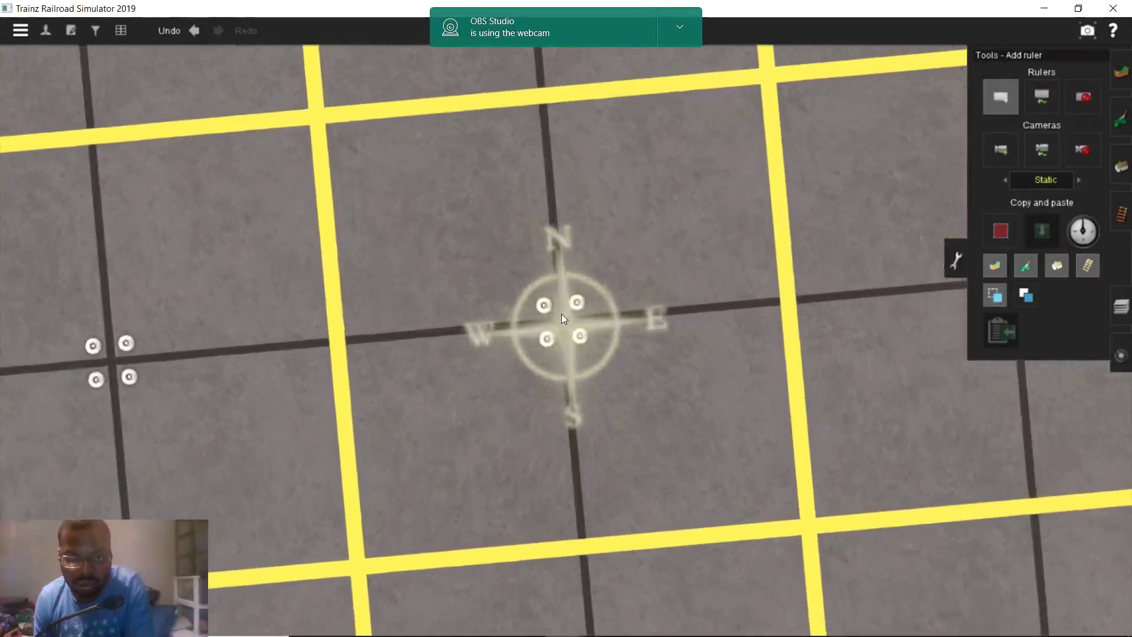
drag(564, 320, 585, 272)
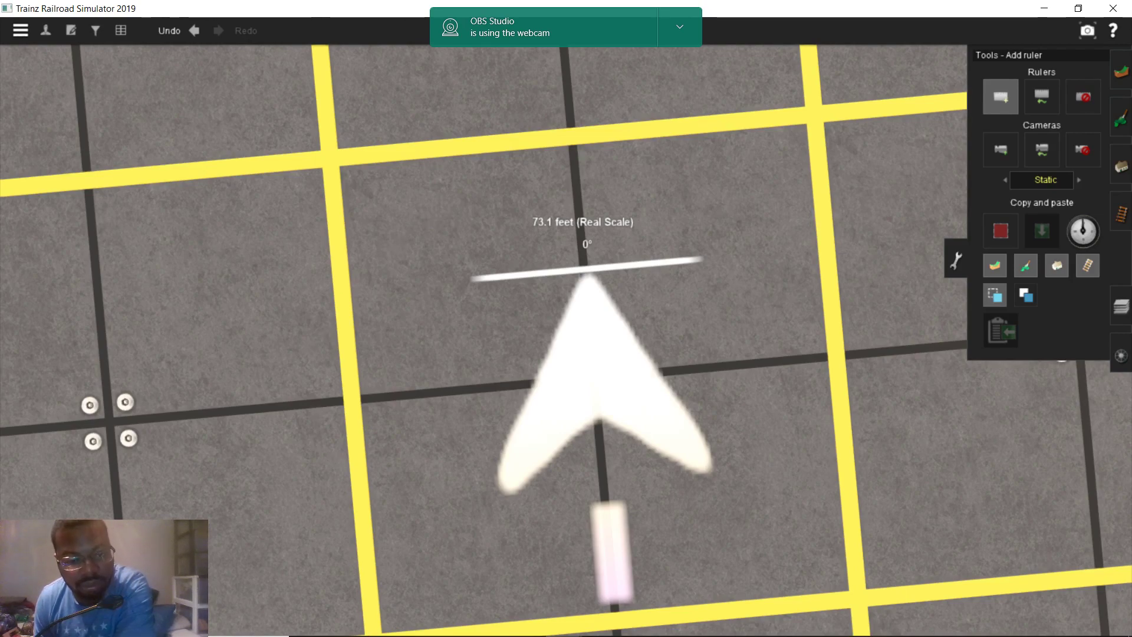
Bring the Ashland Google Maps window back to the front
mouse_move(379, 629)
mouse_move(426, 629)
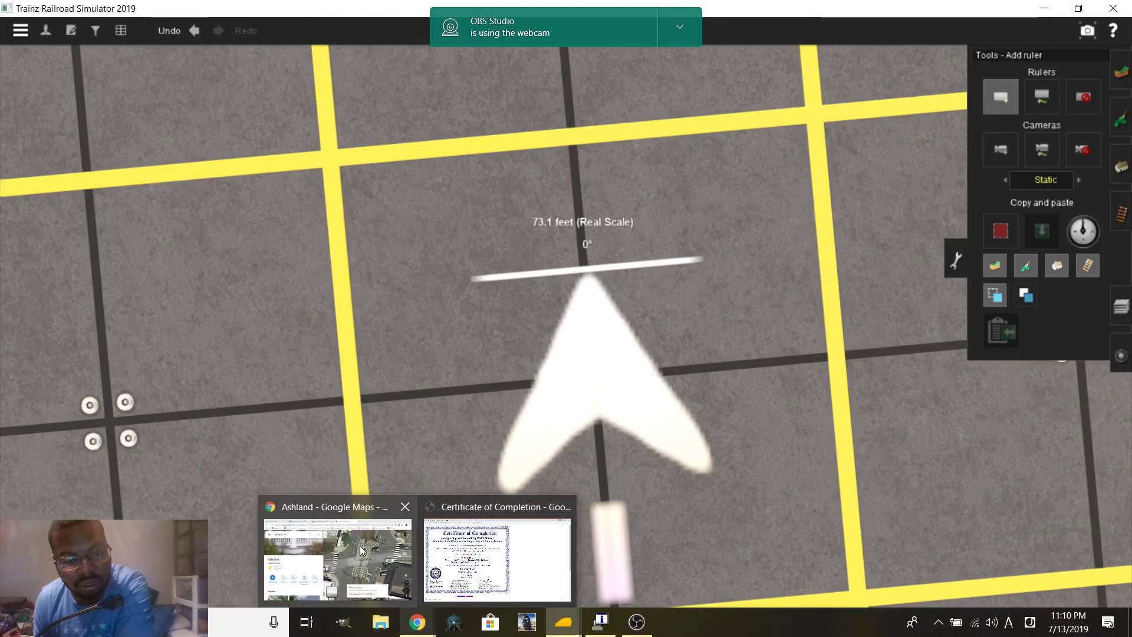
click(339, 554)
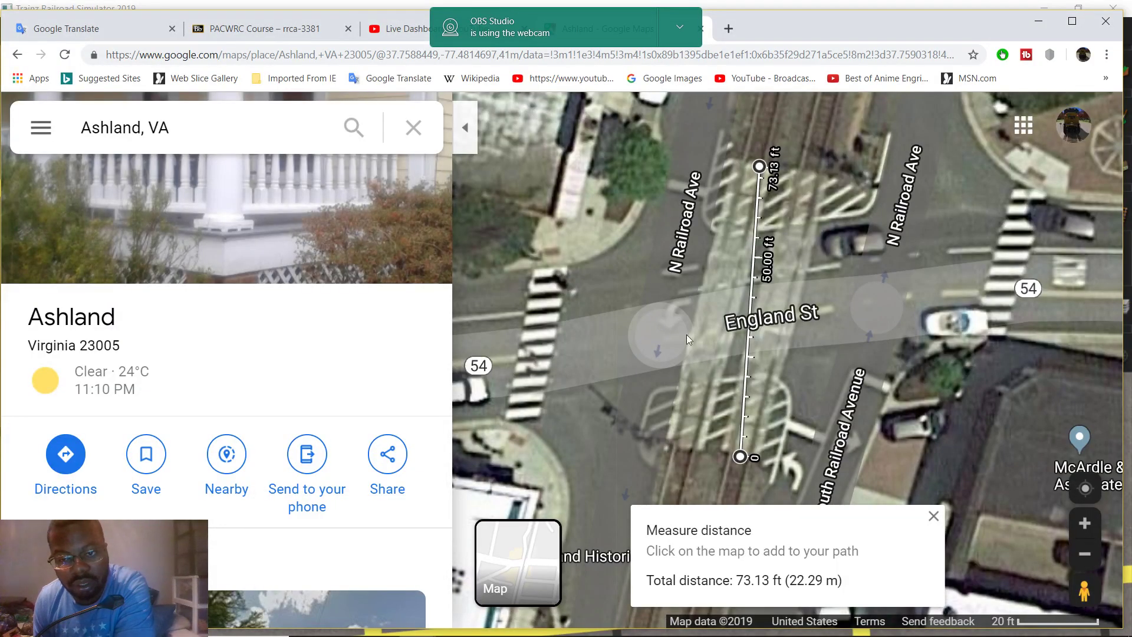
Move the measure end across the crossing to read 11.93 ft, then return to Trainz
drag(741, 456, 808, 167)
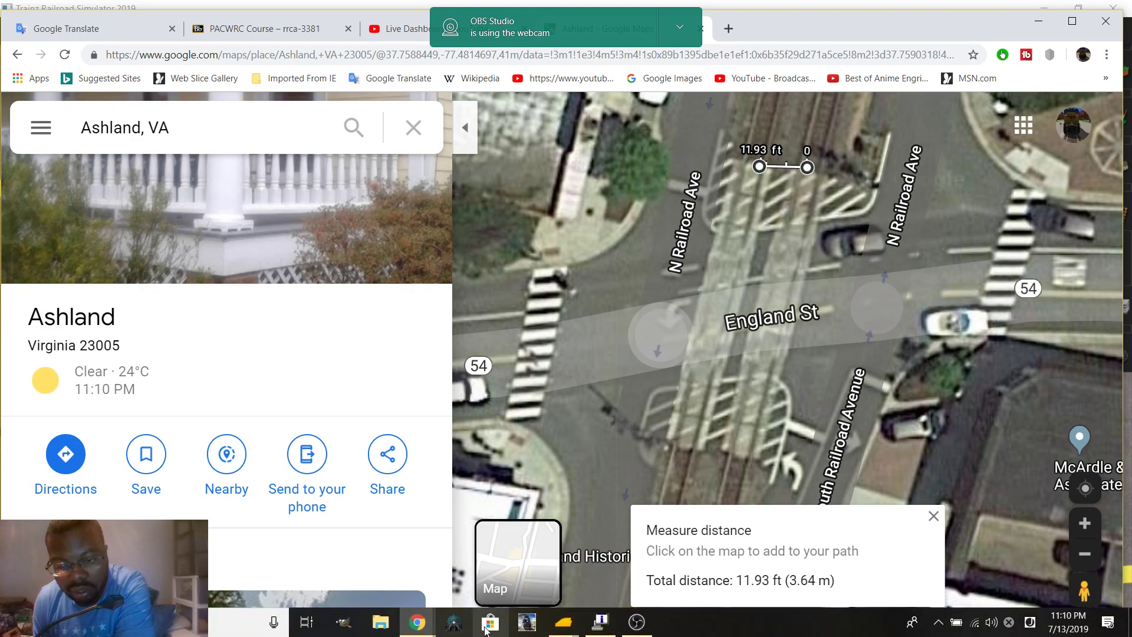
mouse_move(565, 625)
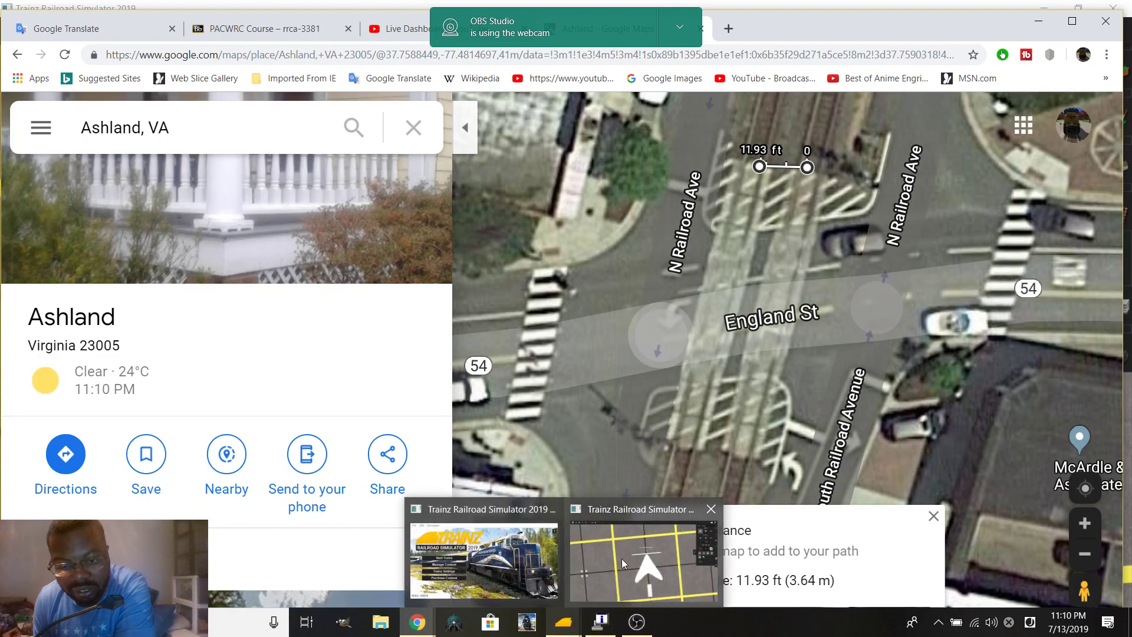
click(621, 583)
Add a second 11.9-foot ruler at 90° to the first, then ready the track search field
right_click(536, 340)
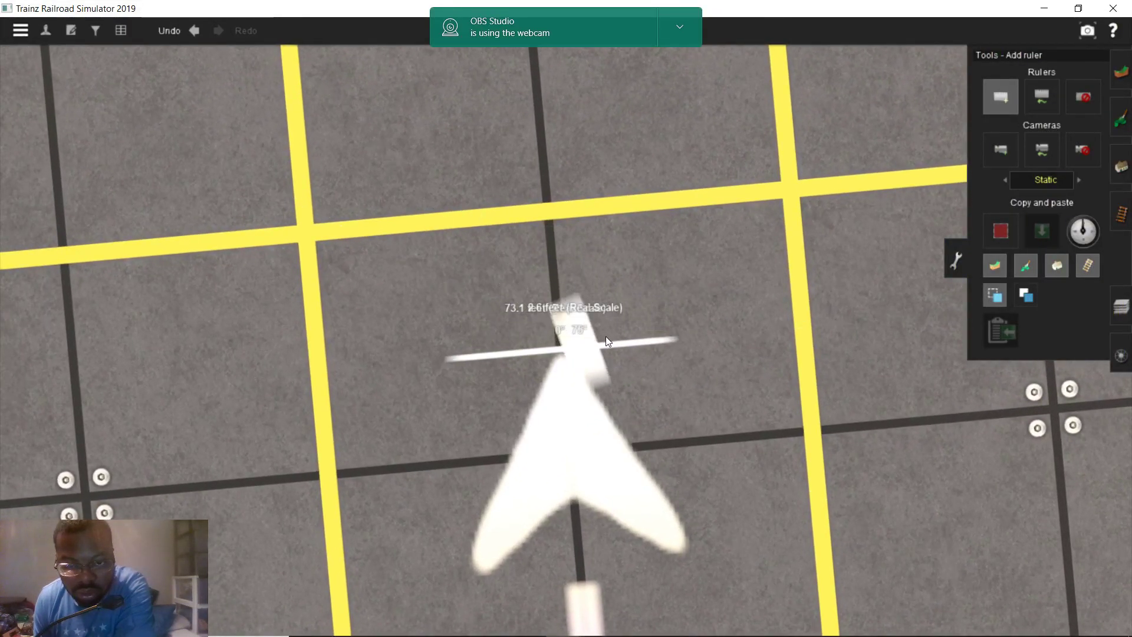
right_click(606, 336)
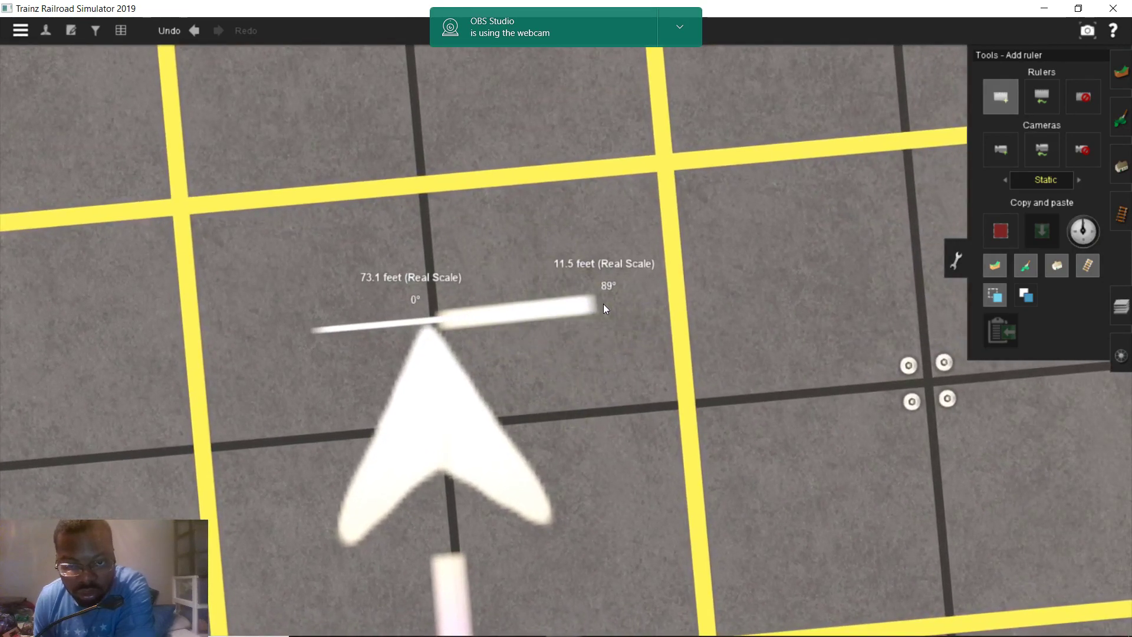
click(612, 307)
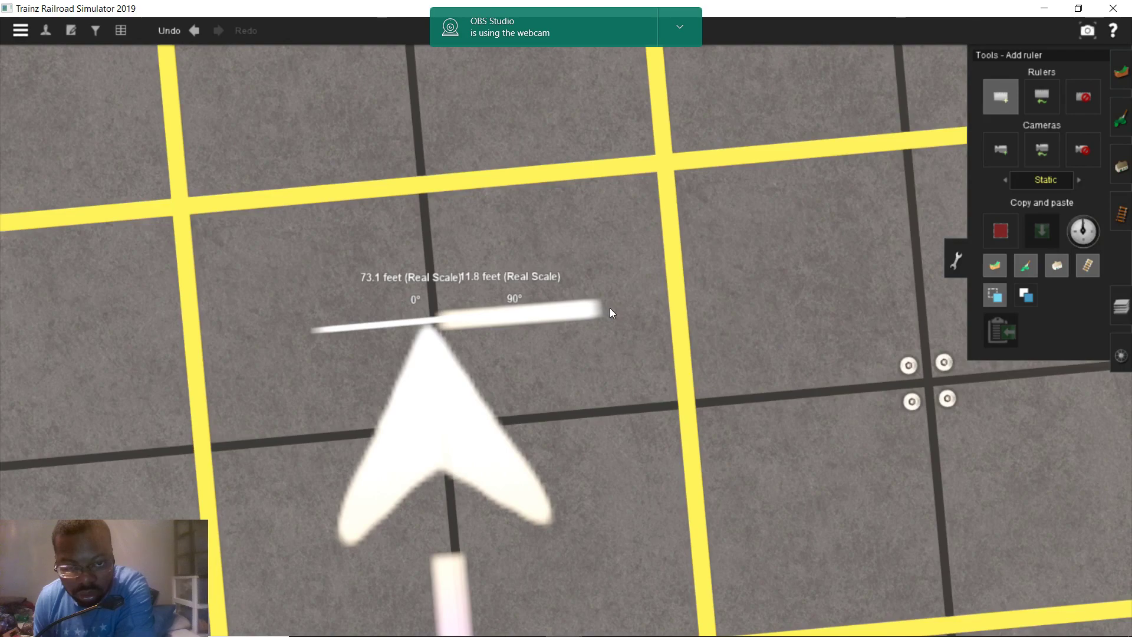
scroll(551, 387, down, 8)
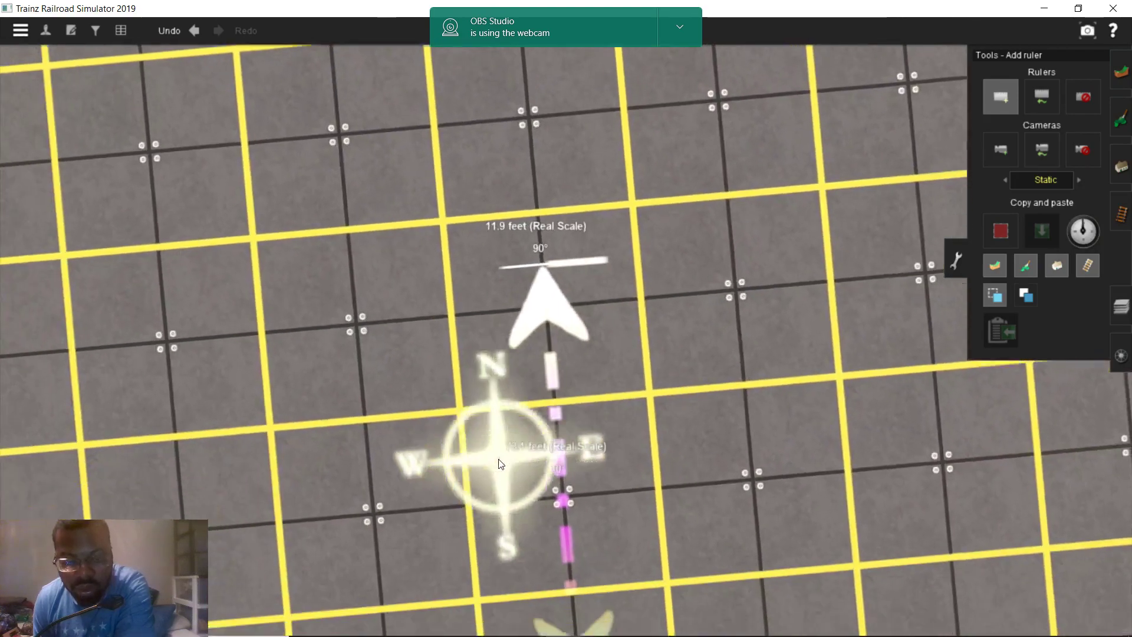
click(1118, 213)
click(1013, 111)
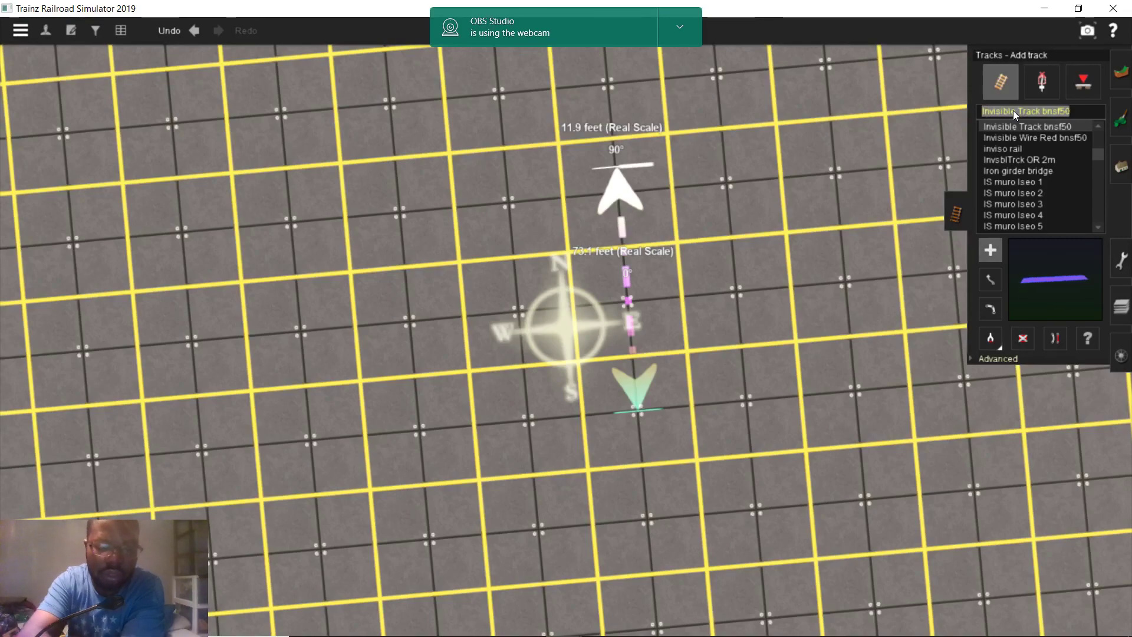
Search 'asph' and lay an Asphalt and Concrete Railroad Crossing along the 73.1-foot ruler
text(asph)
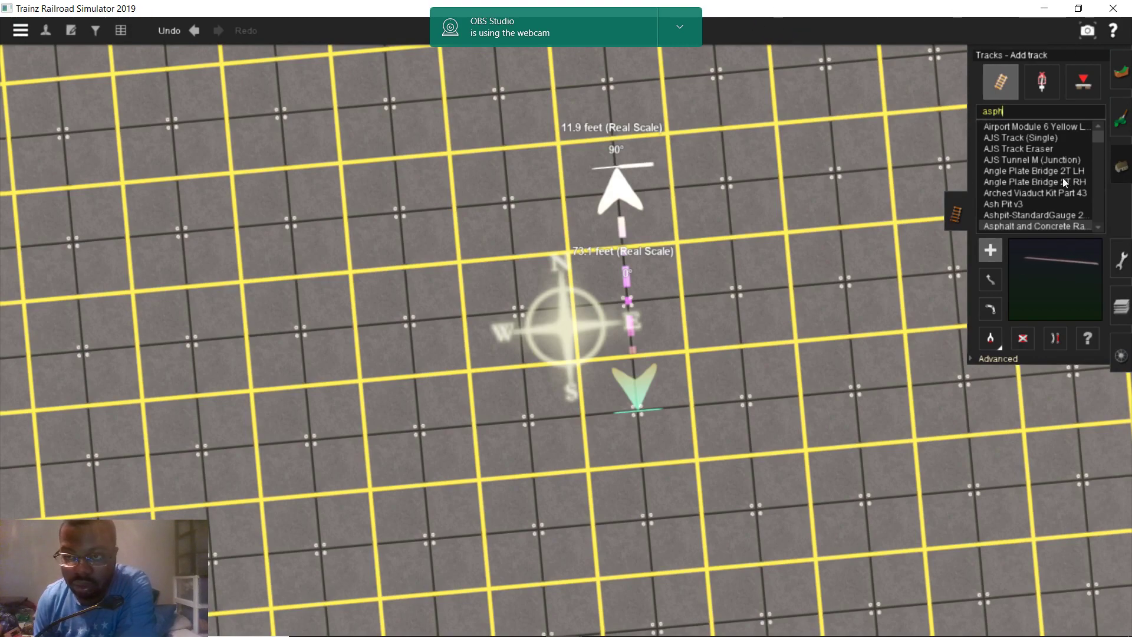
click(1052, 191)
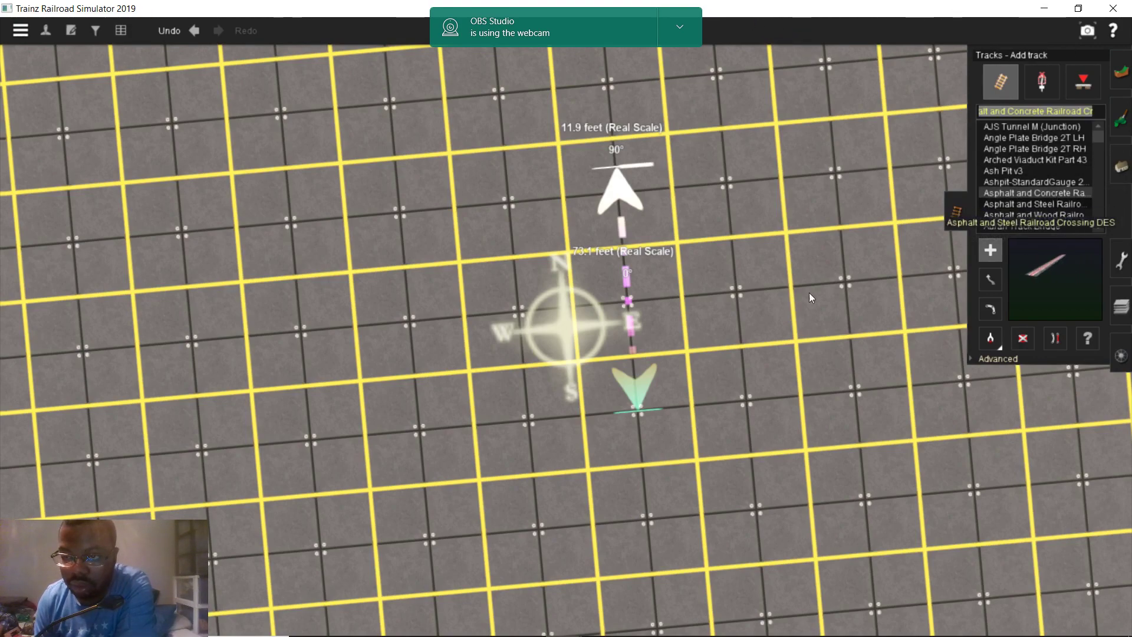
scroll(671, 388, up, 3)
scroll(547, 383, up, 5)
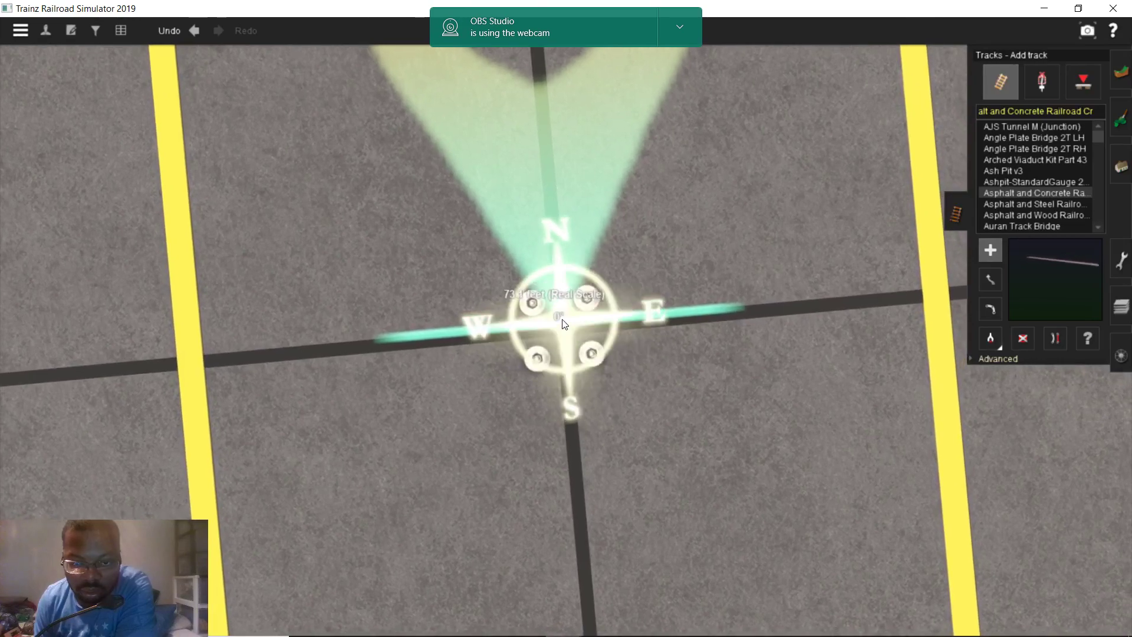
click(570, 335)
scroll(568, 330, down, 3)
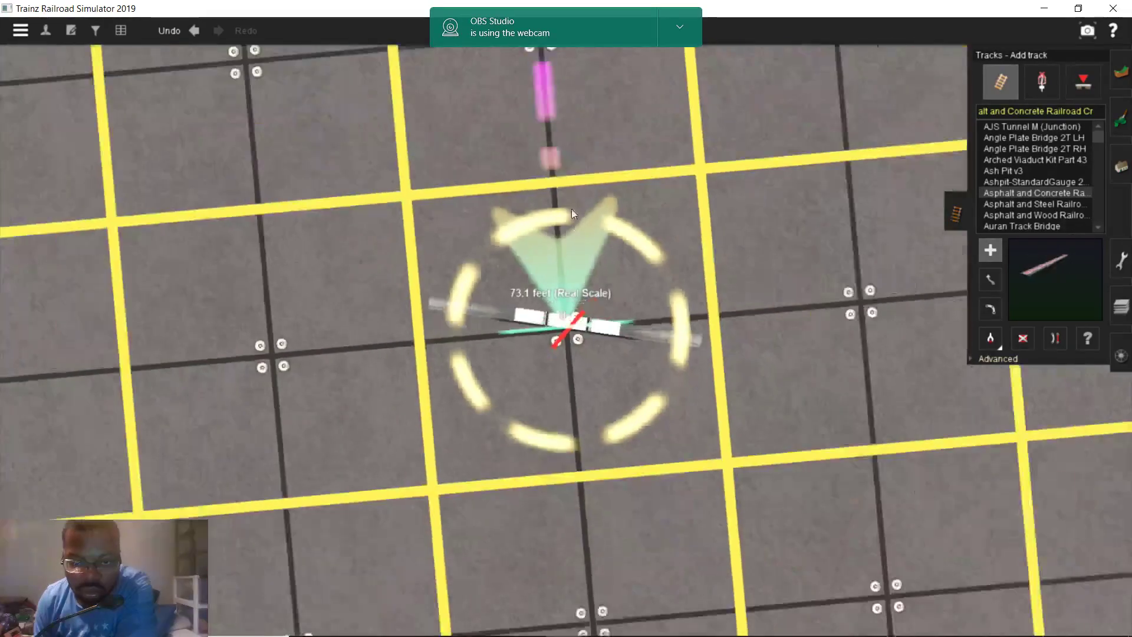
scroll(565, 256, up, 5)
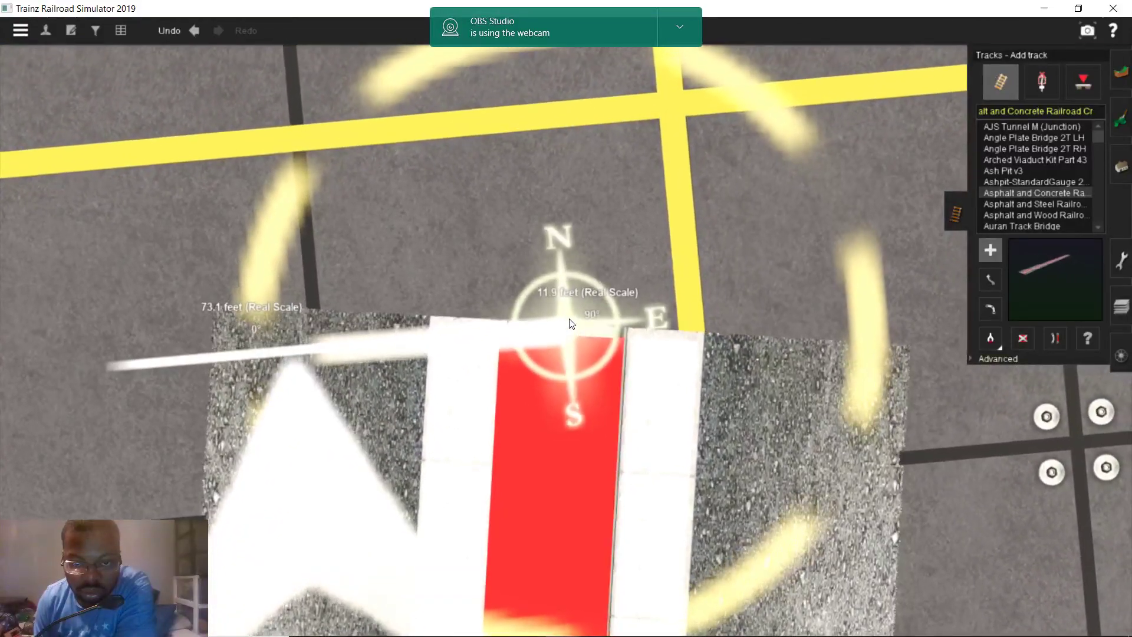
scroll(567, 329, down, 5)
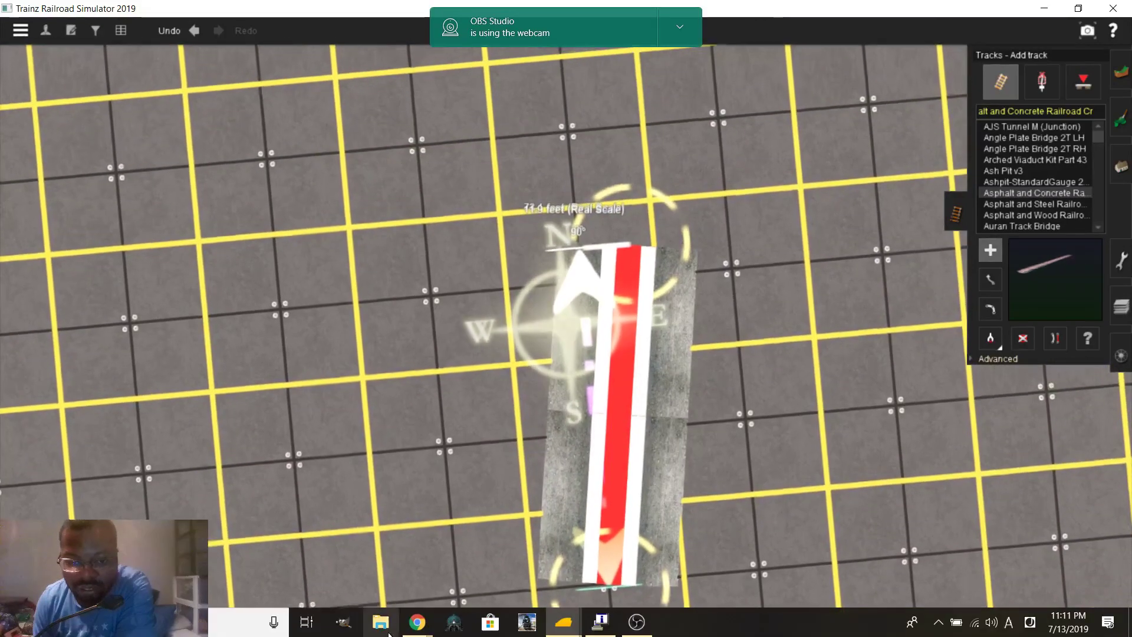
mouse_move(417, 625)
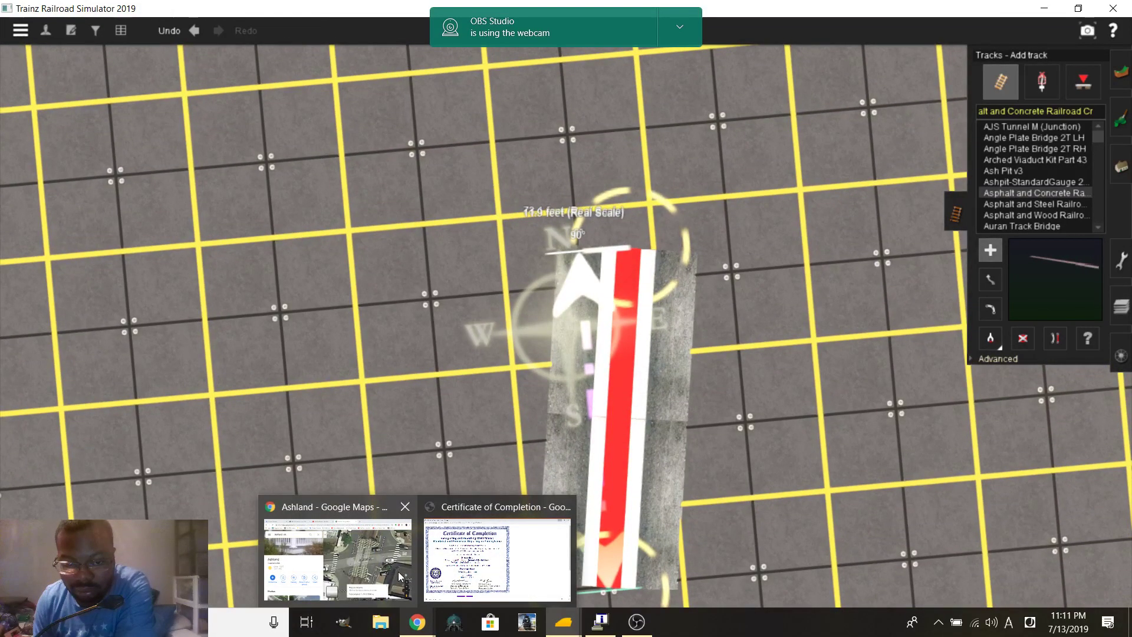
click(398, 570)
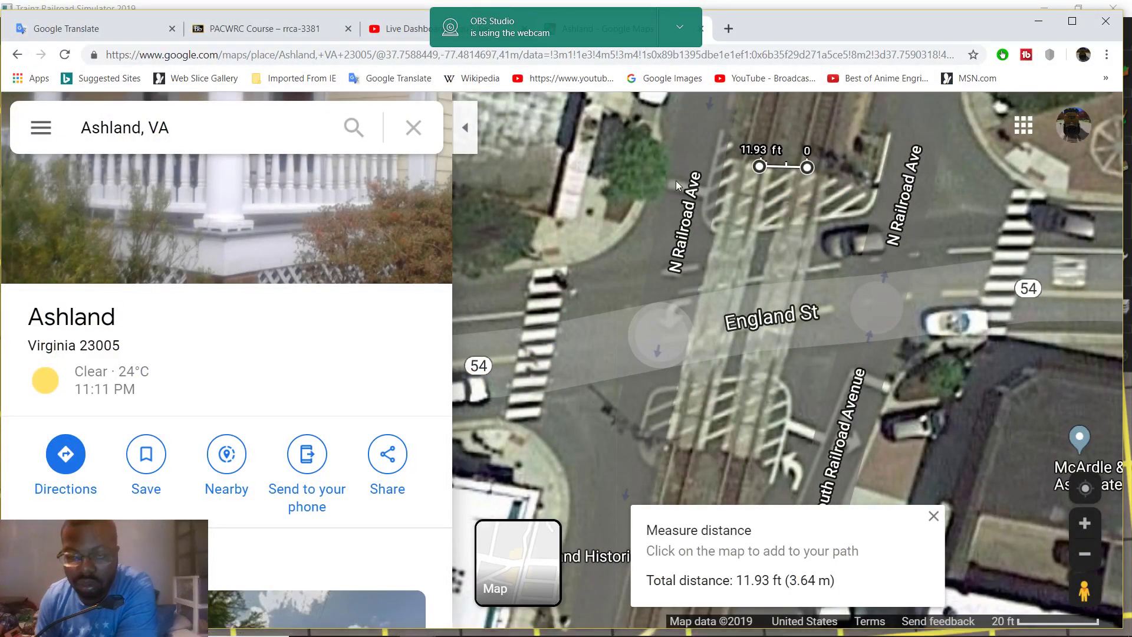
Adjust the Google Maps width measurement to 13.06 ft, then switch back to Trainz
scroll(675, 182, up, 1)
drag(770, 162, 703, 252)
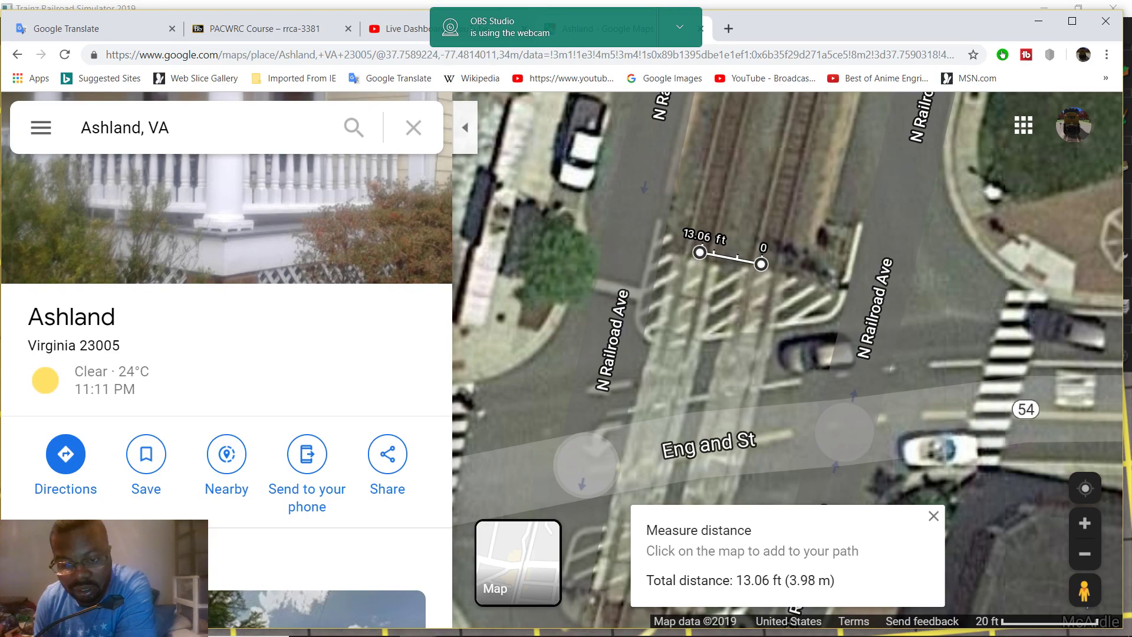
mouse_move(470, 626)
mouse_move(570, 631)
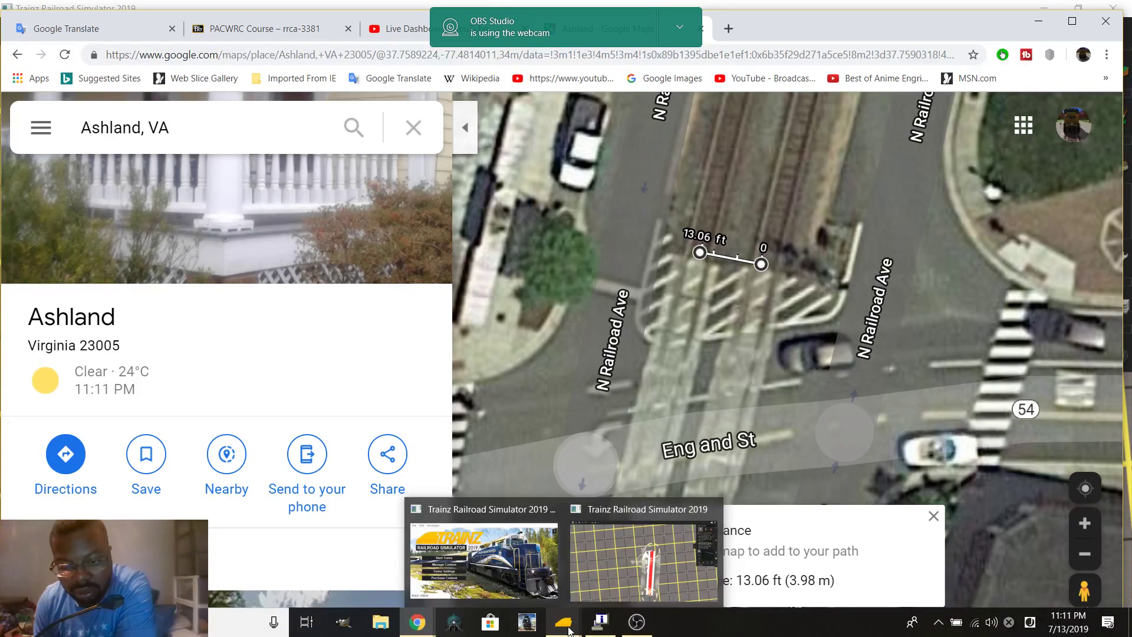
click(644, 560)
Delete the 11.9 ft and 73.1 ft rulers near the crossing piece
scroll(652, 352, up, 6)
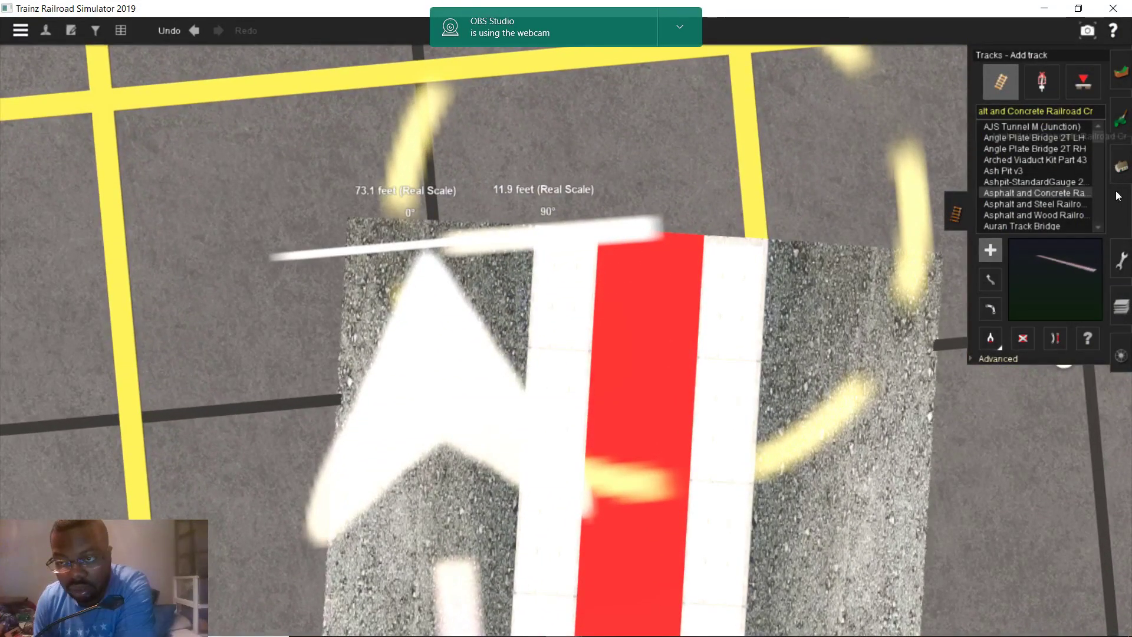
click(1127, 255)
click(1083, 97)
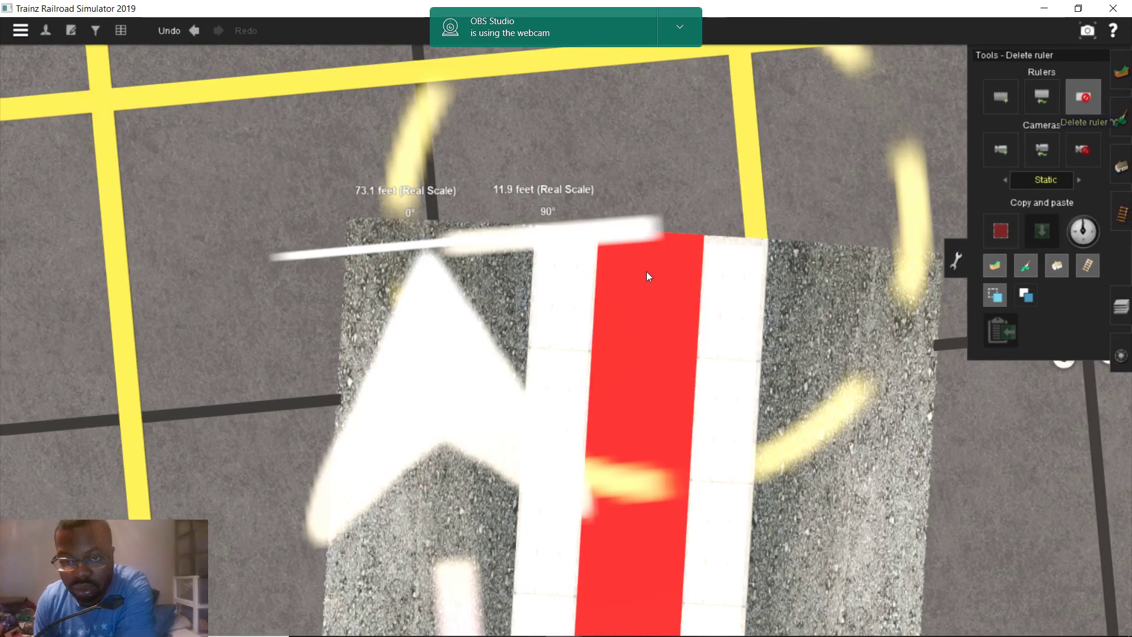
click(649, 230)
click(460, 244)
Drag a new 13.1 ft ruler across the crossing piece, then bring Google Maps back
right_drag(623, 281, 571, 316)
drag(572, 316, 617, 321)
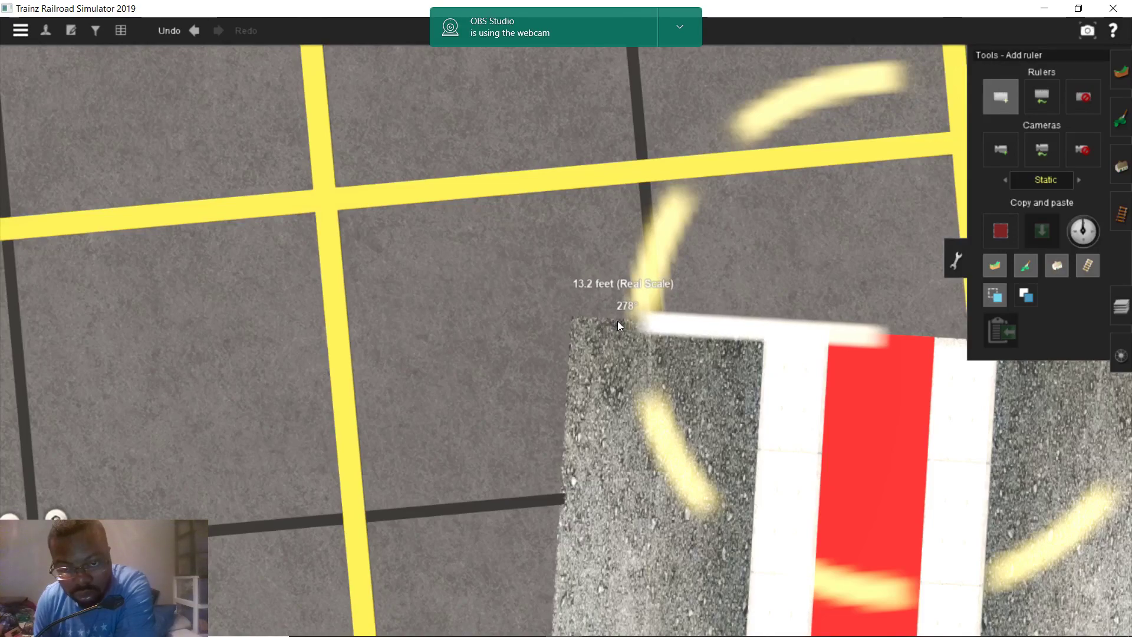
drag(617, 321, 619, 320)
scroll(563, 497, down, 5)
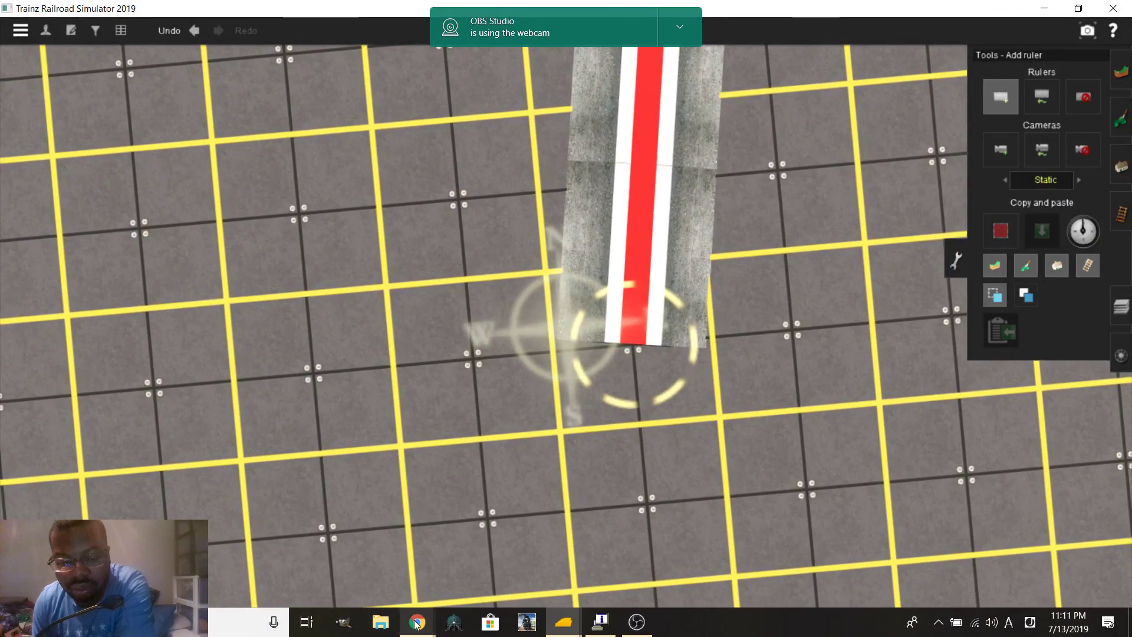
mouse_move(417, 623)
click(358, 551)
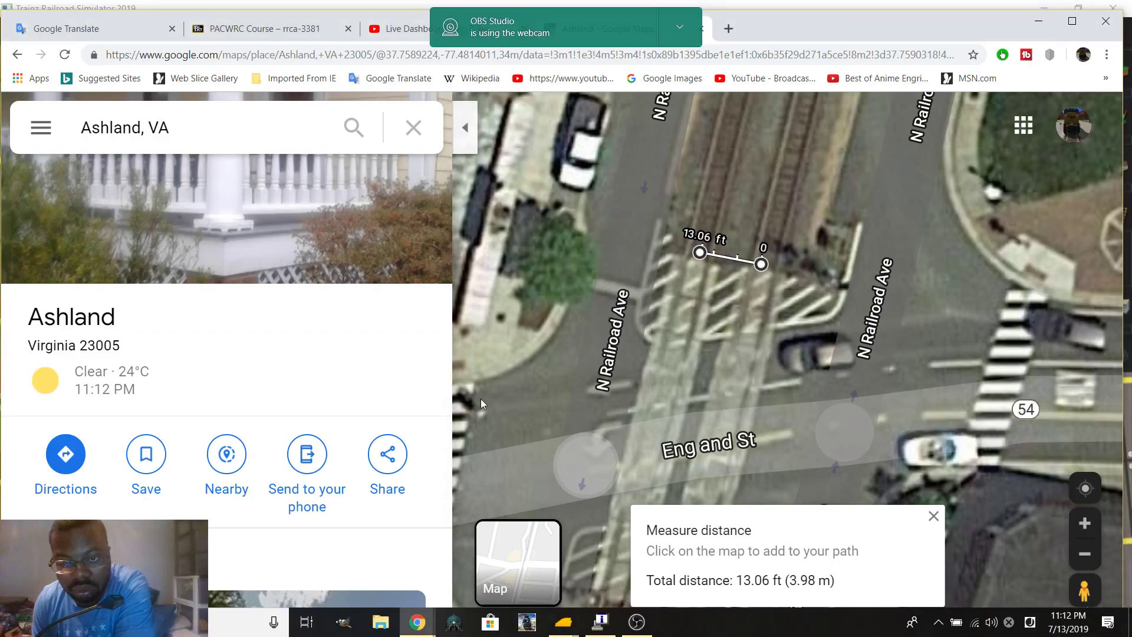
Re-measure the crossing south of England St as 14.10 ft (4.30 m), then return to Trainz
click(933, 517)
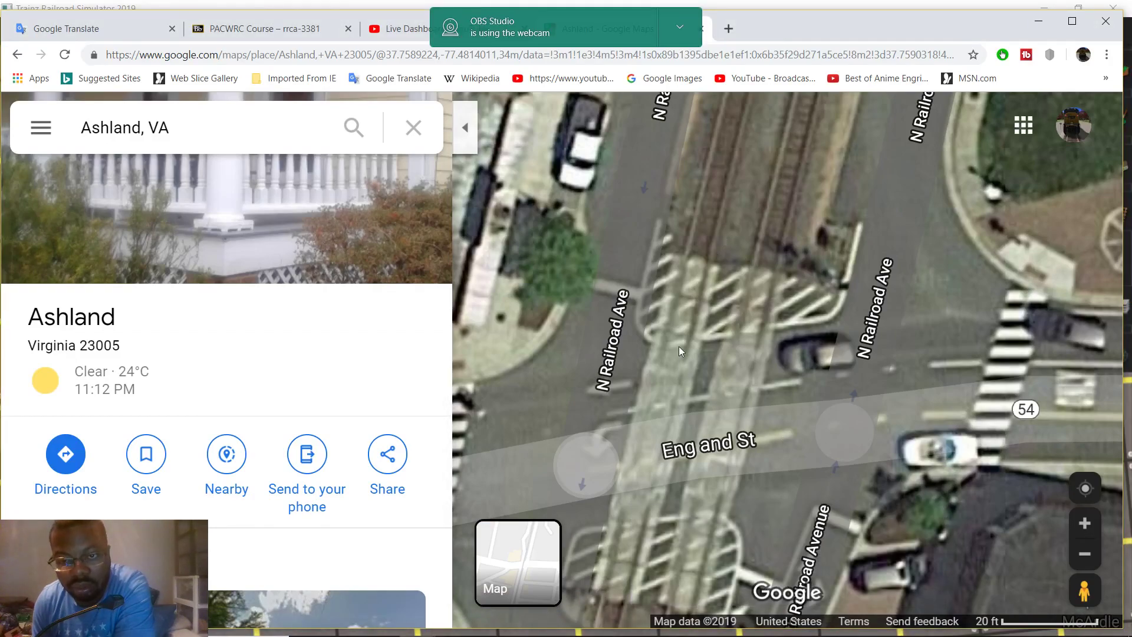
drag(685, 449, 737, 311)
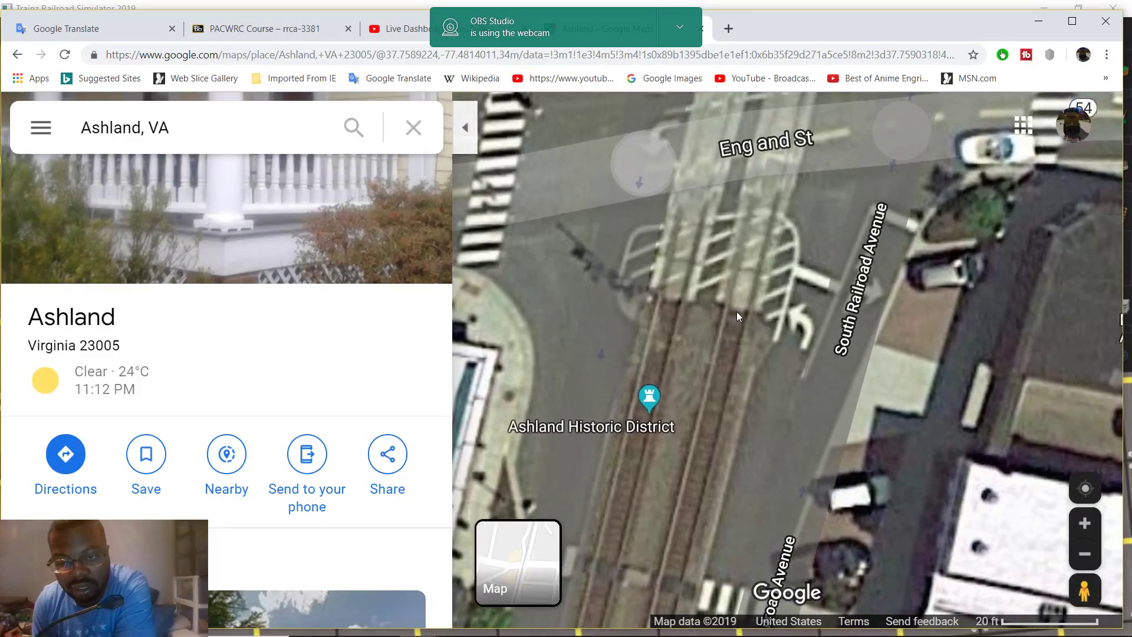
right_click(736, 311)
click(767, 587)
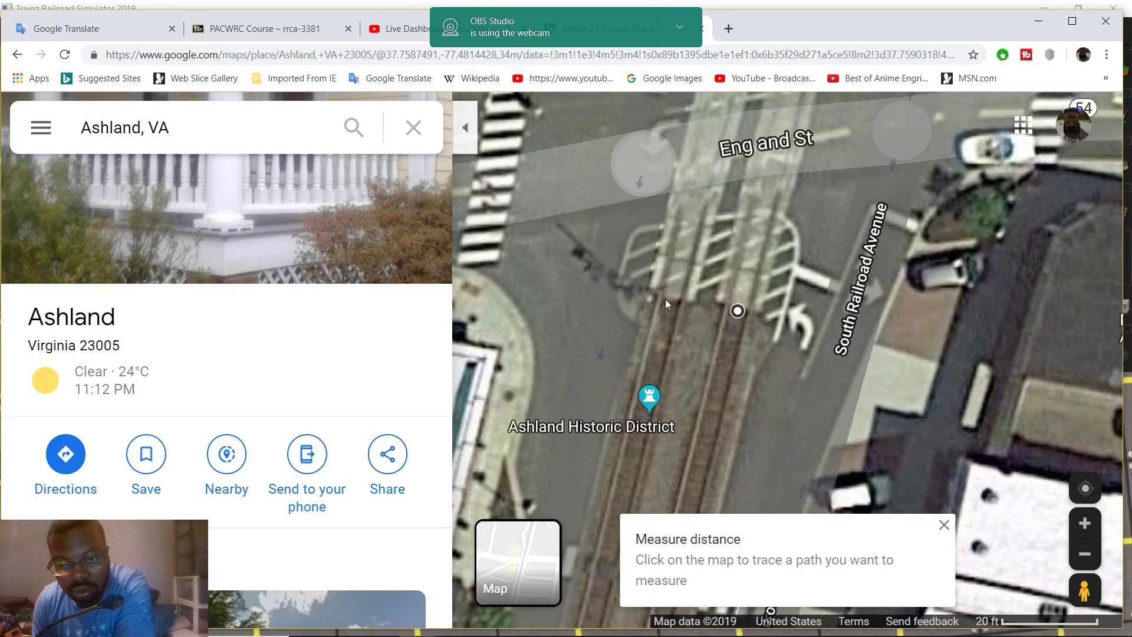
click(669, 301)
drag(668, 303, 671, 303)
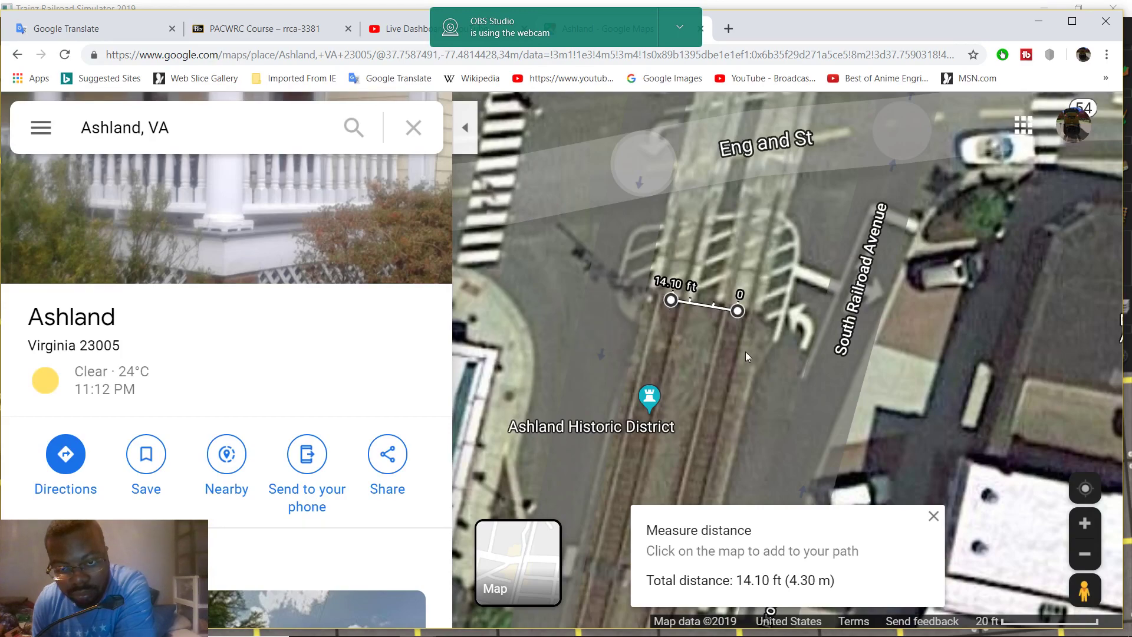
mouse_move(592, 626)
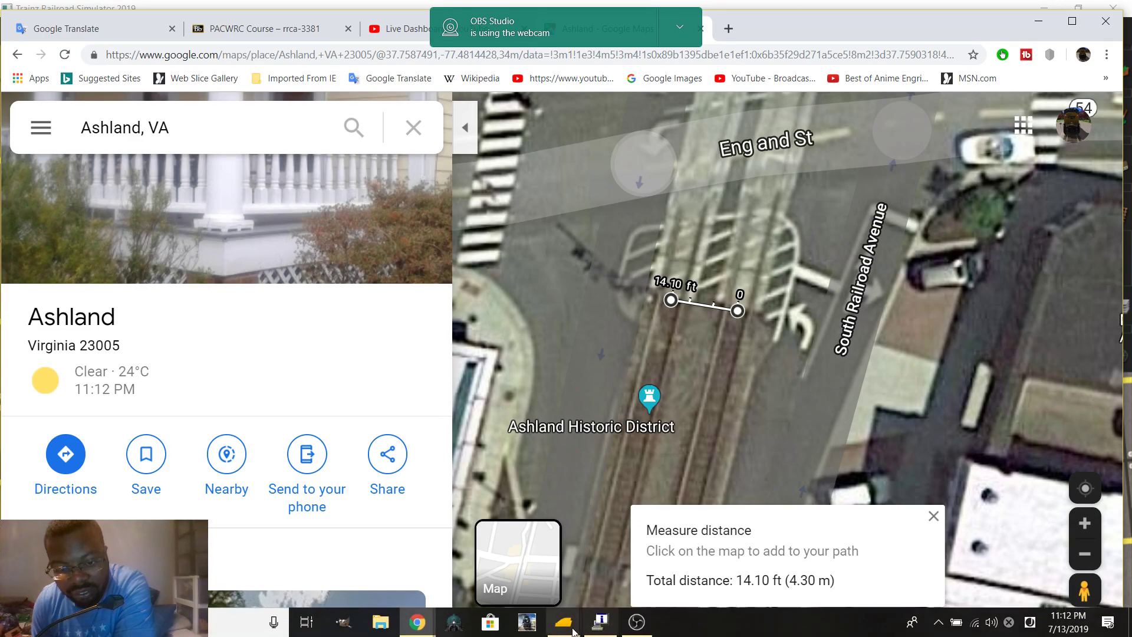
click(622, 555)
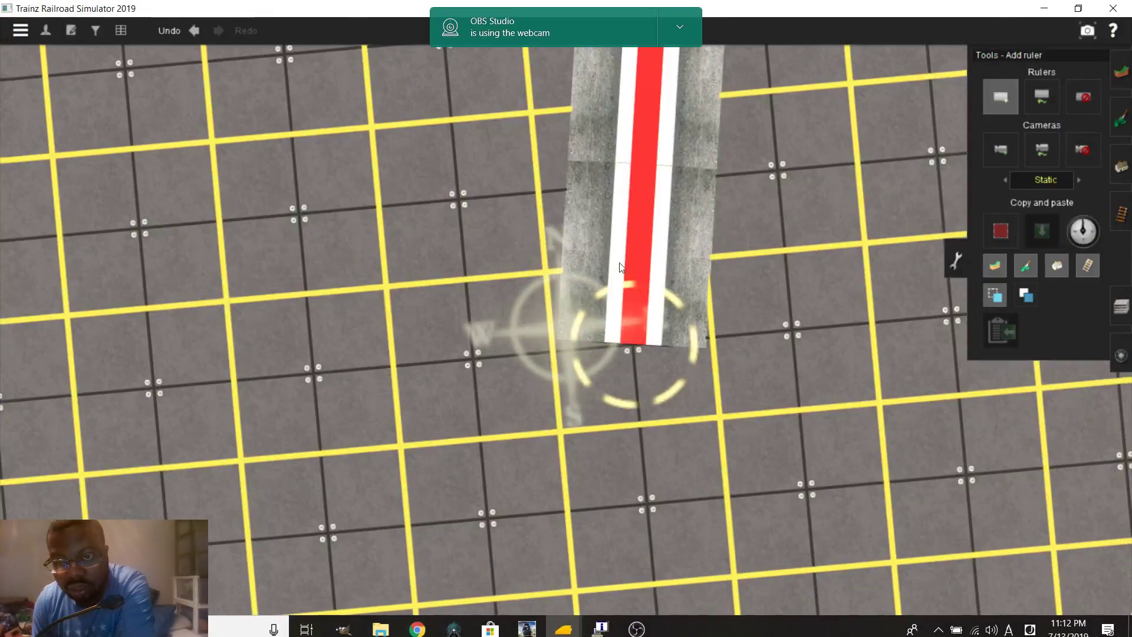
Add a 14.1 ft ruler starting at the first crossing piece's edge
scroll(652, 361, up, 6)
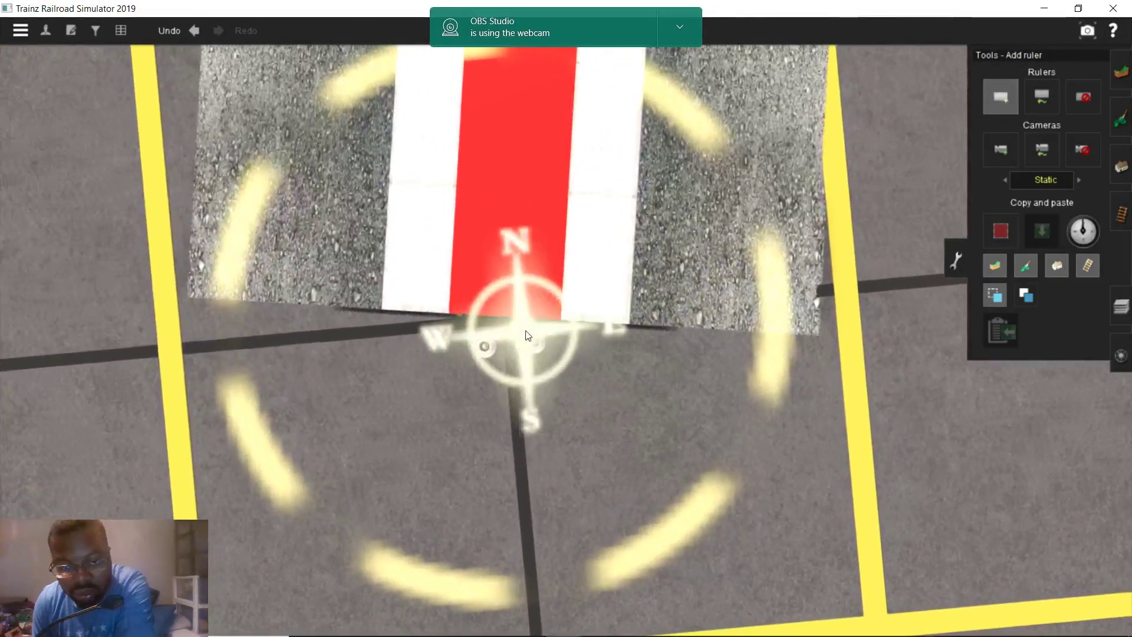
middle_drag(528, 336, 583, 319)
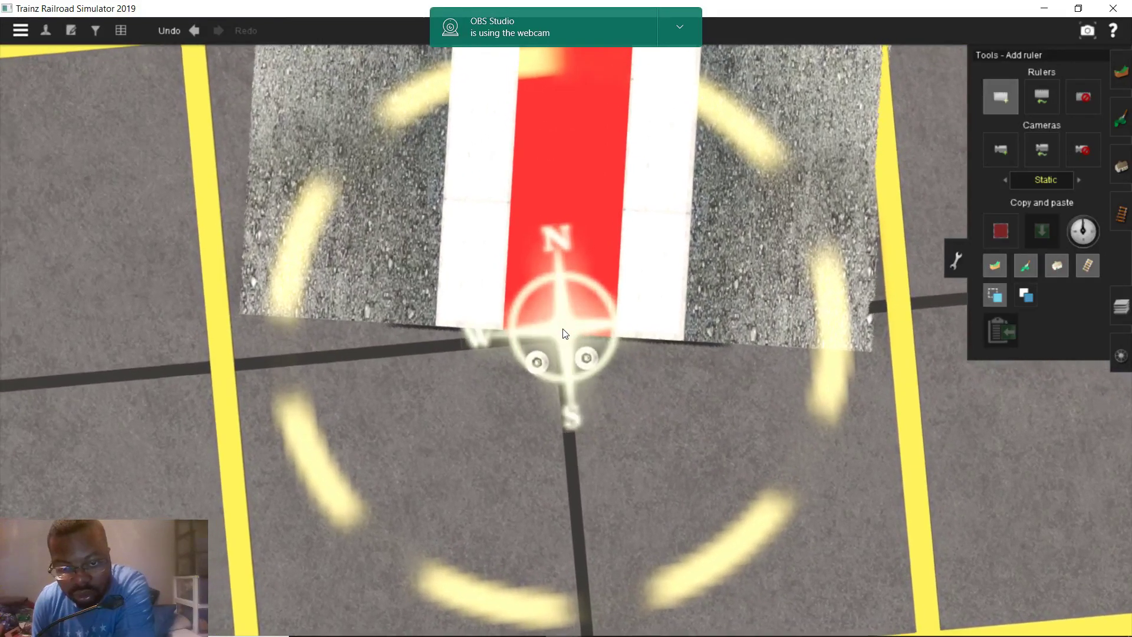
click(564, 330)
key(Left)
key(Left)
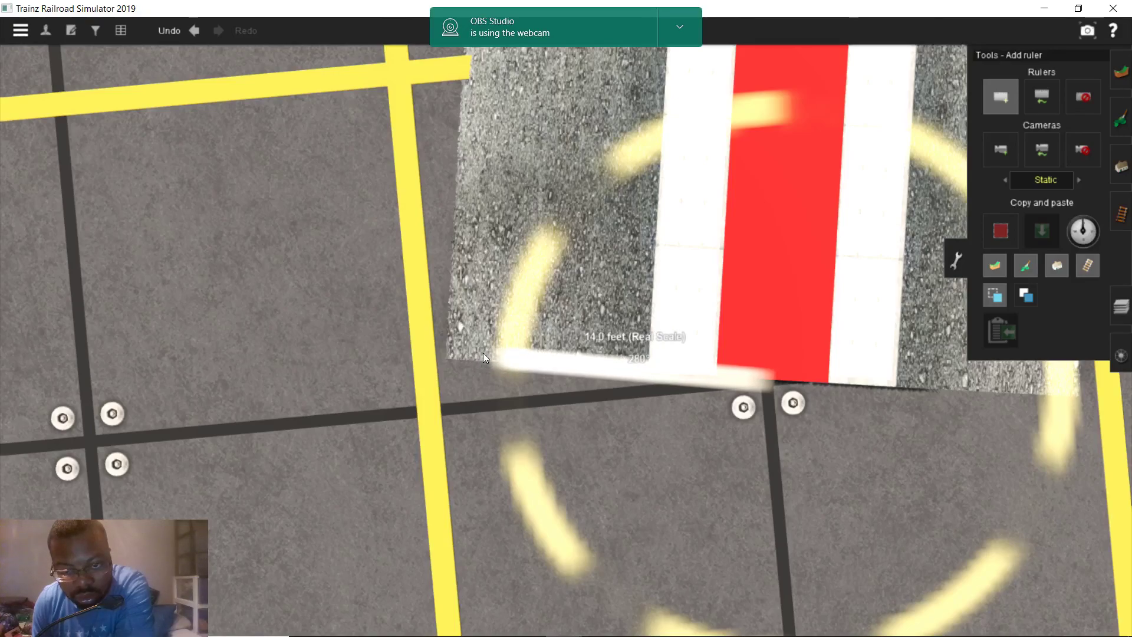
scroll(563, 178, down, 3)
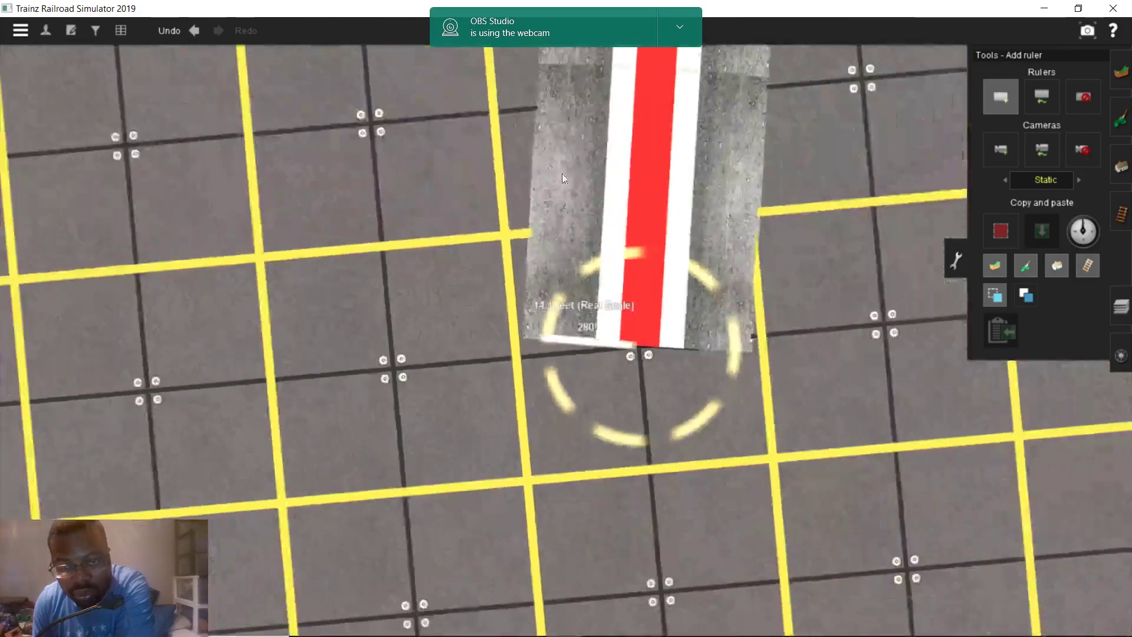
scroll(563, 178, down, 5)
key(Up)
scroll(563, 178, up, 5)
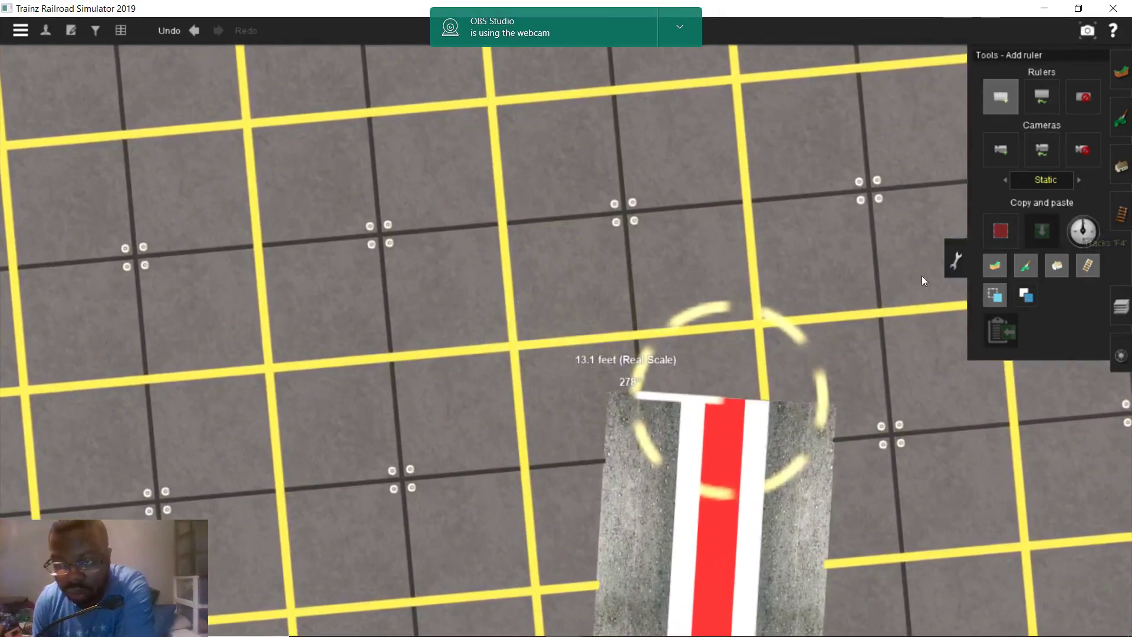
Lay a second Asphalt and Concrete crossing piece beside the first, sized to 14.1 ft
click(1121, 214)
scroll(809, 359, up, 5)
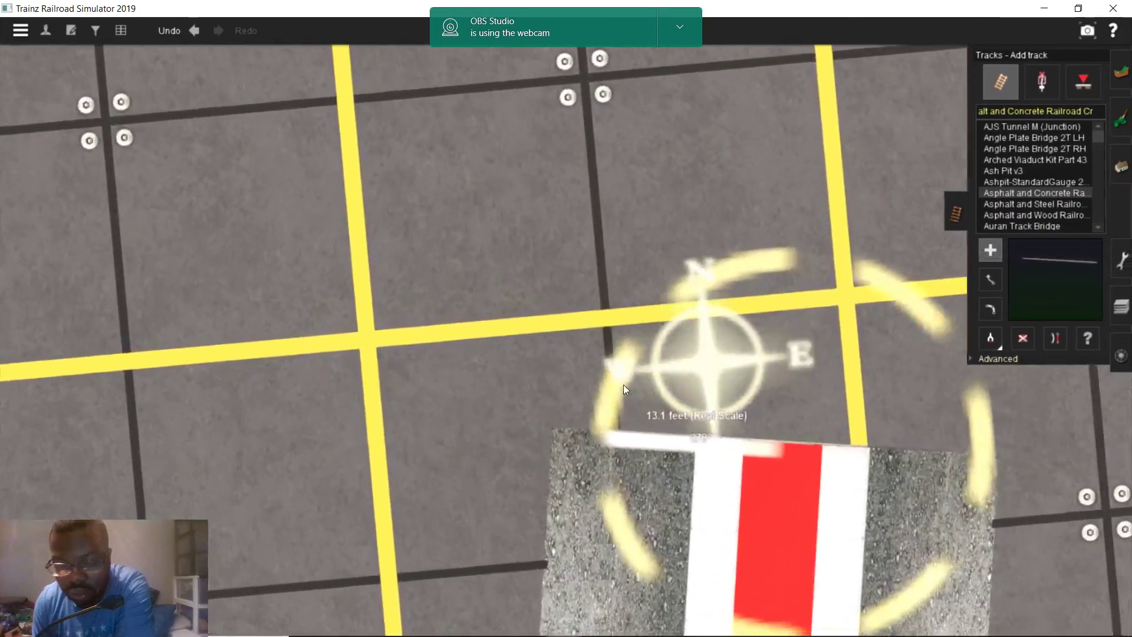
scroll(494, 388, down, 5)
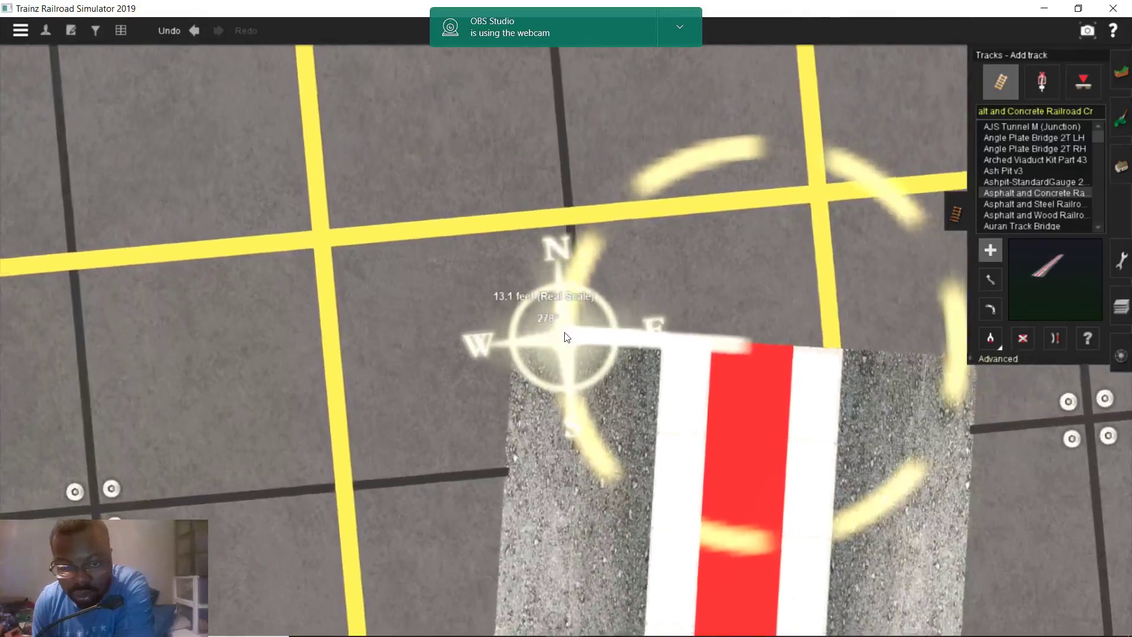
click(562, 324)
scroll(560, 439, up, 5)
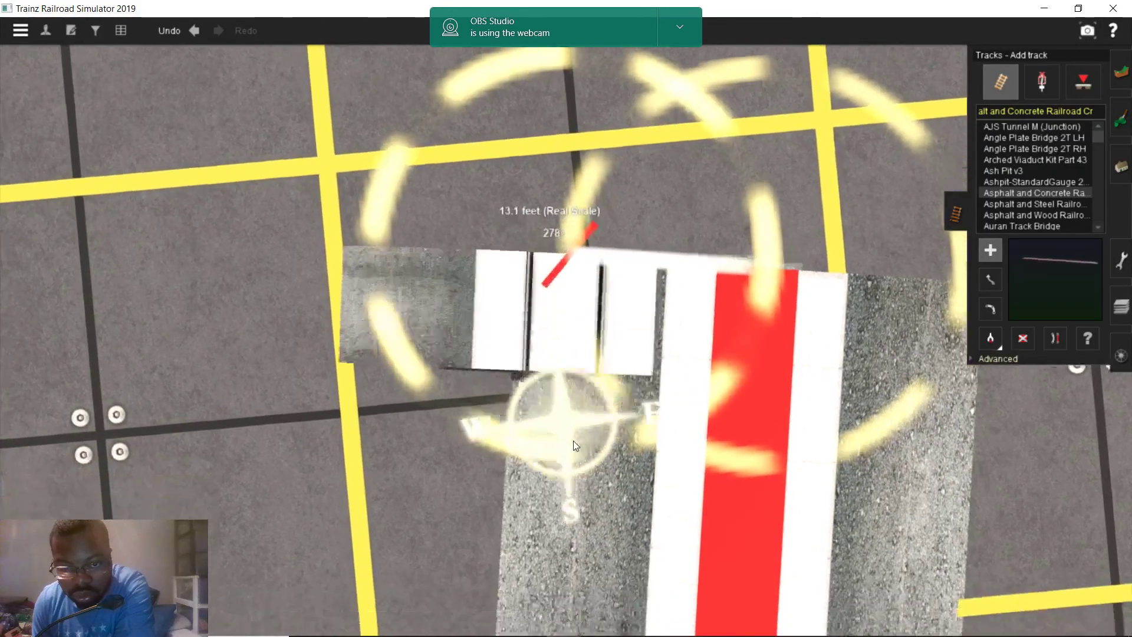
scroll(547, 437, down, 3)
right_drag(543, 430, 560, 404)
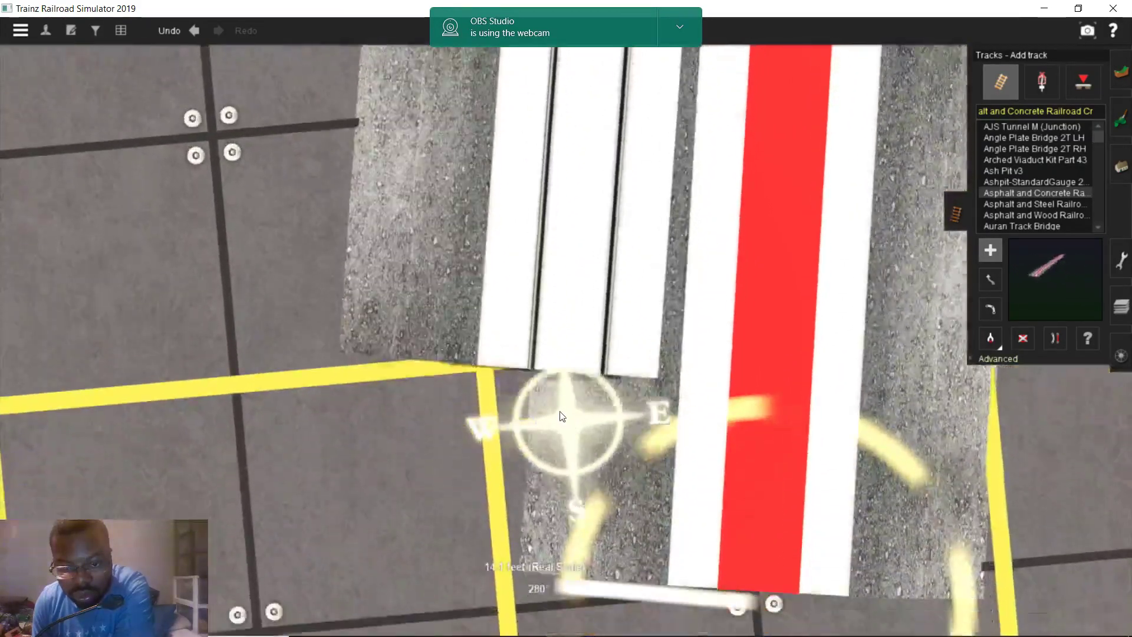
scroll(549, 374, up, 3)
mouse_move(550, 373)
mouse_down()
mouse_move(560, 359)
mouse_move(567, 372)
mouse_up()
scroll(566, 375, down, 5)
right_drag(566, 375, 371, 632)
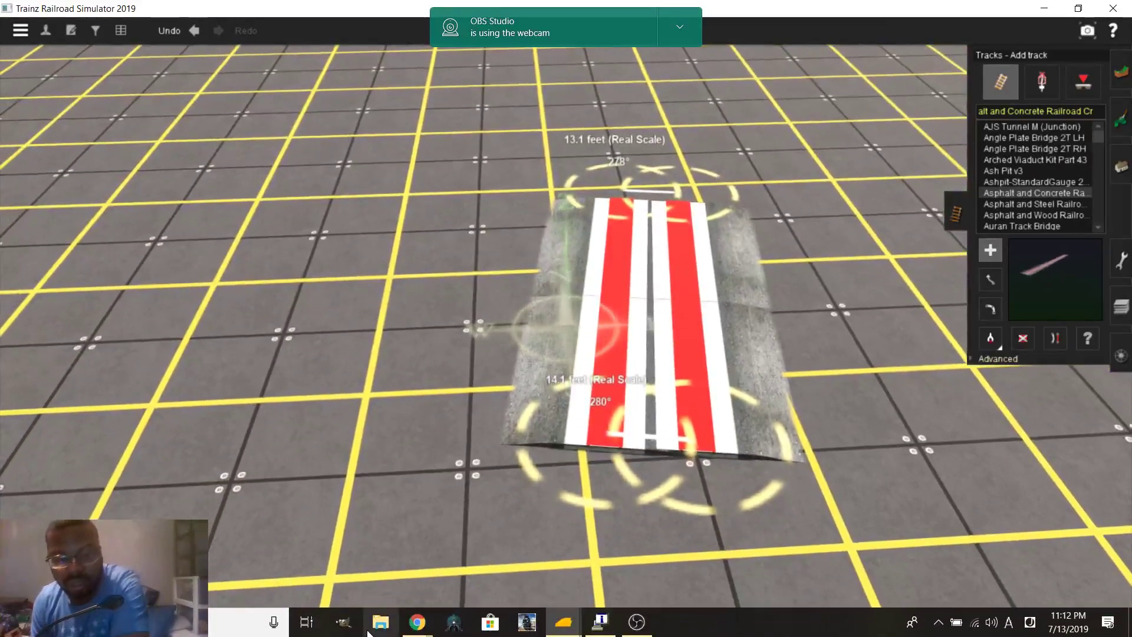
mouse_move(412, 622)
mouse_move(395, 578)
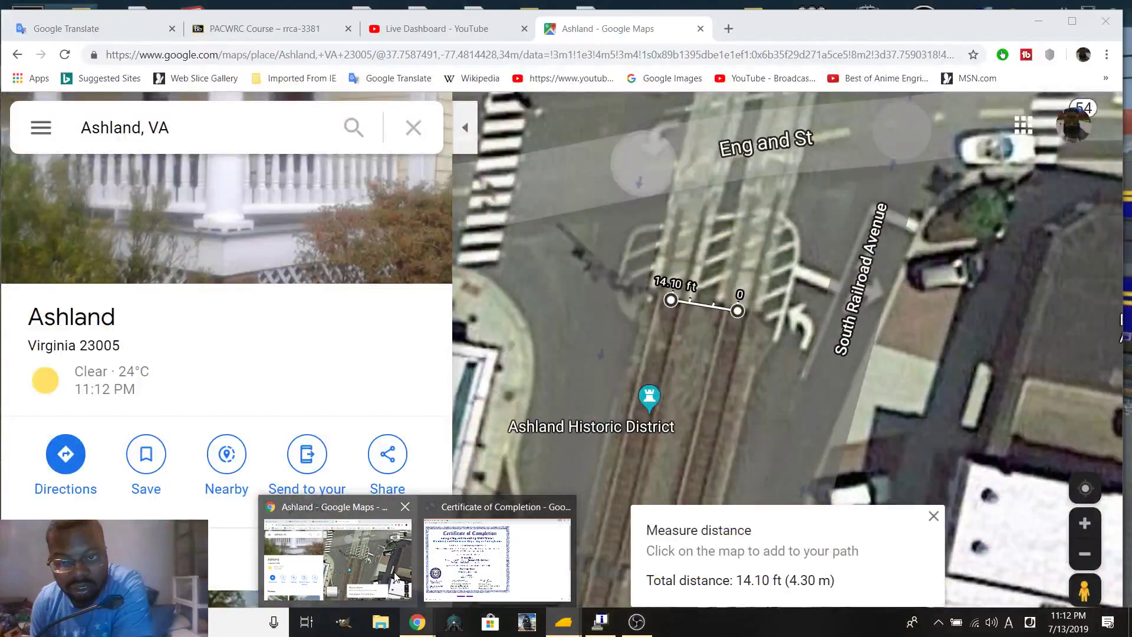
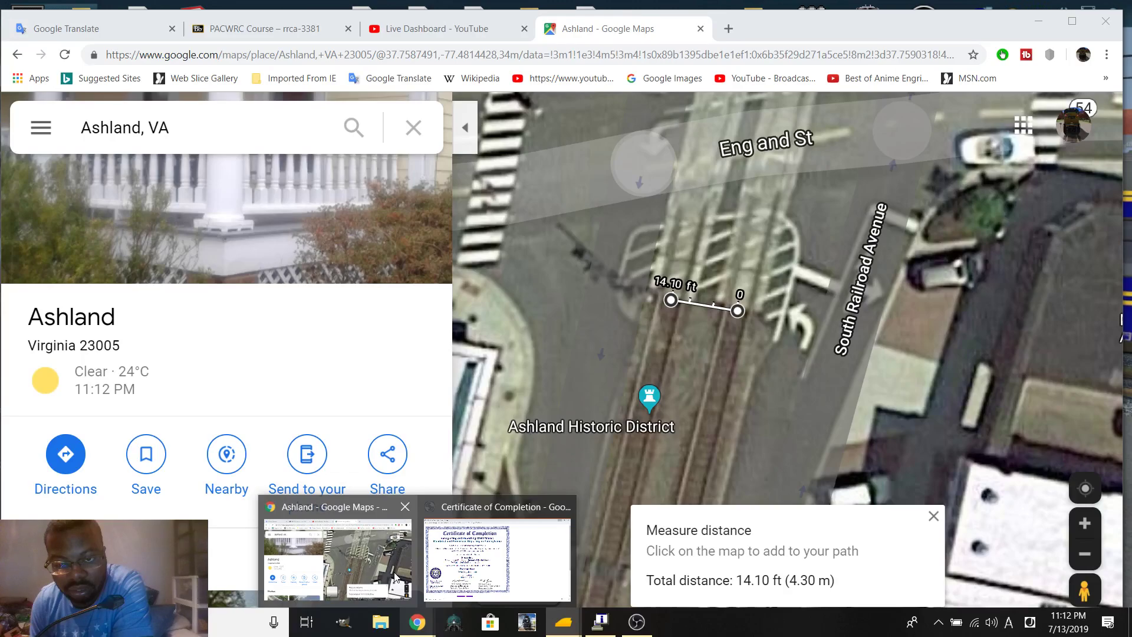
Pan the Google Maps satellite view along England St to centre on the crossing tracks
click(395, 577)
drag(849, 117, 697, 320)
mouse_move(697, 226)
mouse_down()
mouse_move(689, 288)
mouse_move(740, 233)
mouse_move(559, 212)
mouse_move(455, 286)
mouse_move(457, 247)
mouse_move(362, 248)
mouse_move(762, 232)
mouse_move(692, 259)
mouse_move(681, 235)
mouse_up()
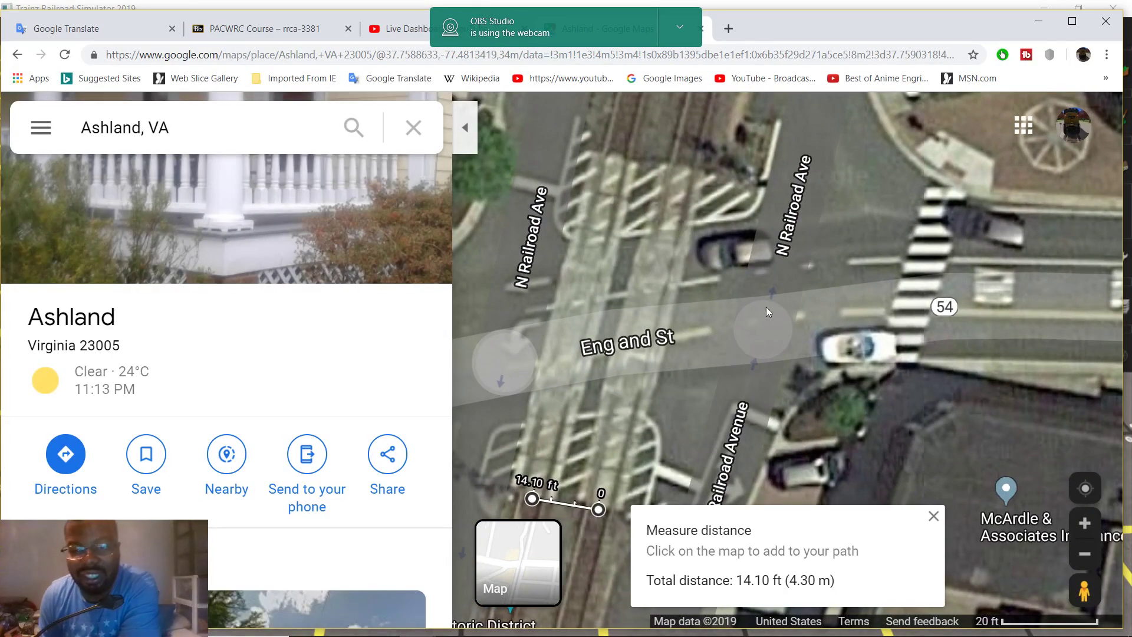
drag(759, 304, 930, 227)
drag(753, 281, 906, 285)
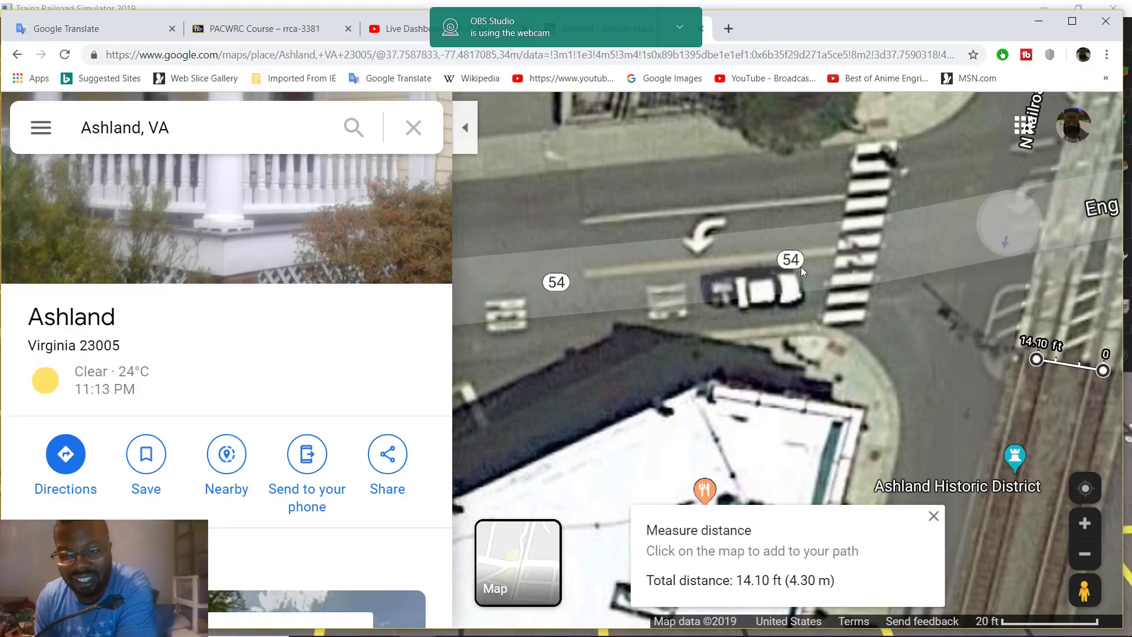
drag(837, 244, 858, 244)
drag(715, 265, 560, 298)
mouse_move(939, 277)
mouse_down()
mouse_move(850, 277)
mouse_move(499, 345)
mouse_up()
drag(995, 256, 827, 284)
drag(914, 253, 949, 301)
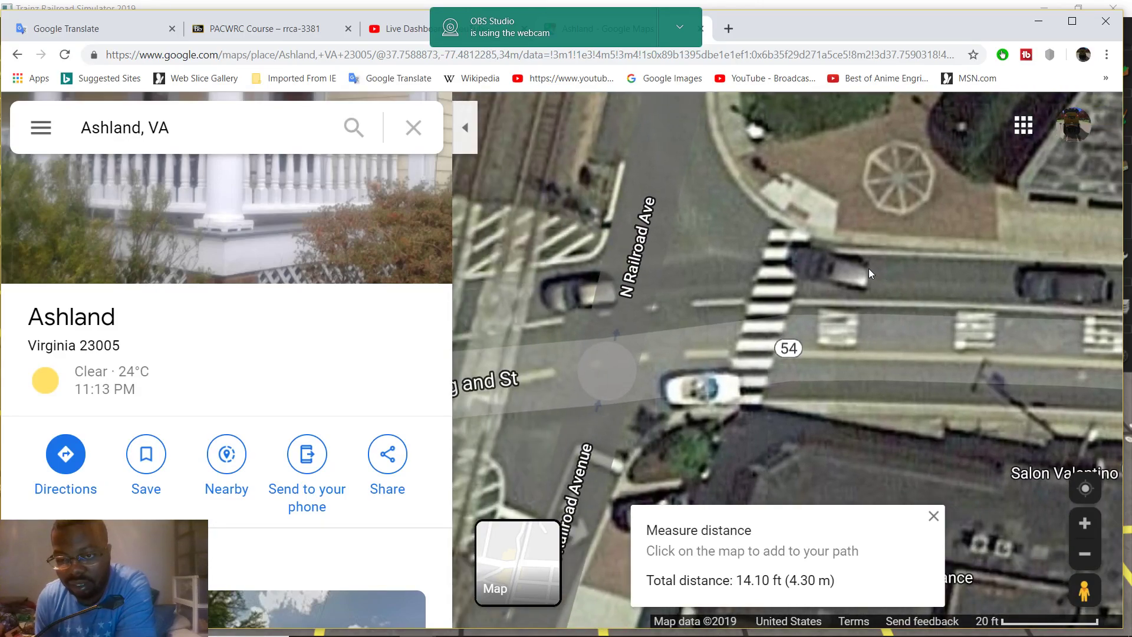
drag(807, 277, 986, 278)
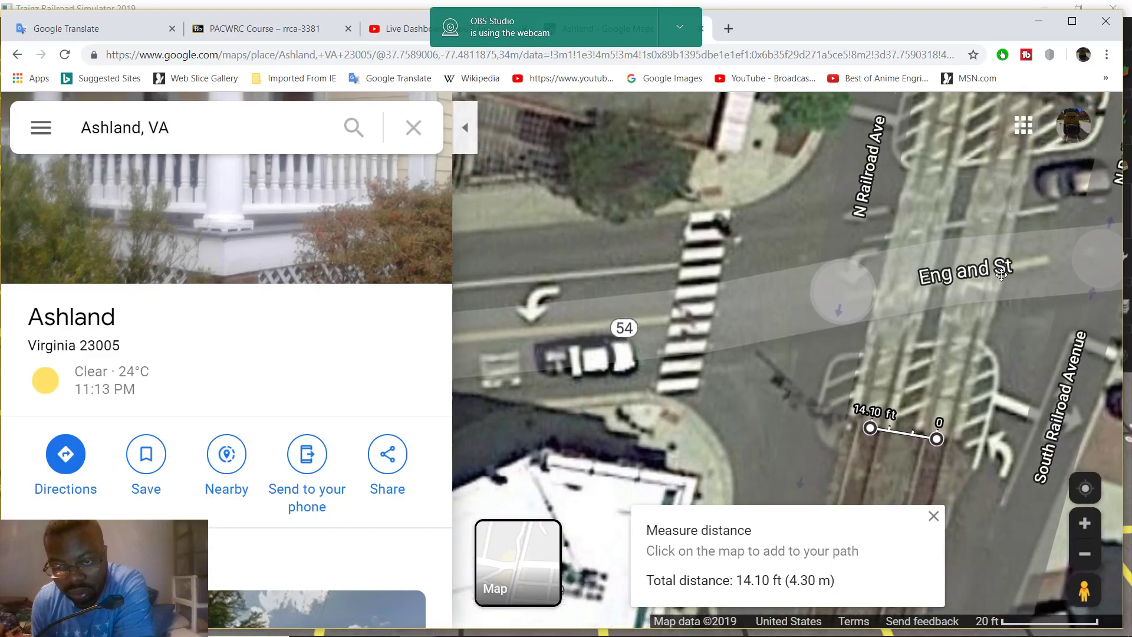
drag(914, 338, 666, 430)
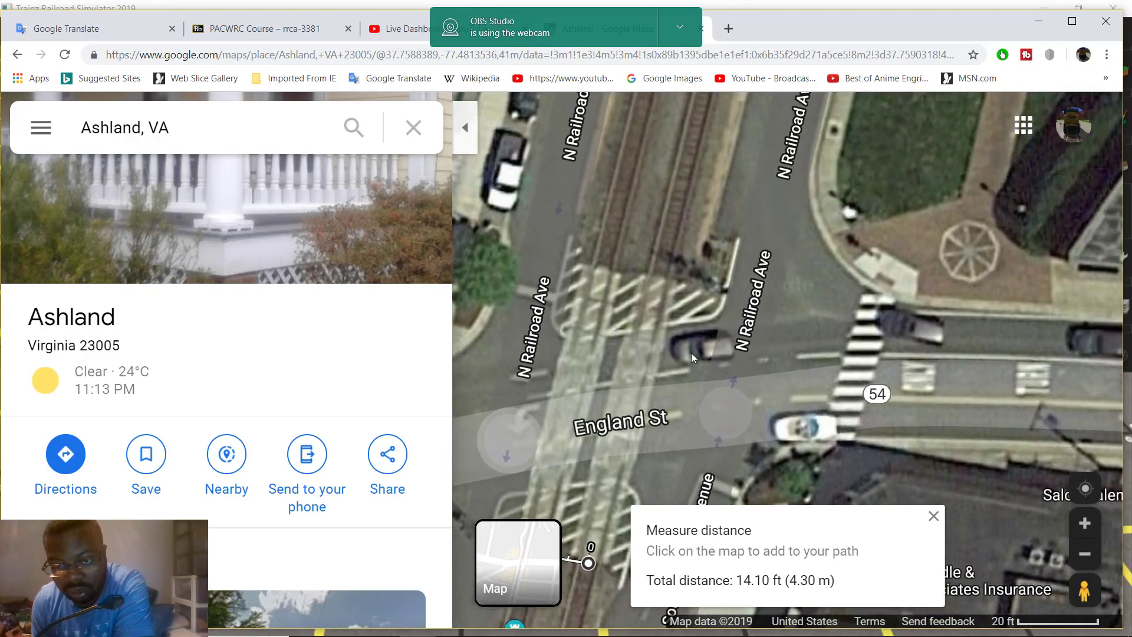
drag(697, 292, 724, 336)
scroll(681, 325, up, 2)
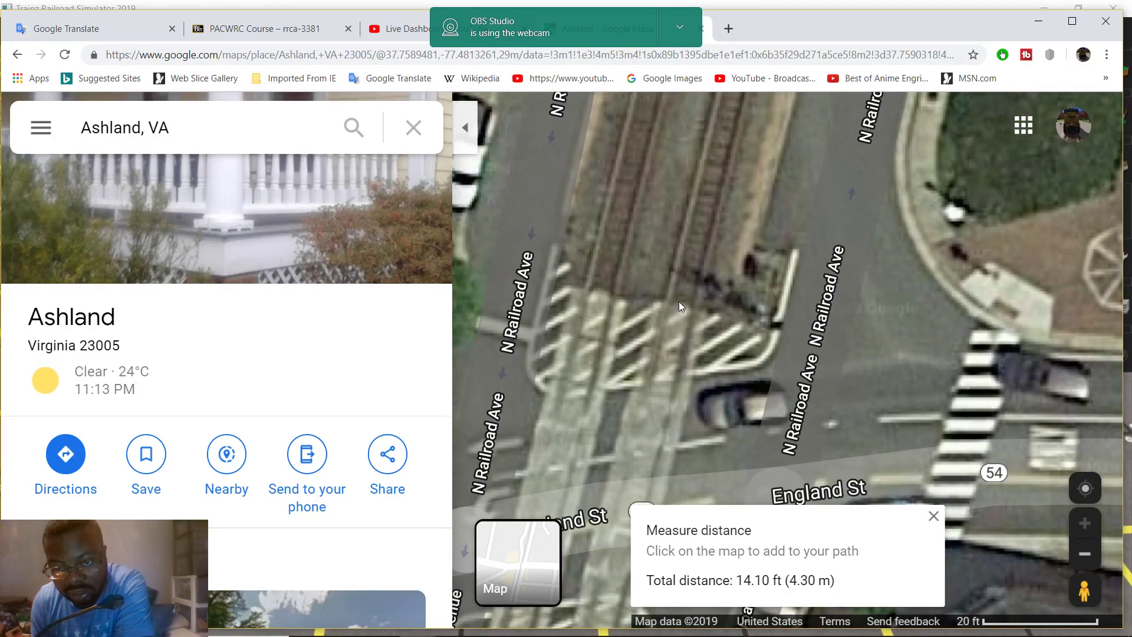
Clear the old measurement, measure 14.18 ft across the gate by N Railroad Ave, and return to Trainz
right_click(680, 302)
click(769, 591)
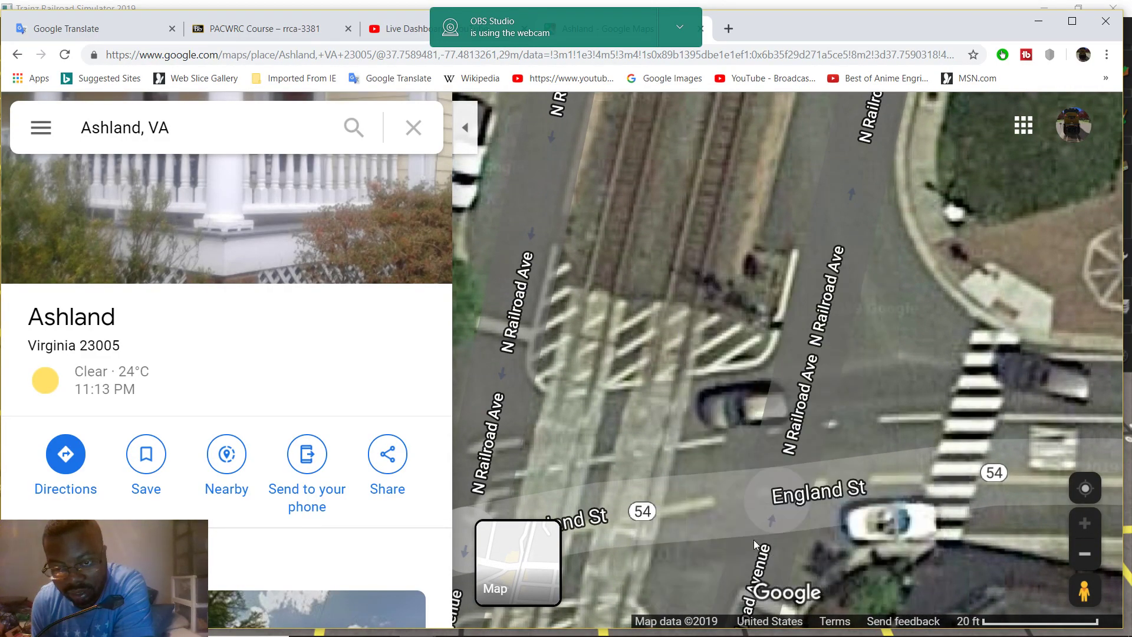
right_click(681, 305)
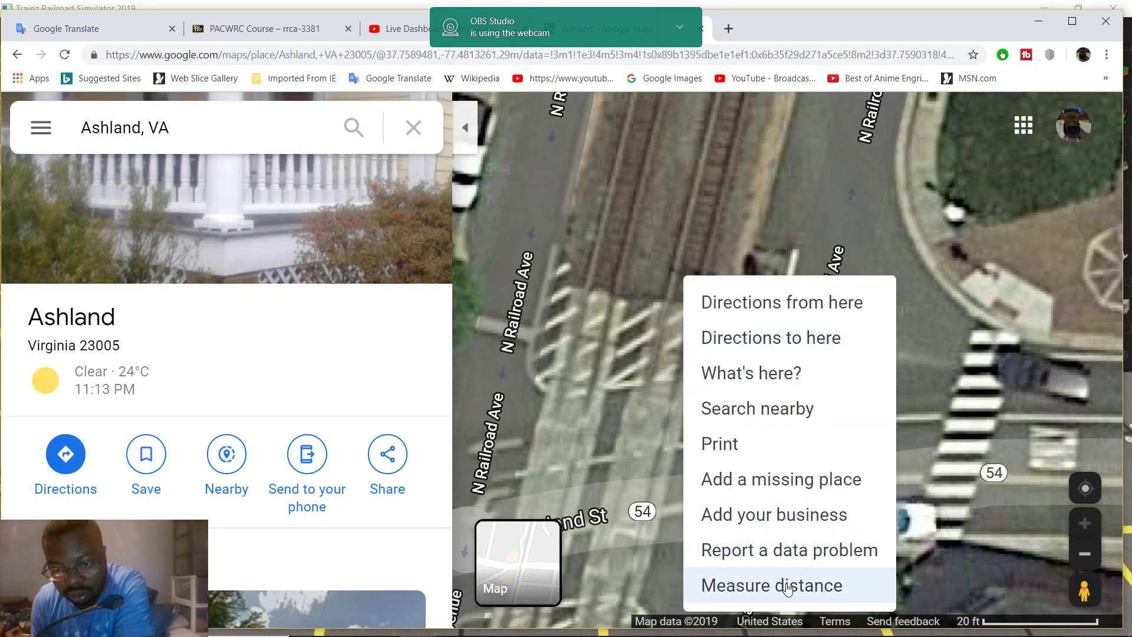
click(790, 585)
click(758, 314)
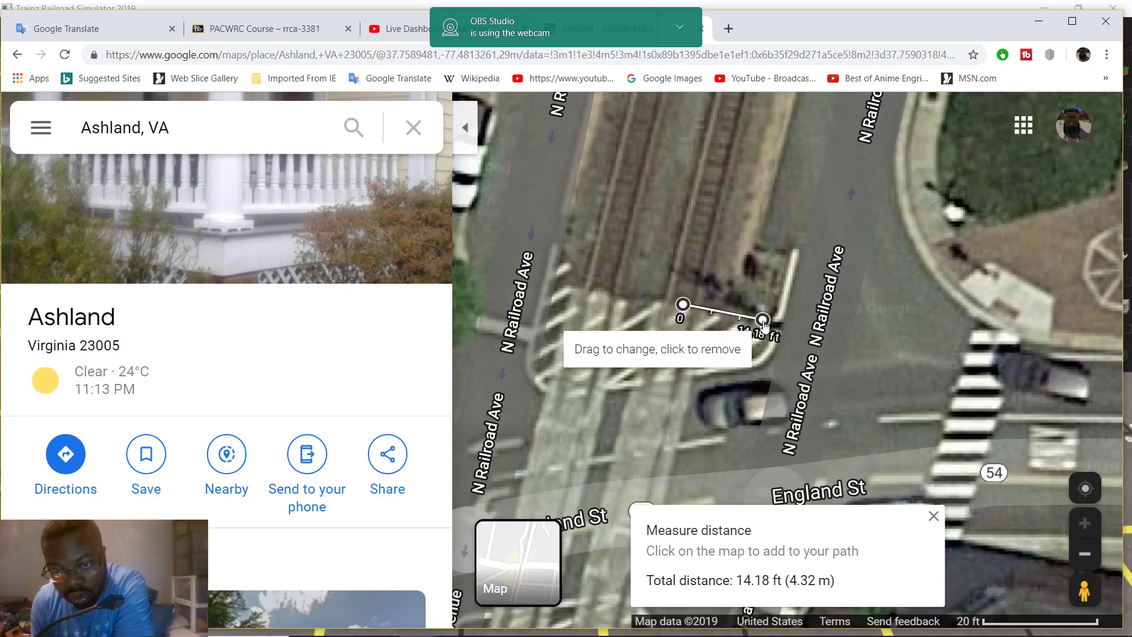
mouse_move(555, 634)
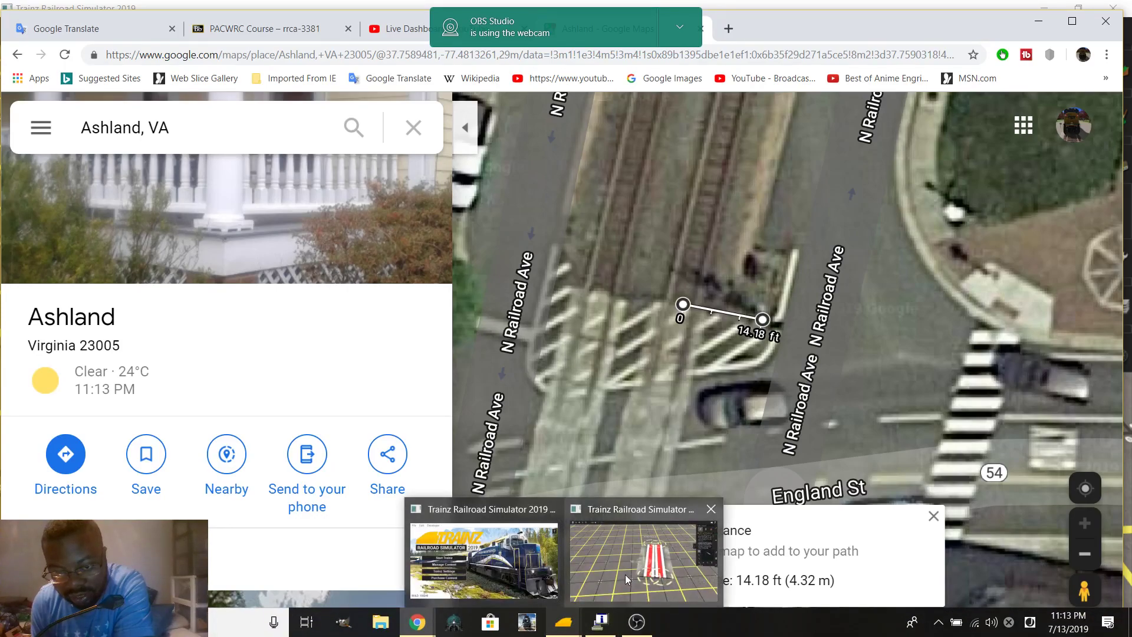
click(625, 574)
scroll(616, 286, up, 3)
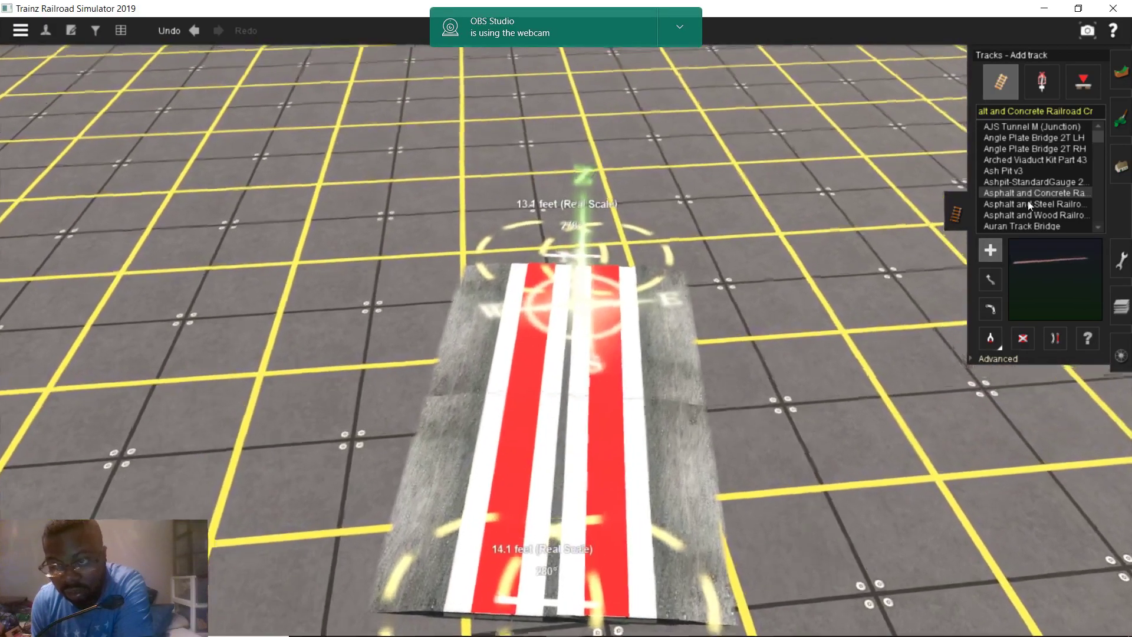
Draw a 14.2 ft ruler from the crossing piece's end
click(1120, 259)
scroll(586, 351, up, 6)
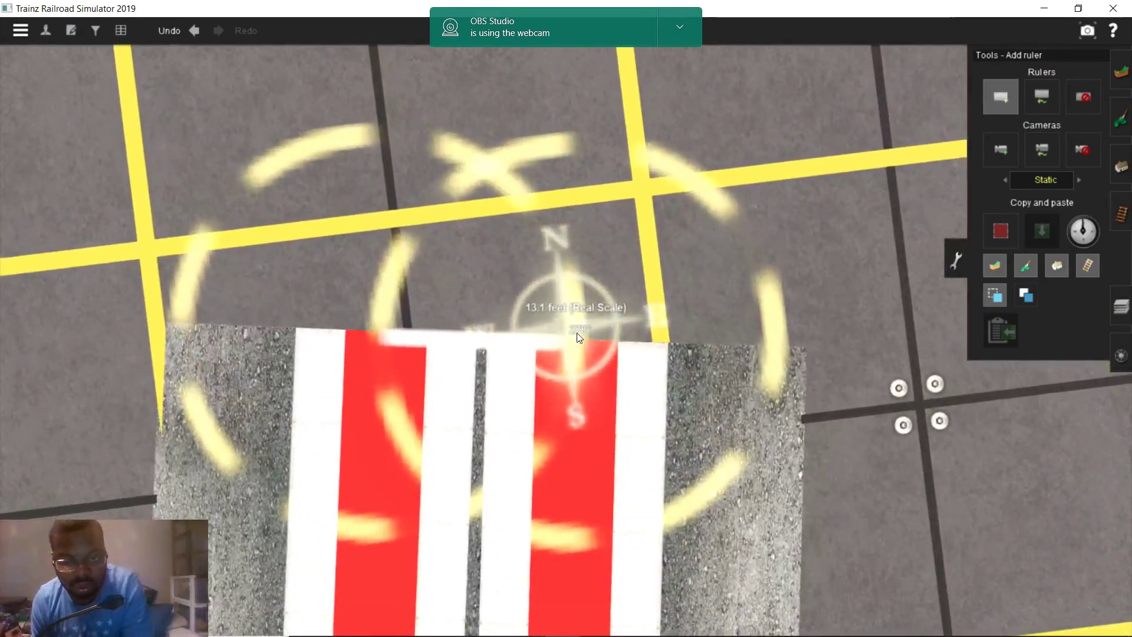
mouse_move(584, 345)
mouse_down()
mouse_move(636, 350)
mouse_move(644, 306)
mouse_move(536, 302)
mouse_up()
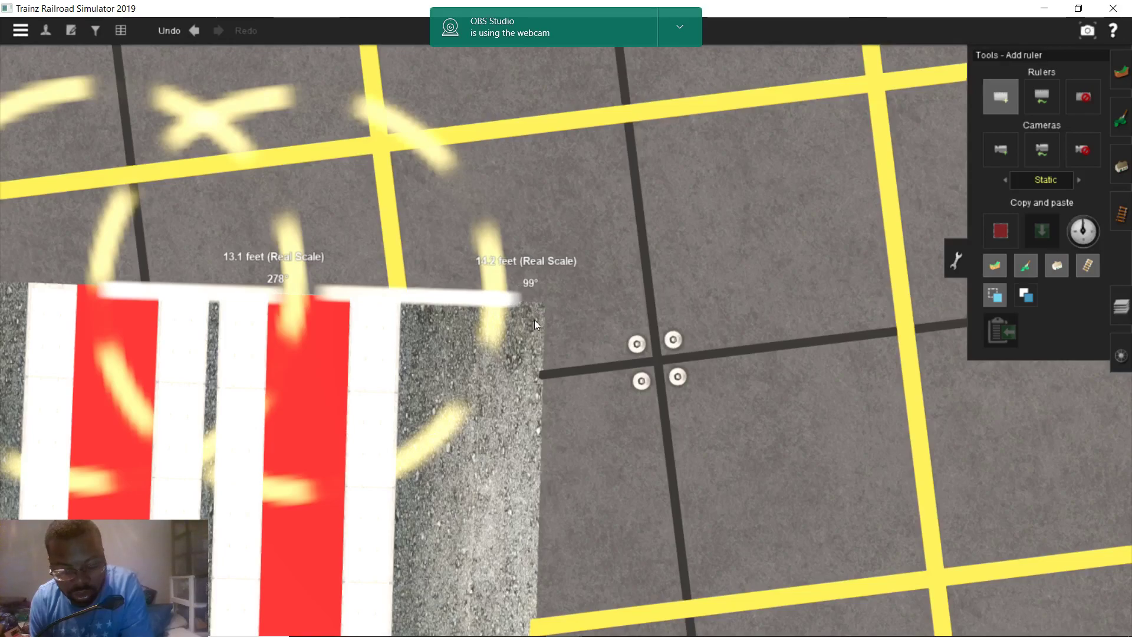
Add a long 73.7 ft ruler beside the crossing, then go back to Google Maps
scroll(534, 320, down, 5)
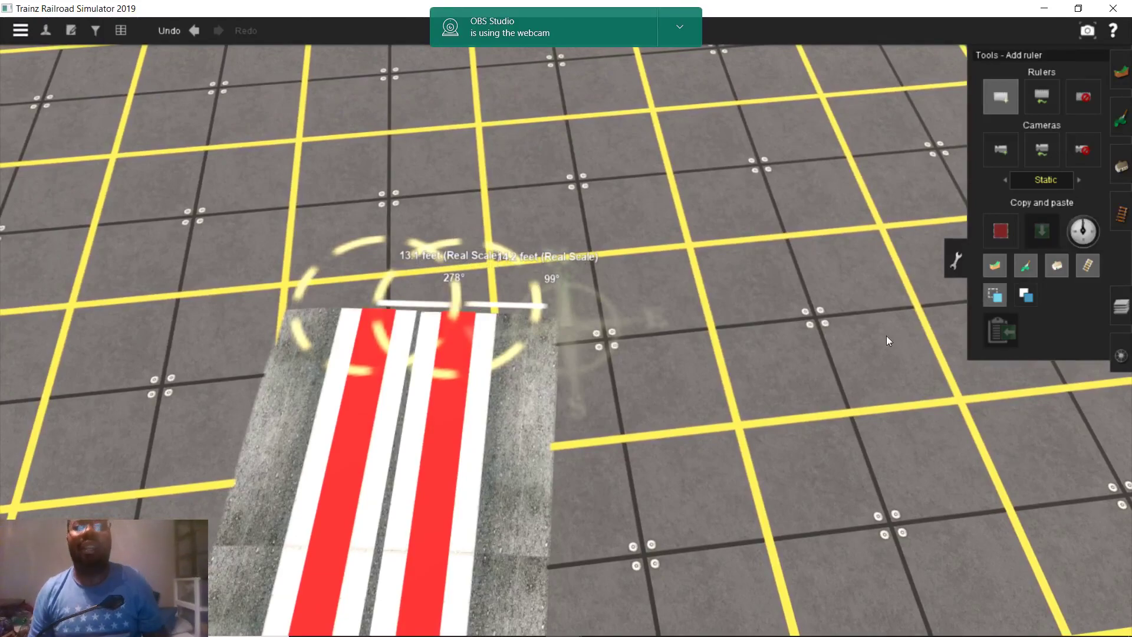
scroll(528, 475, down, 1)
scroll(528, 475, down, 5)
right_click(551, 420)
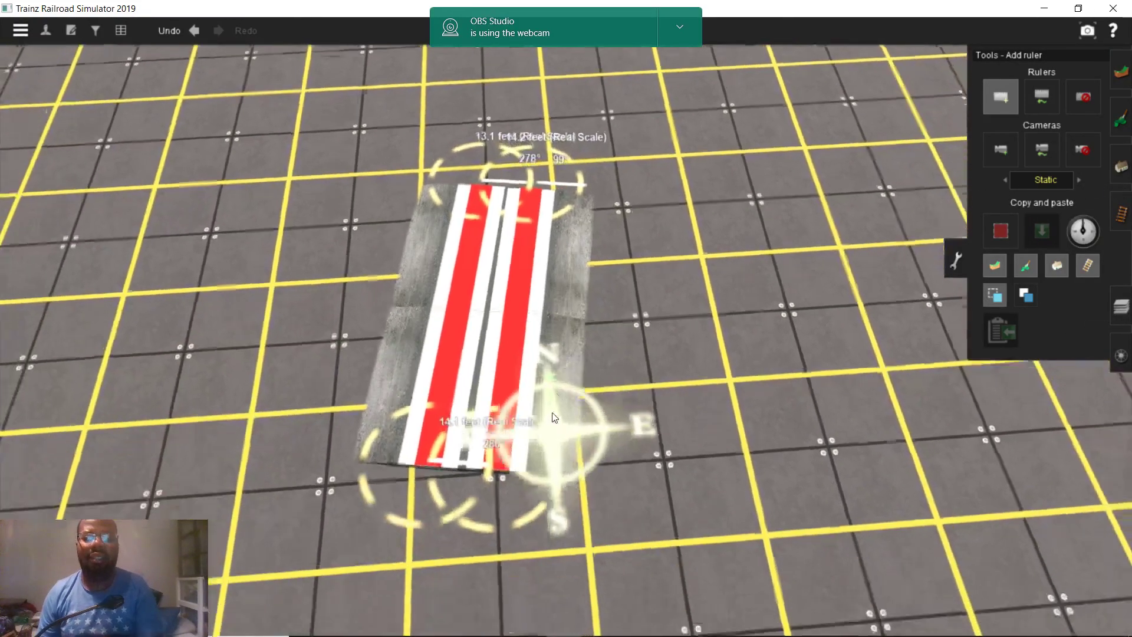
scroll(562, 323, up, 3)
right_drag(563, 323, 594, 402)
scroll(594, 407, up, 2)
right_click(591, 500)
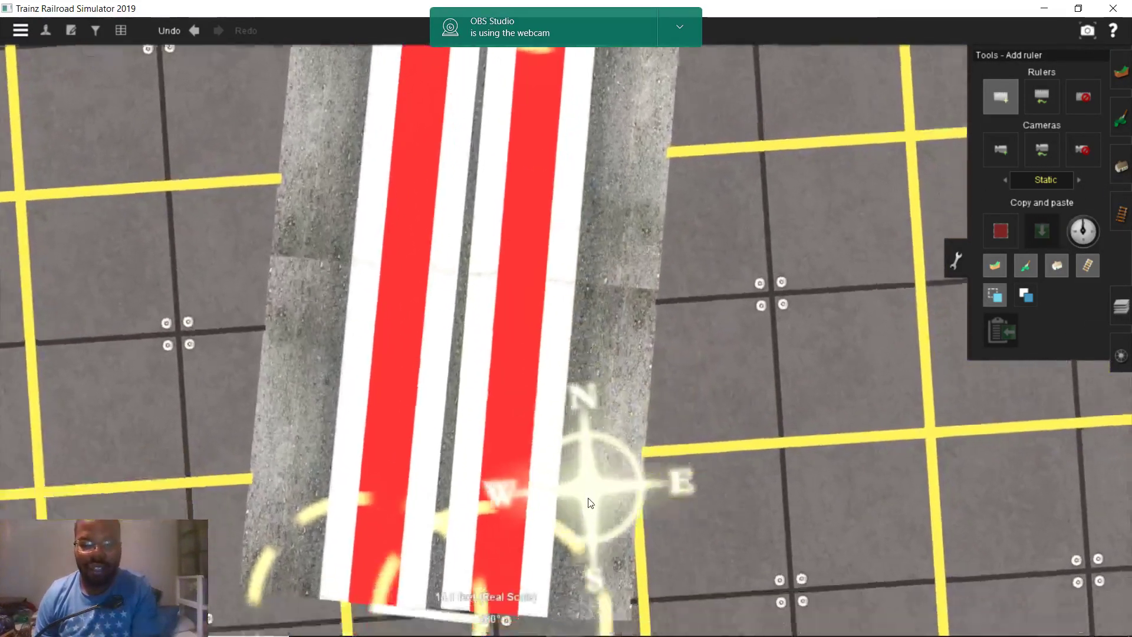
scroll(606, 377, up, 3)
drag(607, 373, 577, 225)
right_click(578, 225)
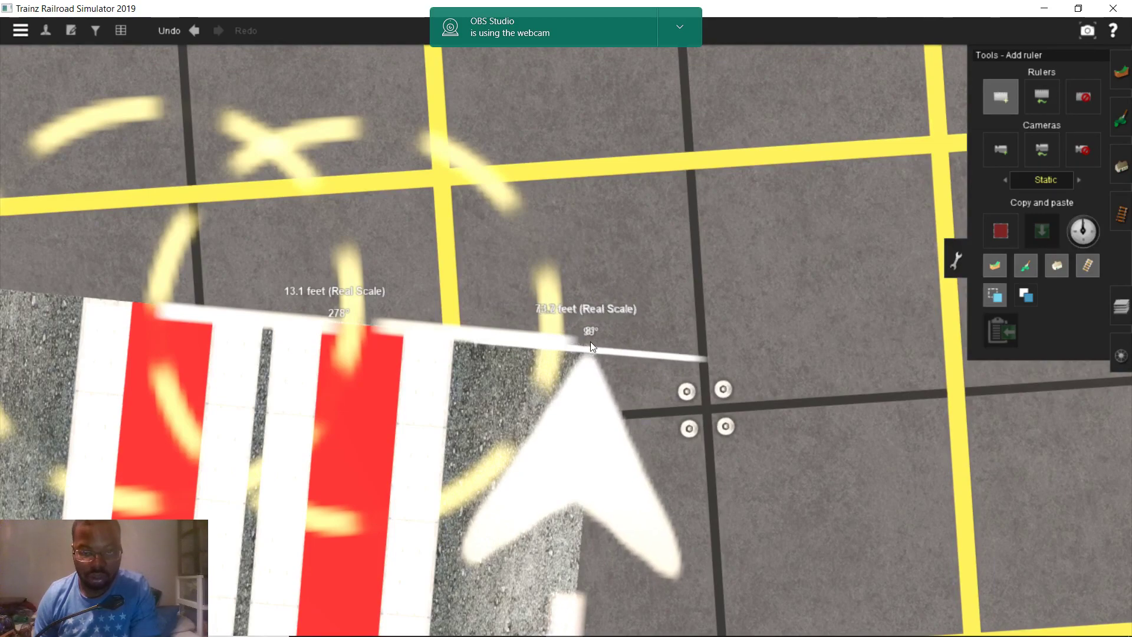
mouse_move(615, 344)
right_down()
mouse_move(621, 404)
mouse_move(598, 466)
mouse_move(557, 485)
mouse_move(547, 297)
mouse_move(567, 286)
right_up()
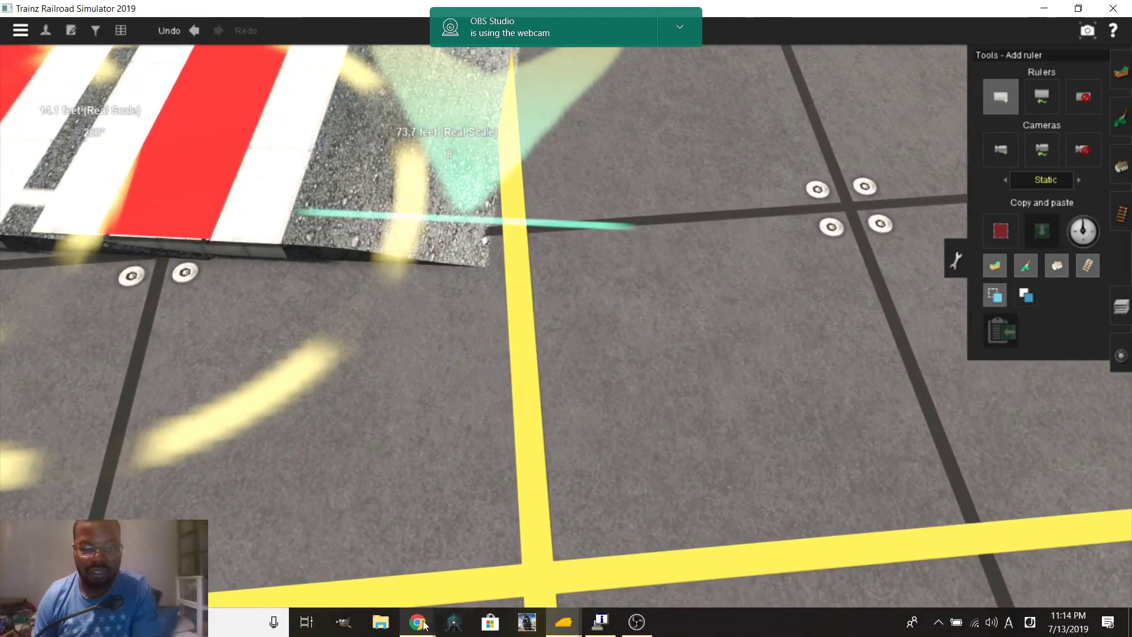
mouse_move(422, 626)
click(385, 549)
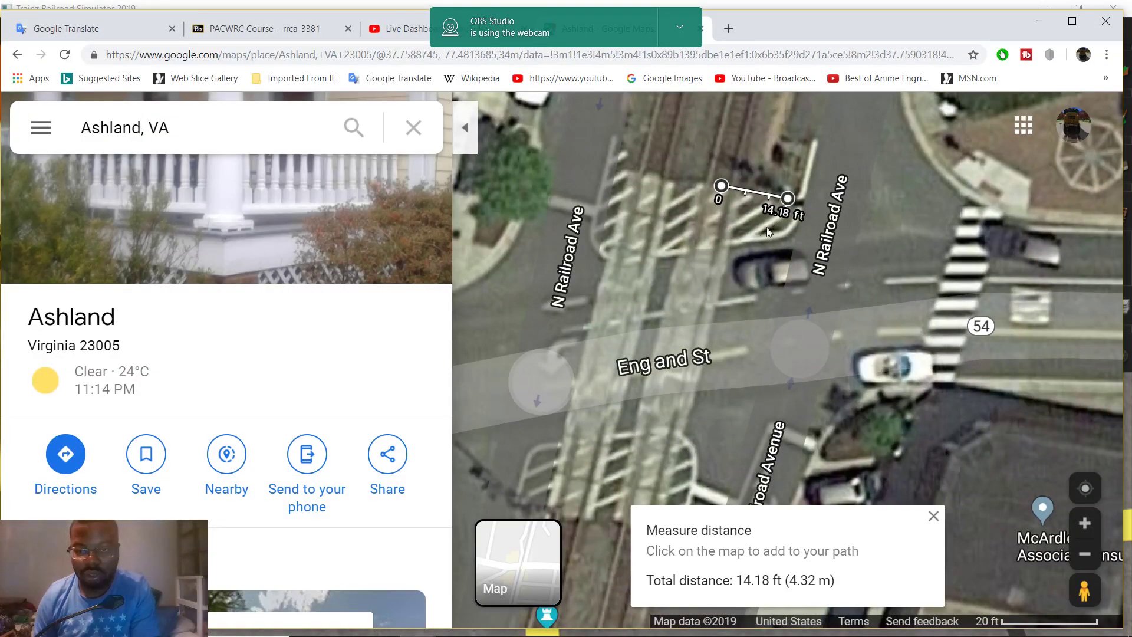
Stretch the measure path's start to England St for 31.91 ft (9.73 m), then return to Trainz
drag(707, 316, 692, 279)
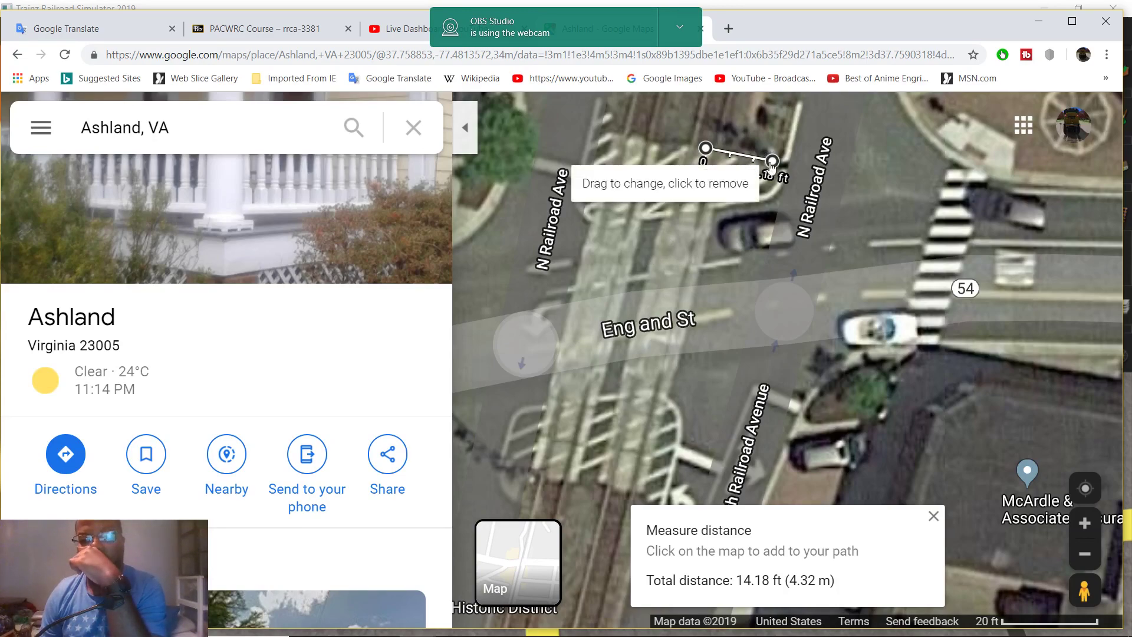
drag(705, 148, 738, 314)
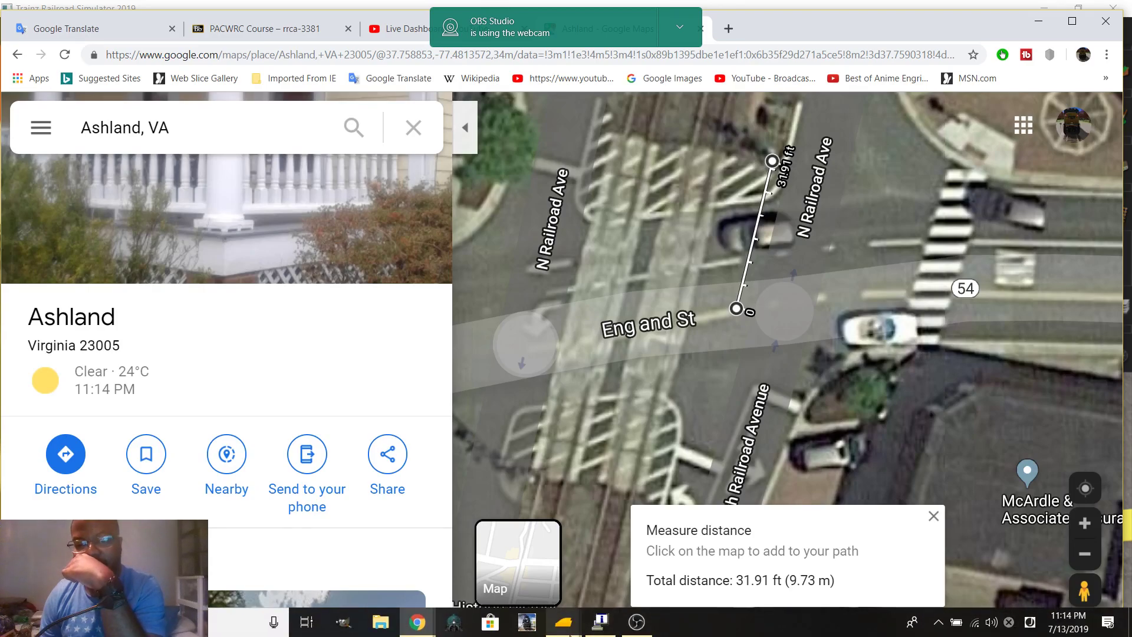
mouse_move(583, 624)
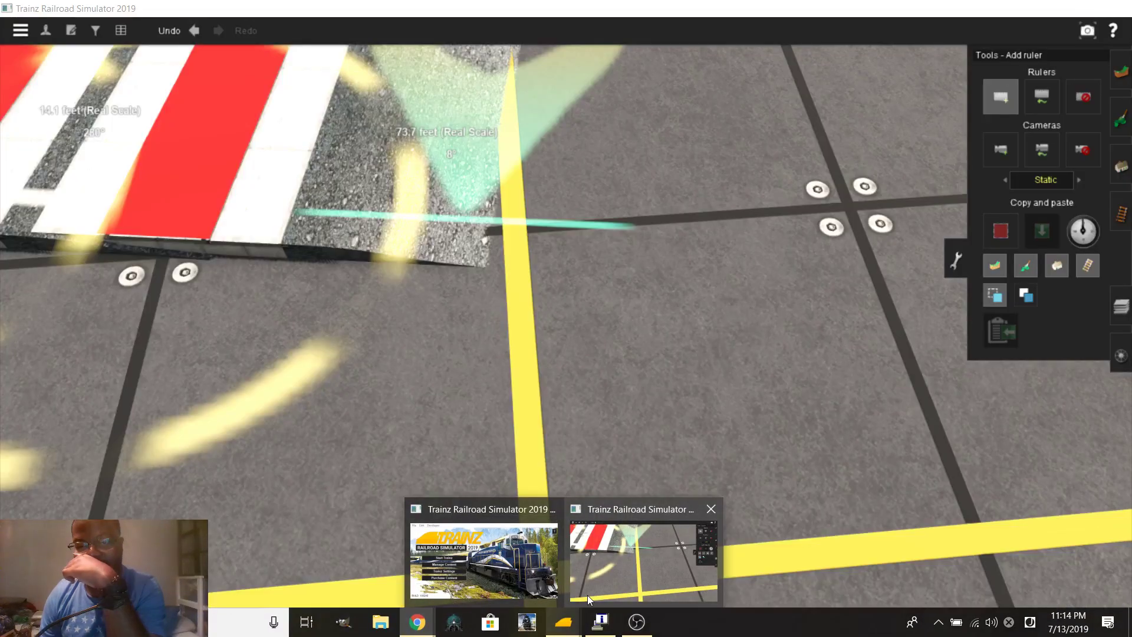
click(587, 595)
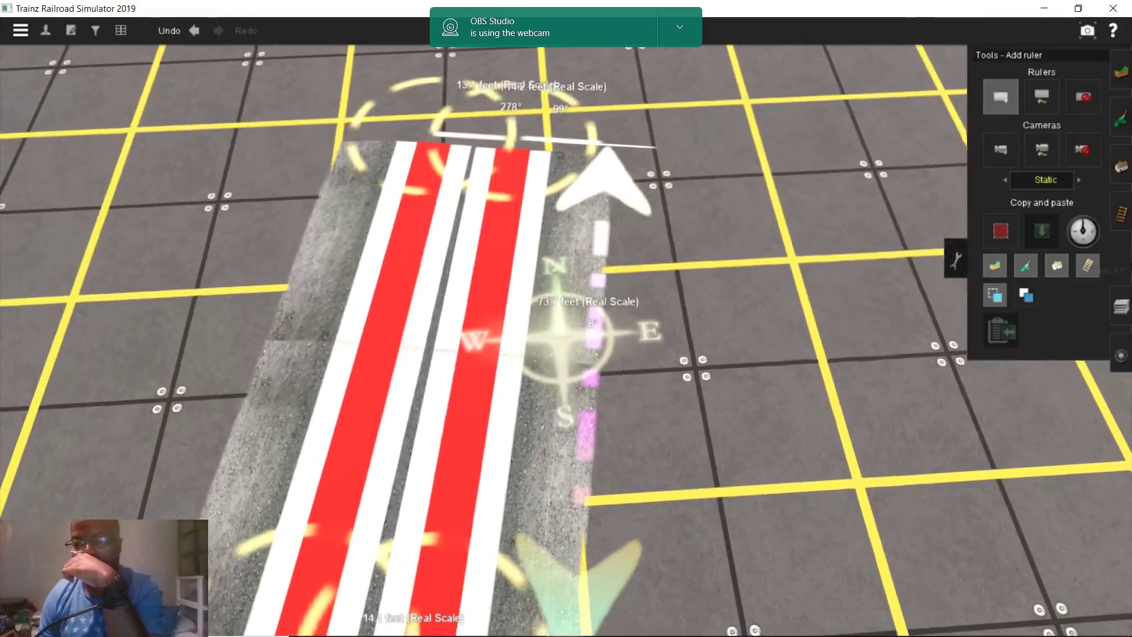
Delete the long ruler, restoring the 14.2 ft ruler with an undo
click(1083, 97)
scroll(572, 455, down, 3)
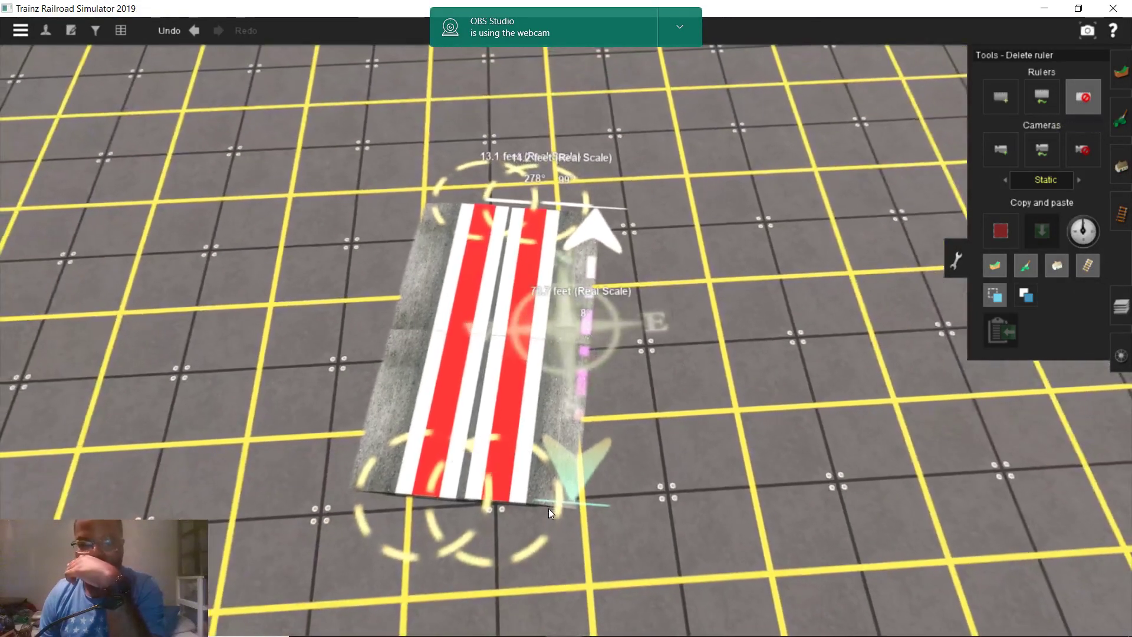
click(574, 506)
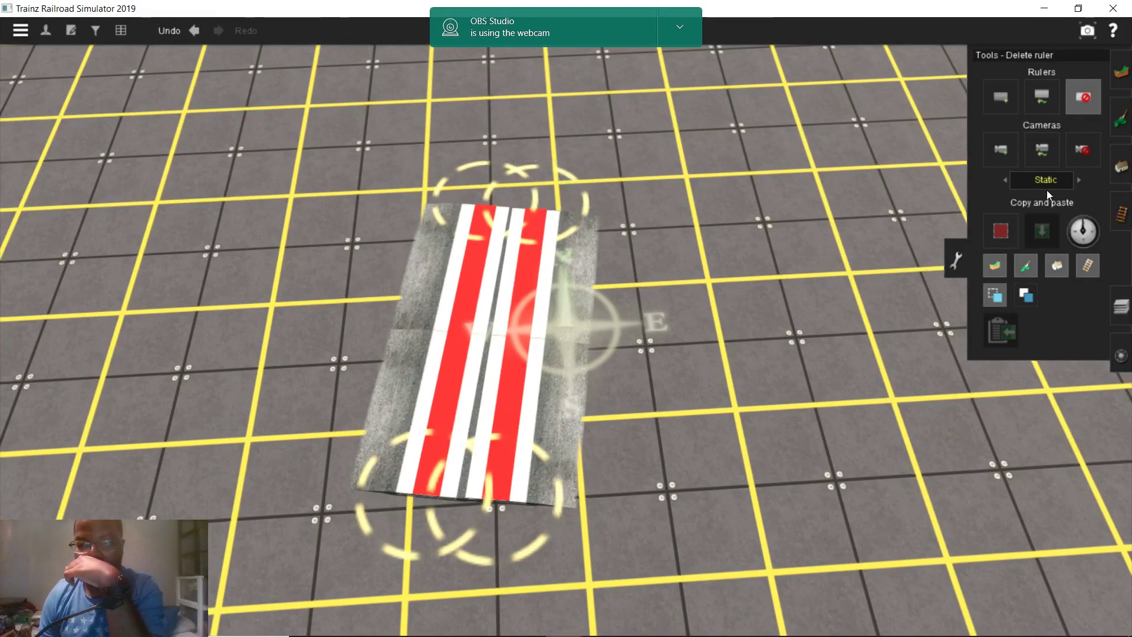
scroll(701, 271, up, 2)
key(ctrl+z)
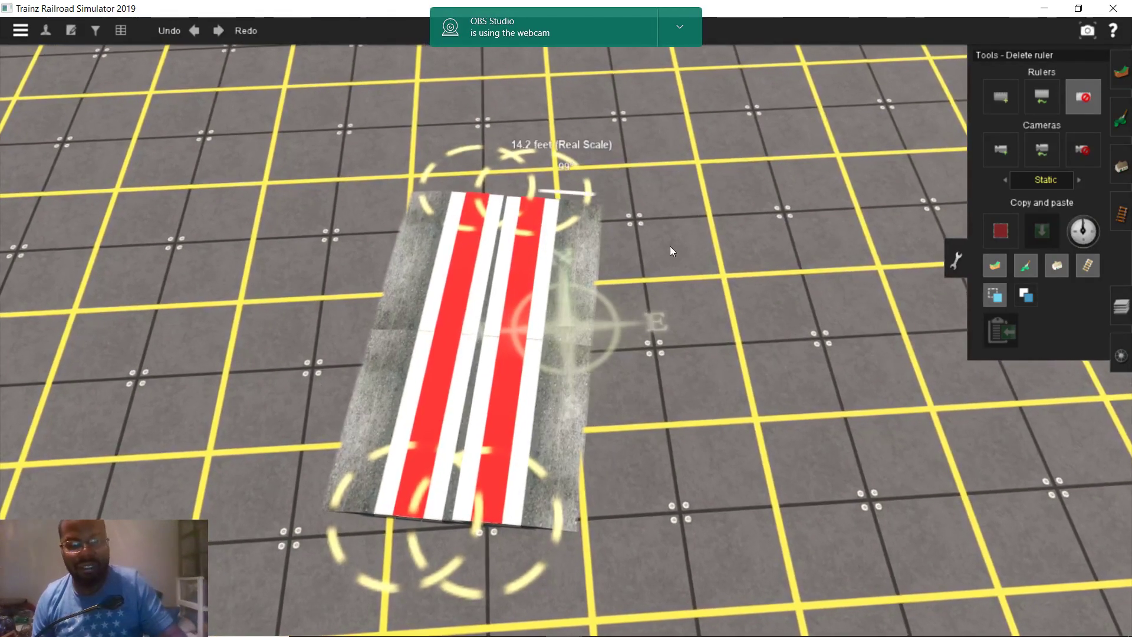
scroll(680, 215, up, 3)
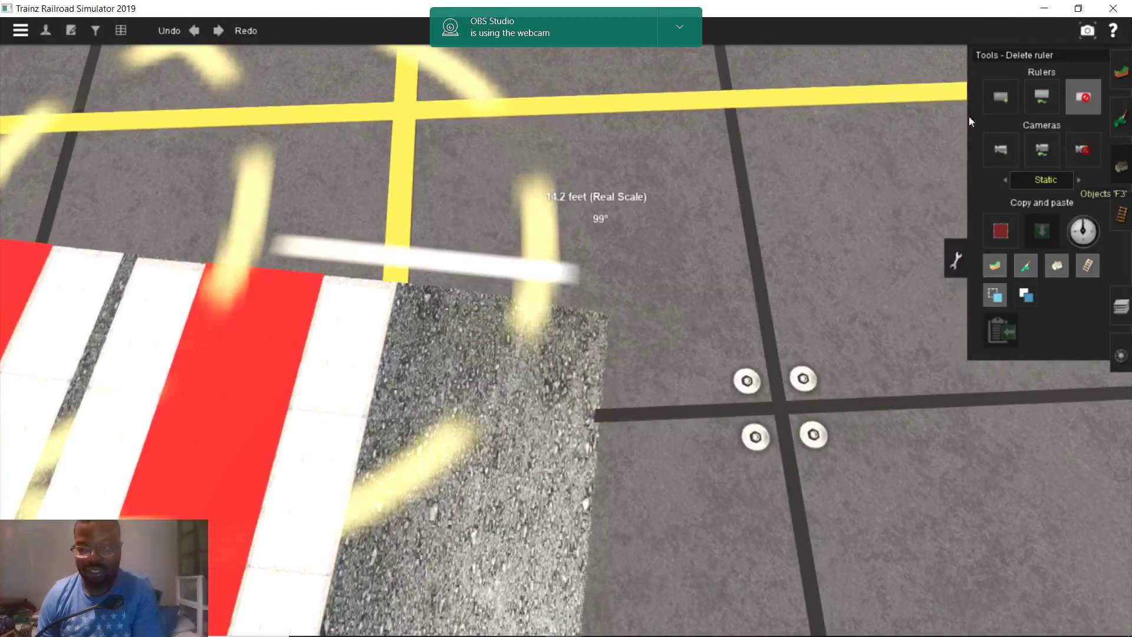
Search objects for 'trc' and select the TRC CA 12x24 WCH M10 32ft Ped Left EBell signal
click(1120, 167)
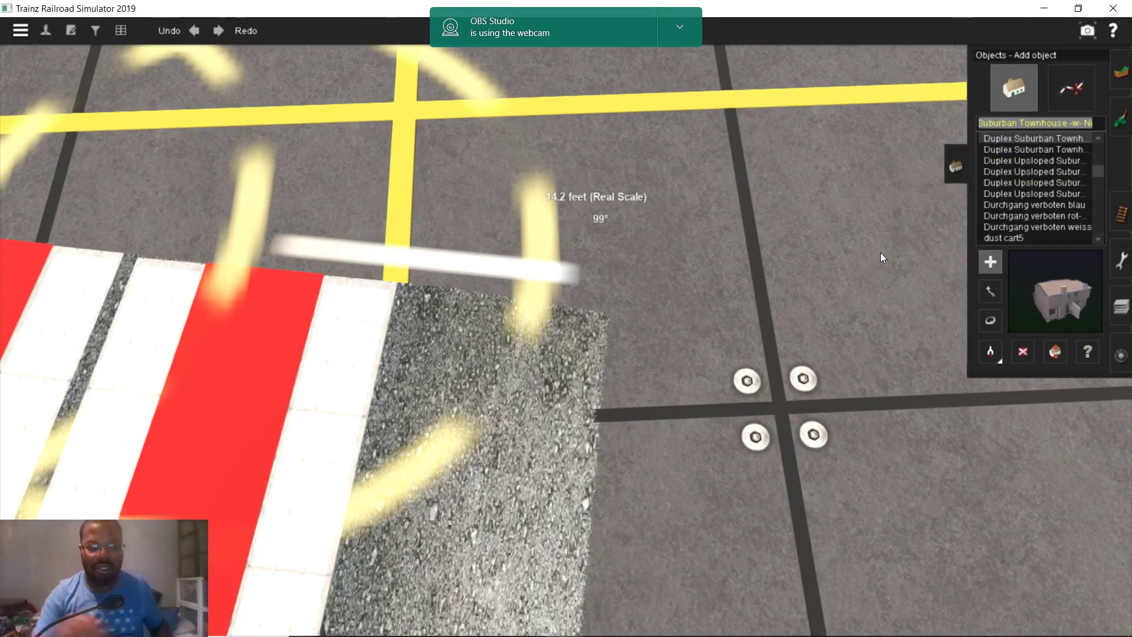
text(trc)
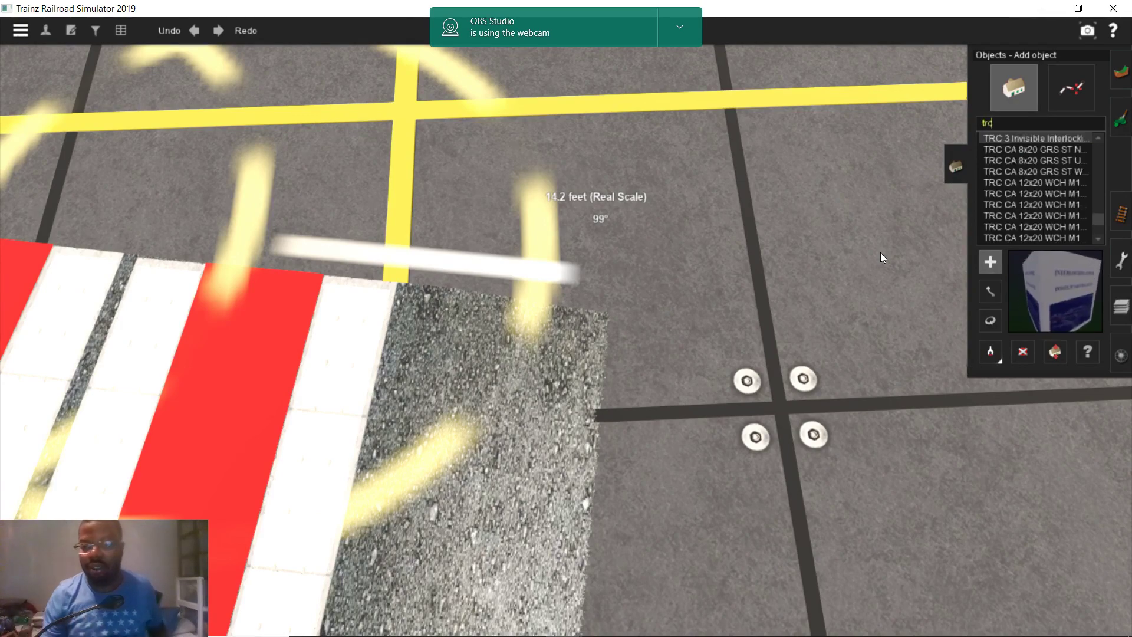
scroll(1036, 194, down, 2)
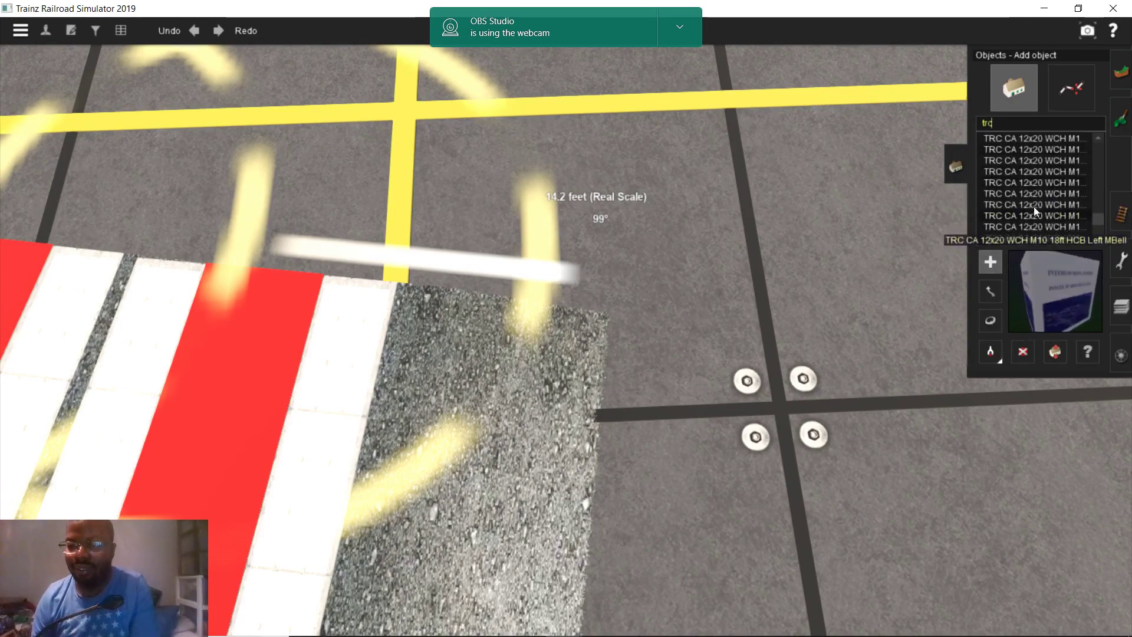
scroll(1034, 208, down, 2)
click(1035, 211)
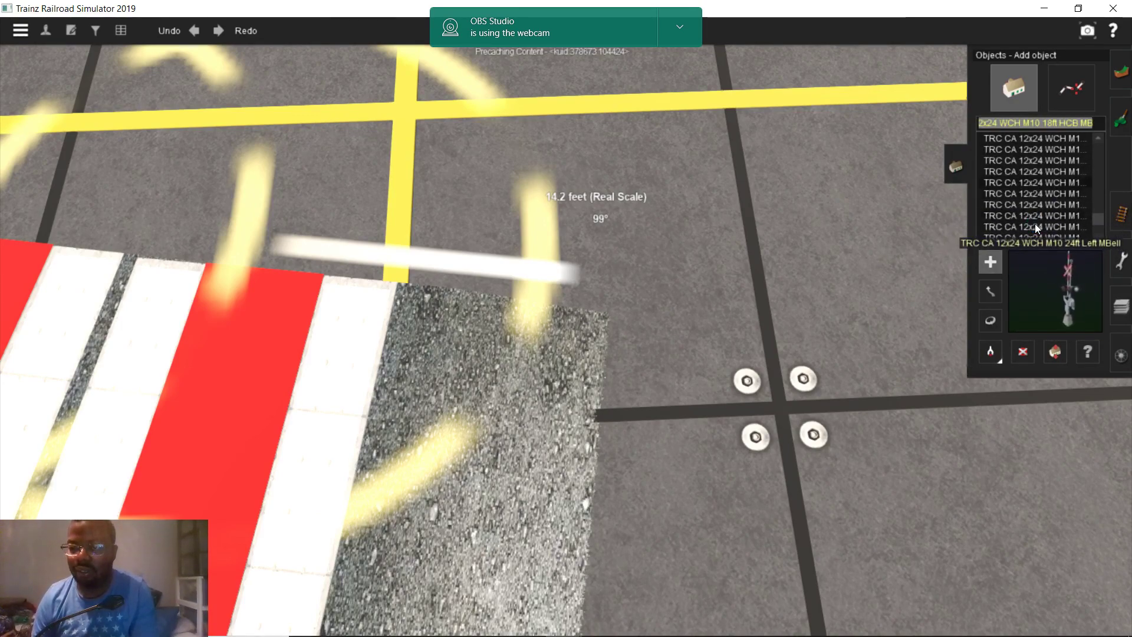
click(1038, 207)
scroll(1037, 209, down, 3)
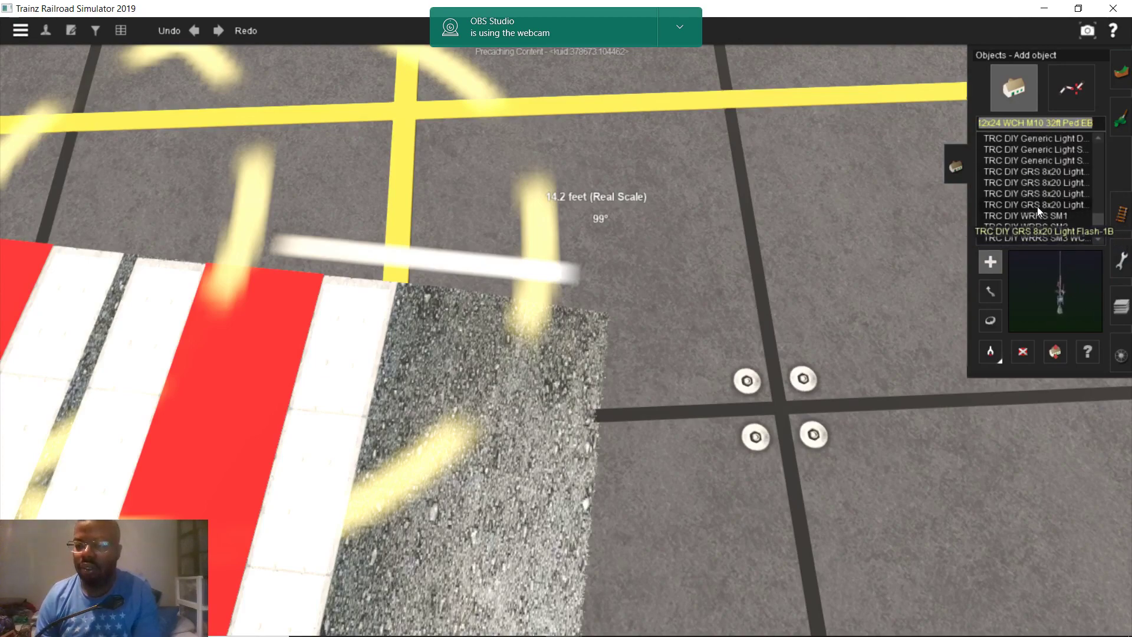
scroll(1002, 195, down, 4)
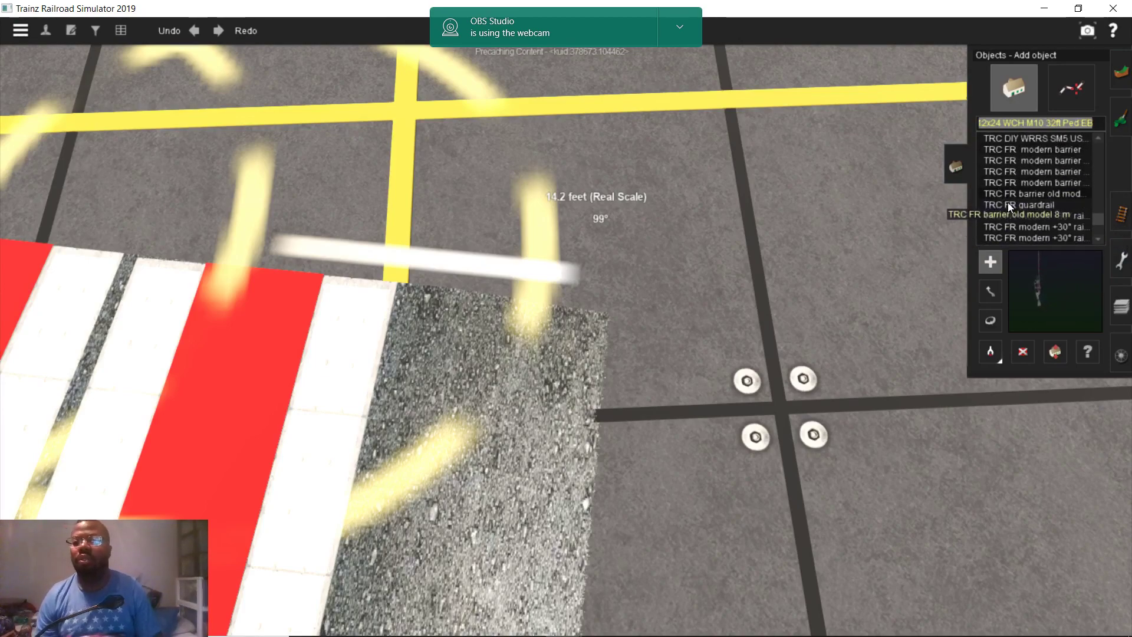
scroll(1010, 204, down, 4)
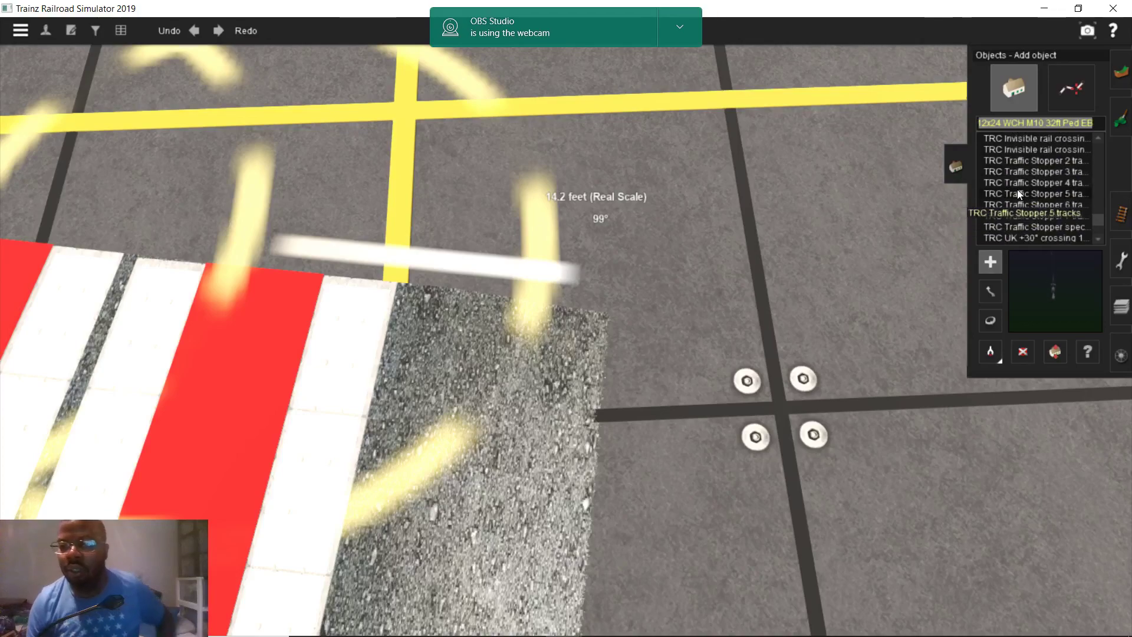
scroll(1007, 176, up, 2)
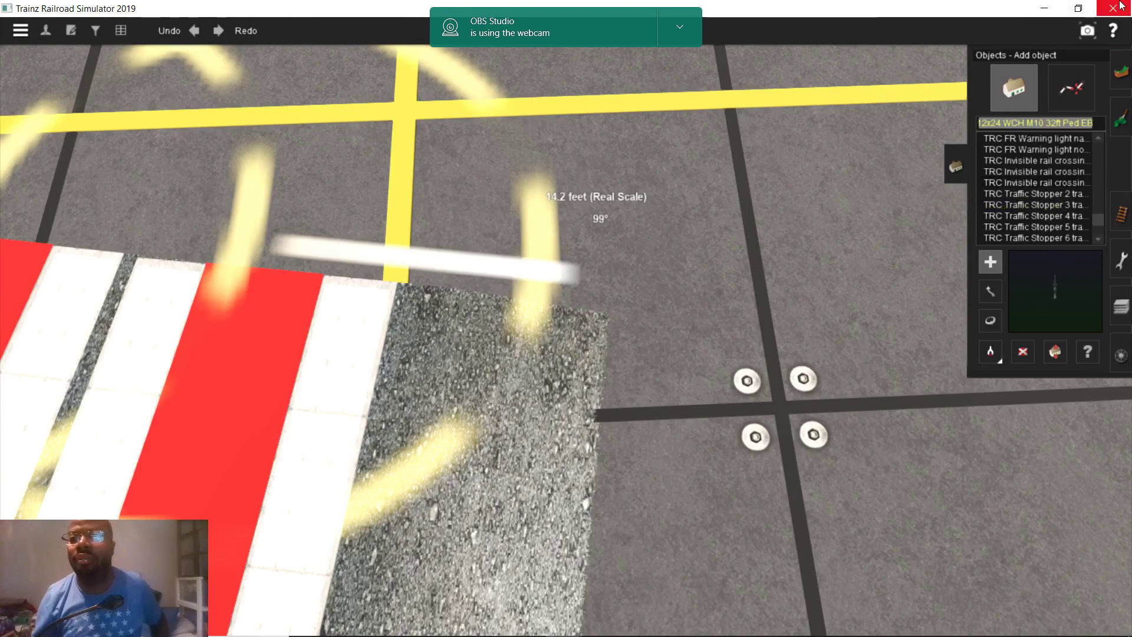
scroll(1035, 197, up, 3)
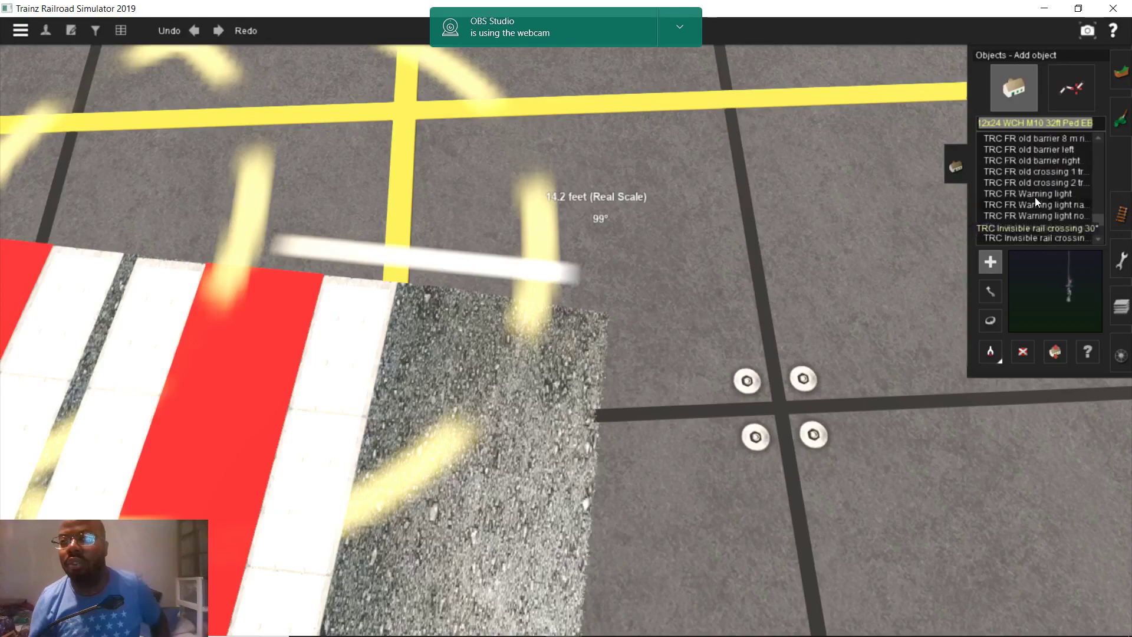
Place a trial crossing warning-light object, then delete it
click(781, 342)
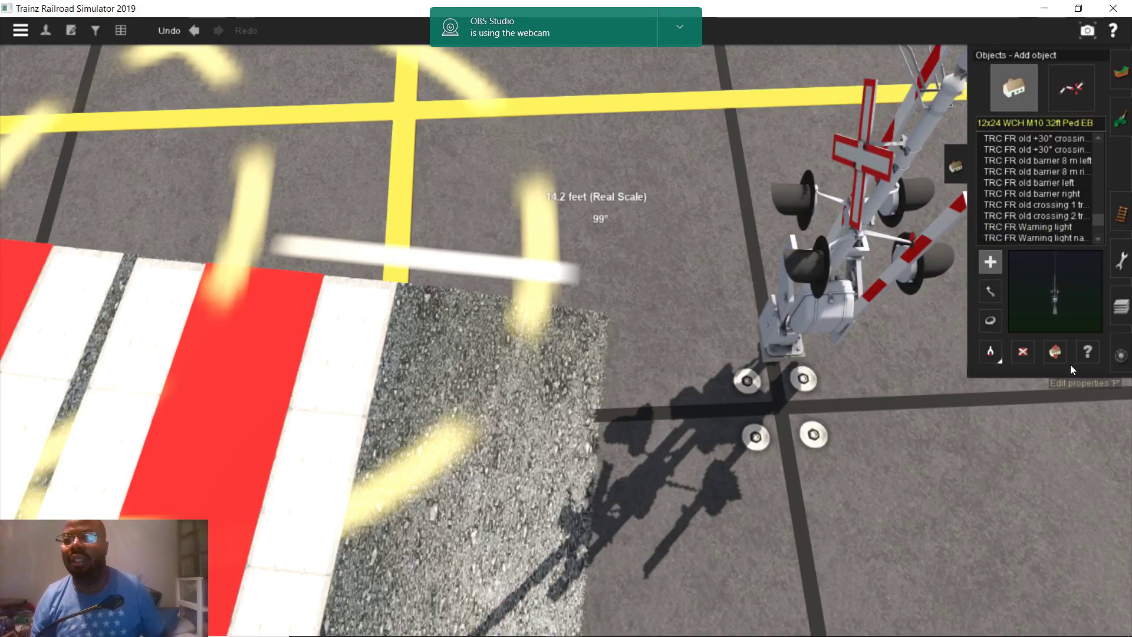
click(1024, 358)
click(829, 284)
scroll(1035, 211, down, 6)
scroll(1033, 209, down, 5)
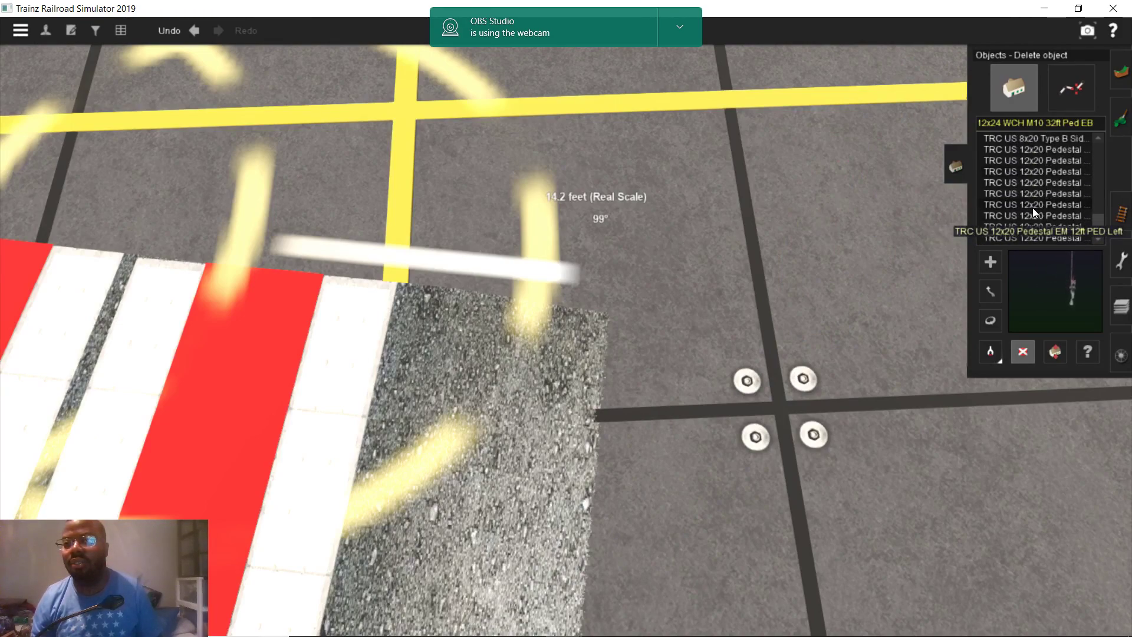
scroll(1032, 208, down, 1)
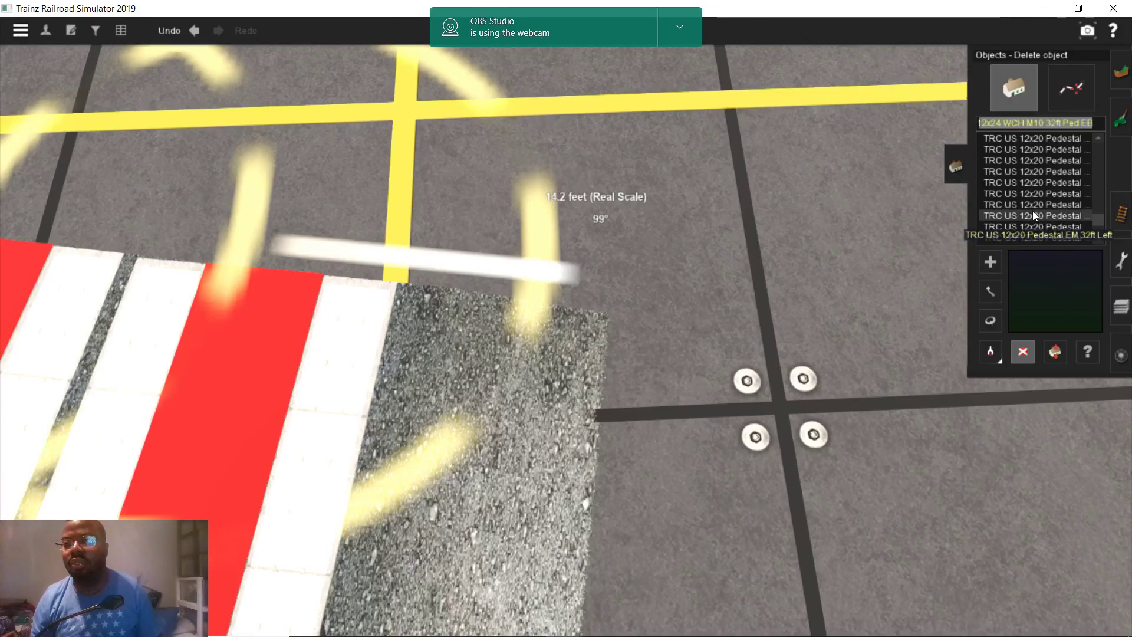
Try the TRC US 12x20 Pedestal EM 32ft Left gate on the ground, then delete it
click(1032, 215)
click(716, 343)
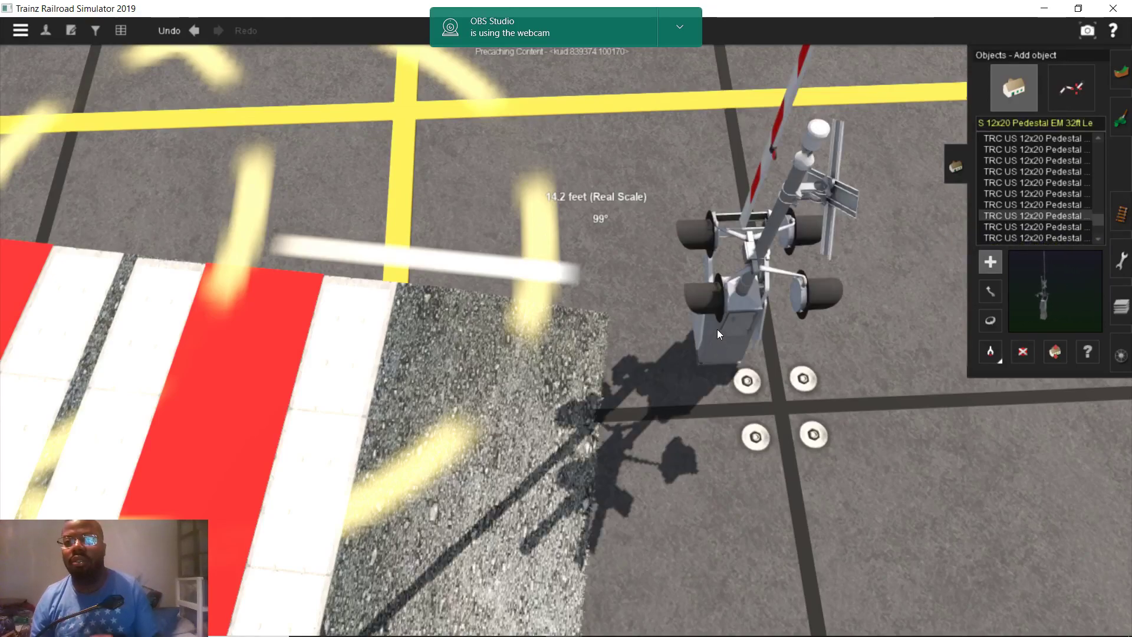
scroll(717, 327, down, 5)
right_drag(716, 324, 620, 328)
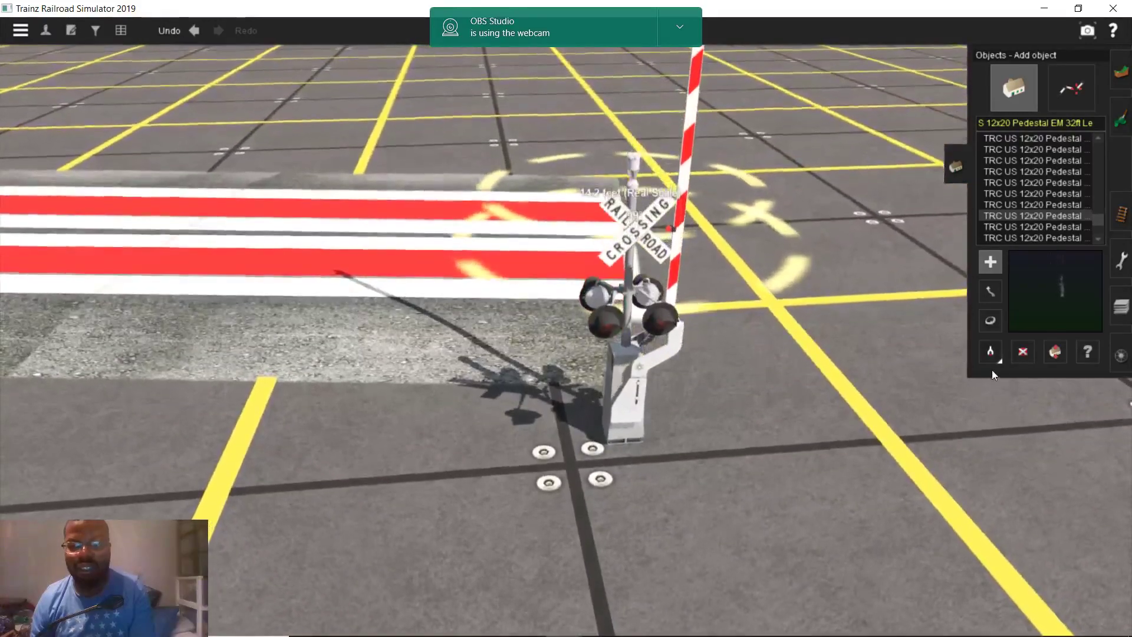
click(1015, 354)
click(629, 335)
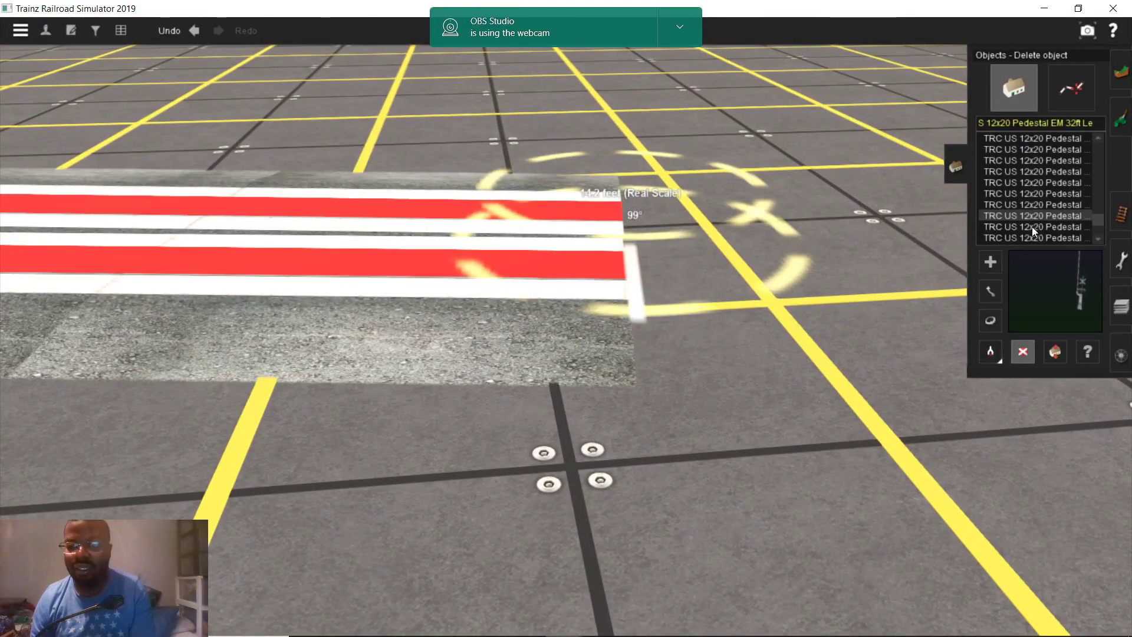
scroll(1032, 226, down, 3)
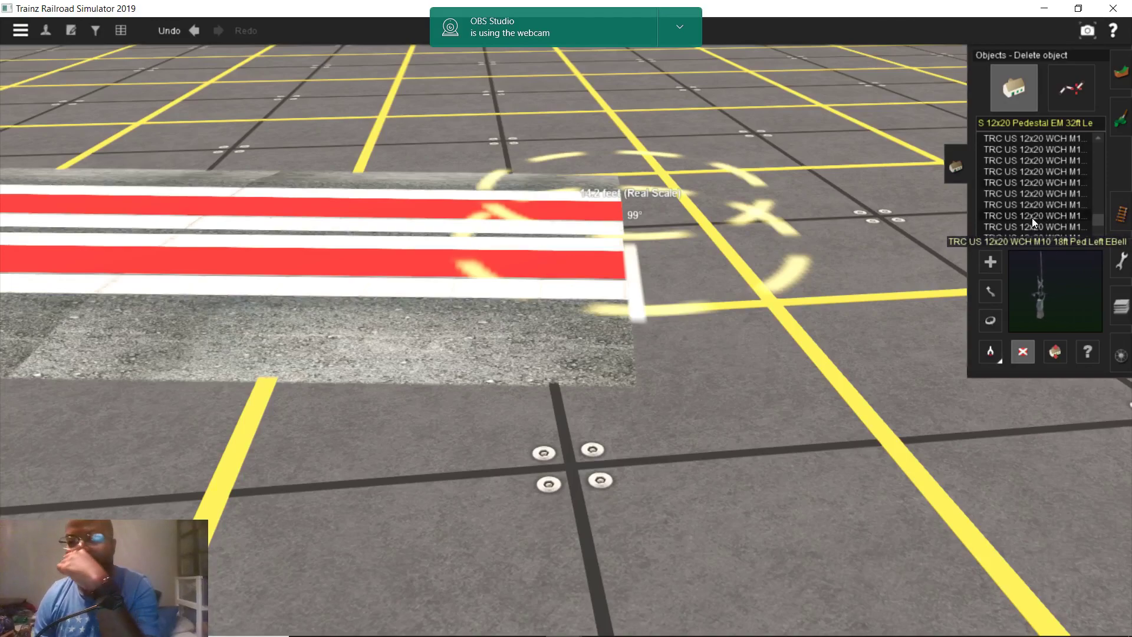
Place a TRC US 12x20 WCH M10 32ft MBell signal beside the crossing
click(1032, 217)
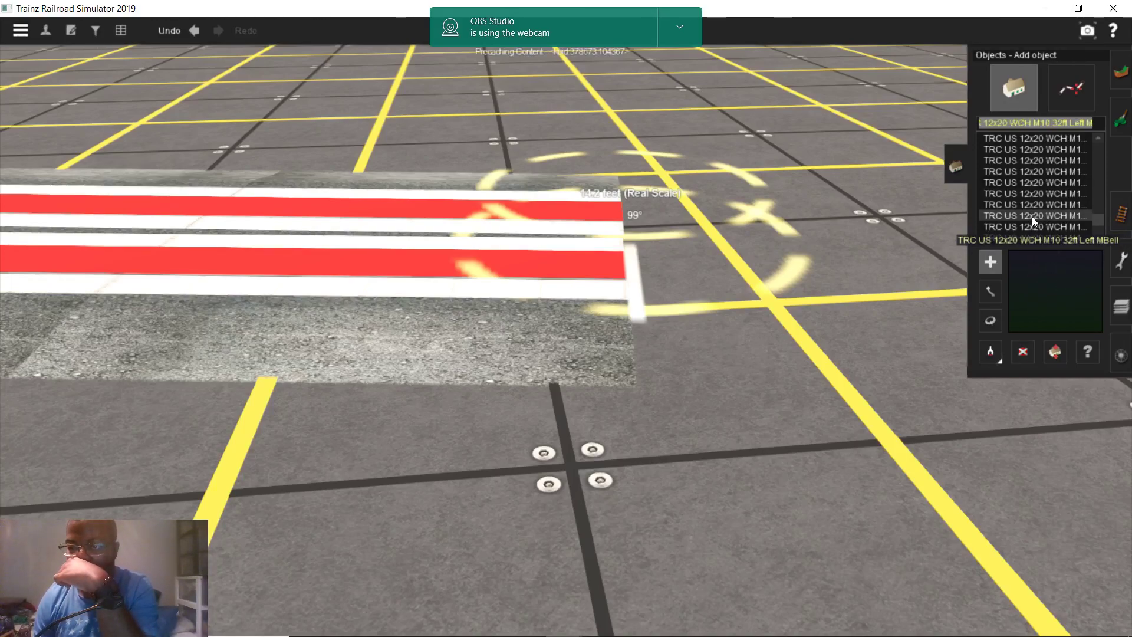
click(1030, 227)
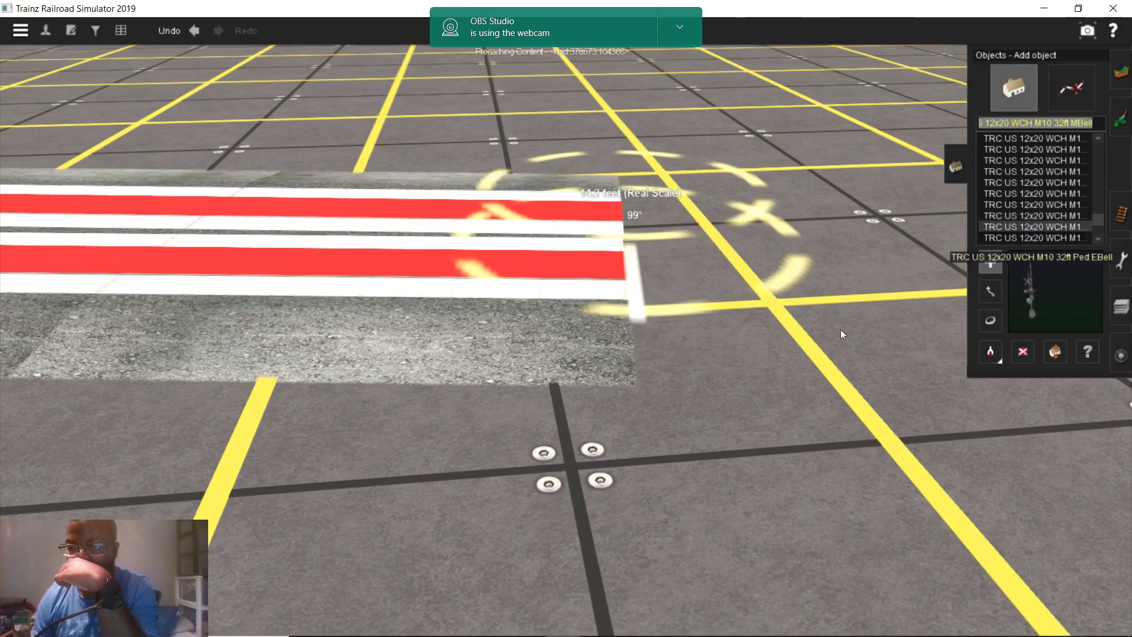
click(745, 412)
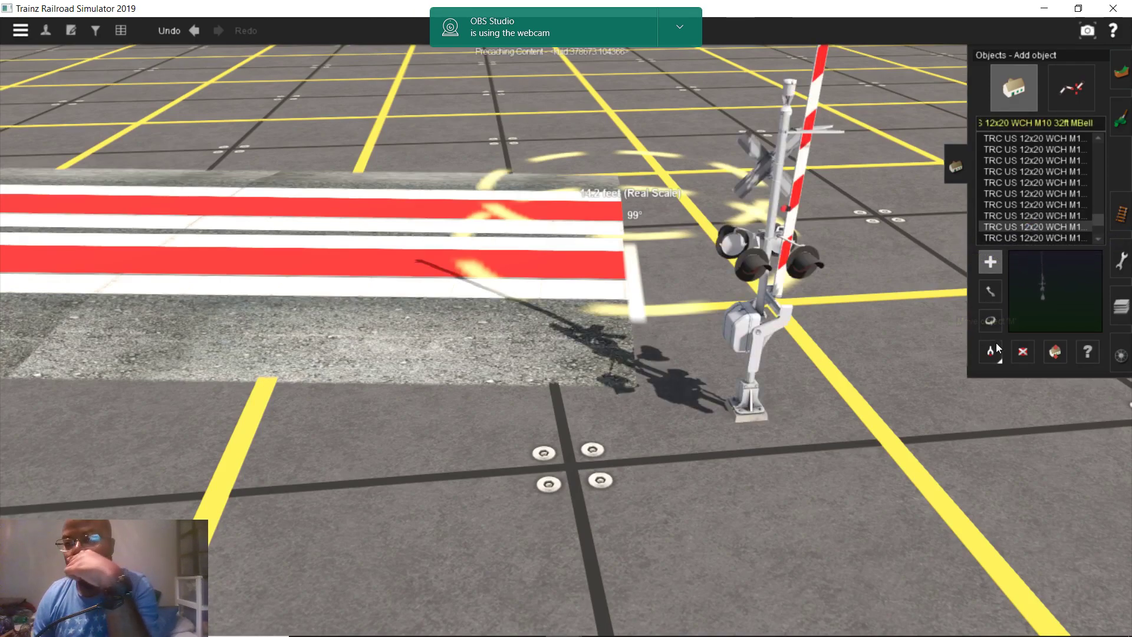
Compare signal variants, place a 32ft HCB Left signal beside the first, then delete it
click(1053, 237)
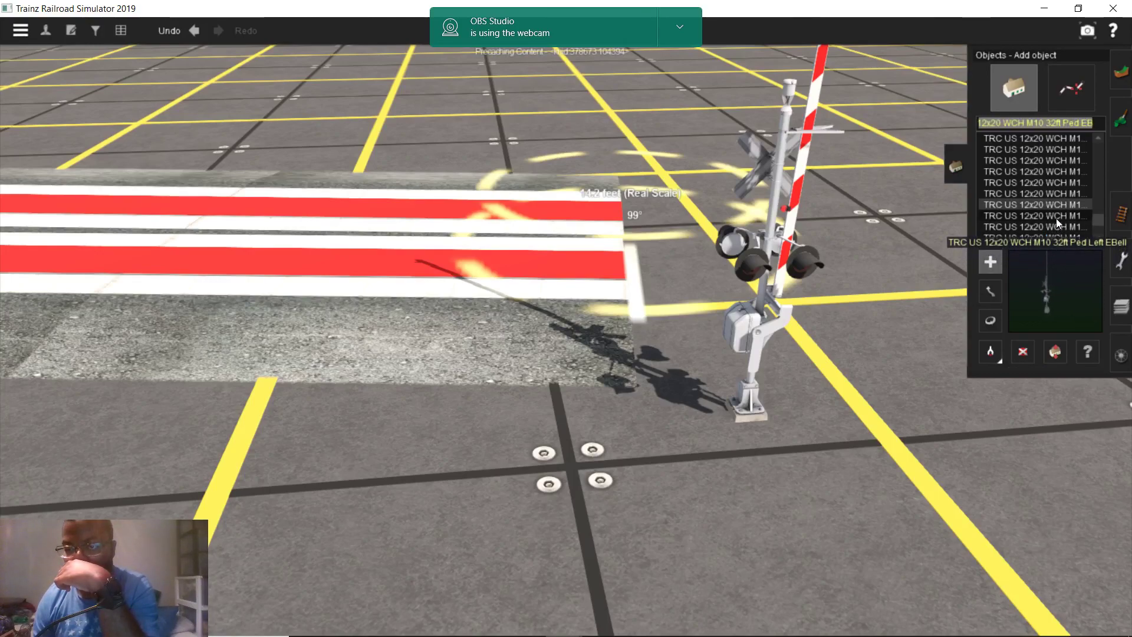
click(1055, 217)
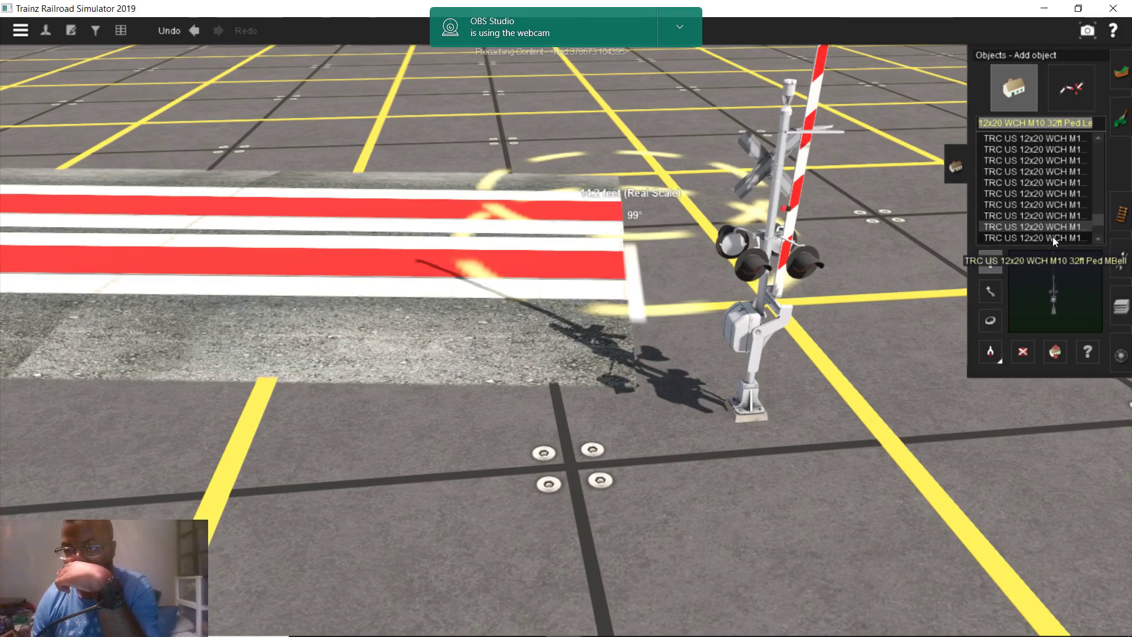
click(1052, 236)
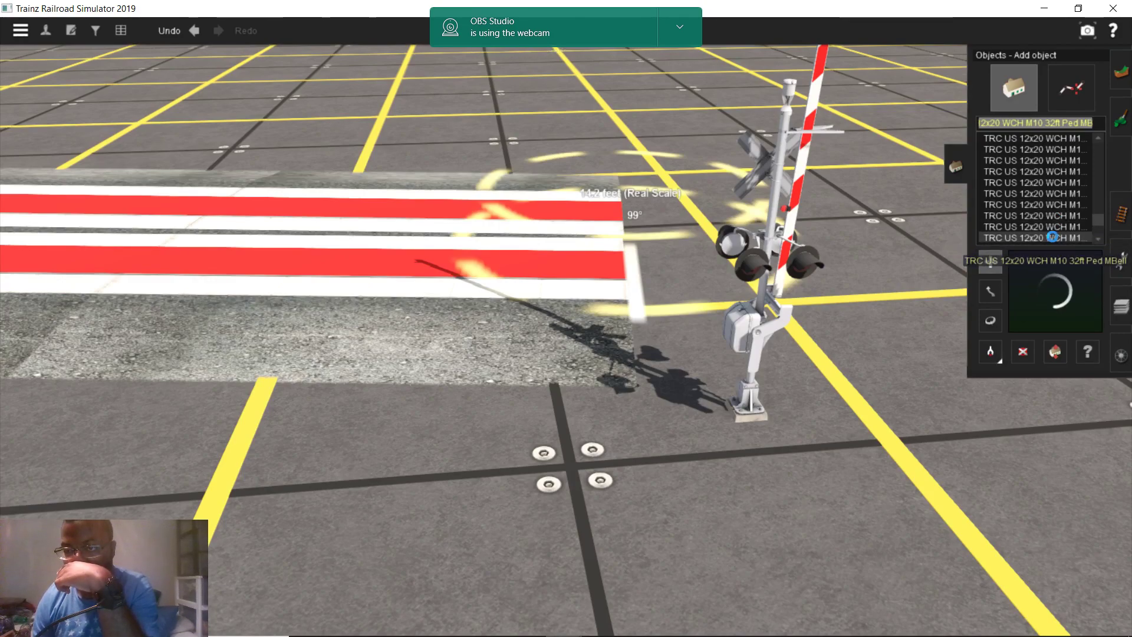
click(1051, 176)
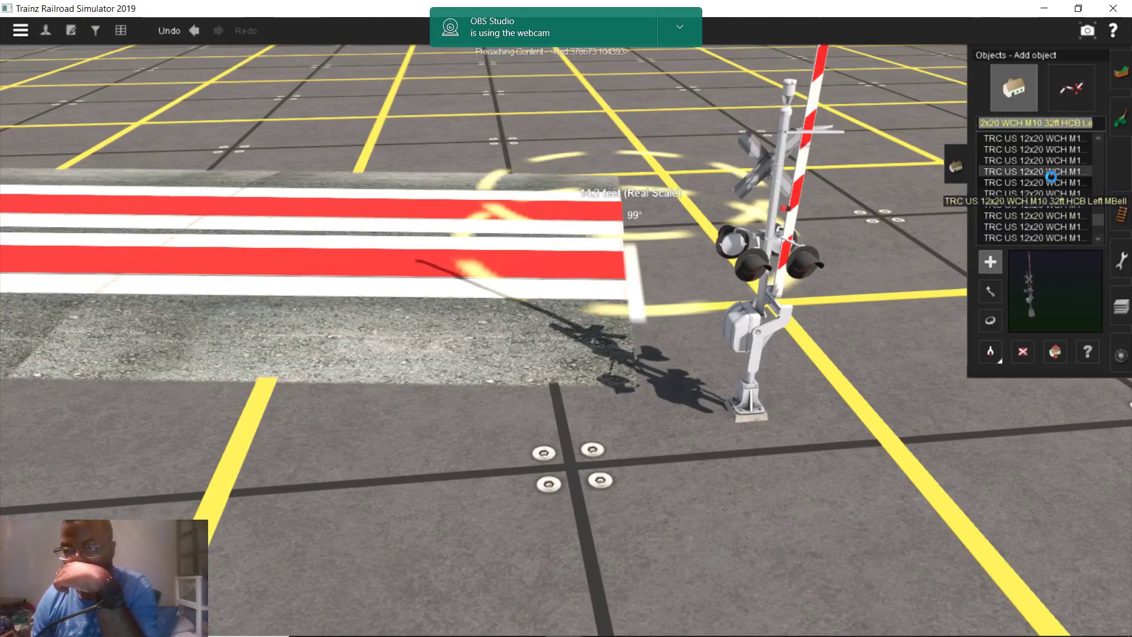
click(901, 414)
scroll(892, 402, down, 2)
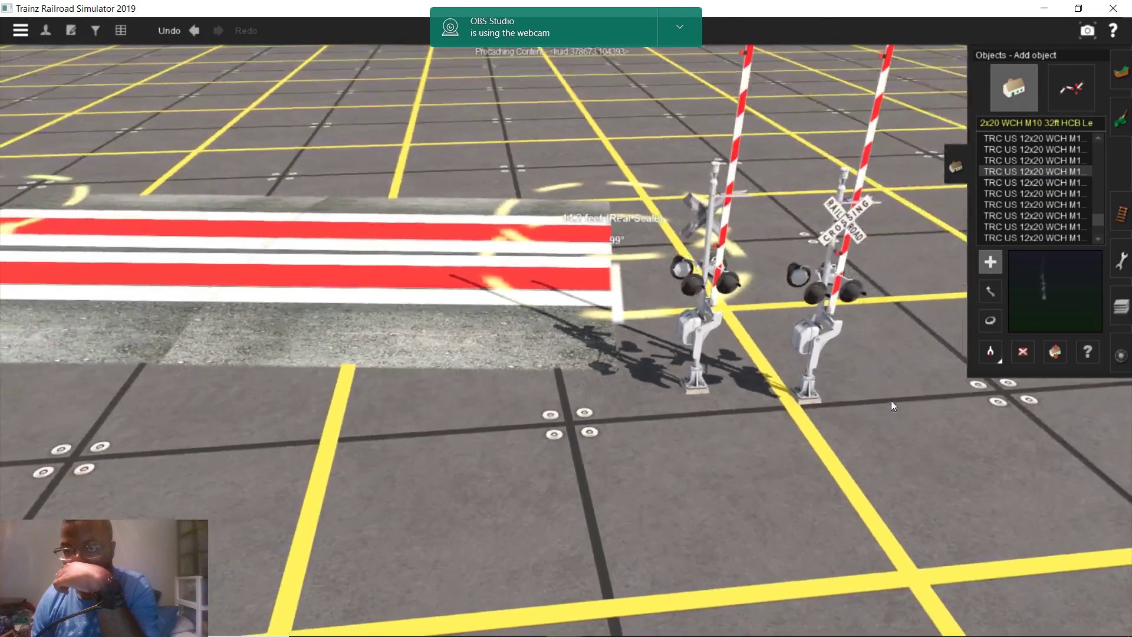
click(1020, 352)
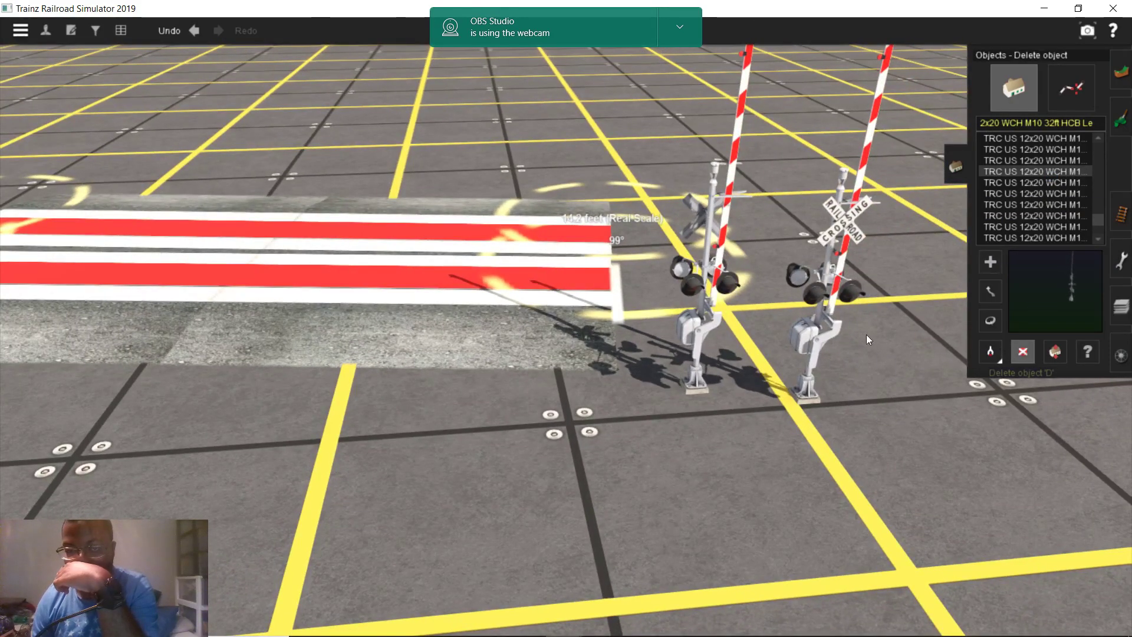
click(829, 323)
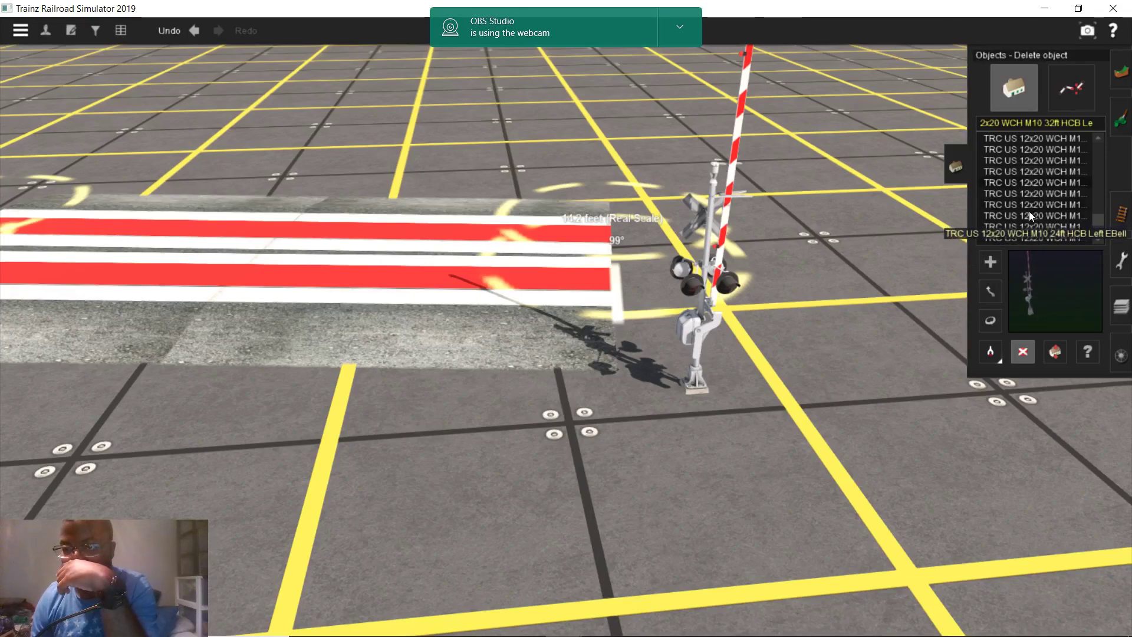
scroll(1028, 216, down, 2)
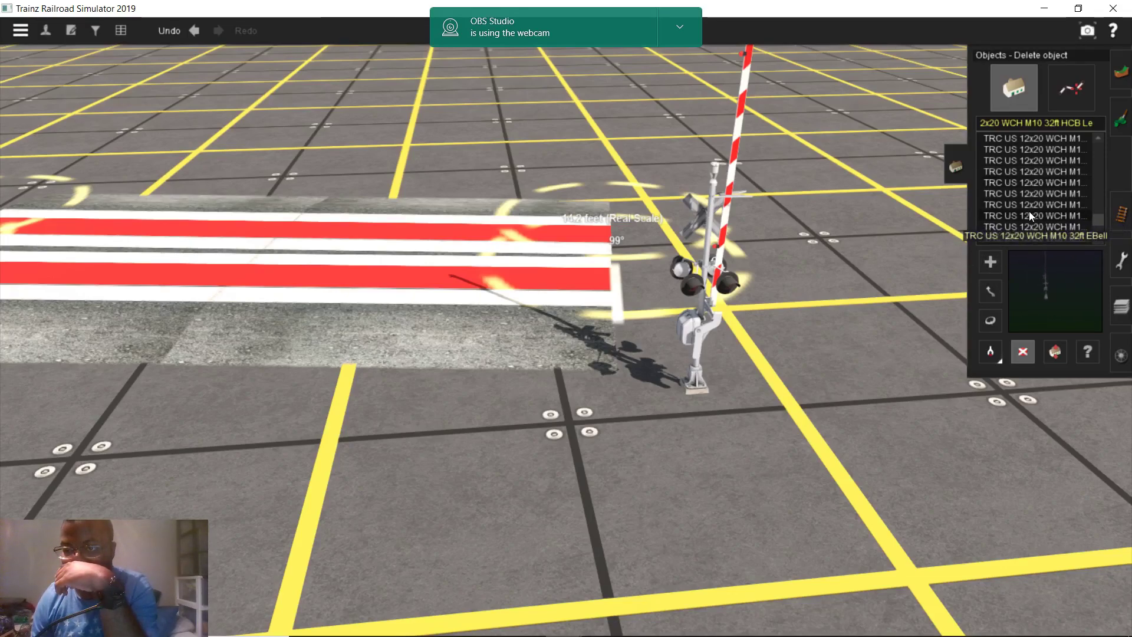
Place a WCH M10 32ft EBell signal next to the first one
click(1028, 213)
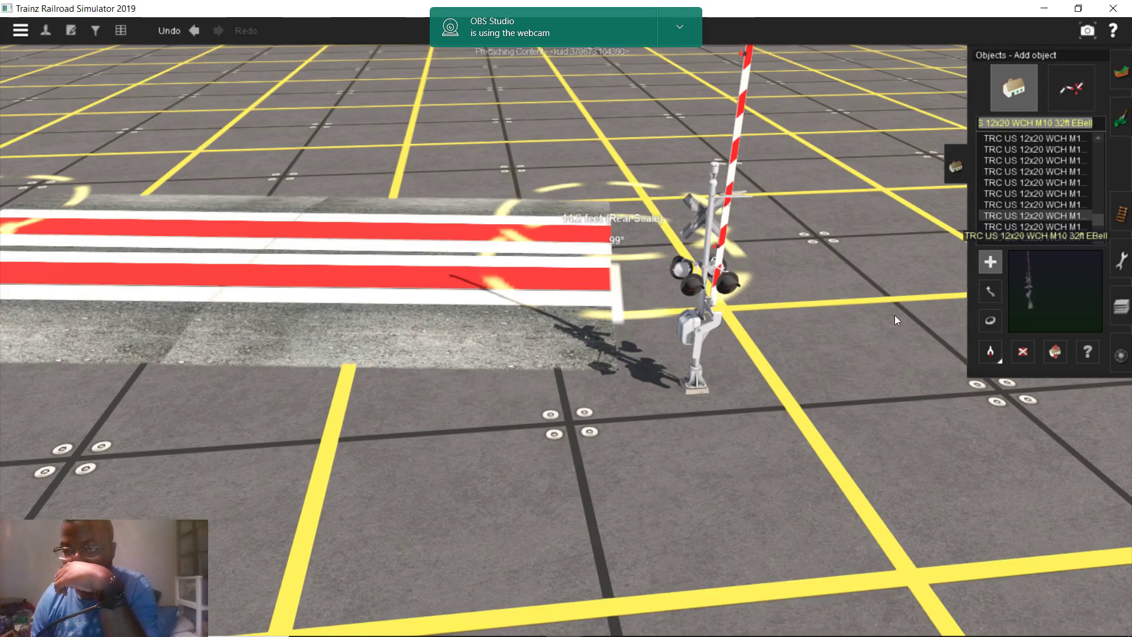
click(776, 437)
scroll(811, 413, up, 3)
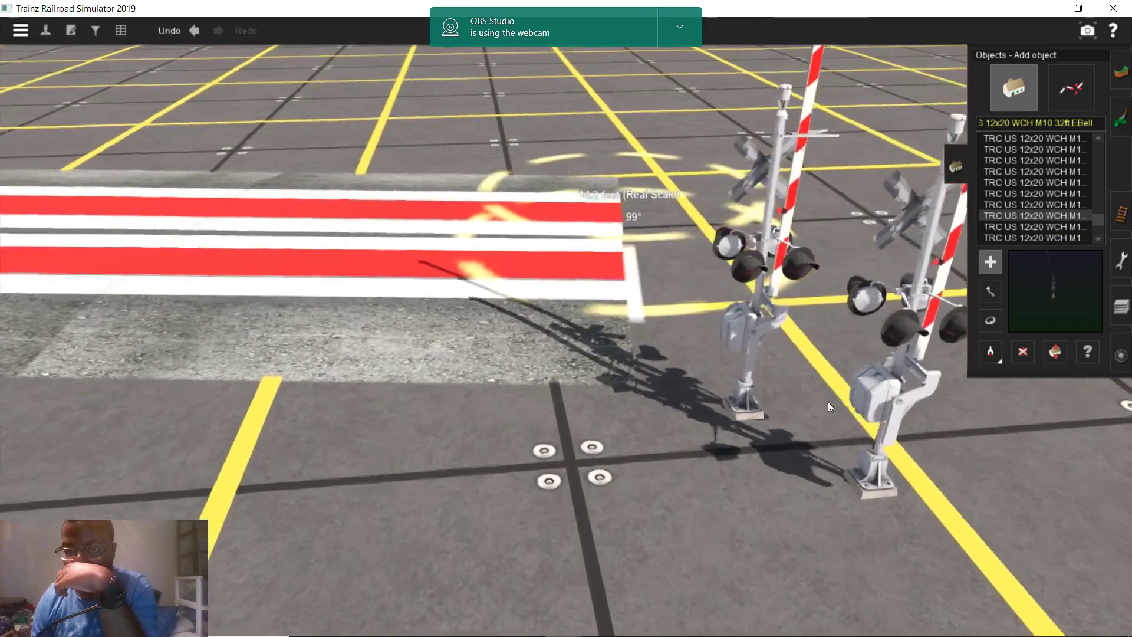
right_drag(783, 384, 702, 337)
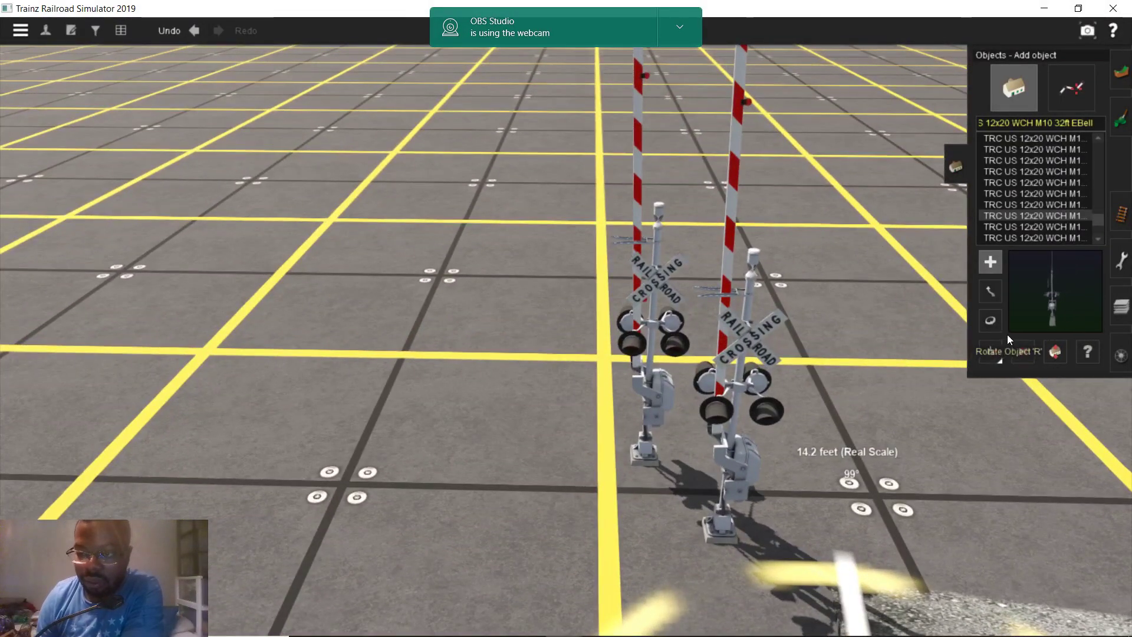
Delete the right-hand crossing signal
click(1022, 352)
click(751, 368)
scroll(730, 355, up, 5)
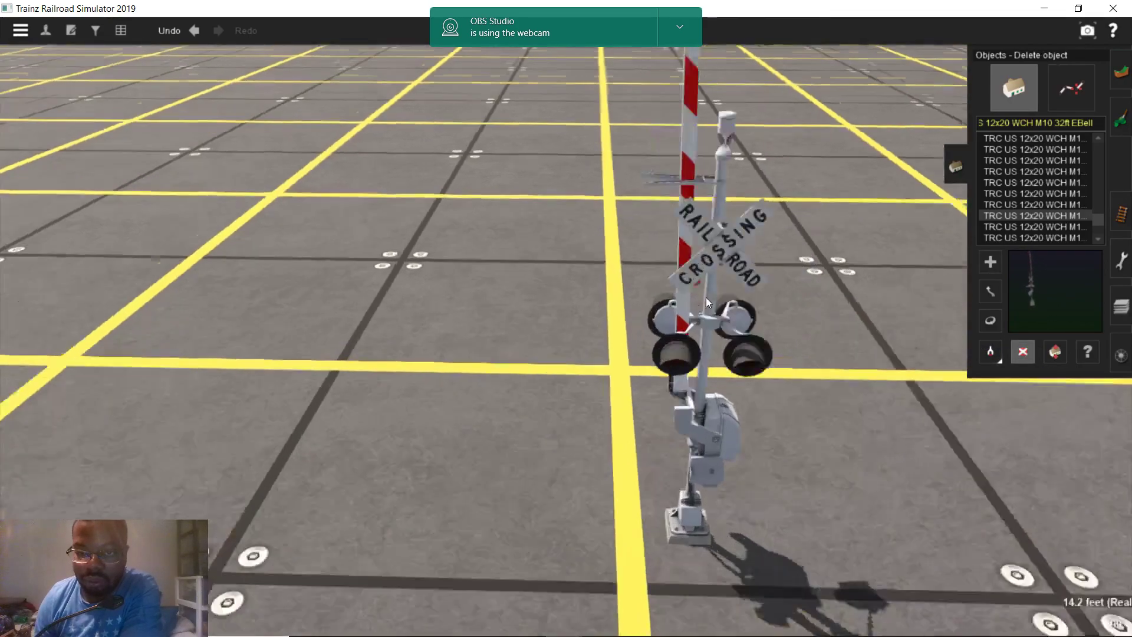
scroll(705, 285, down, 5)
right_drag(647, 268, 590, 310)
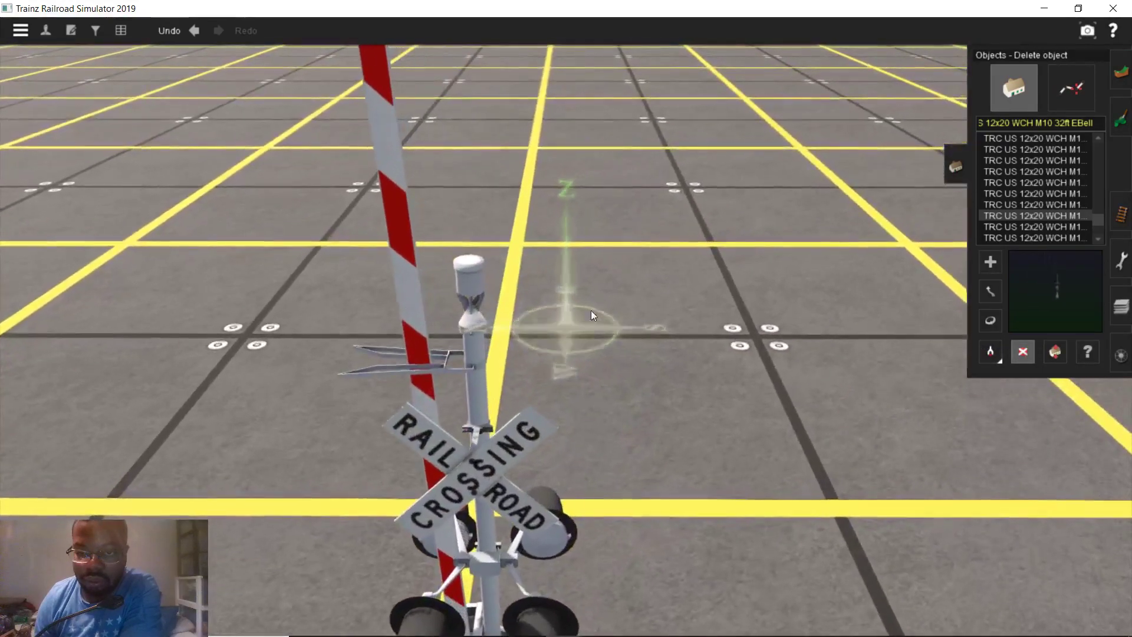
Place a trial crossing gate and preview its MBell and left-hand EBell variants
click(1033, 226)
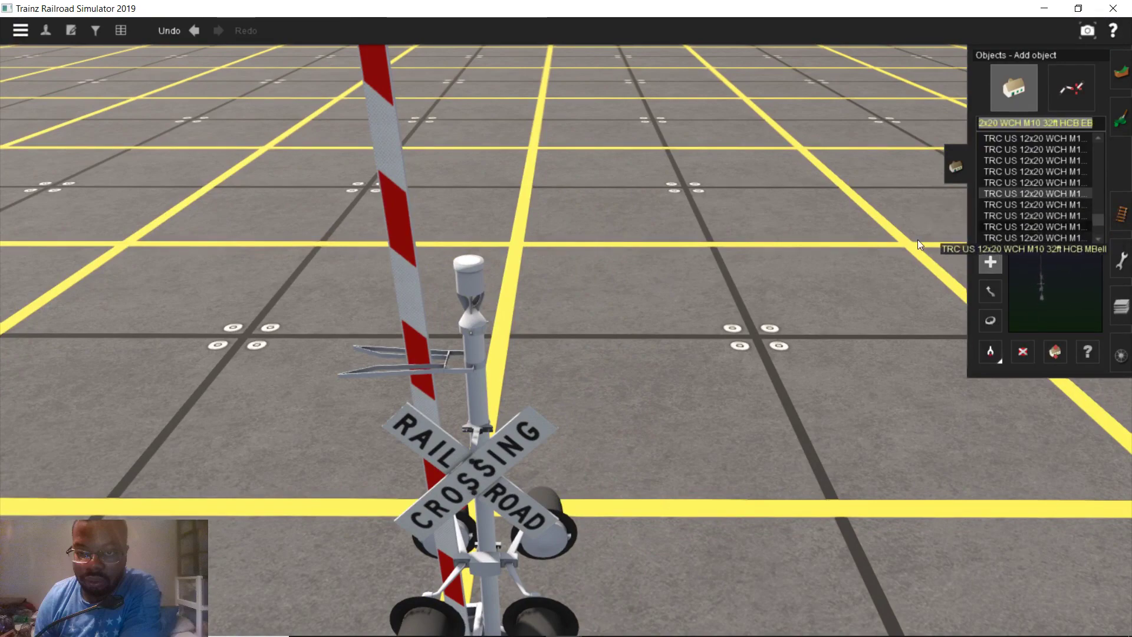
click(768, 309)
scroll(760, 301, down, 5)
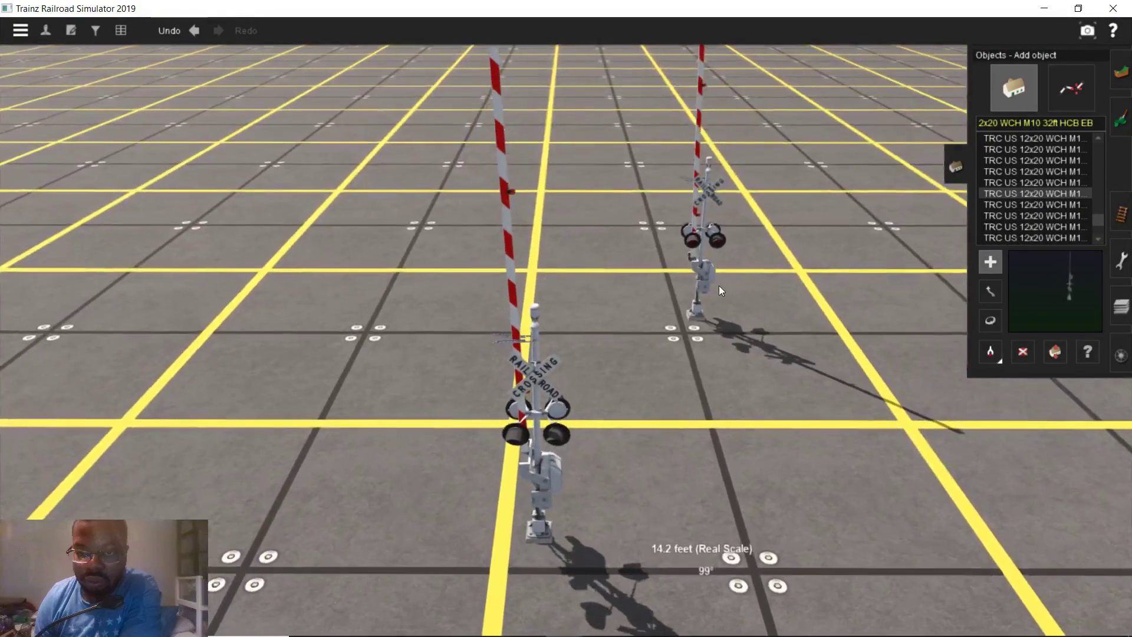
scroll(766, 285, up, 3)
click(1045, 201)
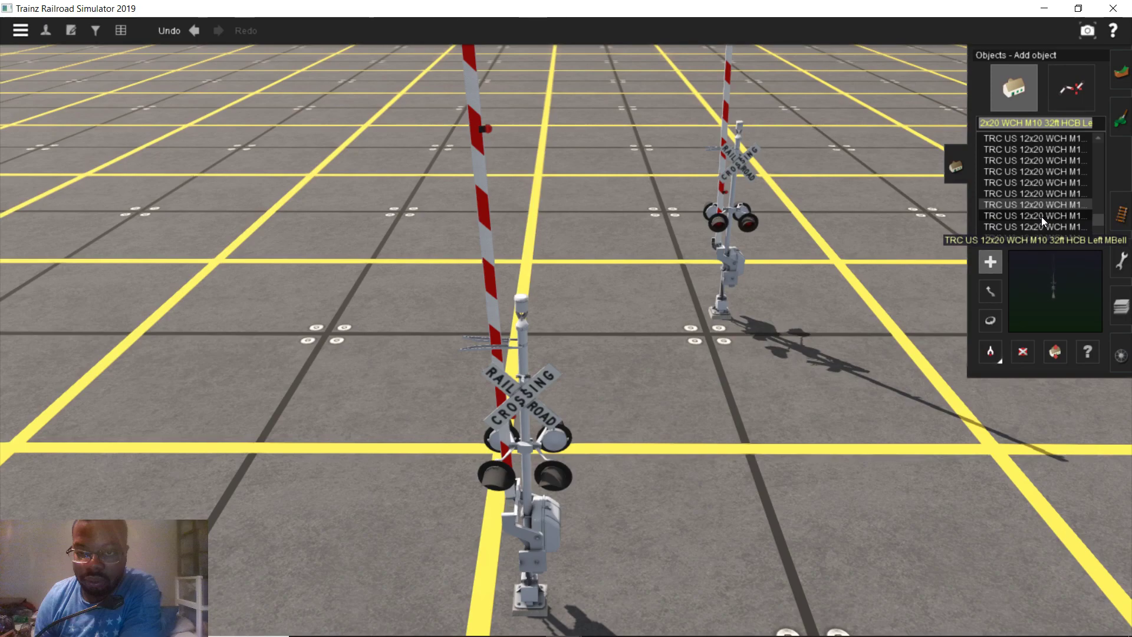
click(1041, 217)
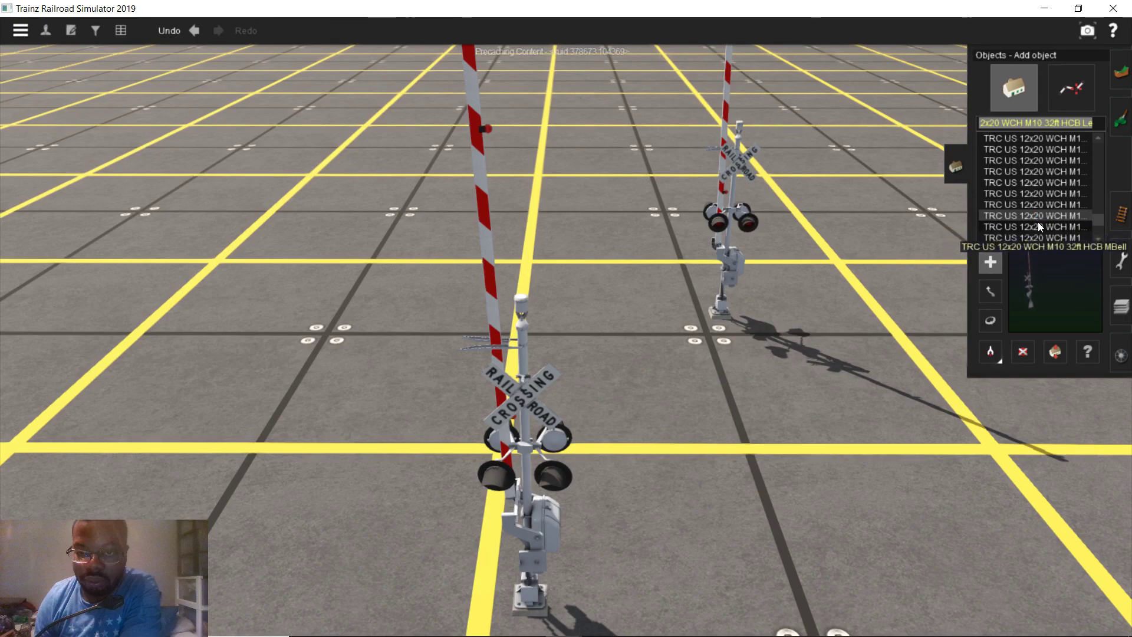
click(1038, 227)
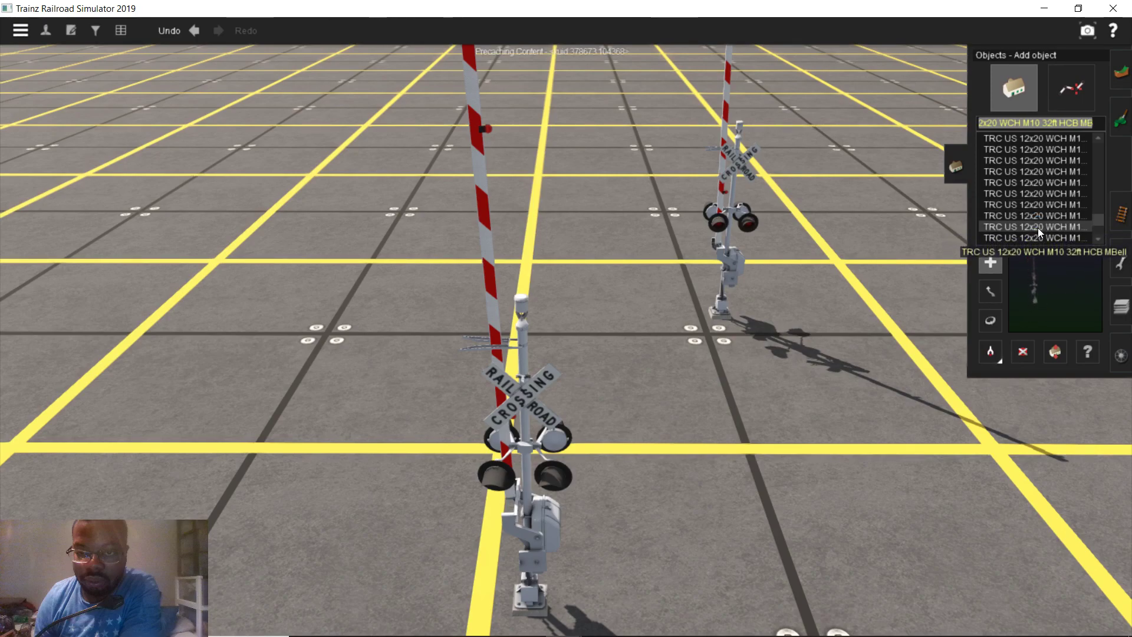
click(1038, 235)
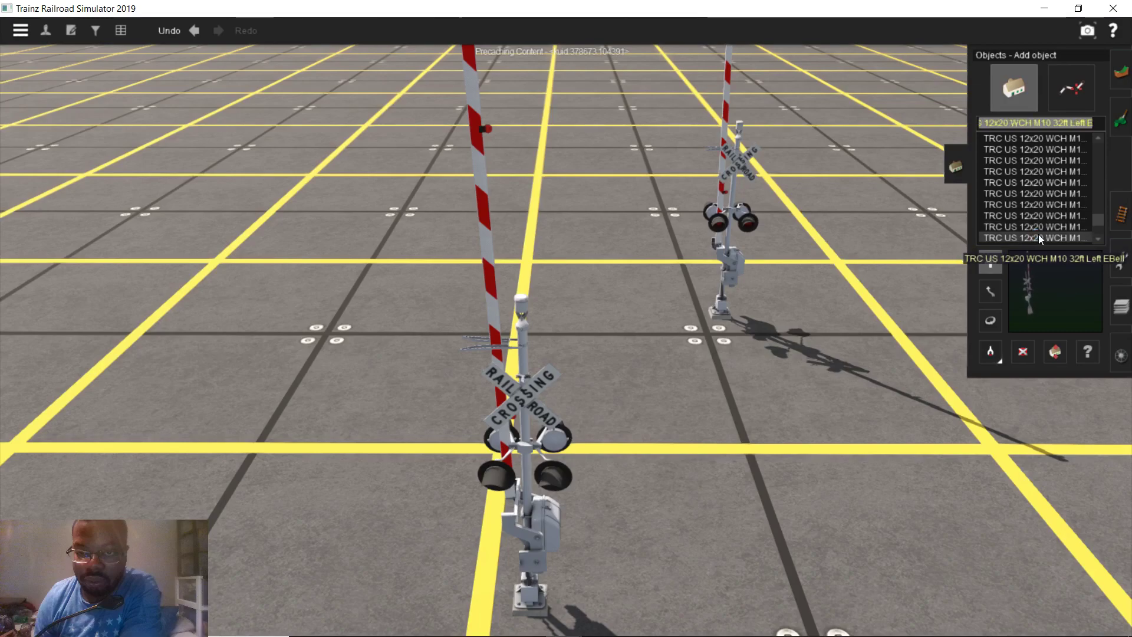
Pick up the far gate's type with Get object, then delete the trial gate near the camera
click(985, 348)
click(525, 474)
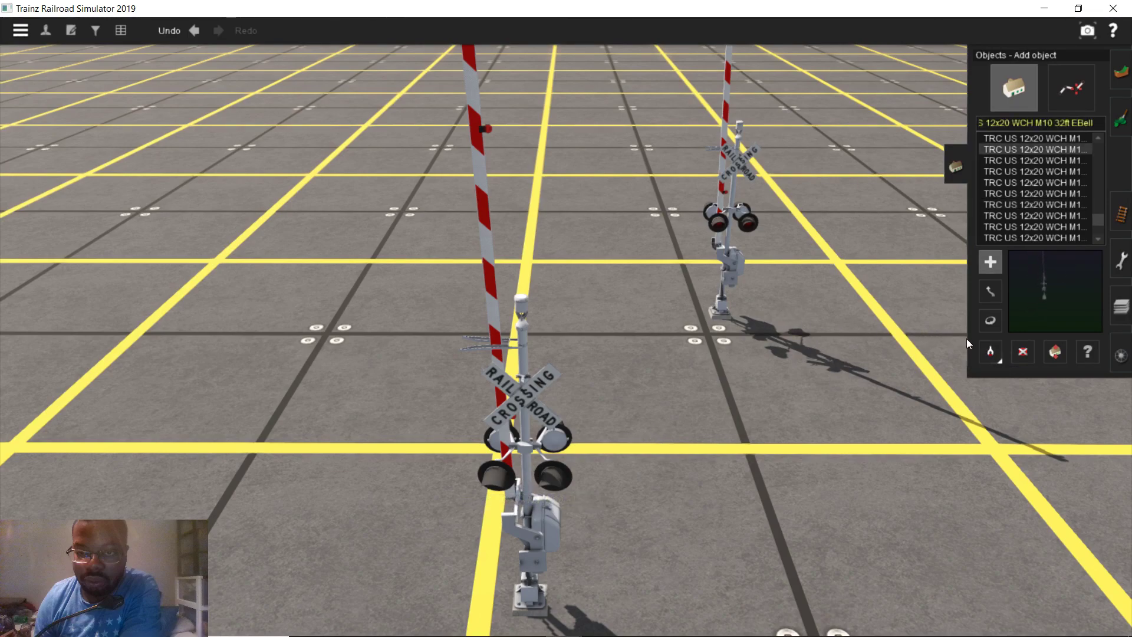
click(732, 255)
click(1025, 351)
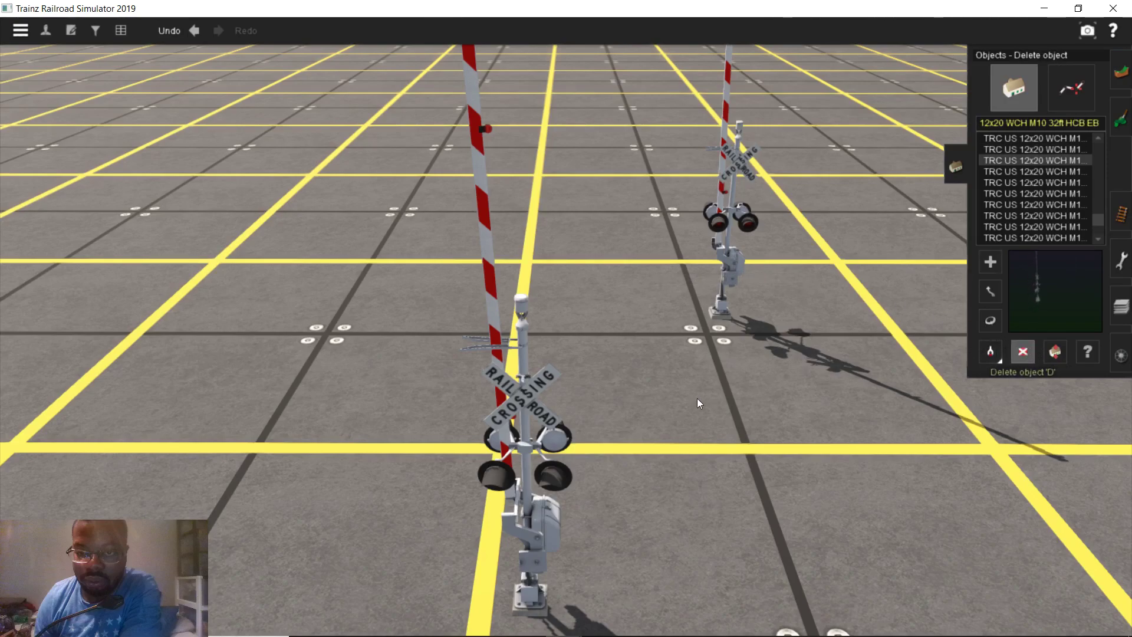
click(552, 438)
Move the far crossing gate up toward the crossing
click(999, 296)
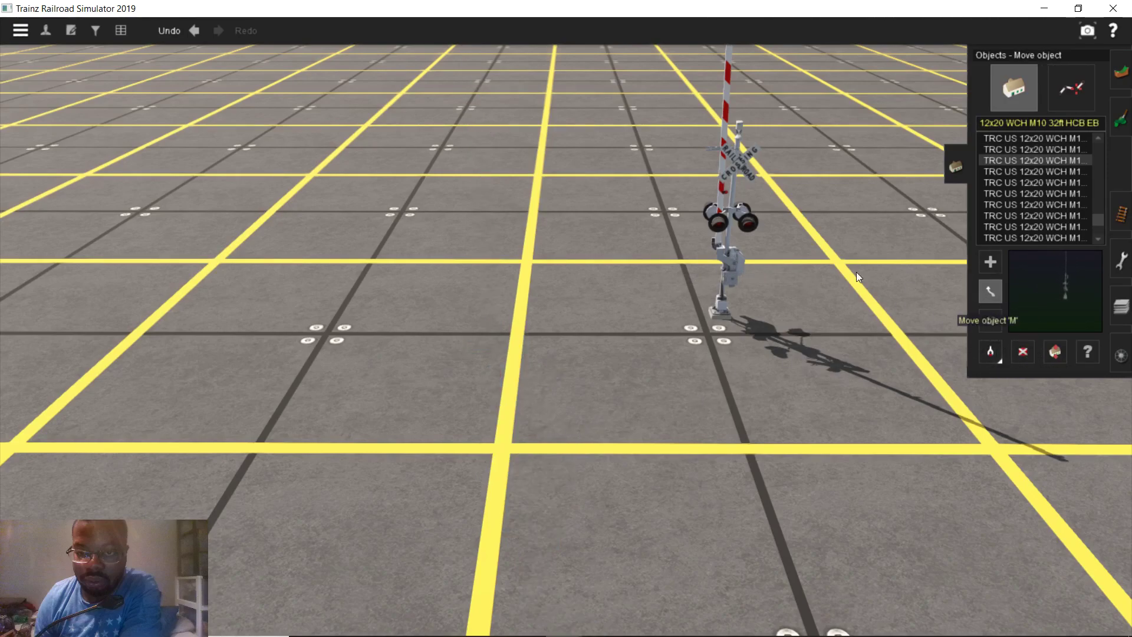
drag(710, 297, 666, 588)
right_click(664, 563)
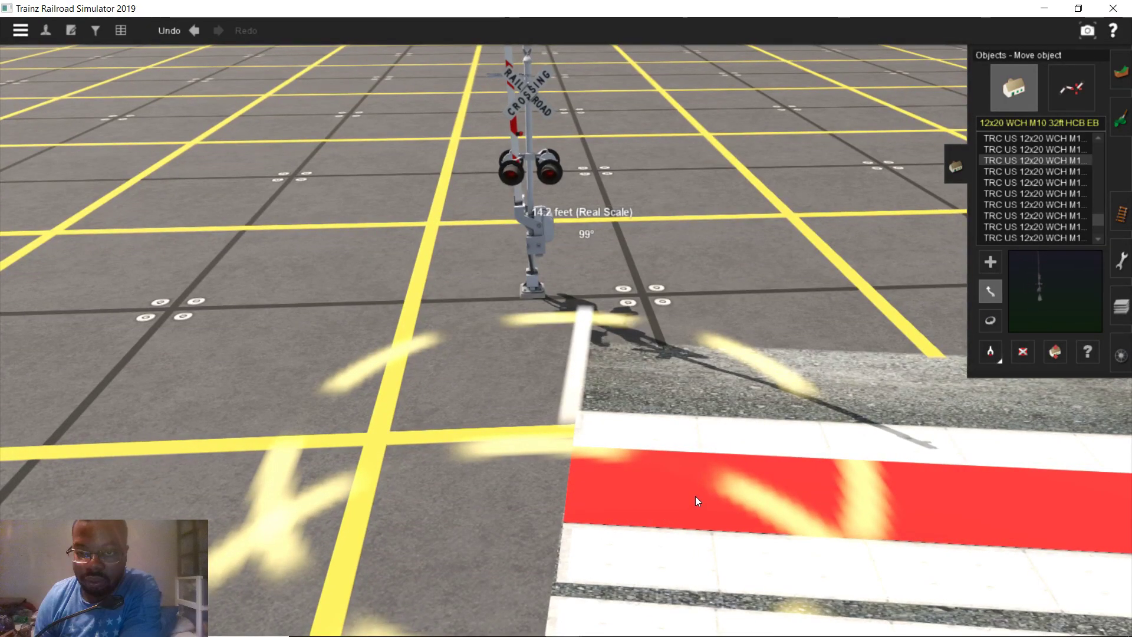
key(Up)
key(Left)
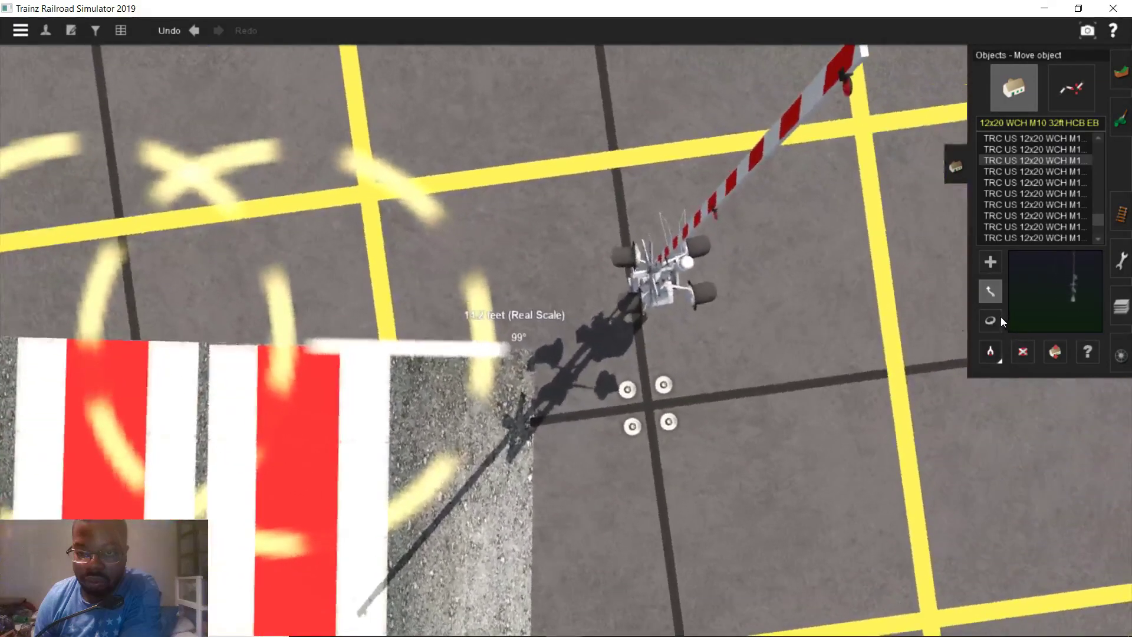
Rotate the gate to face the road and nudge it up to the road edge
click(996, 319)
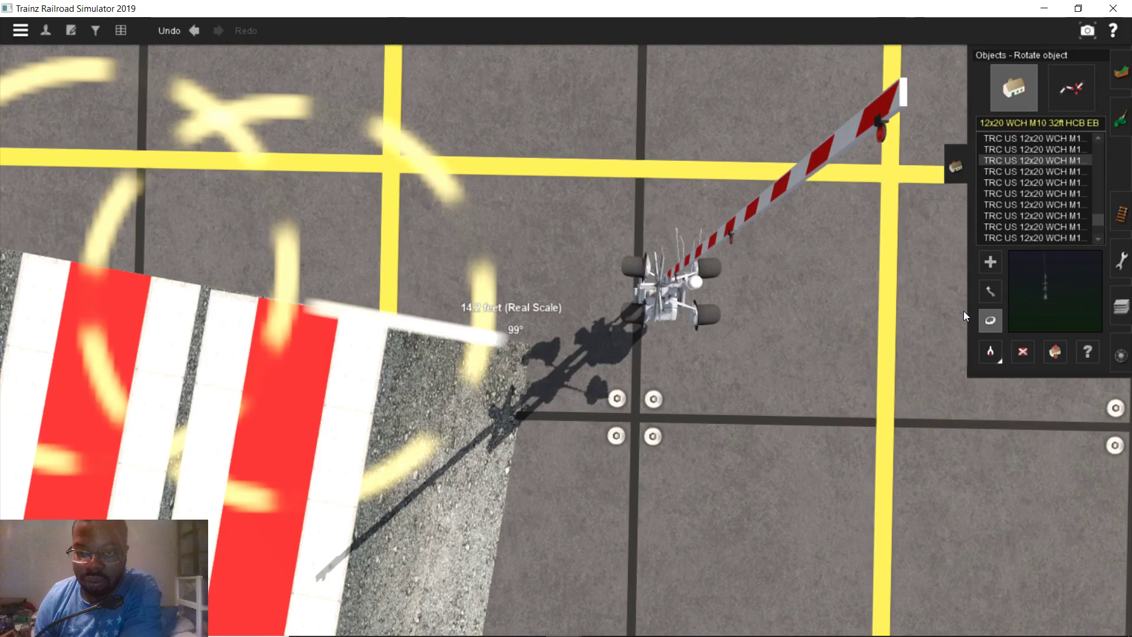
right_drag(557, 340, 678, 295)
drag(685, 278, 978, 285)
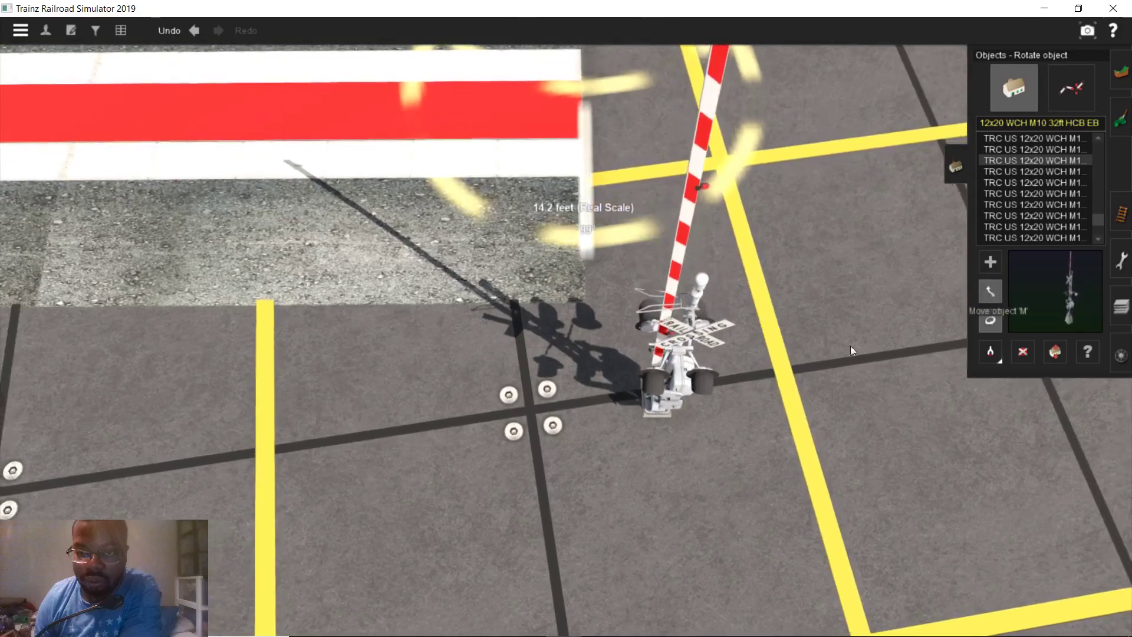
key(m)
drag(677, 342, 614, 231)
right_drag(614, 231, 613, 398)
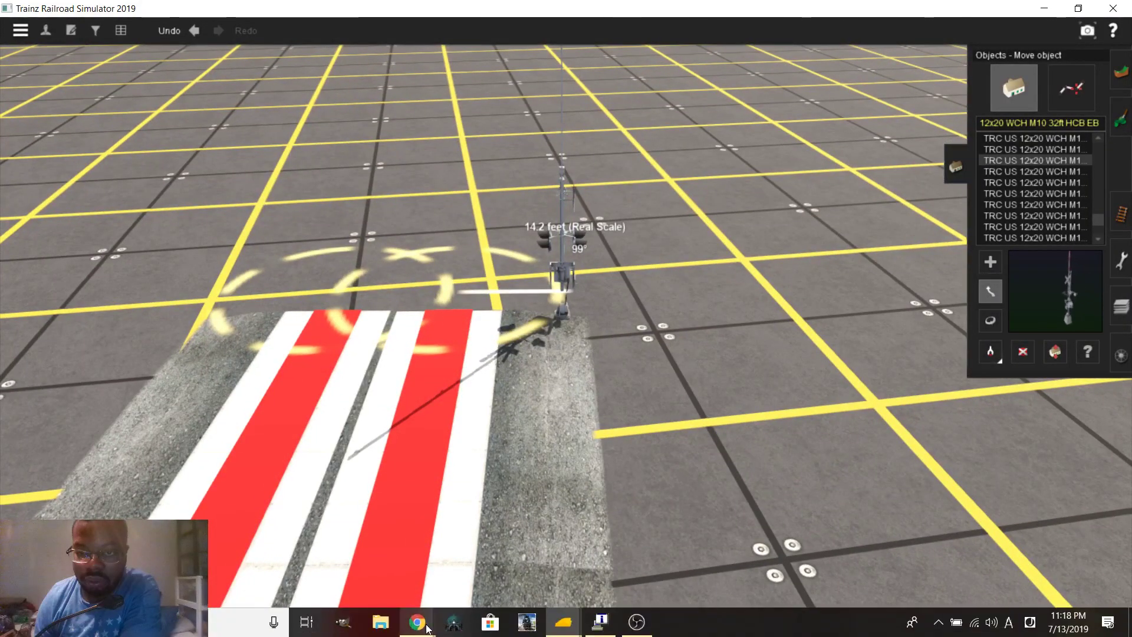
Close the distance measurement and open Street View at the crossing, tilting up to the signals
mouse_move(427, 629)
click(354, 557)
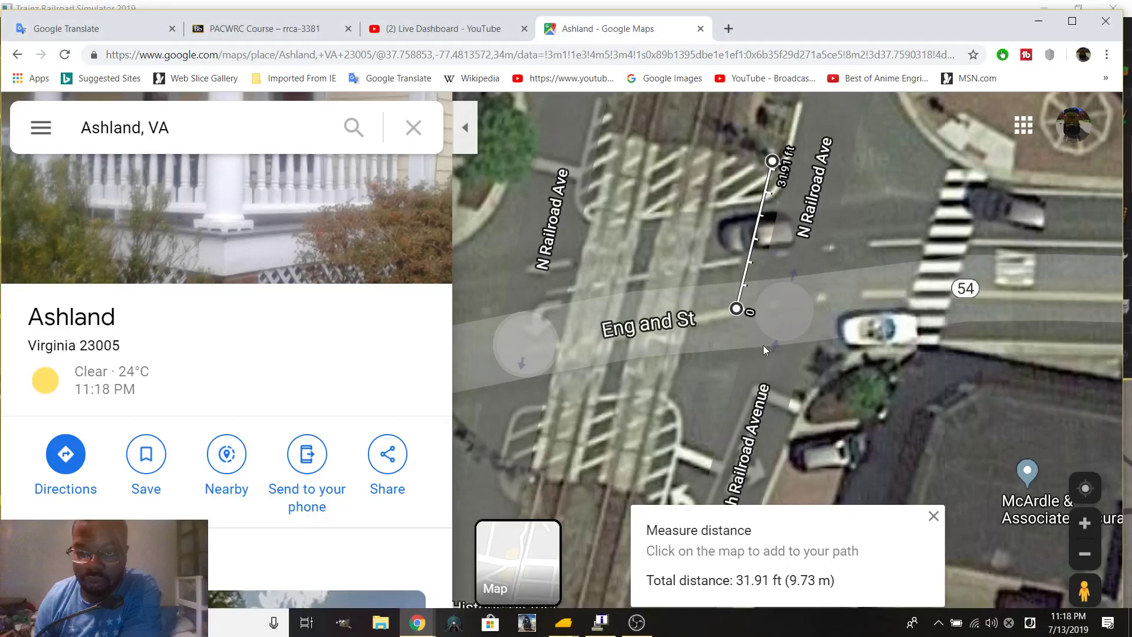
click(933, 516)
click(764, 404)
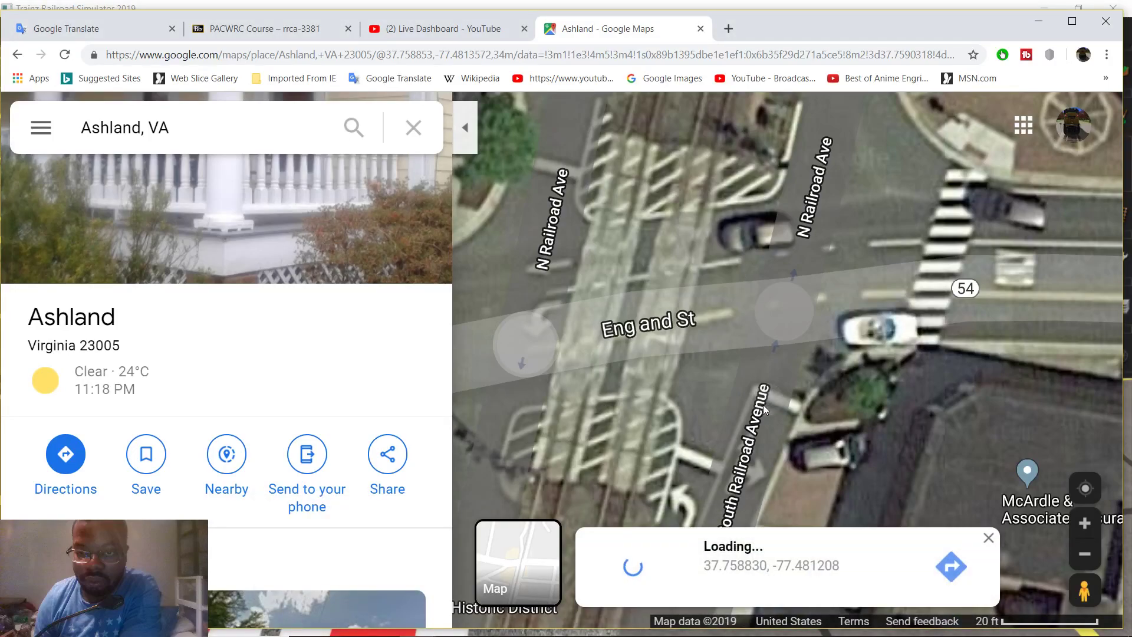
click(649, 562)
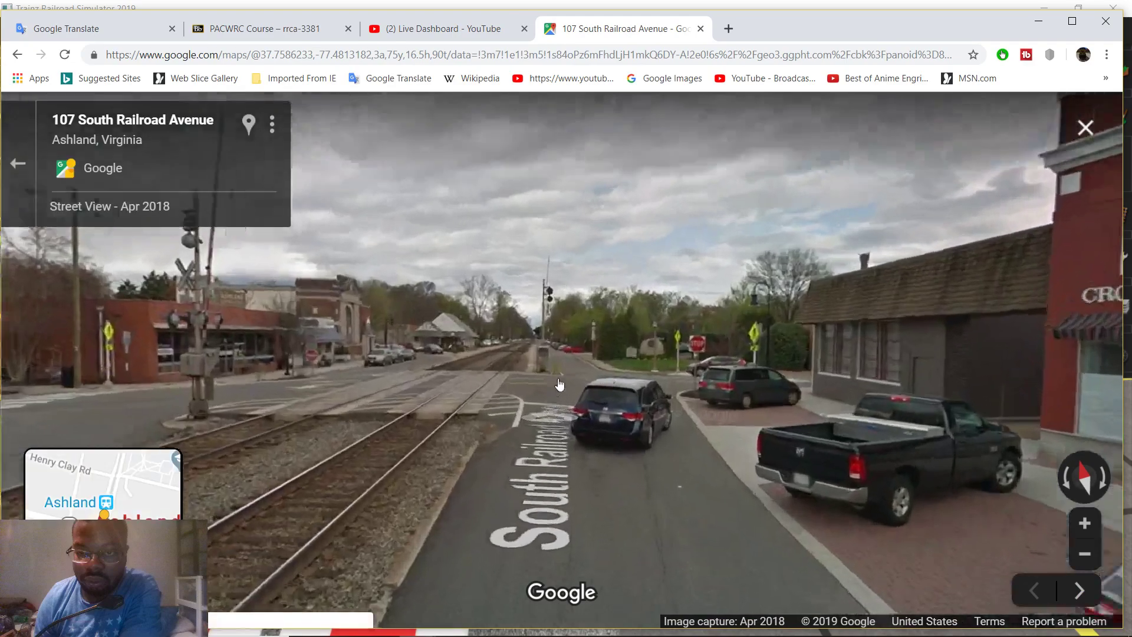
click(610, 383)
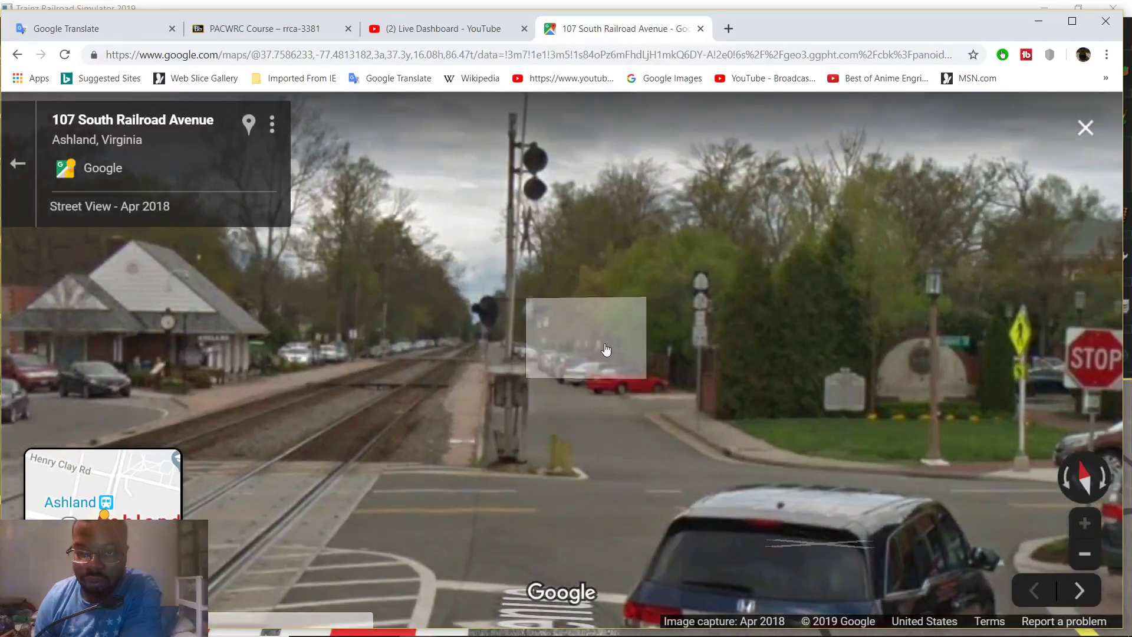
drag(672, 371, 688, 467)
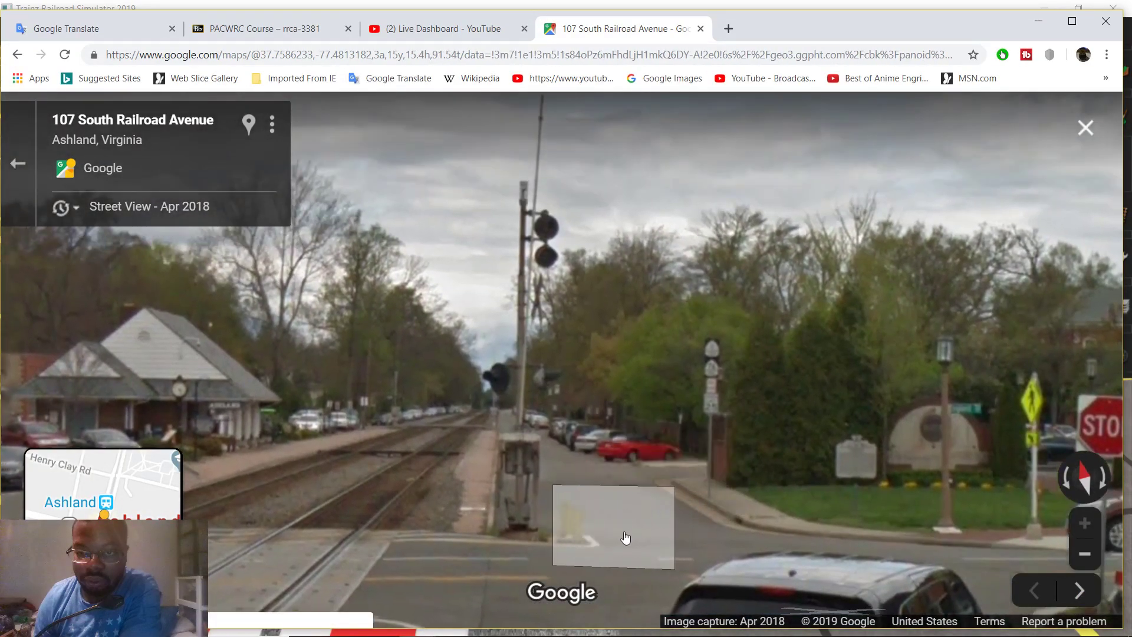
Return to the Trainz surveyor window
mouse_move(608, 619)
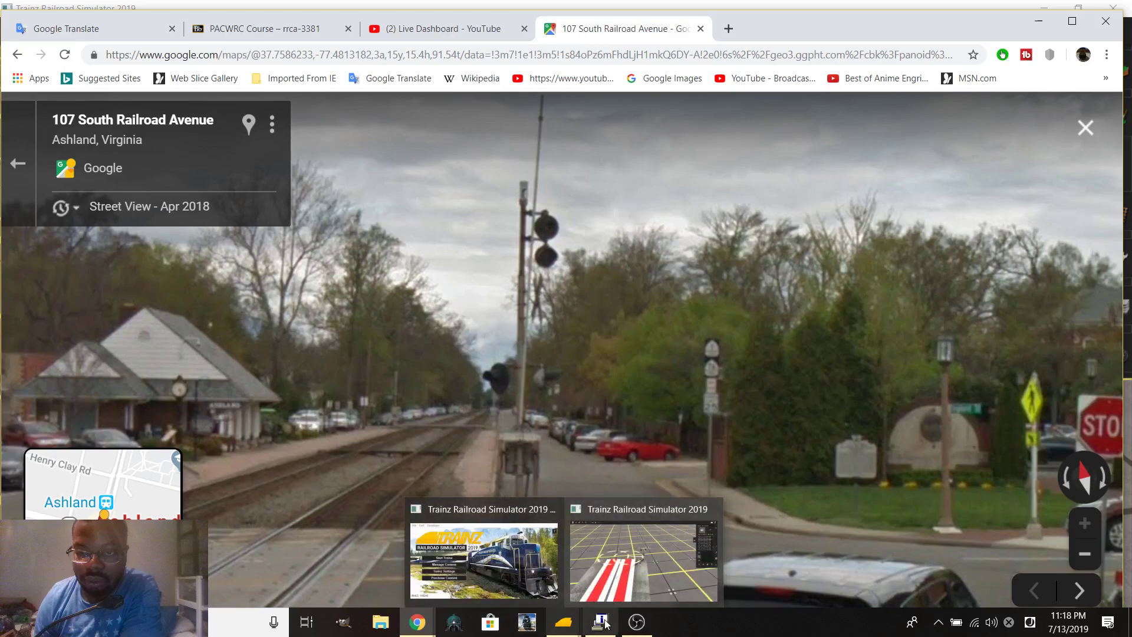
mouse_move(564, 621)
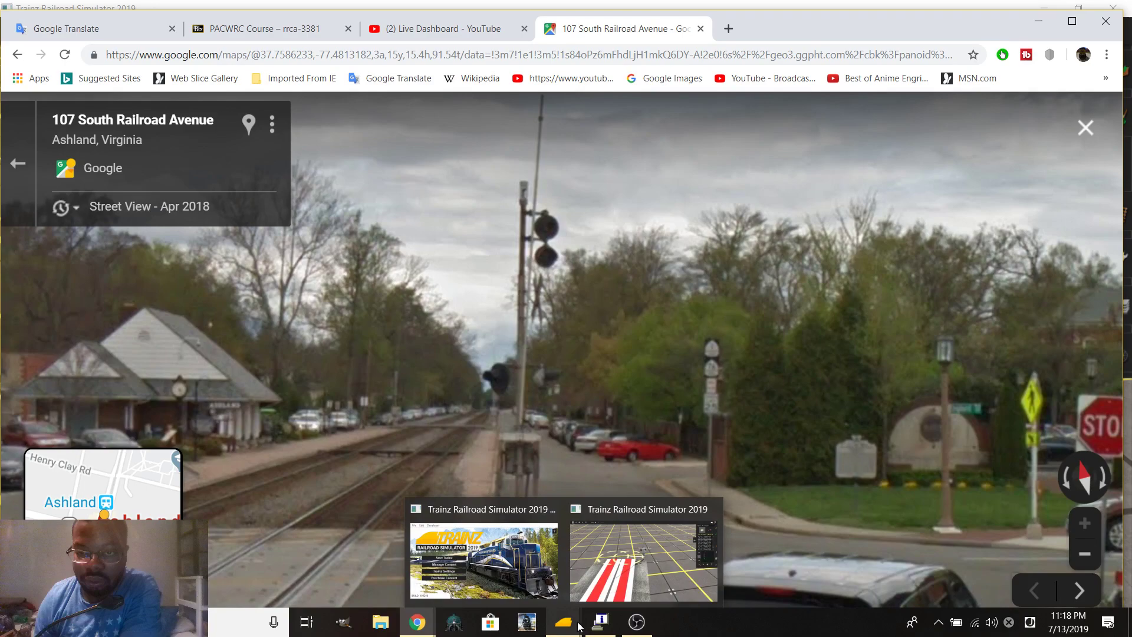
click(626, 584)
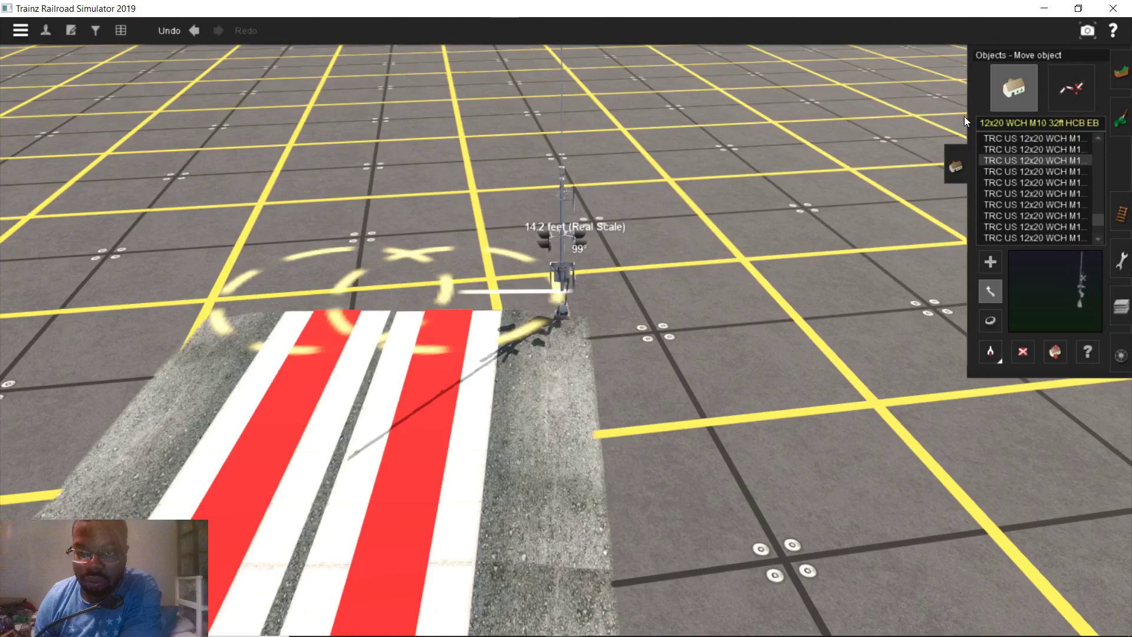
click(996, 136)
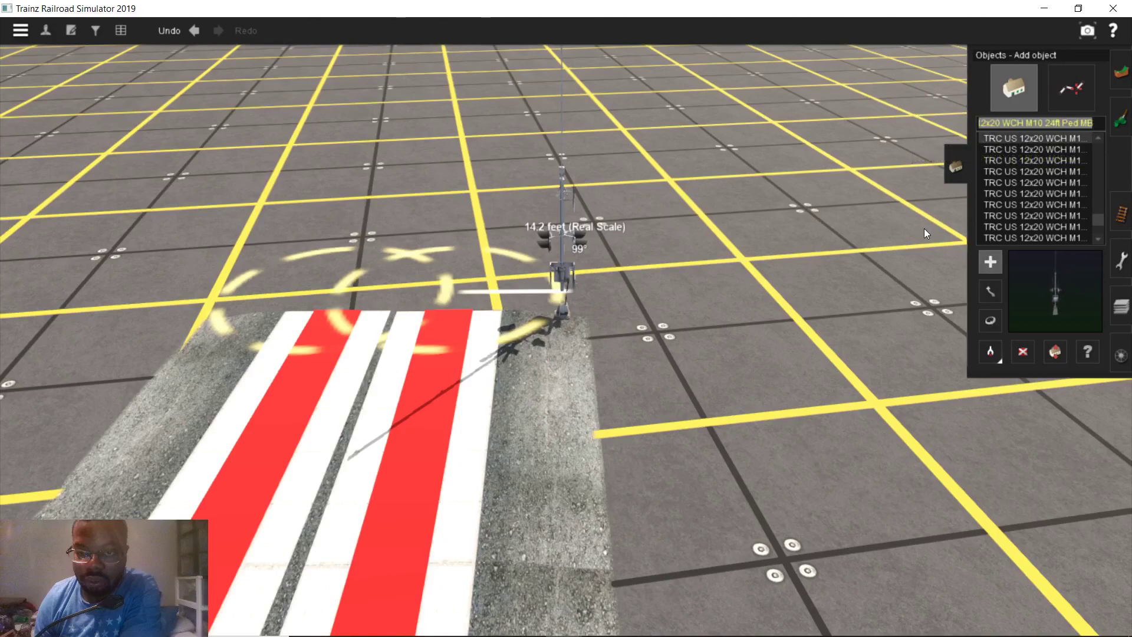
text(tbs)
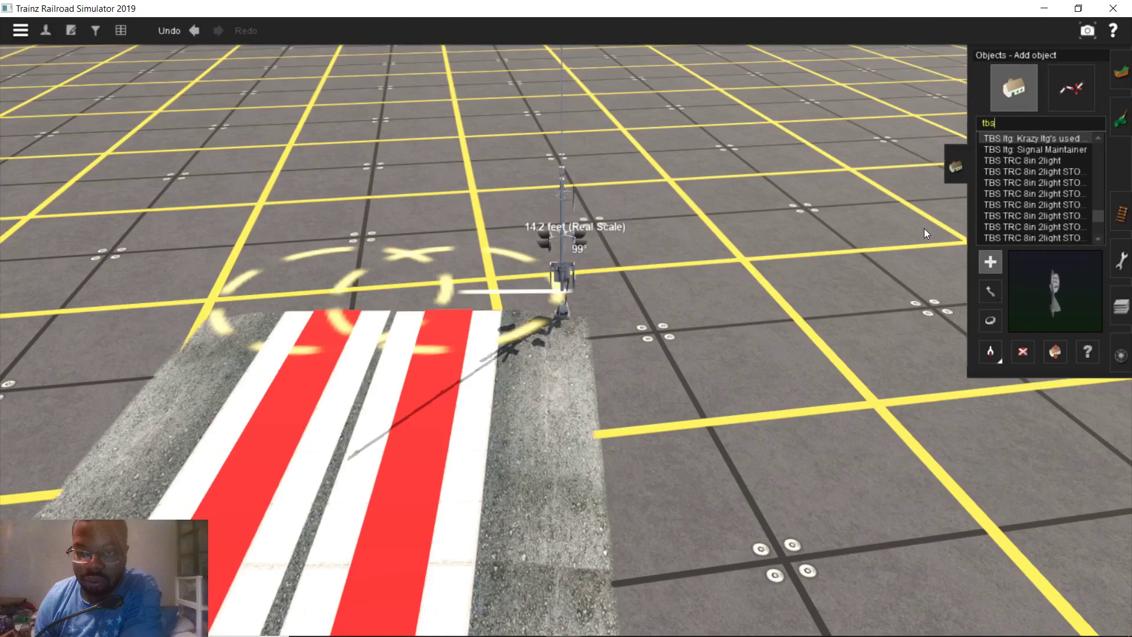
scroll(1050, 224, down, 3)
scroll(1088, 227, down, 6)
scroll(1085, 218, down, 3)
click(1055, 183)
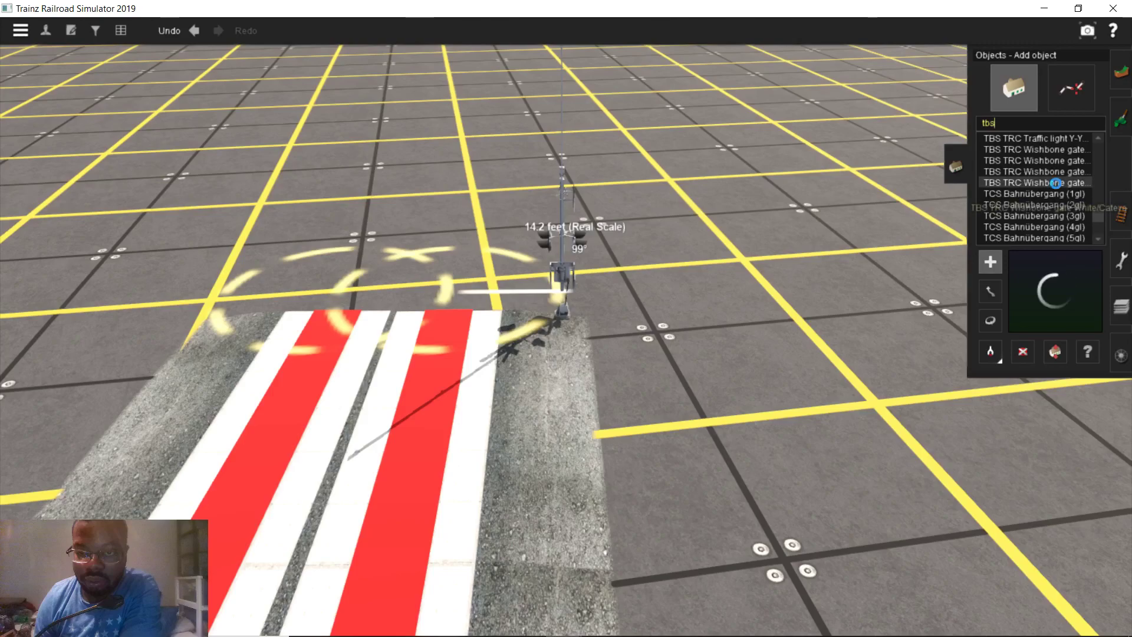
scroll(1053, 198, up, 6)
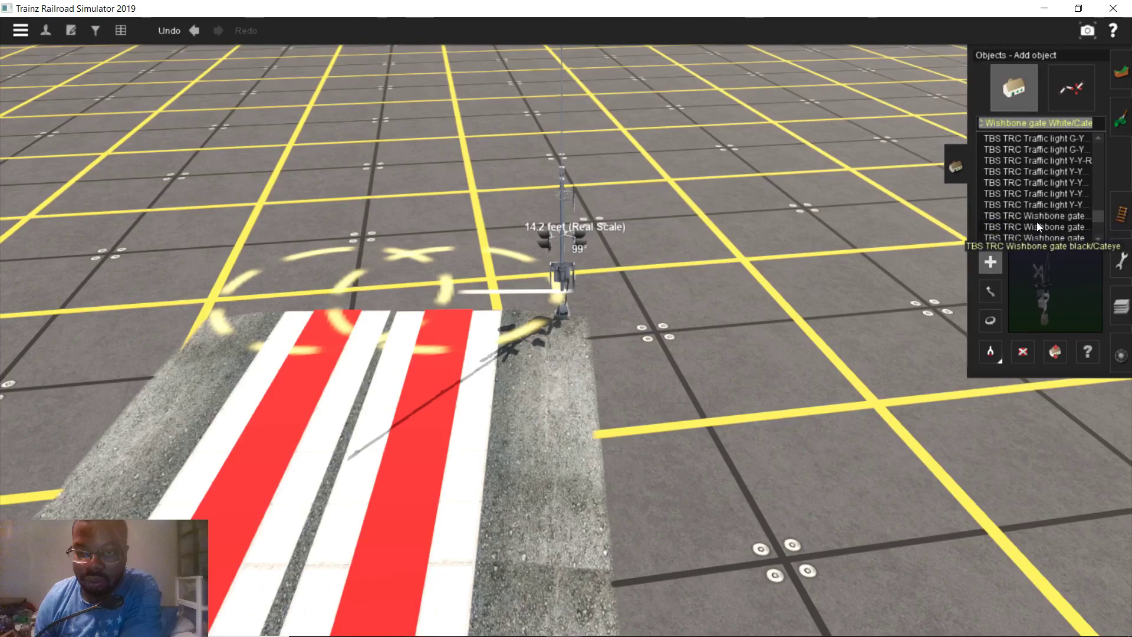
click(1046, 201)
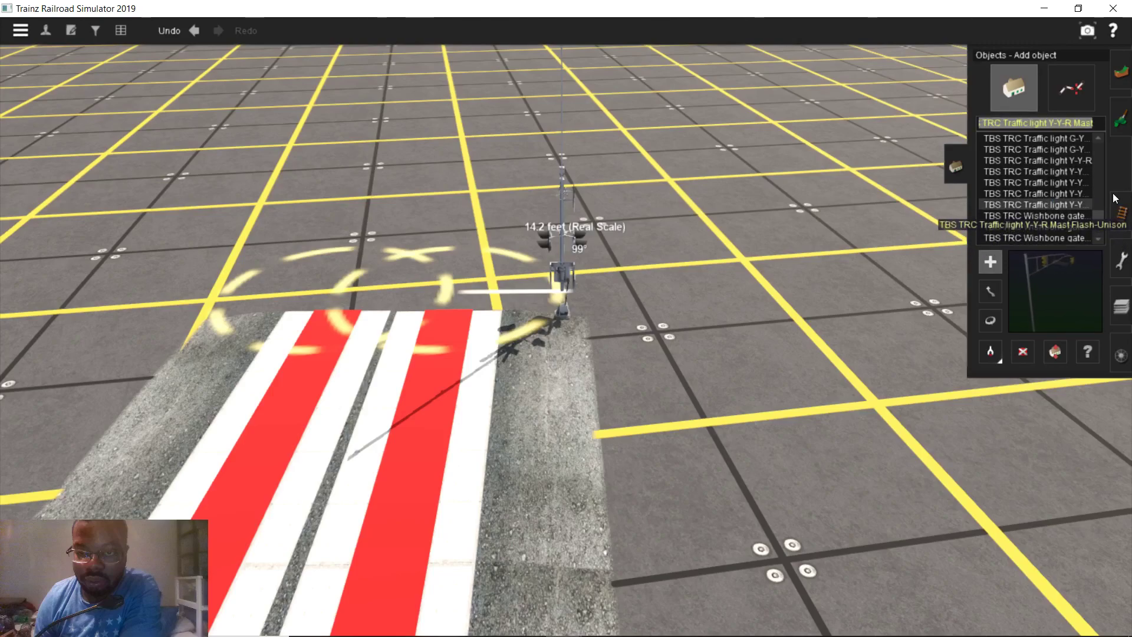
click(788, 426)
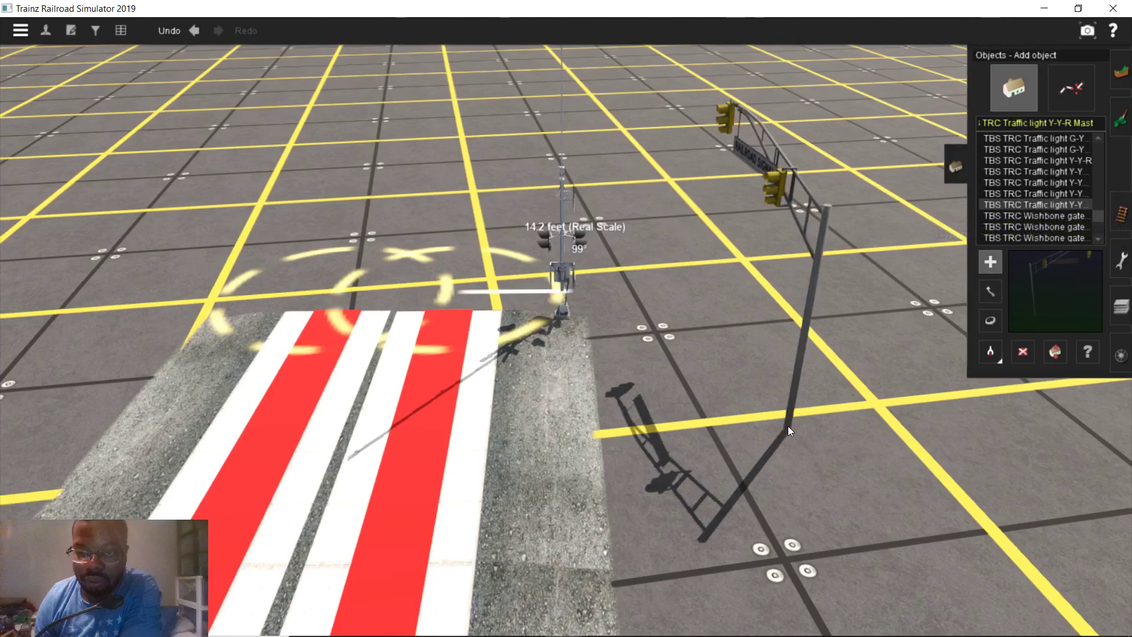
click(1023, 351)
click(807, 188)
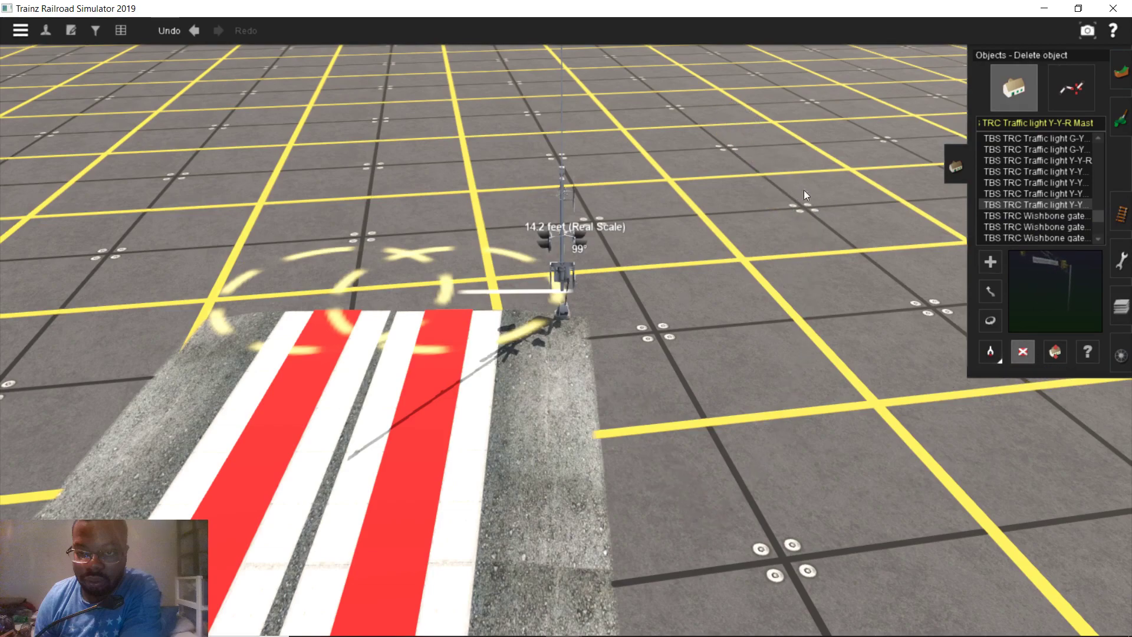
click(1075, 152)
click(1037, 172)
scroll(1036, 172, up, 1)
click(1049, 149)
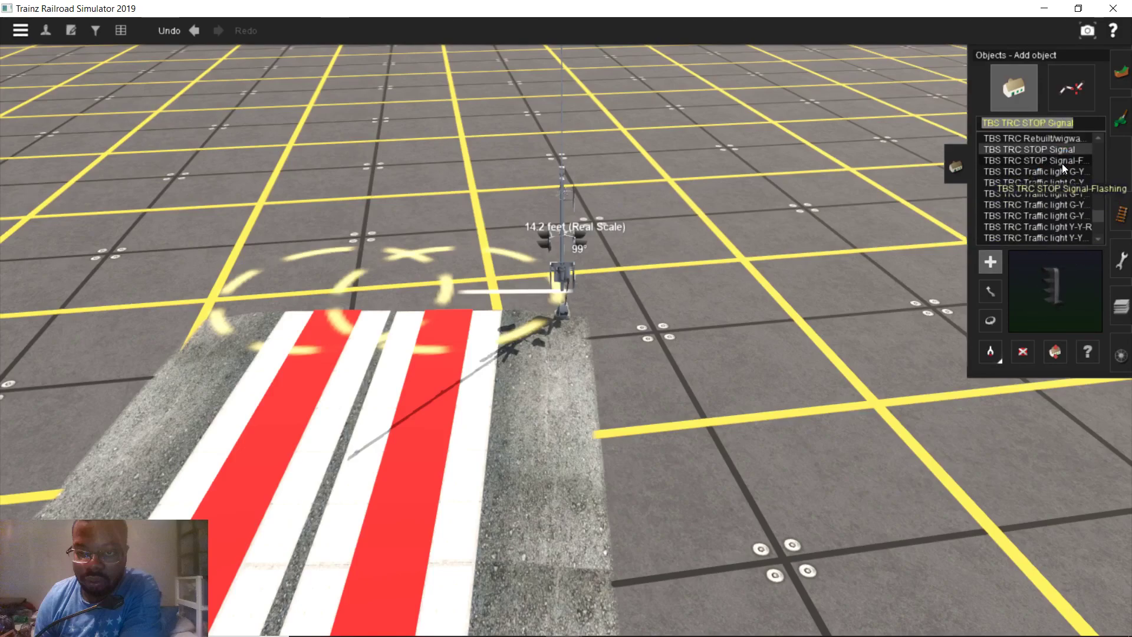
click(1062, 164)
scroll(1012, 197, up, 1)
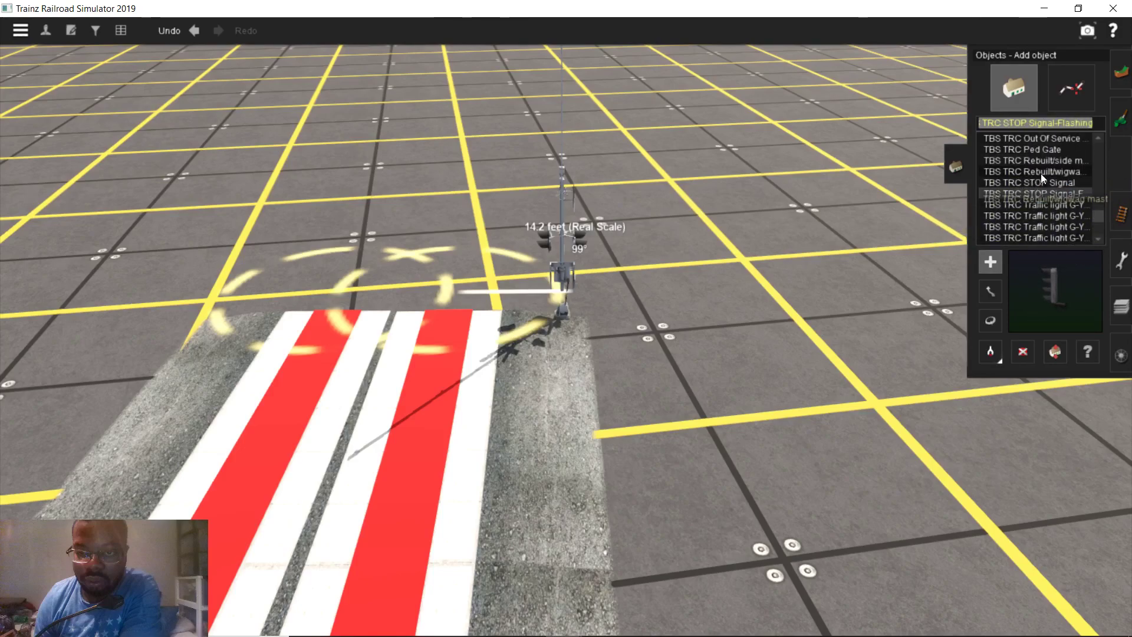
click(1041, 173)
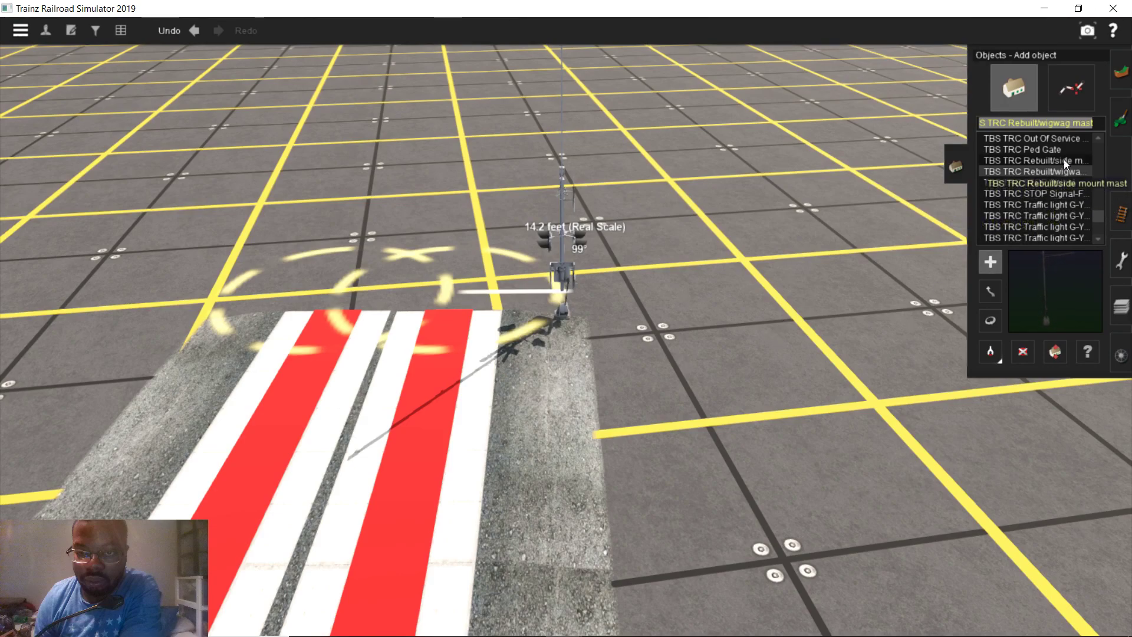
click(1063, 160)
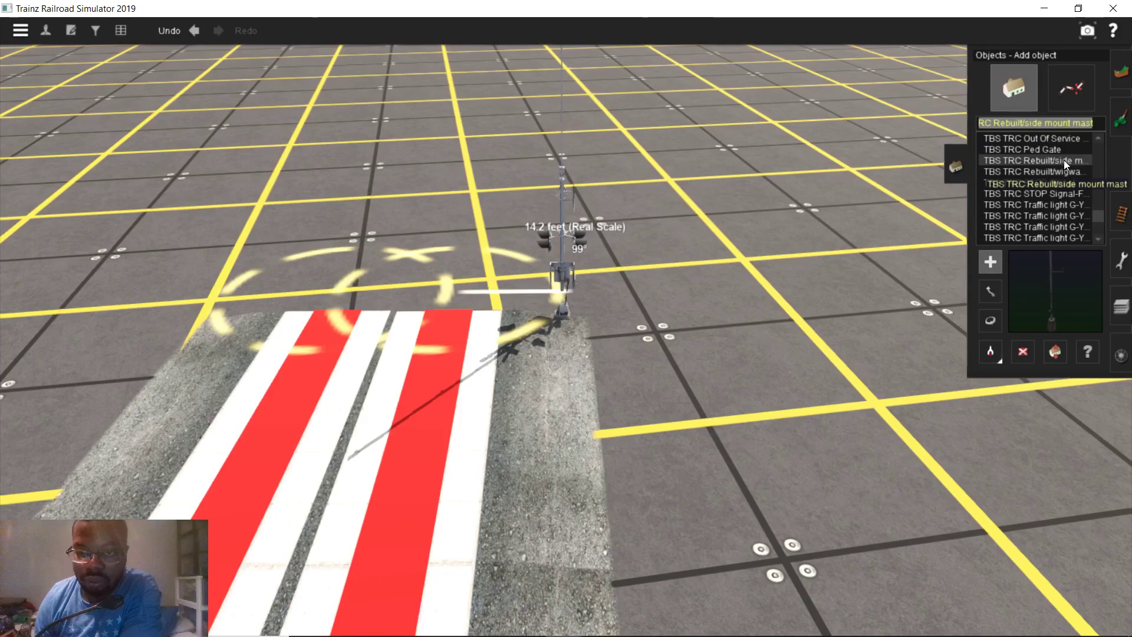
click(742, 392)
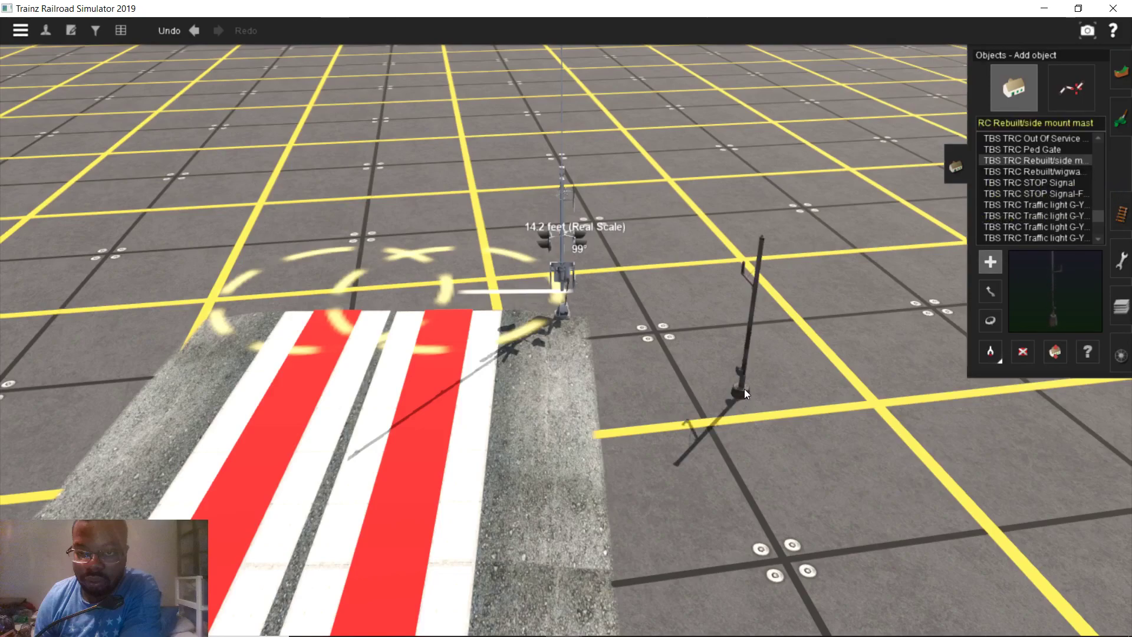
scroll(790, 354, up, 3)
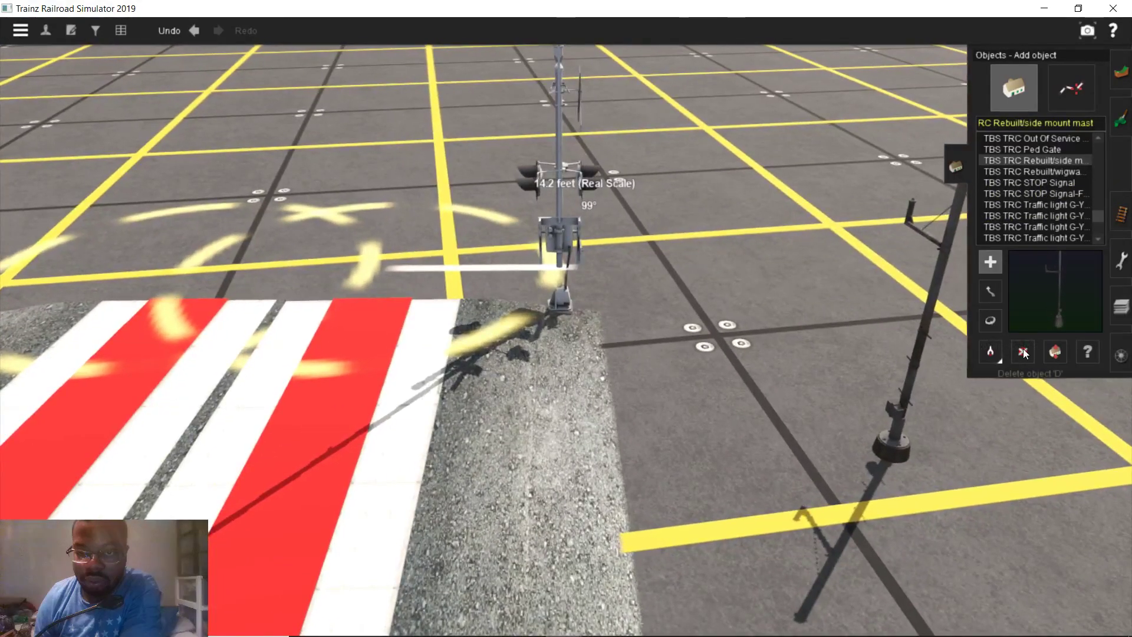
click(1023, 352)
scroll(892, 309, down, 2)
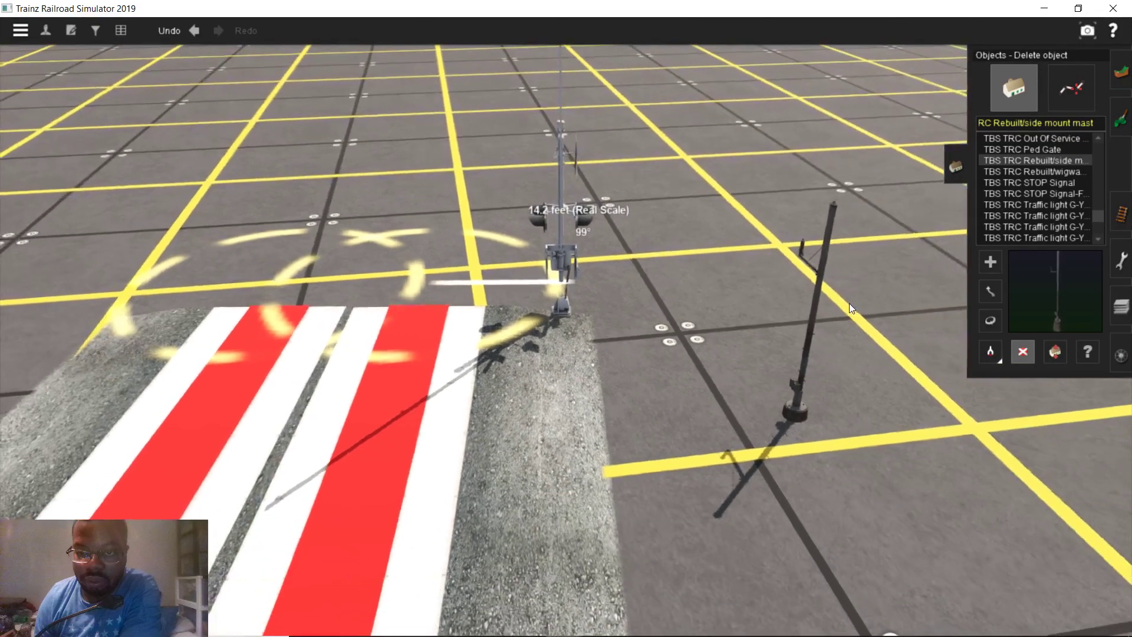
click(809, 305)
scroll(1045, 194, up, 2)
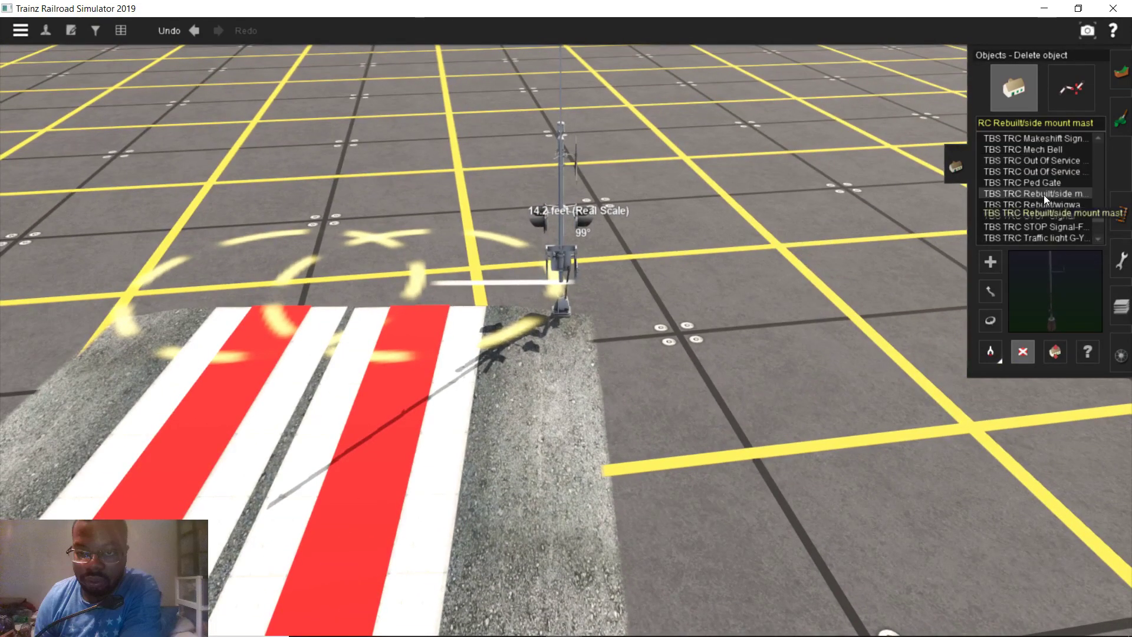
click(1040, 181)
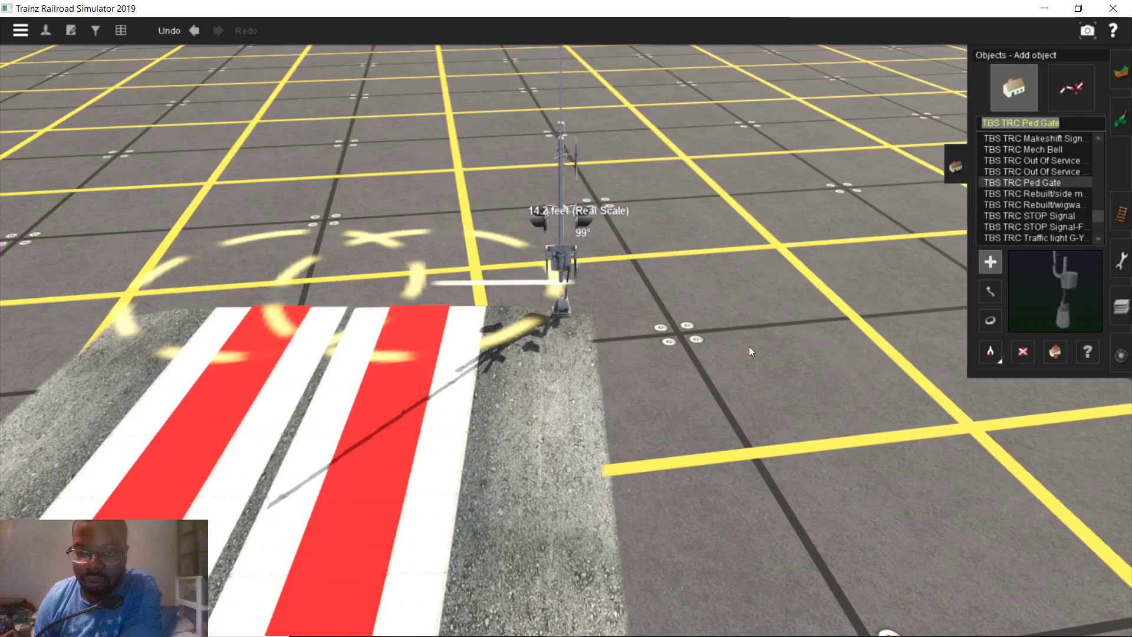
click(666, 409)
scroll(678, 436, up, 4)
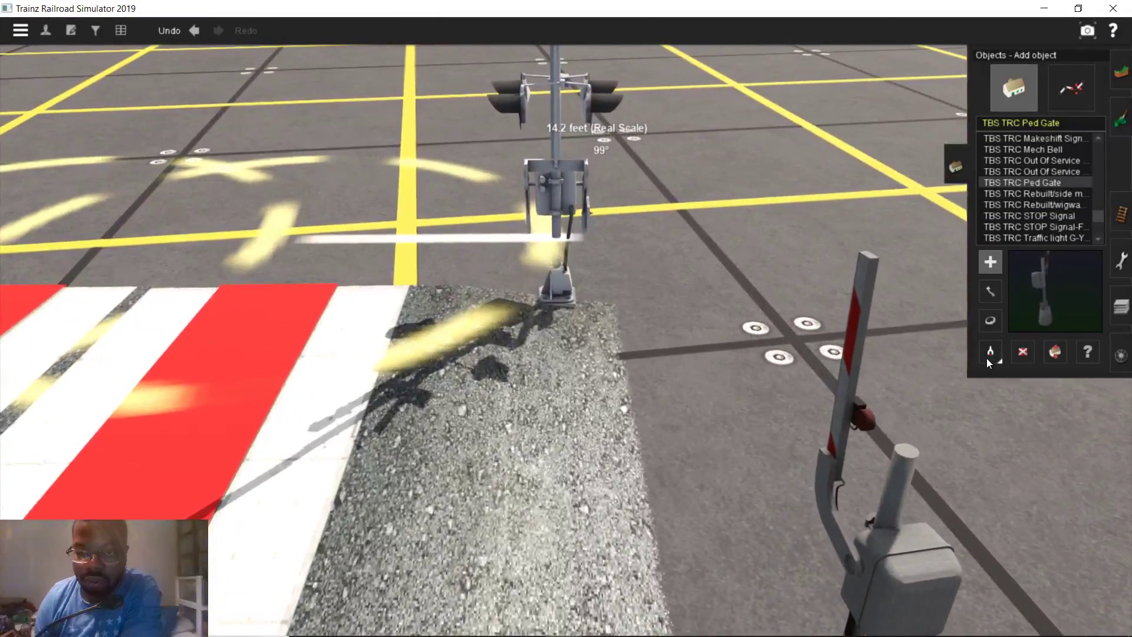
click(1023, 351)
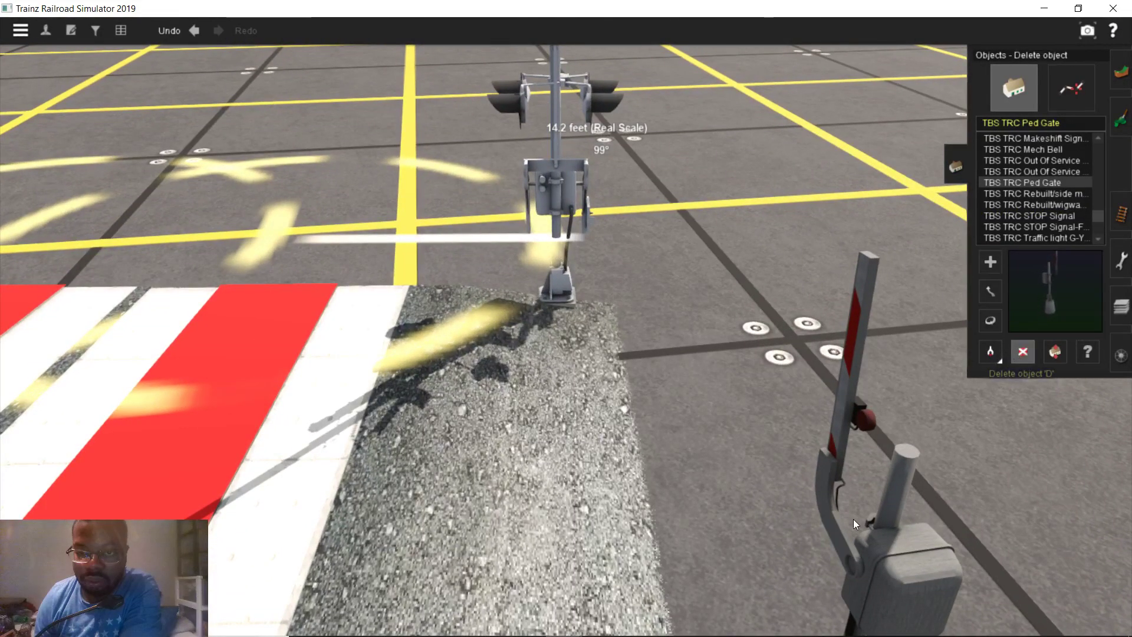
click(853, 519)
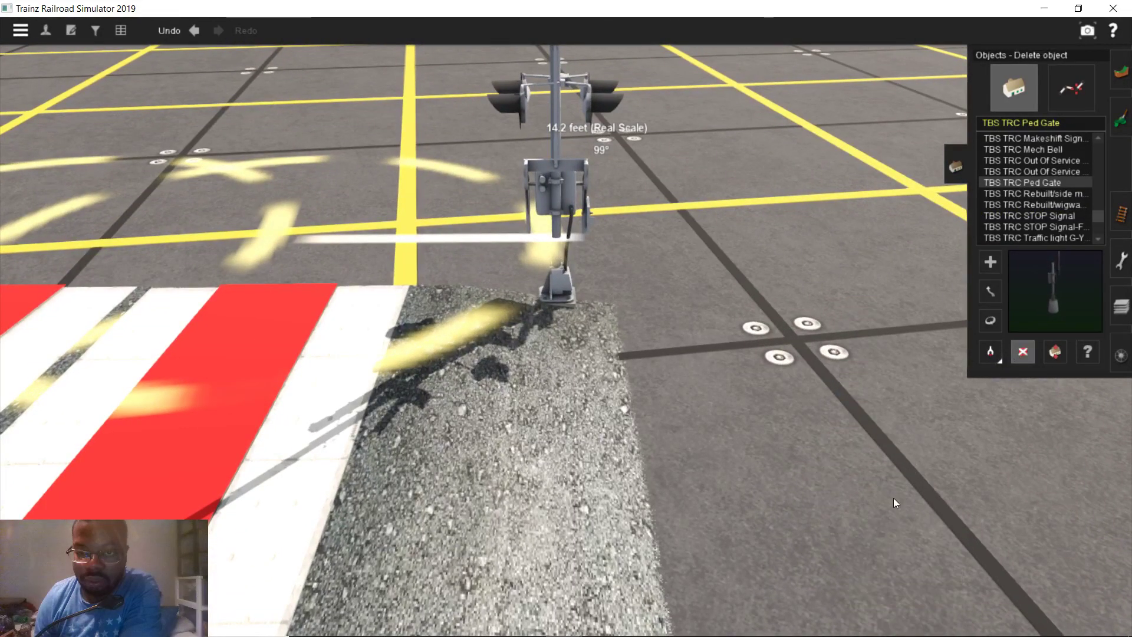
click(1034, 169)
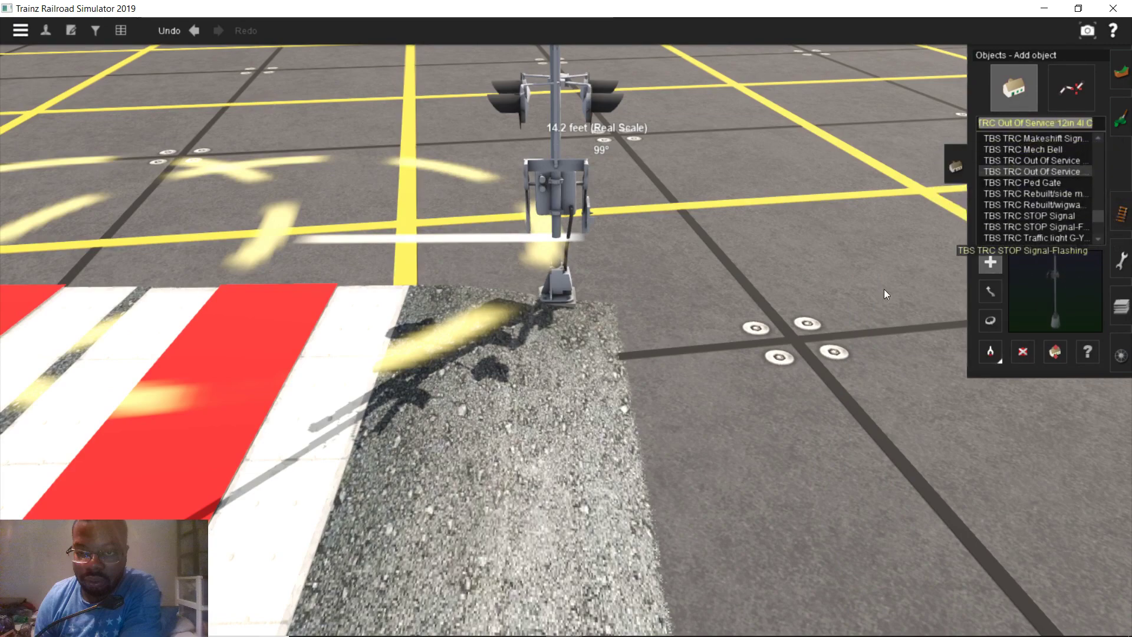
click(723, 451)
right_drag(694, 332, 634, 337)
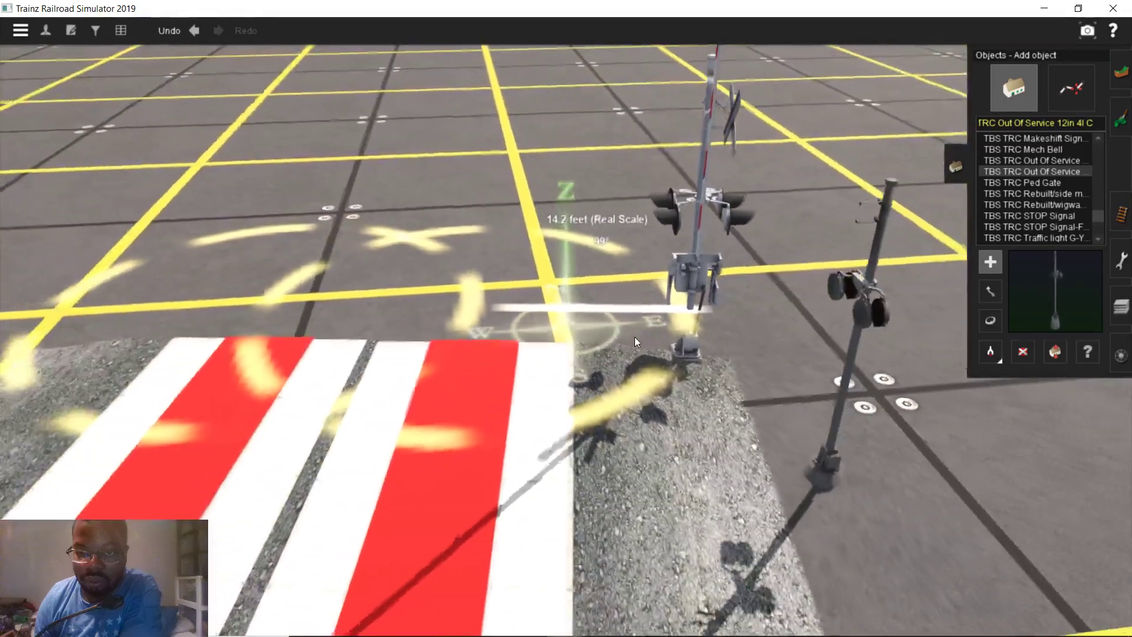
click(1015, 354)
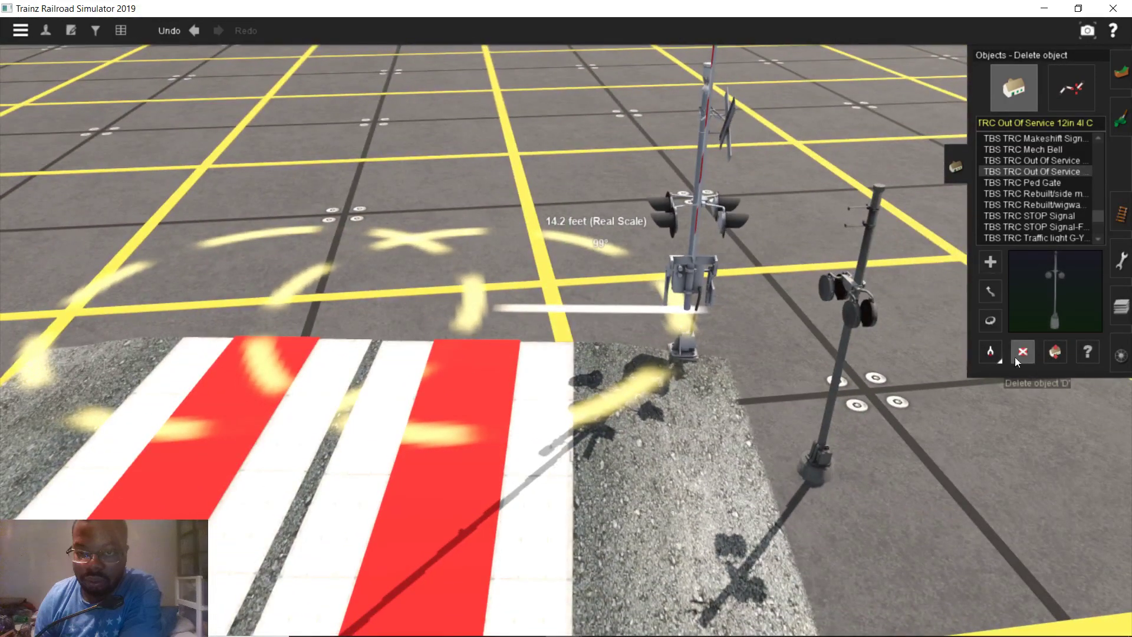
click(865, 312)
click(1035, 161)
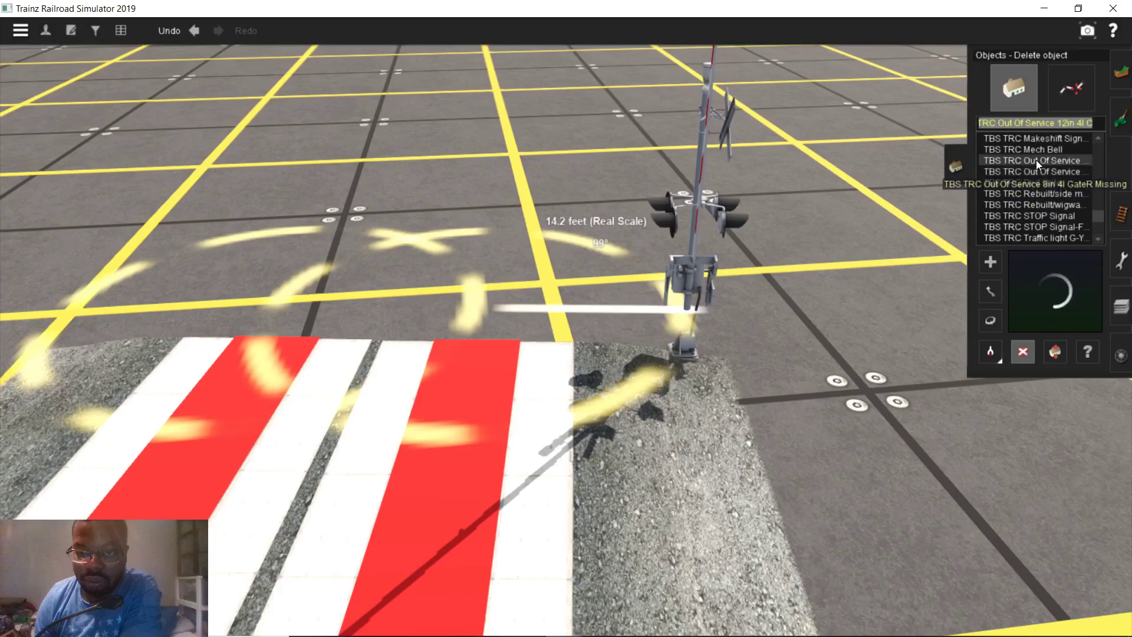
click(811, 519)
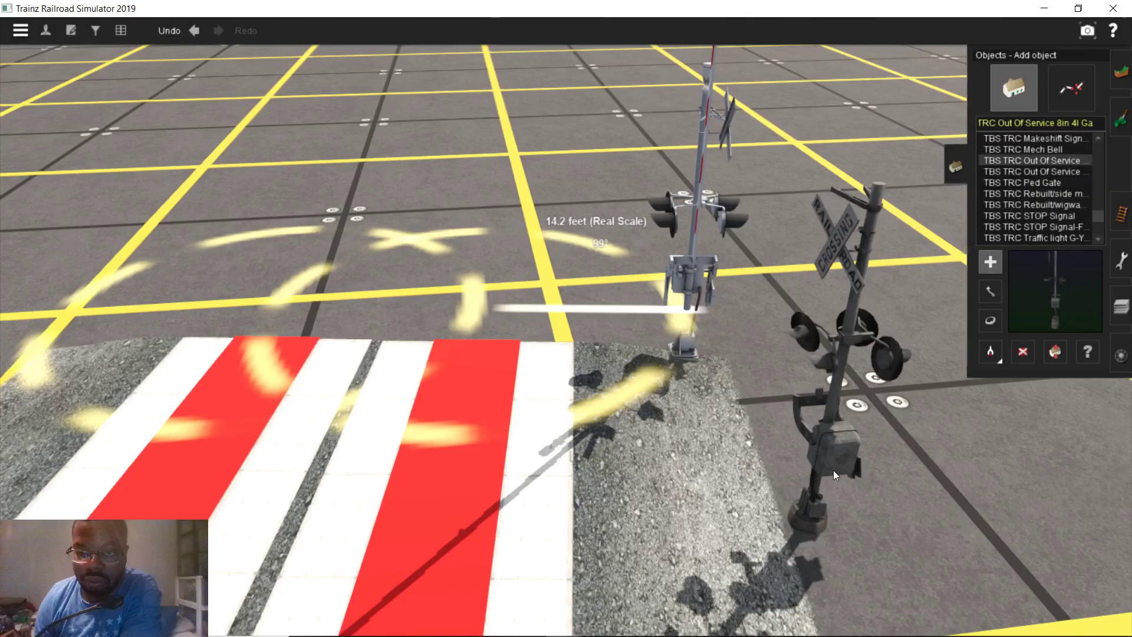
click(990, 320)
drag(833, 451, 951, 416)
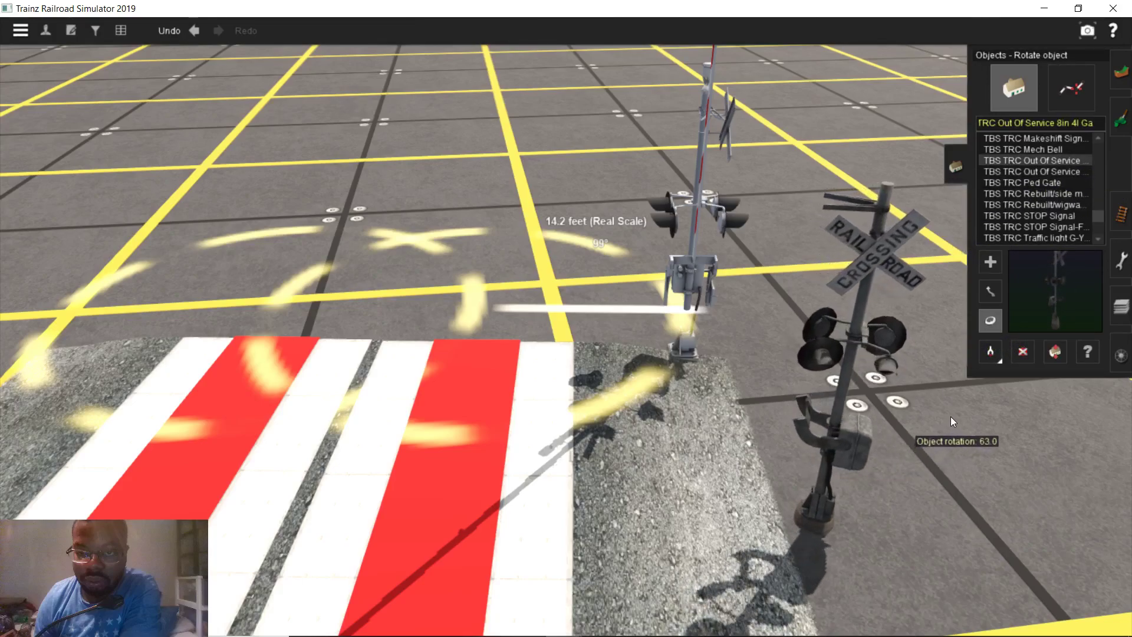
click(1023, 352)
click(808, 426)
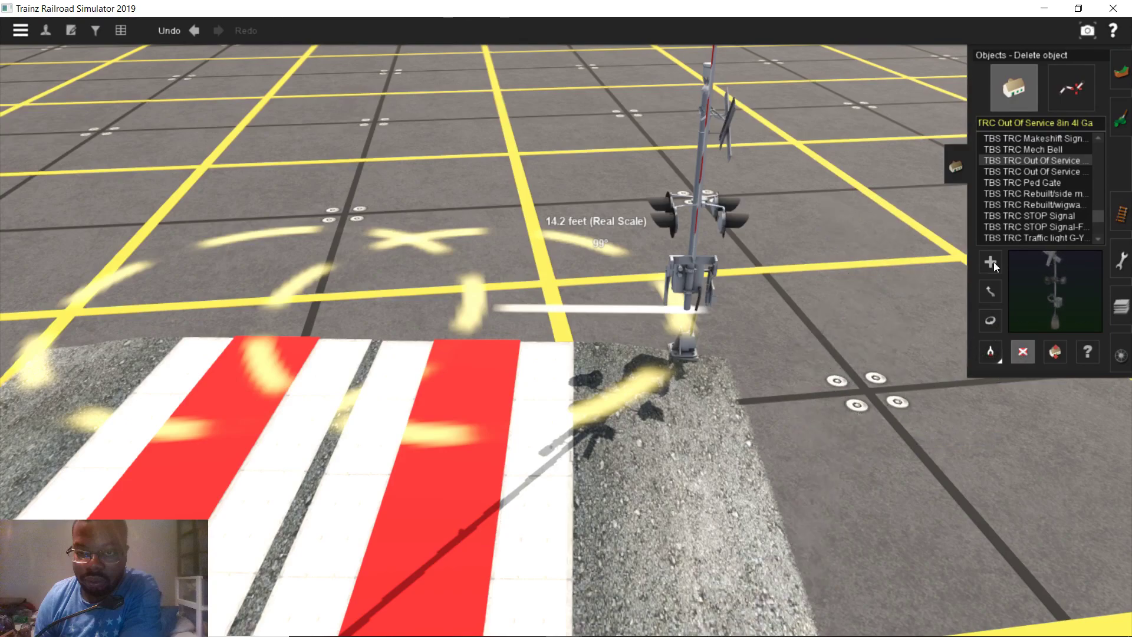
click(1027, 151)
Place and delete a trial Makeshift Signal Crouse Hinds-Short, then preview Advance Warning variants
scroll(1031, 232, up, 1)
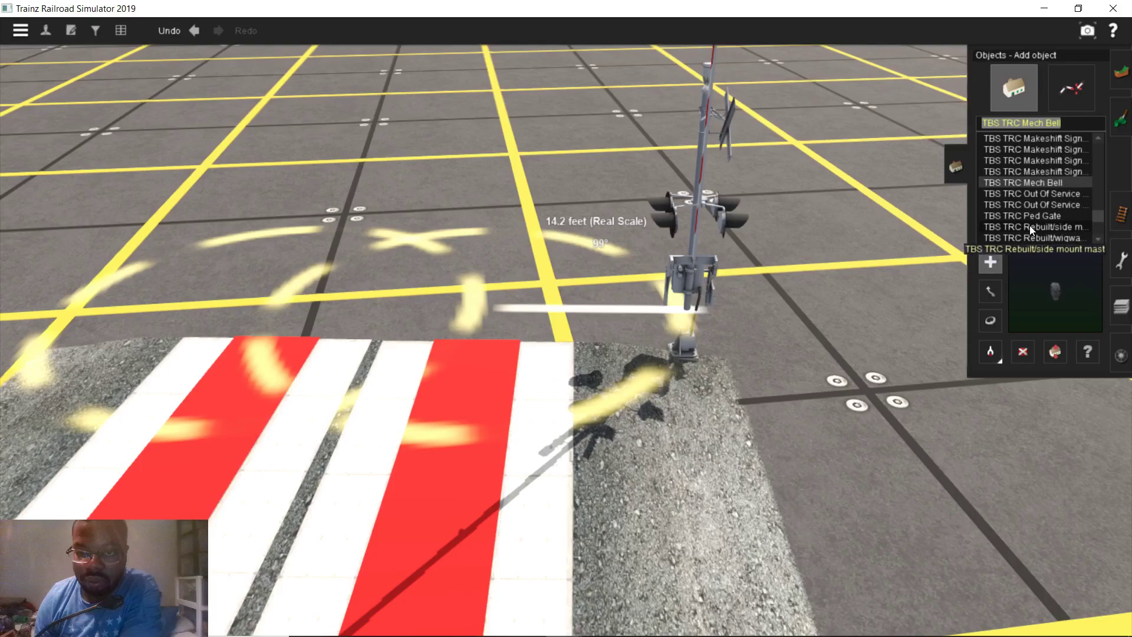
click(1042, 172)
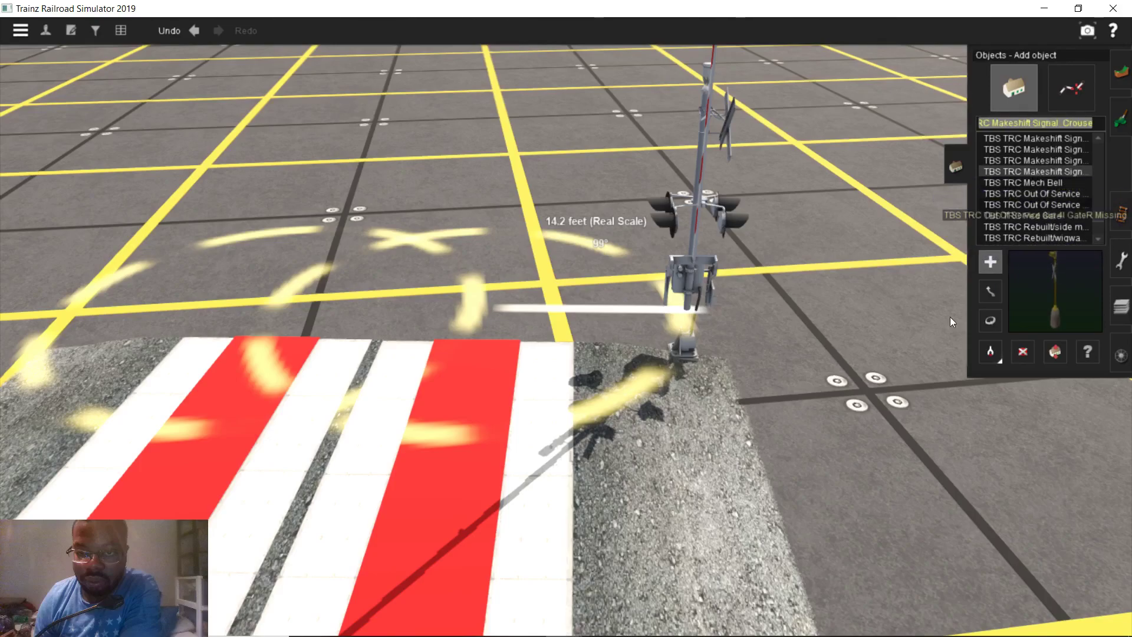
click(902, 518)
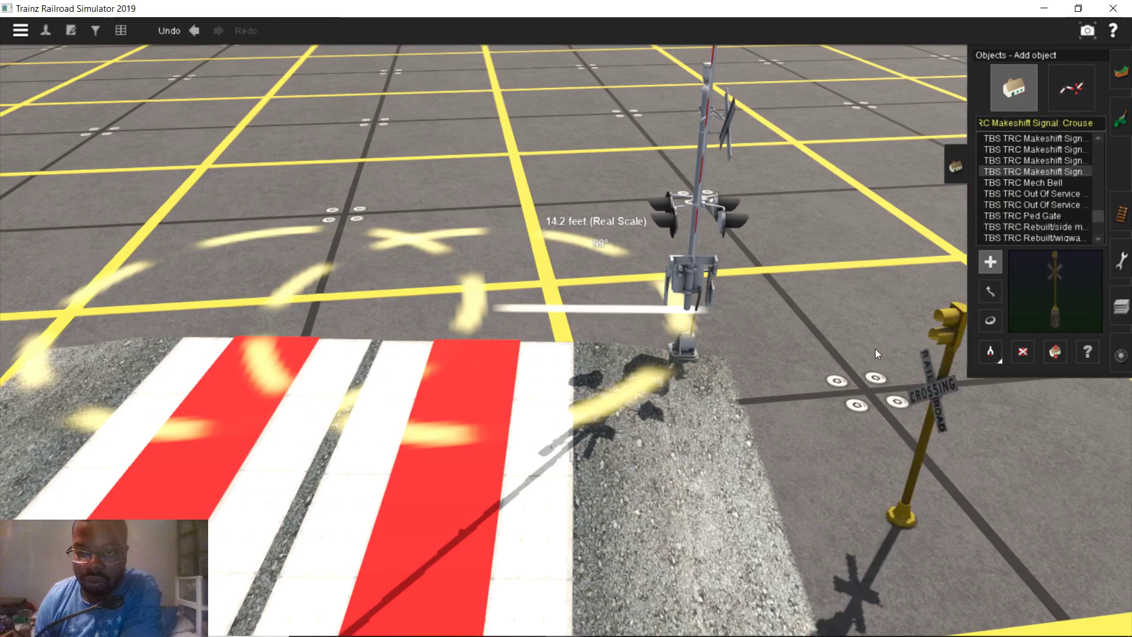
click(1024, 351)
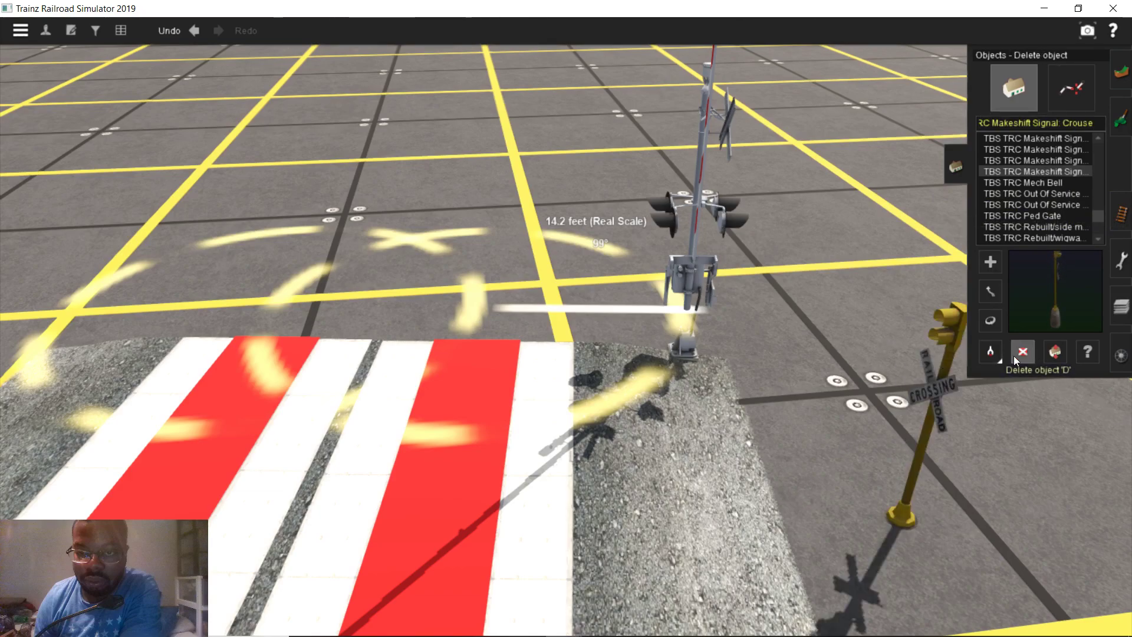
click(943, 397)
click(1036, 191)
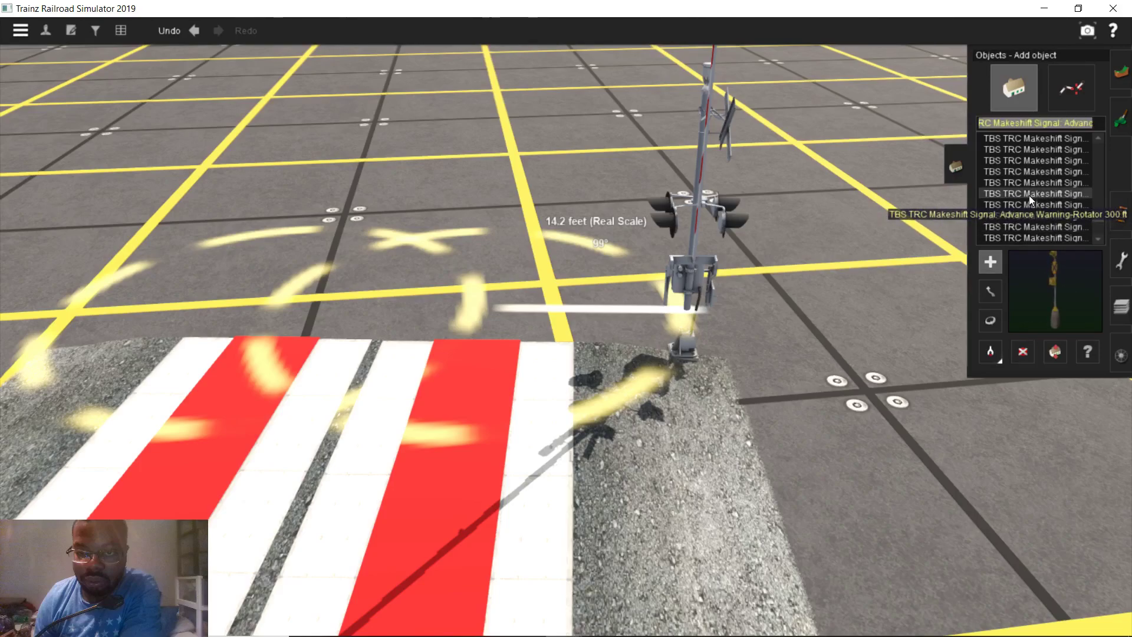
click(1047, 181)
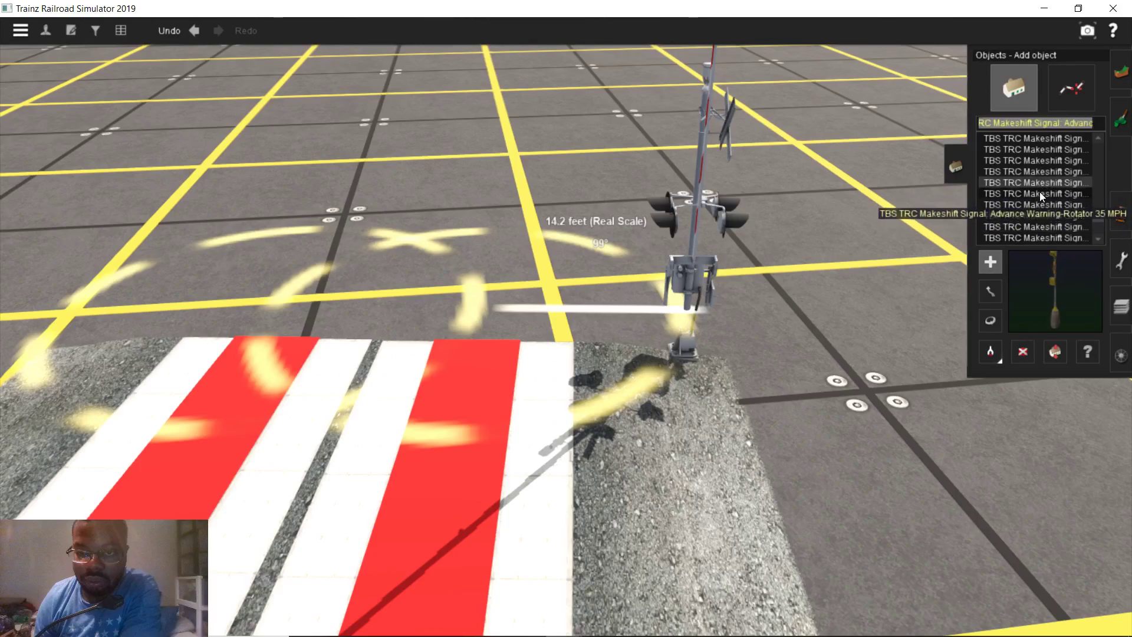
scroll(1038, 200, up, 2)
click(1046, 193)
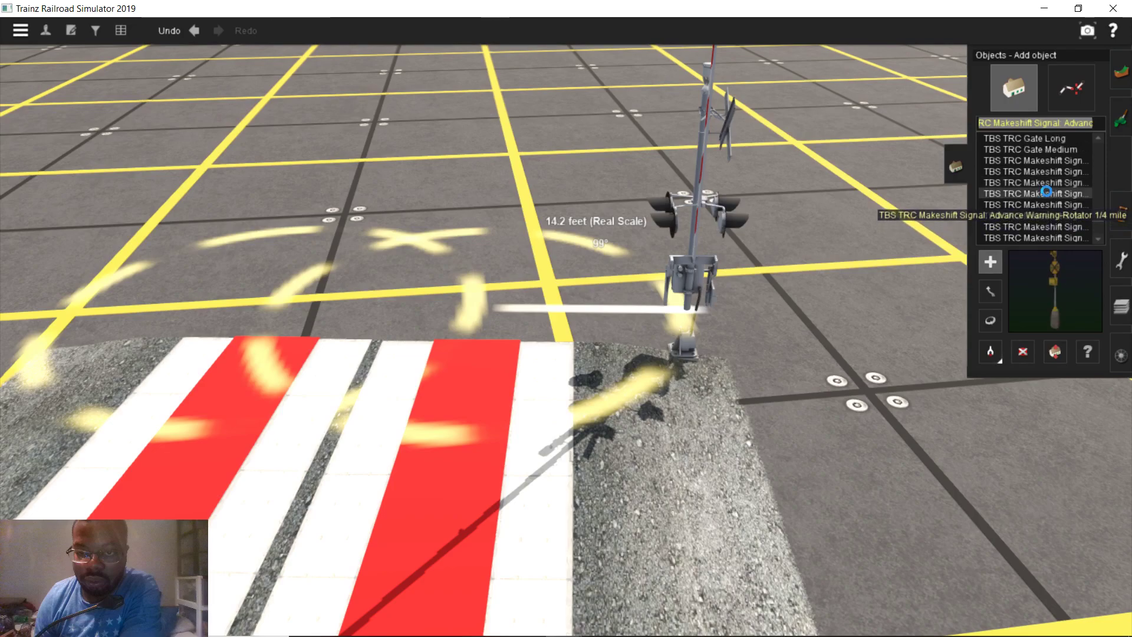
scroll(1057, 211, up, 3)
click(1059, 206)
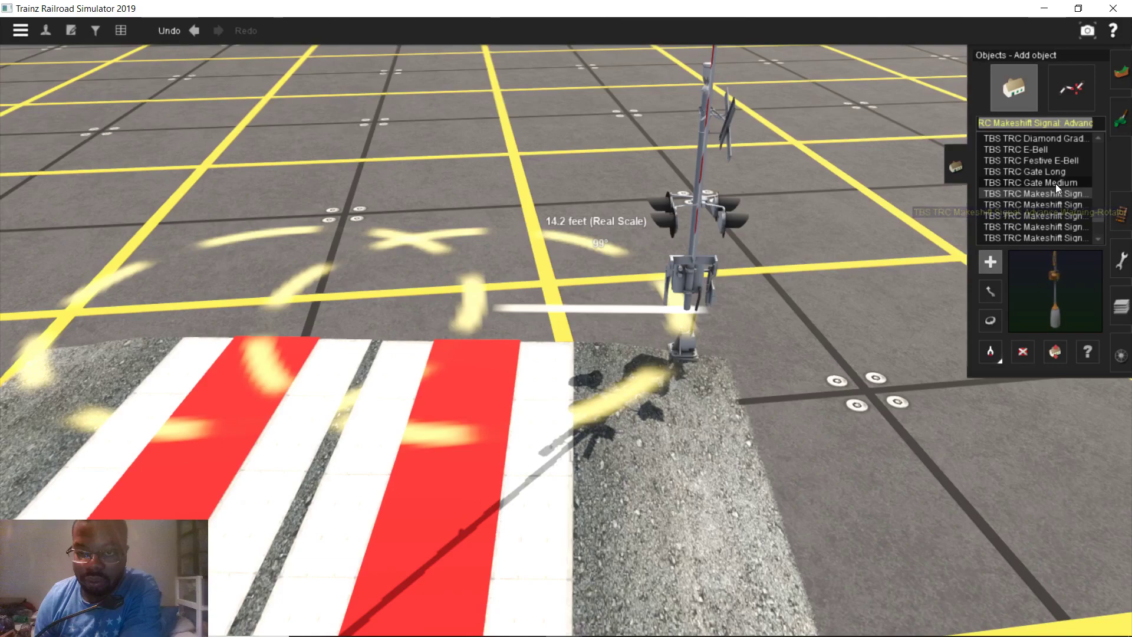
Replace a trial TBS TRC Gate Medium with a TBS TRC Gate Long beside the crossing signal
click(1055, 183)
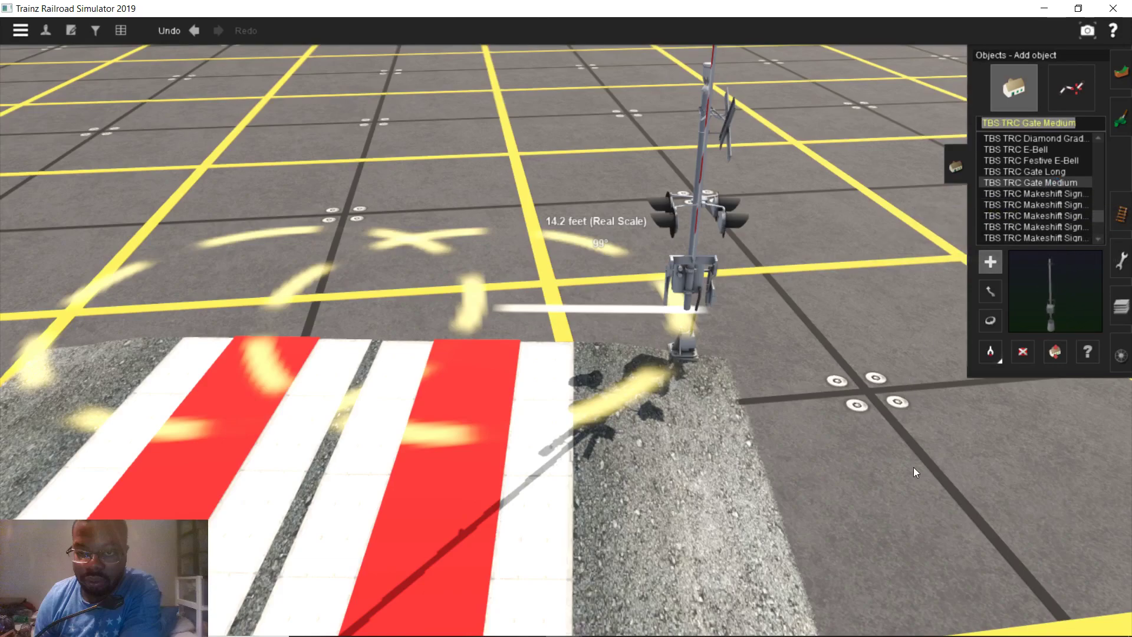
click(914, 516)
right_drag(913, 517, 966, 383)
click(1023, 351)
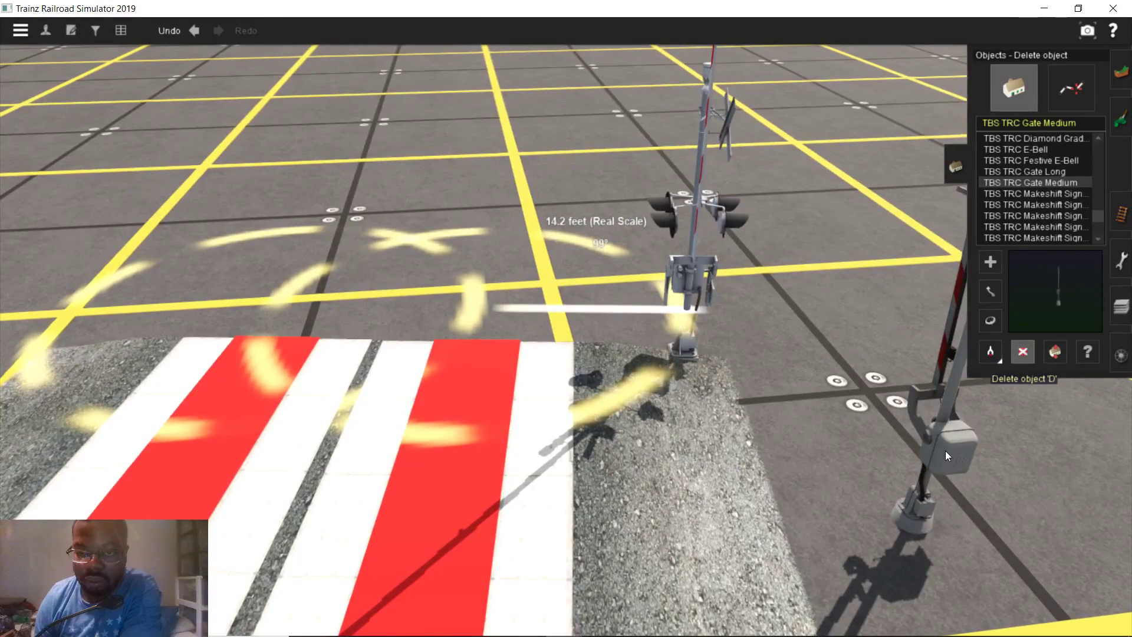
click(946, 448)
click(1026, 171)
click(878, 426)
right_drag(871, 423, 843, 369)
Remove the long gate on the right and preview the TBS TRC E-Bells and Crossbuck
click(1023, 351)
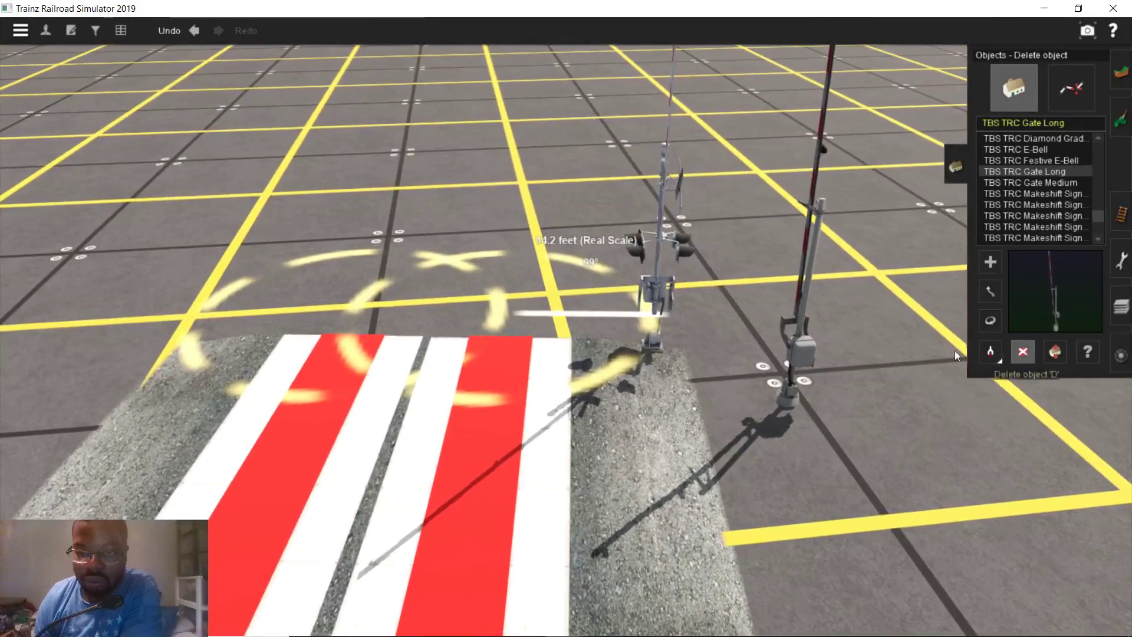
click(798, 350)
click(1034, 160)
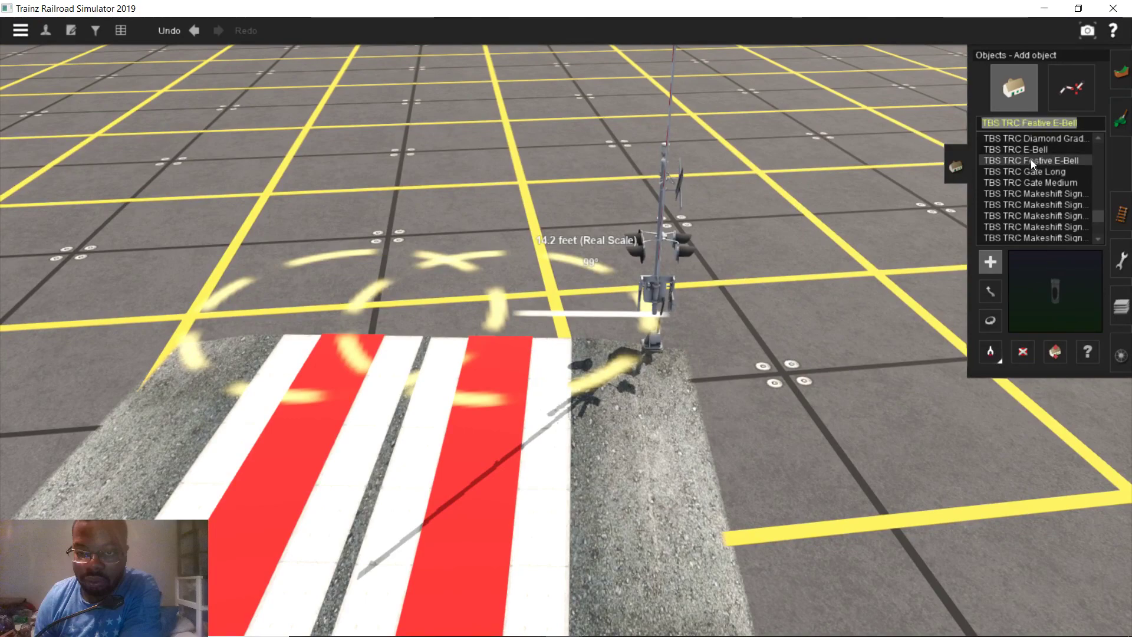
scroll(1034, 190, up, 1)
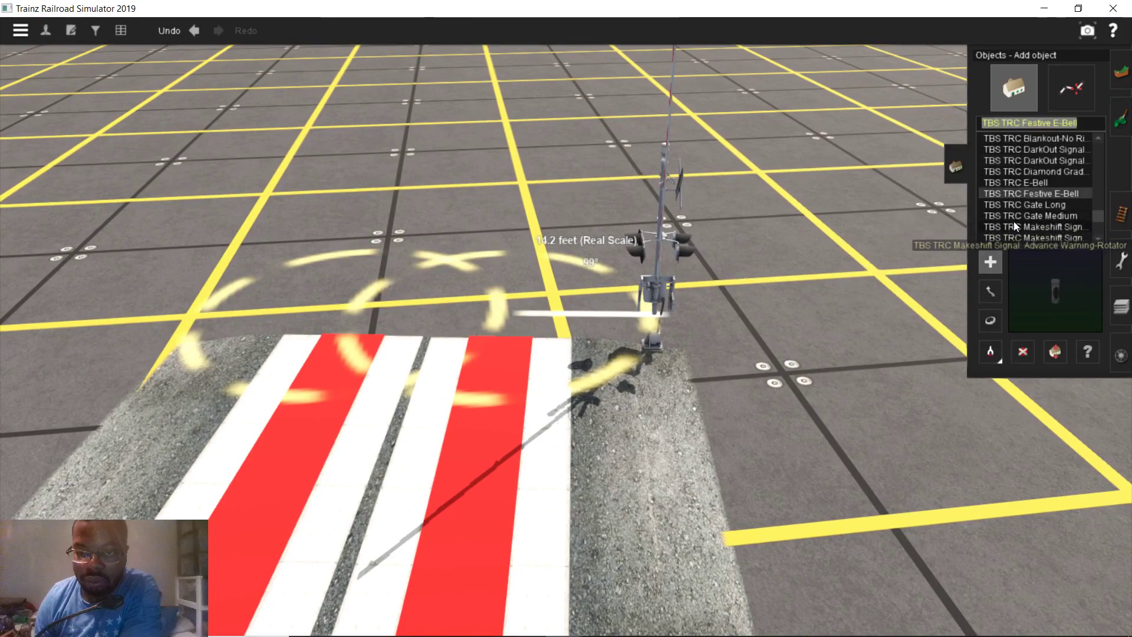
click(1039, 181)
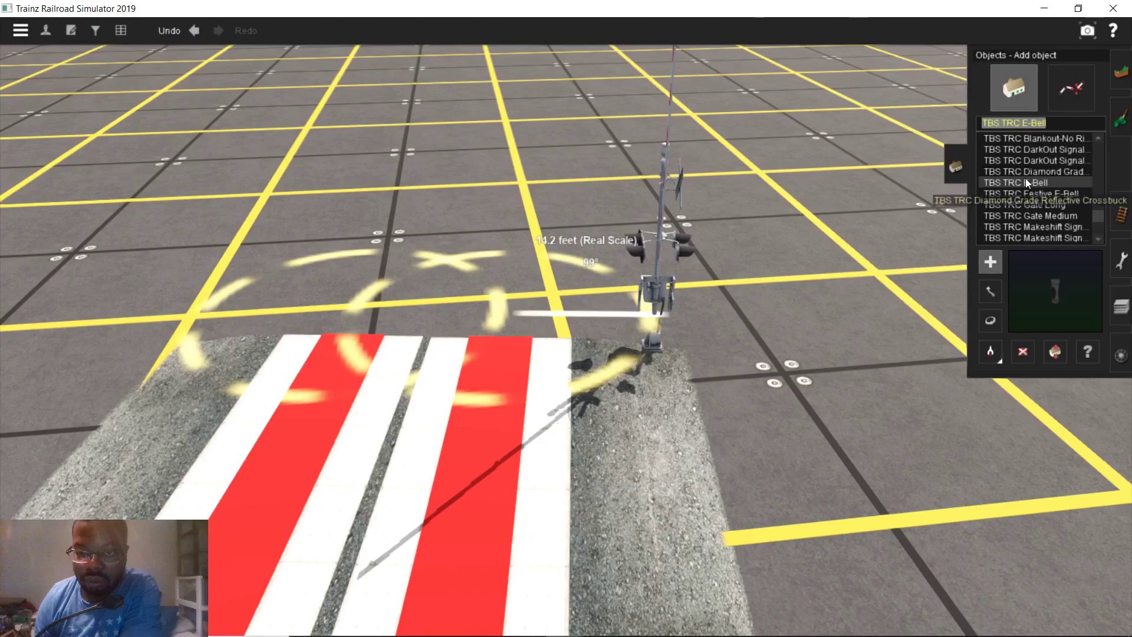
scroll(1031, 179, up, 1)
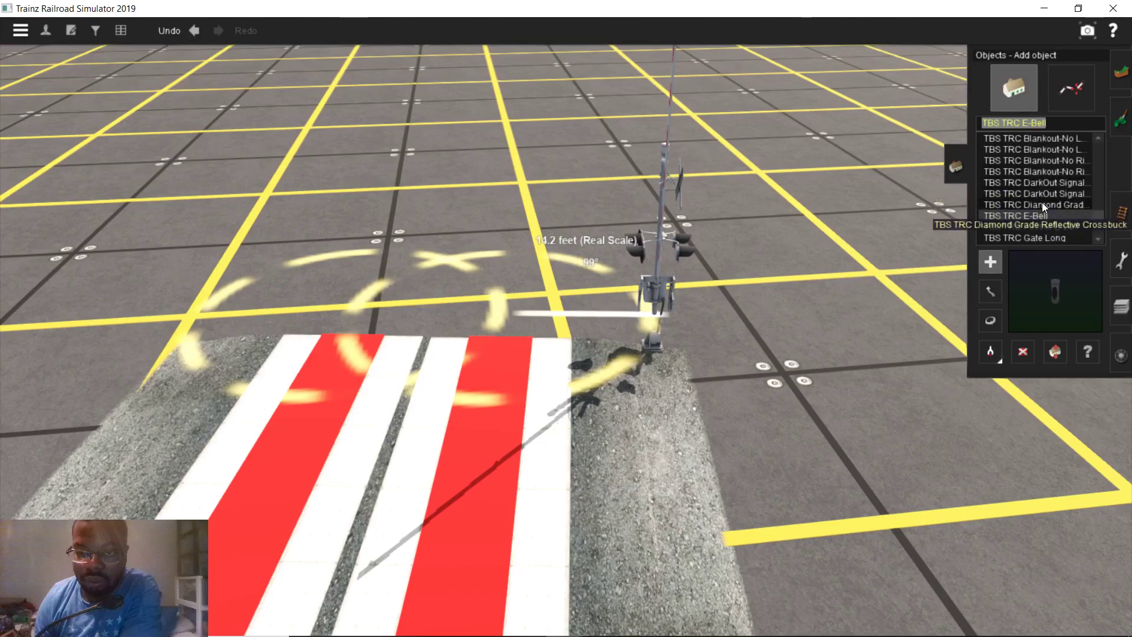
click(1039, 204)
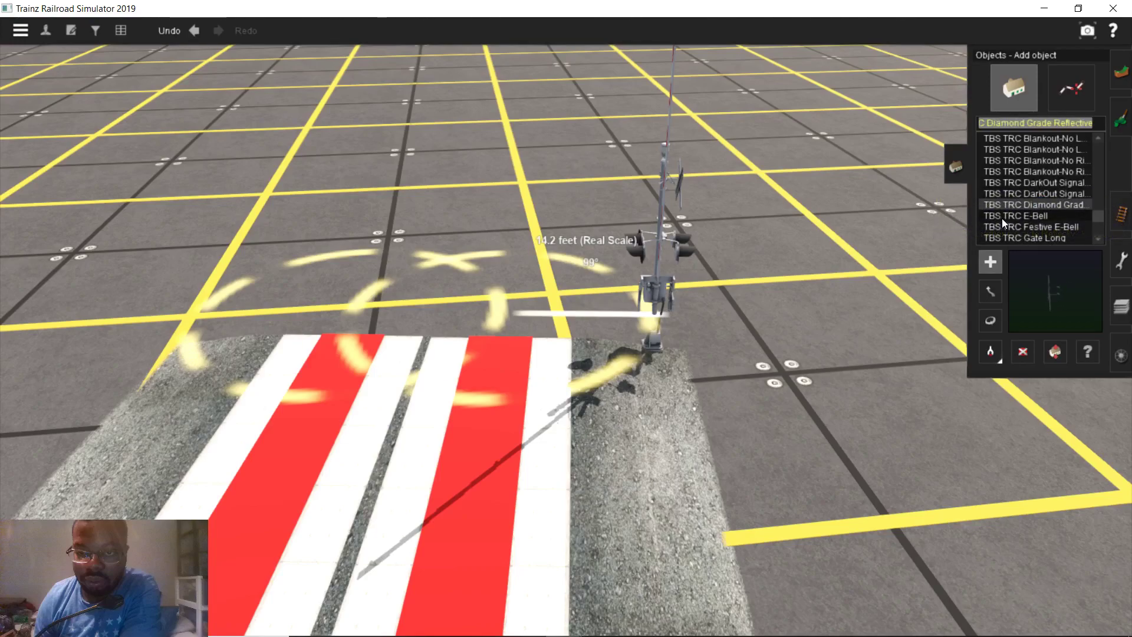
Place a trial TBS TRC DarkOut signal right of the crossing, then delete it
click(1013, 193)
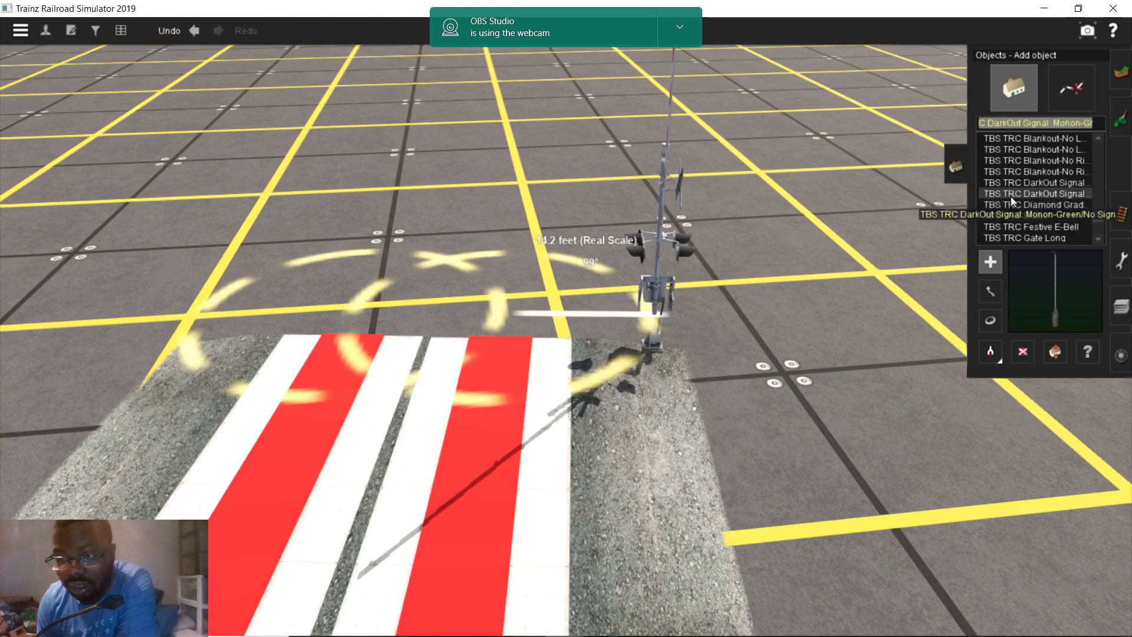
click(850, 461)
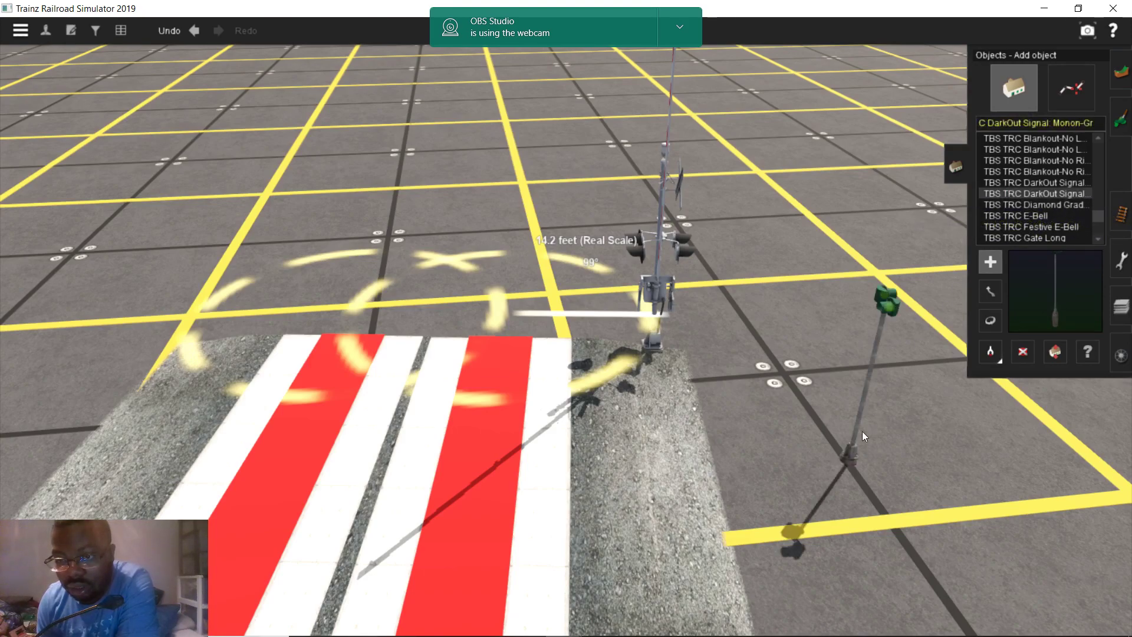
click(1022, 350)
click(892, 302)
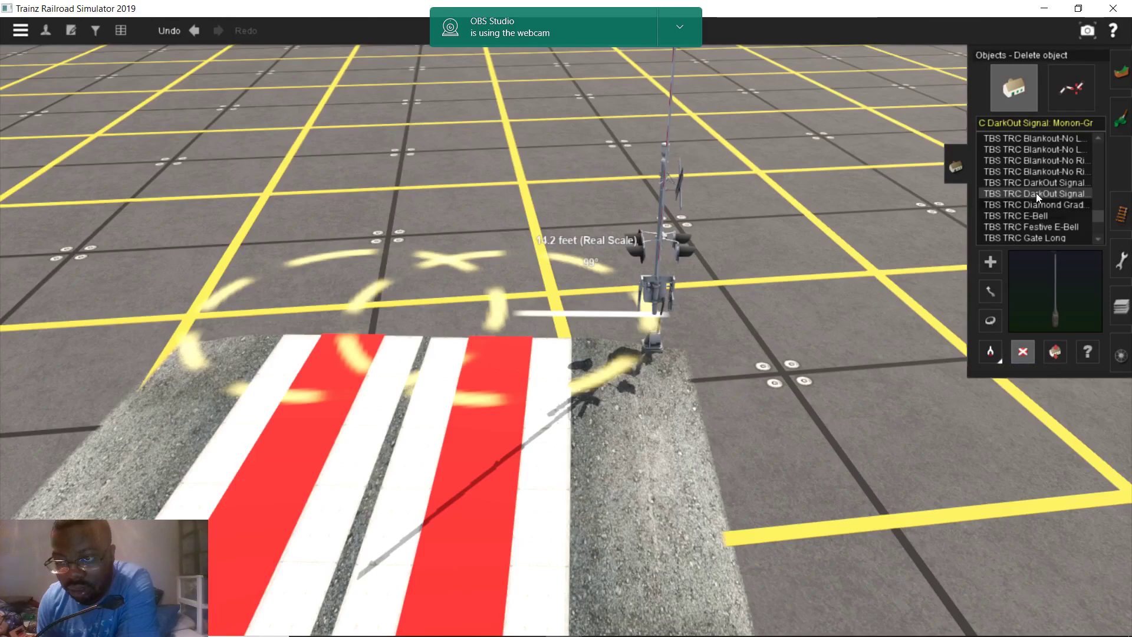
Browse Blankout signs, the 13ft Crossing Signal Mast and 12in/8in cantilever signals
click(1046, 171)
scroll(1043, 172, up, 1)
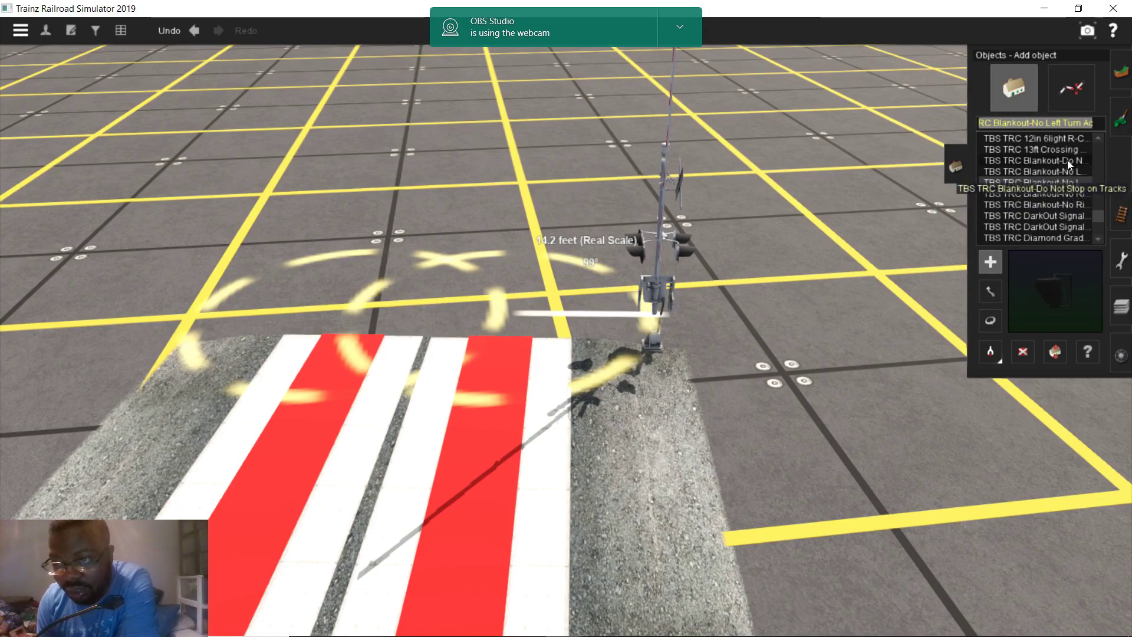
click(1067, 160)
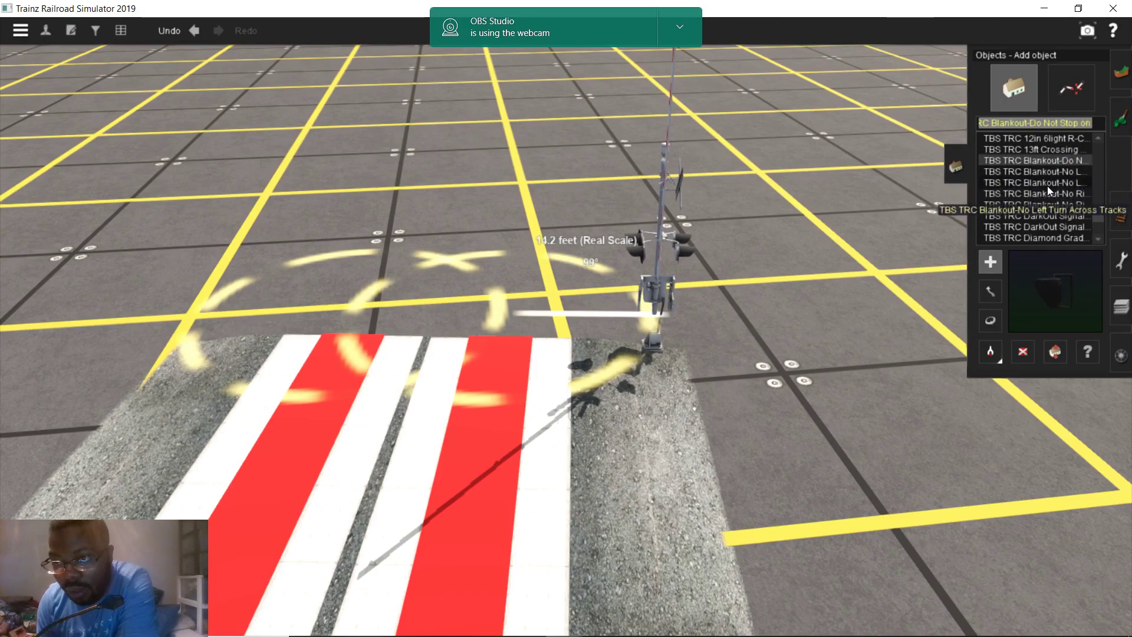
scroll(1046, 186, up, 3)
click(1048, 173)
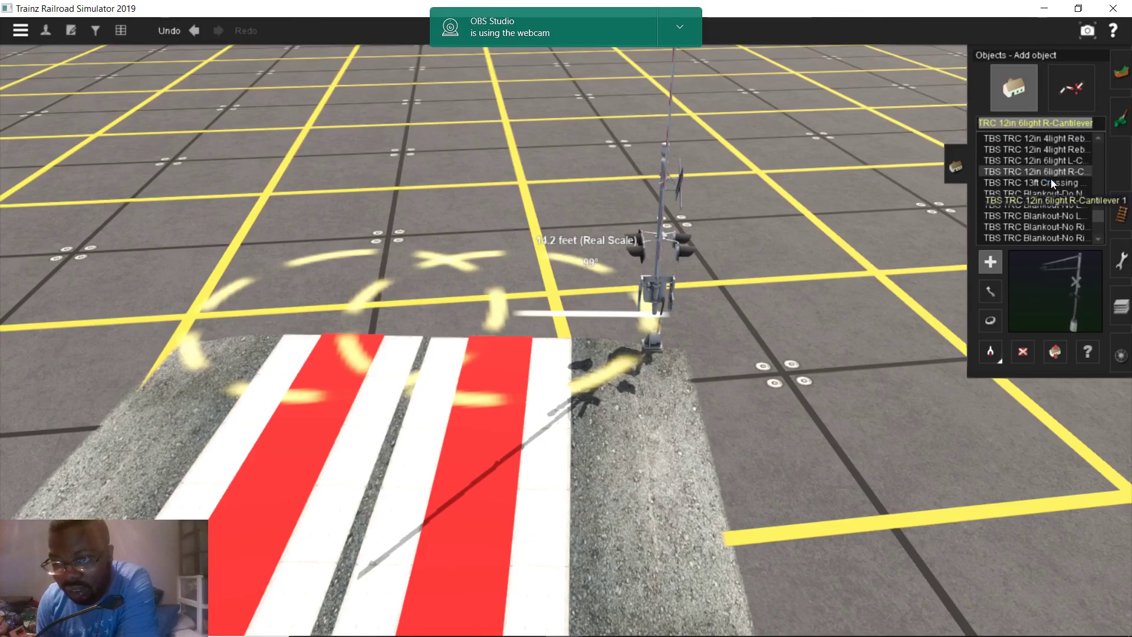
click(1052, 183)
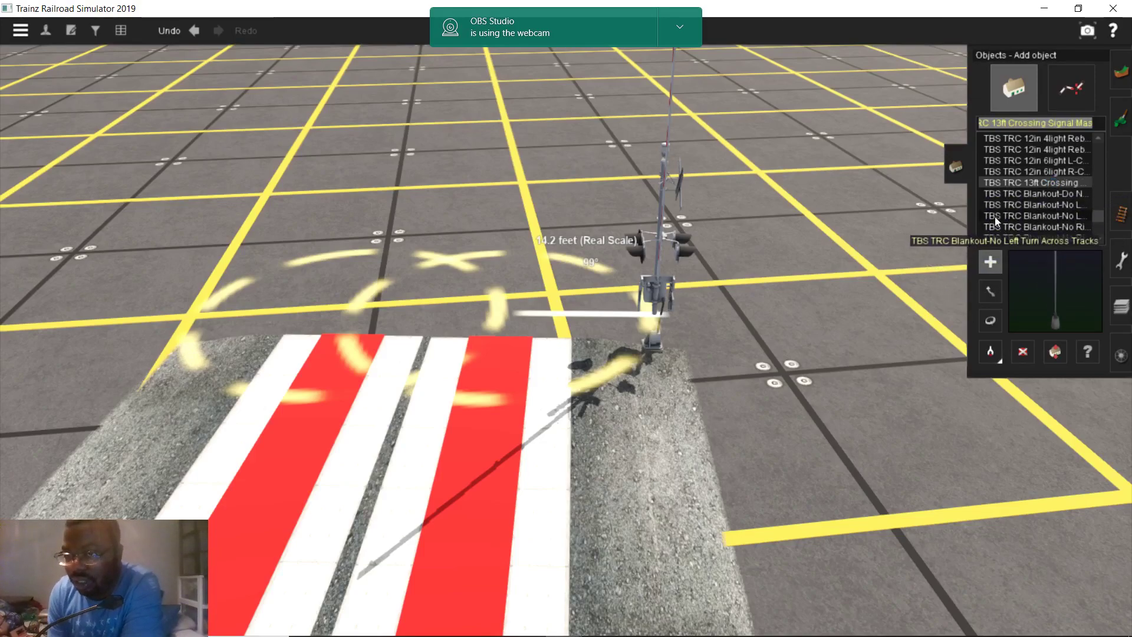
click(1056, 163)
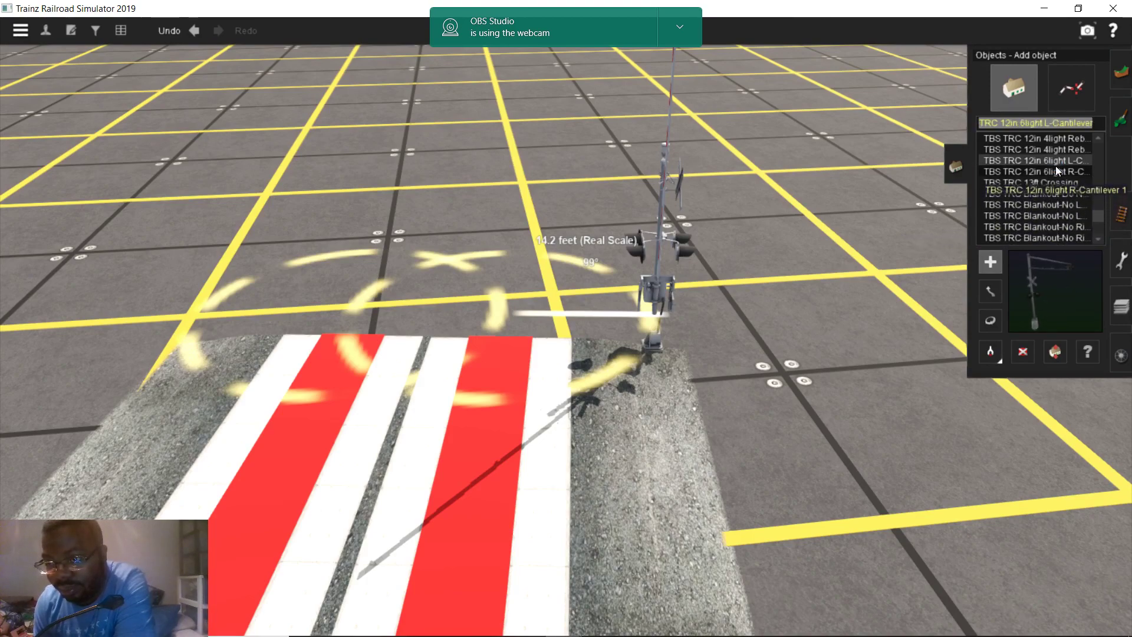
scroll(1052, 177, up, 3)
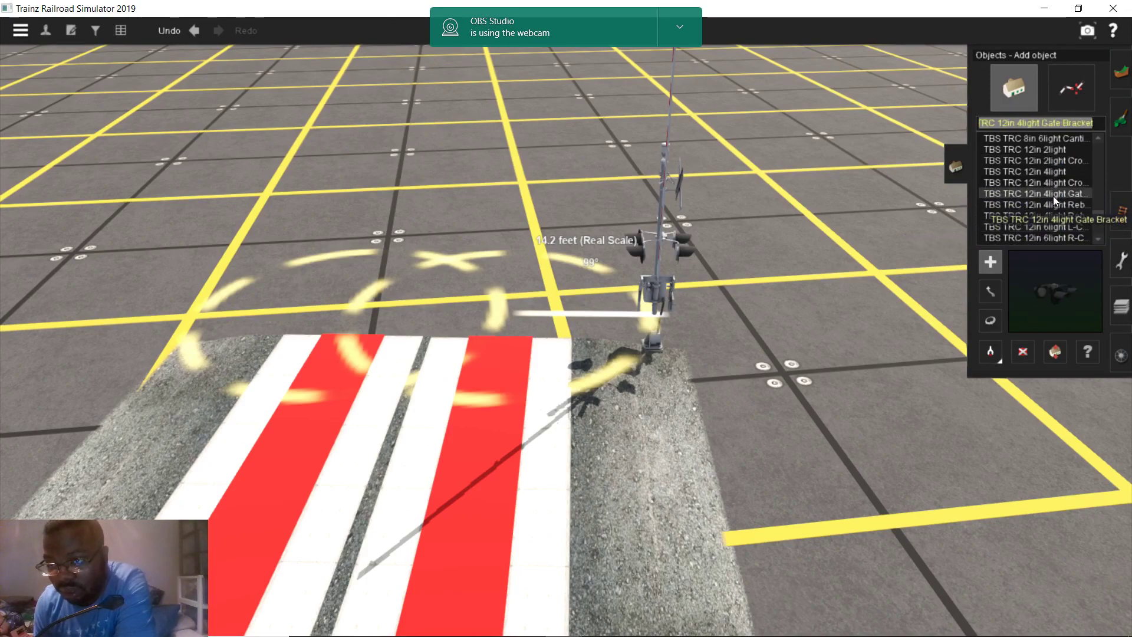
scroll(1051, 195, up, 1)
click(1049, 195)
scroll(1049, 198, up, 3)
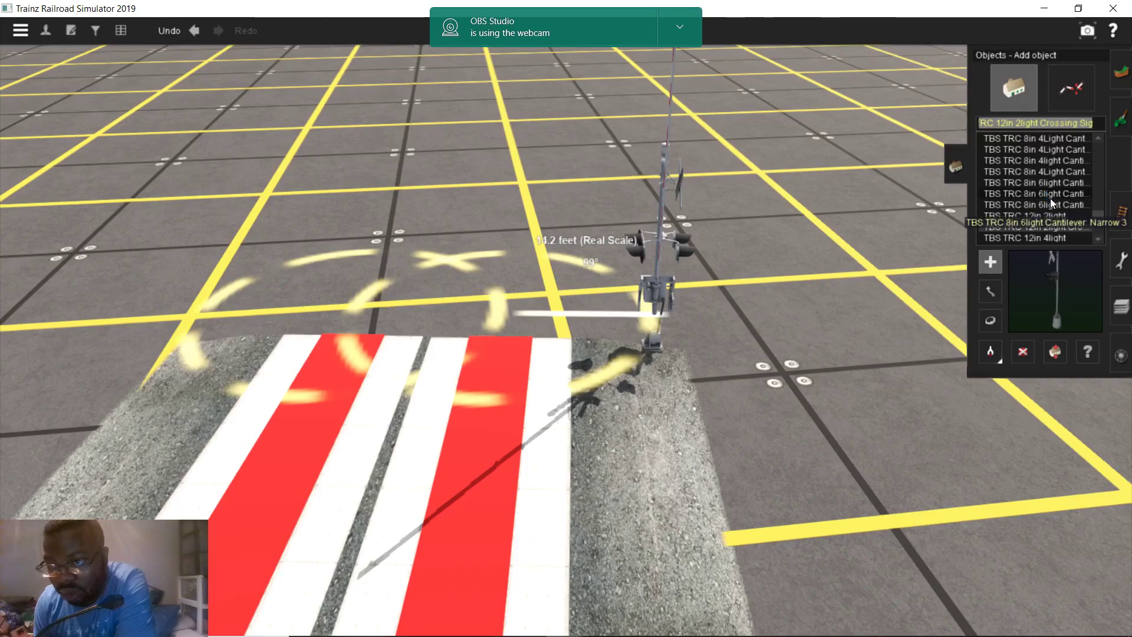
click(1048, 200)
scroll(1048, 203, up, 1)
click(1048, 207)
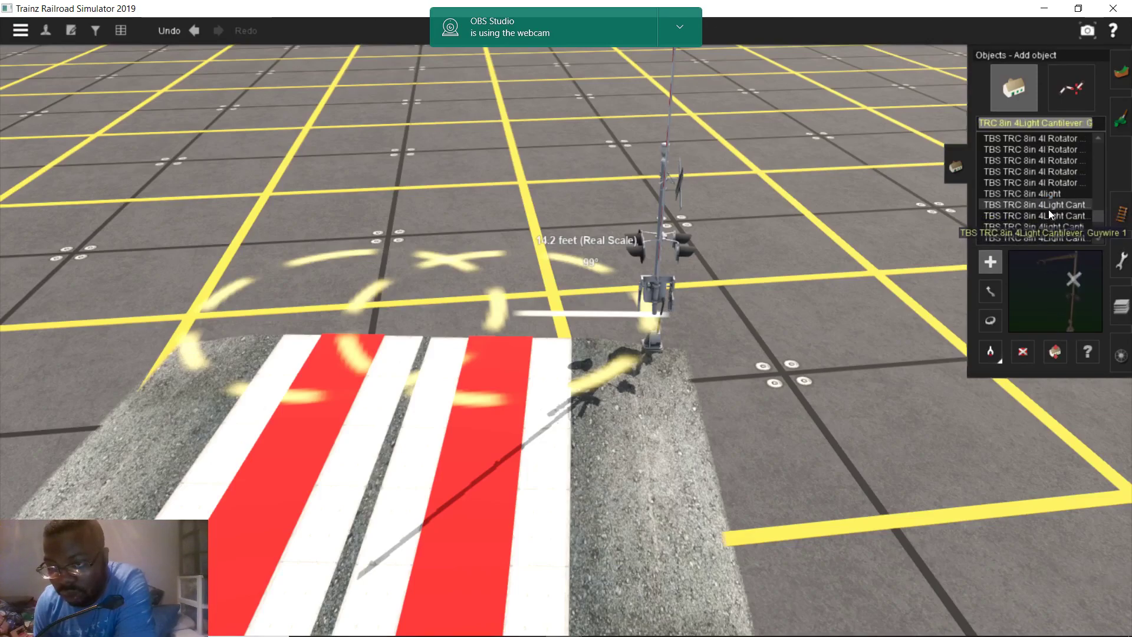
Place the 8in 4Light Cantilever Guywire signal, turn it about 65 degrees, then remove it
click(907, 383)
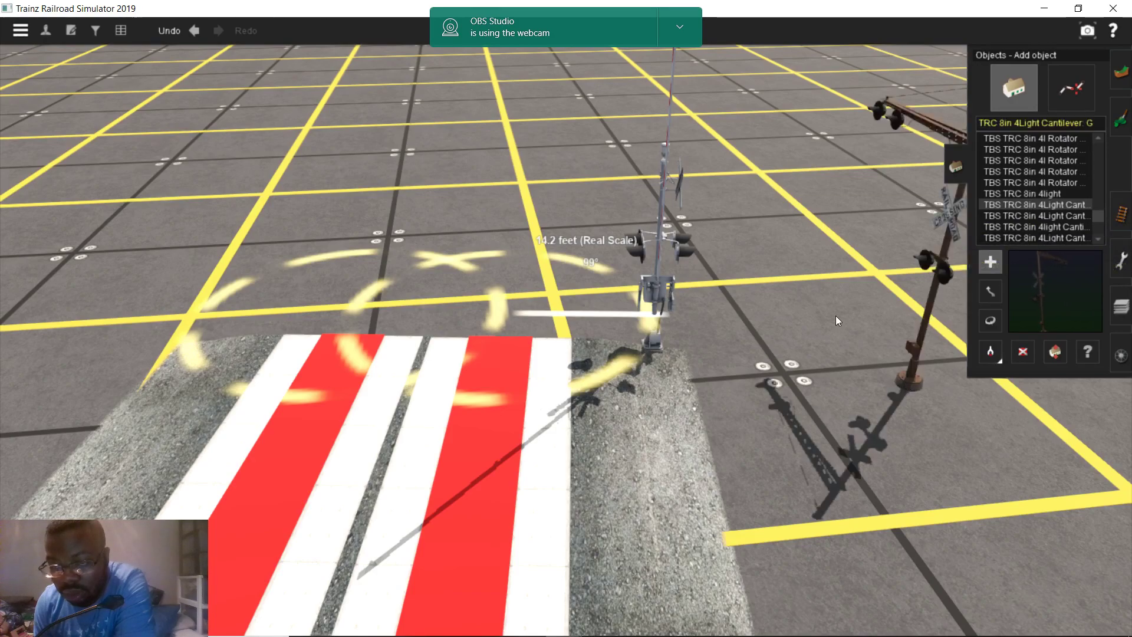
click(991, 320)
drag(964, 277, 1056, 289)
scroll(900, 313, down, 3)
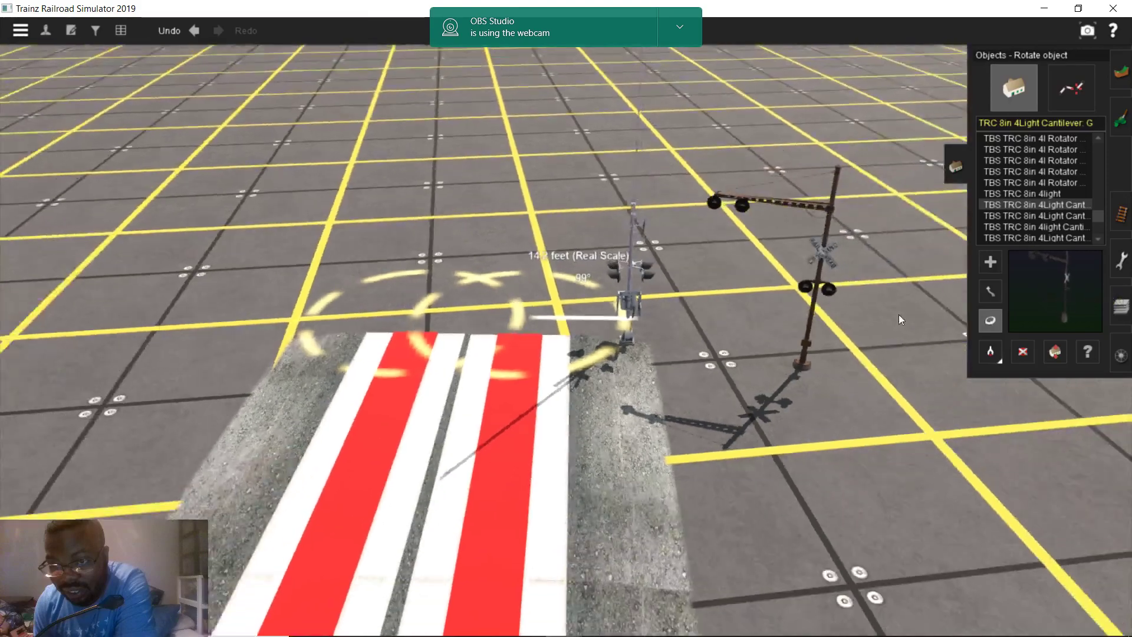
scroll(911, 327, up, 1)
click(1024, 353)
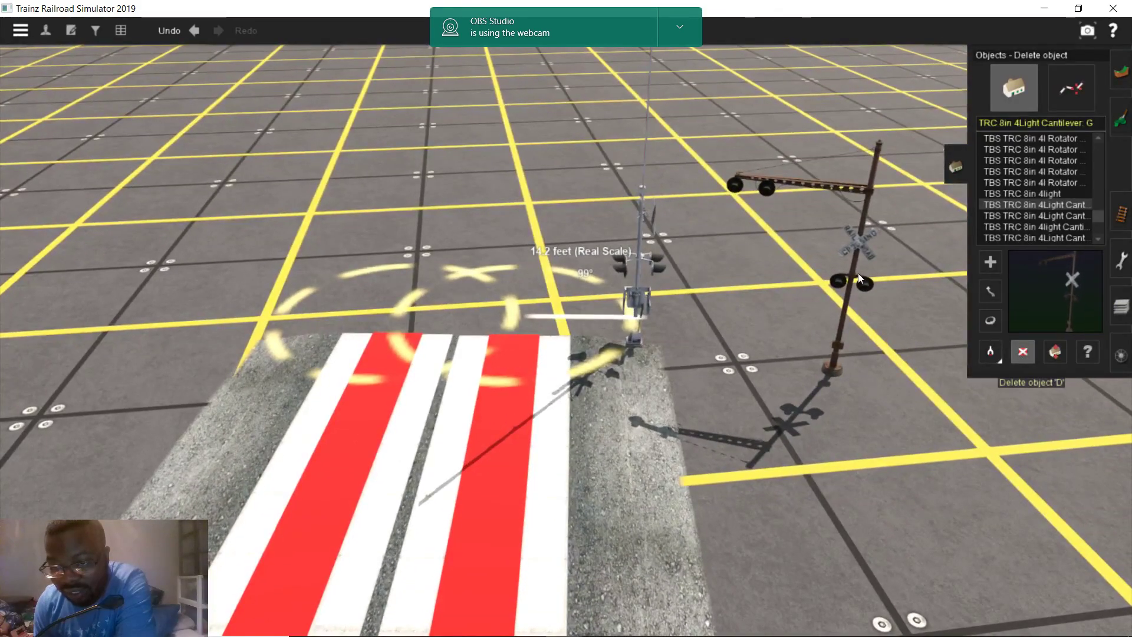
click(865, 272)
Place a trial 8in 4l GateR/Ped Medium gate right of the crossing, then remove it
click(1041, 192)
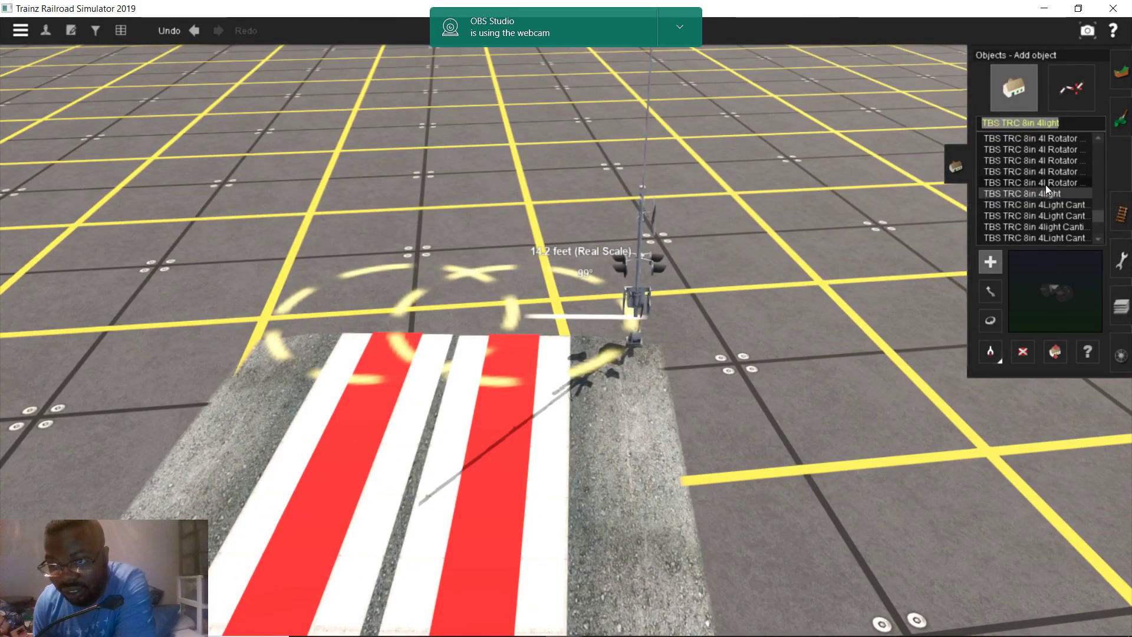
click(1053, 181)
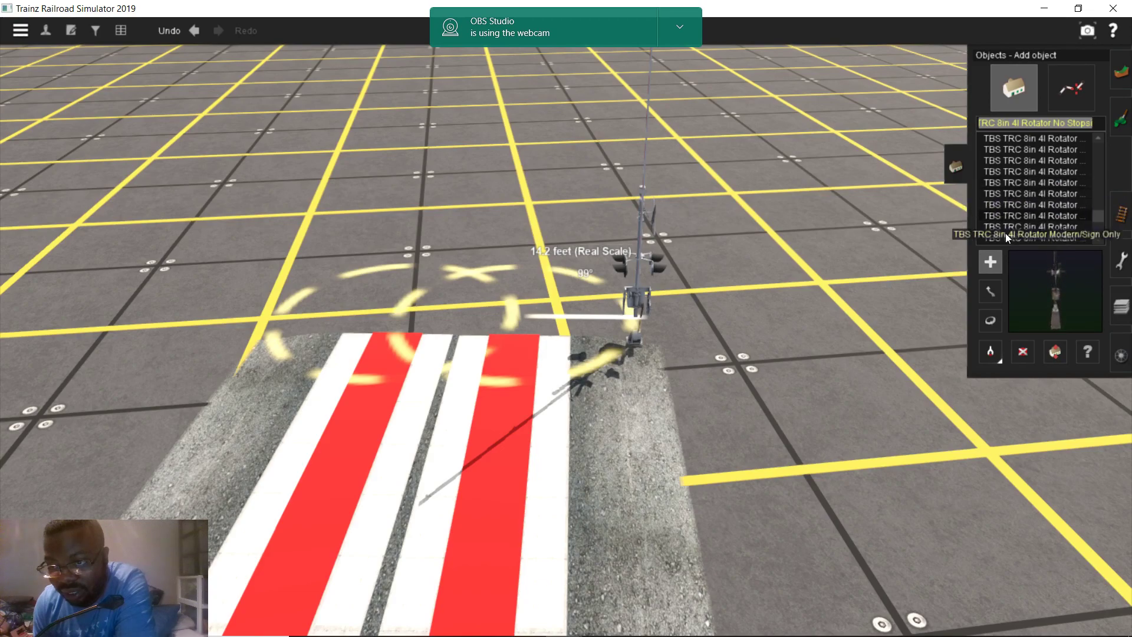
scroll(1018, 195, up, 3)
click(1048, 183)
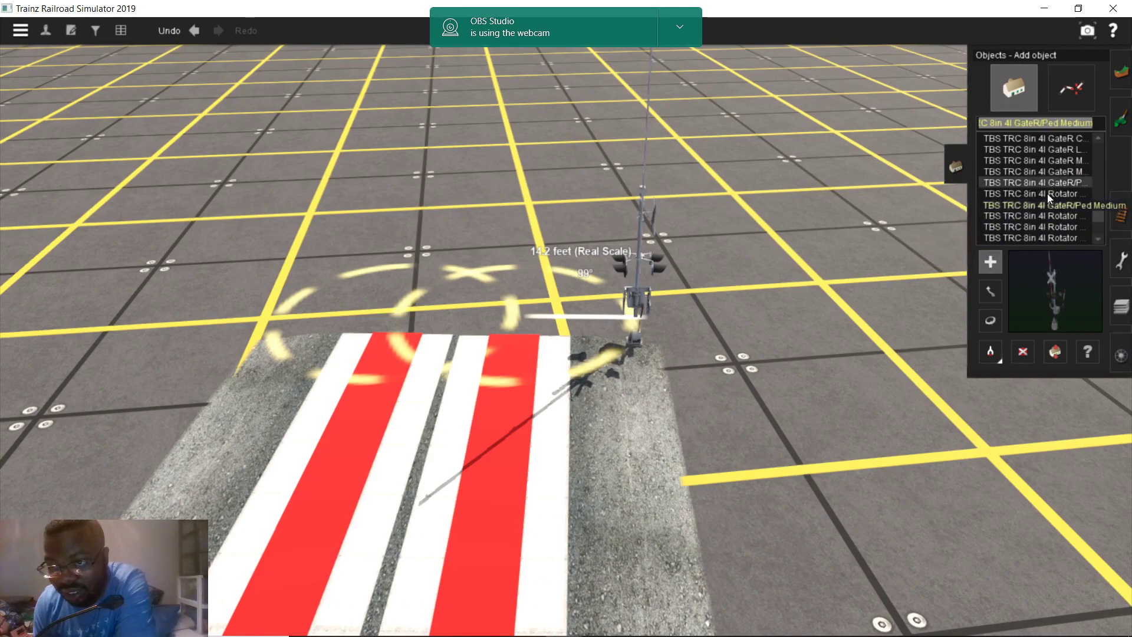
scroll(1043, 200, up, 3)
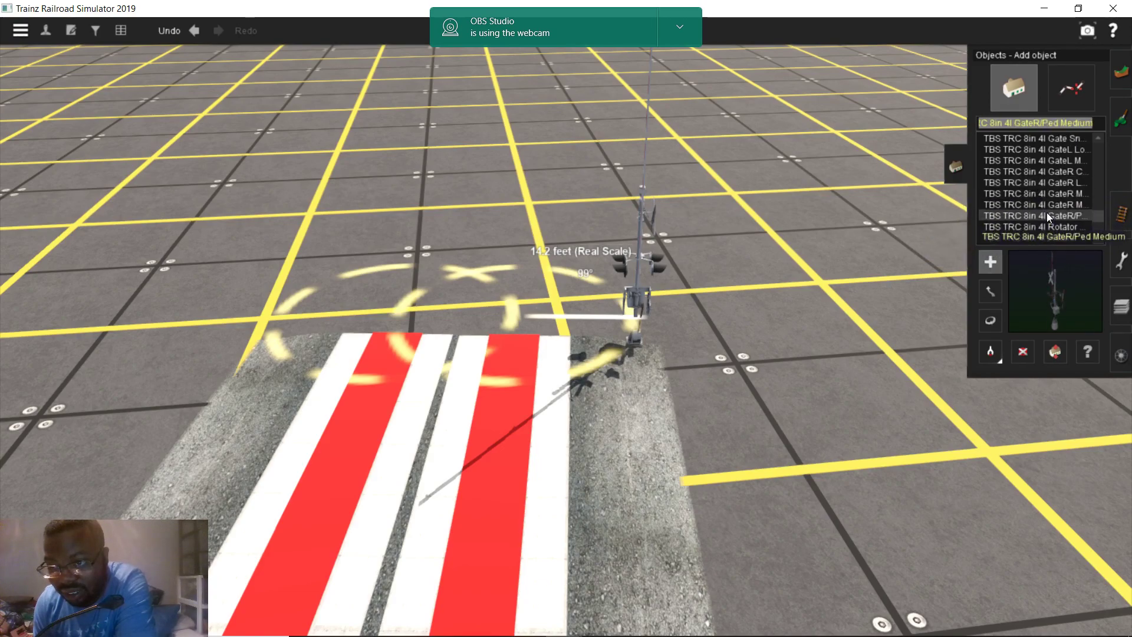
click(888, 424)
scroll(865, 366, up, 5)
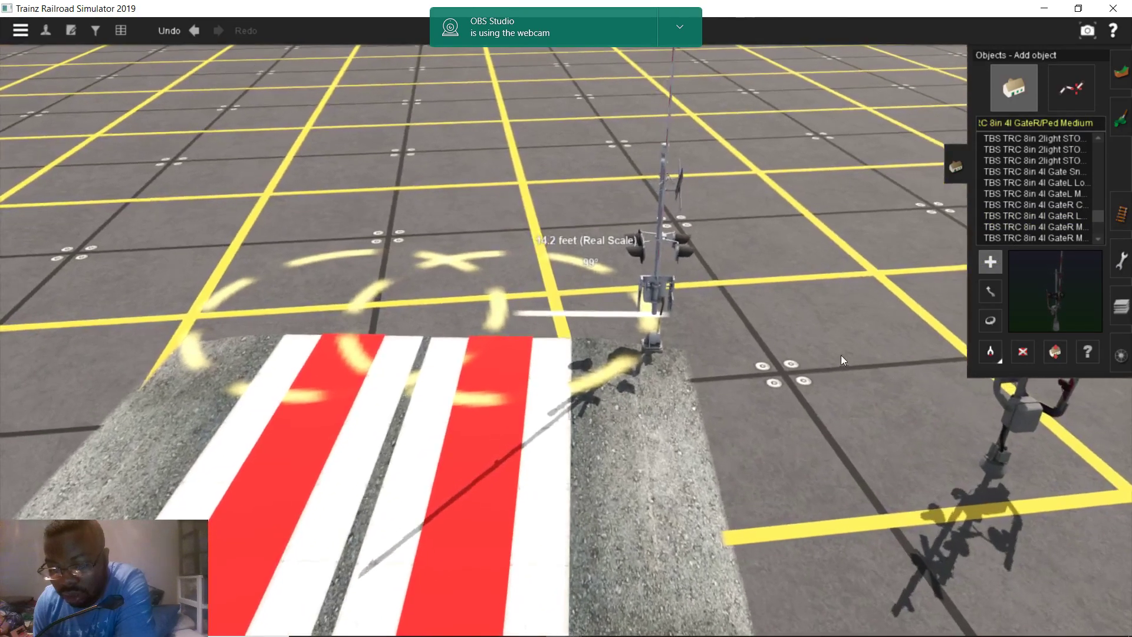
scroll(685, 344, up, 2)
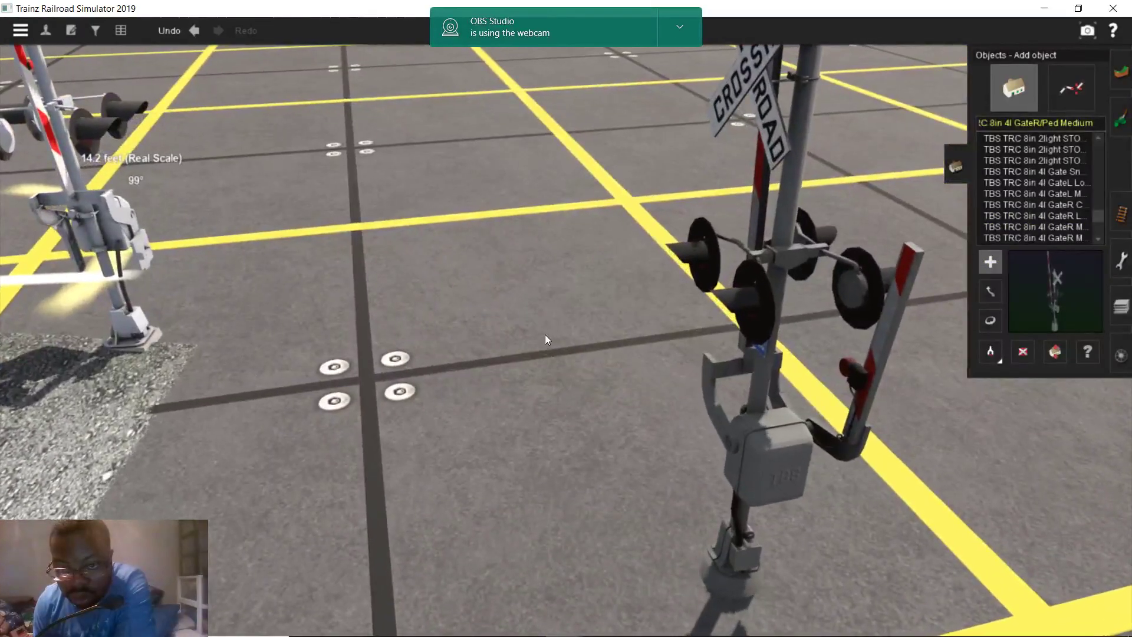
scroll(545, 334, down, 3)
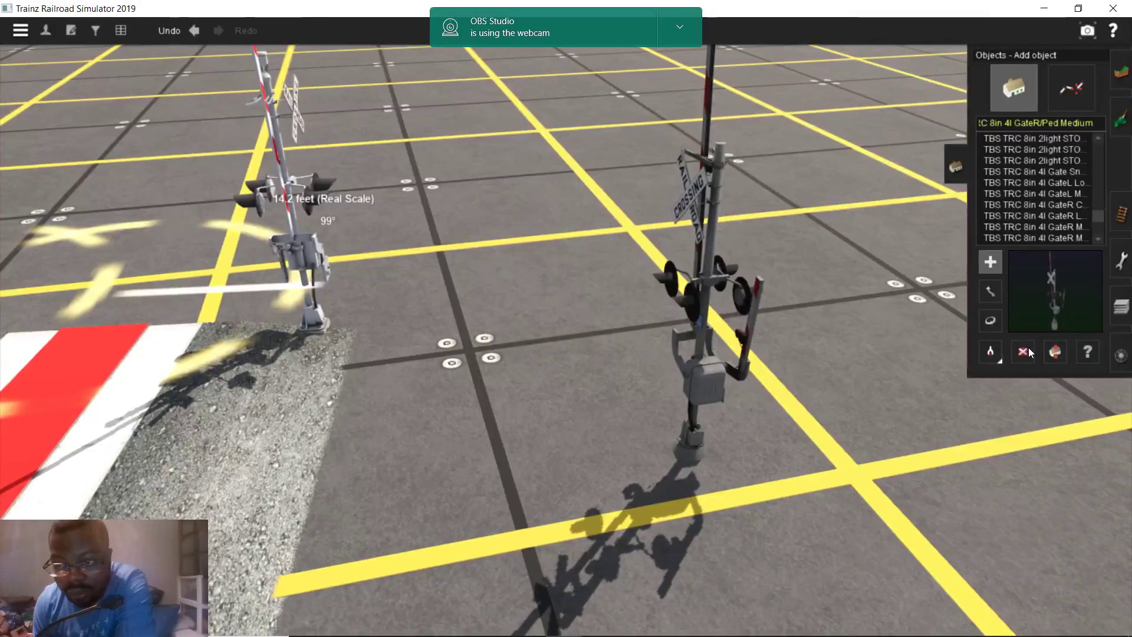
click(1025, 352)
click(722, 322)
Preview the 8in 2light STOP signal and Signal Maintainer, then bring up the content search filter
scroll(1031, 186, up, 3)
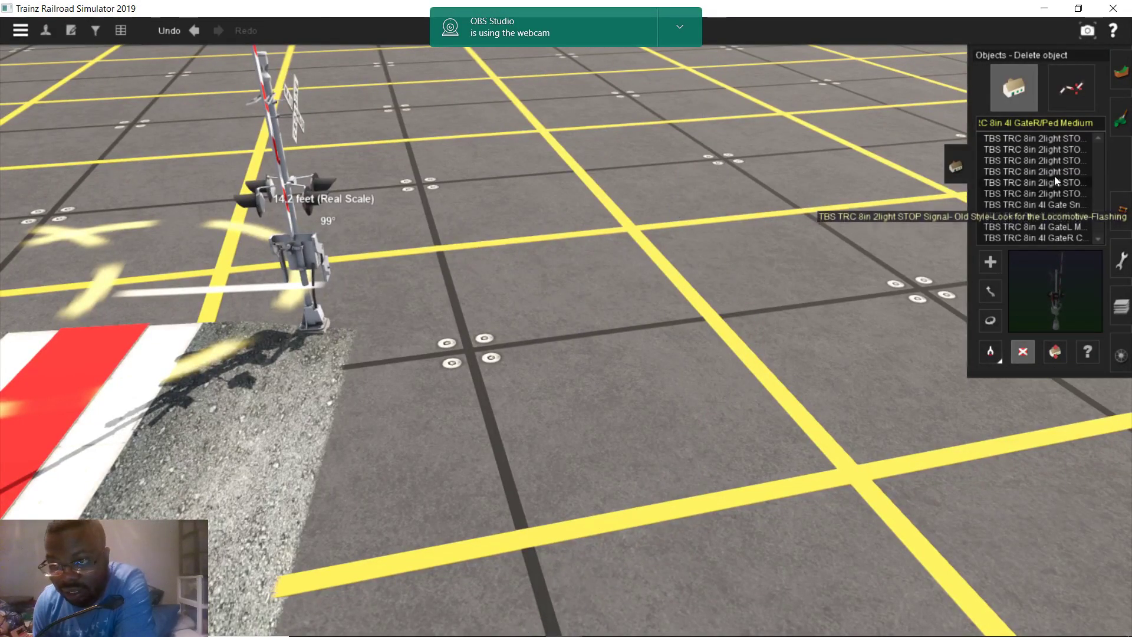
click(1055, 174)
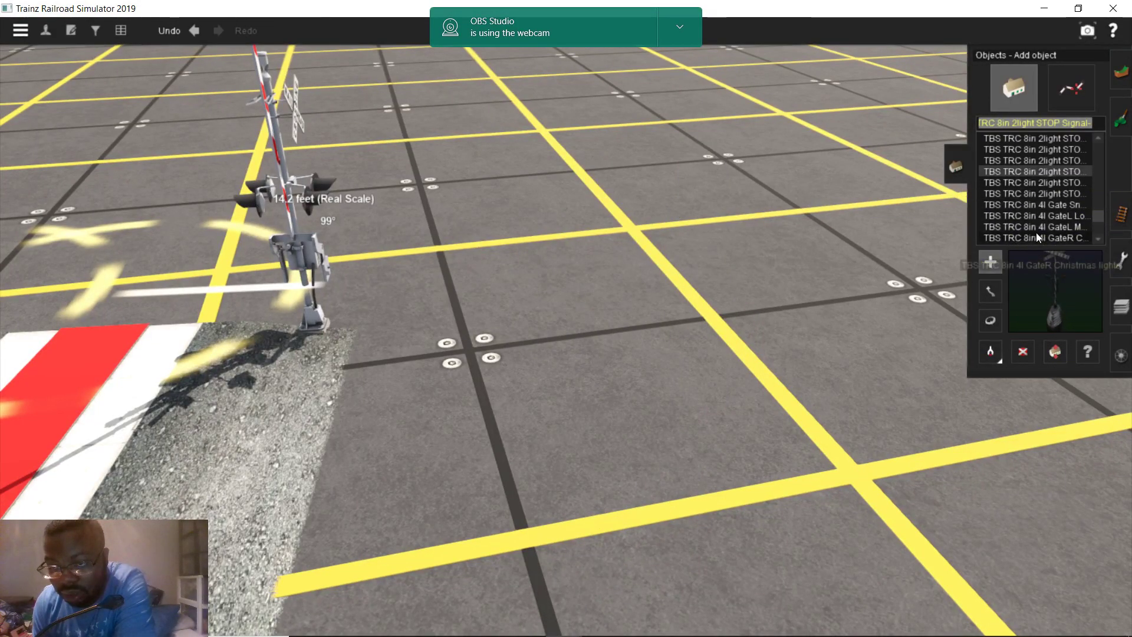
scroll(1064, 202, up, 5)
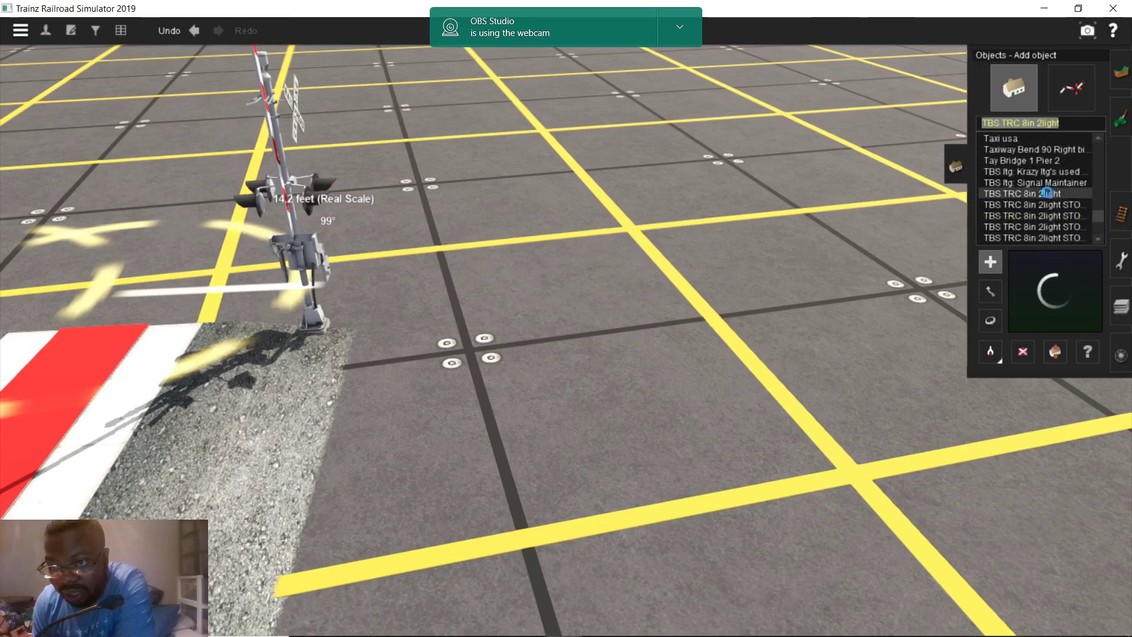
click(1048, 181)
click(1045, 170)
scroll(482, 312, down, 5)
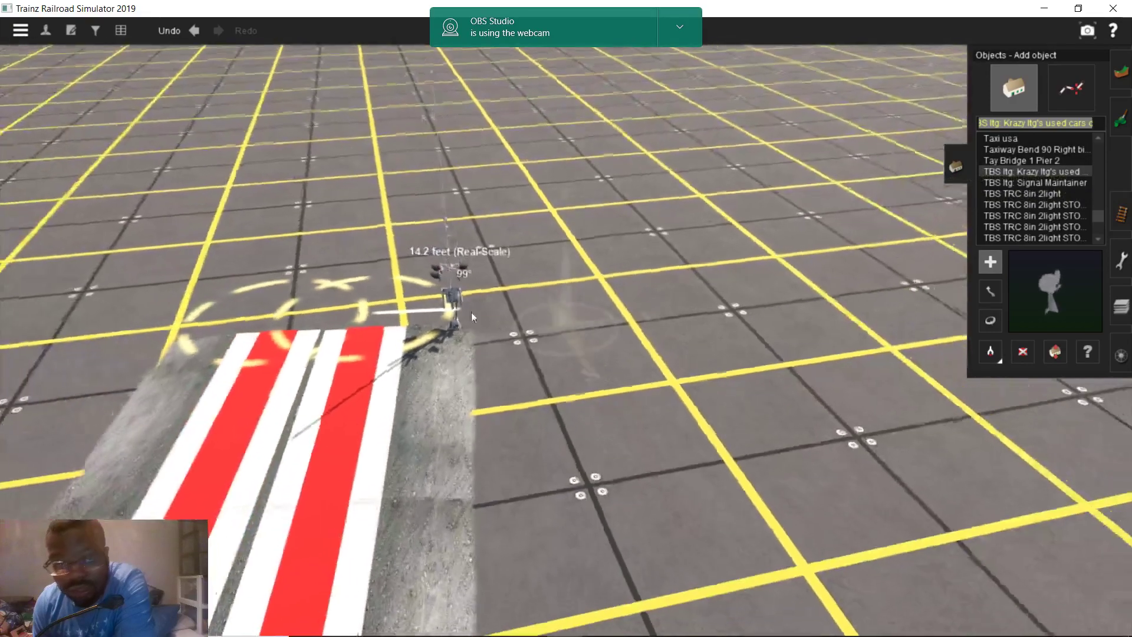
click(93, 31)
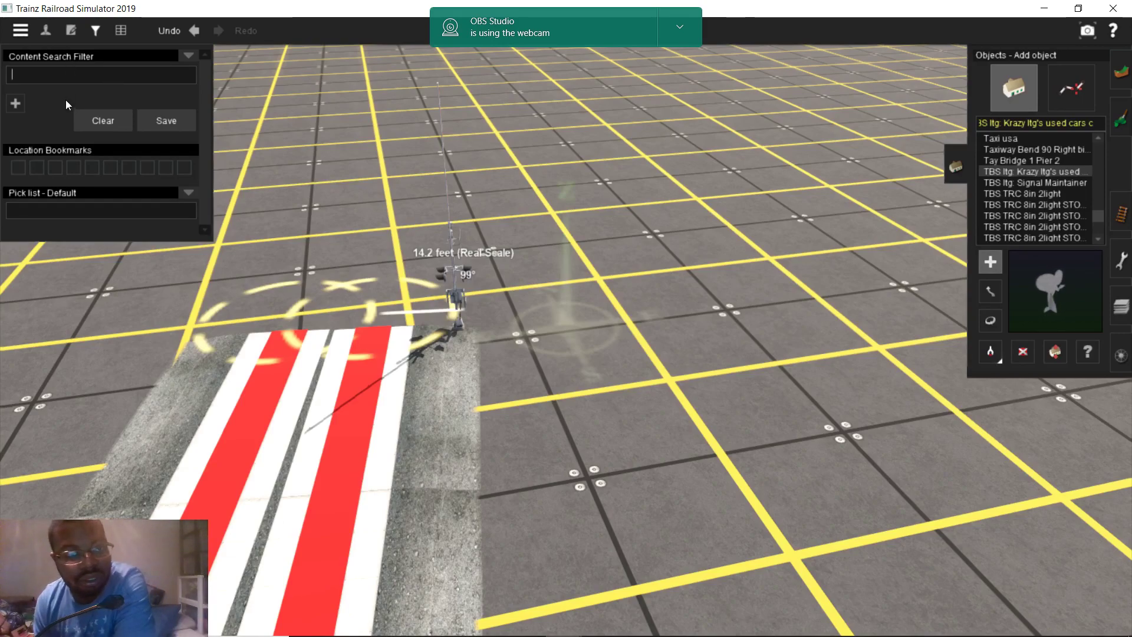
Filter objects by 'no left turn', then place and rotate a Grade Xing ATLS No Left Turn signal
text(no le)
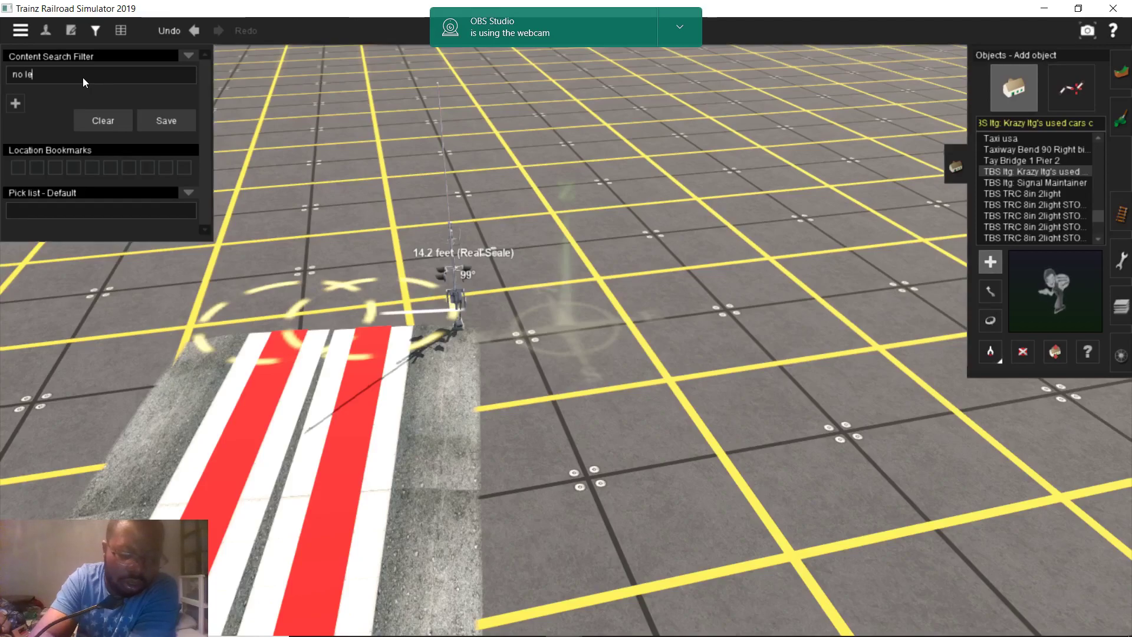
text(ft)
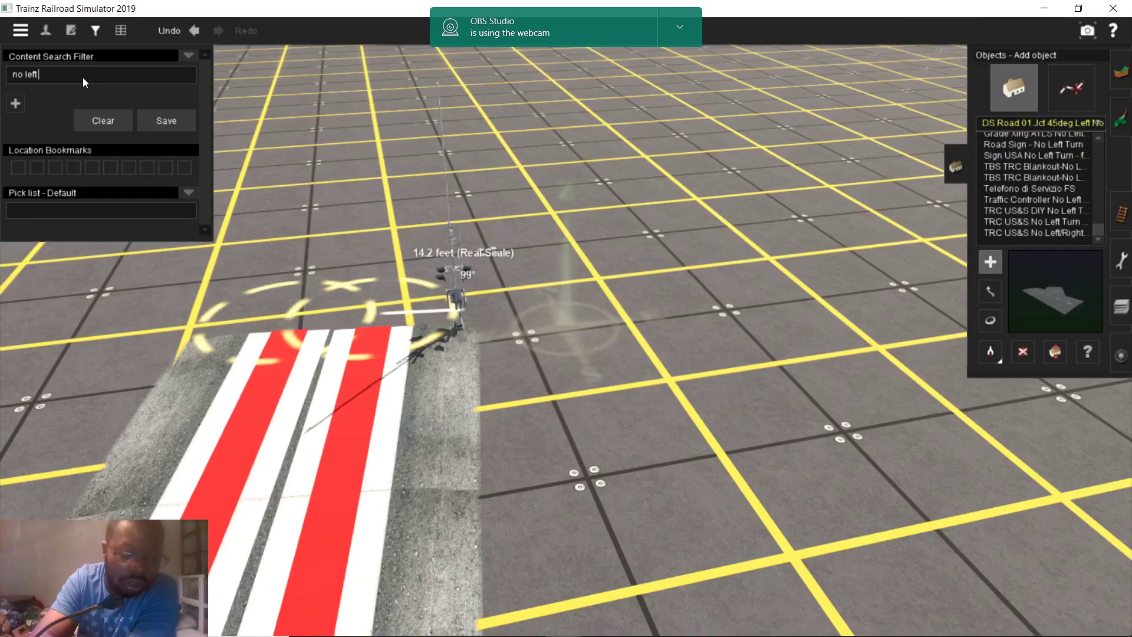
text( tur)
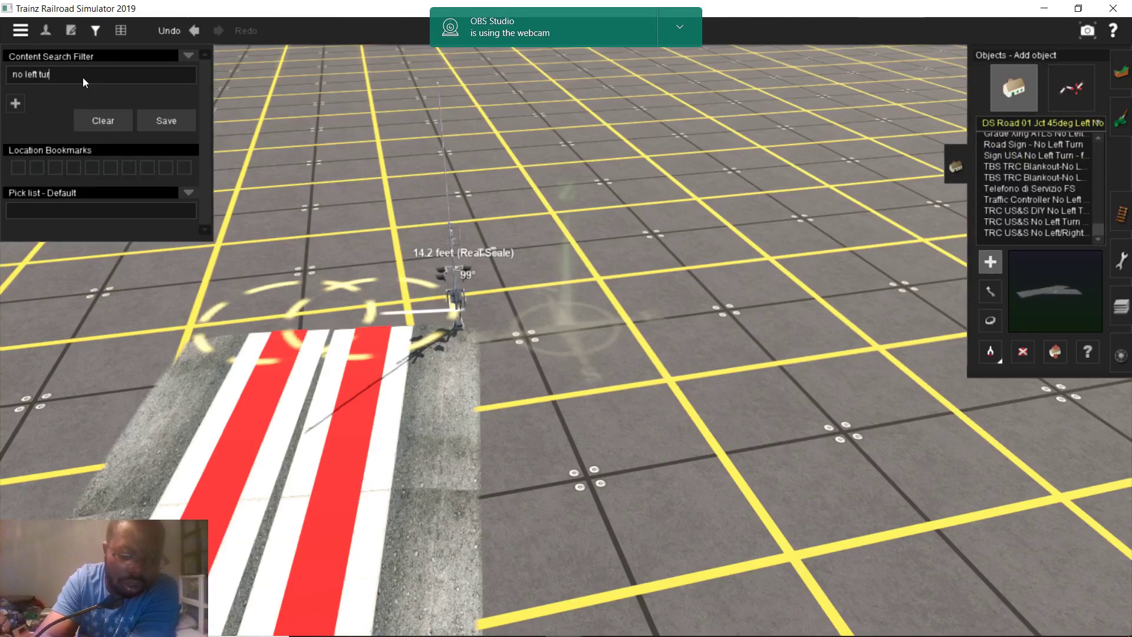
text(n)
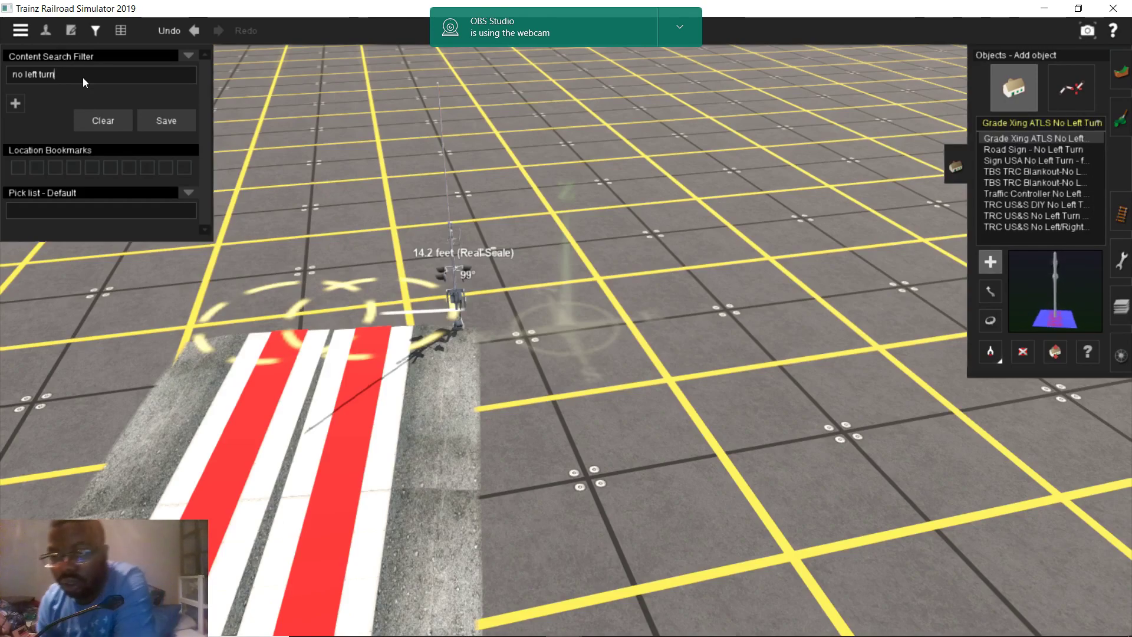
right_drag(475, 423, 581, 381)
click(601, 404)
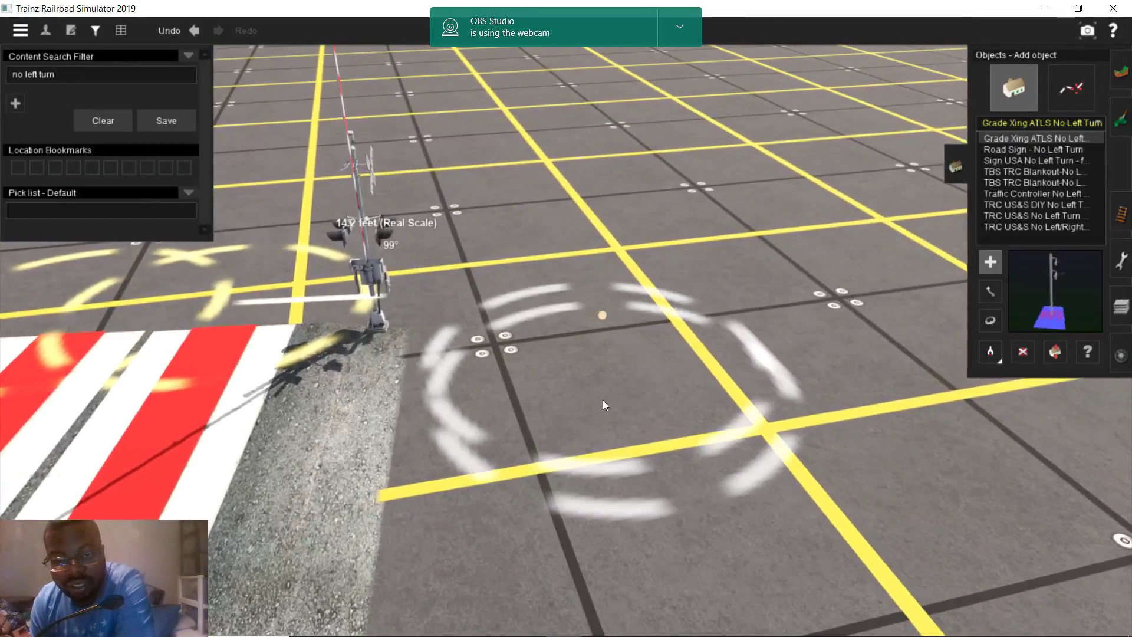
scroll(773, 378, up, 3)
scroll(774, 382, up, 2)
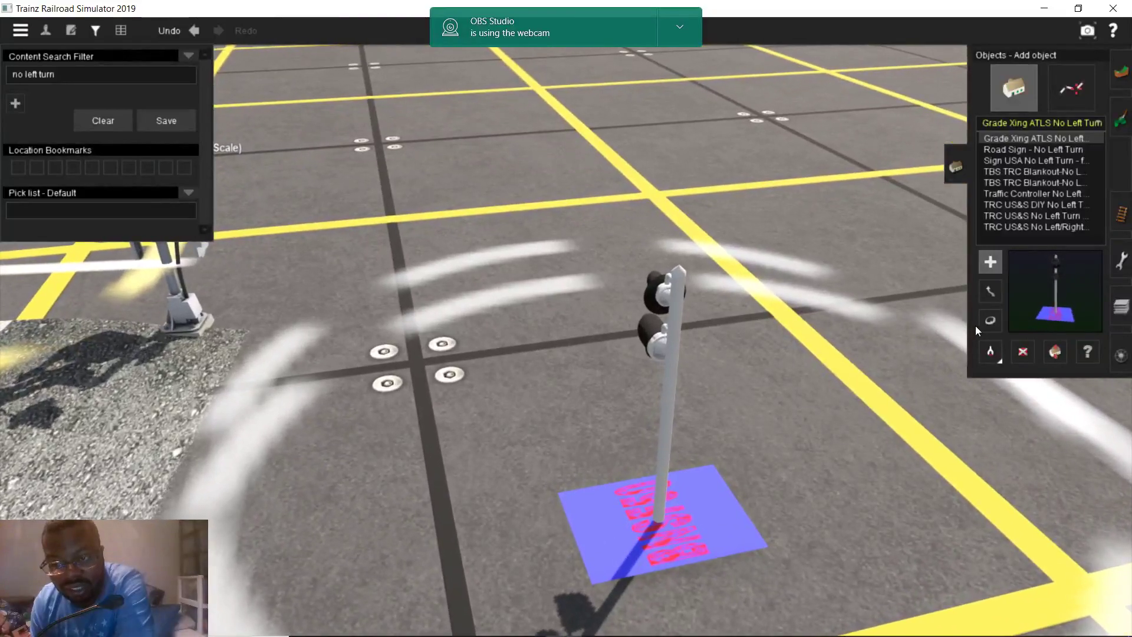
click(990, 321)
drag(650, 345, 981, 351)
scroll(521, 437, down, 5)
right_drag(521, 437, 684, 316)
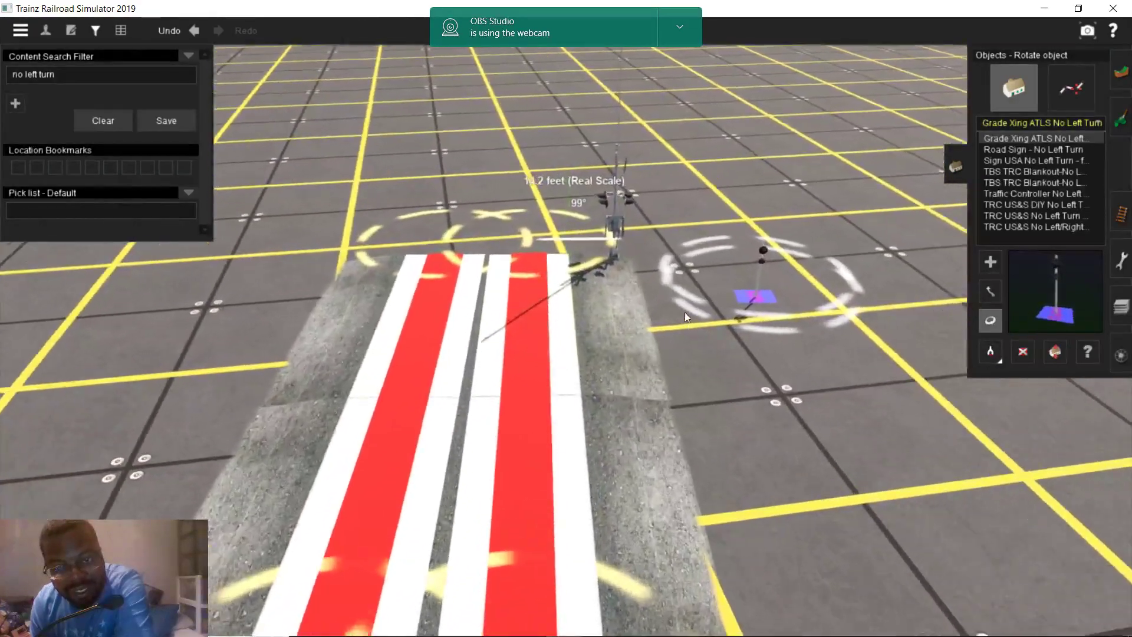
scroll(649, 289, up, 5)
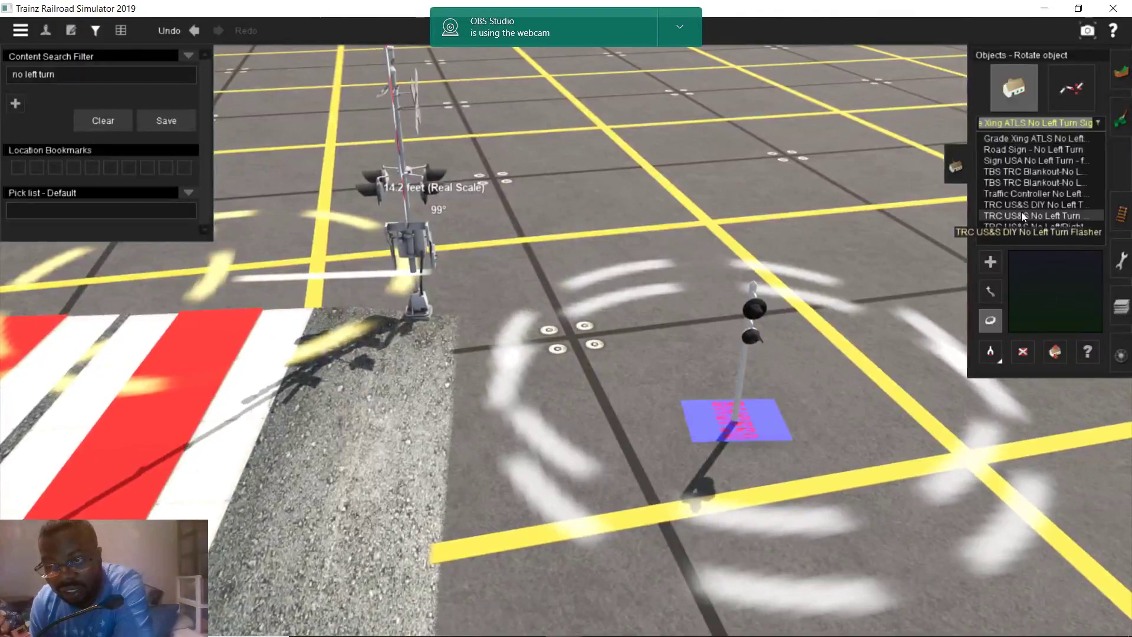
Place a TRC US&S DIY No Left Turn flasher head and a TRC US&S No Left Turn flasher pole
click(1021, 214)
click(1033, 203)
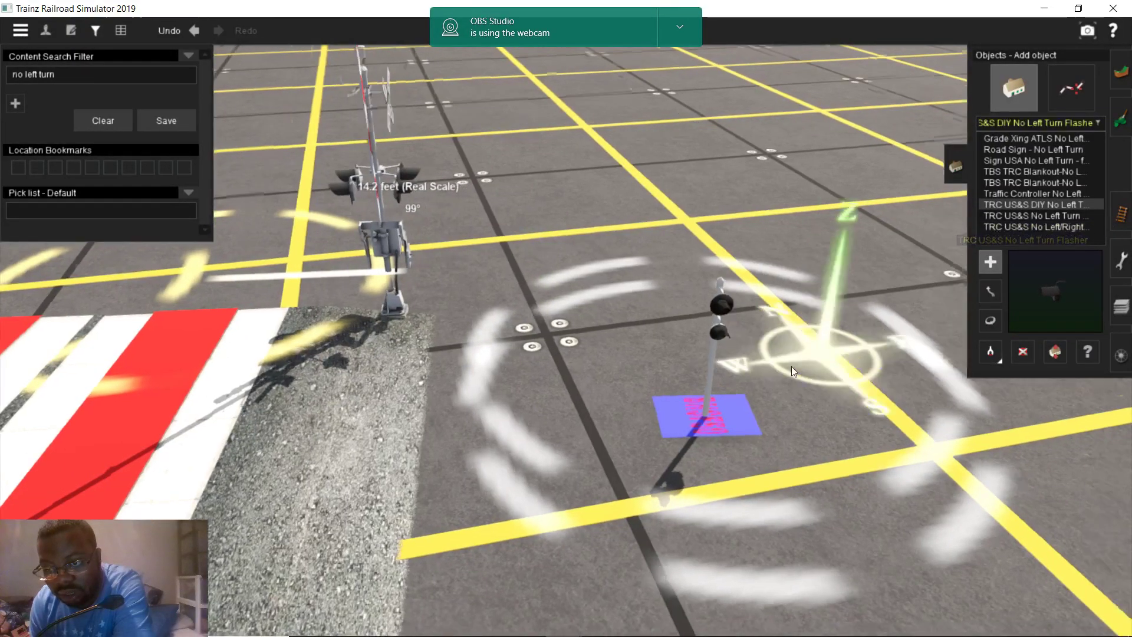
key(Right)
click(828, 424)
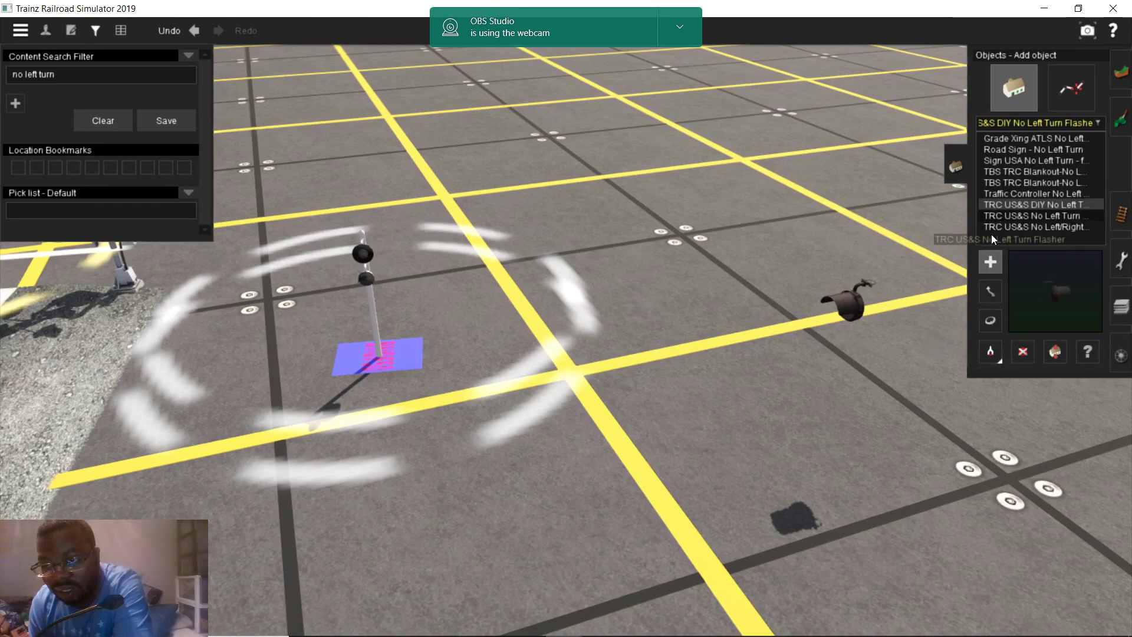
click(1086, 217)
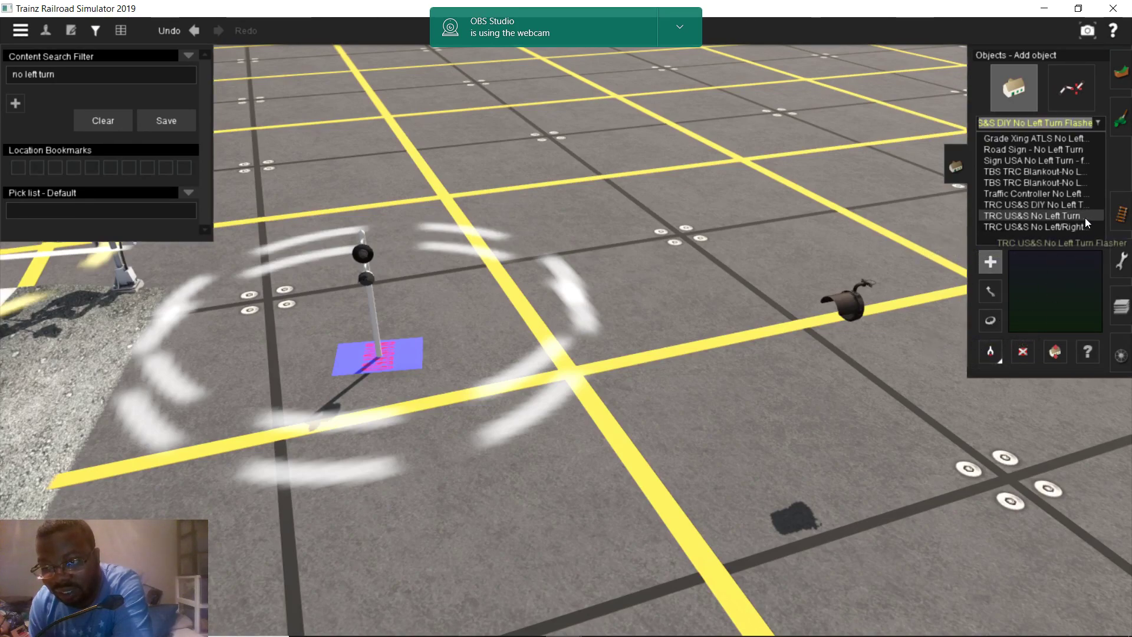
click(758, 406)
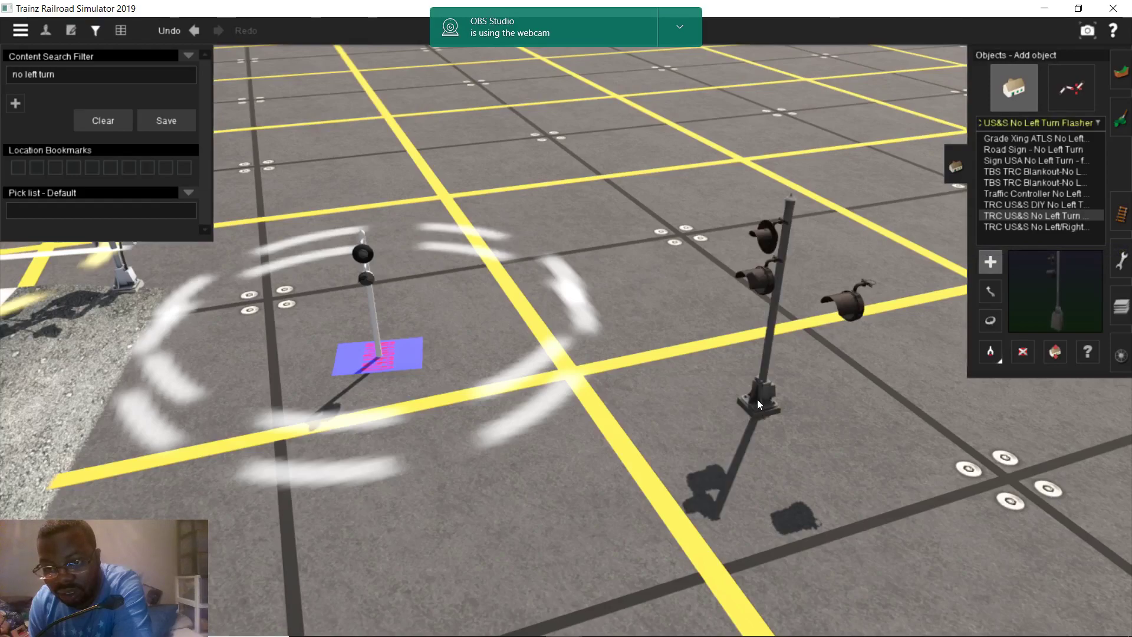
Delete the DIY flasher head and ATLS signal, and rotate the flasher to about 69°
click(1026, 352)
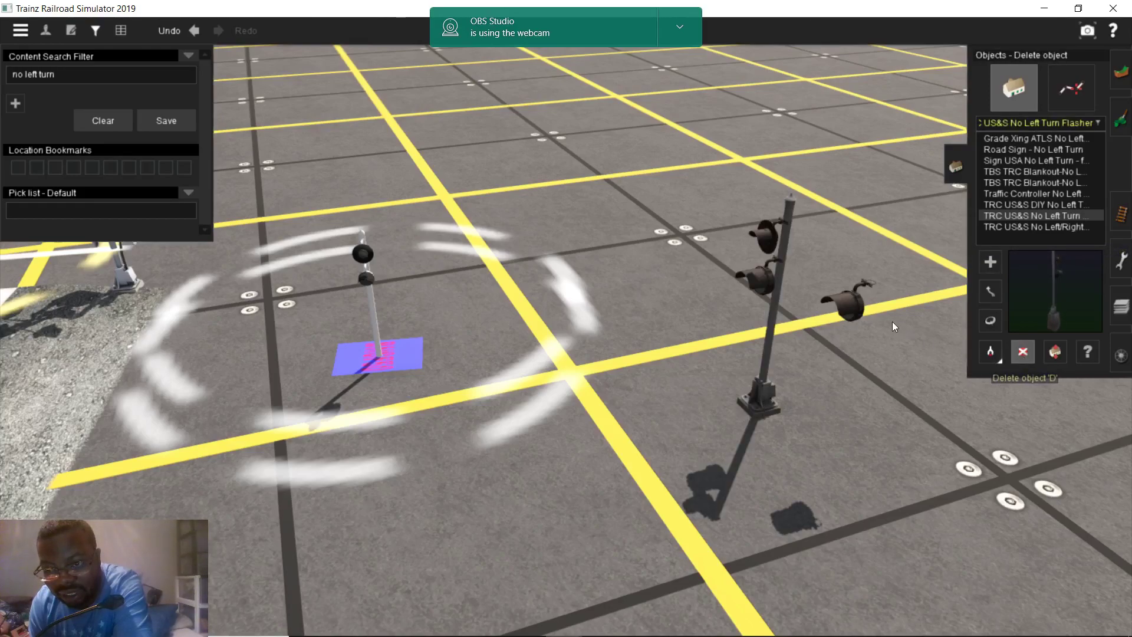
click(858, 307)
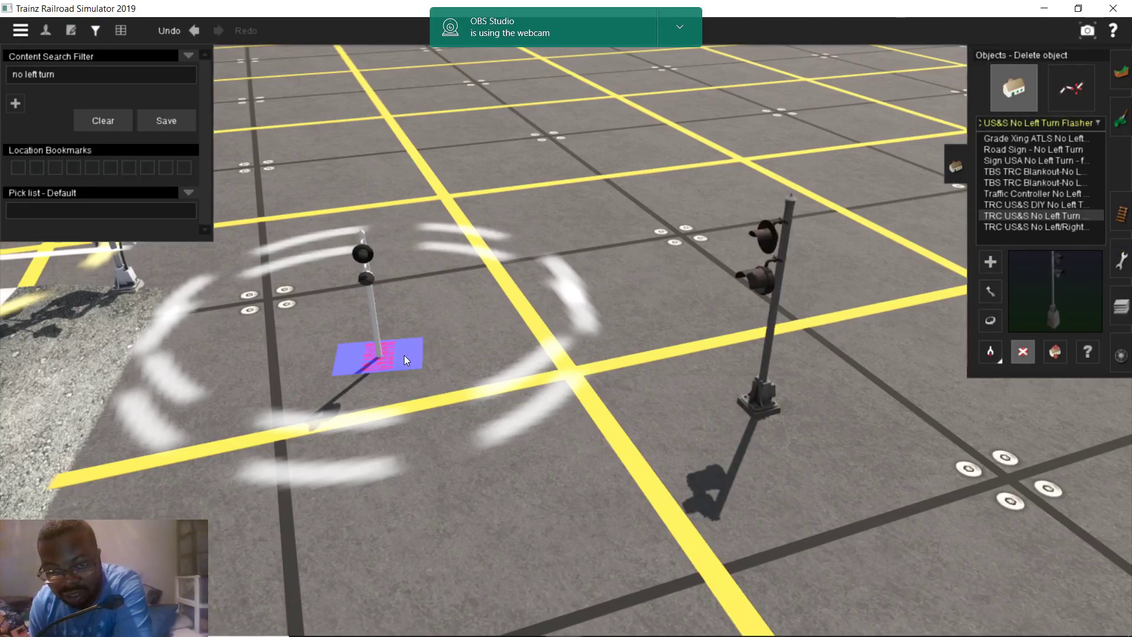
click(371, 352)
click(991, 321)
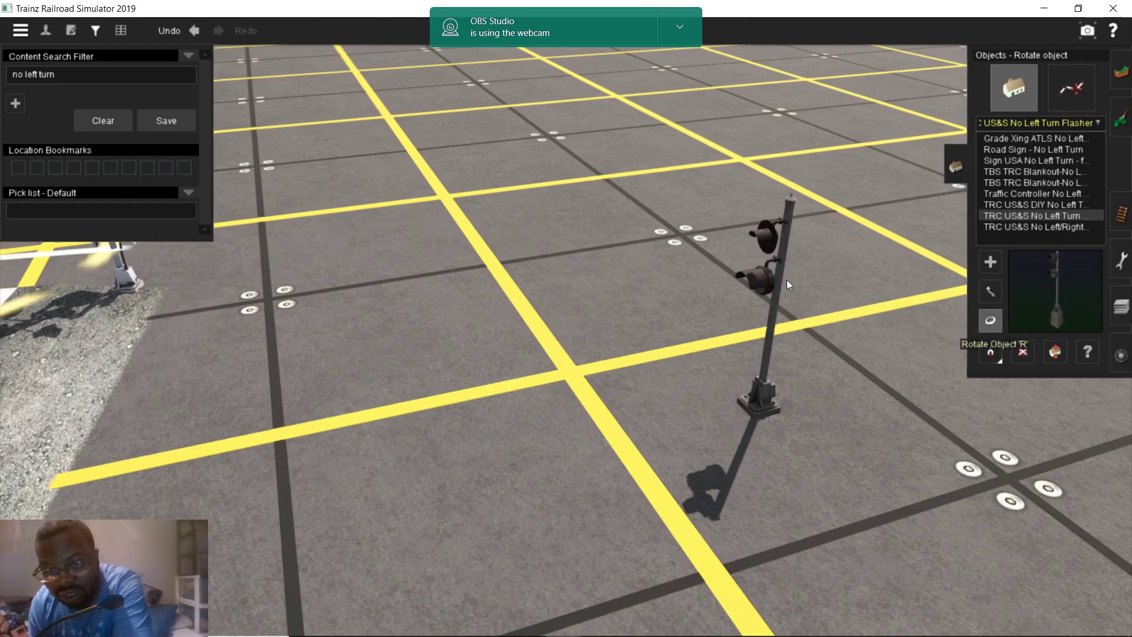
drag(806, 281, 902, 282)
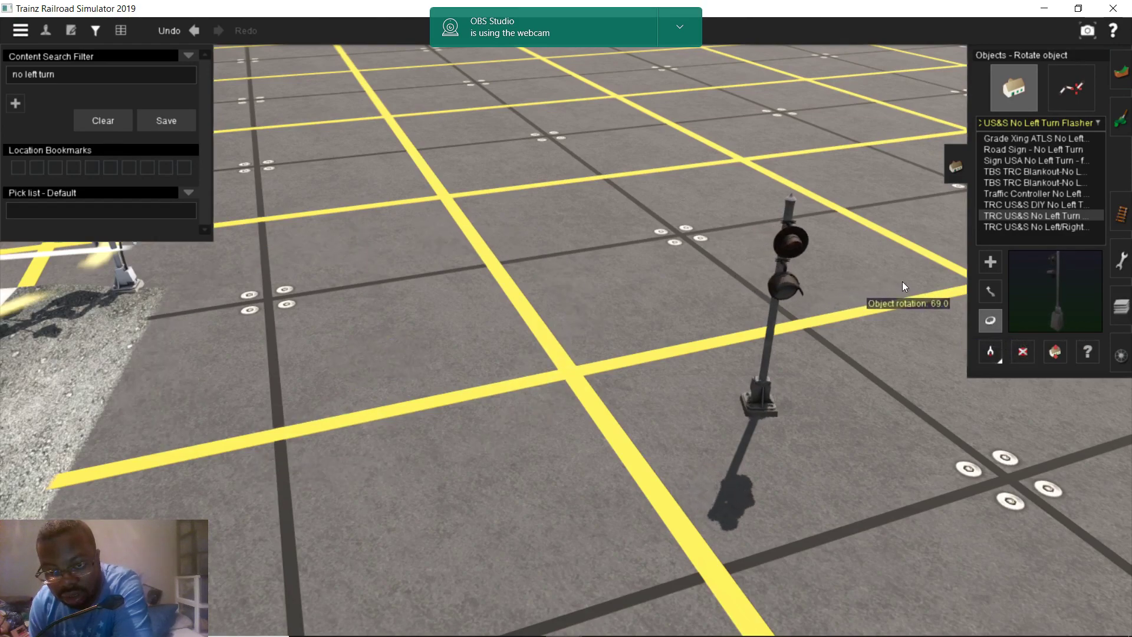
mouse_move(411, 623)
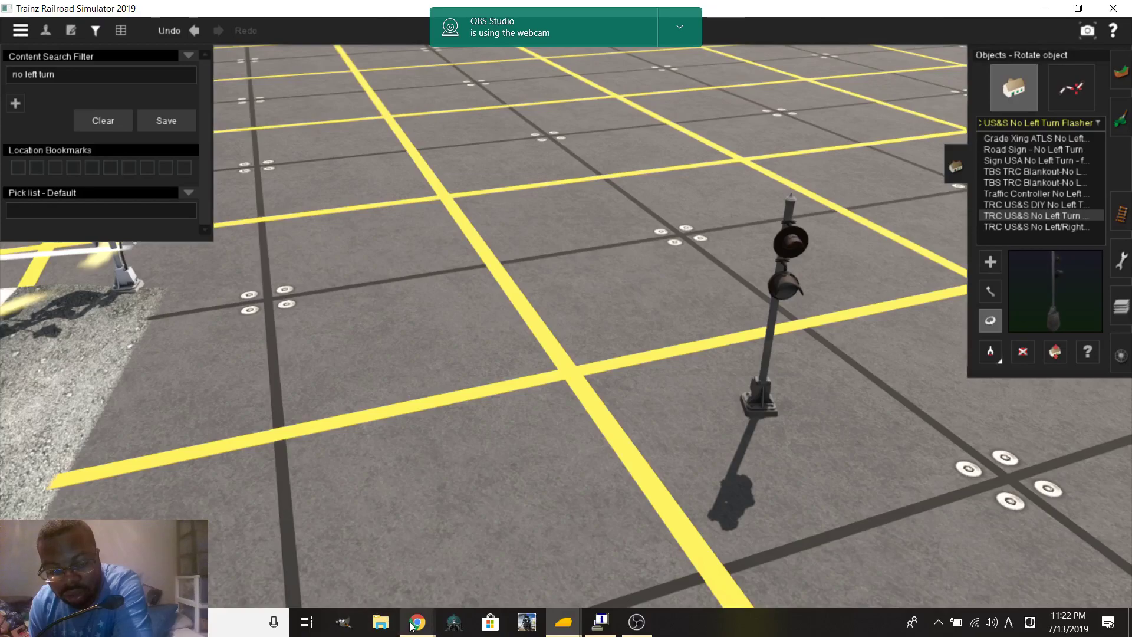
mouse_move(376, 567)
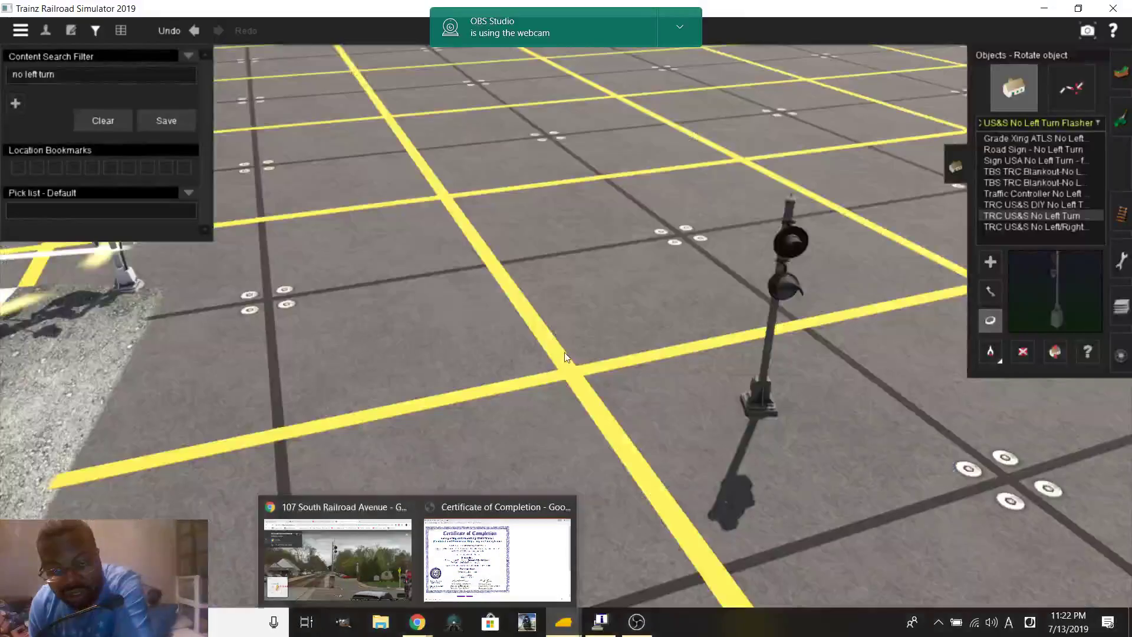
click(1047, 227)
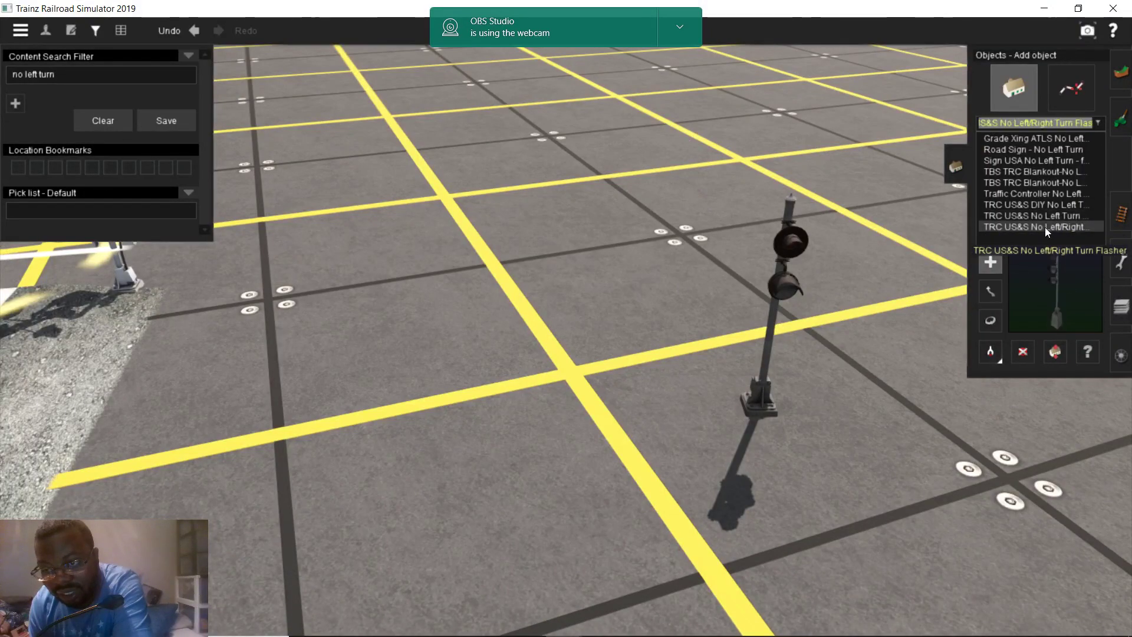
Place a trial No Left/Right Turn flasher, turn its lights toward the camera, then delete it
click(643, 409)
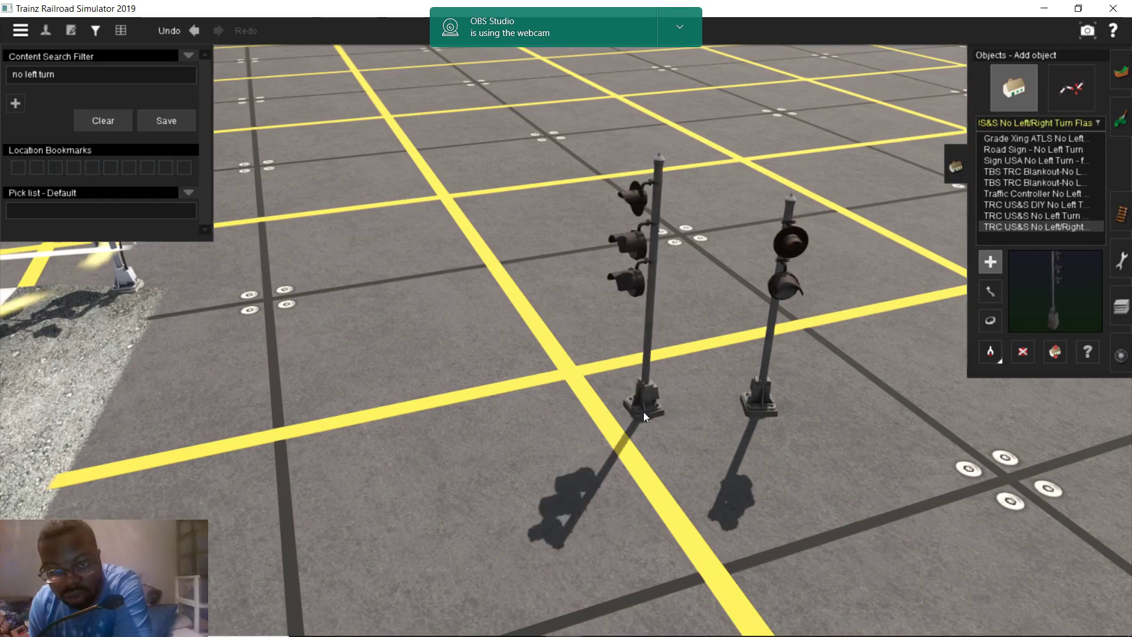
click(990, 320)
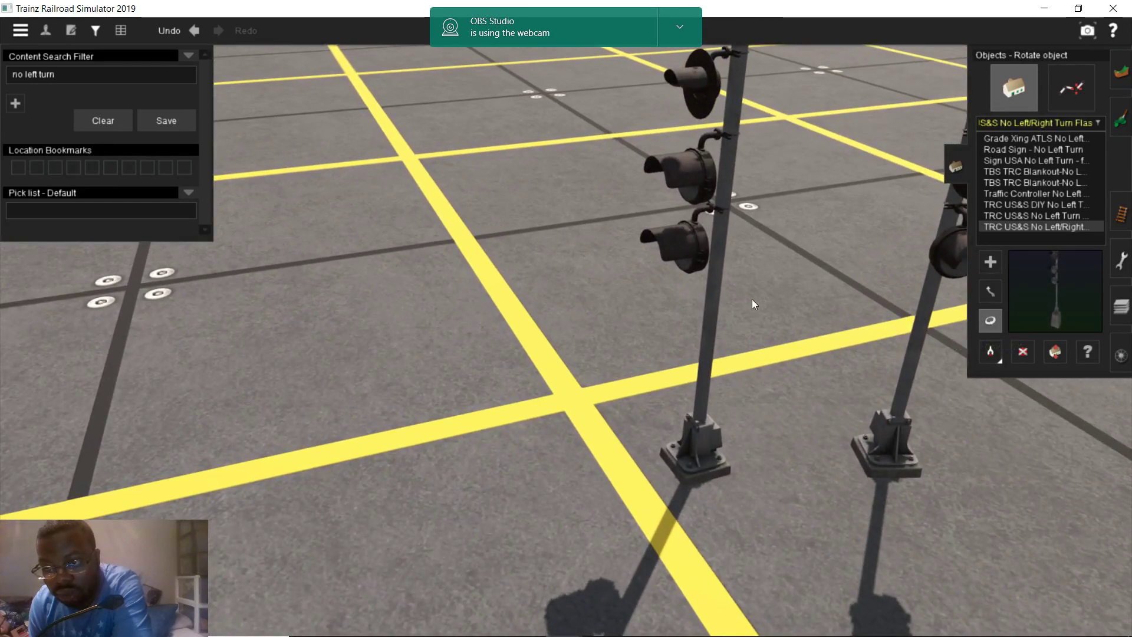
scroll(710, 314, down, 3)
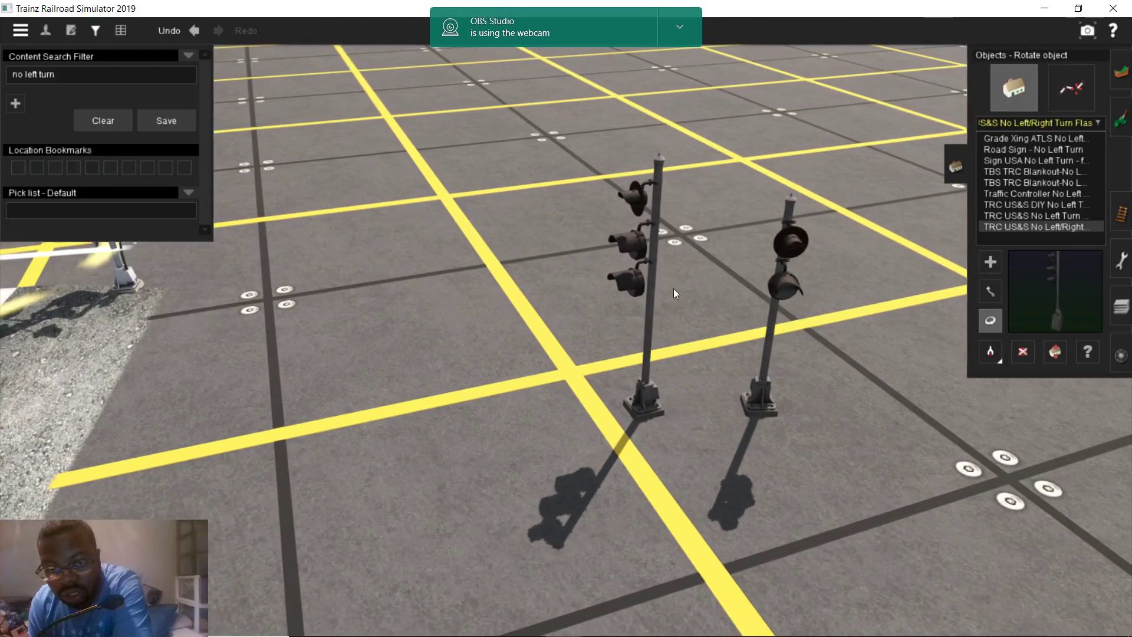
drag(663, 285, 758, 299)
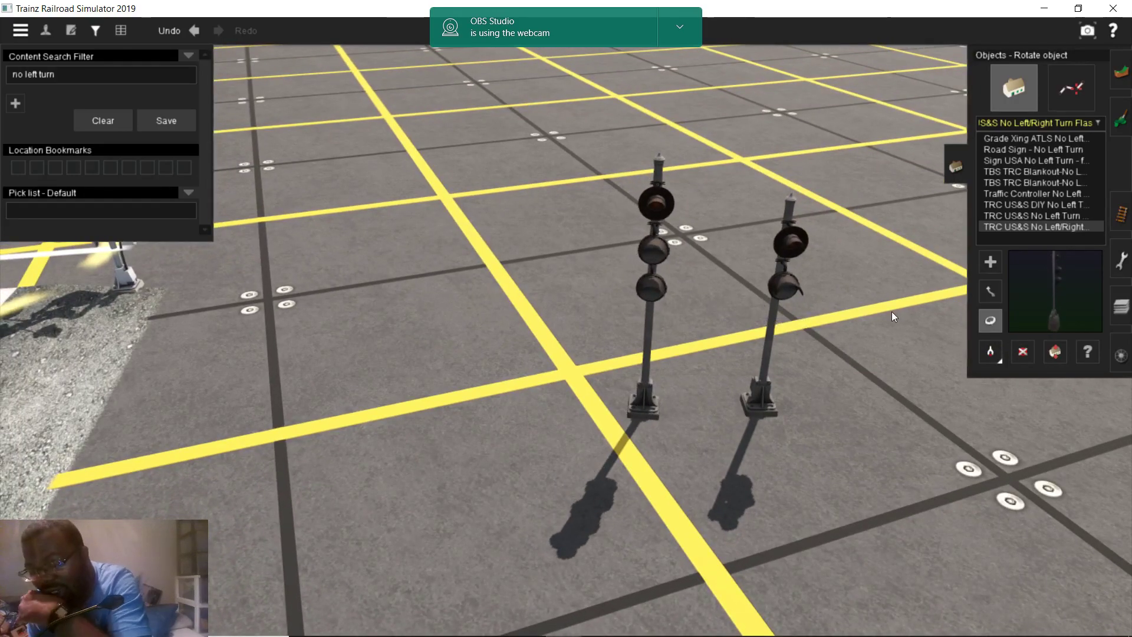
click(1022, 352)
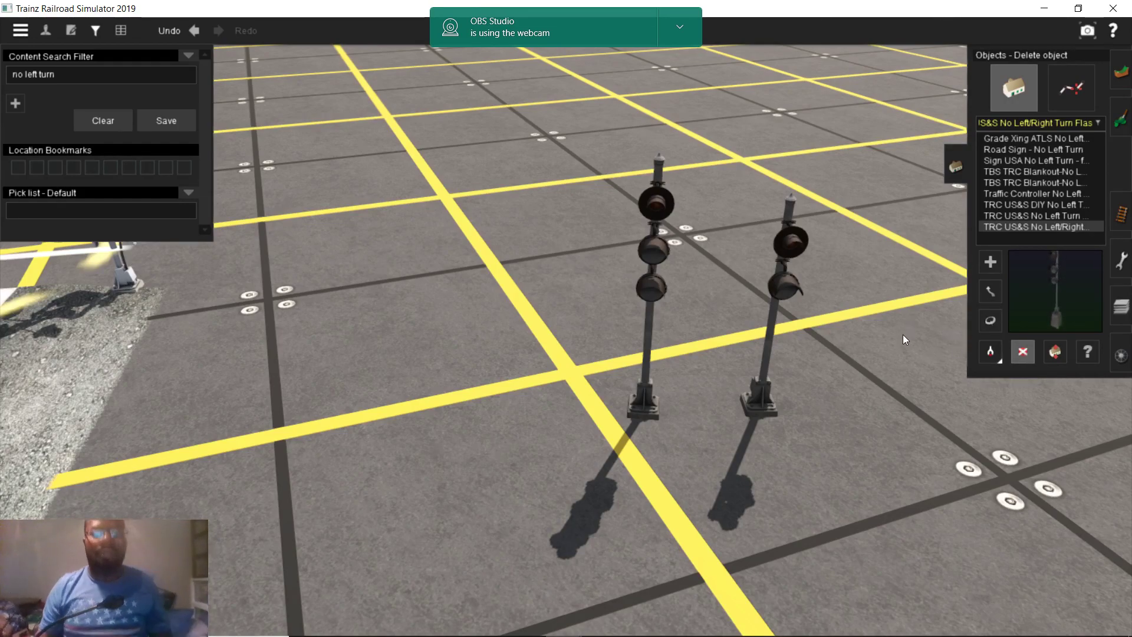
click(648, 298)
Delete the remaining No Left Turn flasher and place a fresh TRC US&S No Left Turn signal
right_drag(768, 306, 701, 304)
scroll(592, 310, up, 5)
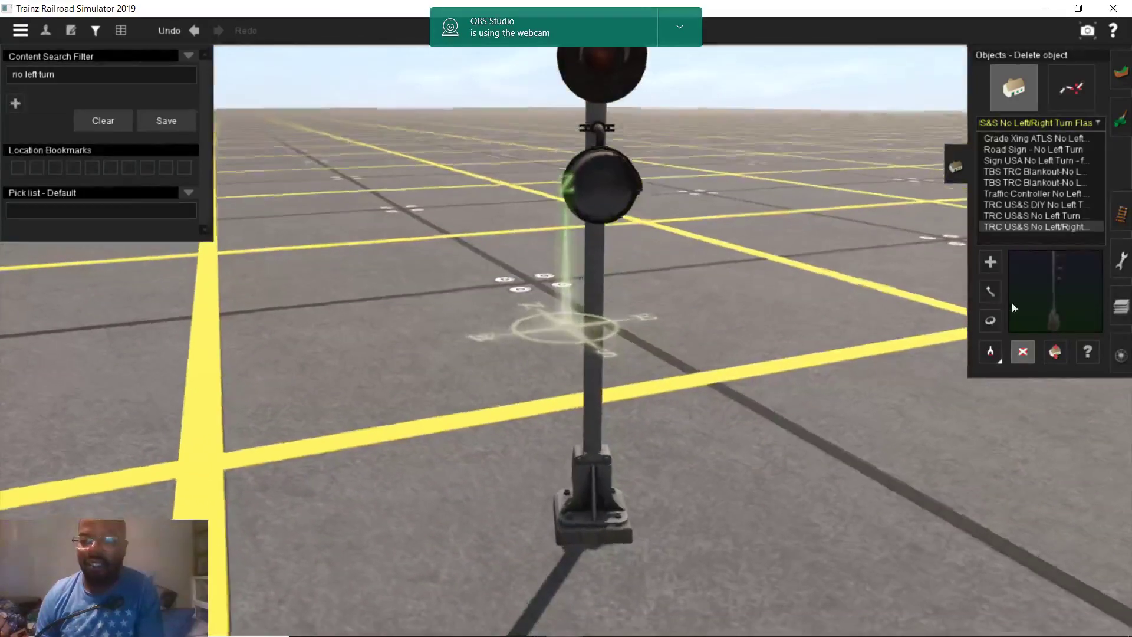
scroll(652, 301, down, 5)
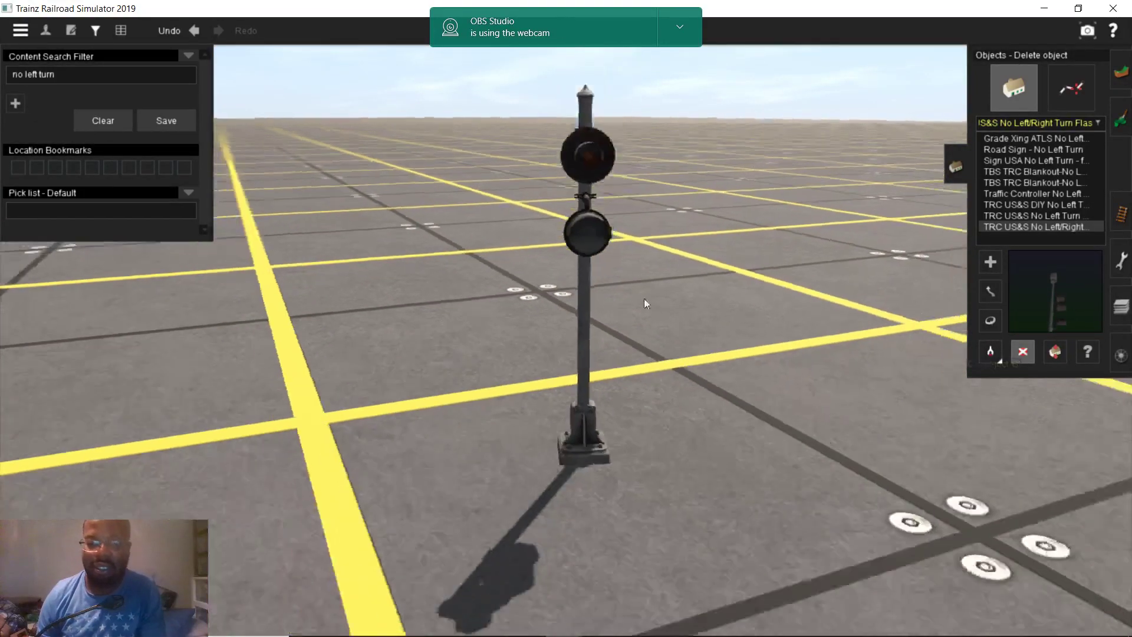
click(581, 264)
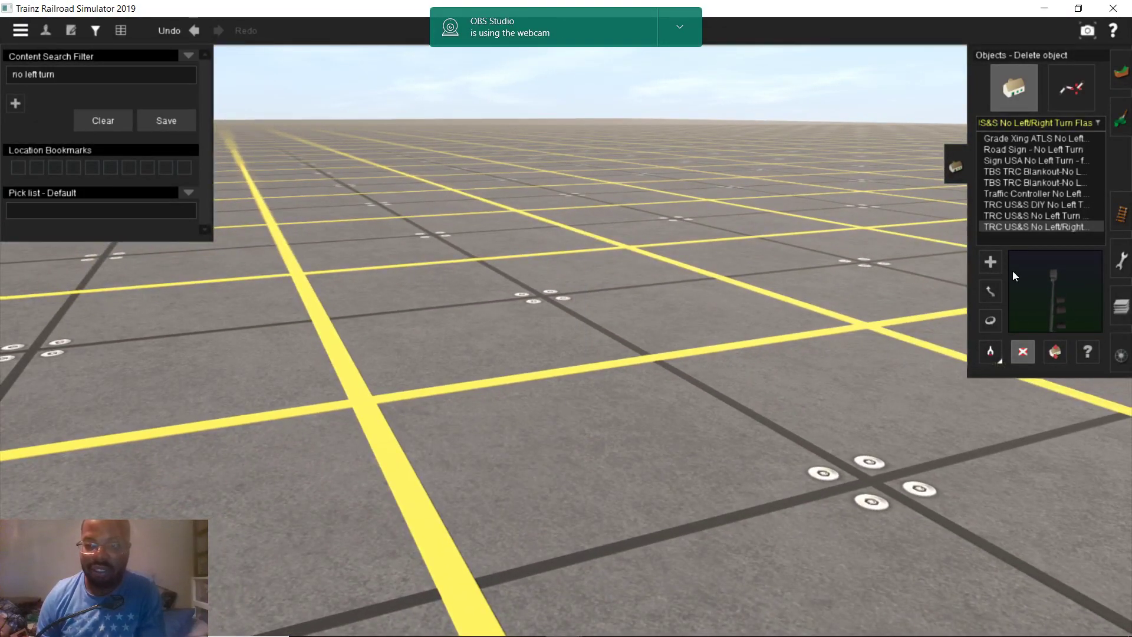
click(1033, 215)
click(713, 416)
right_drag(713, 416, 967, 291)
Move the US&S No Left Turn signal beside the crossing gate and rotate it to face the road
click(989, 291)
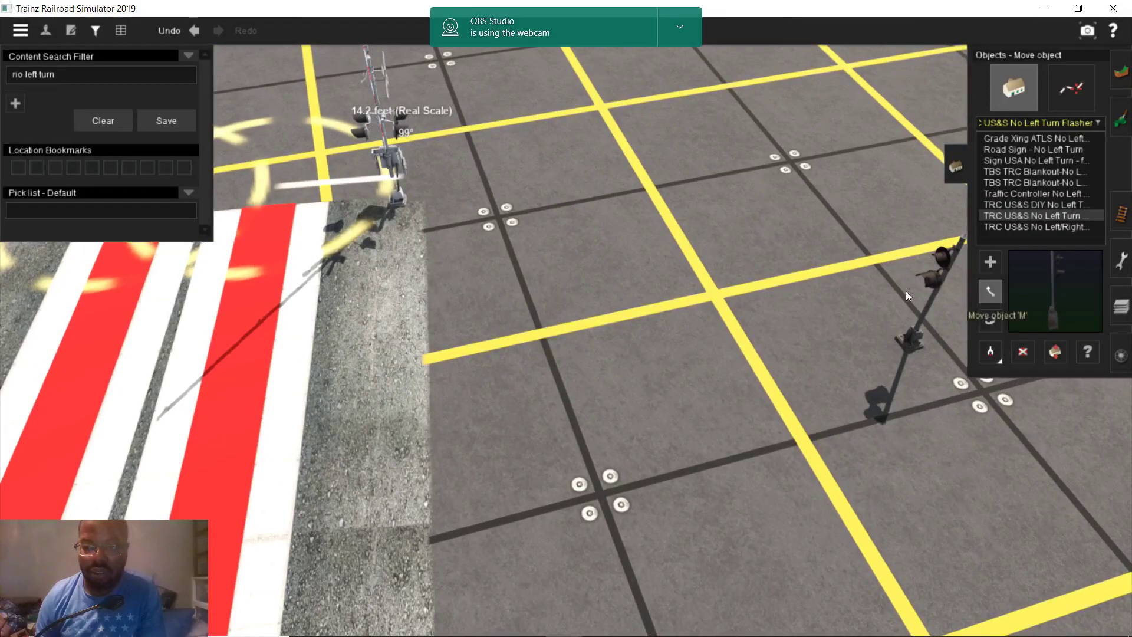
drag(836, 274, 489, 136)
right_drag(453, 208, 540, 323)
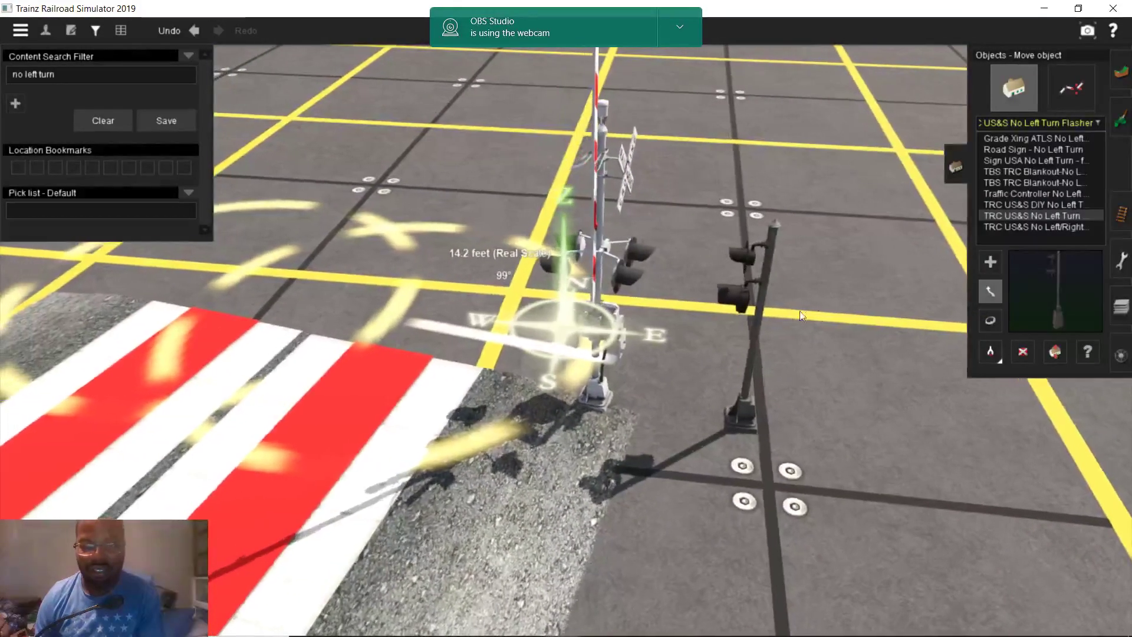
drag(748, 306, 903, 320)
right_drag(771, 319, 943, 345)
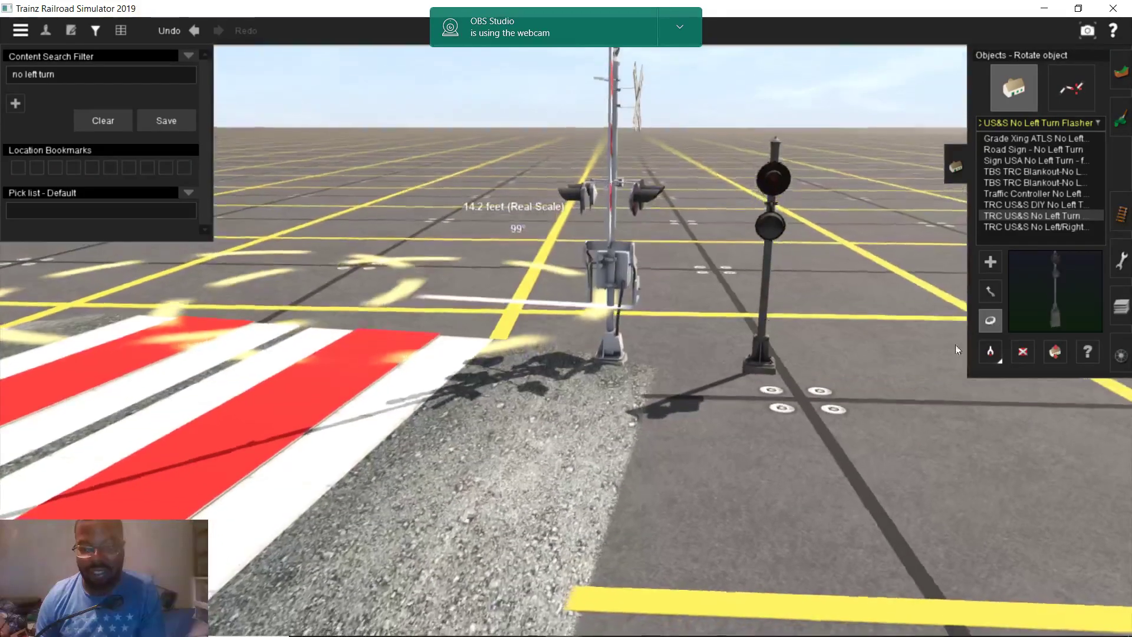
Adjust the signal's height, nudge it closer to the gate, and lower it back to the ground
click(1055, 351)
right_drag(745, 351, 696, 340)
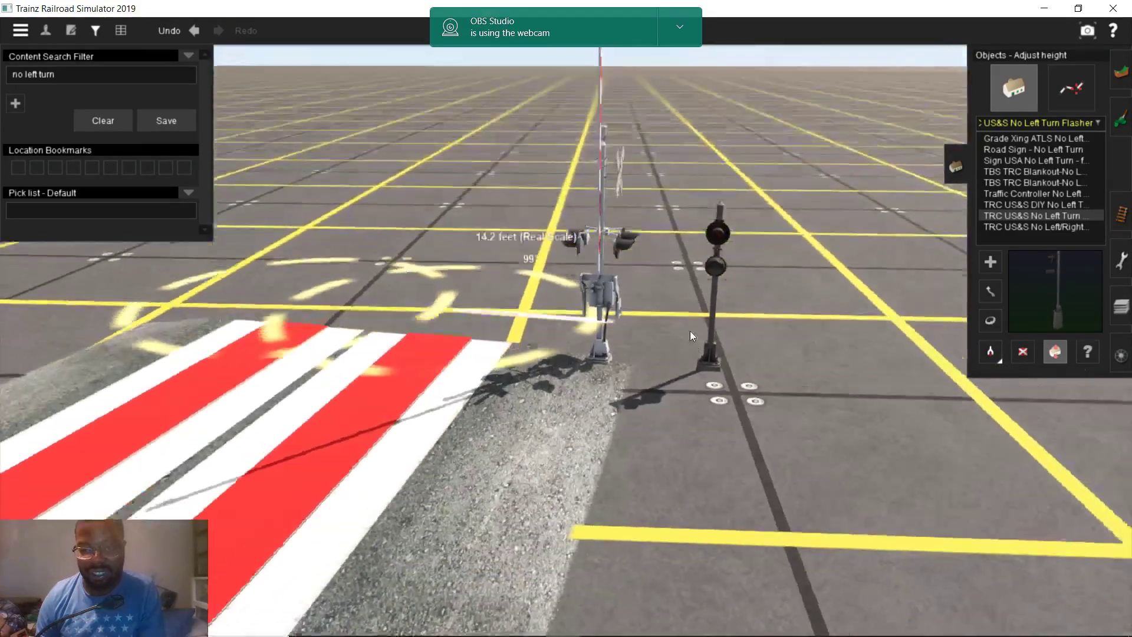
drag(722, 270, 726, 235)
right_drag(726, 235, 555, 340)
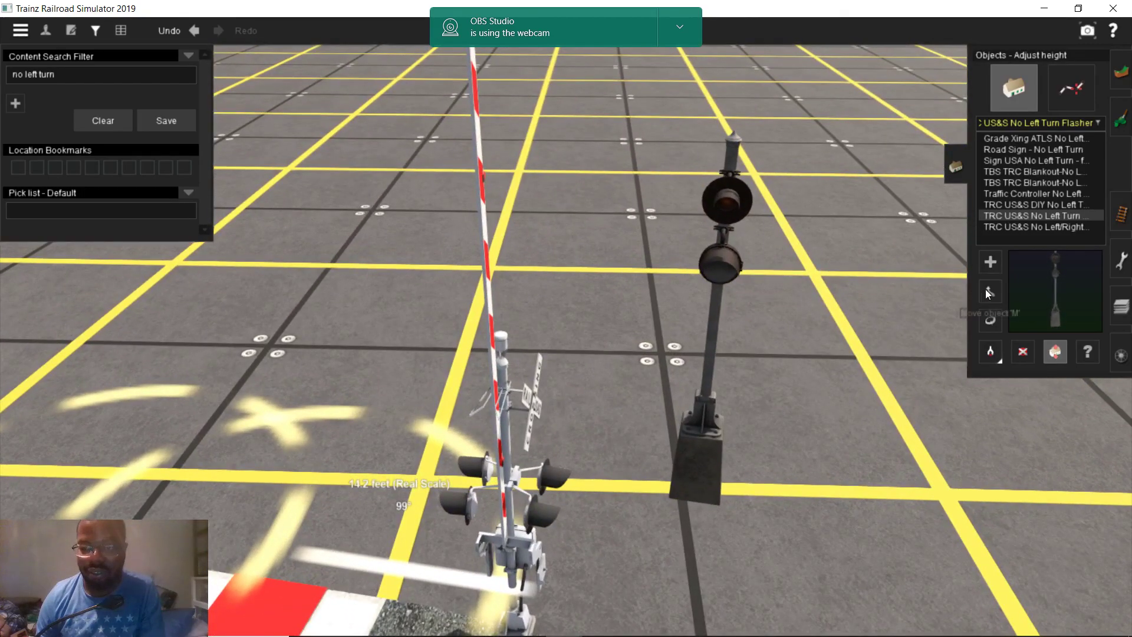
click(990, 291)
drag(731, 274, 602, 455)
key(Up)
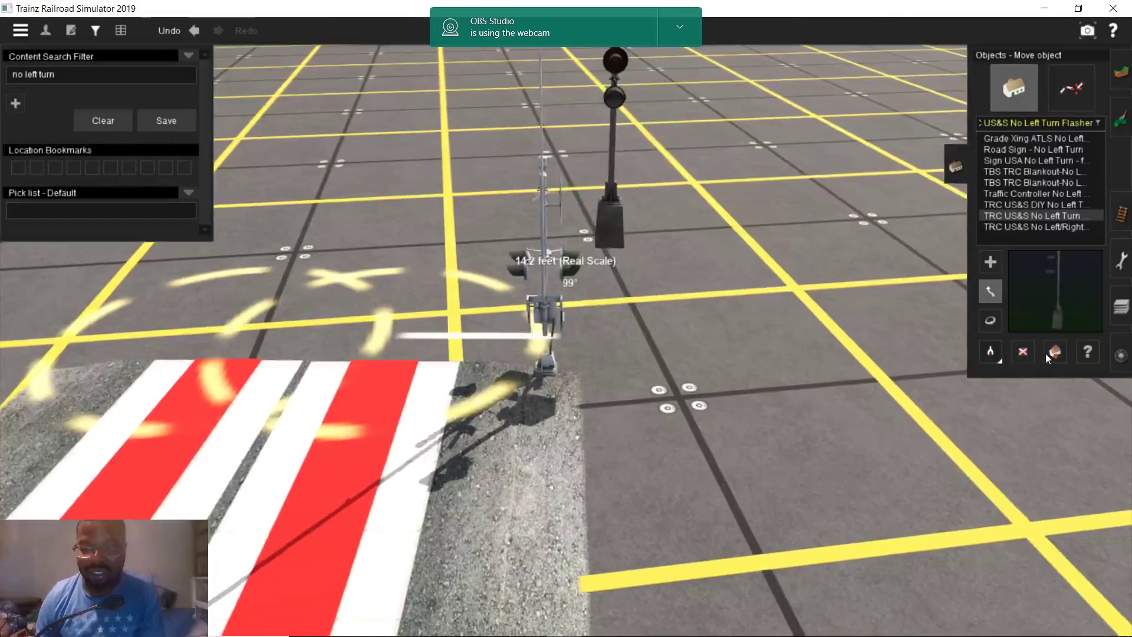
click(1058, 352)
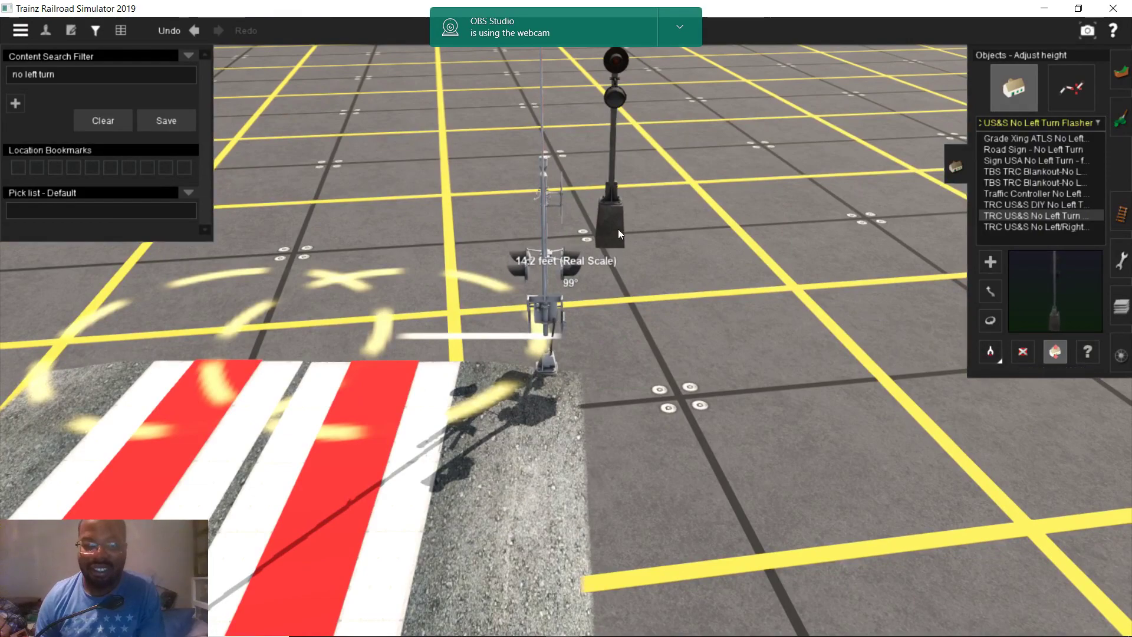
drag(611, 104, 619, 162)
Place a DIY No Left Turn flasher head right of the signal and turn it toward the road
key(Up)
key(Up)
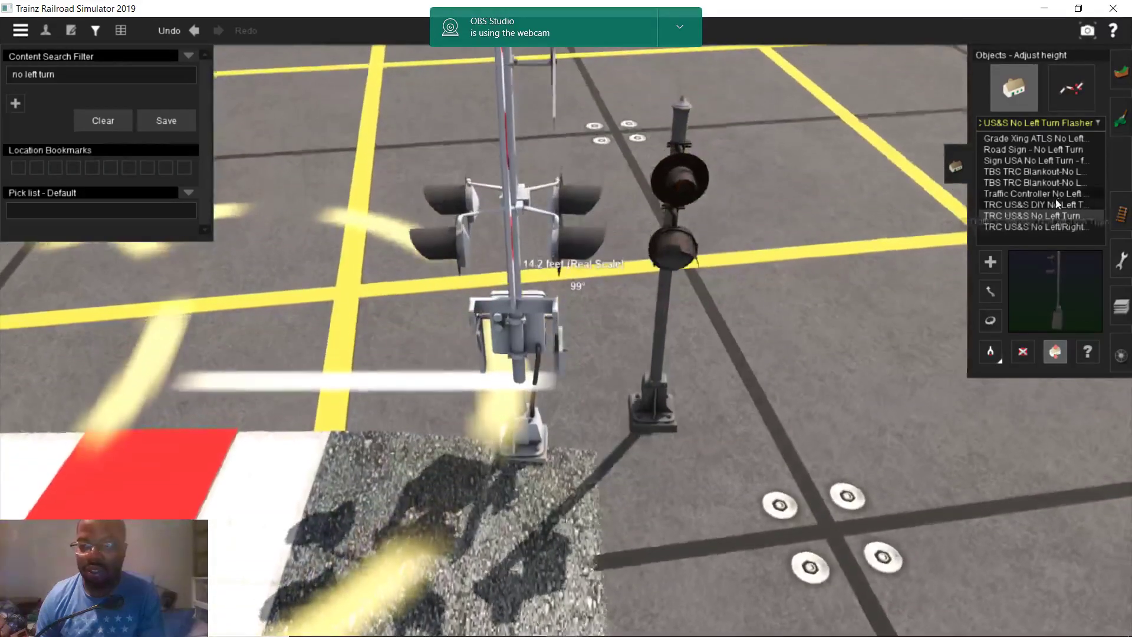
click(1032, 204)
click(812, 490)
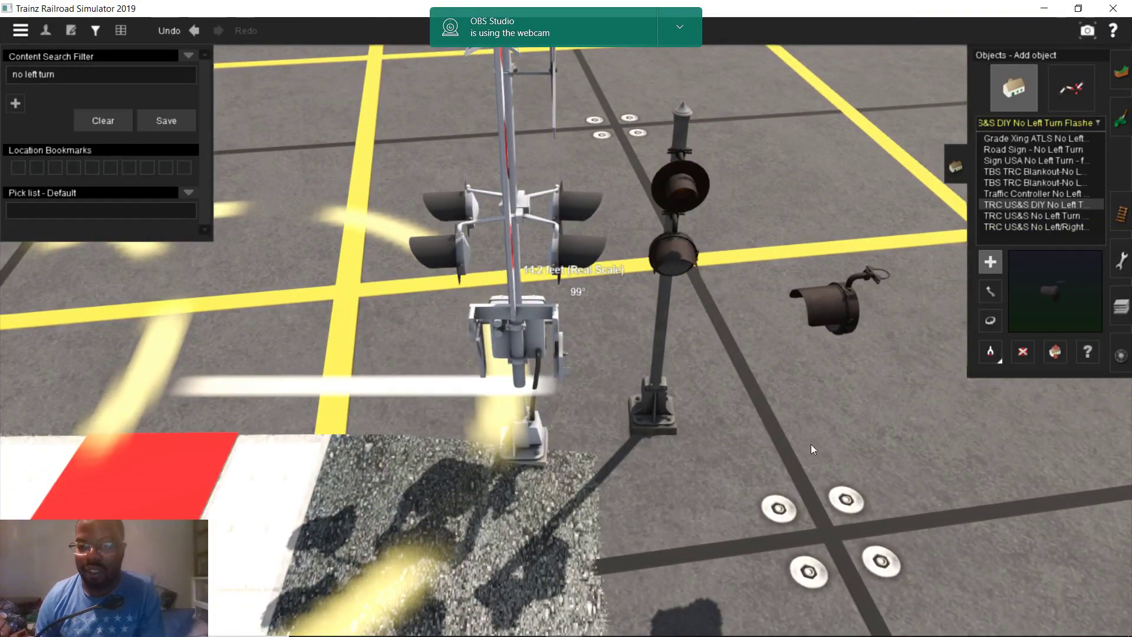
key(Up)
key(Up)
click(991, 320)
drag(741, 309, 900, 313)
key(Down)
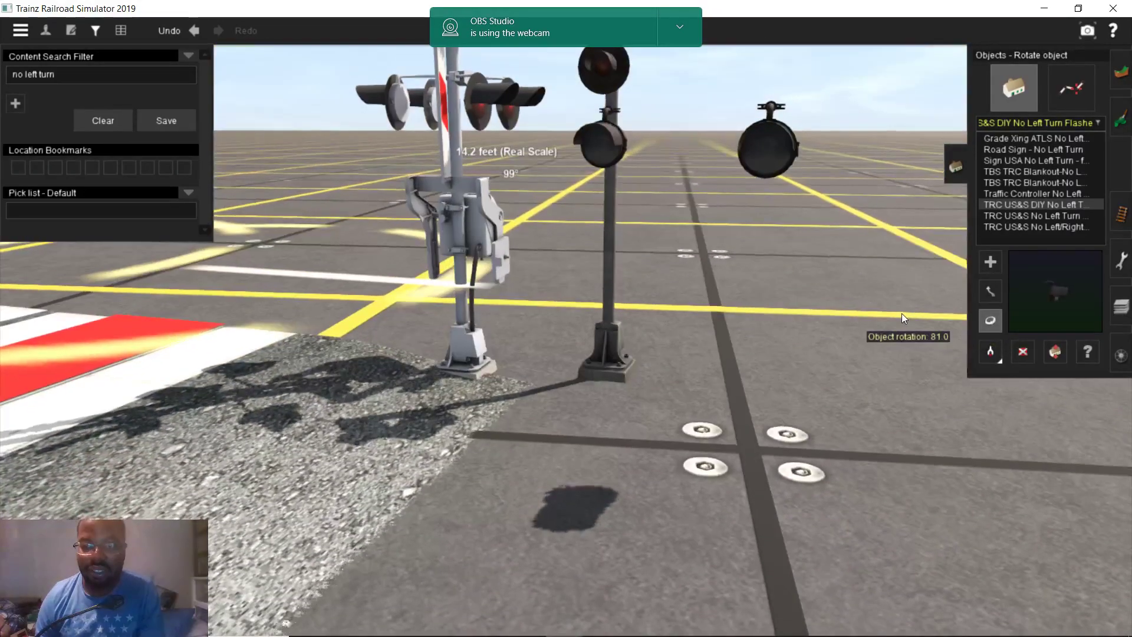
key(Up)
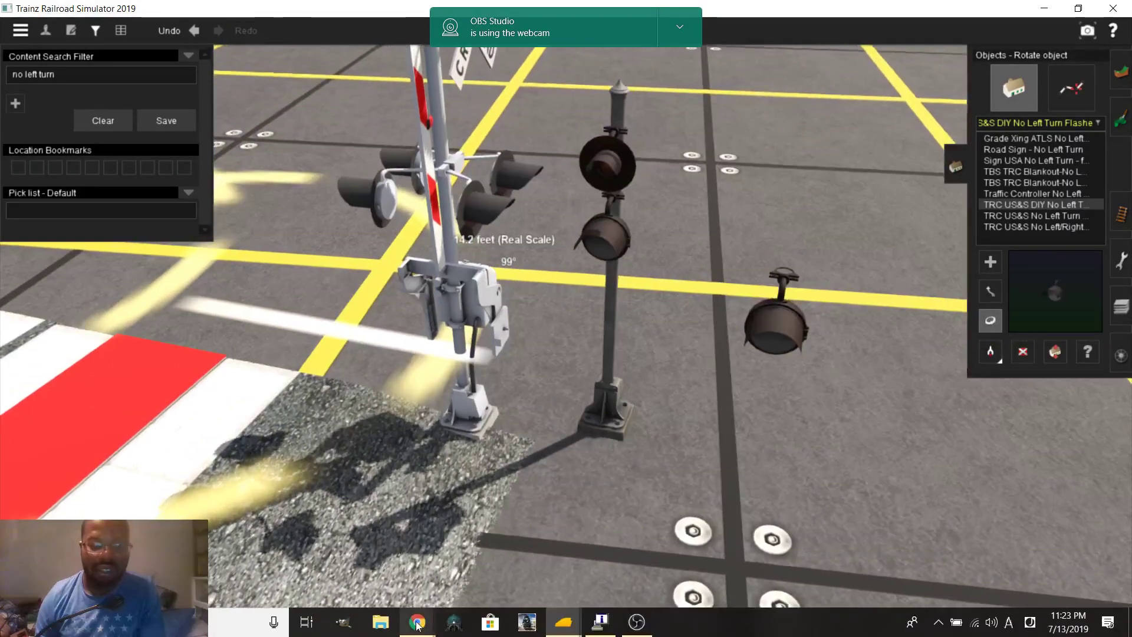
Review the signal and flasher head from several view heights and grab a signal to reposition
mouse_move(416, 621)
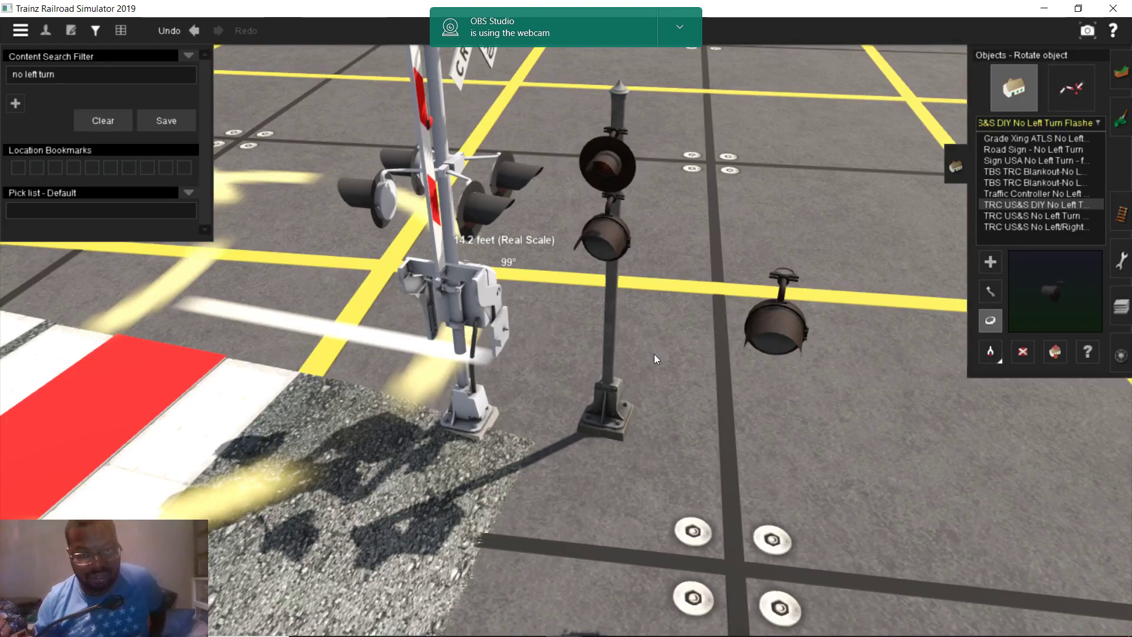
key(Down)
key(Up)
key(Down)
key(Up)
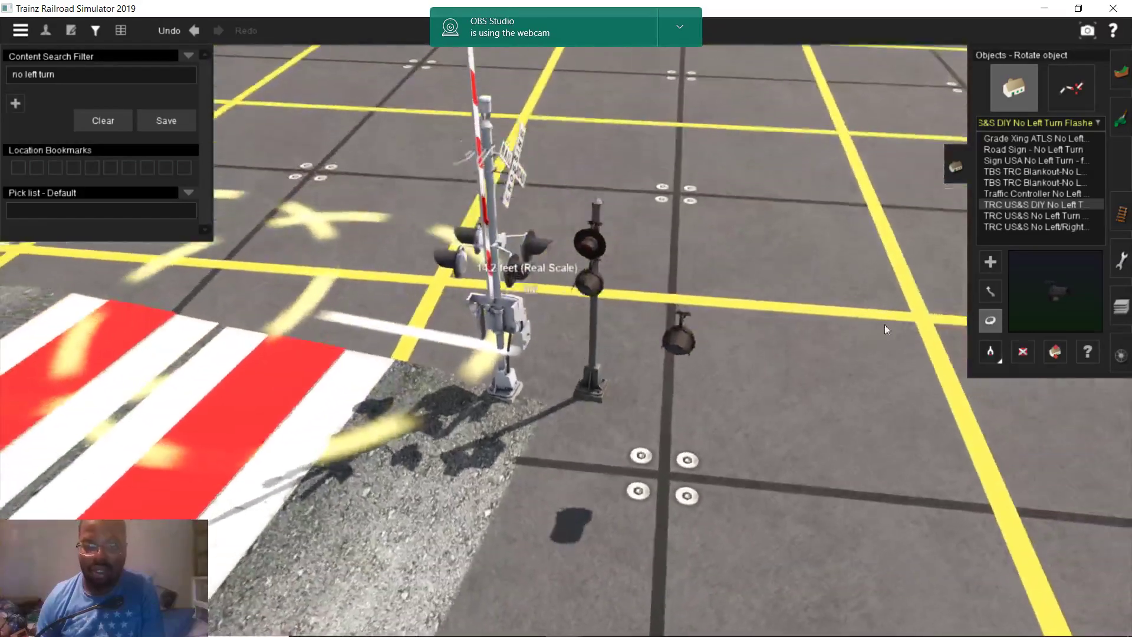
click(991, 292)
key(Down)
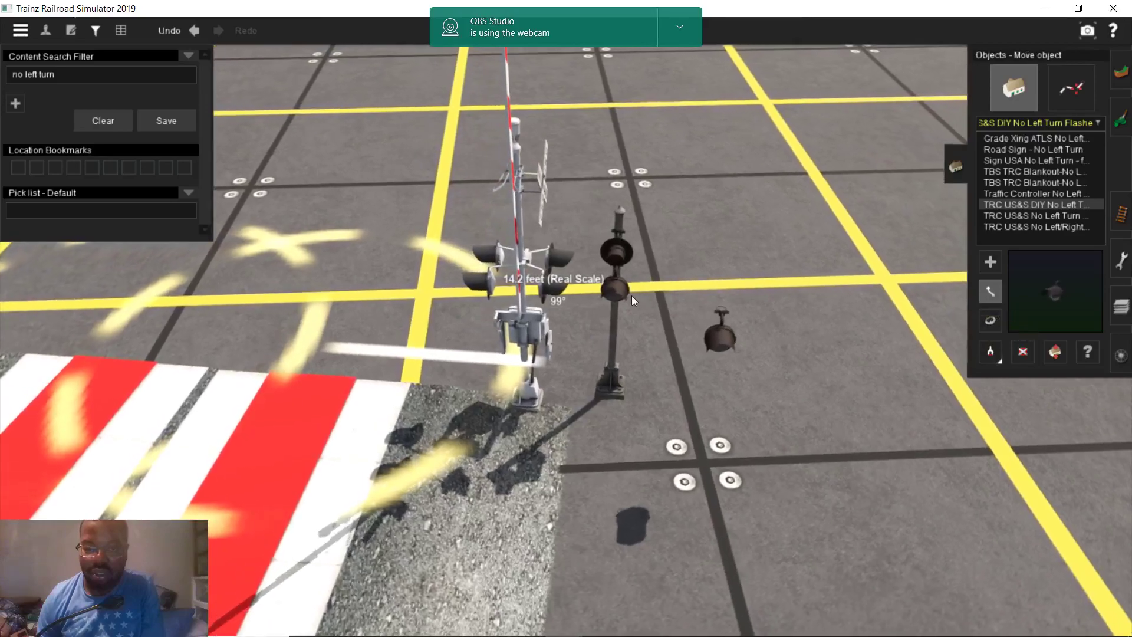
click(629, 257)
key(Down)
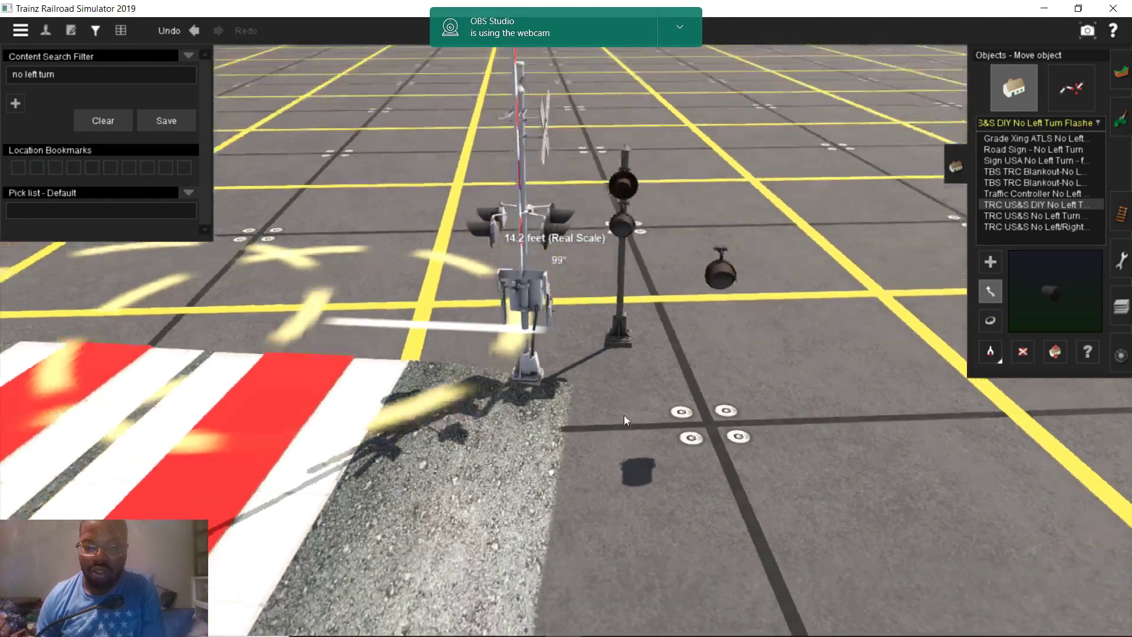
key(Down)
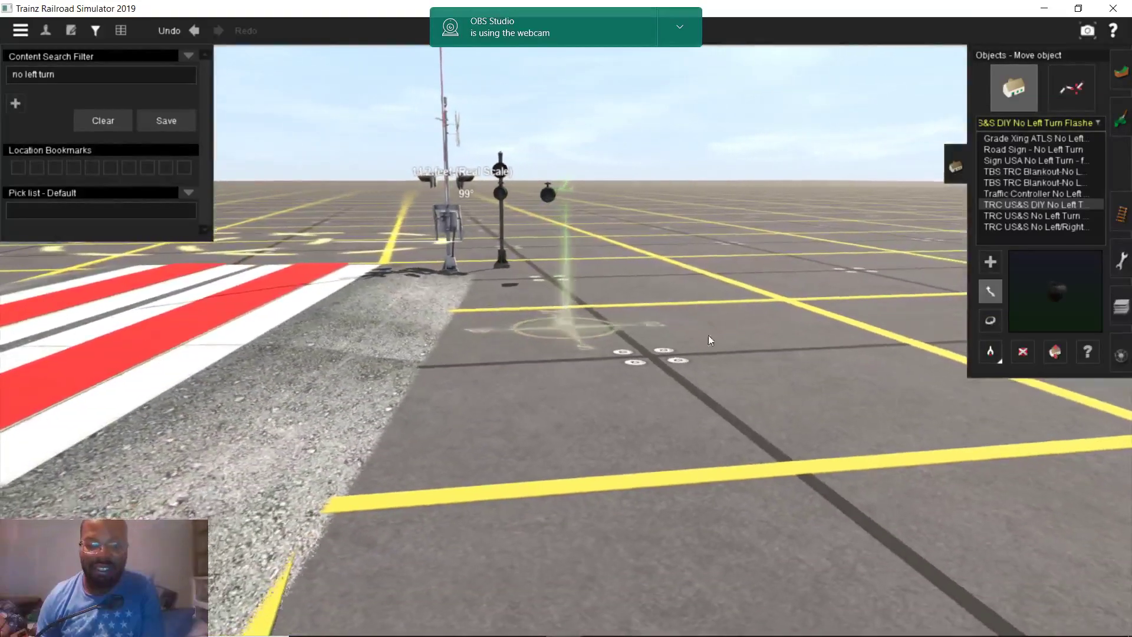
key(Up)
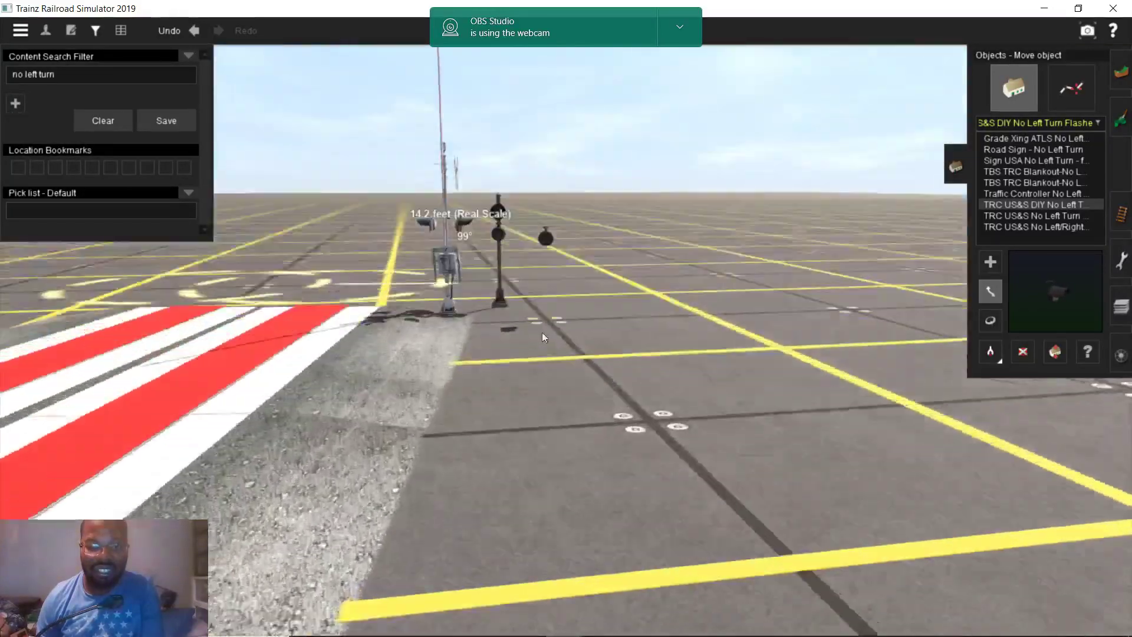
key(Down)
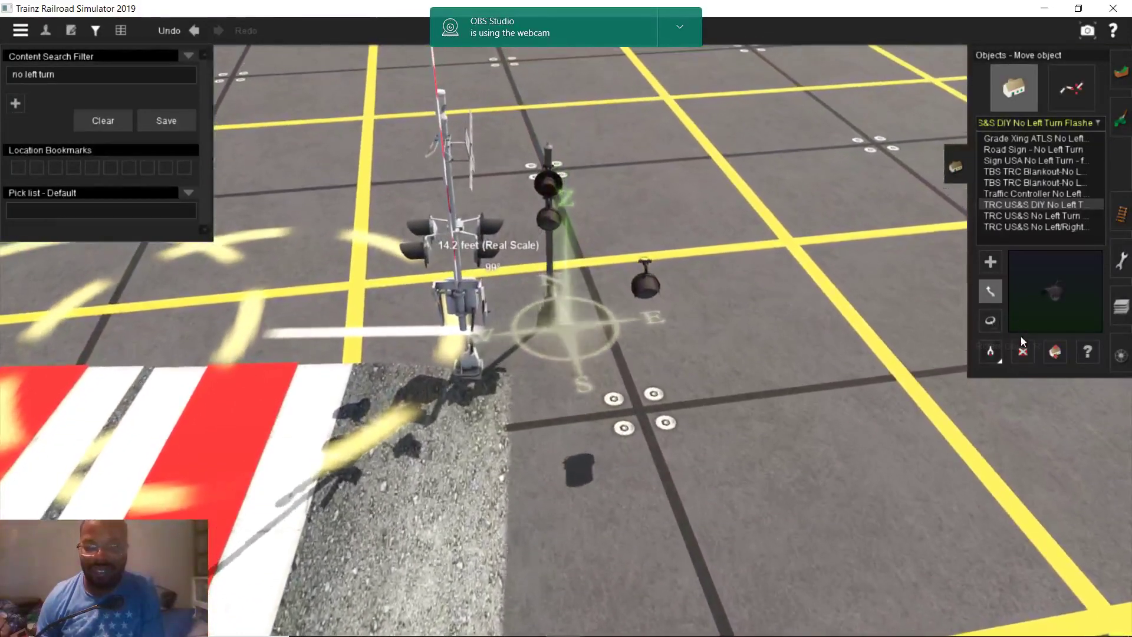
Delete the trial flasher head, leaving the No Left Turn pole beside the gate
click(1022, 350)
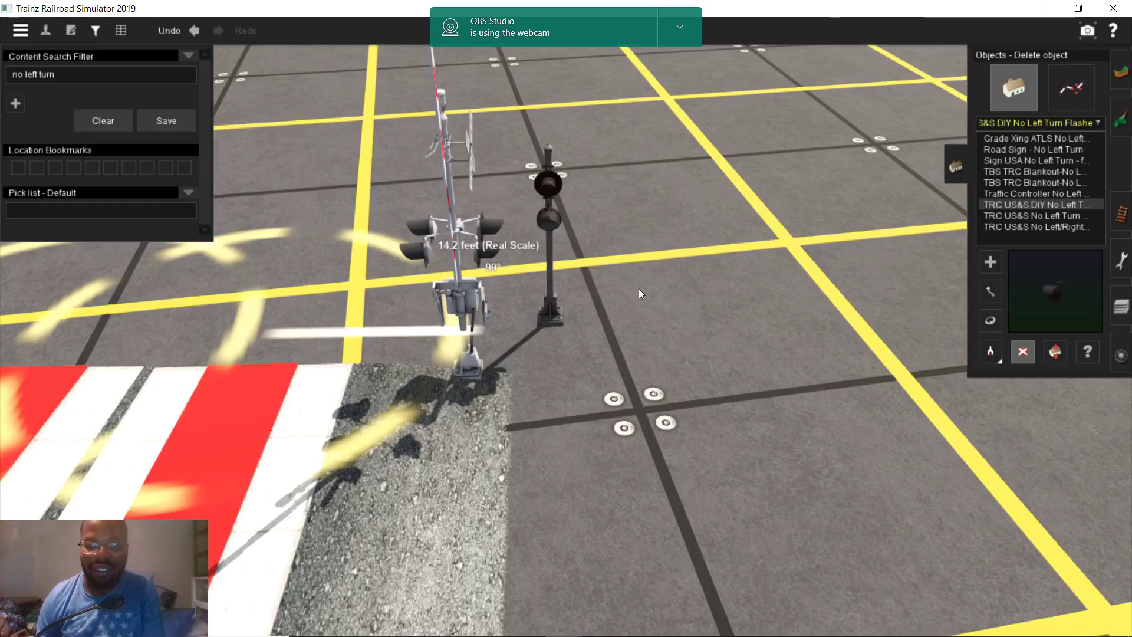
right_click(506, 398)
scroll(506, 399, down, 5)
right_click(470, 360)
key(Right)
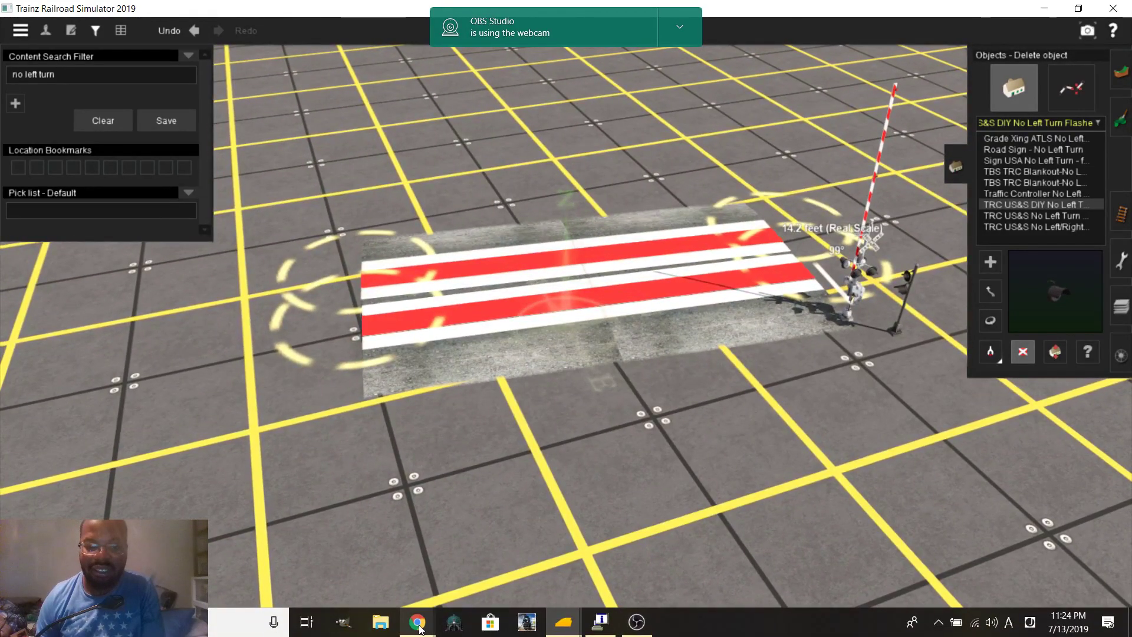
mouse_move(418, 623)
click(373, 570)
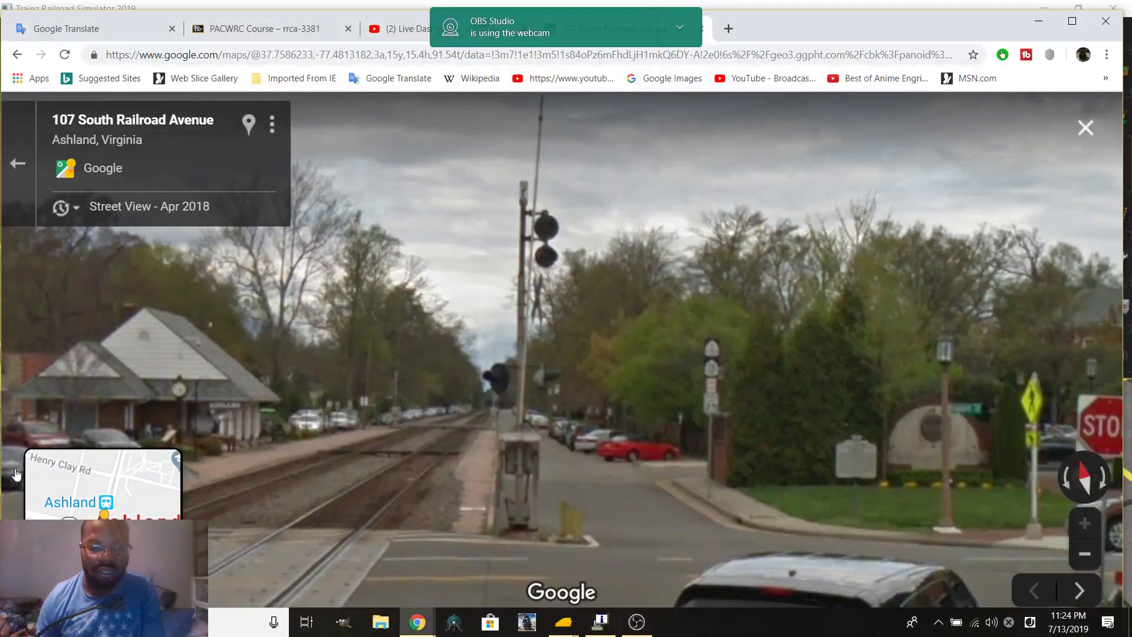
click(15, 162)
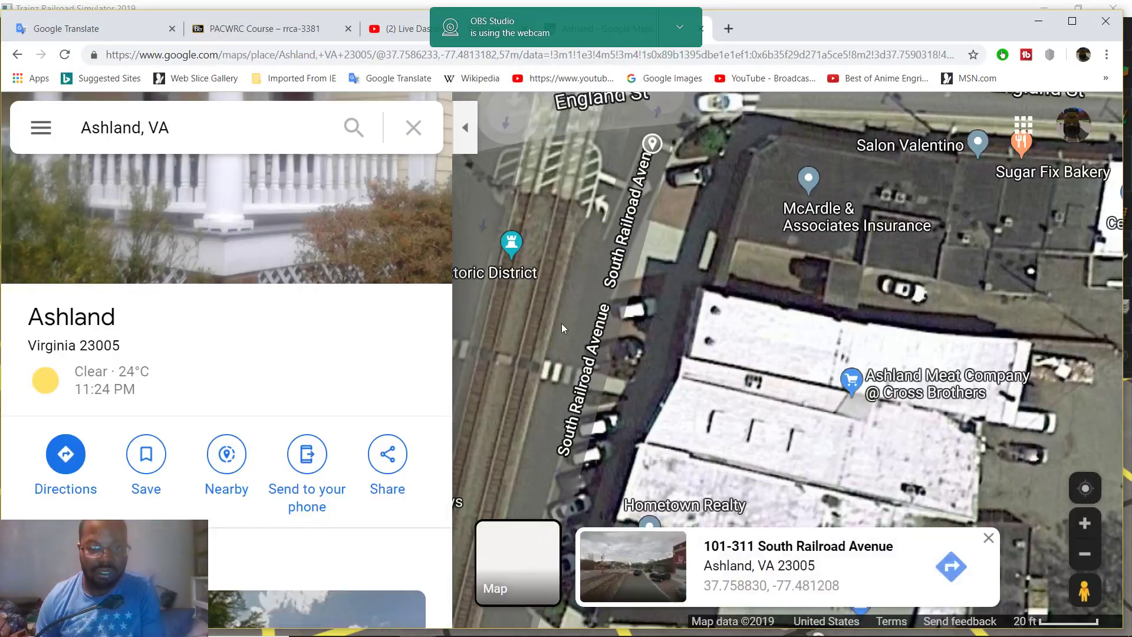
scroll(661, 292, up, 2)
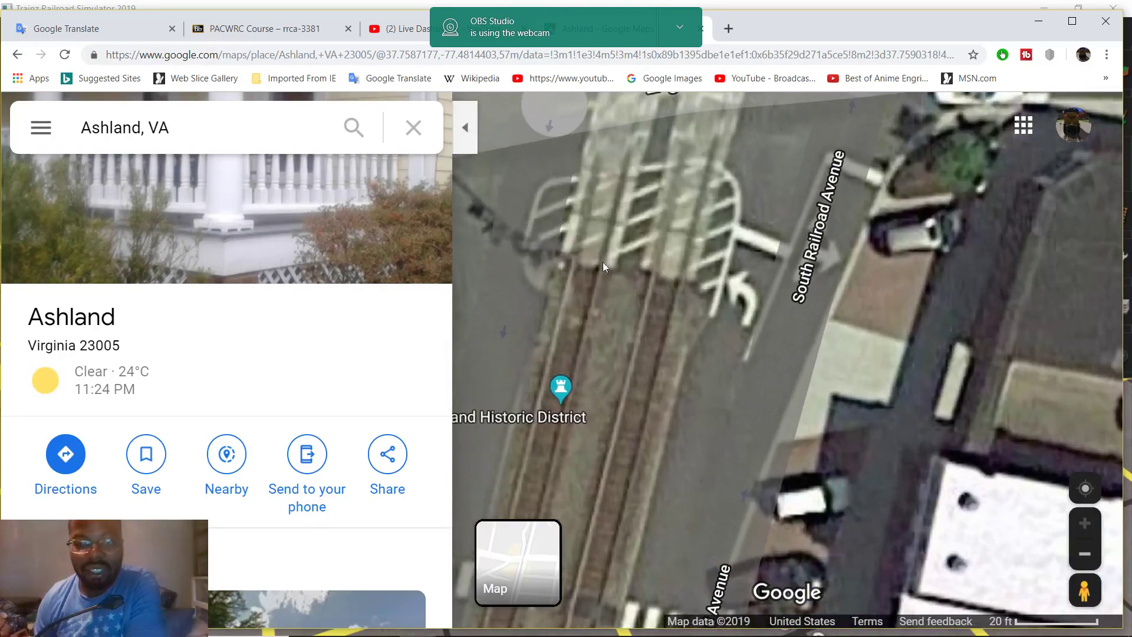
mouse_move(586, 261)
mouse_down()
mouse_move(744, 342)
mouse_move(700, 319)
mouse_move(617, 319)
mouse_up()
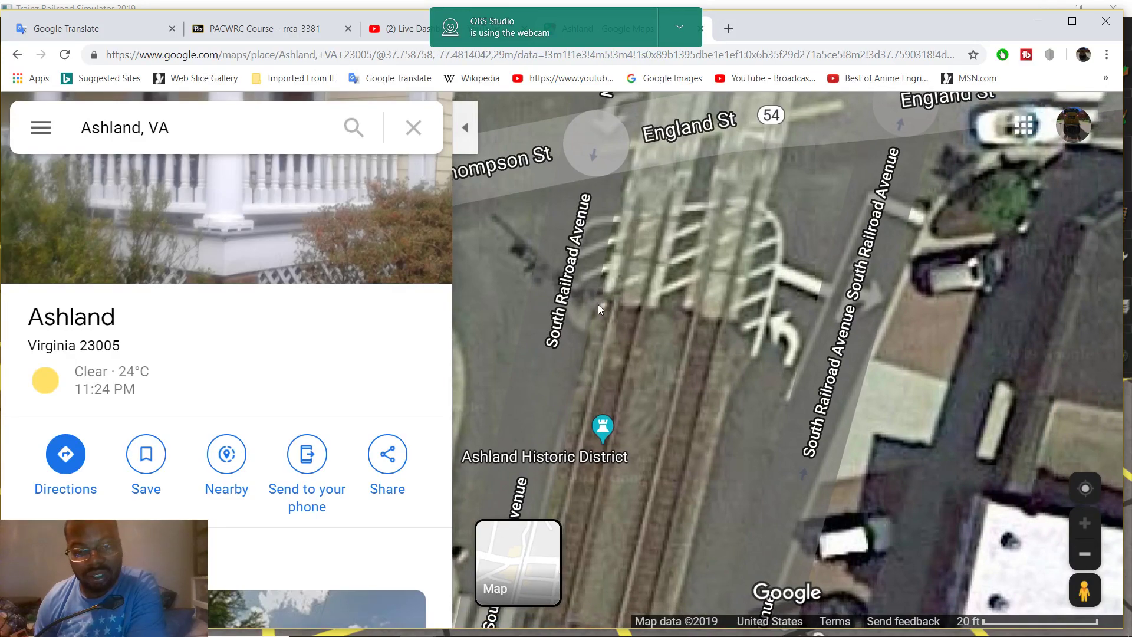
Measure distances across the crossing on the satellite map, starting at 5.93 ft, then close the measurement
right_click(594, 299)
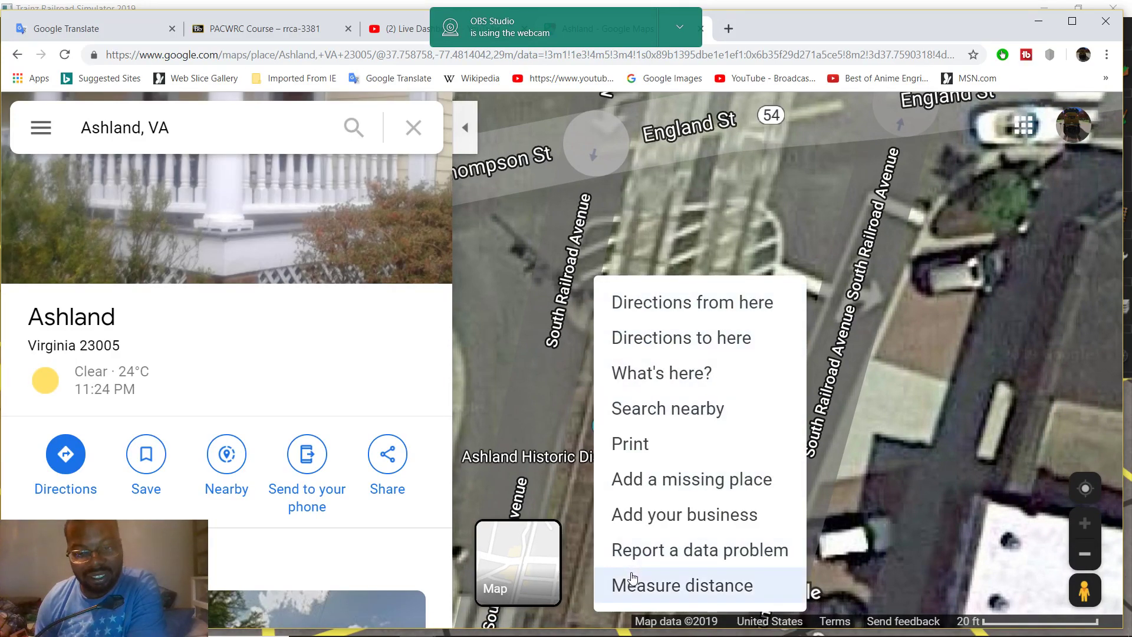
click(626, 582)
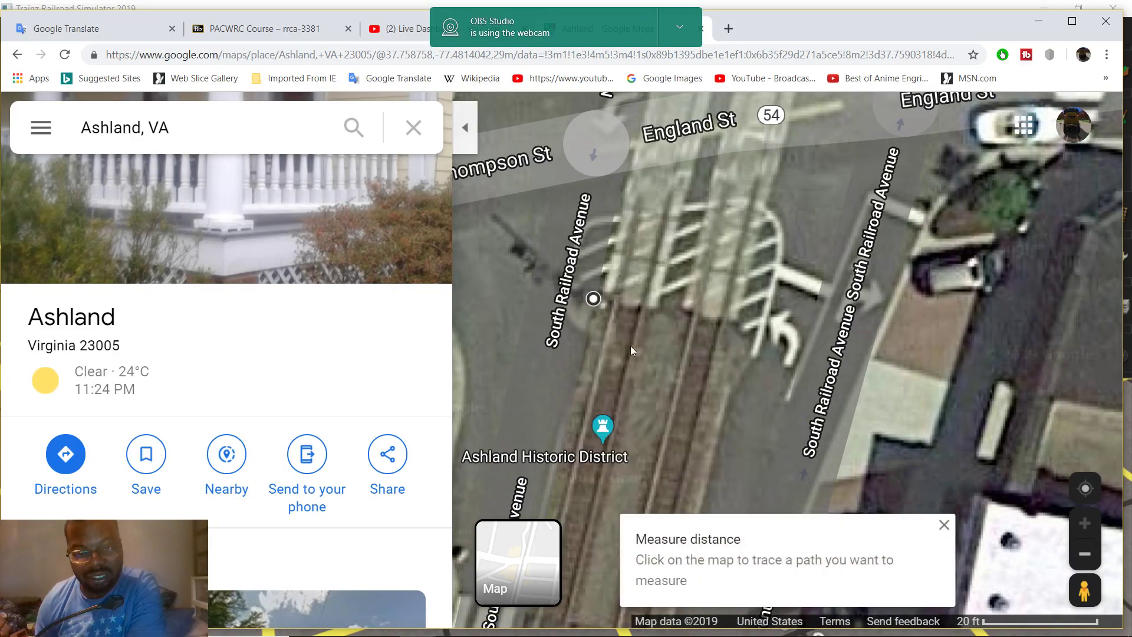
click(627, 306)
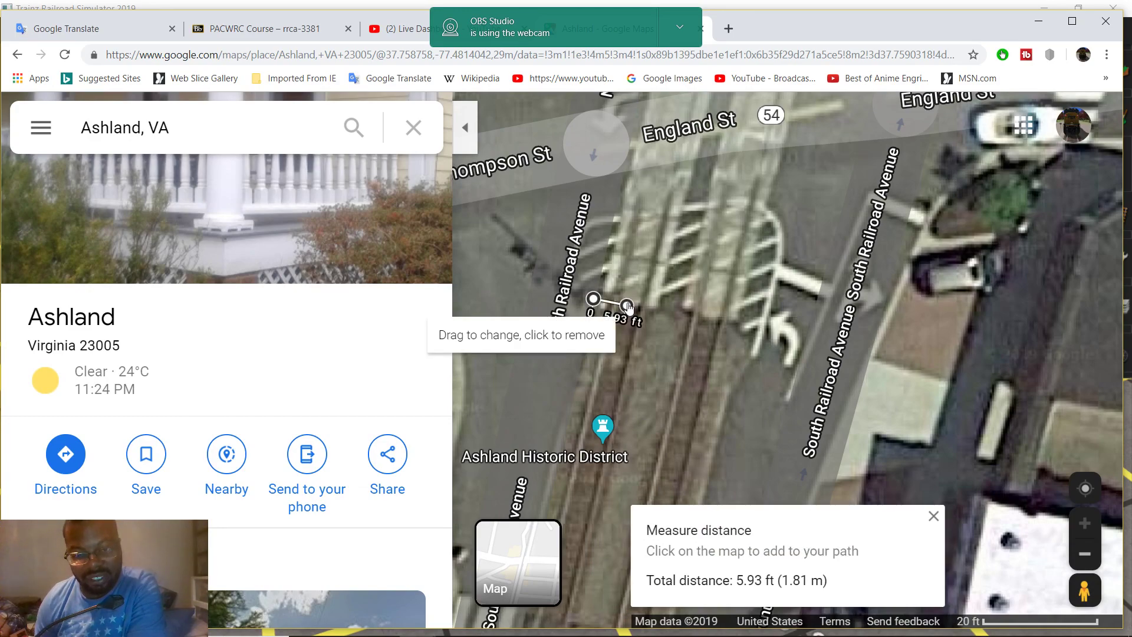
drag(627, 340, 681, 356)
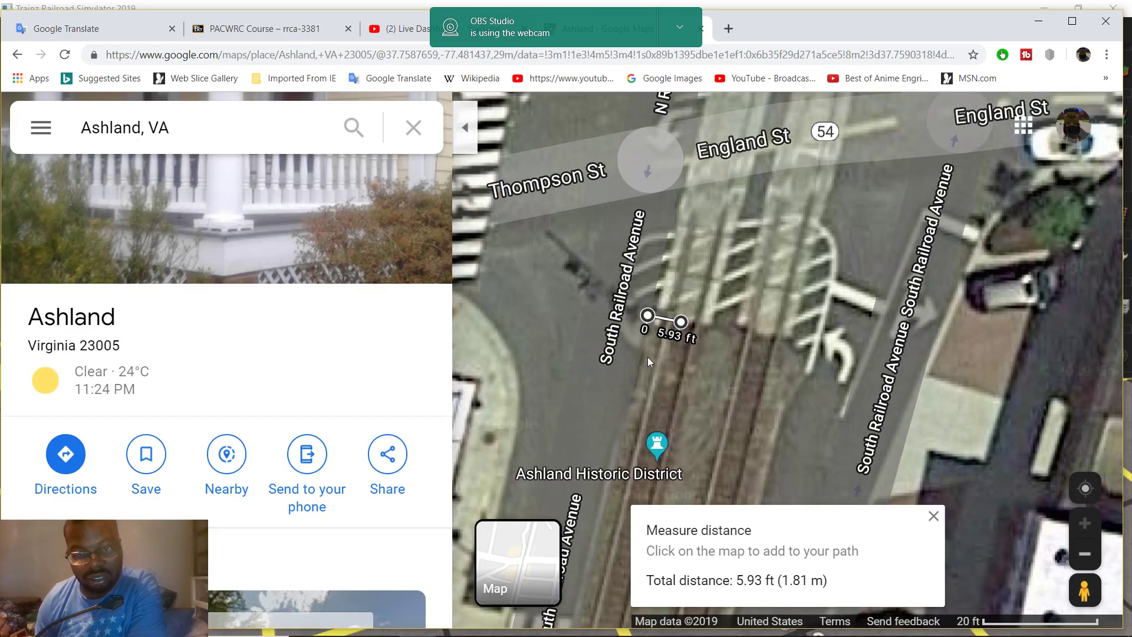
click(616, 368)
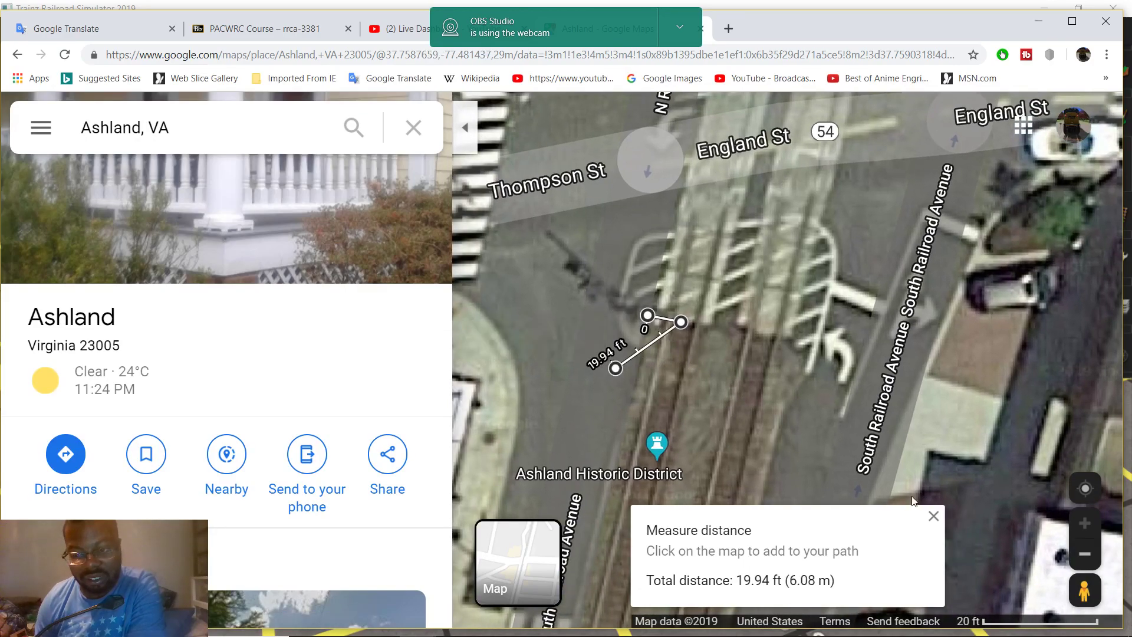
click(933, 516)
Drop a pin beside the crossing and turn its Street View toward the crossing signal mast
click(592, 390)
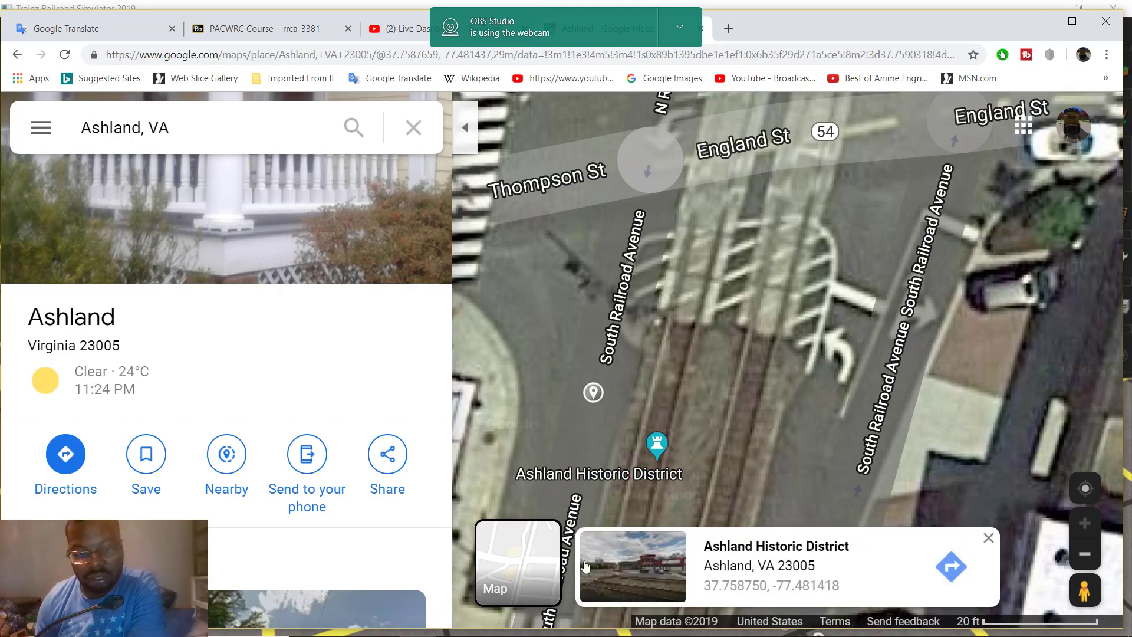
click(638, 569)
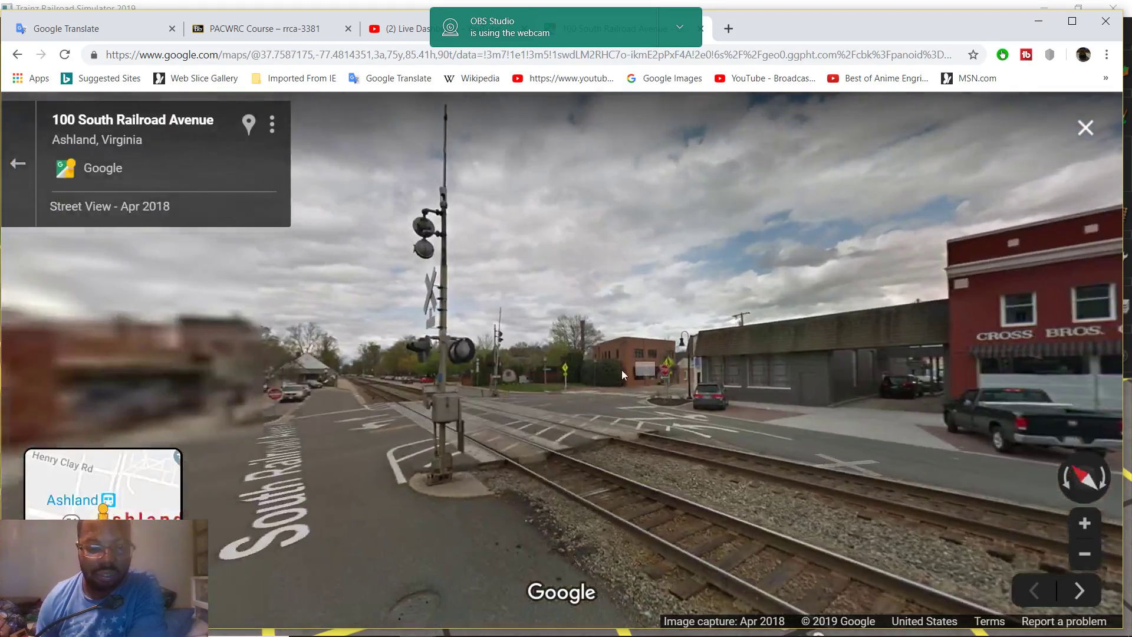
drag(525, 370, 621, 349)
scroll(622, 350, up, 2)
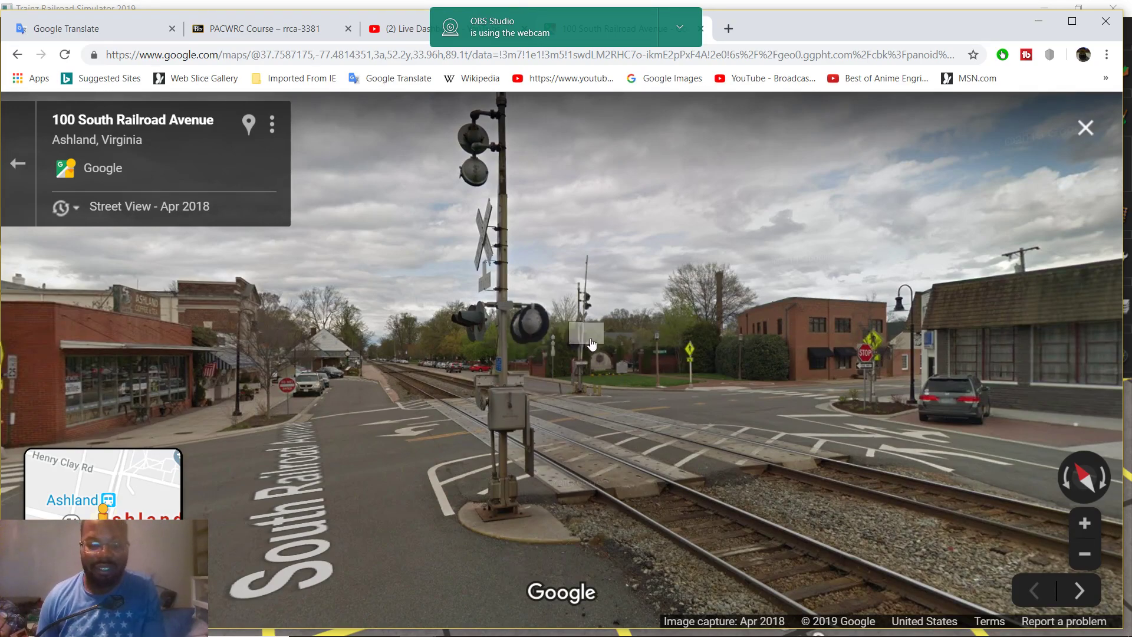
mouse_move(560, 635)
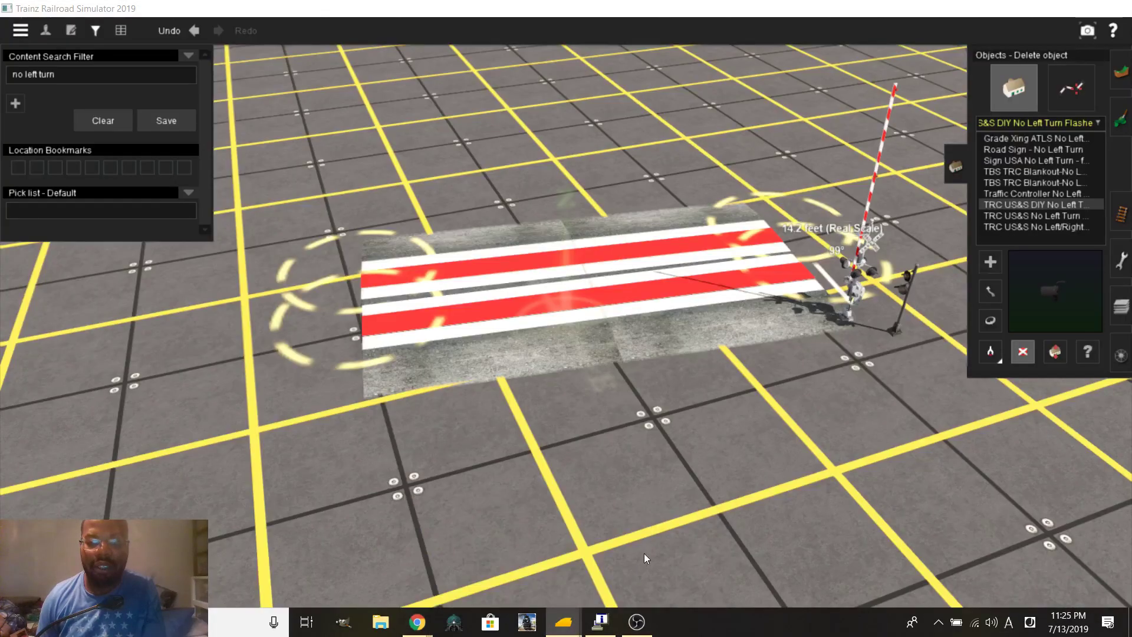
Return to Trainz and zoom in along the edge of the striped crossing pad
click(643, 553)
right_drag(468, 355, 591, 314)
scroll(439, 363, down, 5)
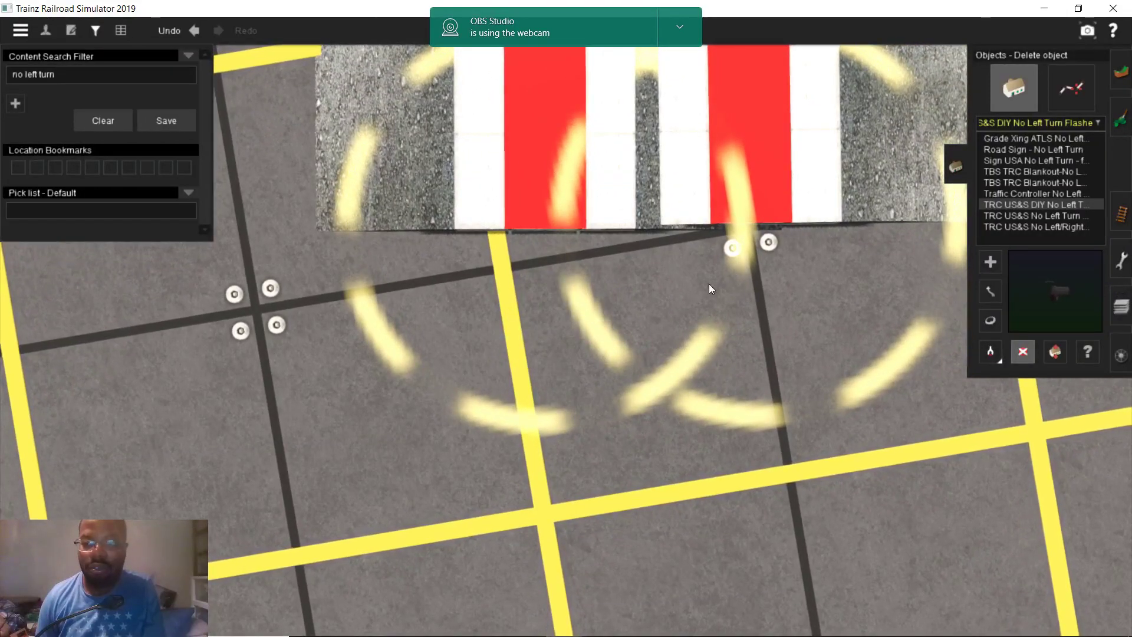
right_drag(654, 299, 1055, 260)
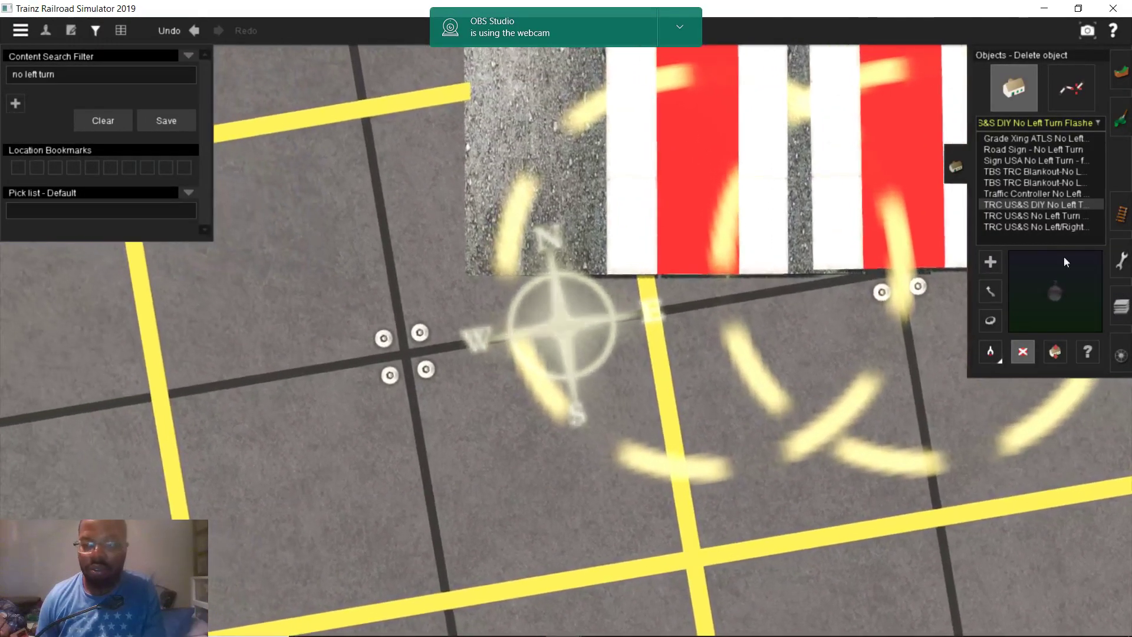
Add a ruler at the crossing's edge and stretch it out to 5.3 feet
click(1121, 260)
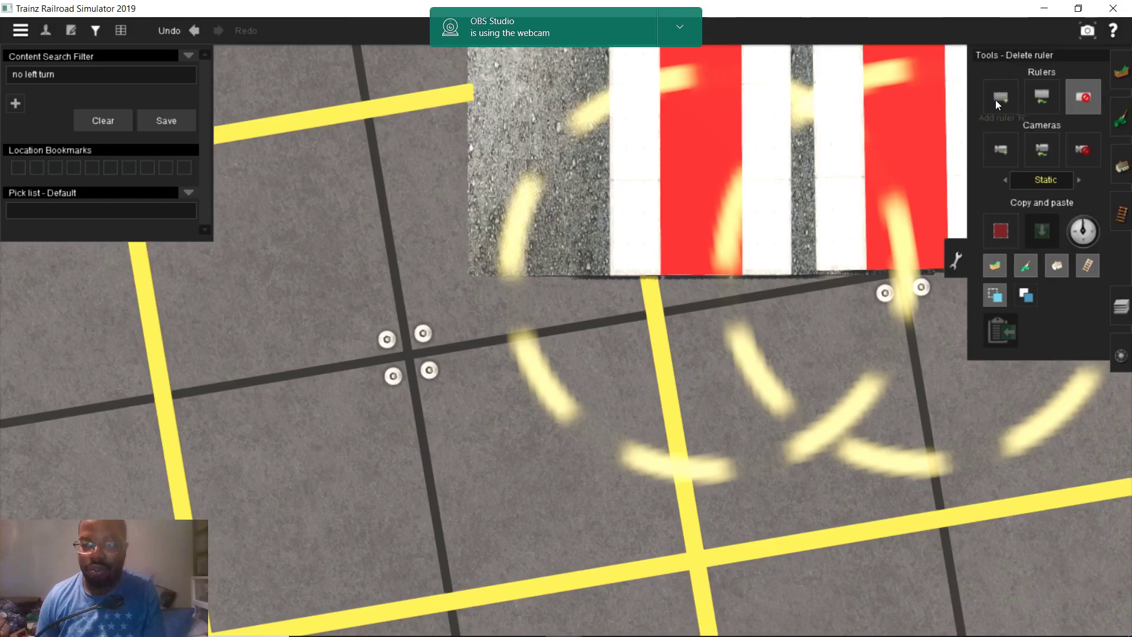
scroll(697, 293, up, 5)
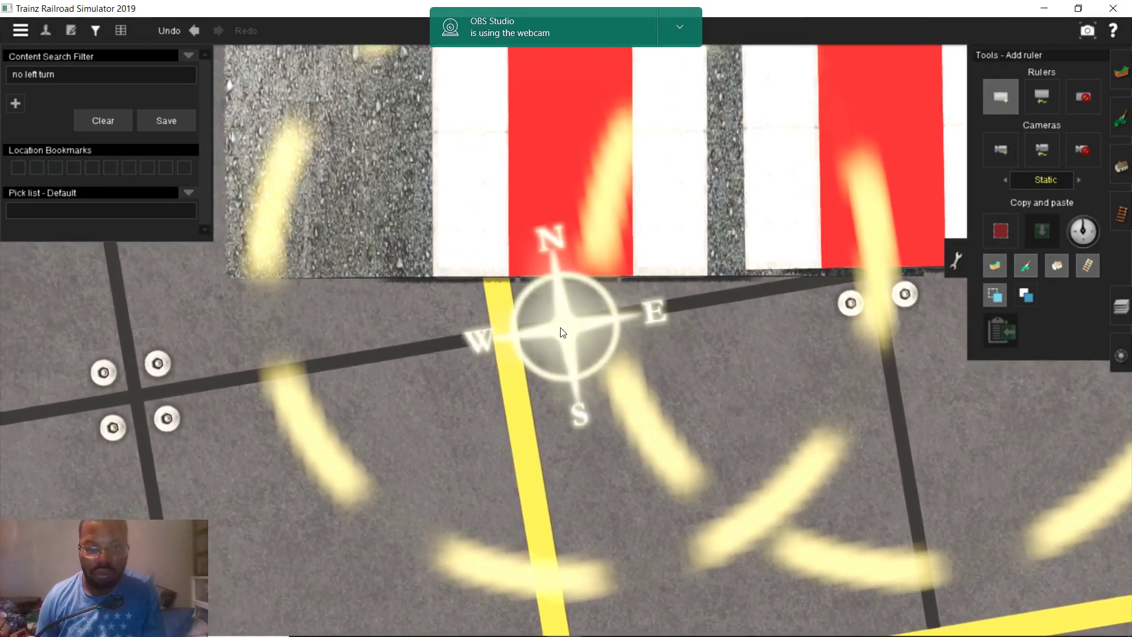
click(554, 333)
key(Left)
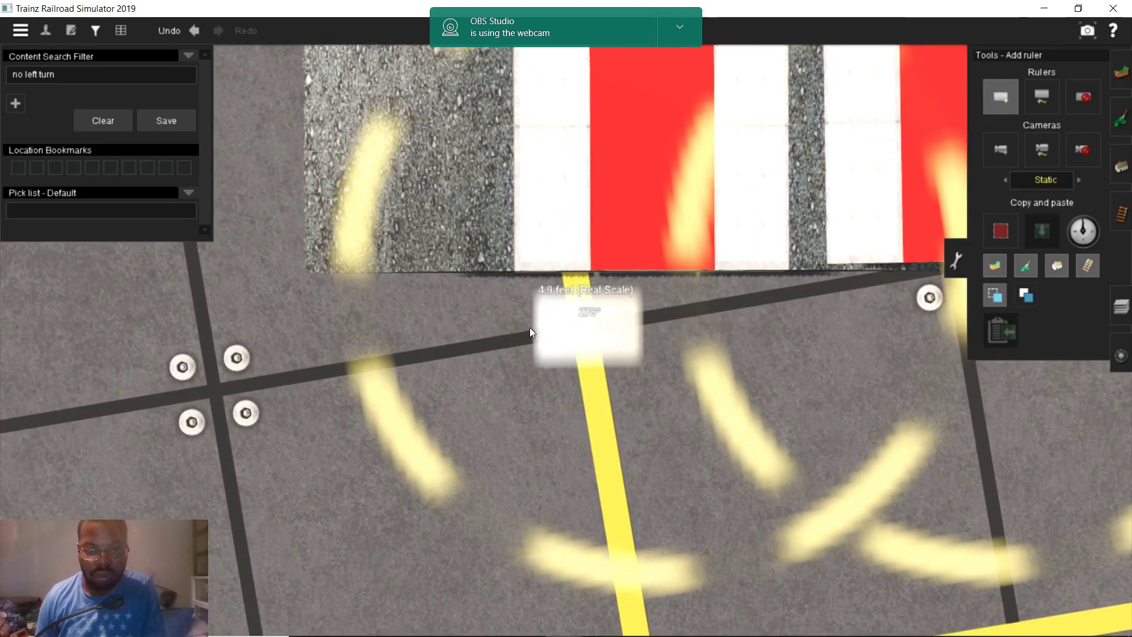
scroll(521, 327, down, 5)
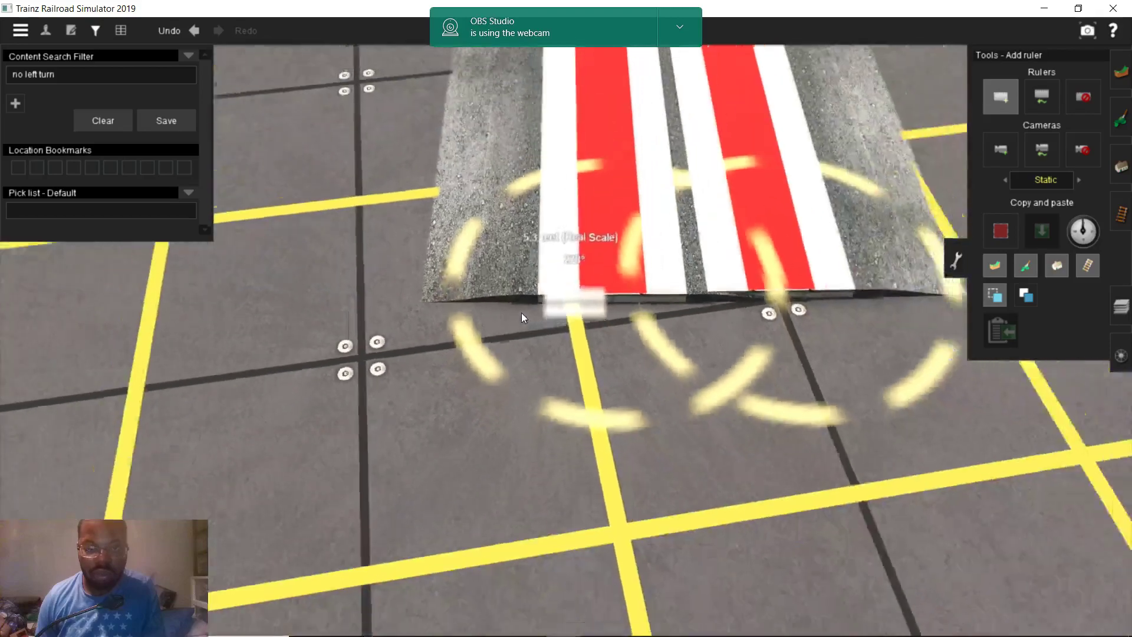
In Street View, step forward along the avenue and tilt down to the gate base
mouse_move(469, 617)
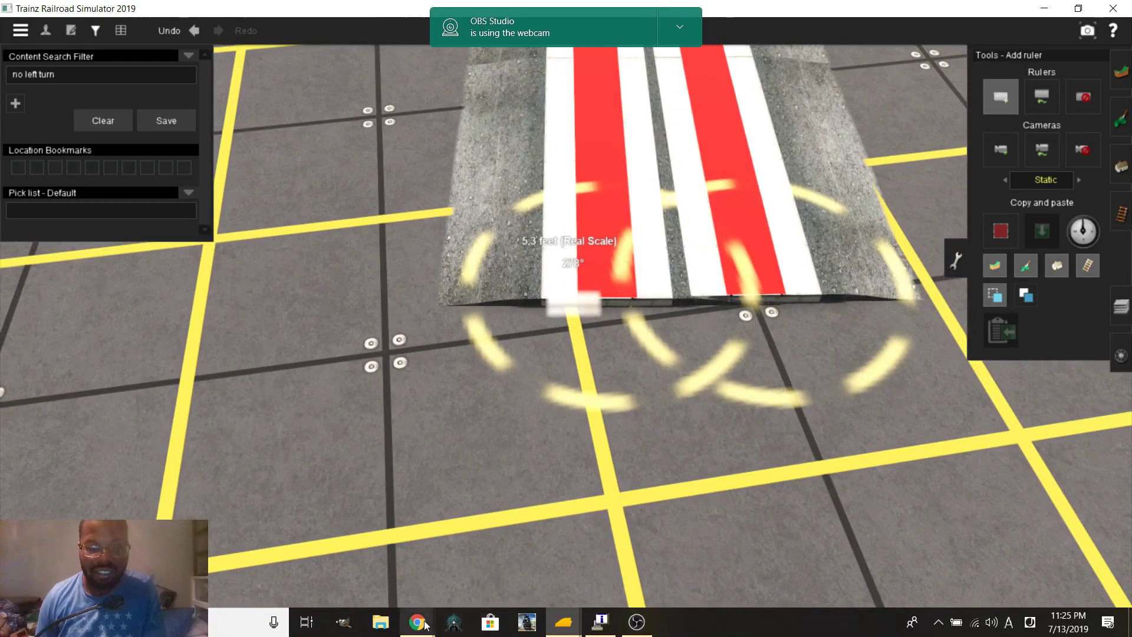
mouse_move(418, 622)
click(379, 554)
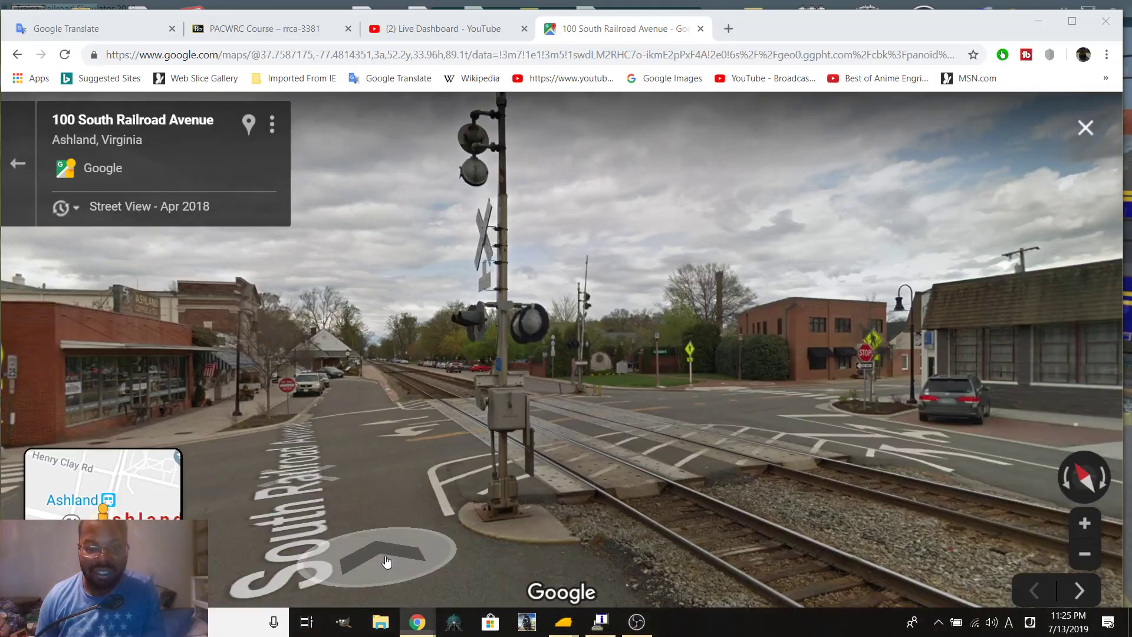
click(469, 520)
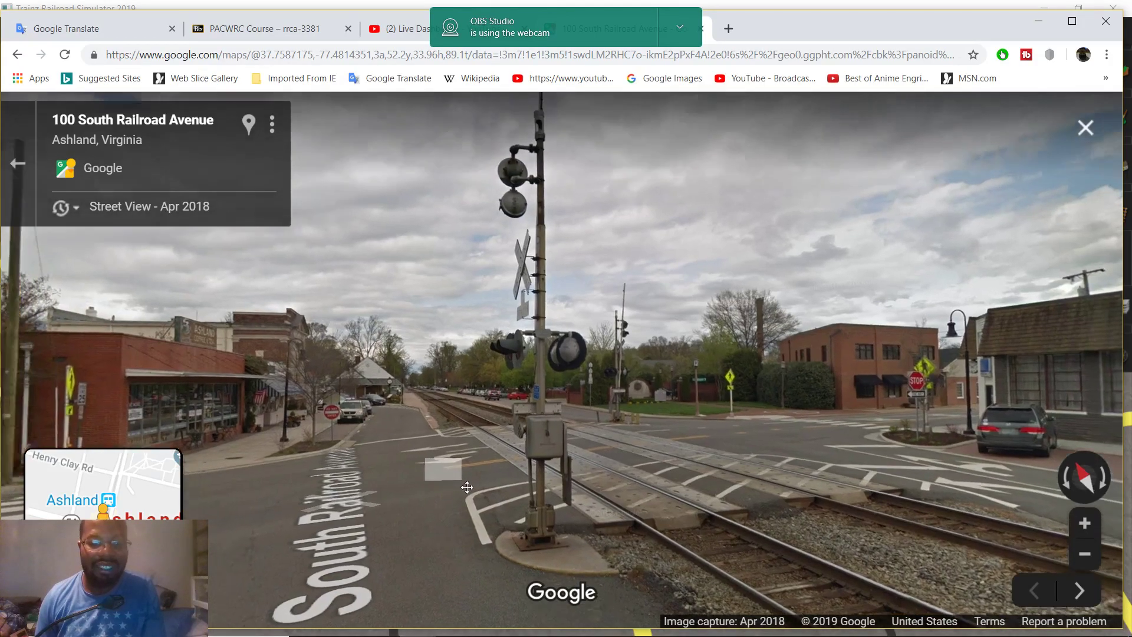
drag(560, 570, 514, 386)
On the satellite map, measure from the gate position to the rail: 9.35 ft
click(17, 163)
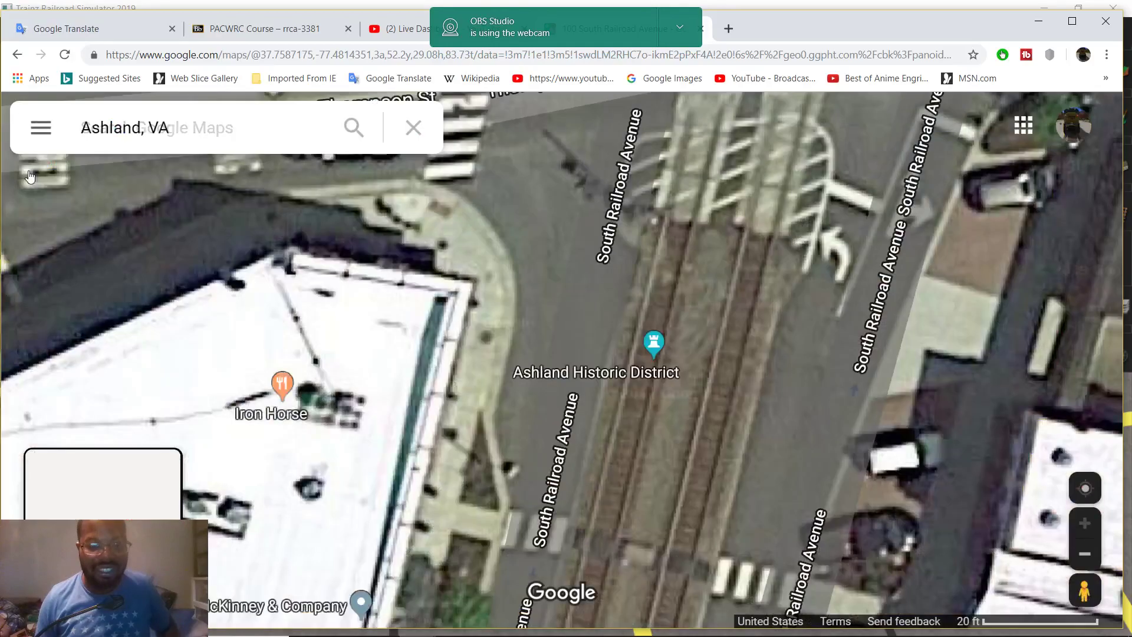
drag(543, 193, 562, 266)
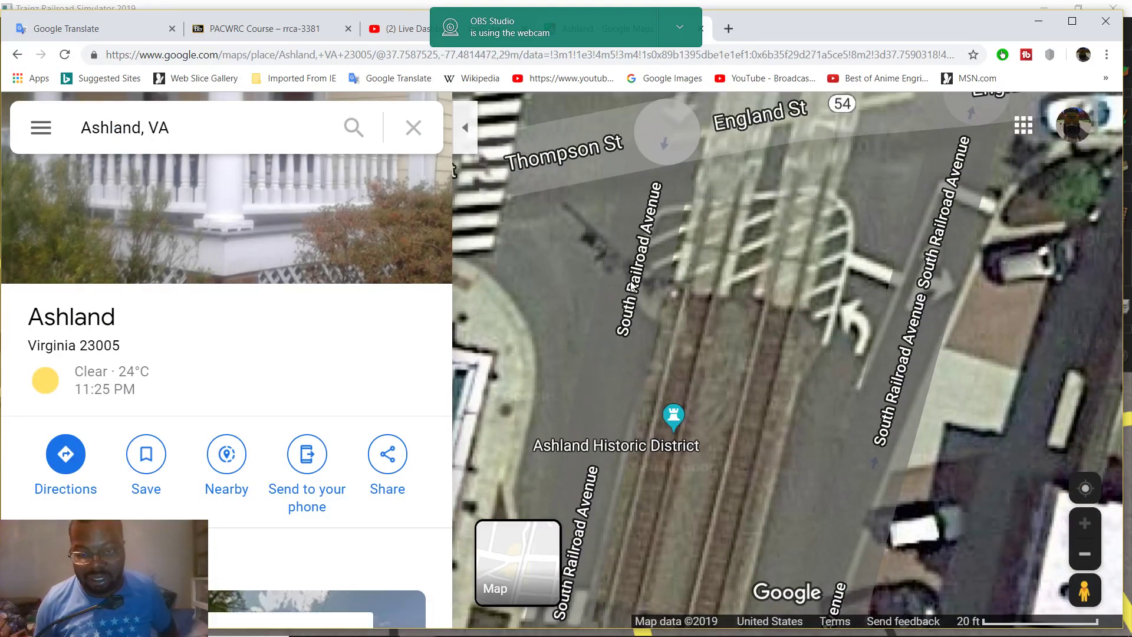
drag(659, 312, 565, 330)
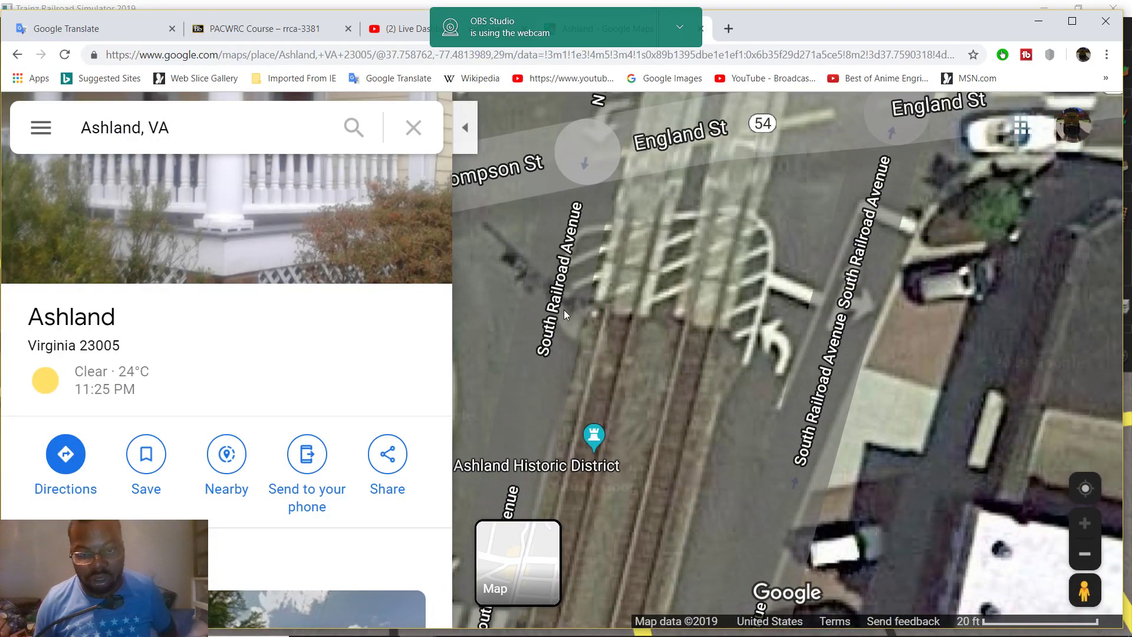
right_click(565, 309)
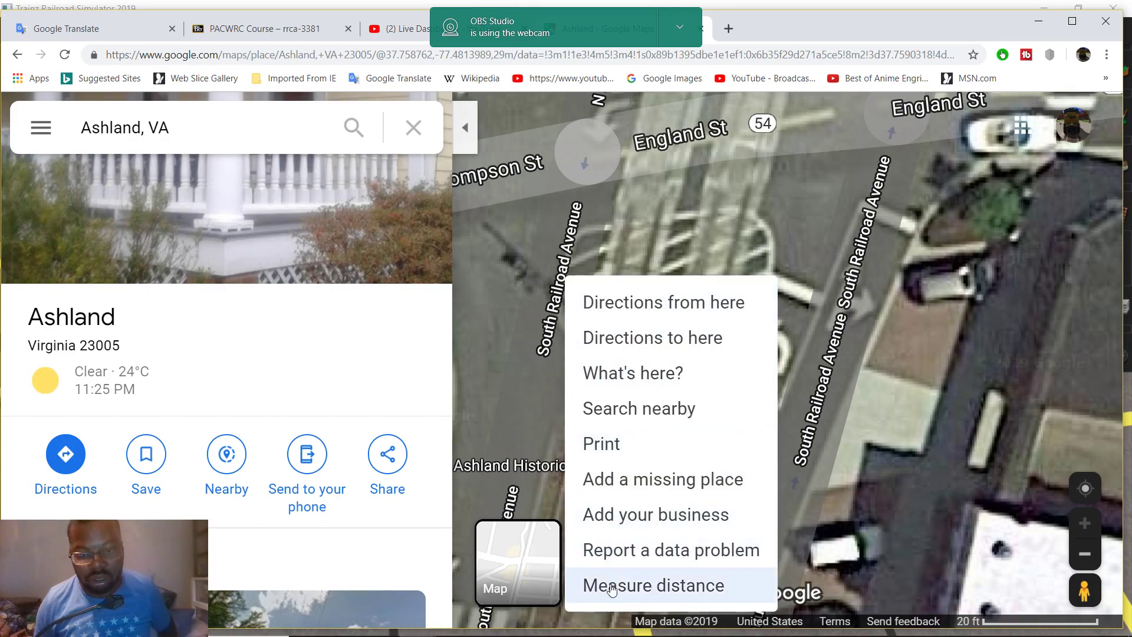
click(605, 585)
click(618, 315)
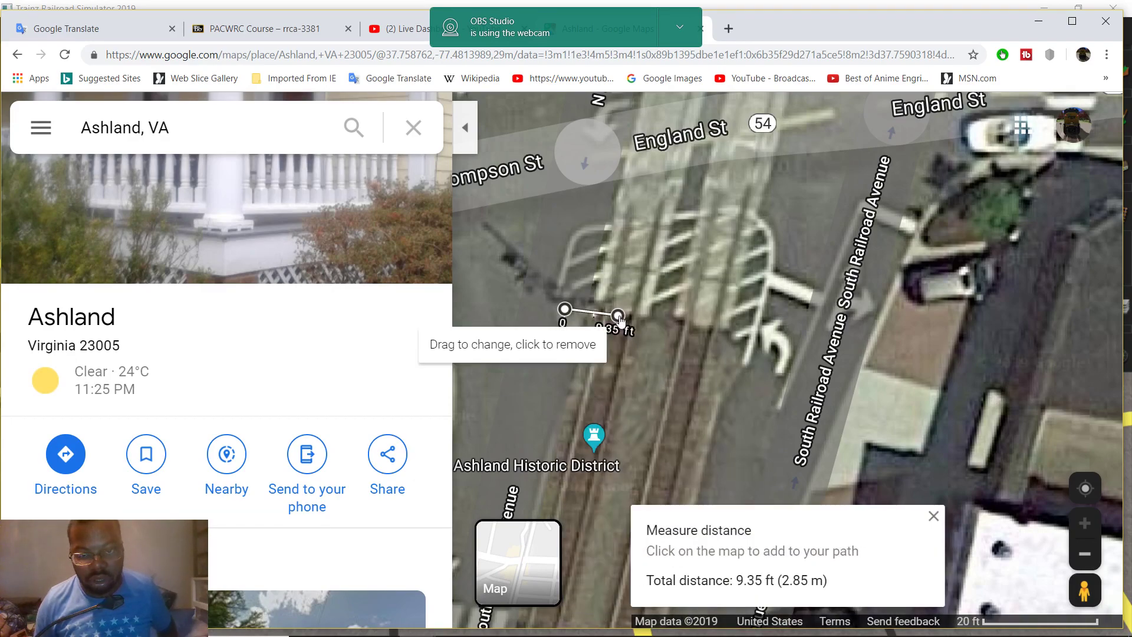
mouse_move(571, 633)
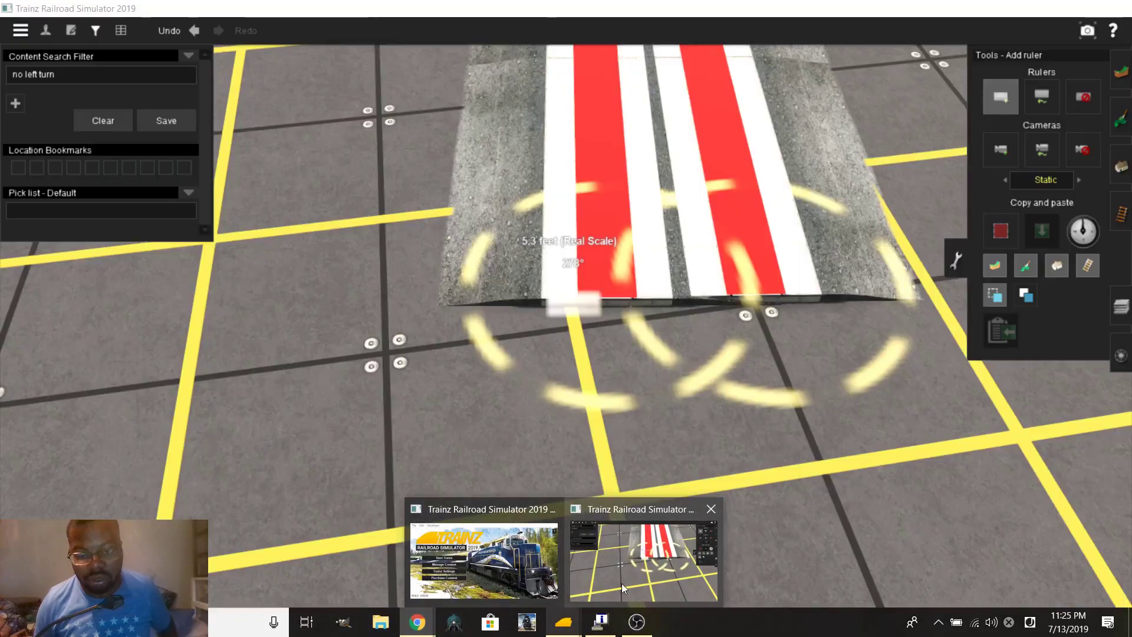
click(621, 583)
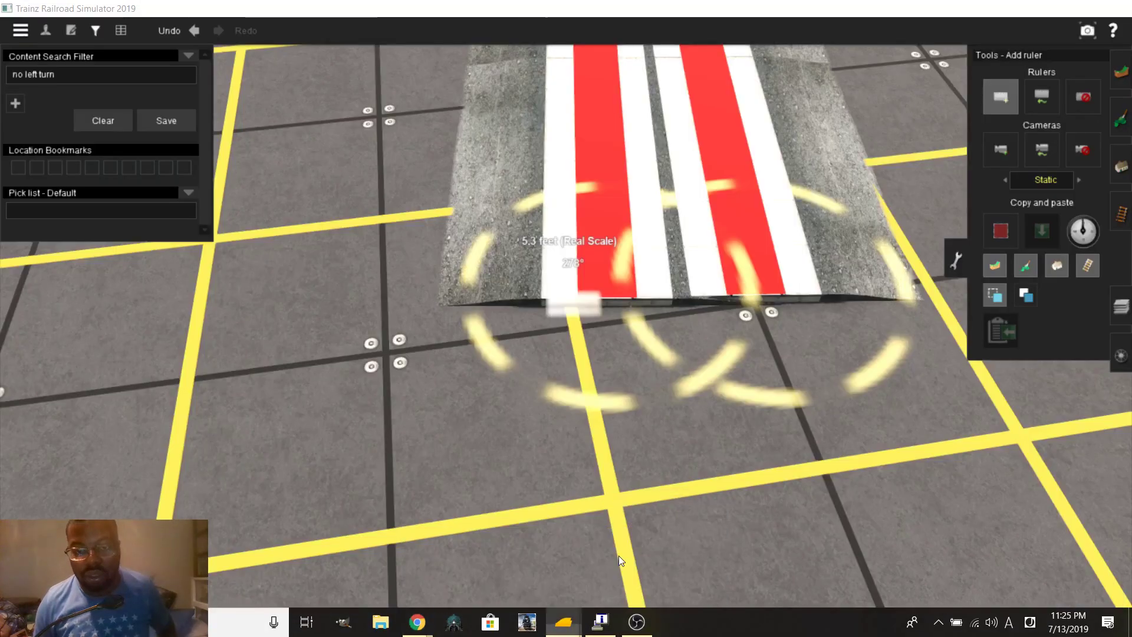
Drag the ruler's end outward from the crossing edge to about 10 feet at roughly 297°
click(1041, 99)
scroll(686, 276, up, 2)
scroll(550, 288, up, 3)
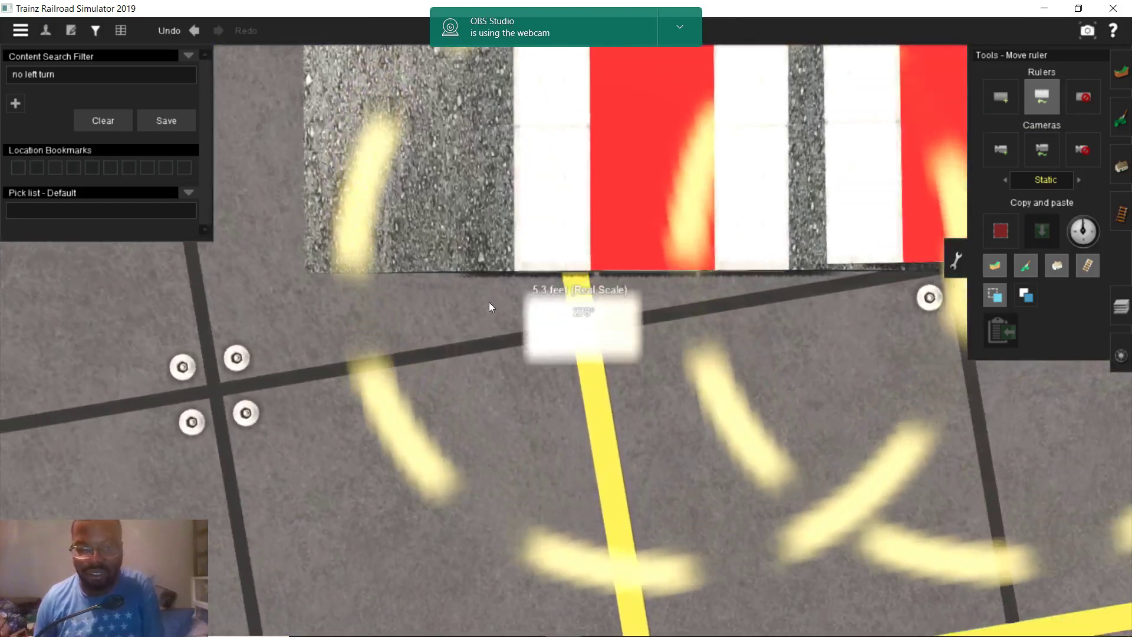
drag(521, 321, 443, 252)
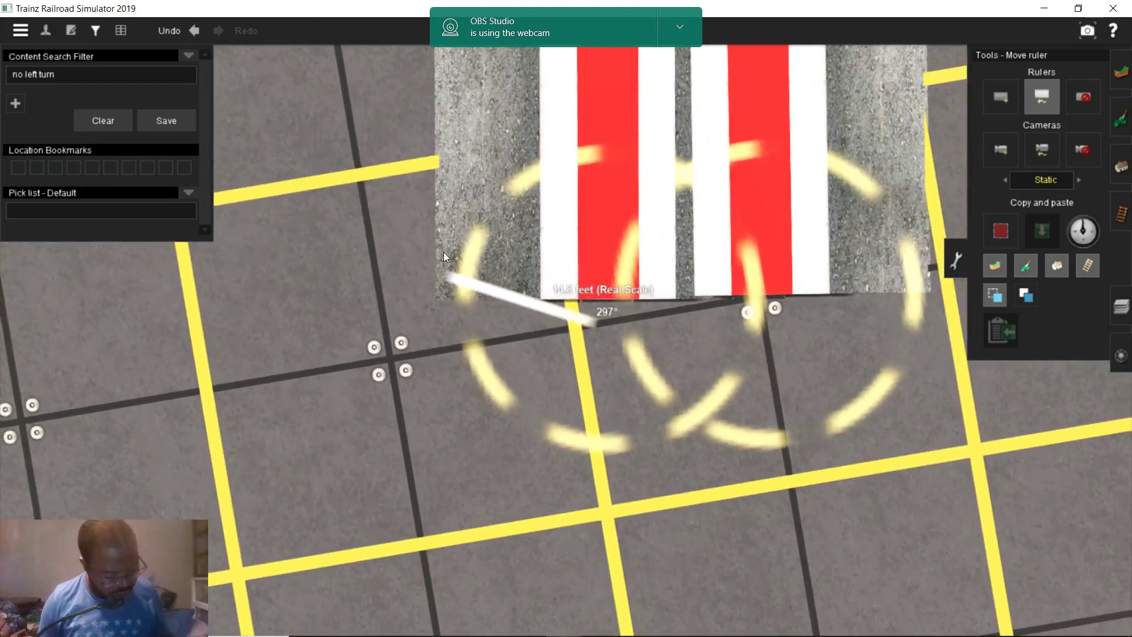
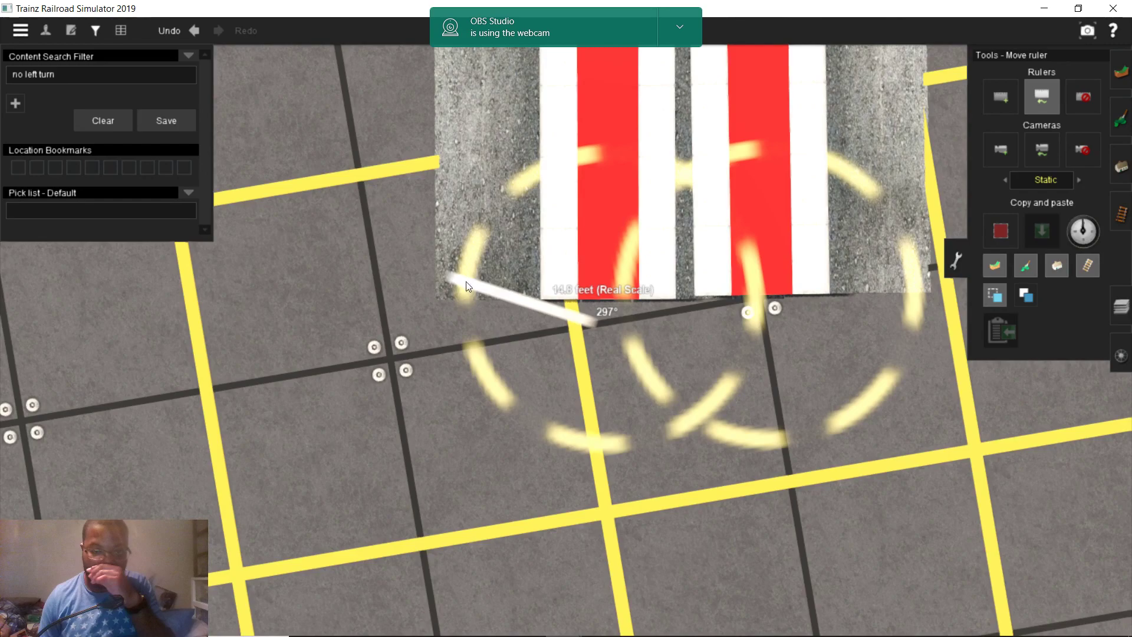
Shorten the ruler by the crossing to about 10.0 ft at 279°
scroll(455, 309, up, 4)
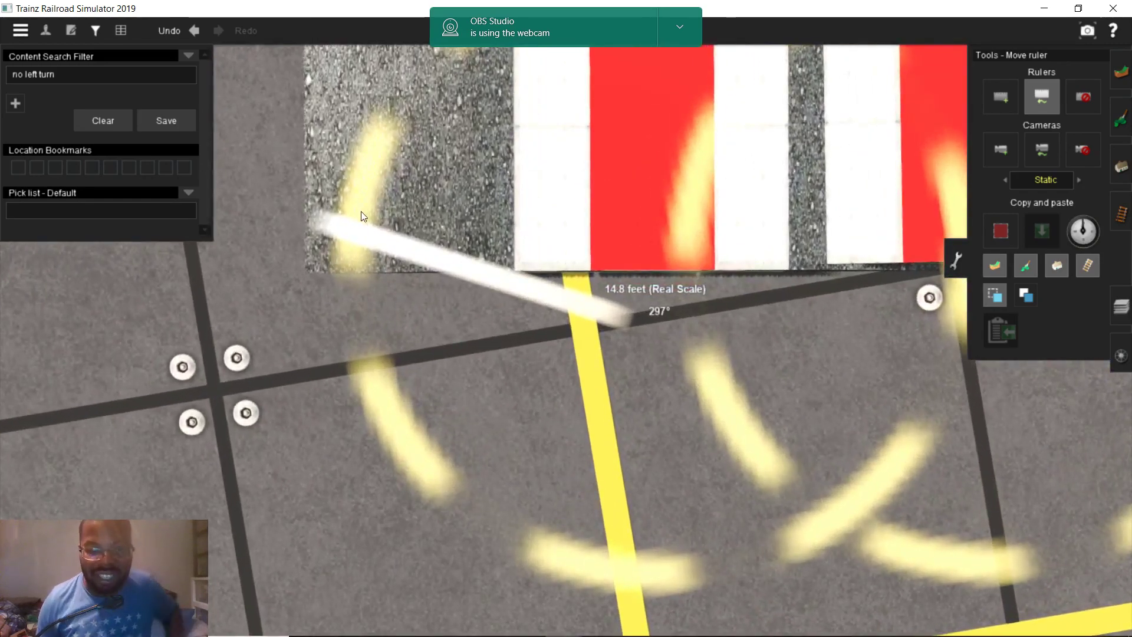
drag(330, 231, 415, 325)
scroll(471, 288, down, 5)
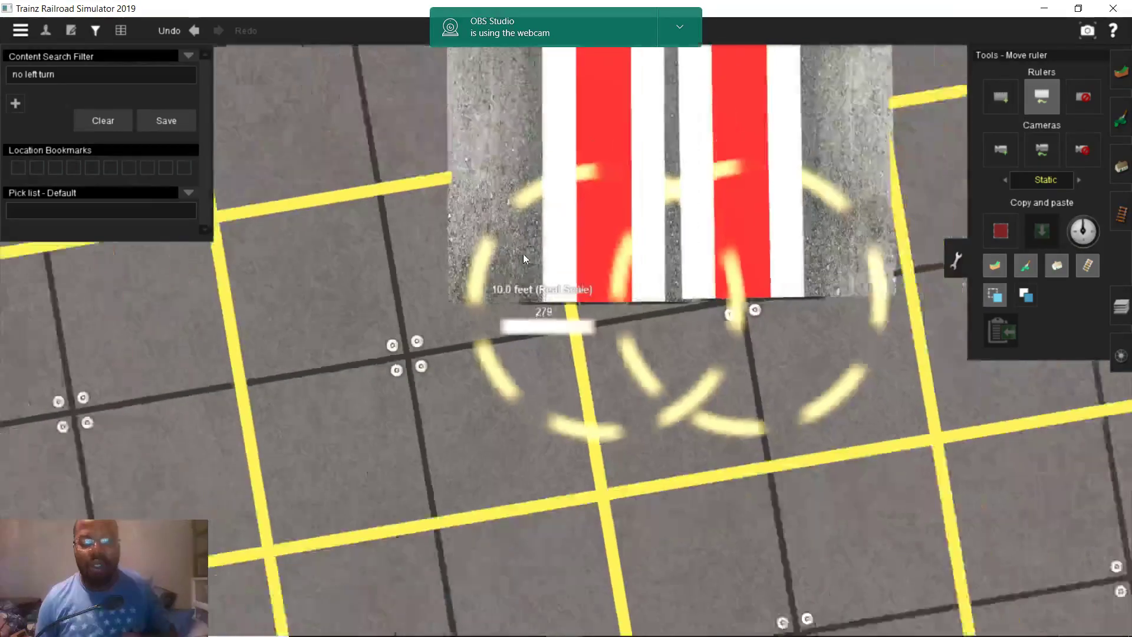
Lower the camera and bring up the Get object tool in the Objects panel
right_drag(543, 258, 965, 243)
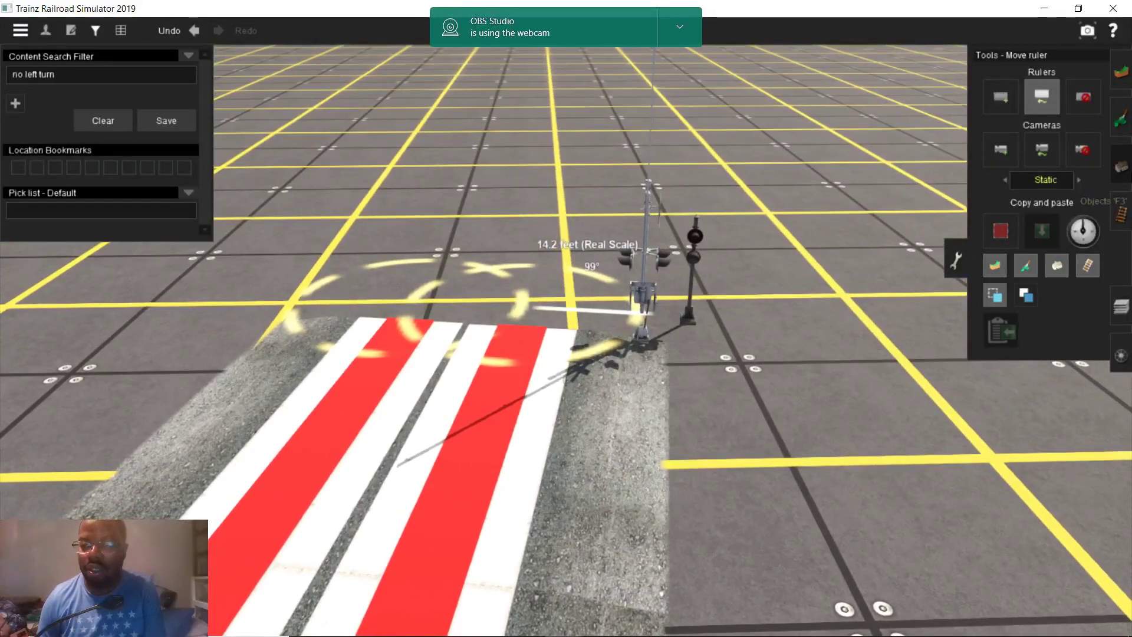
click(1120, 167)
click(997, 350)
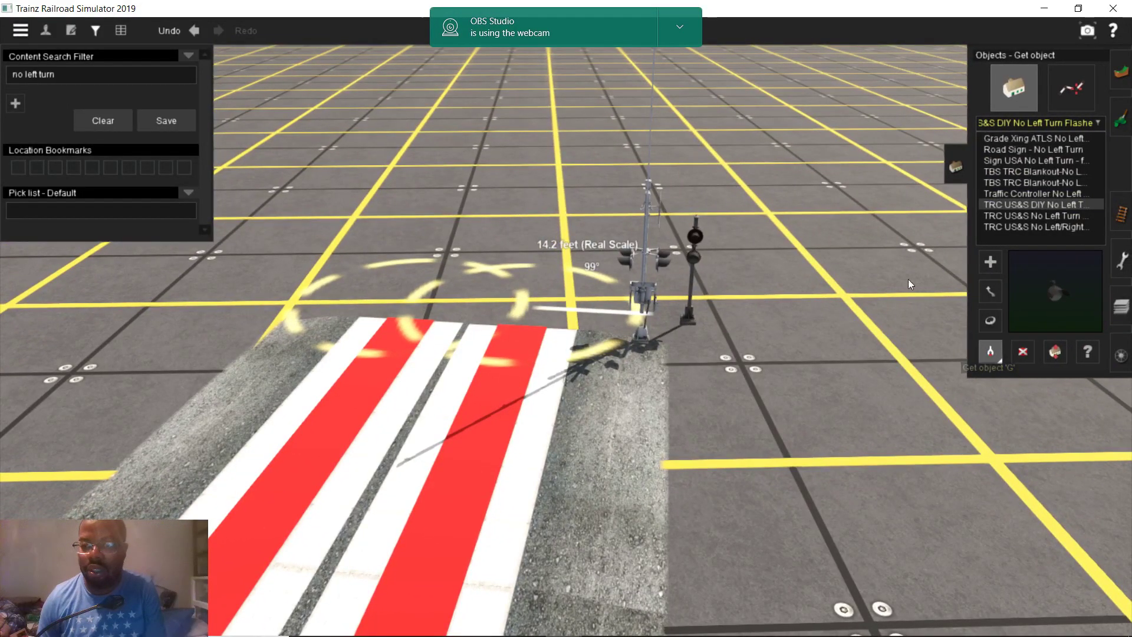
Copy the crossing mast's type and place a new 2x20 WCH M10 32ft HCB EB crossing signal
click(990, 261)
right_drag(619, 370, 623, 321)
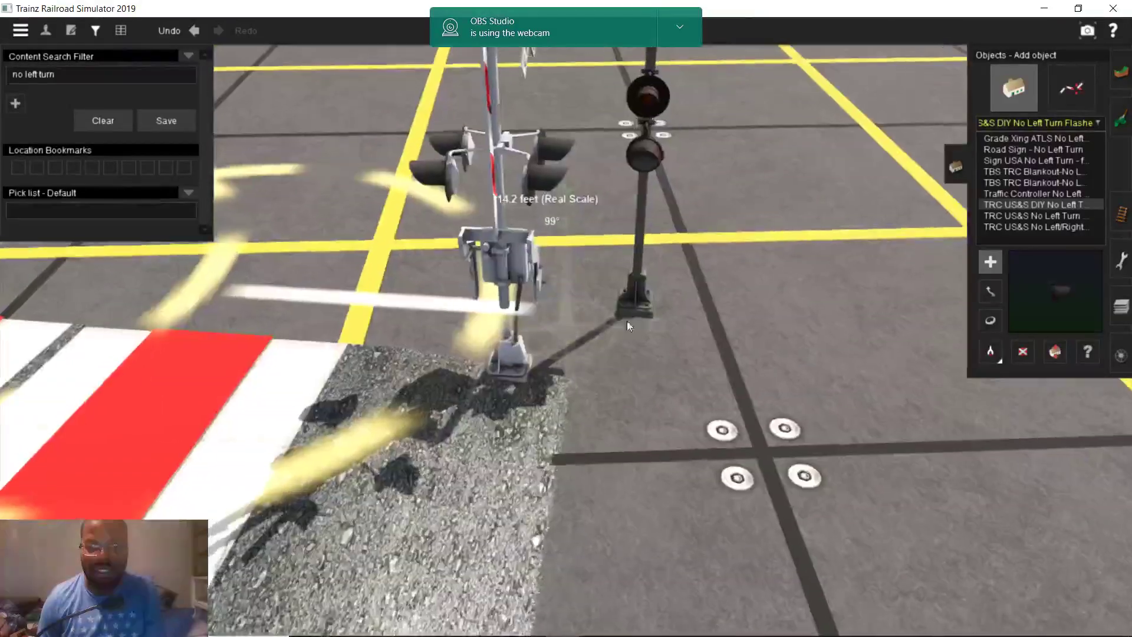
scroll(544, 281, down, 5)
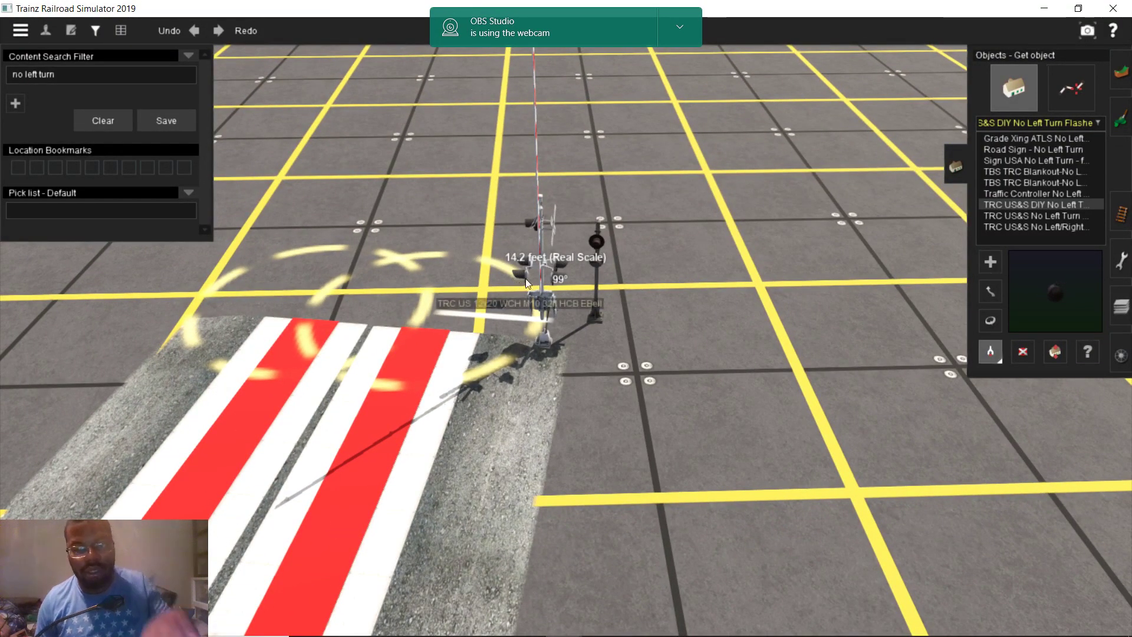
click(554, 283)
right_drag(543, 291, 574, 341)
click(577, 334)
scroll(571, 323, down, 5)
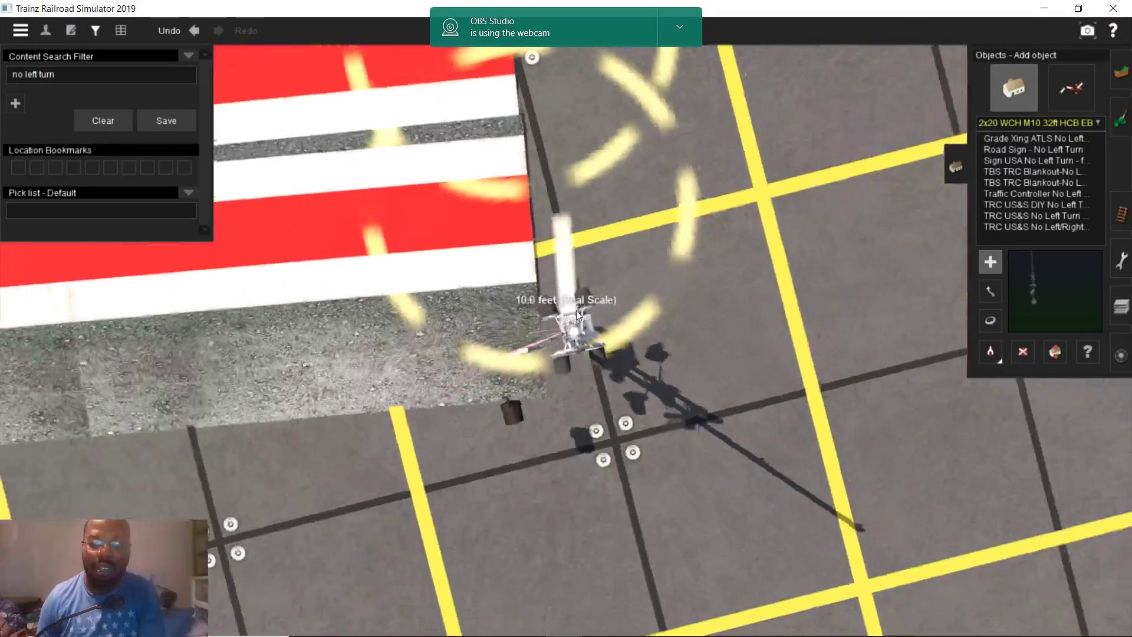
Rotate the new crossing signal to about 260°
click(989, 320)
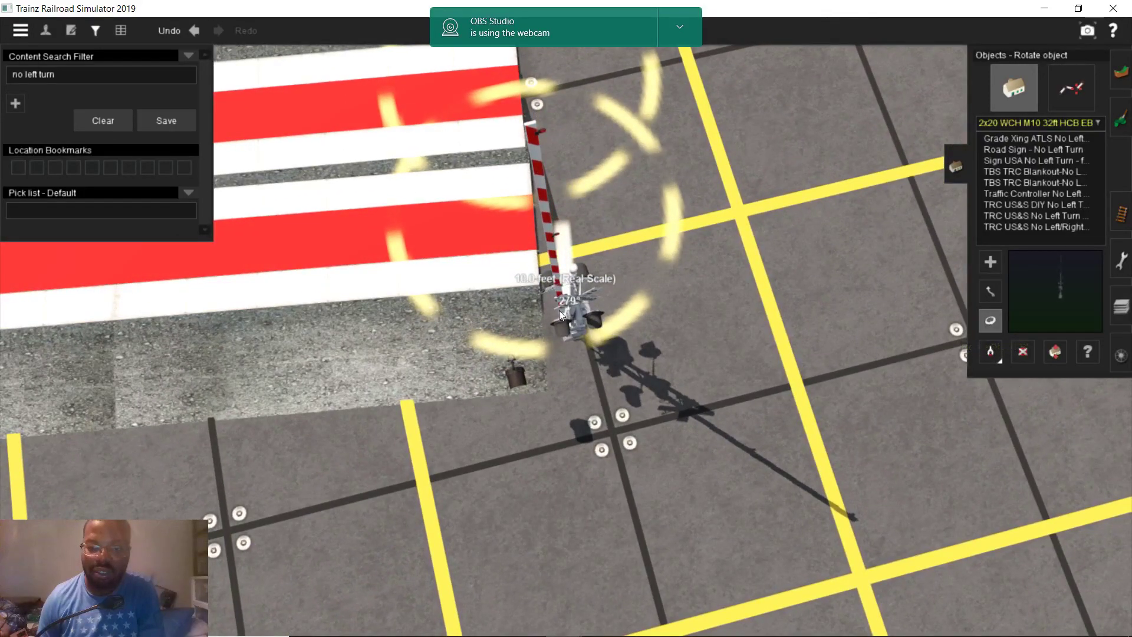
drag(553, 306, 539, 317)
right_drag(539, 317, 561, 240)
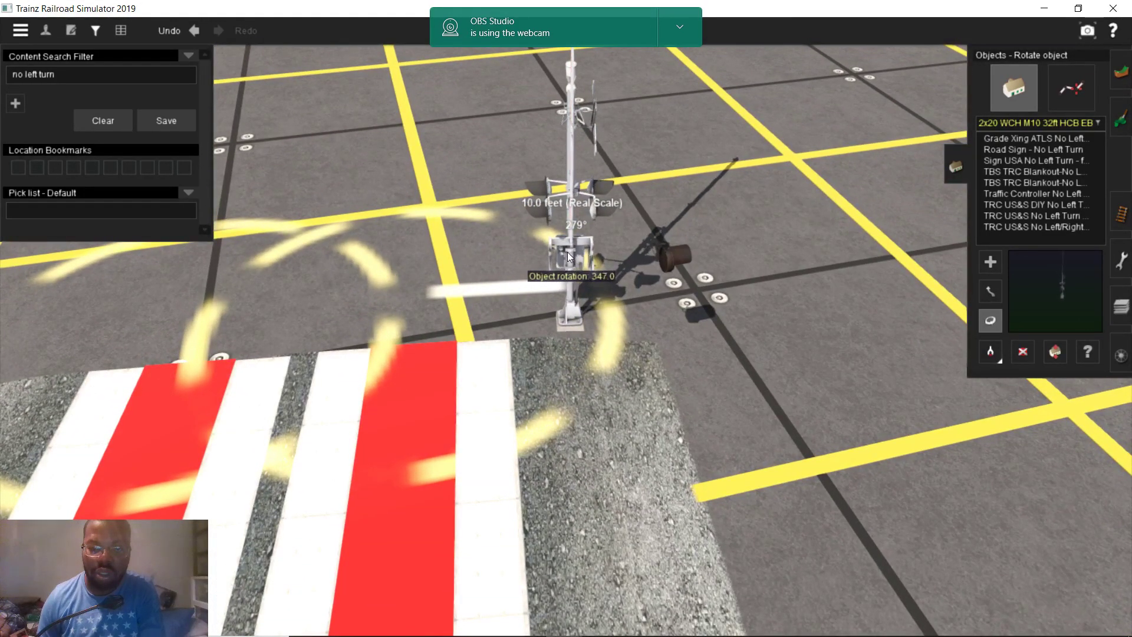
right_drag(602, 274, 607, 324)
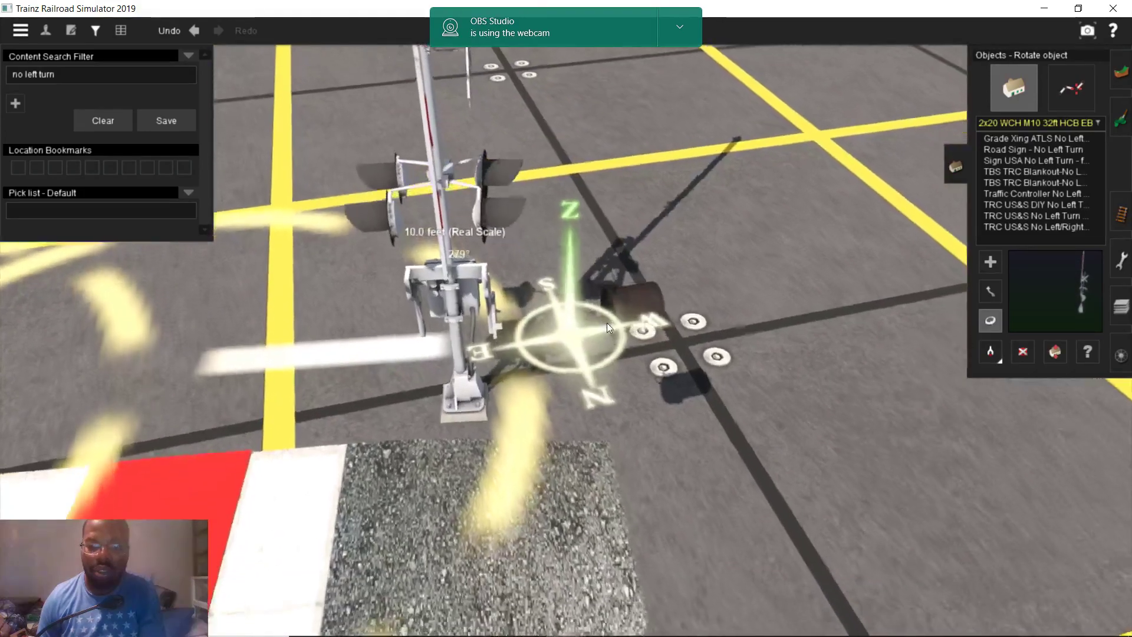
drag(549, 304, 433, 326)
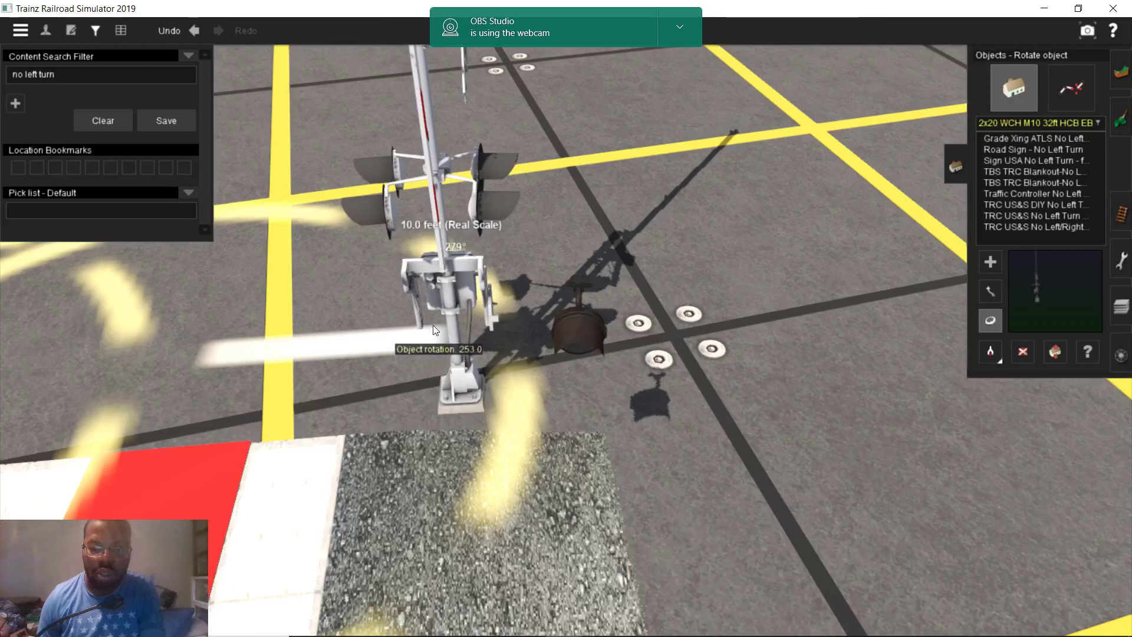
right_drag(420, 306, 543, 246)
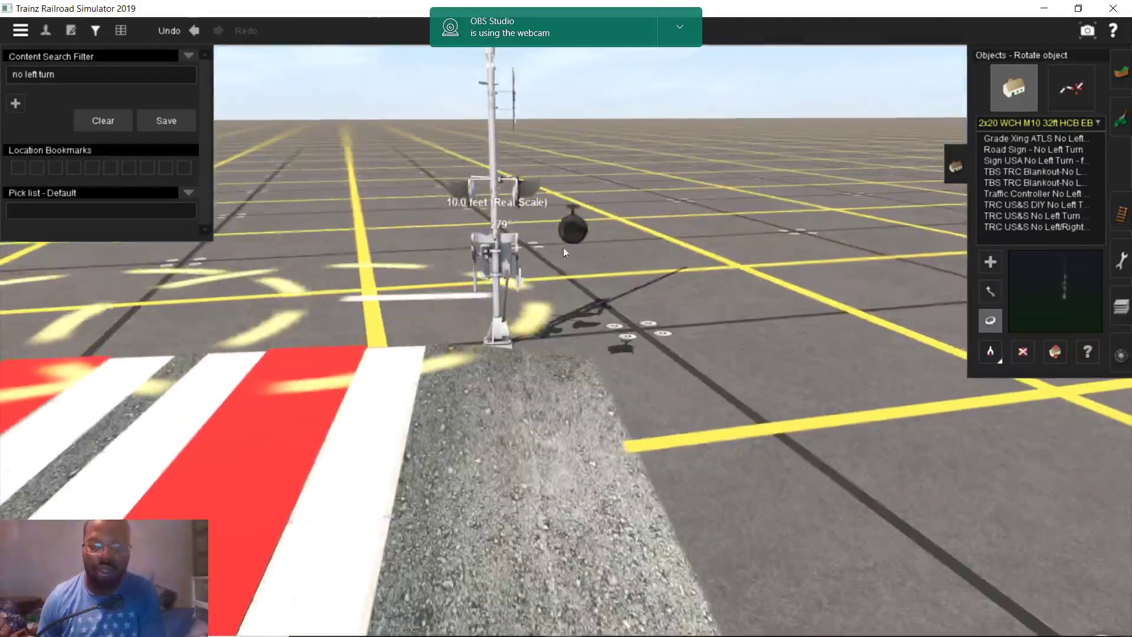
Raise the crossing signal by 1.00 m
click(1053, 352)
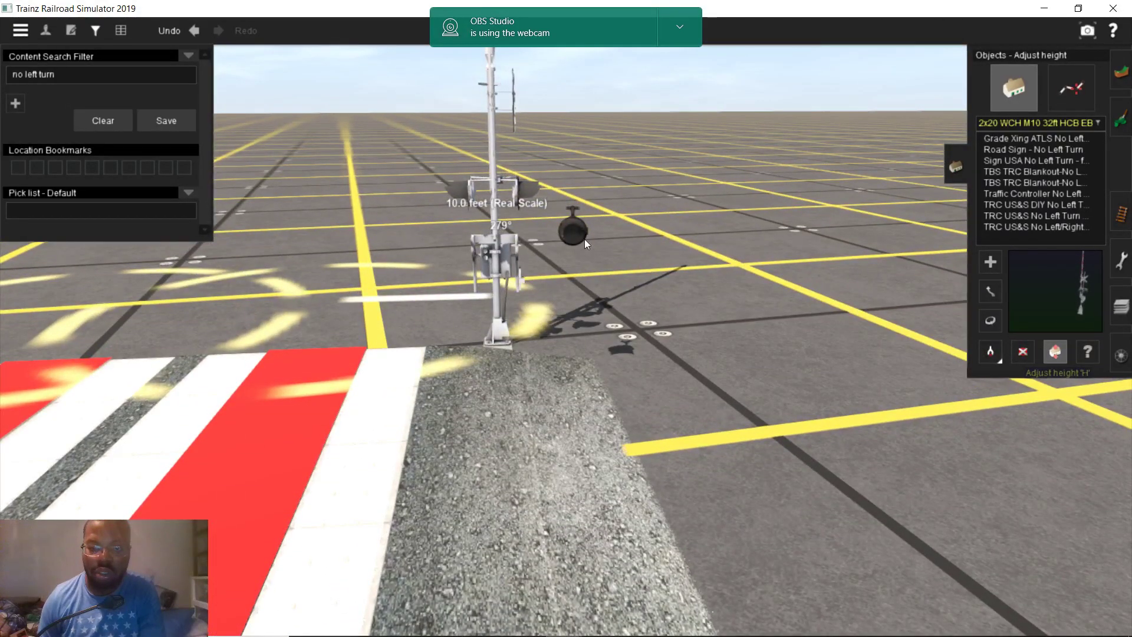
drag(585, 242, 582, 225)
mouse_move(581, 230)
right_down()
mouse_move(612, 355)
mouse_move(580, 299)
right_up()
Clear the Content Search Filter and search the object list for 'rr'
click(99, 125)
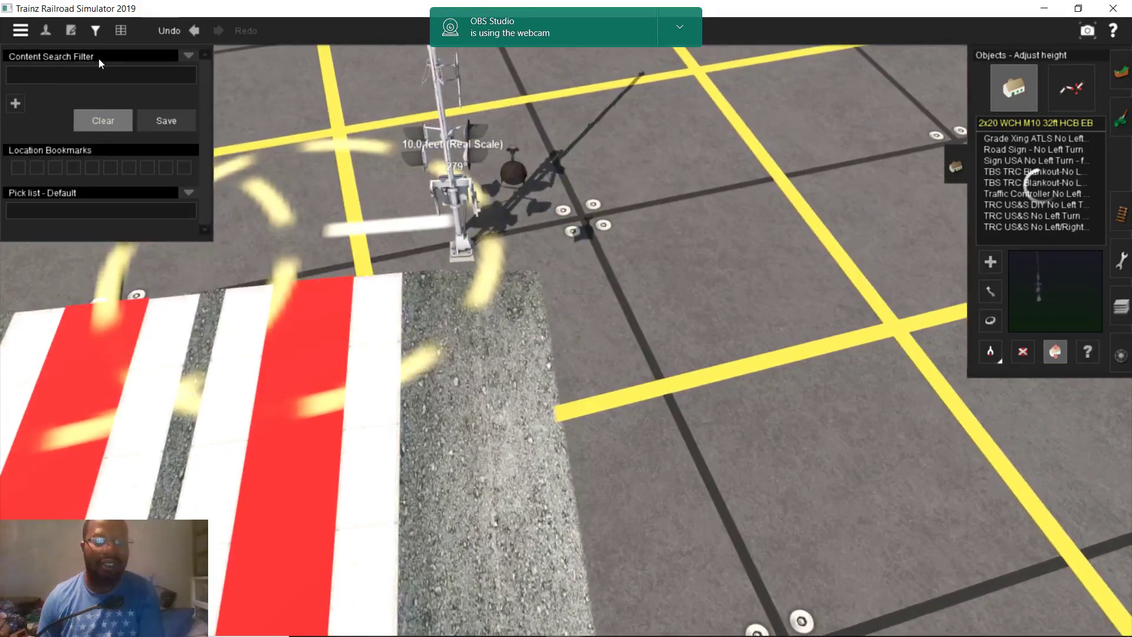
click(95, 30)
scroll(669, 241, down, 2)
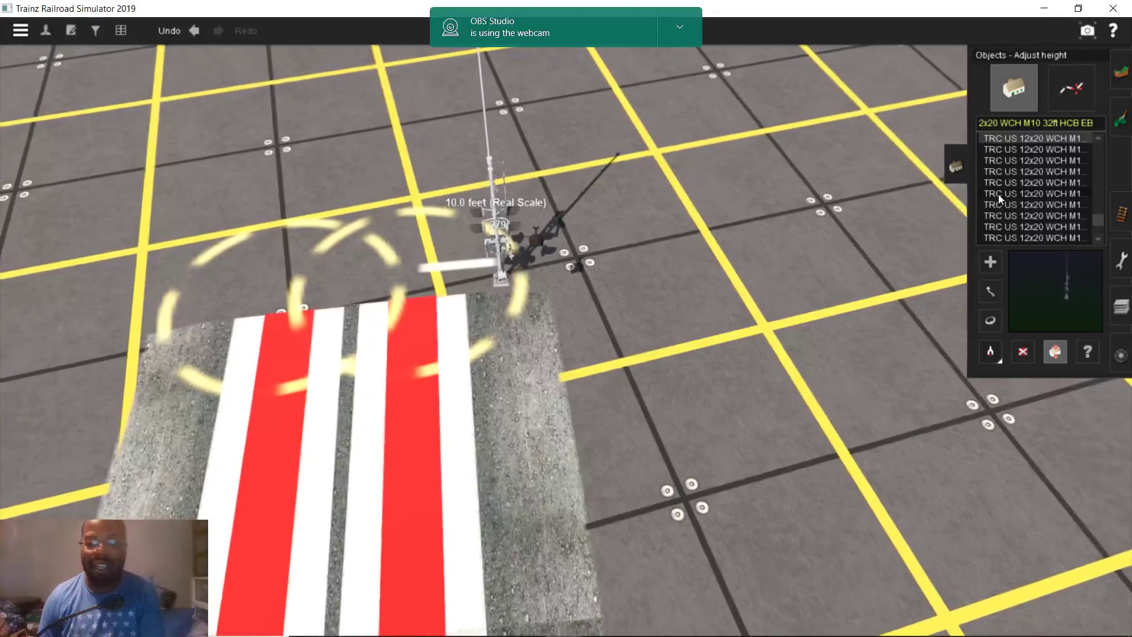
click(1010, 121)
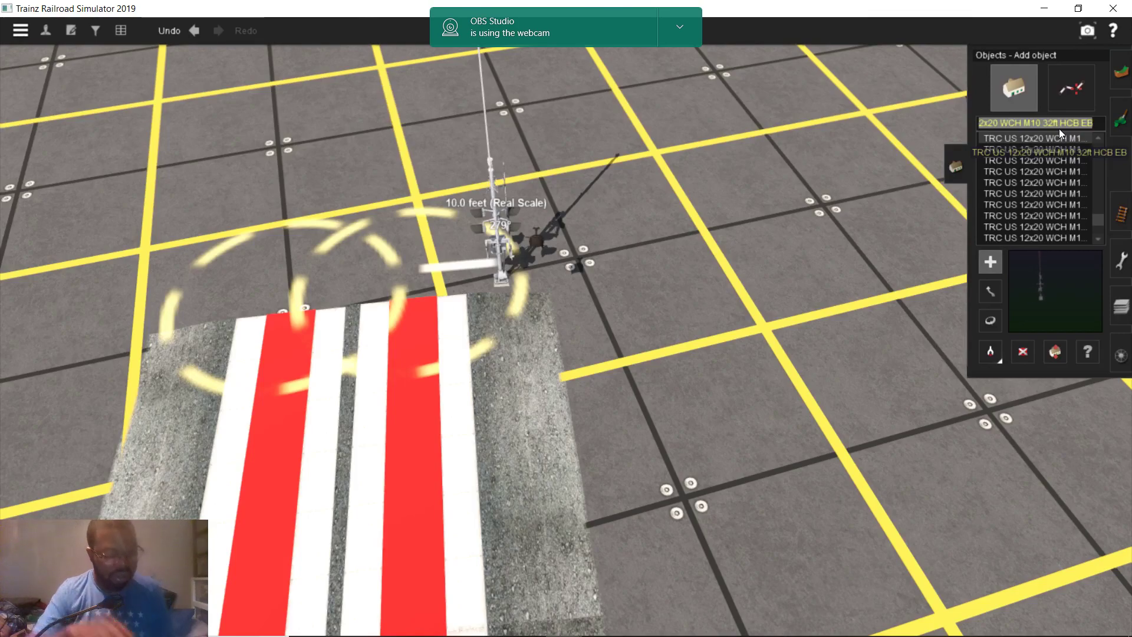
text(a)
key(BackSpace)
text(r)
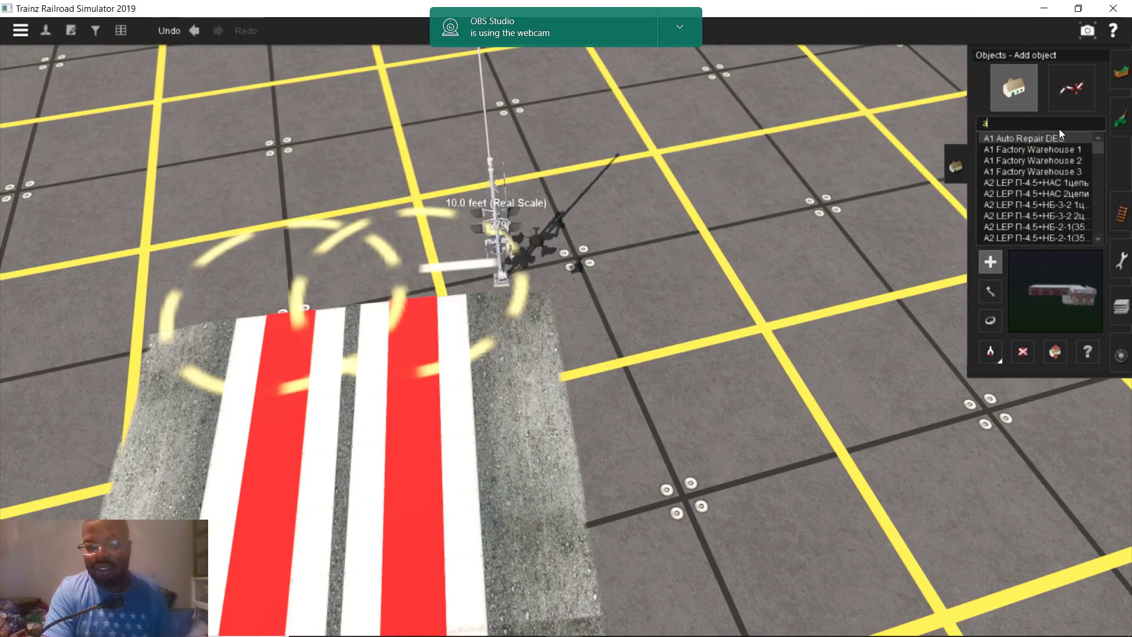
text(r)
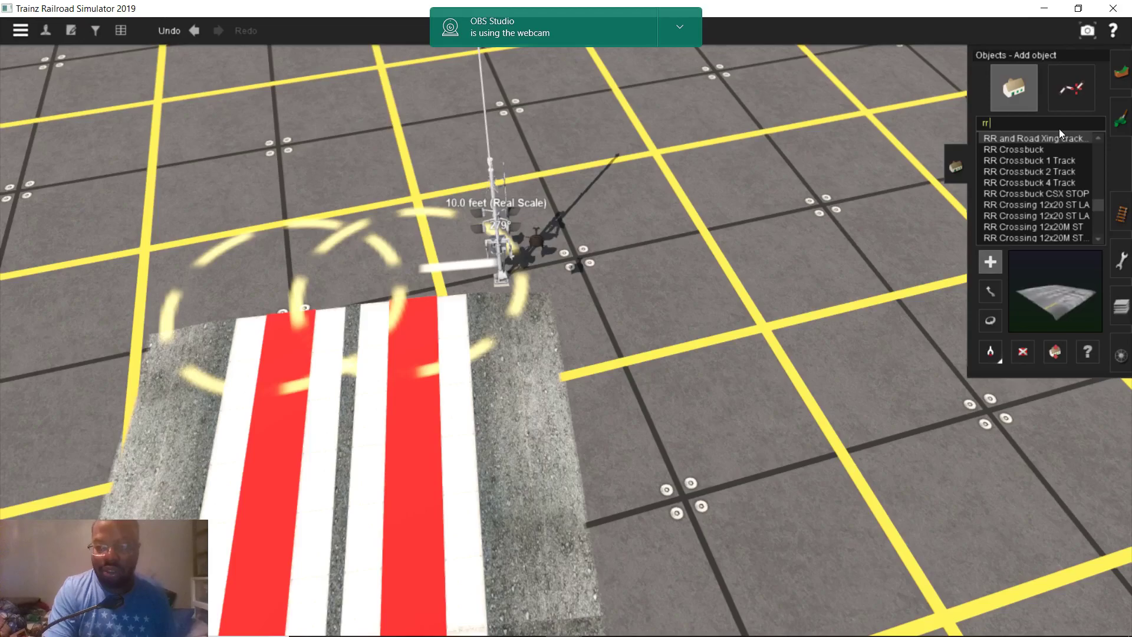
scroll(1068, 176, down, 1)
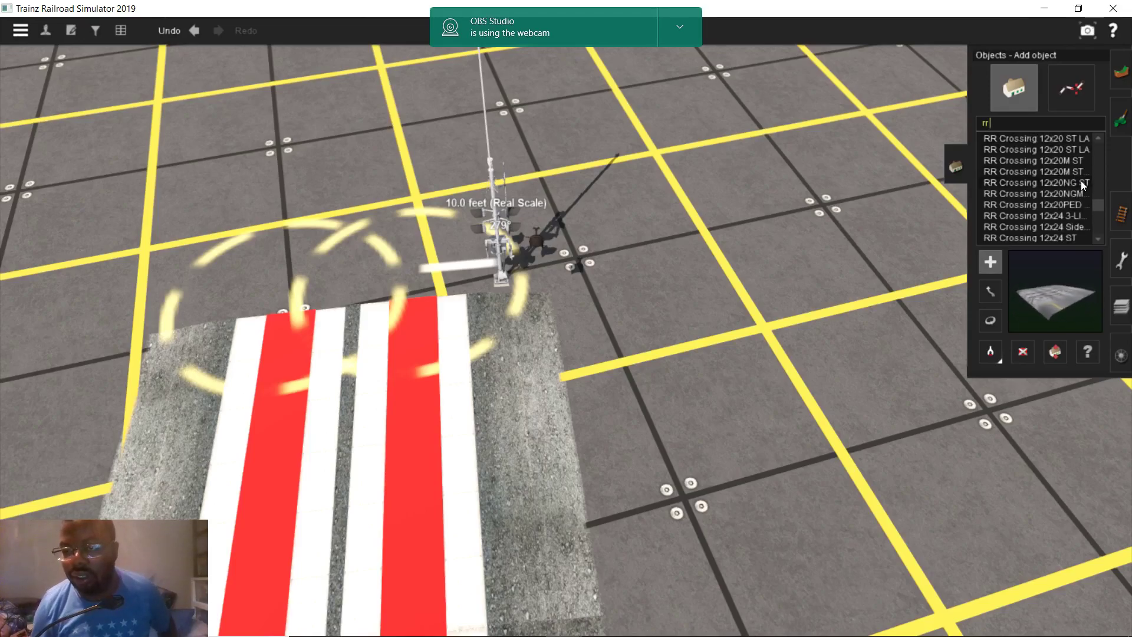
scroll(1079, 187, down, 5)
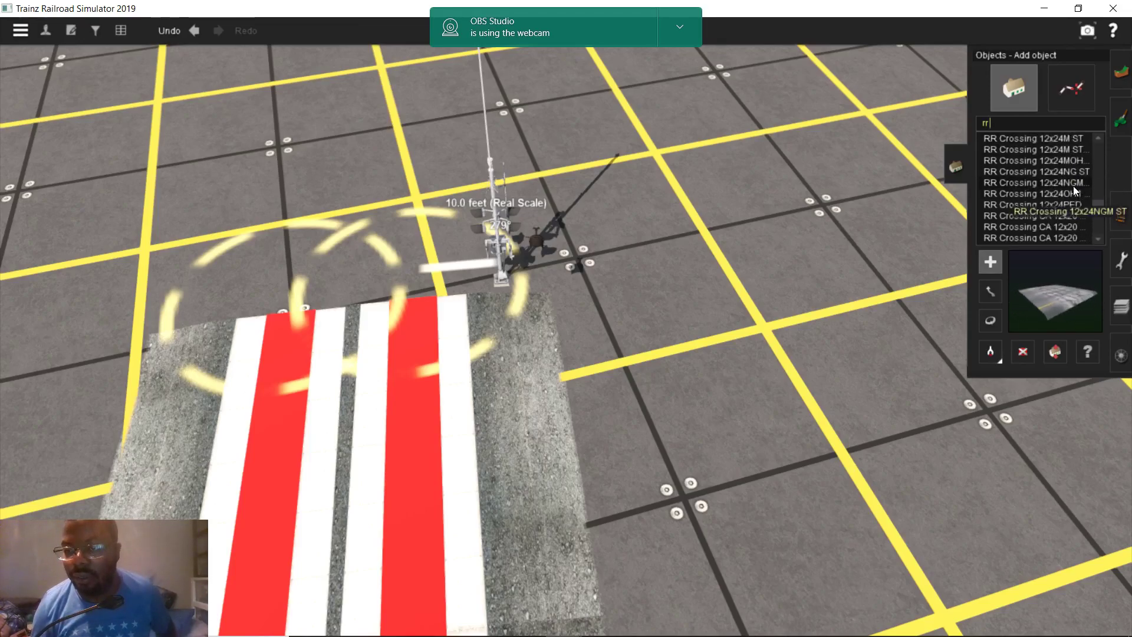
scroll(1061, 181, down, 3)
Test-place RR Crossing Light Arm extender variants and delete them again
click(1068, 161)
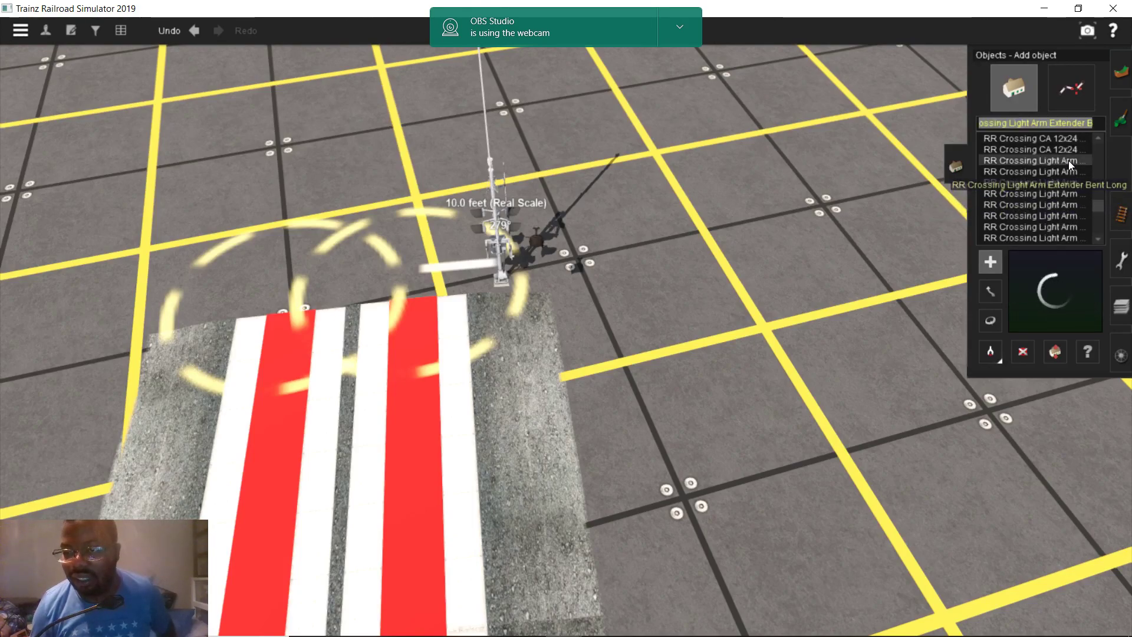
click(678, 295)
scroll(682, 292, up, 5)
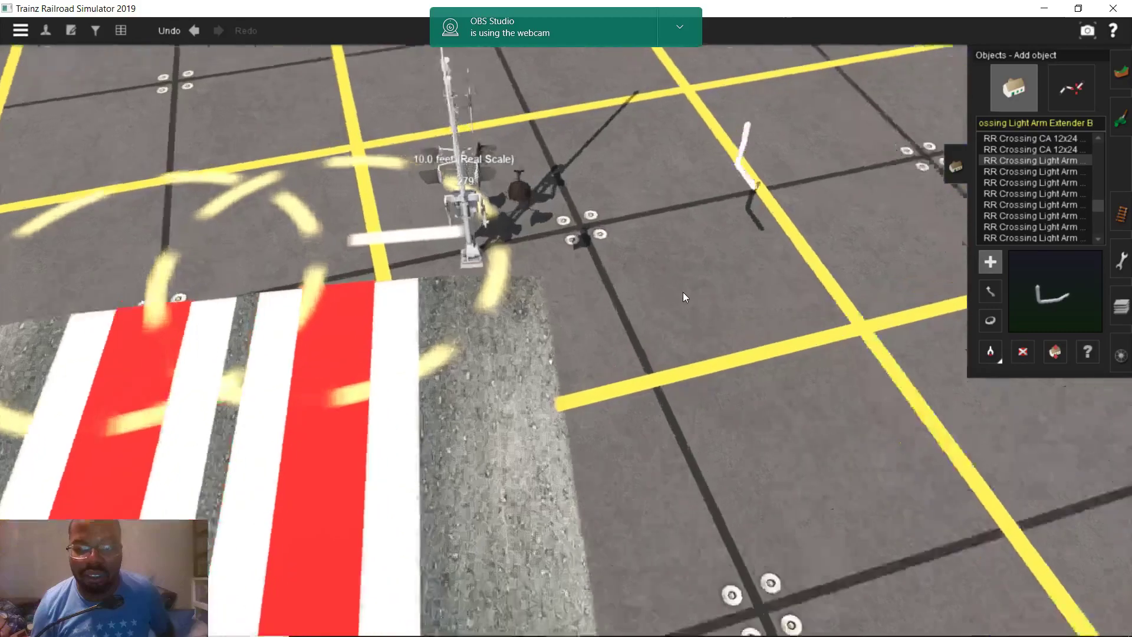
right_click(678, 220)
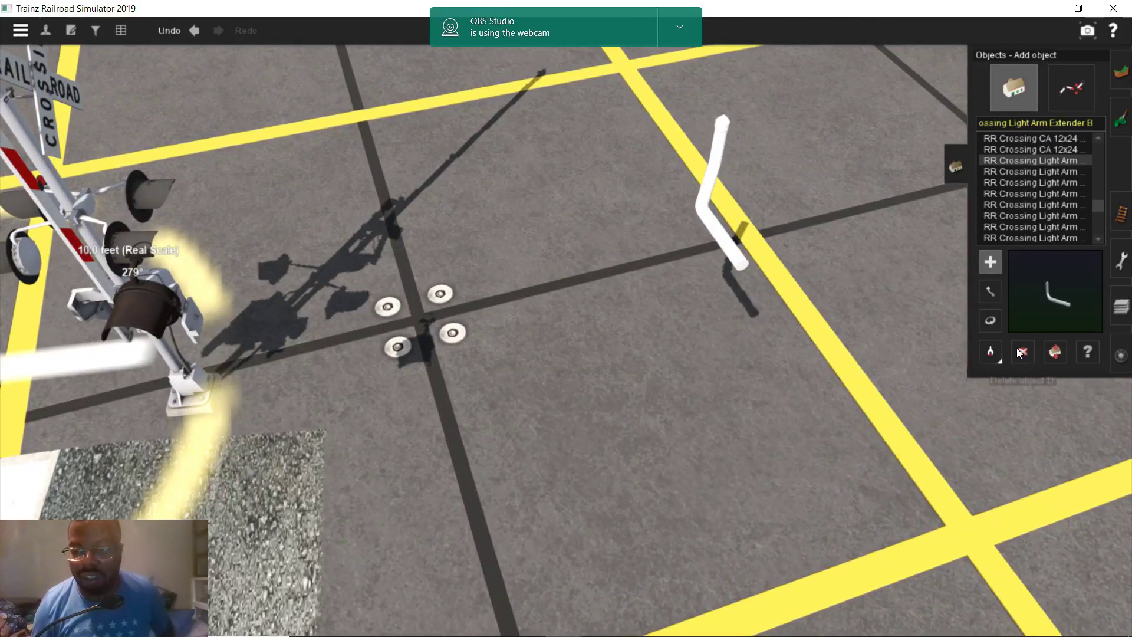
key(d)
click(717, 142)
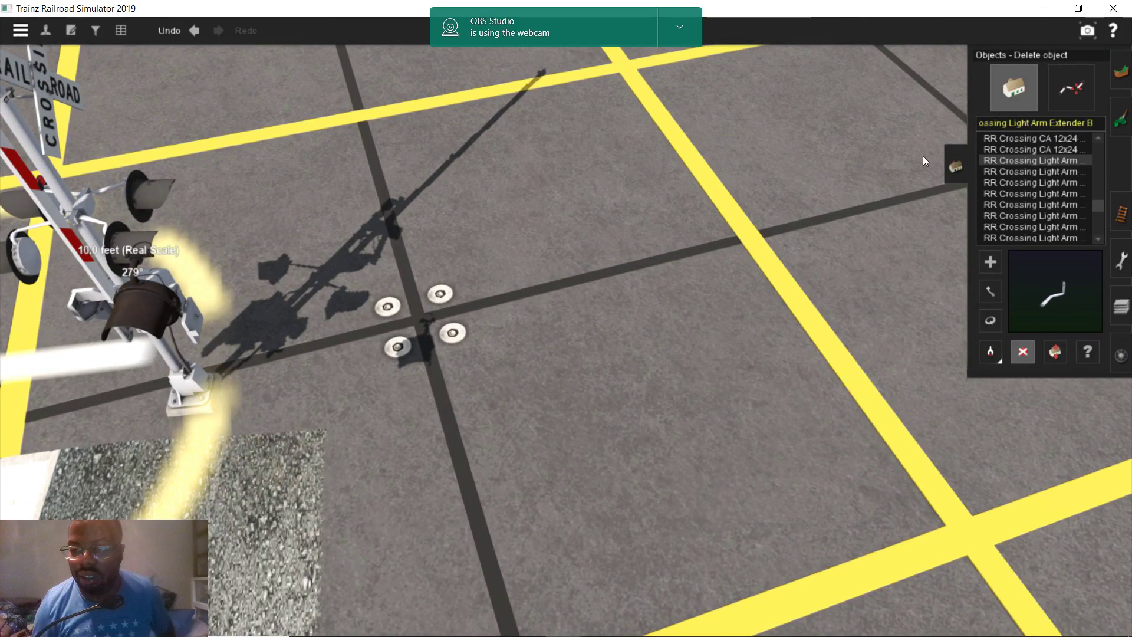
click(1055, 172)
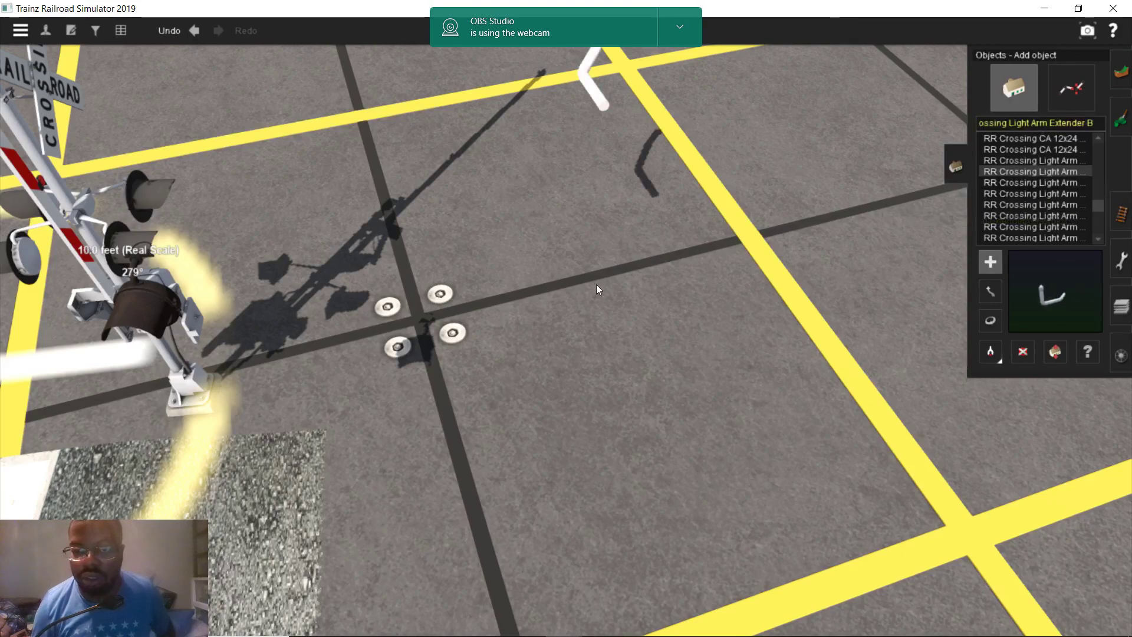
scroll(592, 266, down, 4)
scroll(592, 264, up, 2)
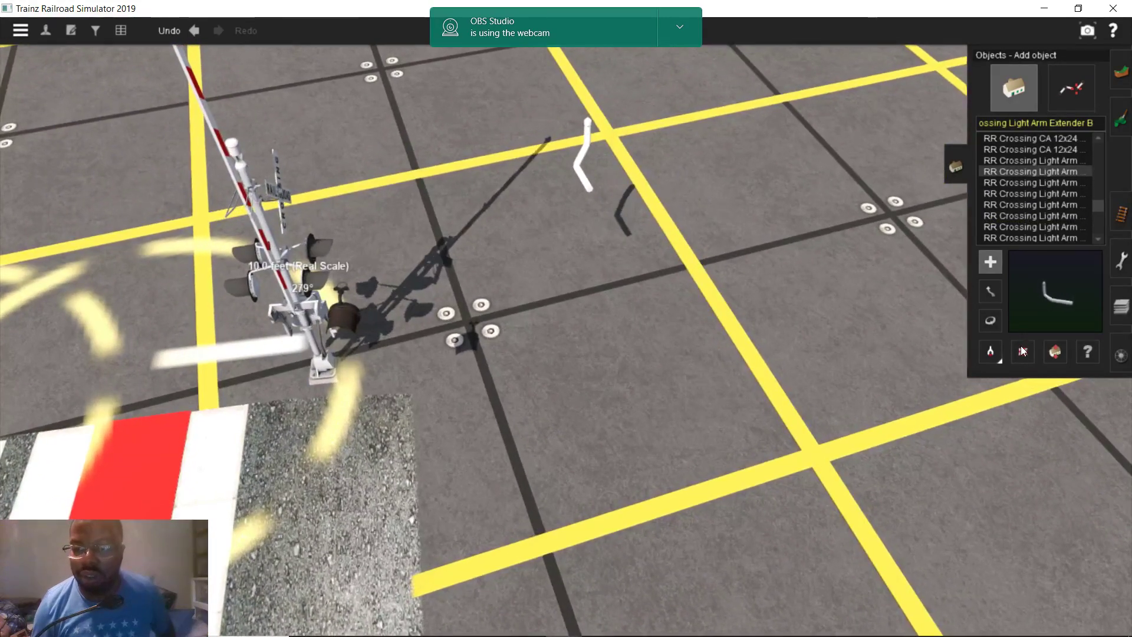
click(1023, 351)
click(584, 154)
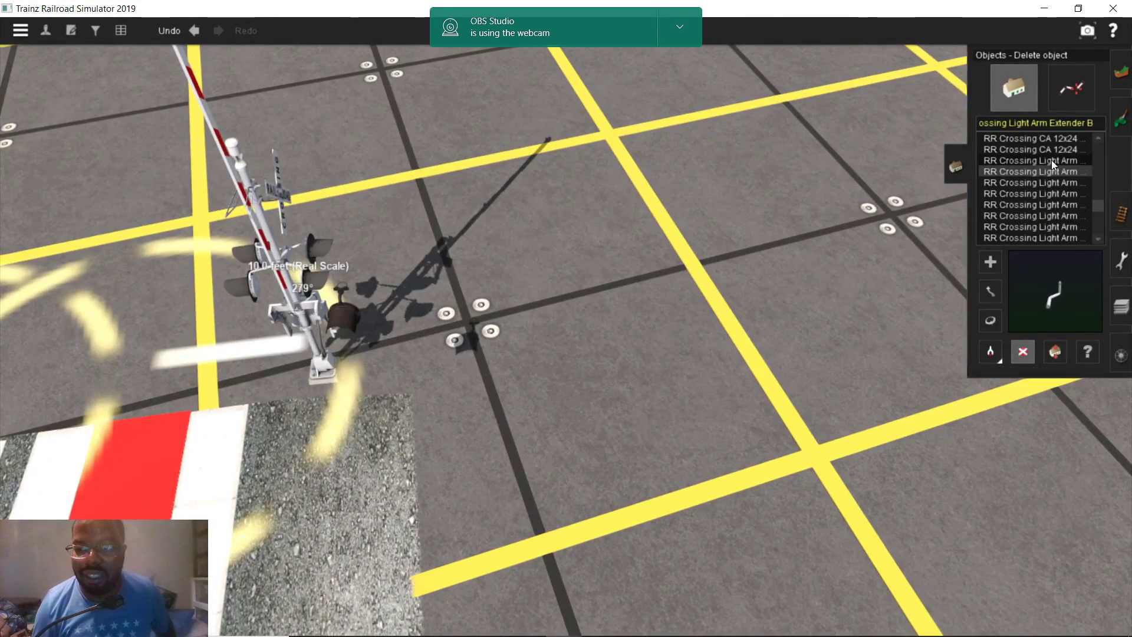
click(1055, 190)
Place the RR Crossing Light Arm Extender Short near the crossing signal
click(1053, 203)
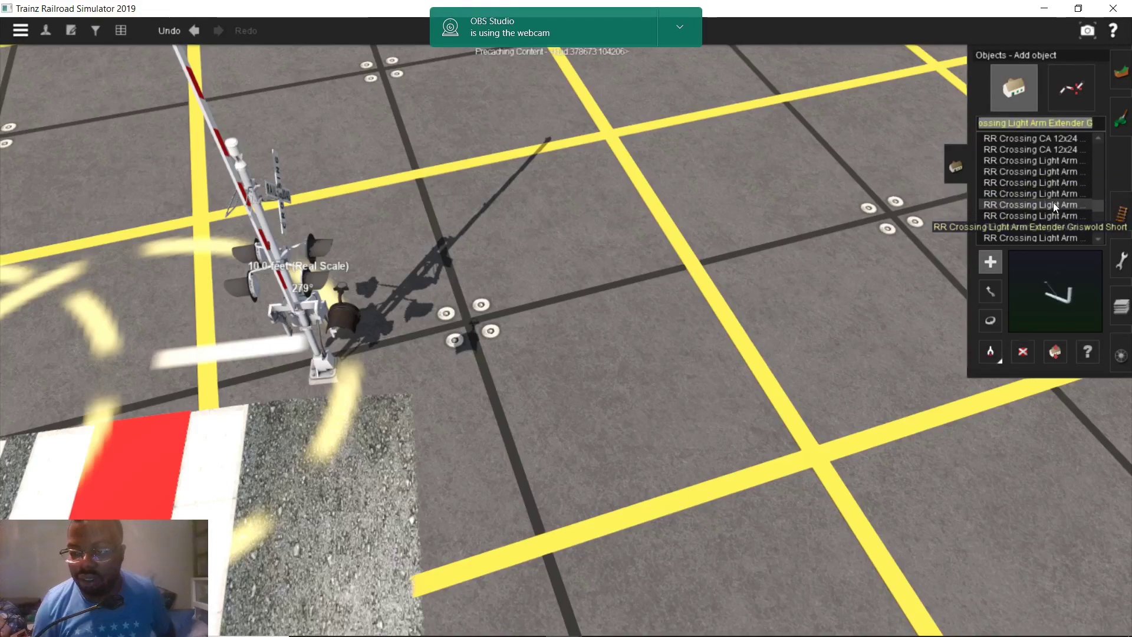
click(1045, 213)
click(1036, 226)
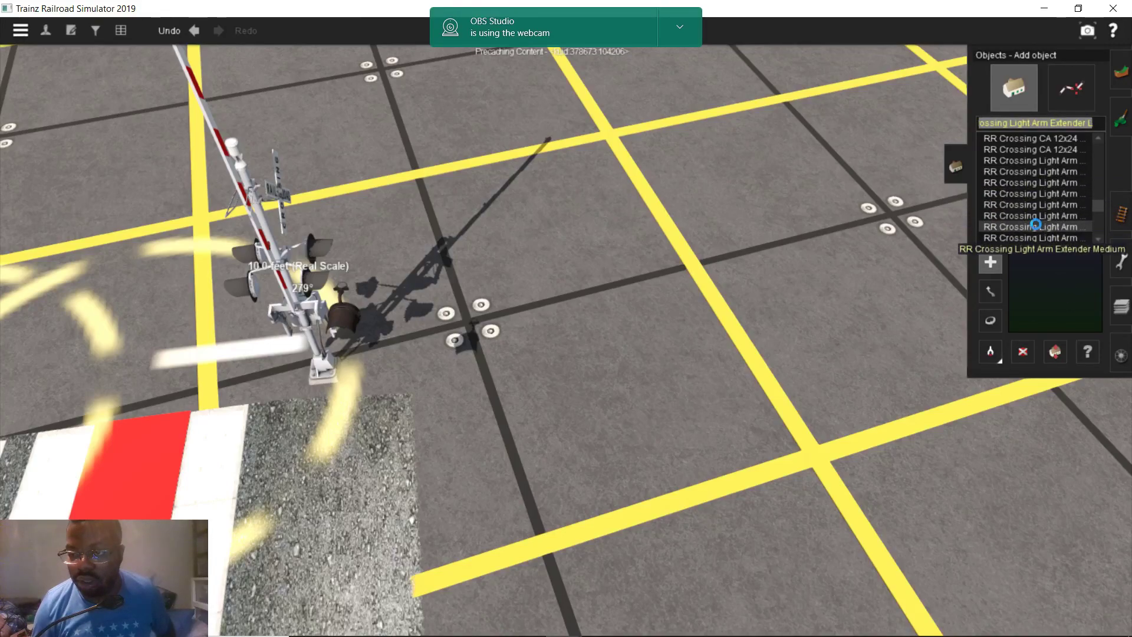
click(1028, 236)
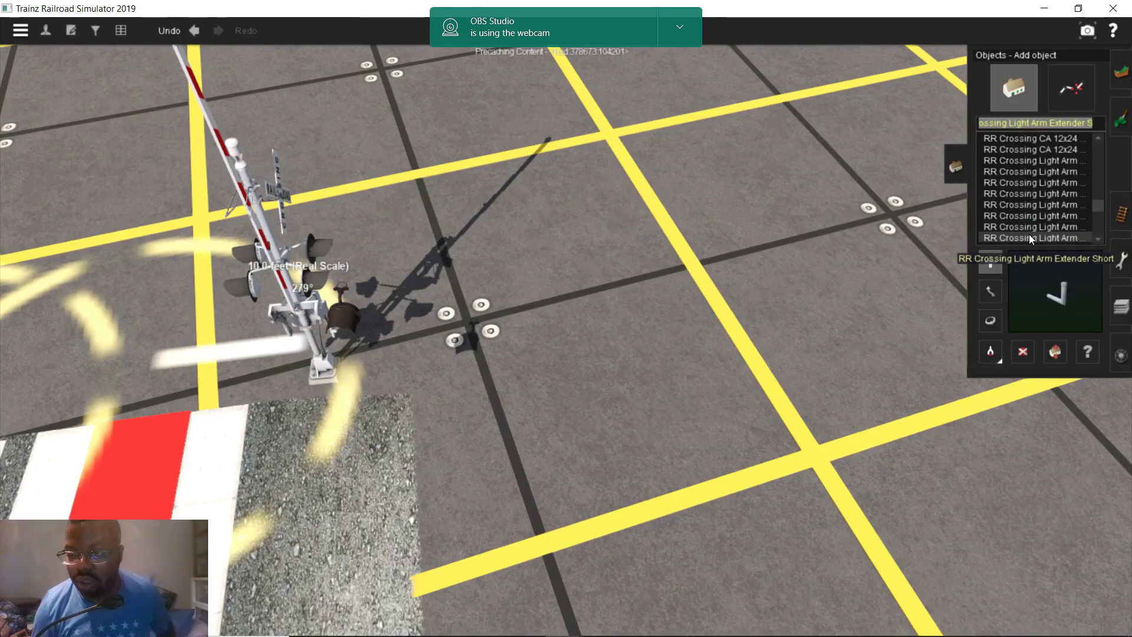
click(659, 364)
scroll(663, 354, up, 3)
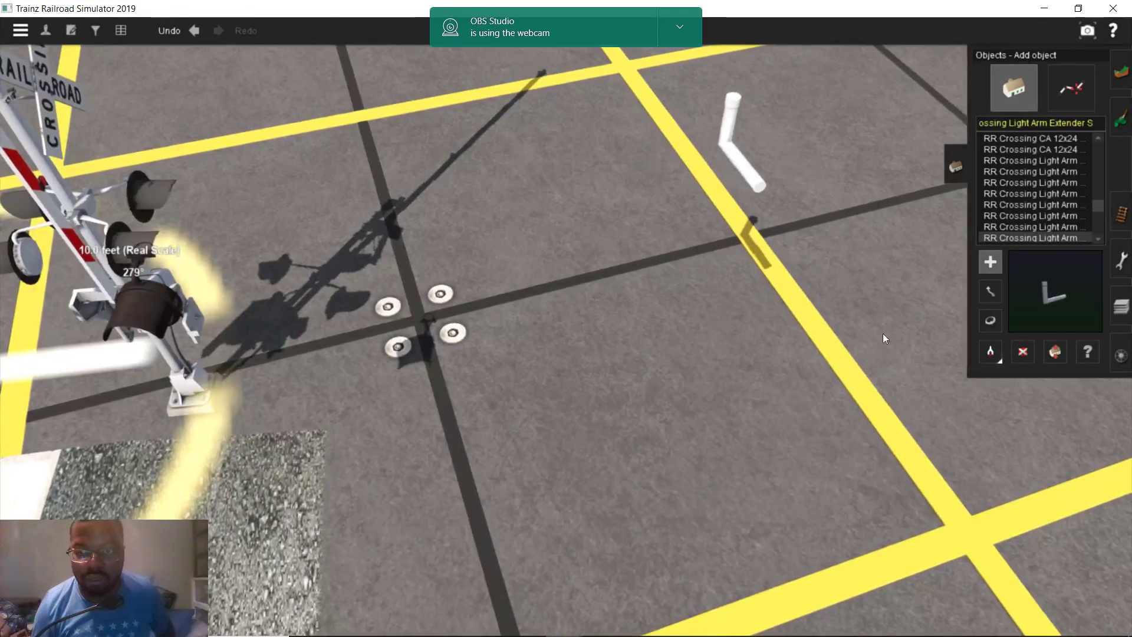
click(993, 322)
Turn the extender piece around and move it beside the crossing signal
drag(728, 140, 511, 199)
key(m)
right_drag(541, 345, 838, 441)
drag(925, 448, 561, 265)
right_drag(561, 265, 628, 295)
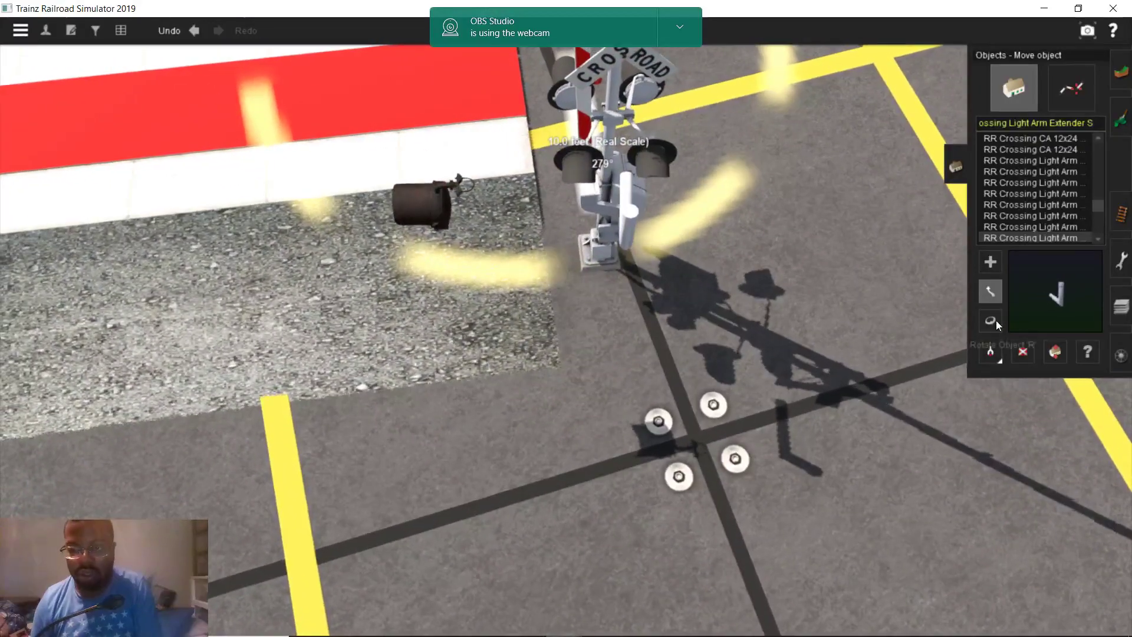
Turn the light-arm extender to about 258° and check it from several angles
click(990, 320)
drag(631, 220, 642, 223)
right_drag(643, 223, 890, 349)
click(990, 291)
right_drag(809, 405, 630, 306)
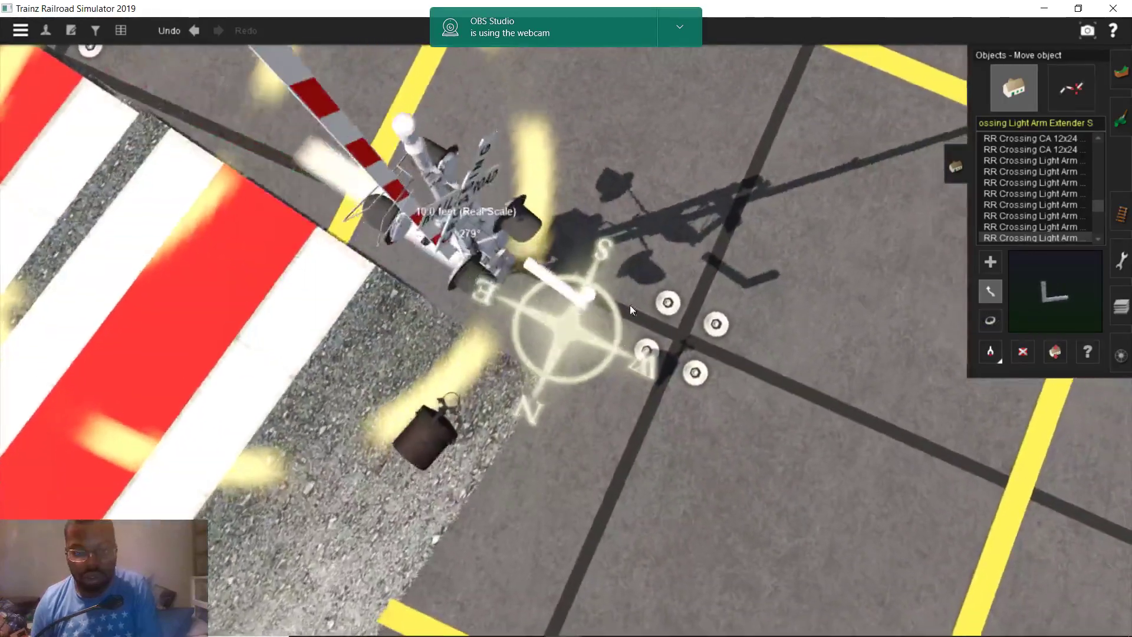
right_drag(567, 285, 514, 318)
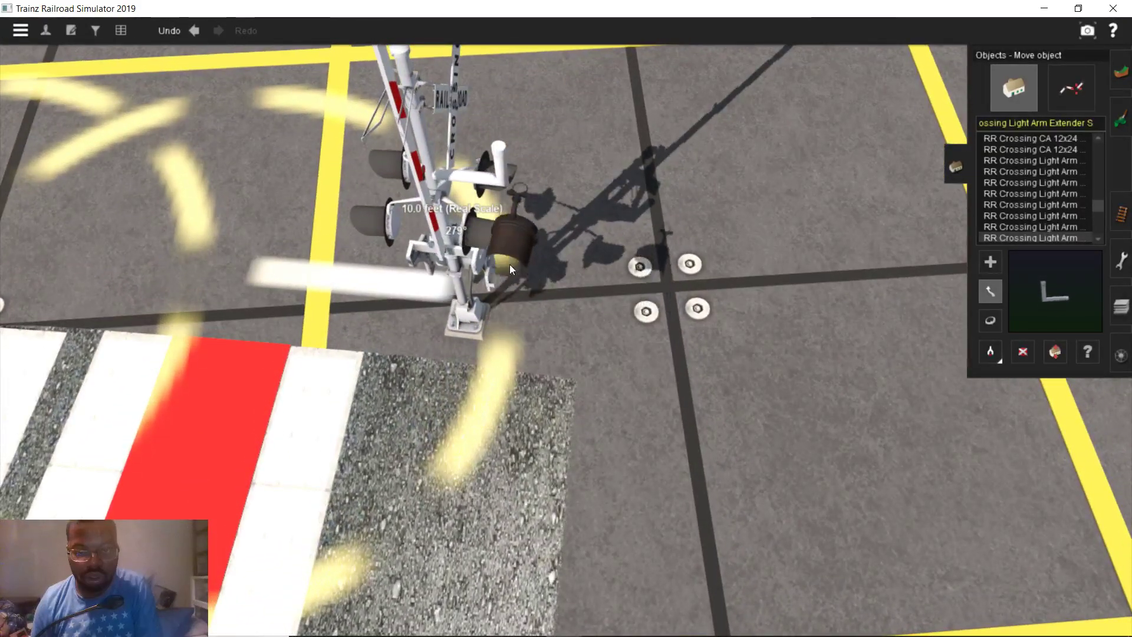
right_drag(496, 249, 678, 280)
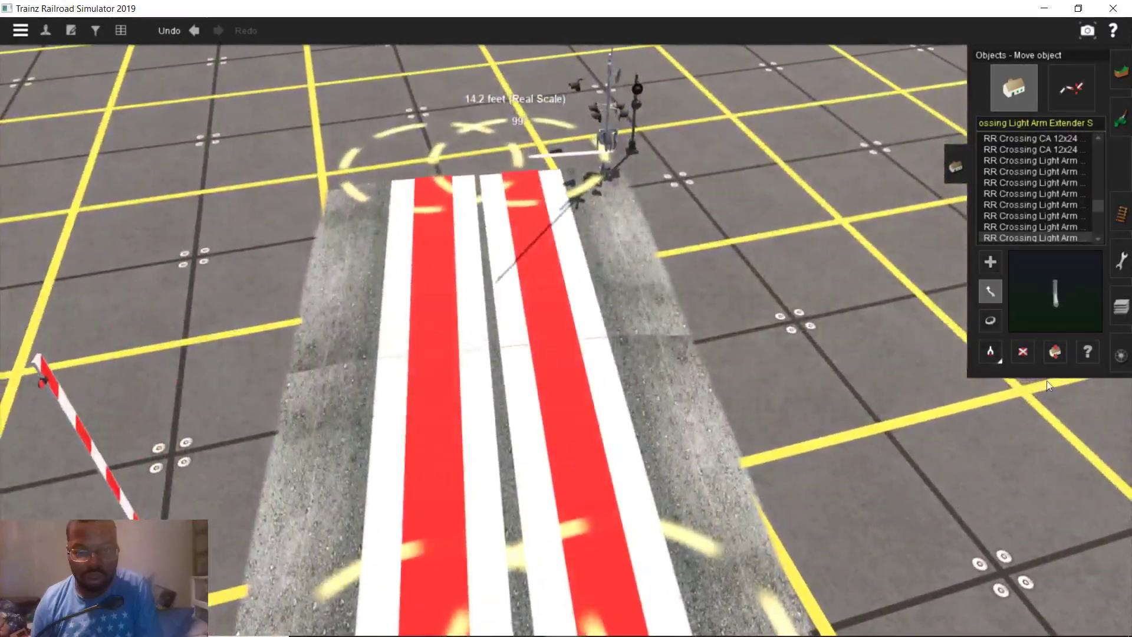
click(1023, 351)
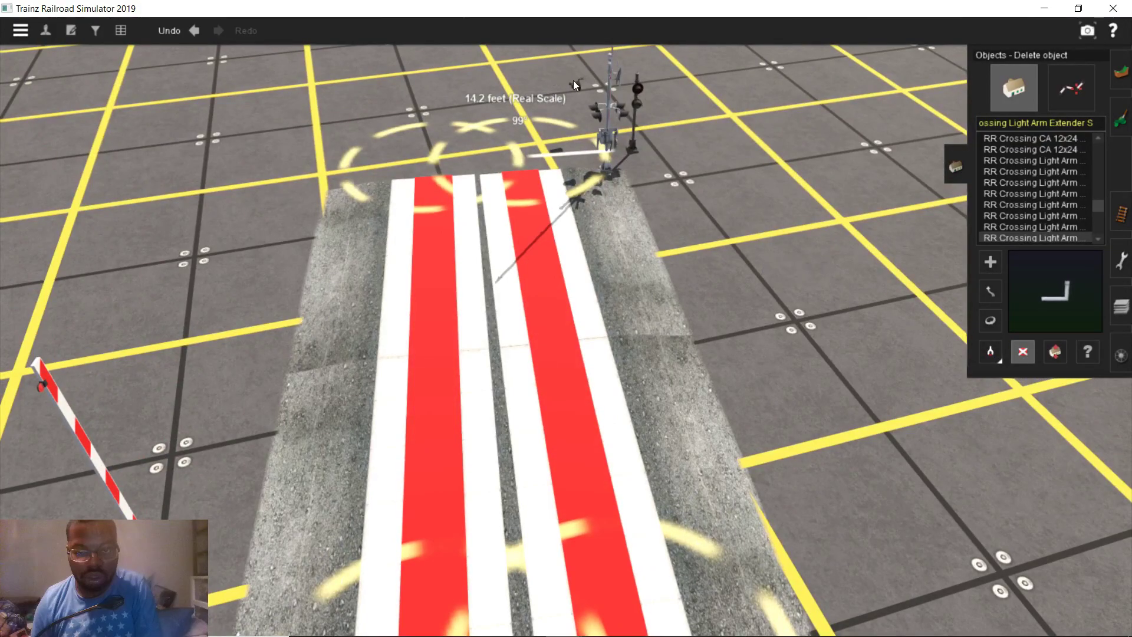
right_drag(707, 339, 642, 341)
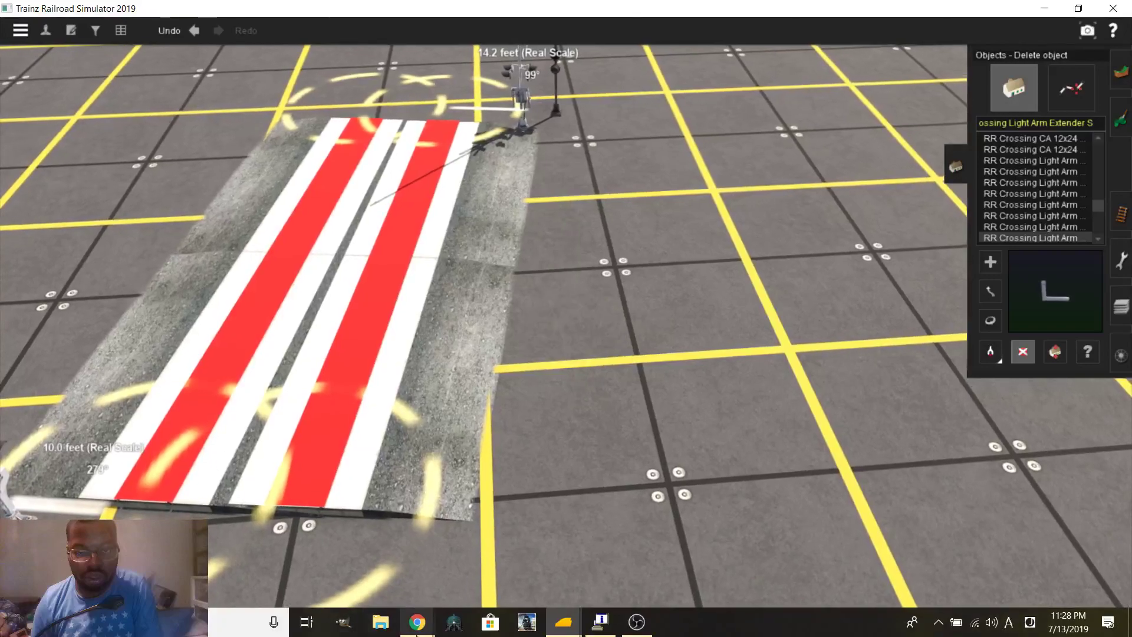
mouse_move(417, 632)
click(365, 557)
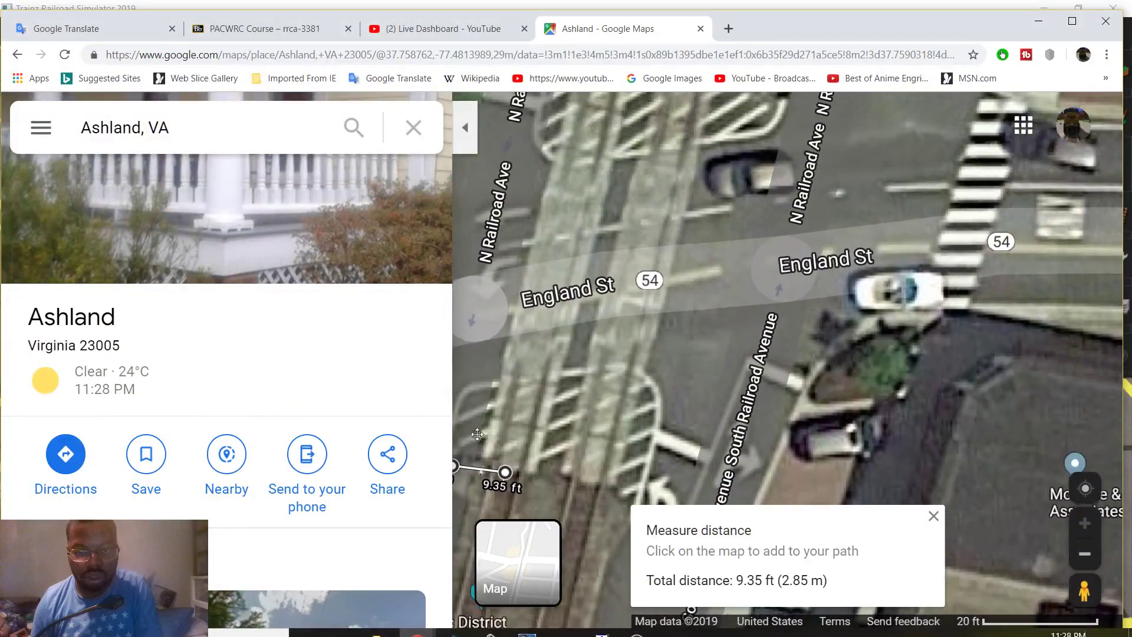
drag(631, 285, 564, 441)
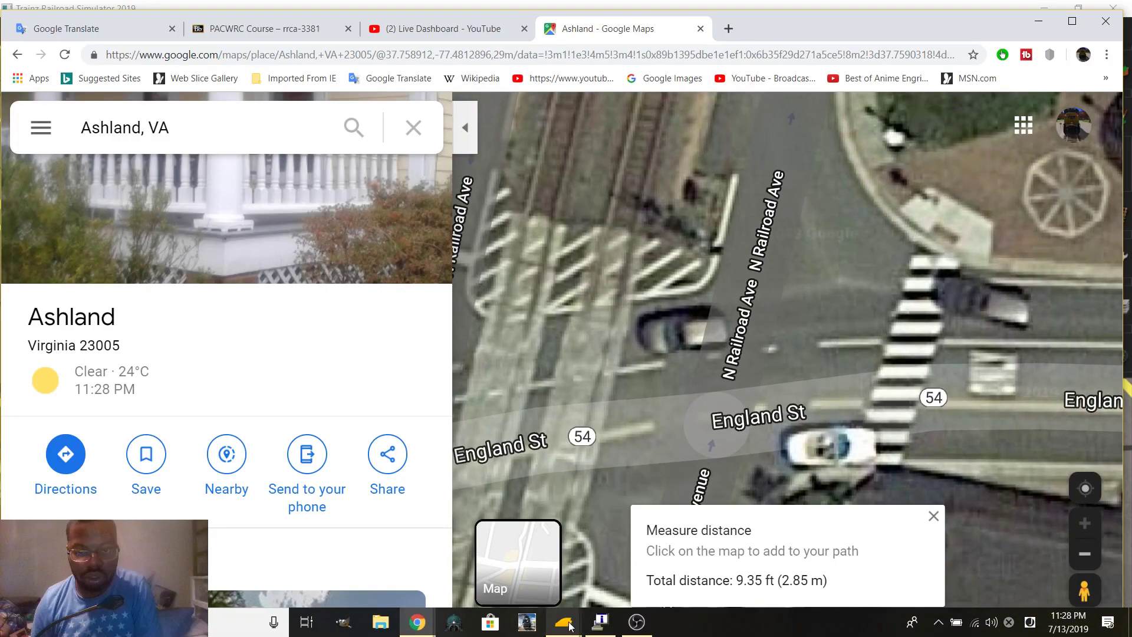
mouse_move(600, 622)
click(593, 588)
click(594, 588)
Lay the second light-arm extender horizontal, rotating it to about 88°
scroll(565, 234, down, 3)
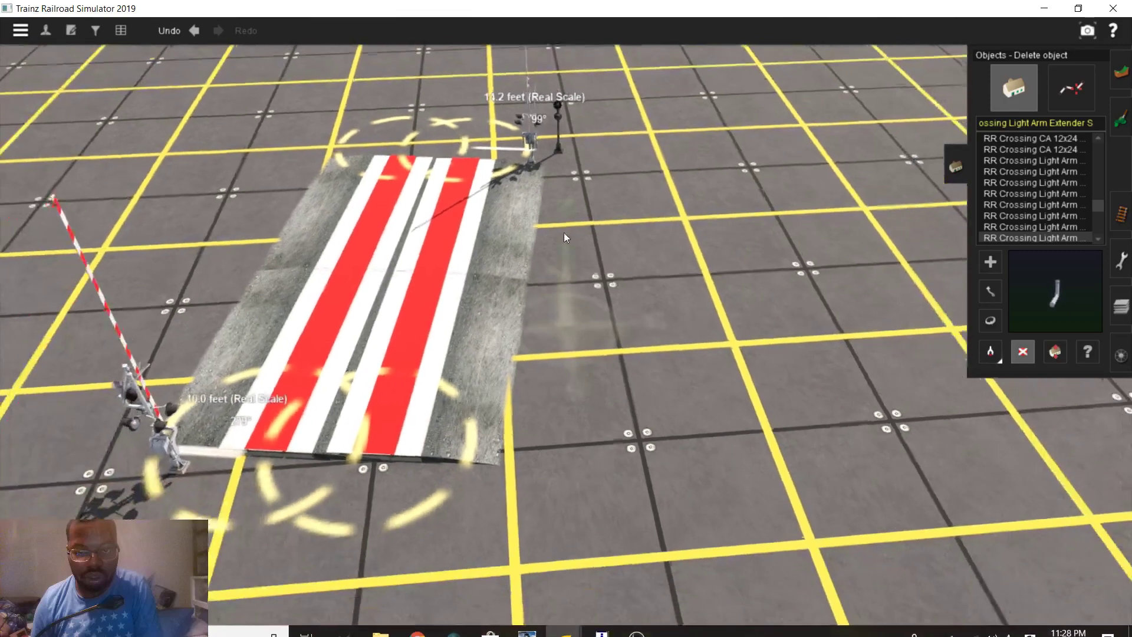
right_click(561, 235)
scroll(571, 295, up, 3)
drag(543, 313, 504, 366)
click(990, 262)
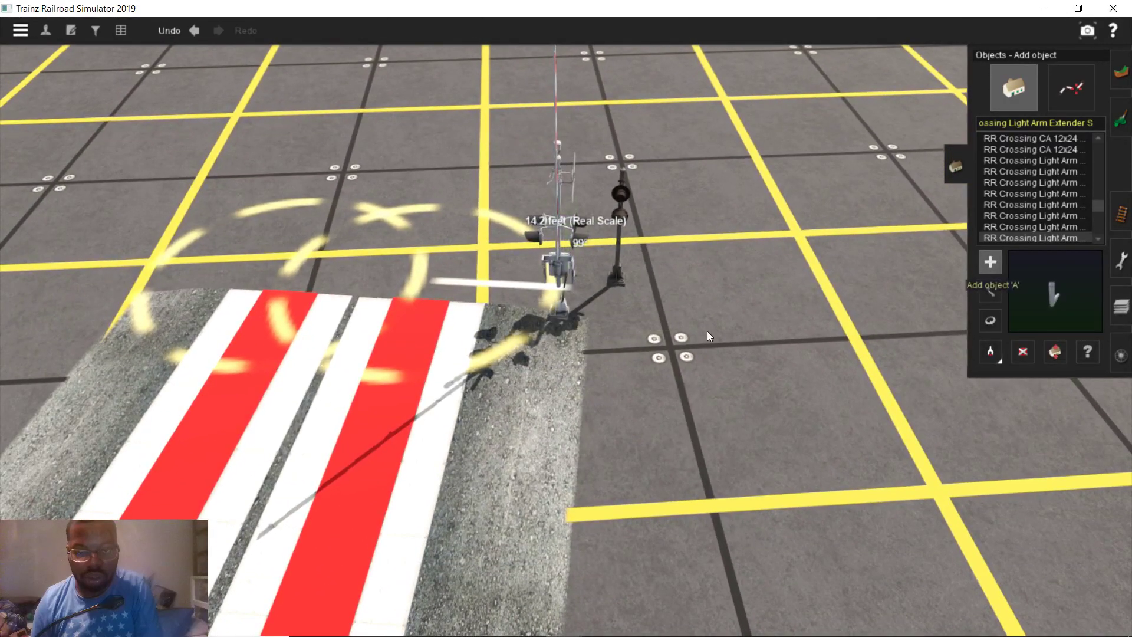
click(1024, 358)
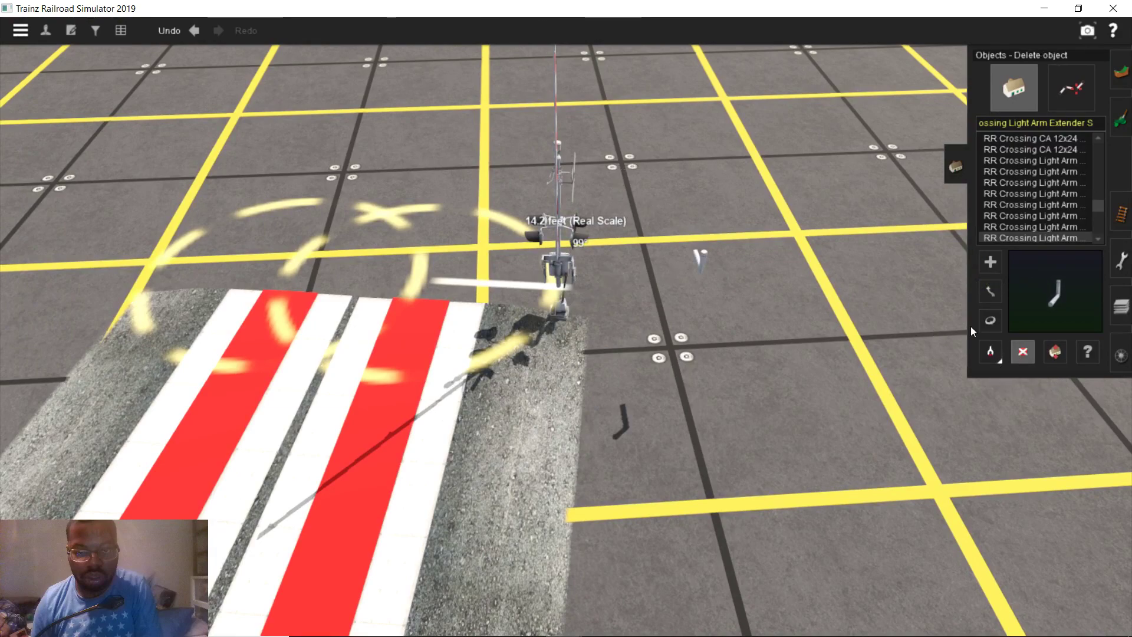
click(989, 320)
drag(663, 437, 593, 337)
right_drag(593, 337, 602, 247)
scroll(566, 330, up, 3)
right_click(518, 339)
right_click(589, 271)
drag(677, 420, 847, 399)
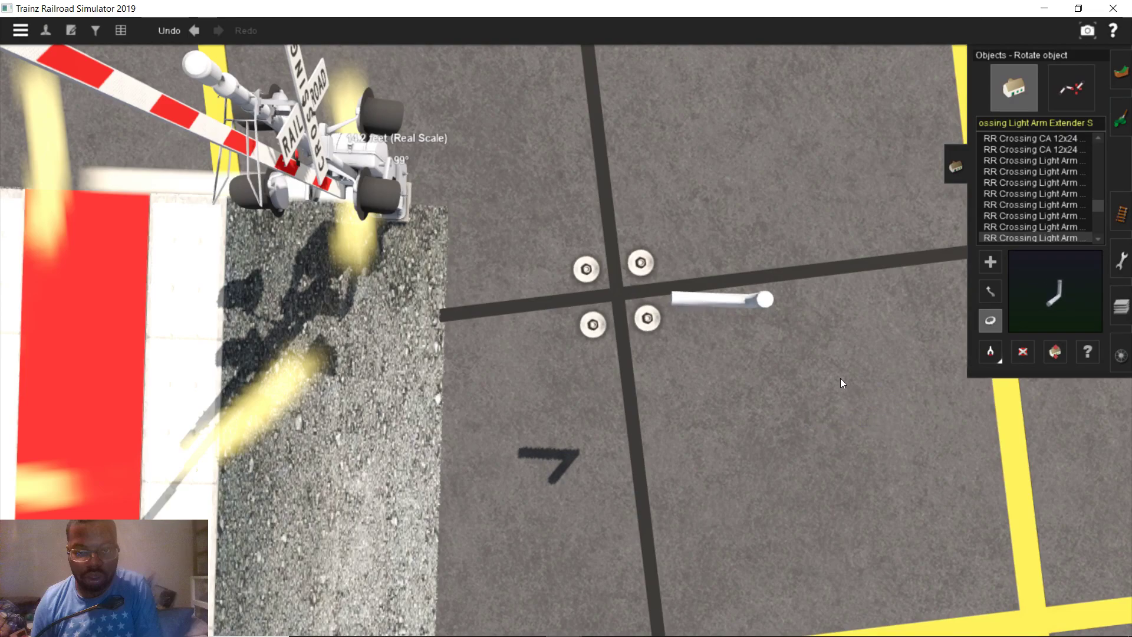
Slide the extender left next to the crossing signal's anchor bolts
key(m)
drag(751, 304, 642, 286)
right_drag(642, 287, 567, 406)
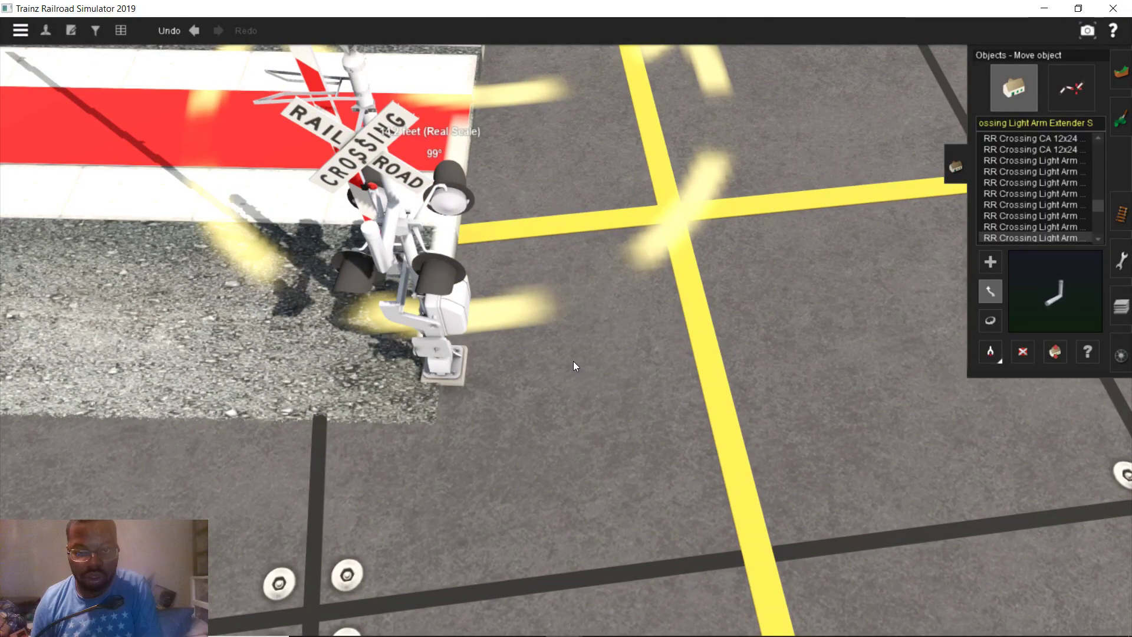
scroll(575, 362, down, 3)
right_drag(571, 374, 595, 242)
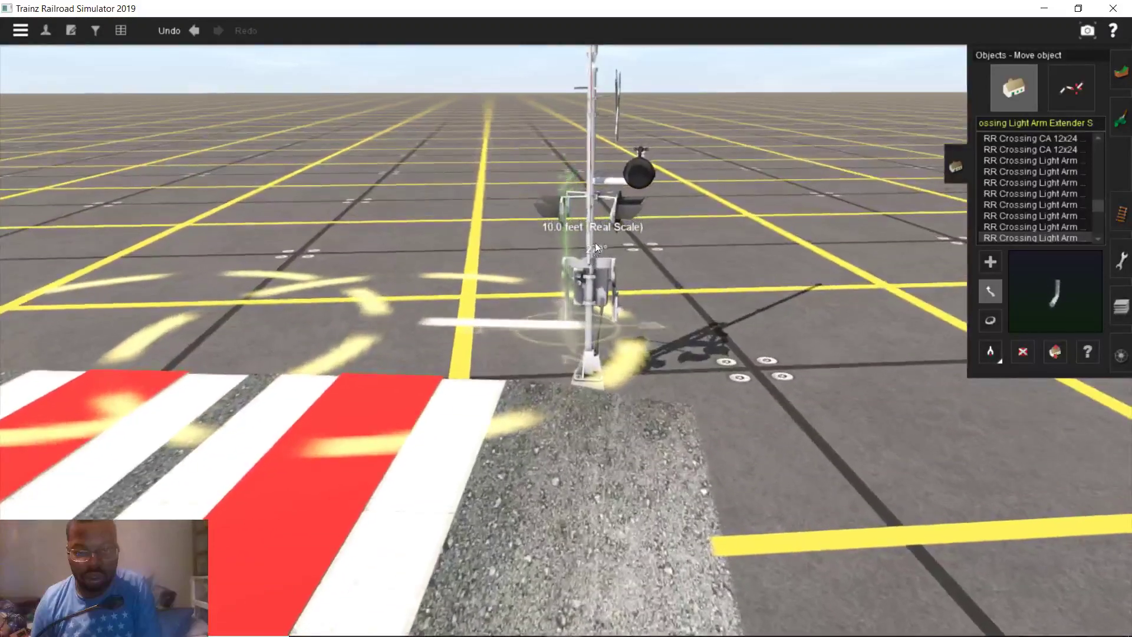
Copy the No Left Turn Flasher type and place a flasher lamp near the signal
key(g)
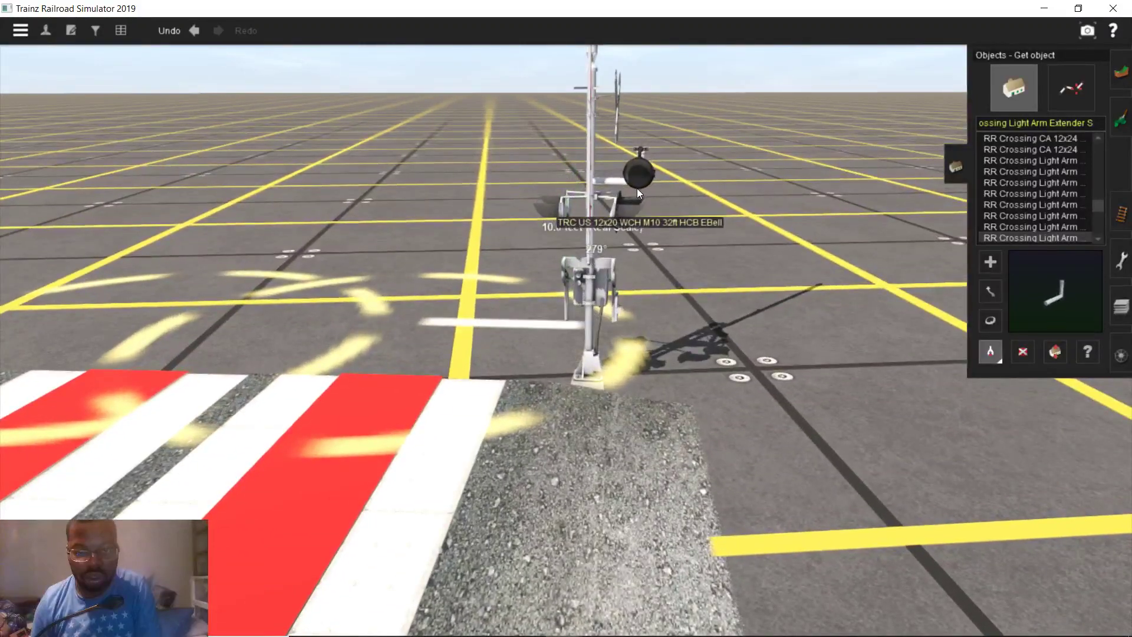
click(638, 178)
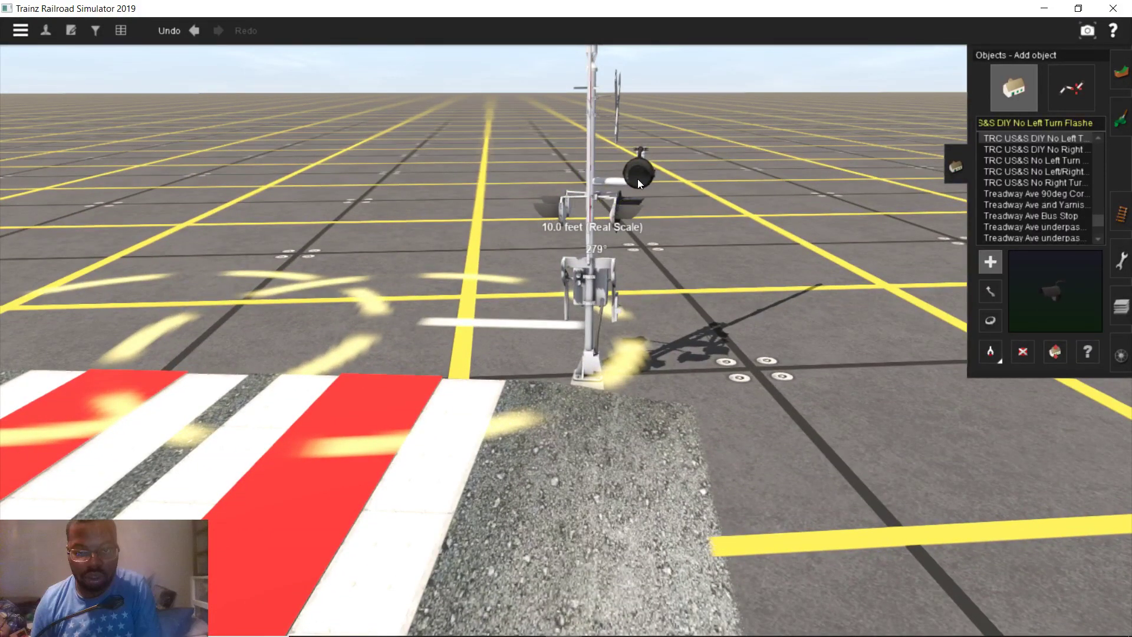
mouse_move(571, 310)
right_down()
mouse_move(465, 416)
mouse_move(465, 379)
mouse_move(370, 402)
mouse_move(598, 259)
mouse_move(575, 322)
mouse_move(633, 394)
right_up()
click(633, 393)
scroll(682, 338, up, 3)
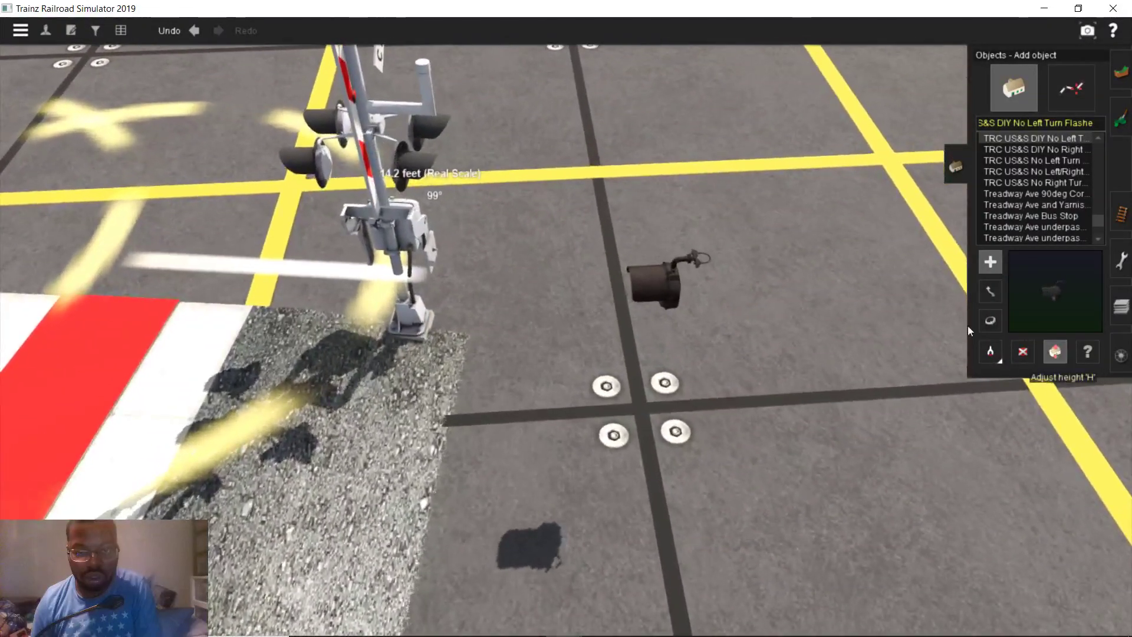
Raise the flasher lamp higher off the ground
click(1054, 351)
drag(677, 279, 676, 270)
mouse_move(643, 296)
right_down()
mouse_move(543, 420)
mouse_move(572, 356)
right_up()
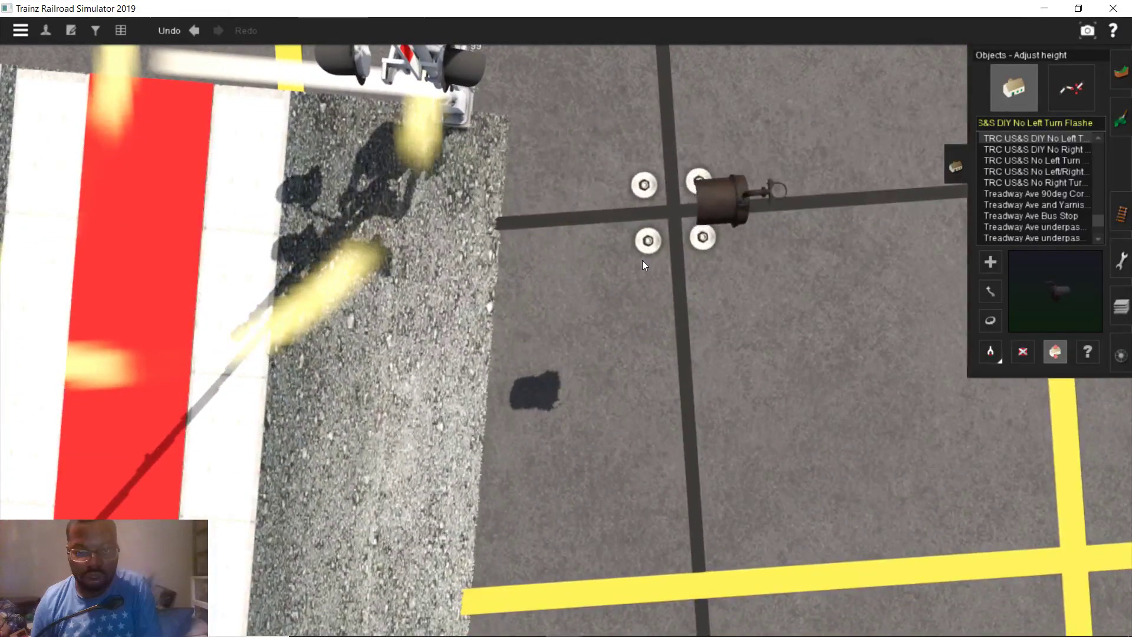
scroll(643, 260, up, 2)
right_drag(643, 253, 511, 322)
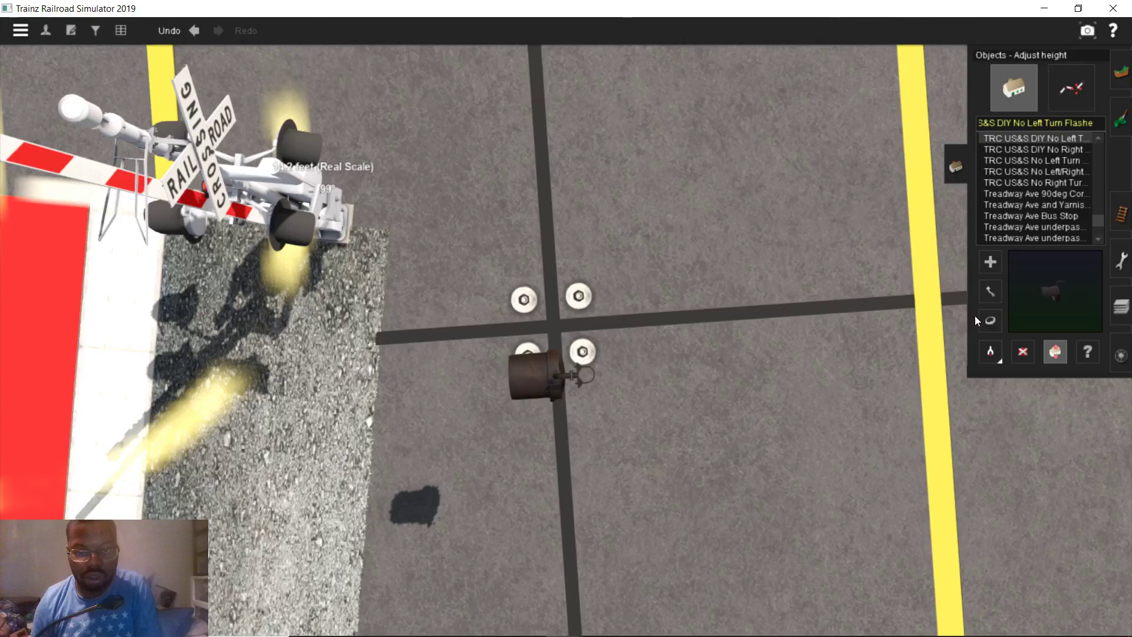
Turn the lamp to about 75° and move it beside the crossing signal
drag(529, 387, 709, 417)
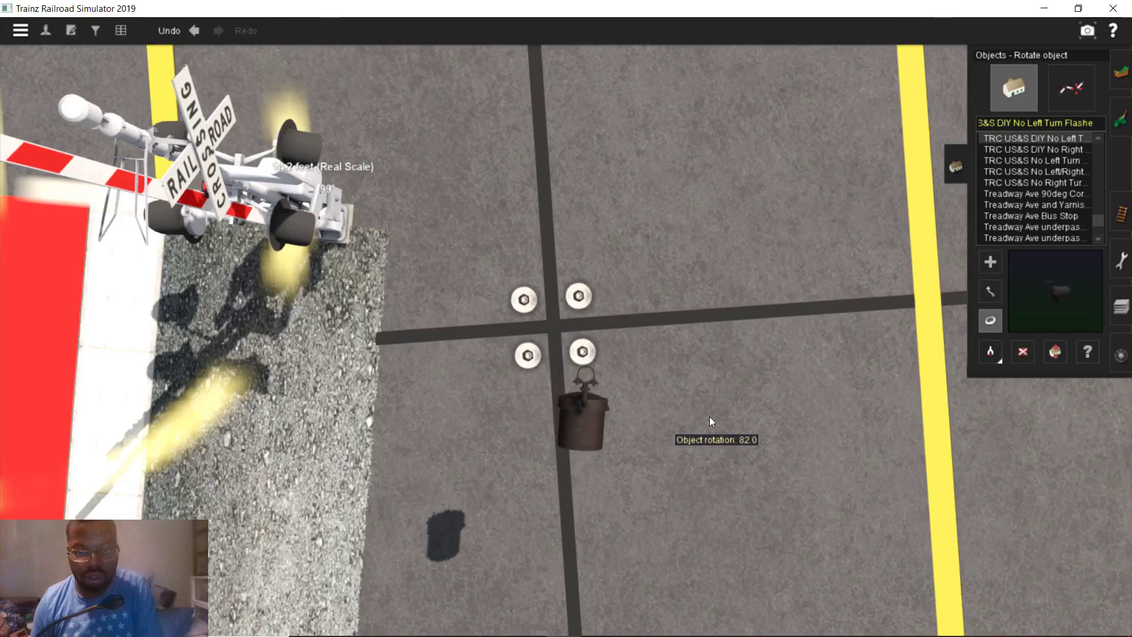
key(m)
drag(528, 383, 488, 292)
right_drag(459, 270, 522, 277)
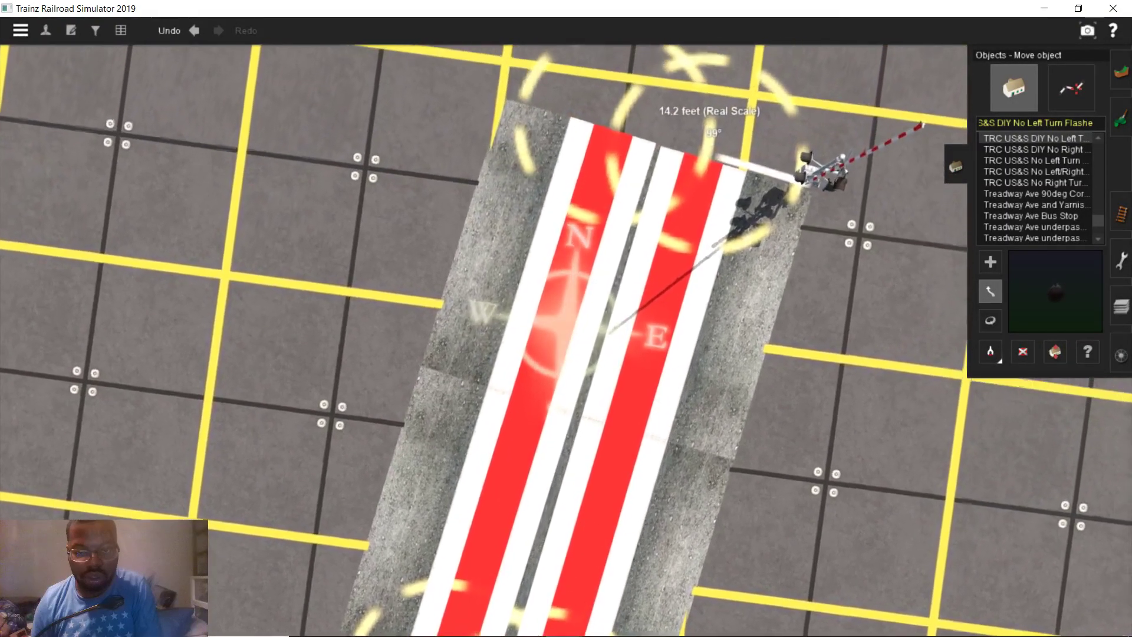
mouse_move(436, 617)
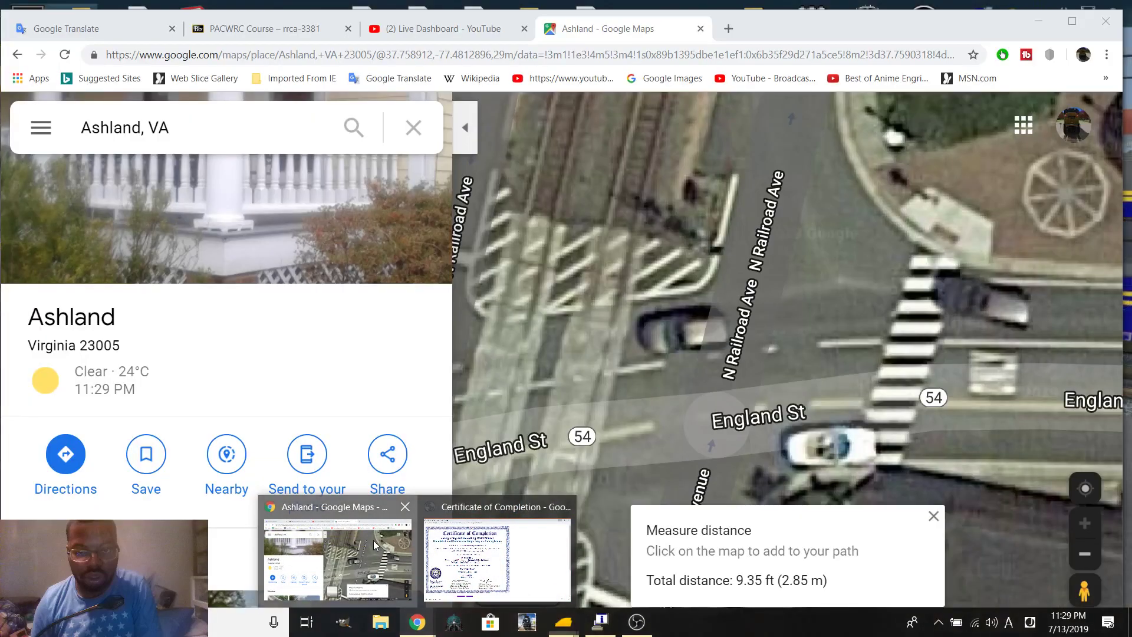
On the Ashland satellite map, clear the old 9.35 ft measurement
click(374, 540)
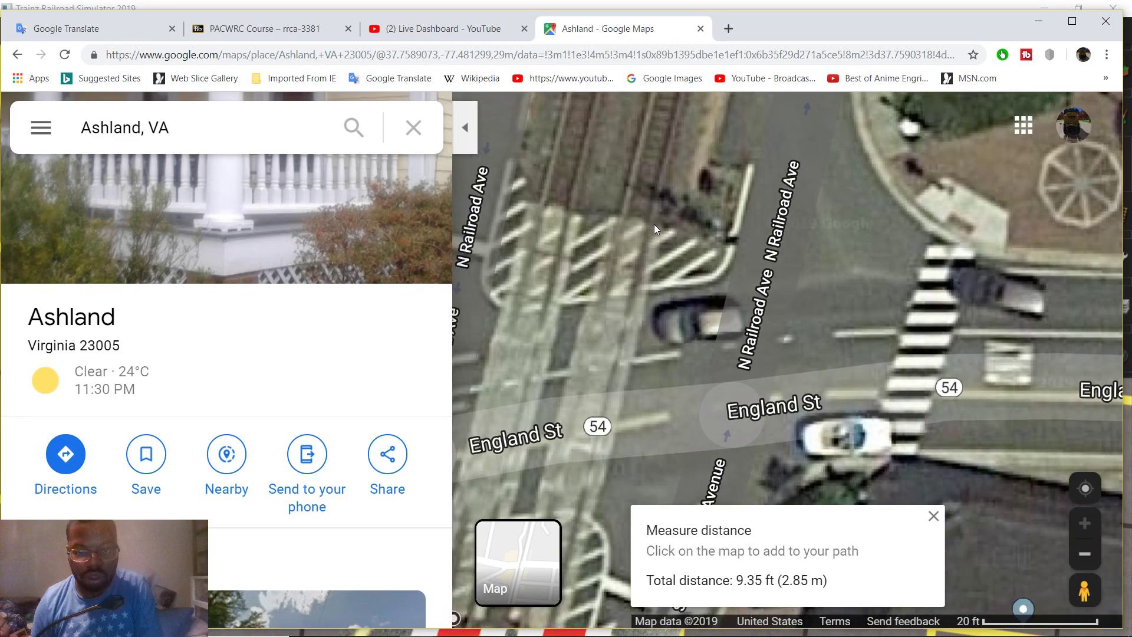
right_click(653, 224)
drag(671, 533, 801, 534)
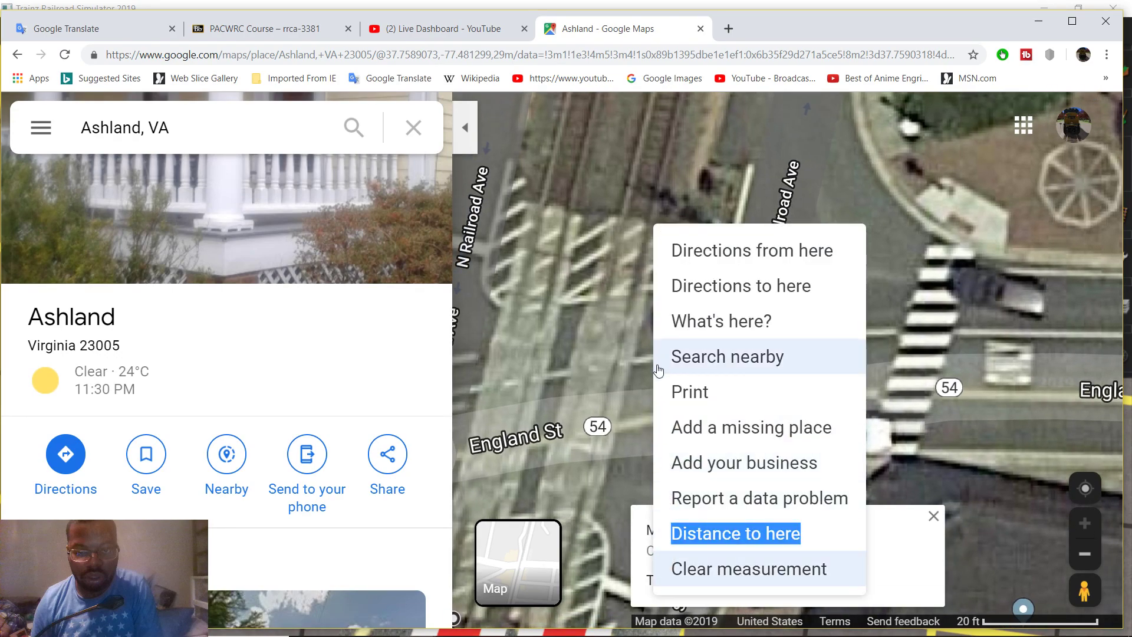
click(700, 580)
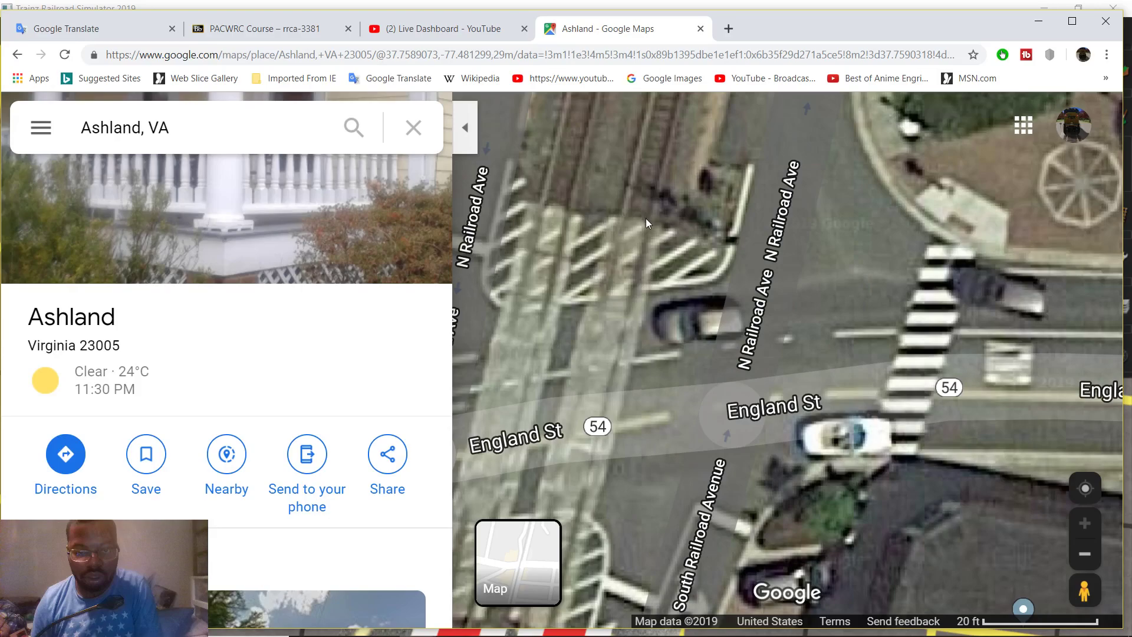
Measure 12.90 ft across the England St crossing tracks, then return to Trainz
right_click(650, 227)
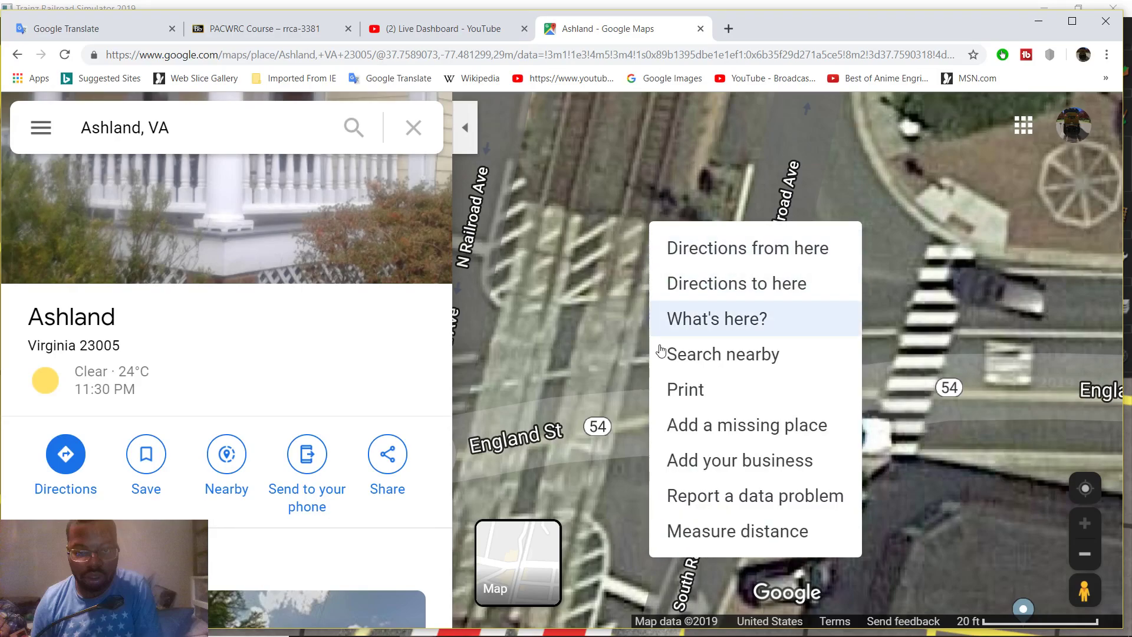
click(668, 531)
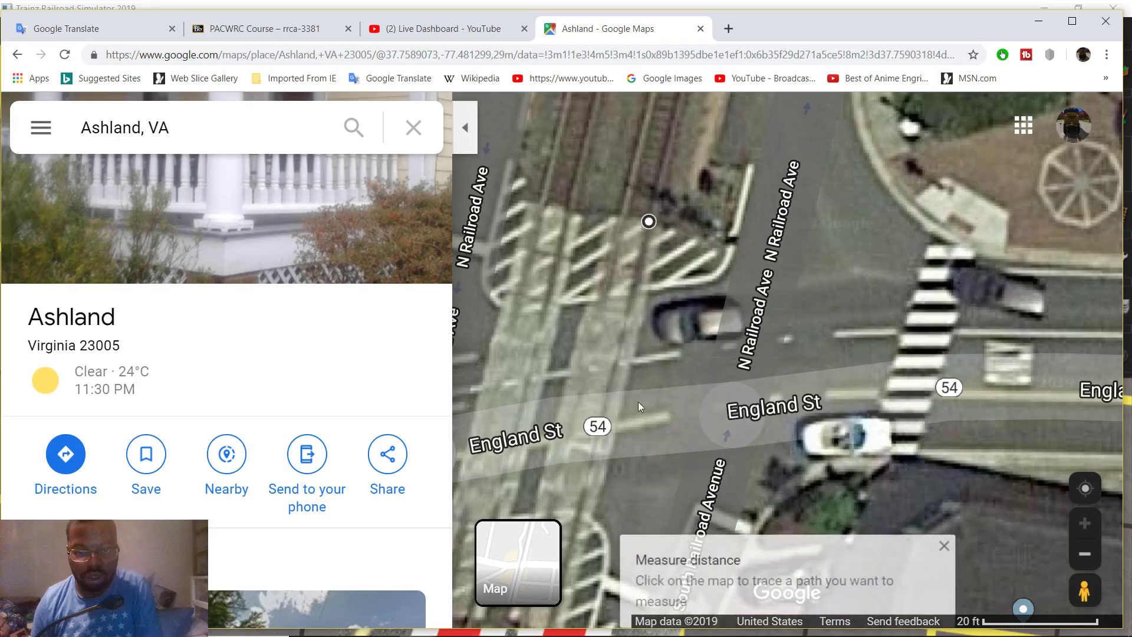
click(632, 294)
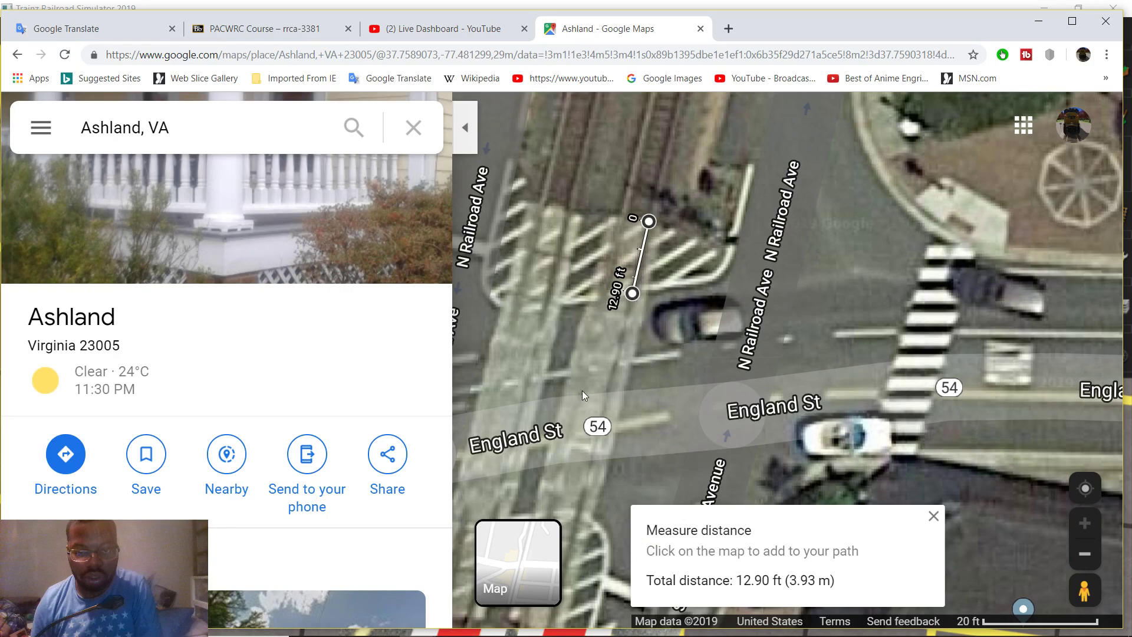
mouse_move(592, 630)
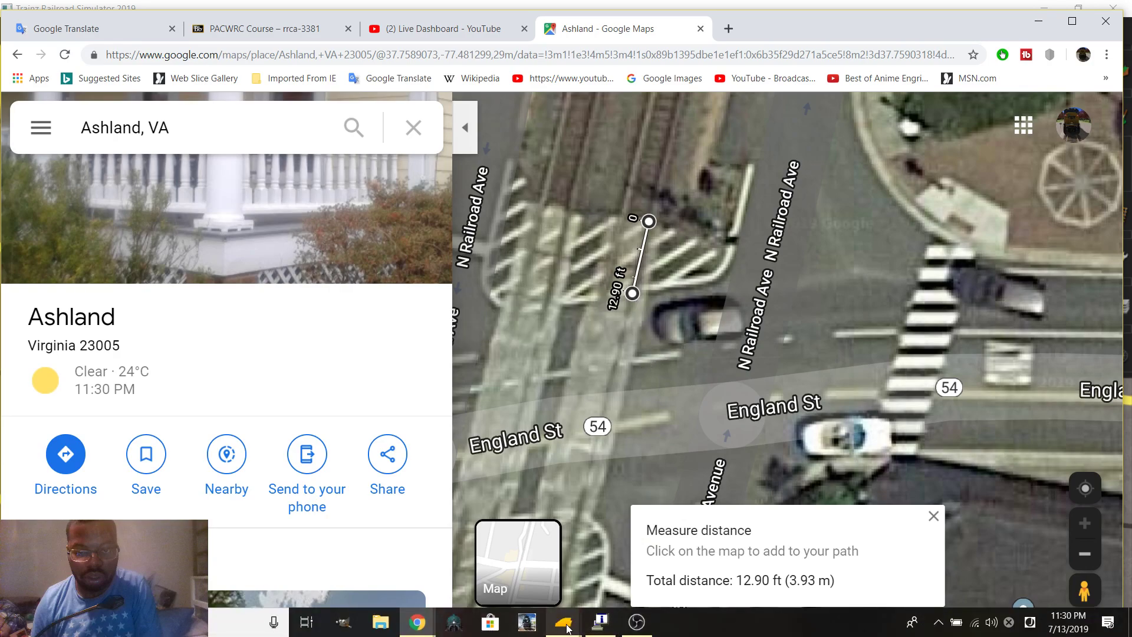
click(646, 557)
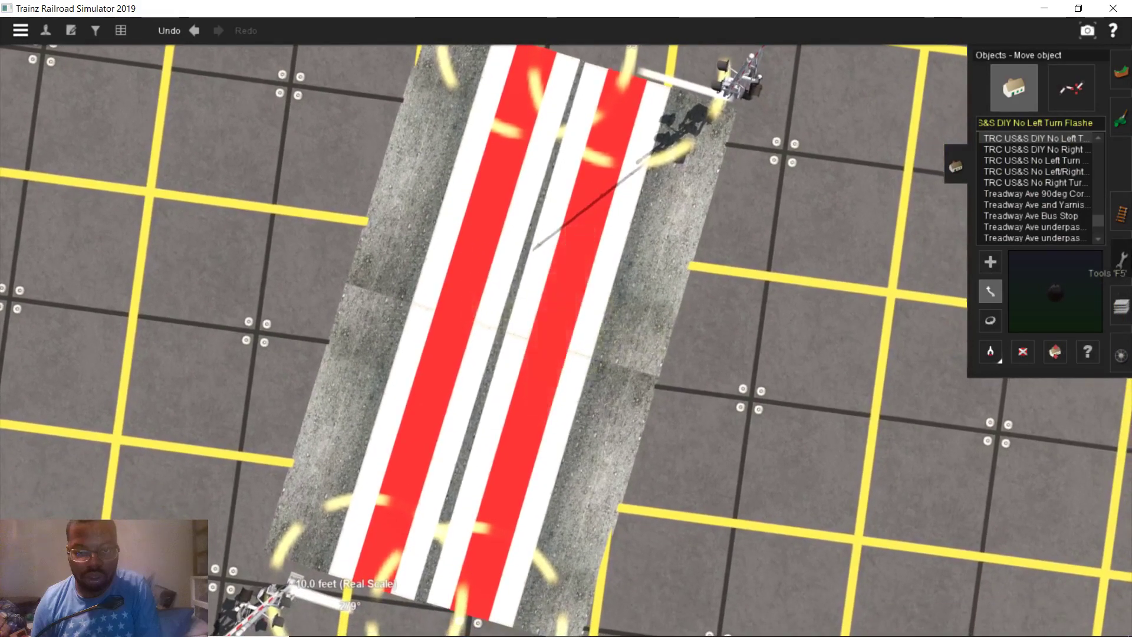
Delete the 14.2 ft ruler and lay a 12.9 ft ruler across the striped crossing pad
click(1121, 259)
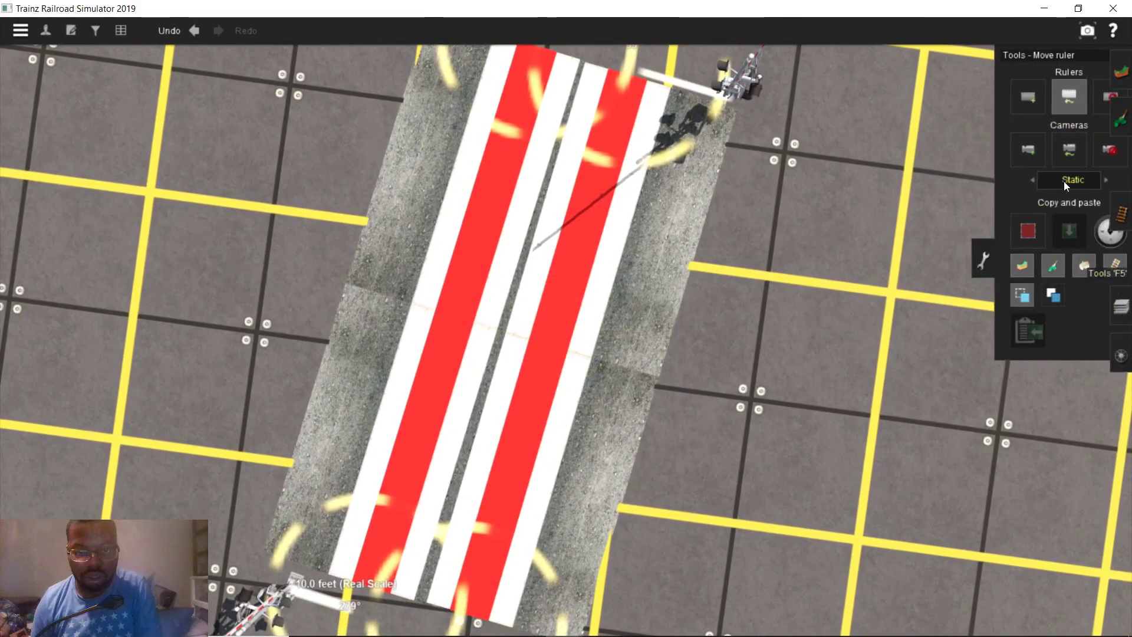
click(999, 97)
key(Right)
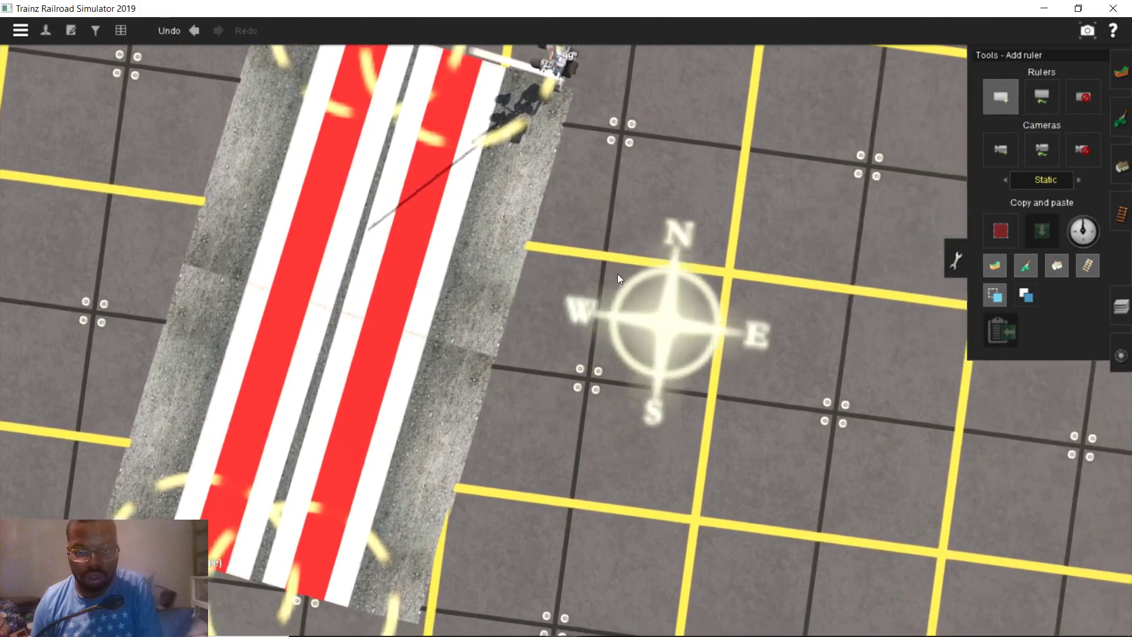
scroll(494, 282, up, 6)
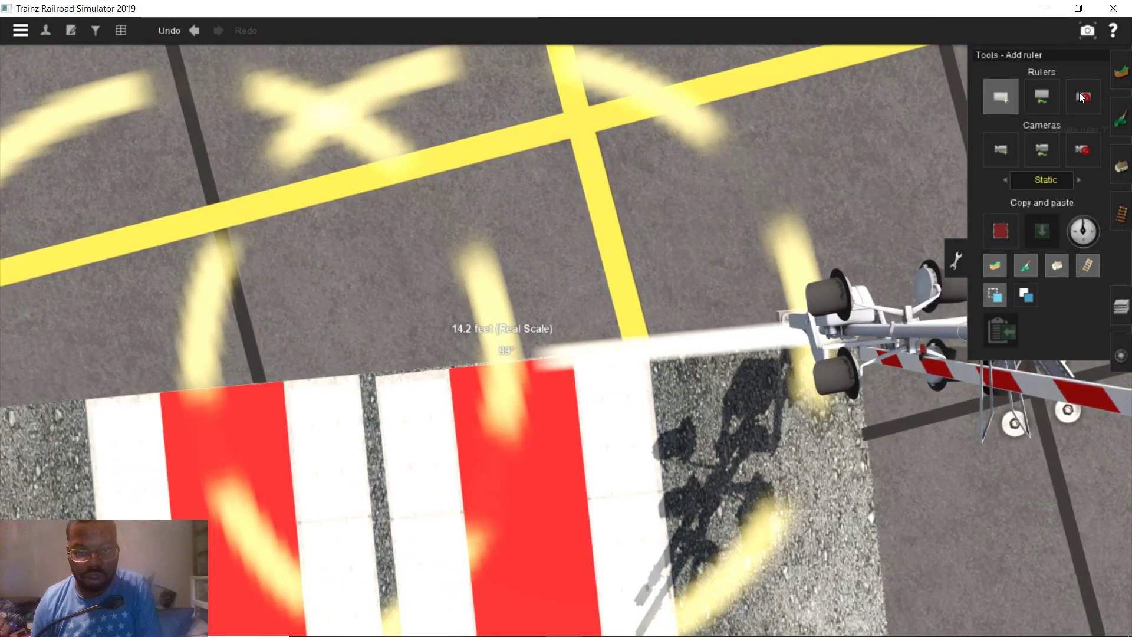
click(1081, 98)
click(569, 370)
click(999, 97)
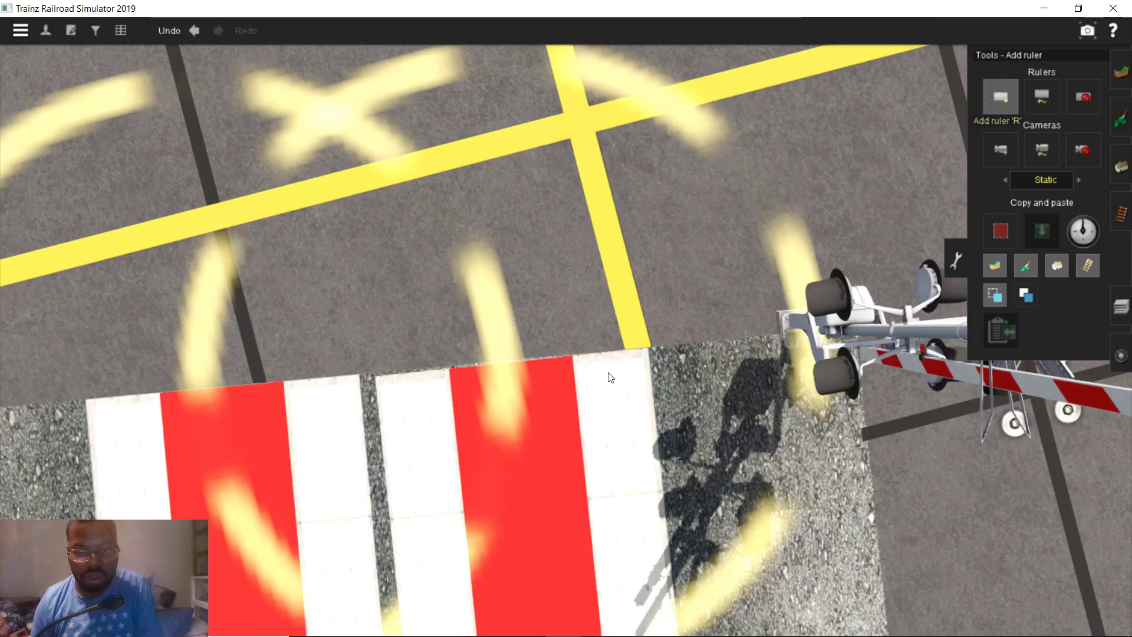
mouse_move(571, 353)
mouse_down()
mouse_move(594, 414)
mouse_move(536, 416)
mouse_move(536, 390)
mouse_up()
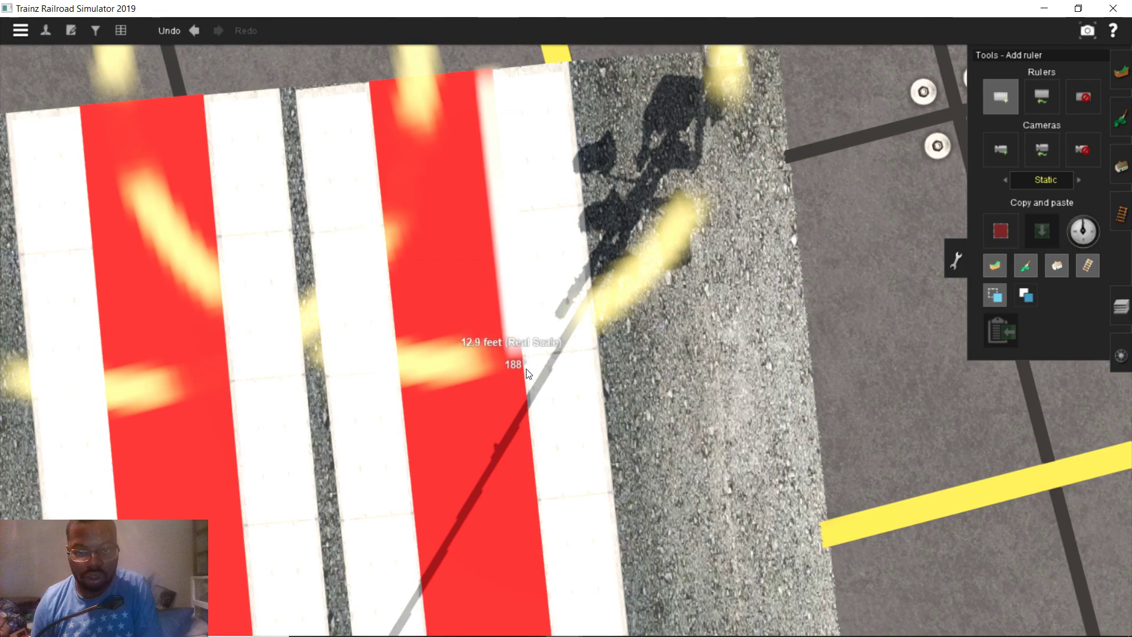
scroll(526, 373, down, 4)
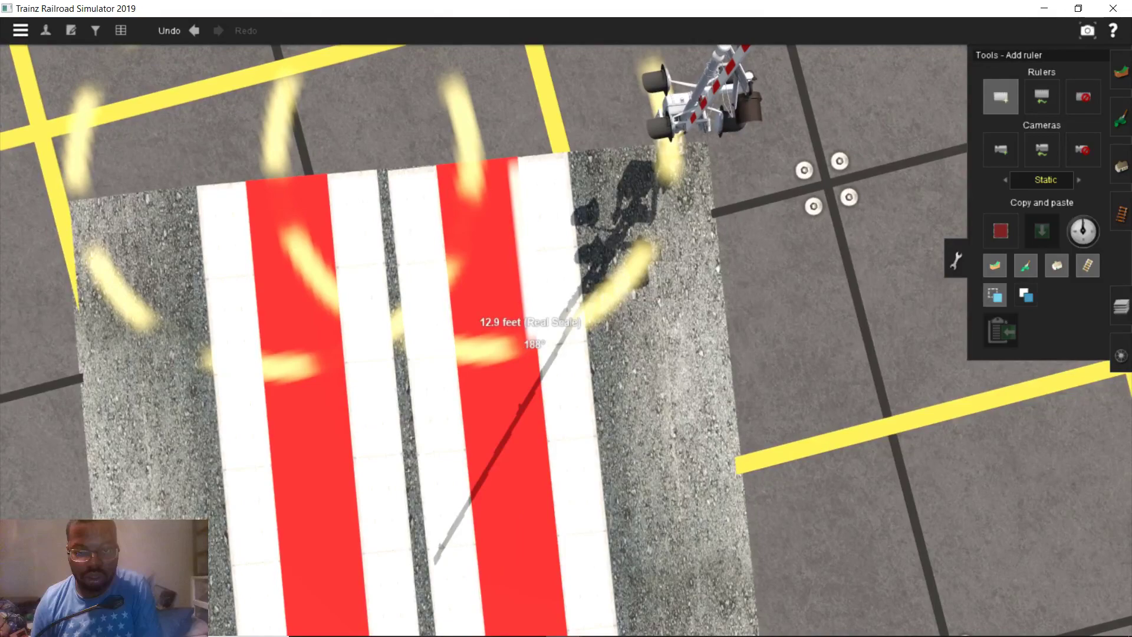
Replace the Google Maps measurement with a 19.61 ft one across the striped road markings
mouse_move(420, 620)
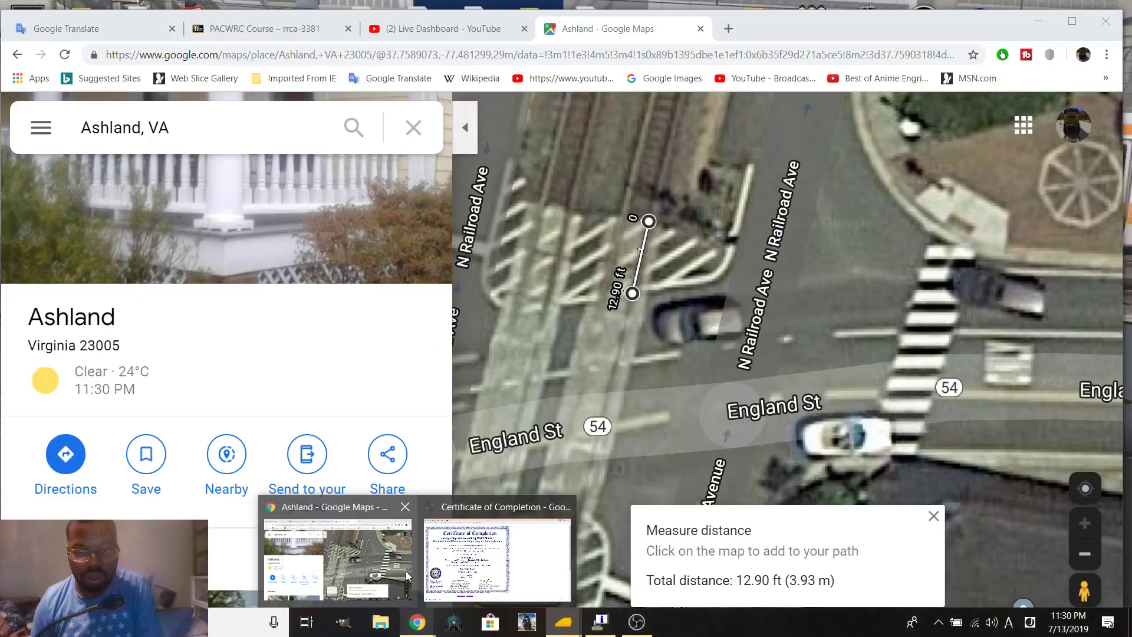
click(405, 571)
drag(571, 321, 639, 385)
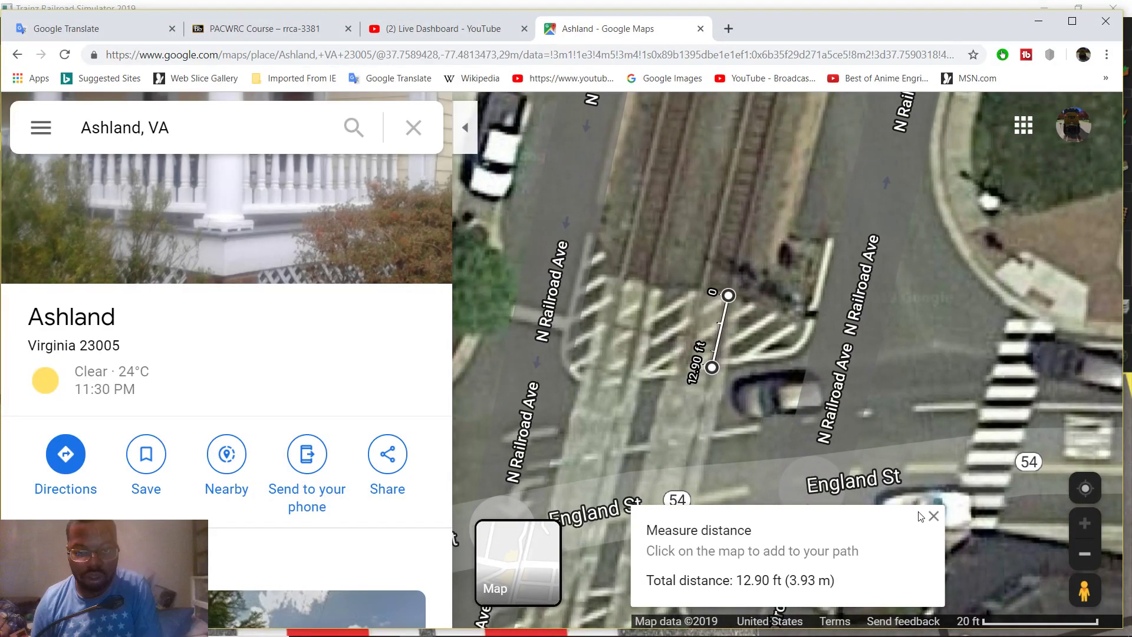
click(933, 516)
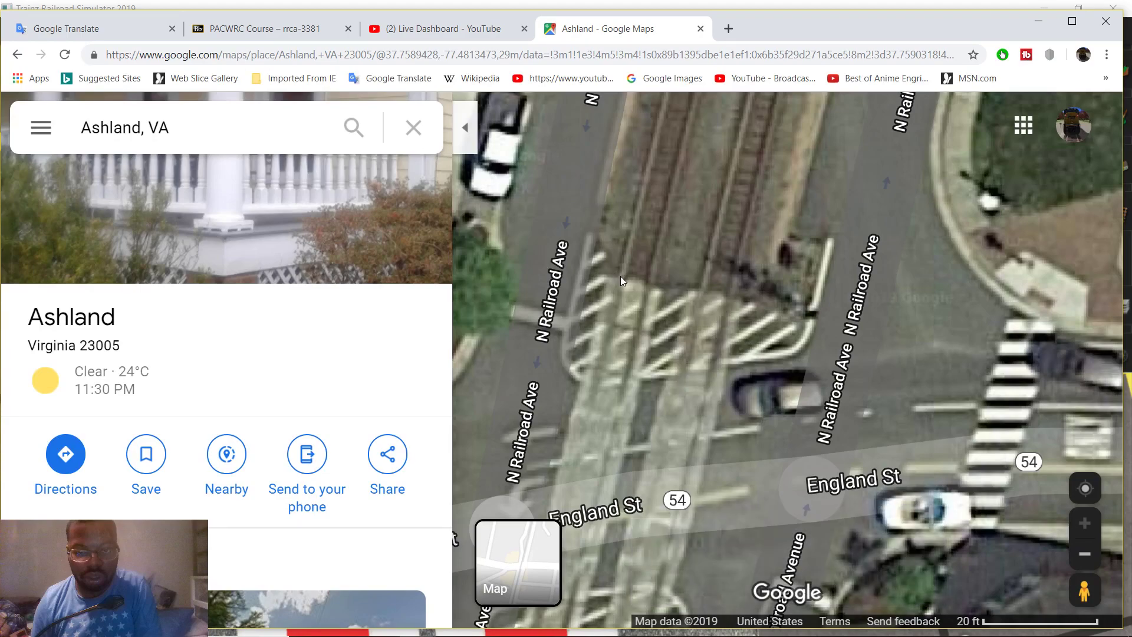
right_click(620, 276)
click(750, 584)
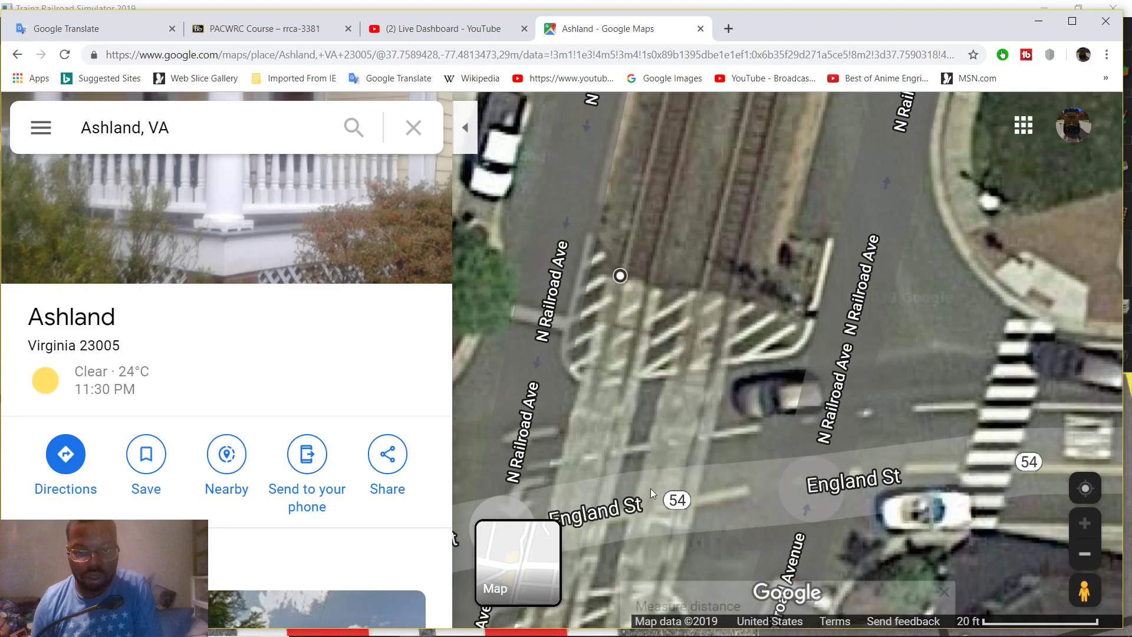
click(592, 384)
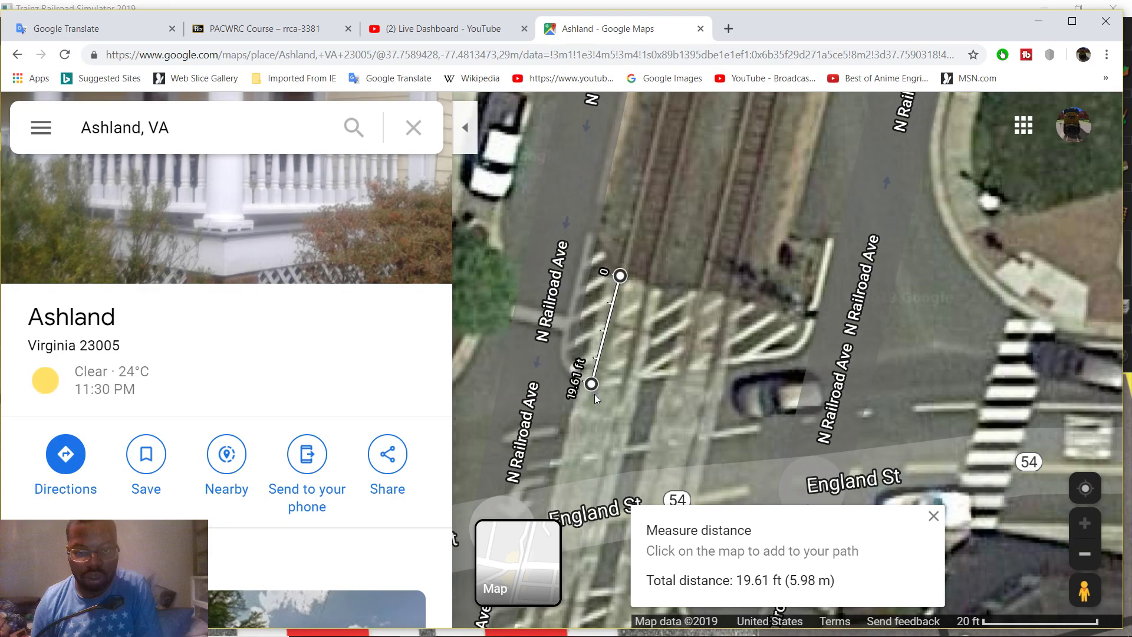
mouse_move(627, 625)
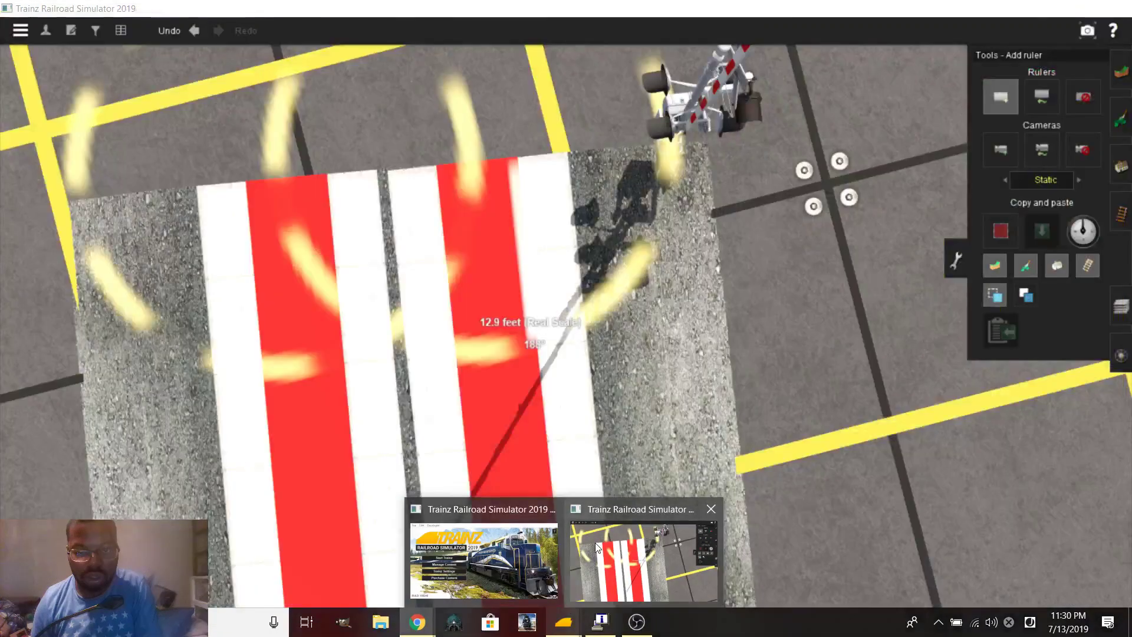
click(653, 557)
Lay a second 19.6 ft ruler beside the crossing pad and open the Add spline tool
right_drag(573, 383, 554, 354)
drag(559, 352, 592, 430)
scroll(568, 442, up, 3)
scroll(620, 397, down, 5)
click(1121, 168)
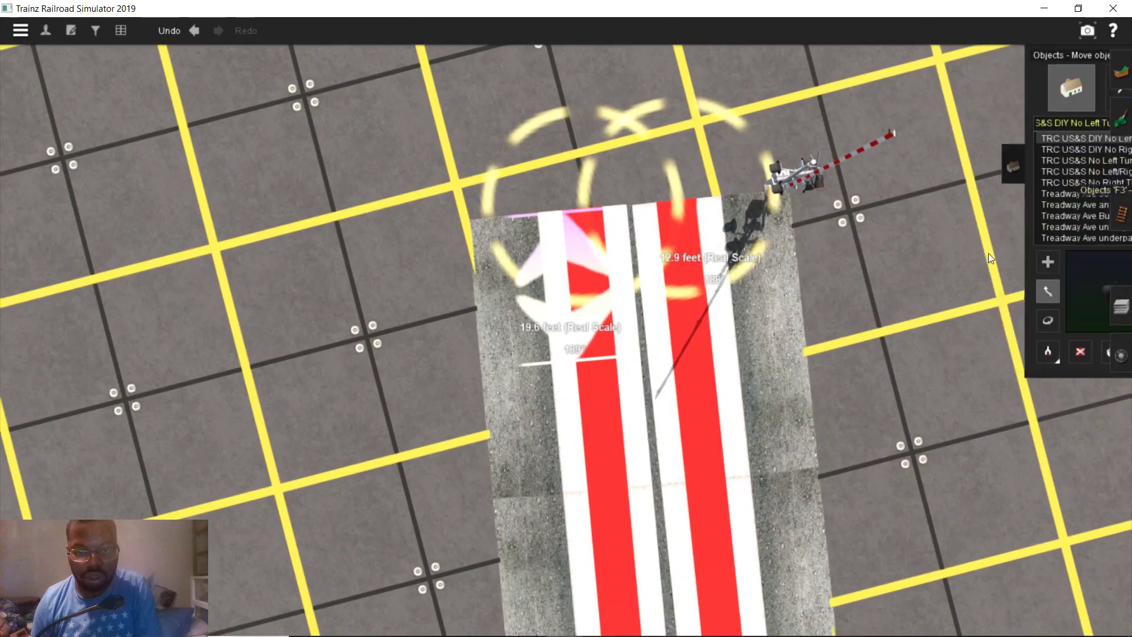
click(1059, 96)
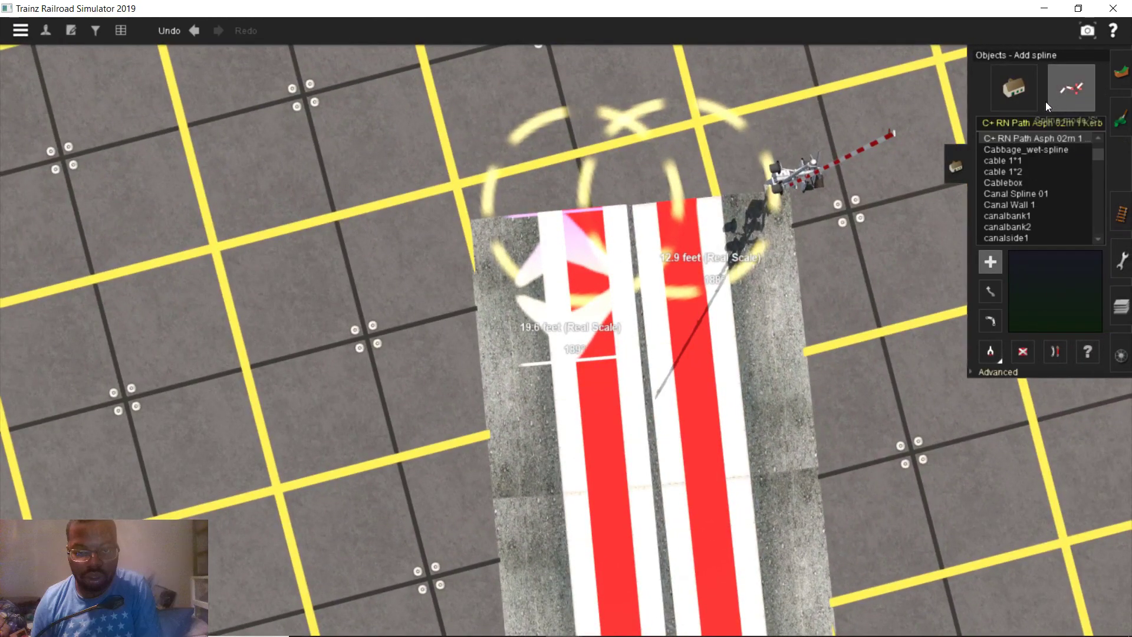
Filter the spline list to 'aashto', lay a test road near the crossing, then delete it
click(1015, 123)
text(aa)
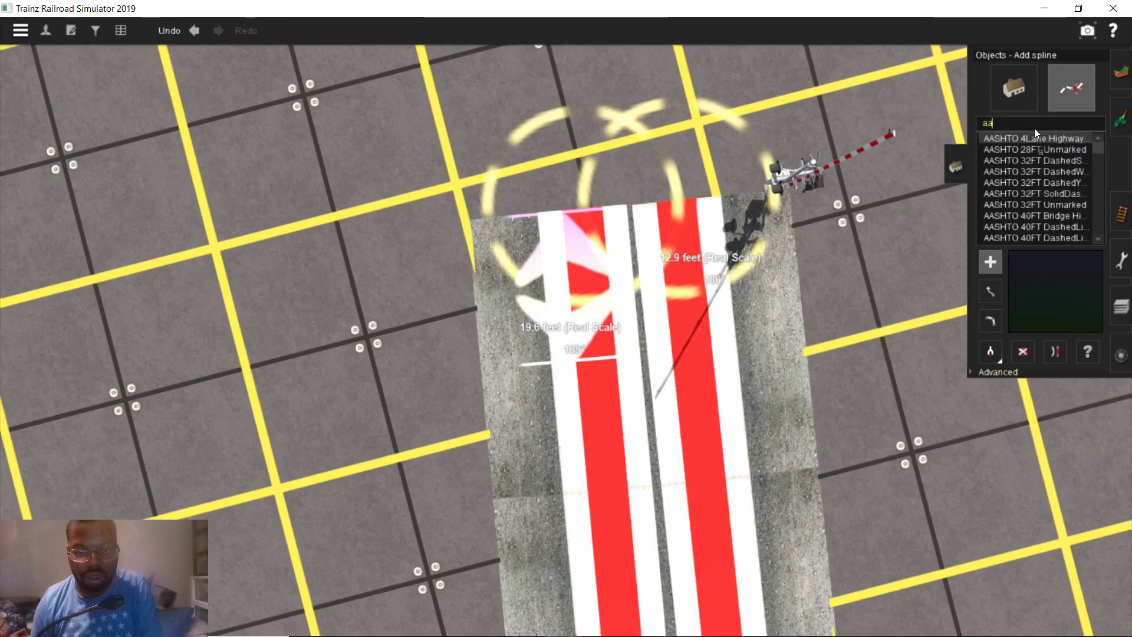
text(shto)
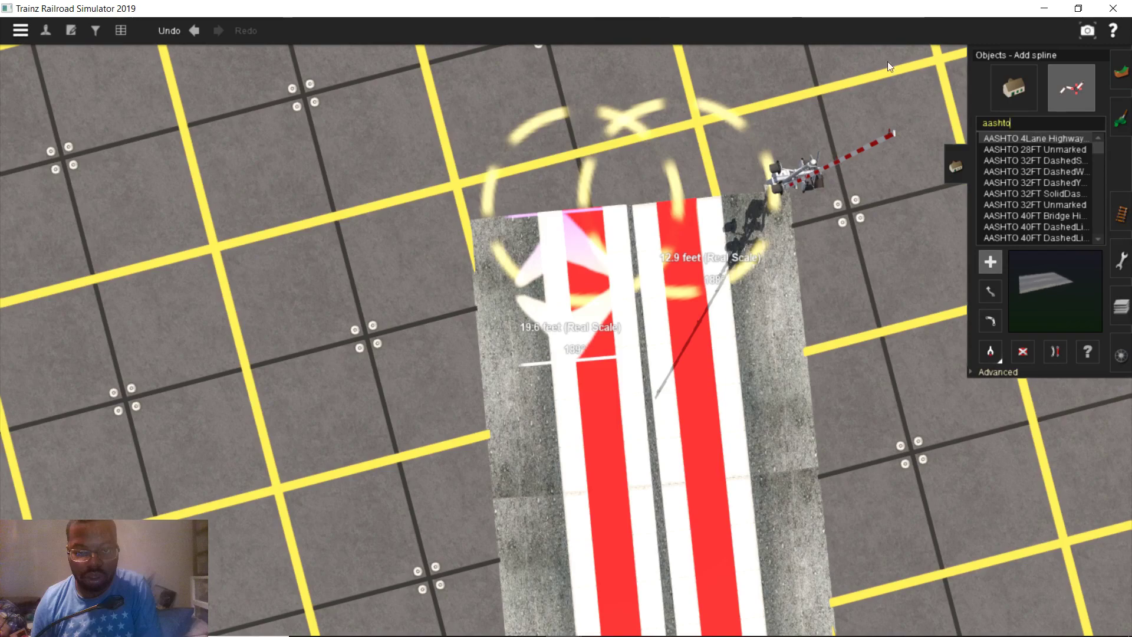
key(Right)
click(882, 245)
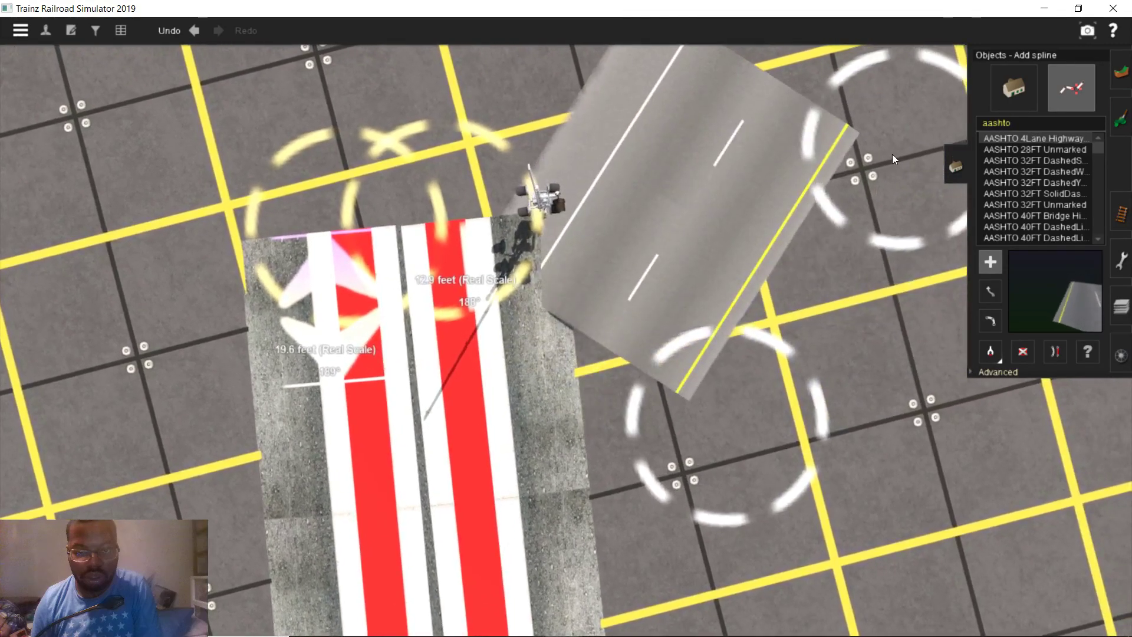
scroll(860, 172, down, 3)
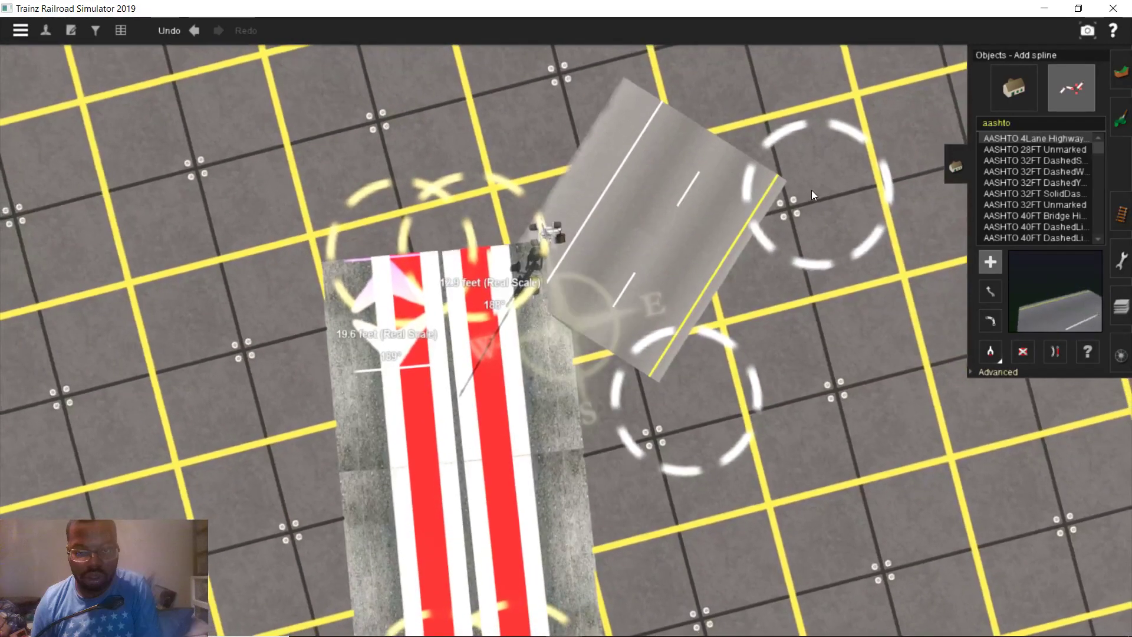
click(813, 183)
scroll(865, 139, down, 2)
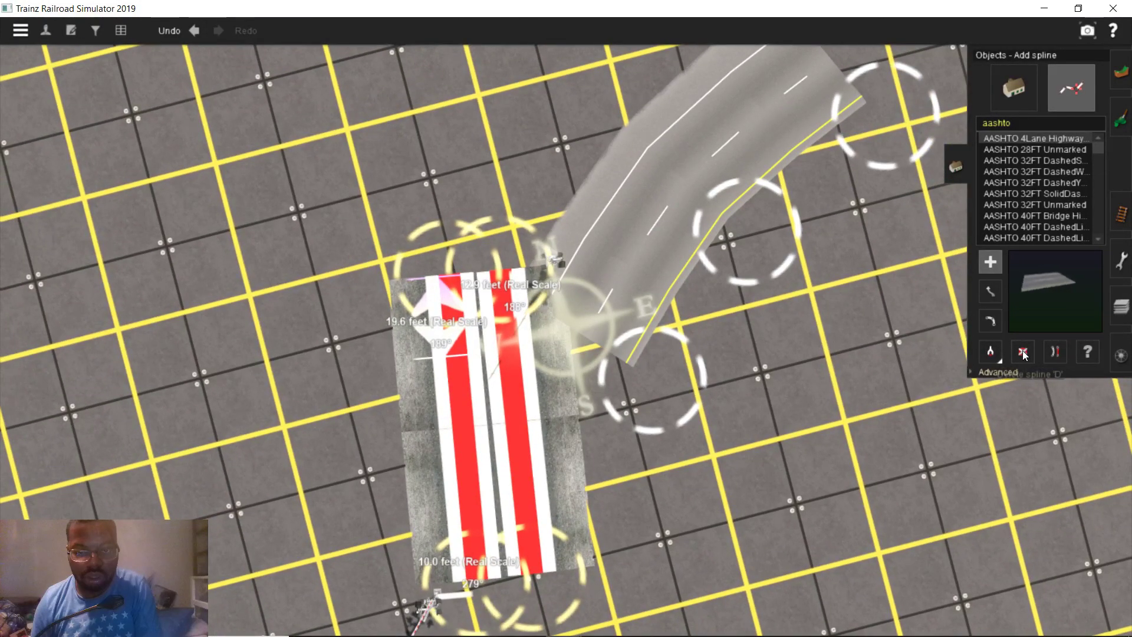
click(695, 306)
click(784, 218)
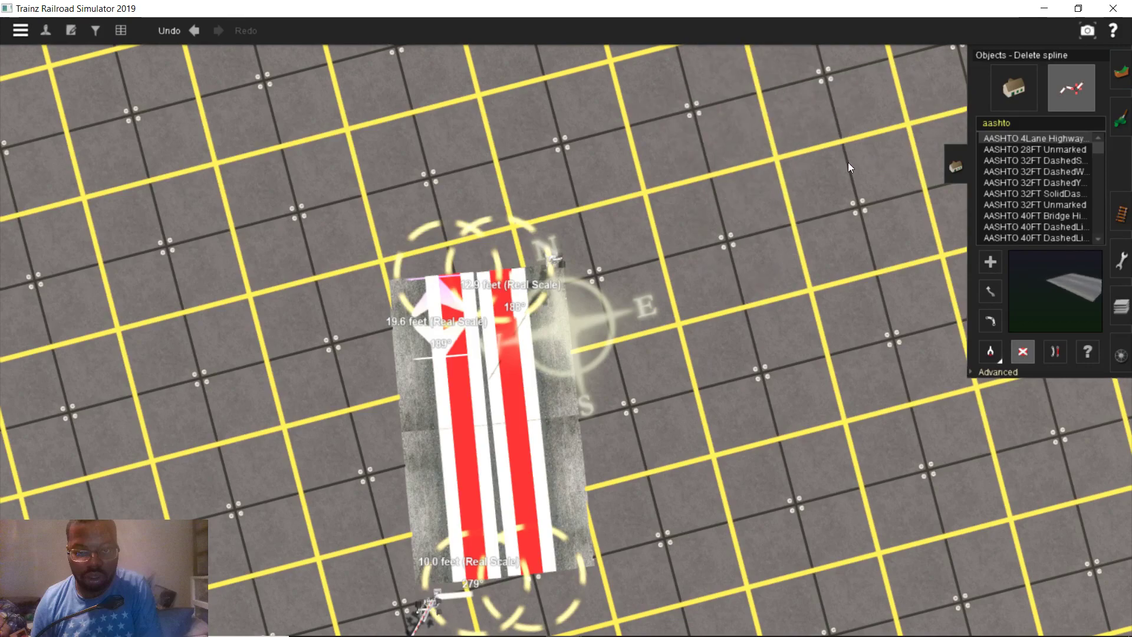
Preview the AASHTO 32FT and 40FT road types, from DashedSolidYellow to 40FT DoubleSolidLine
click(1019, 156)
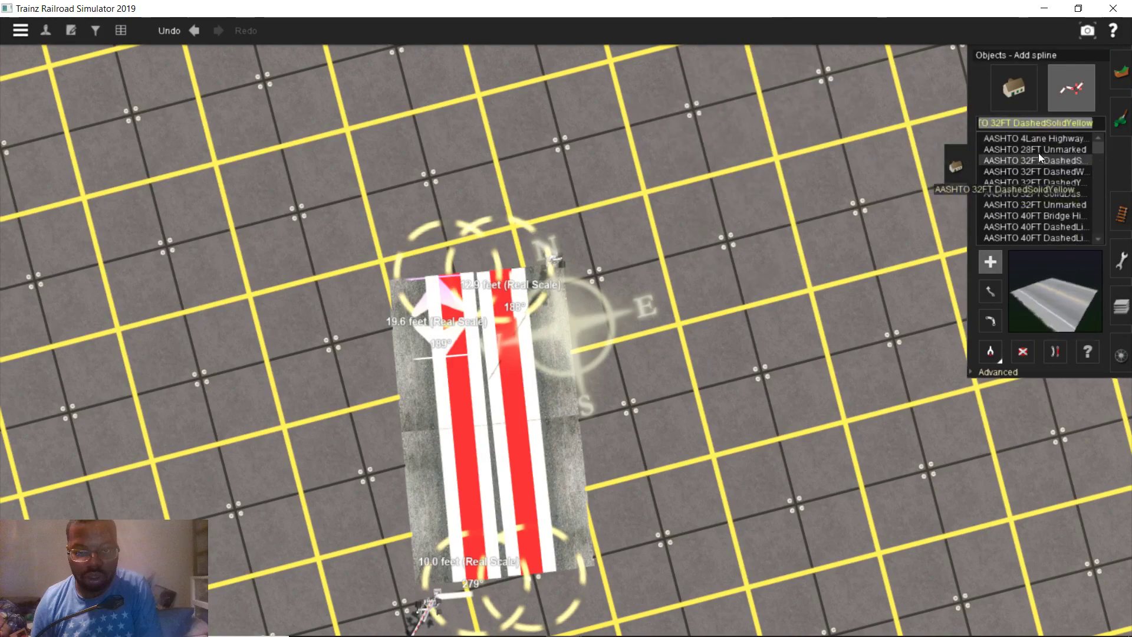
click(1042, 171)
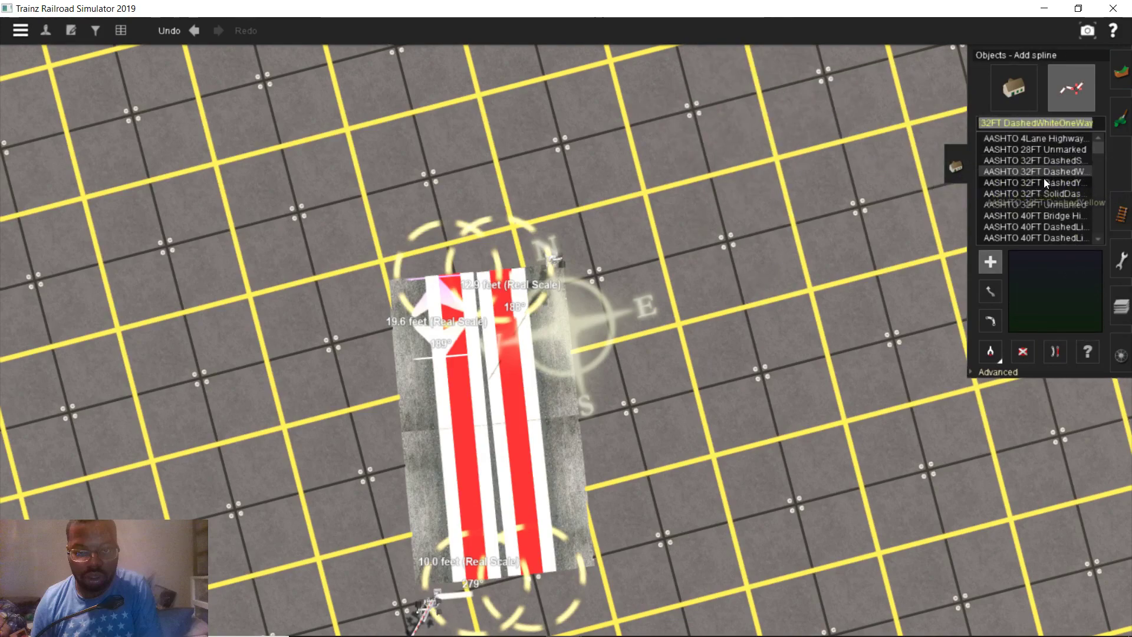
click(1035, 193)
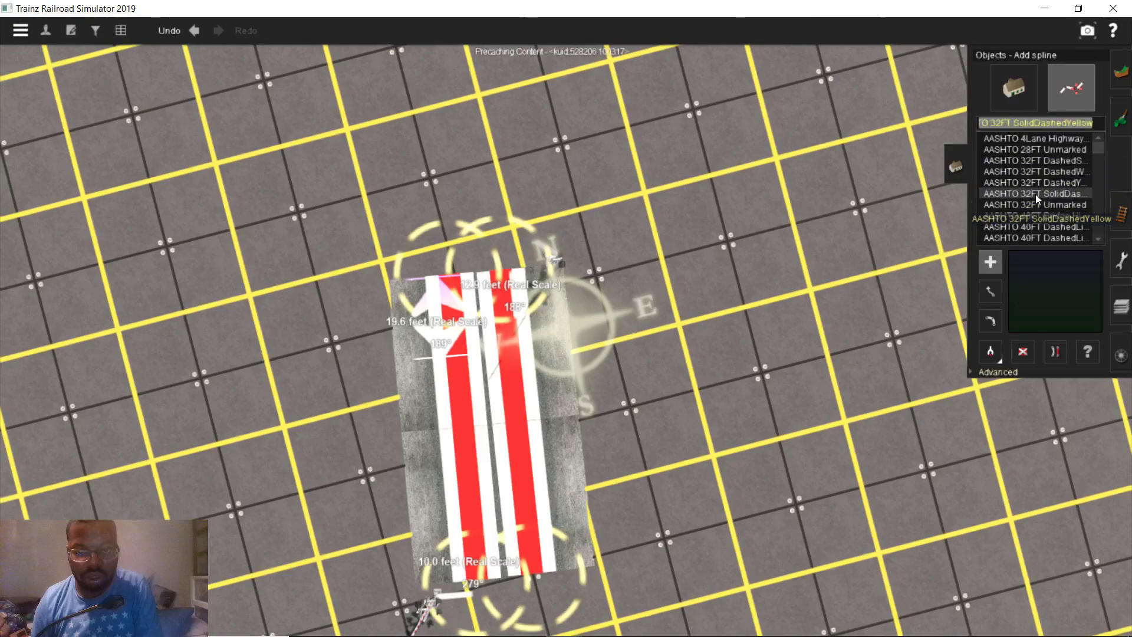
scroll(1037, 183, down, 1)
click(1047, 171)
click(1047, 182)
click(1047, 193)
scroll(1046, 197, down, 1)
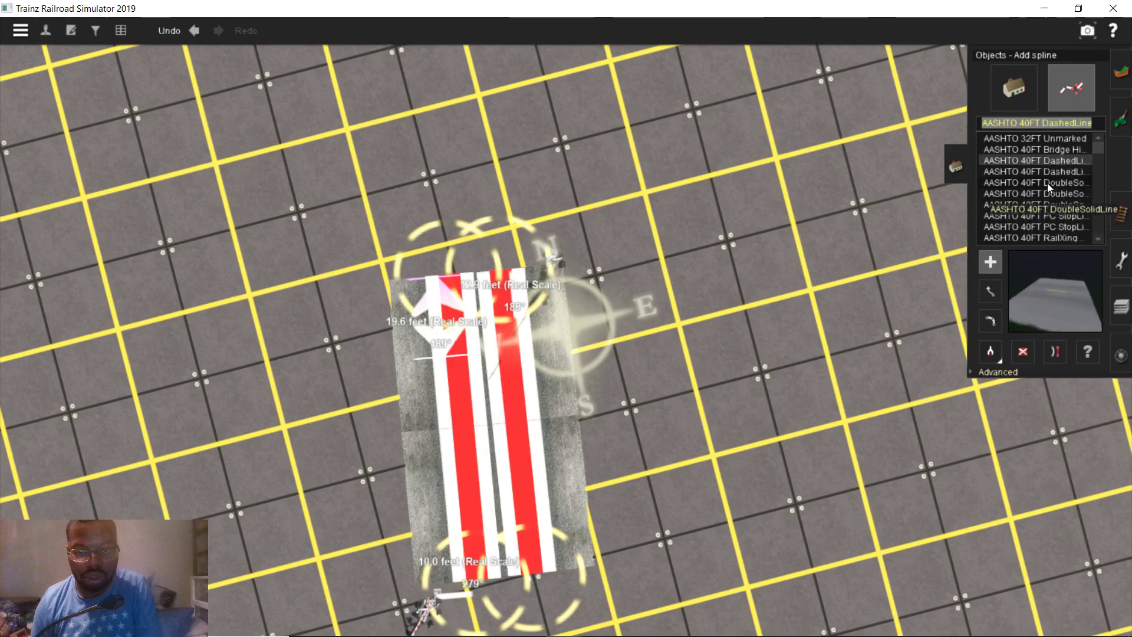
click(1051, 184)
Select AASHTO 28FT Unmarked as the road spline type
scroll(1050, 184, down, 3)
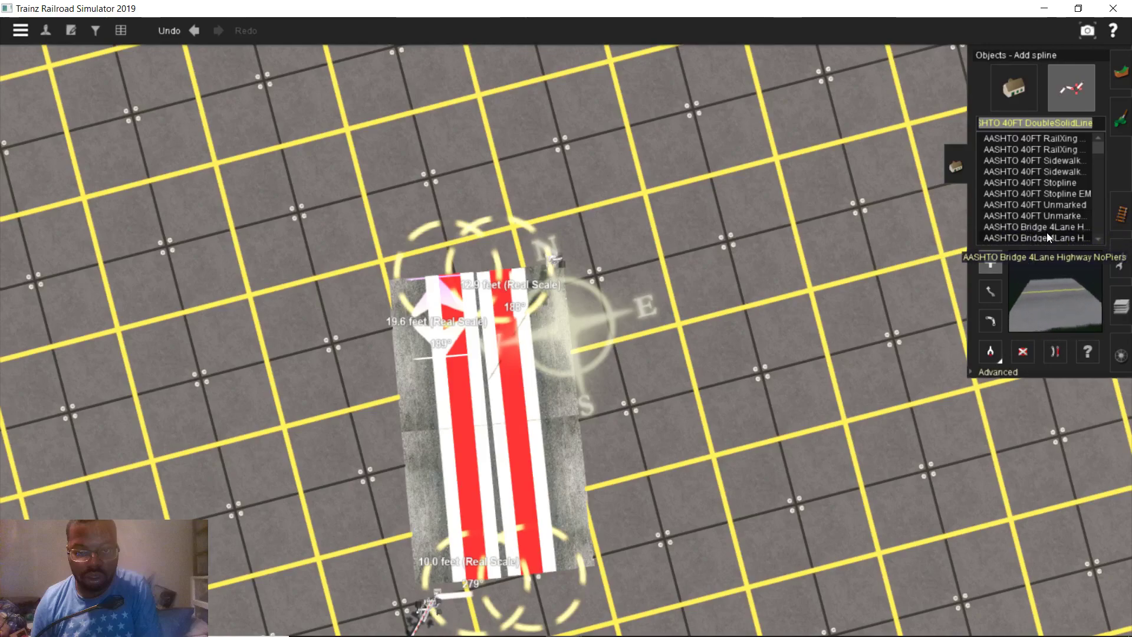
scroll(1046, 232, down, 1)
scroll(1046, 226, up, 2)
scroll(1044, 200, up, 2)
scroll(1045, 201, up, 4)
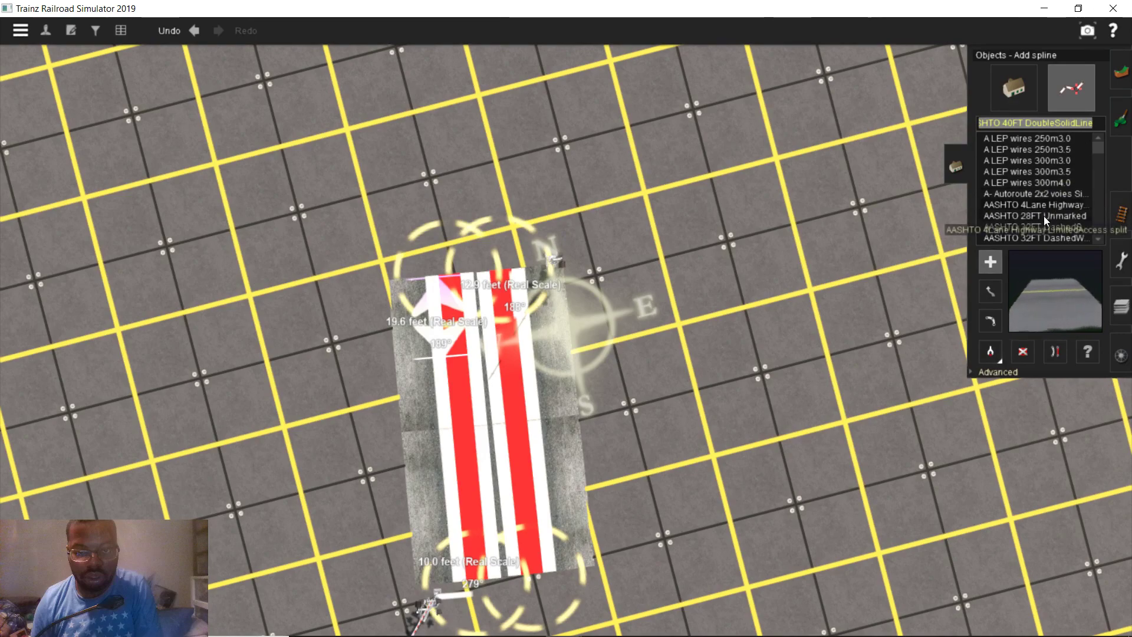
click(1044, 215)
scroll(1044, 212, down, 1)
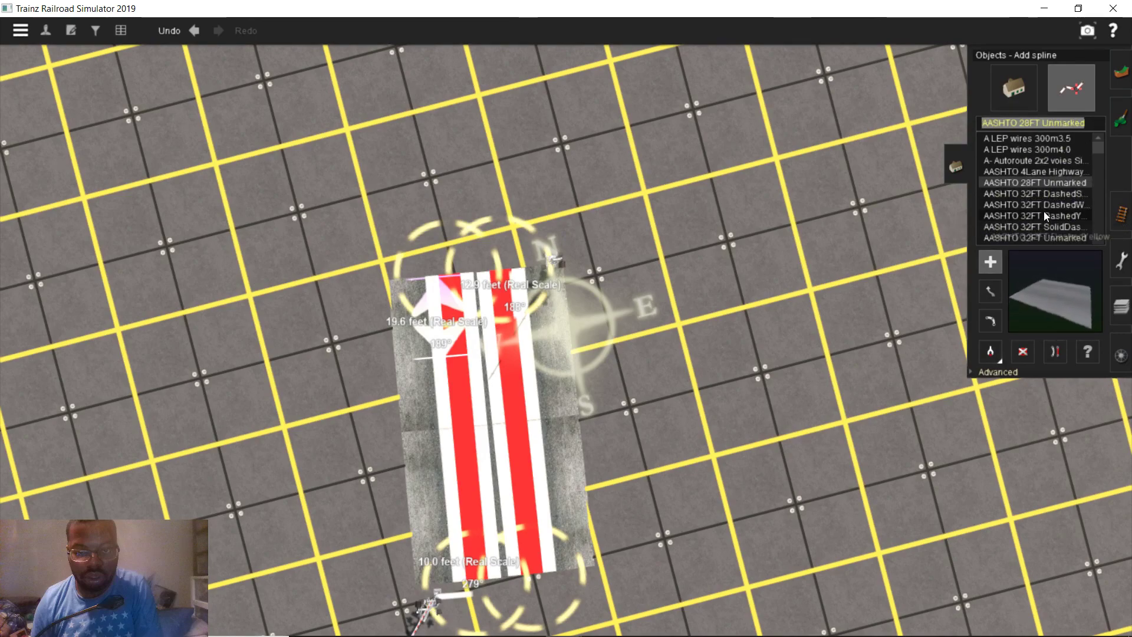
mouse_move(575, 624)
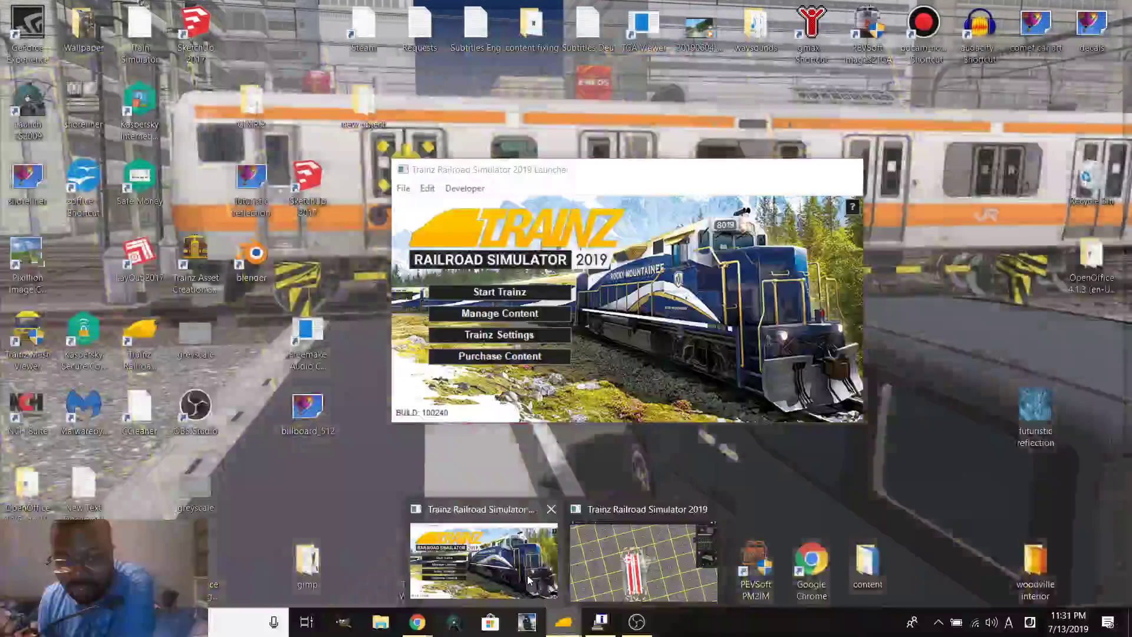
Open Content Manager from the launcher and list 'aashto' assets from the Download Station
click(526, 578)
click(512, 313)
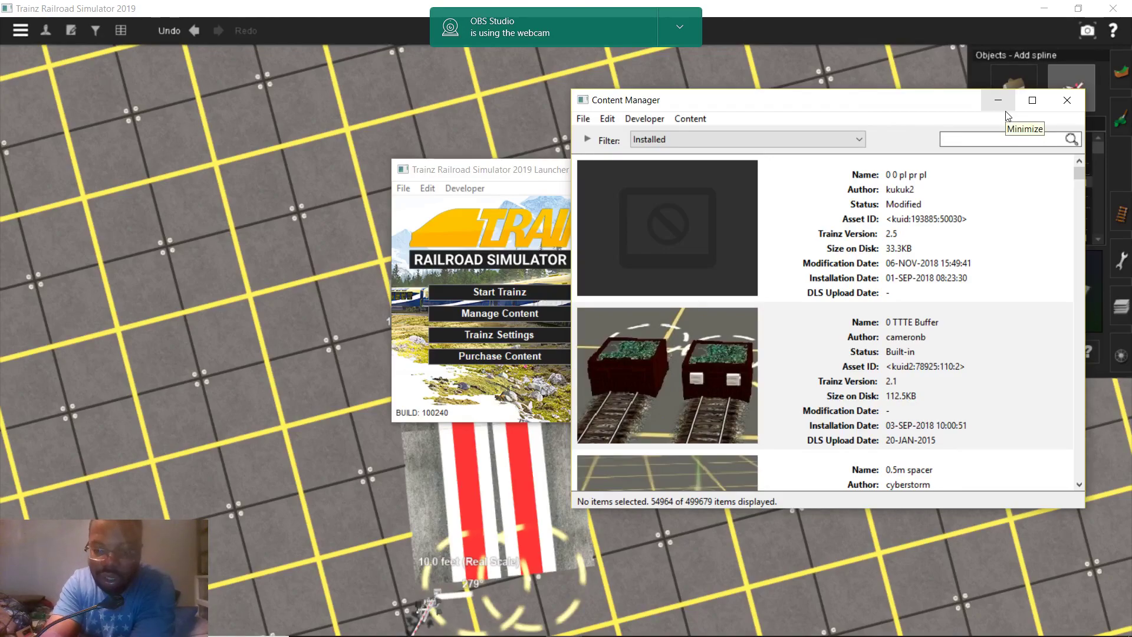
text(tp)
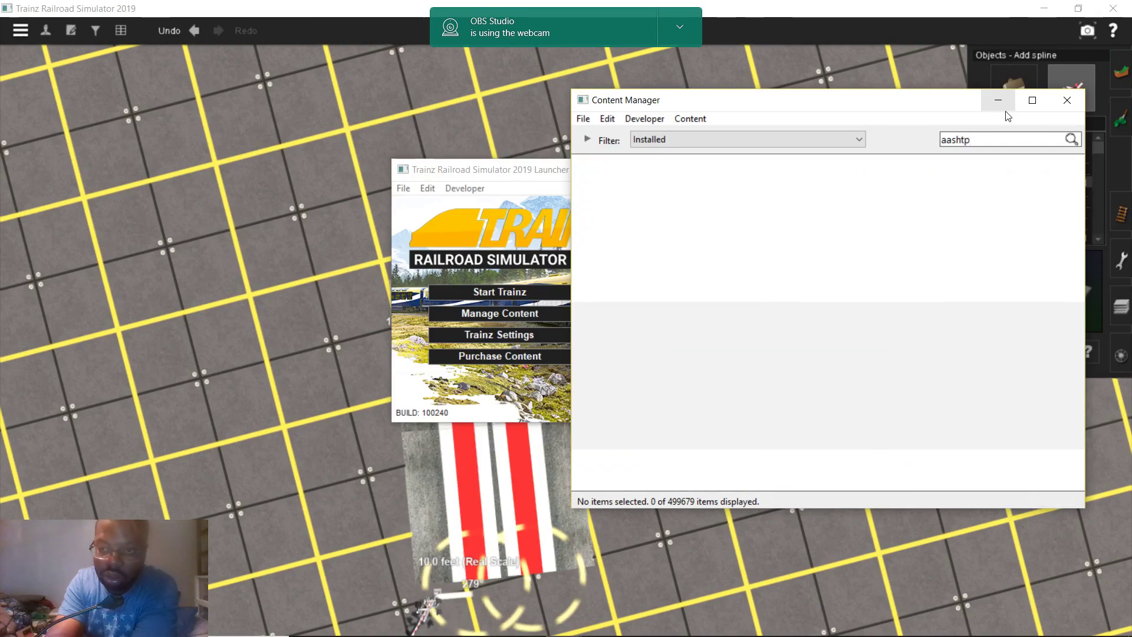
key(BackSpace)
text(o)
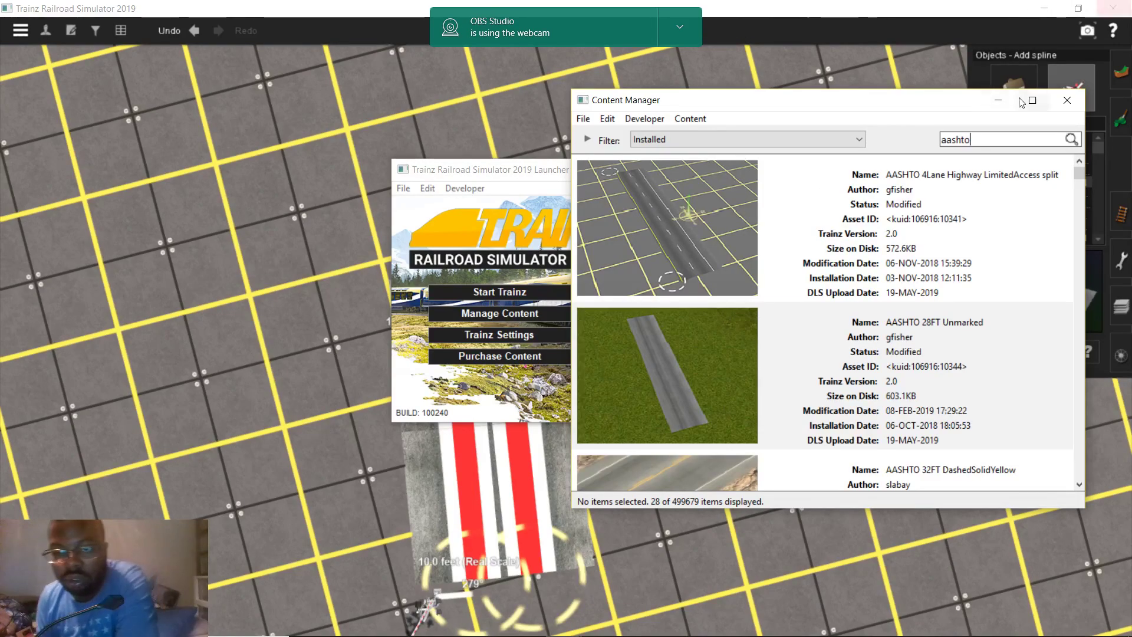
click(831, 140)
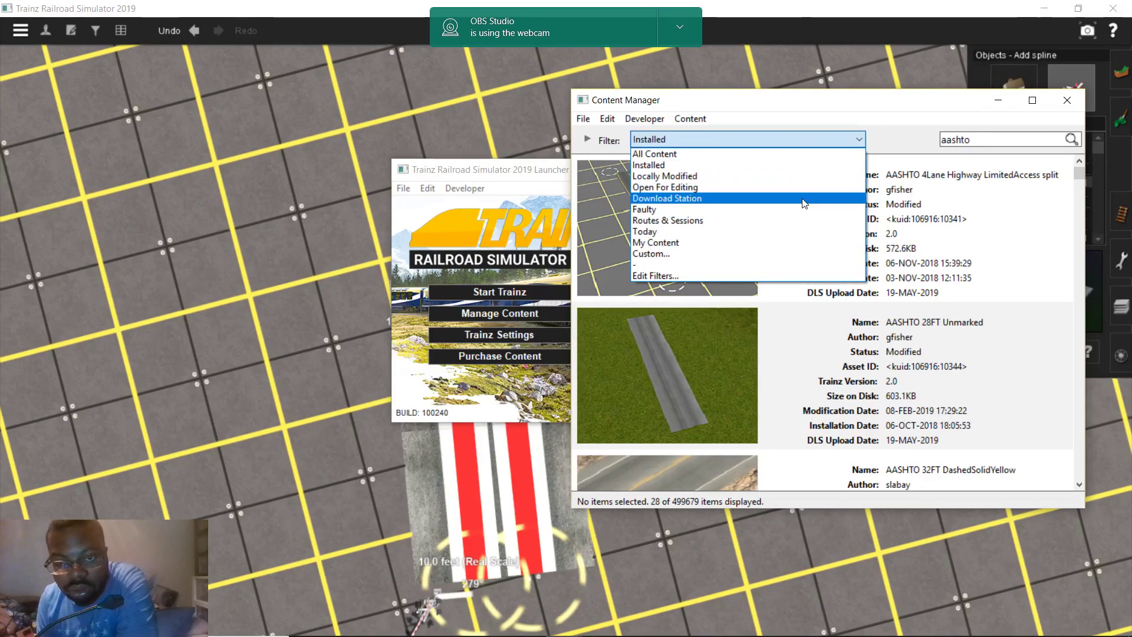
click(817, 200)
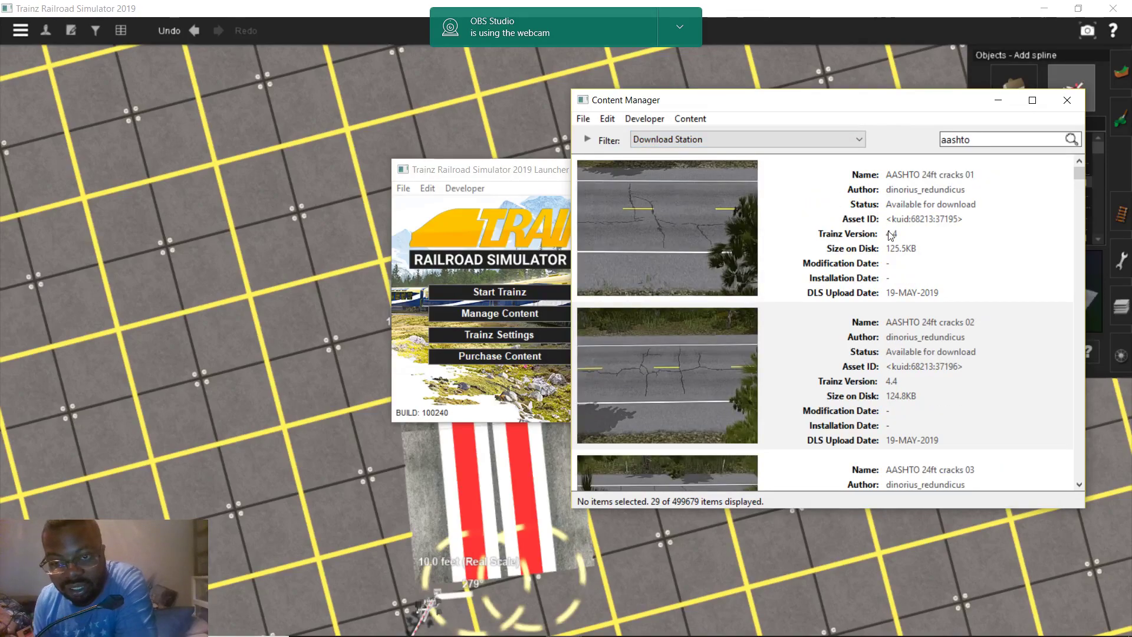
scroll(903, 234, down, 10)
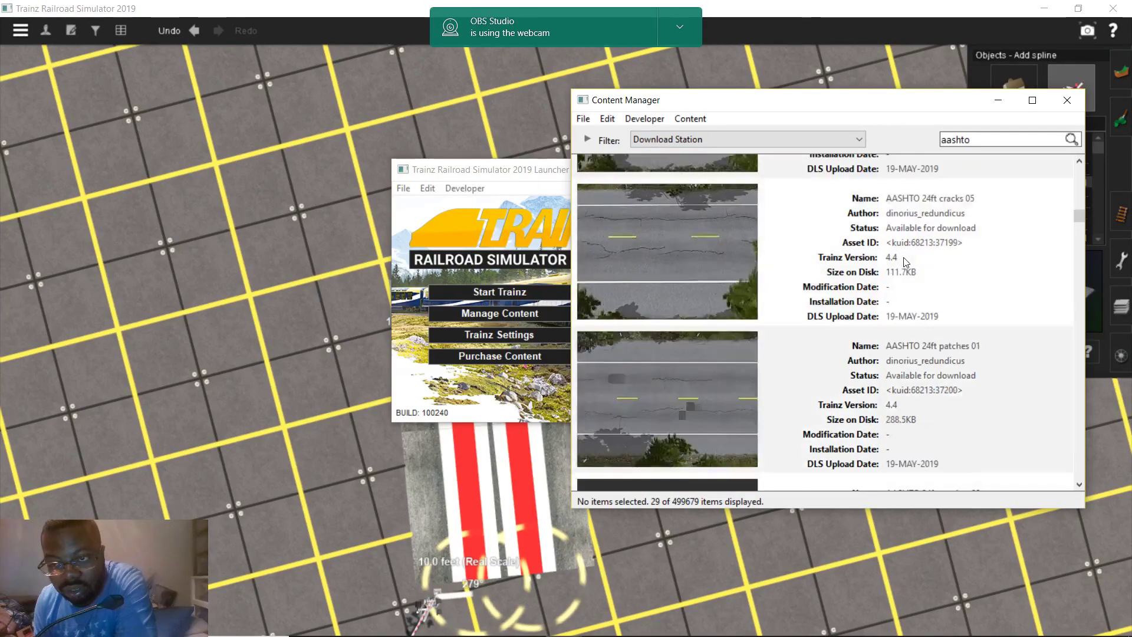
scroll(906, 263, down, 4)
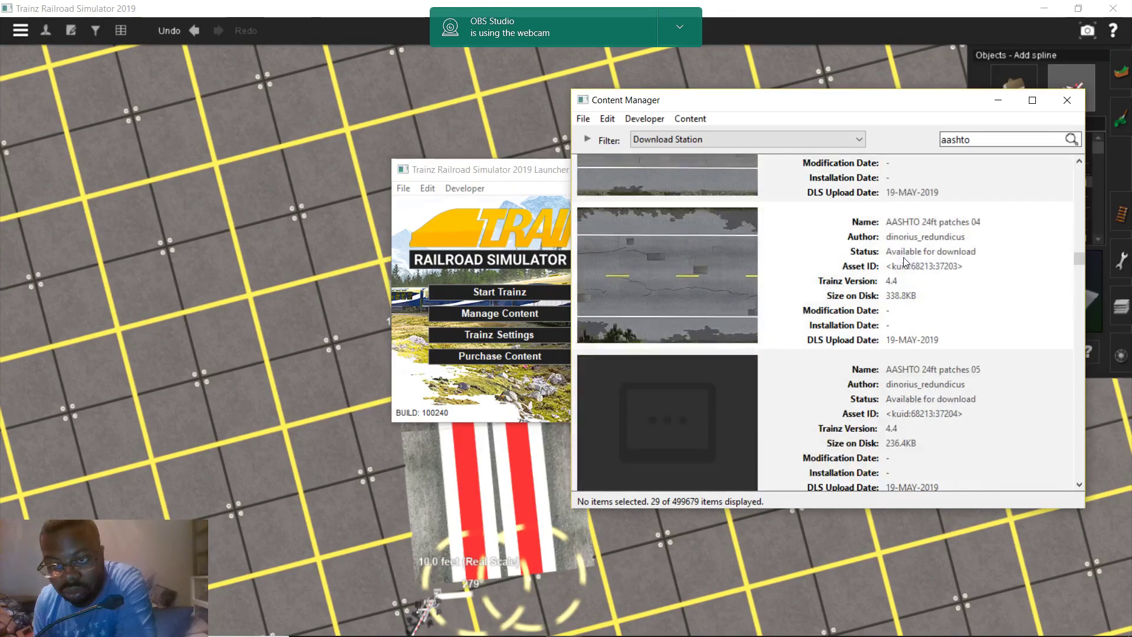
scroll(906, 263, down, 1)
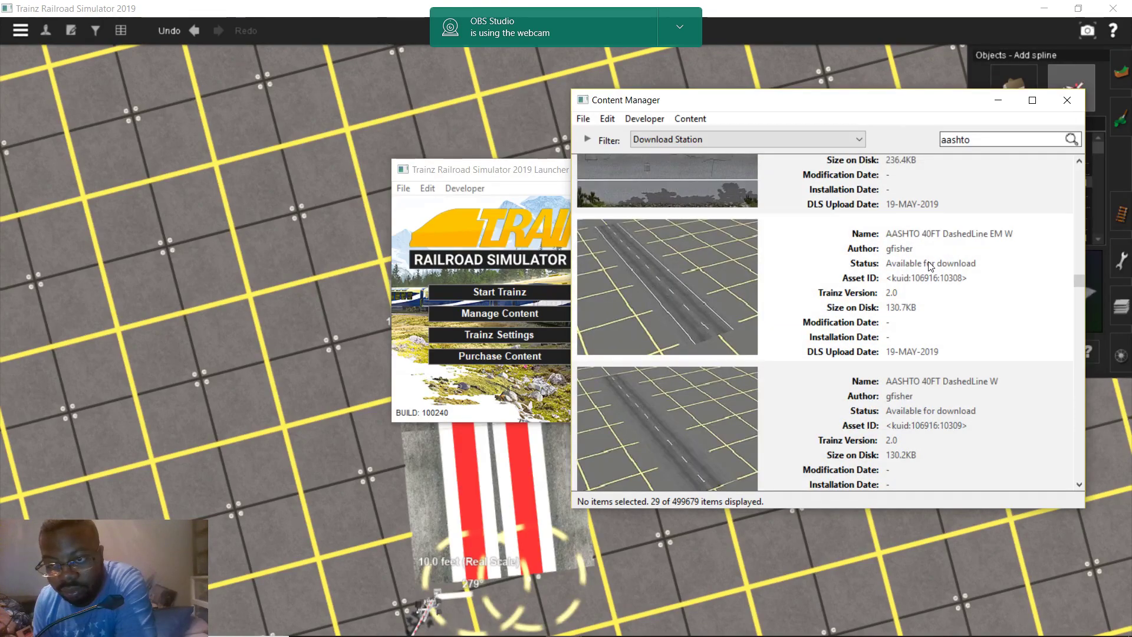
Download AASHTO 40FT DashedLine EM W, 40FT DashedLine W, 32FT_DoubleSolidLine and 40FT_DashedSolidLine
right_click(929, 266)
click(935, 277)
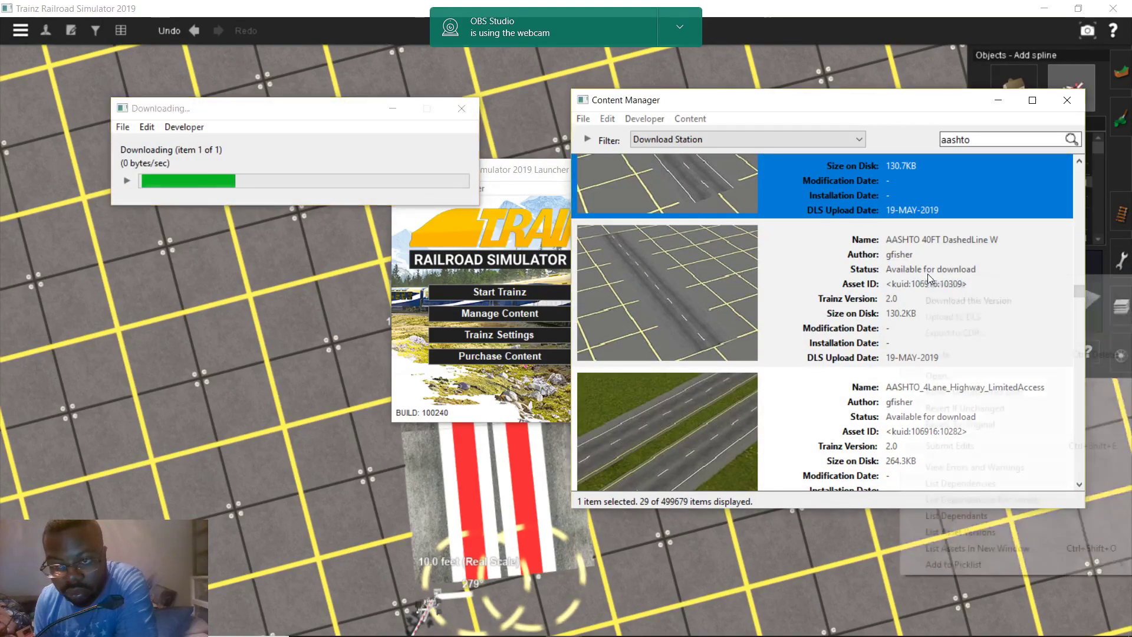
right_click(934, 282)
click(934, 282)
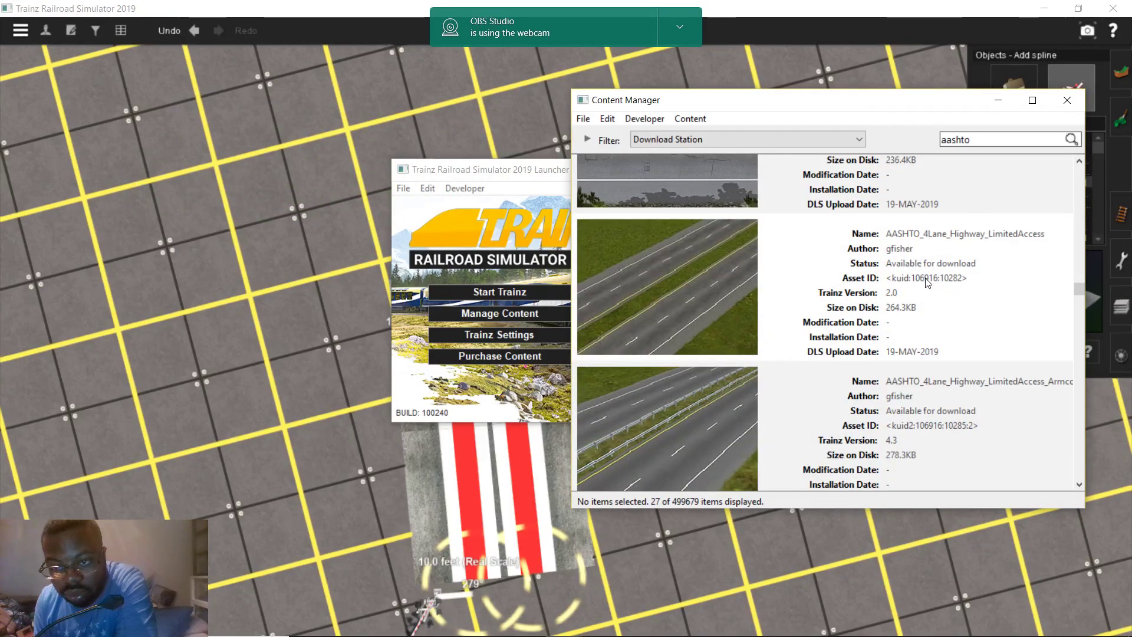
scroll(927, 283, down, 4)
scroll(927, 283, down, 6)
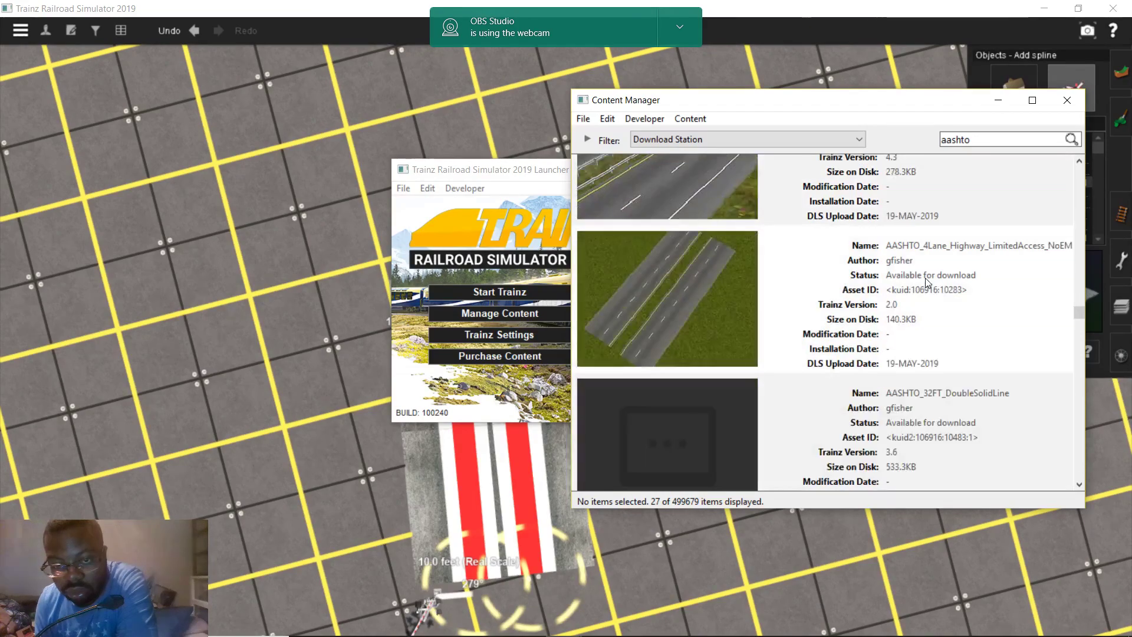
right_click(925, 307)
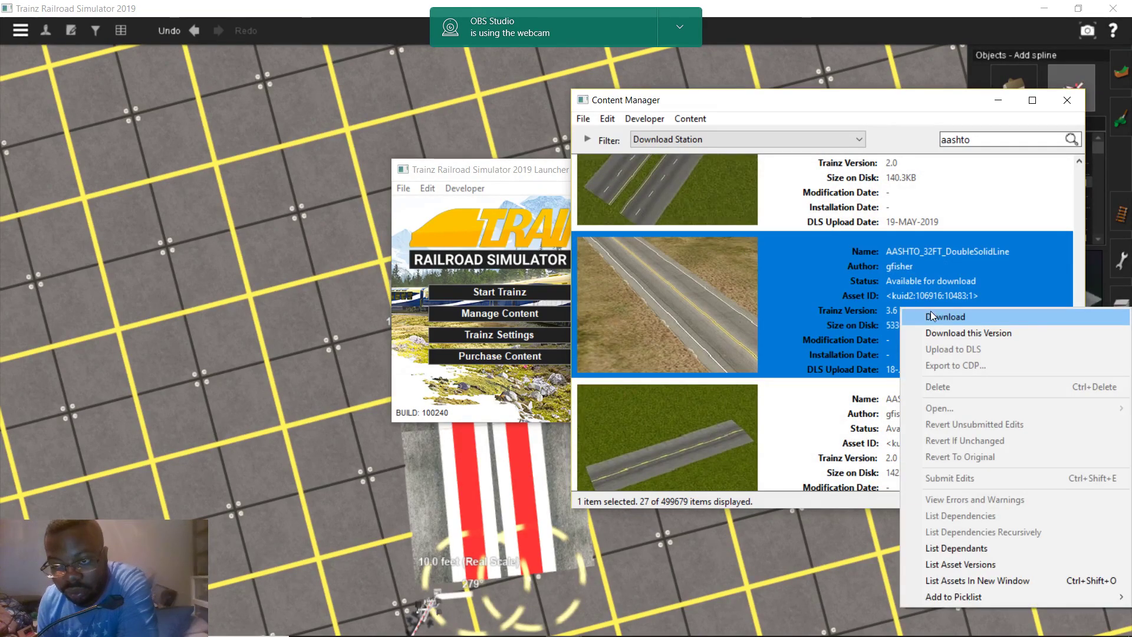
click(929, 313)
scroll(927, 311, down, 4)
right_click(929, 312)
click(929, 312)
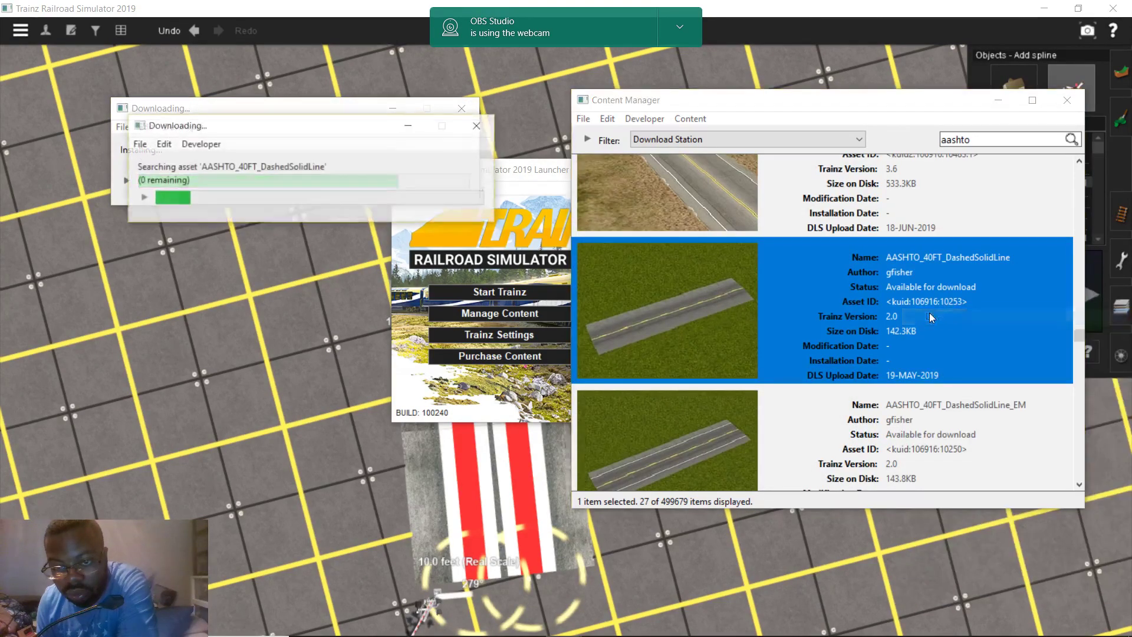
scroll(926, 302, down, 4)
Download AASHTO 40FT DoubleSolidLine_Parking, 40FT_PC, 40FT_PC_EM and the one-sided sidewalk double-line road
right_click(926, 303)
click(938, 313)
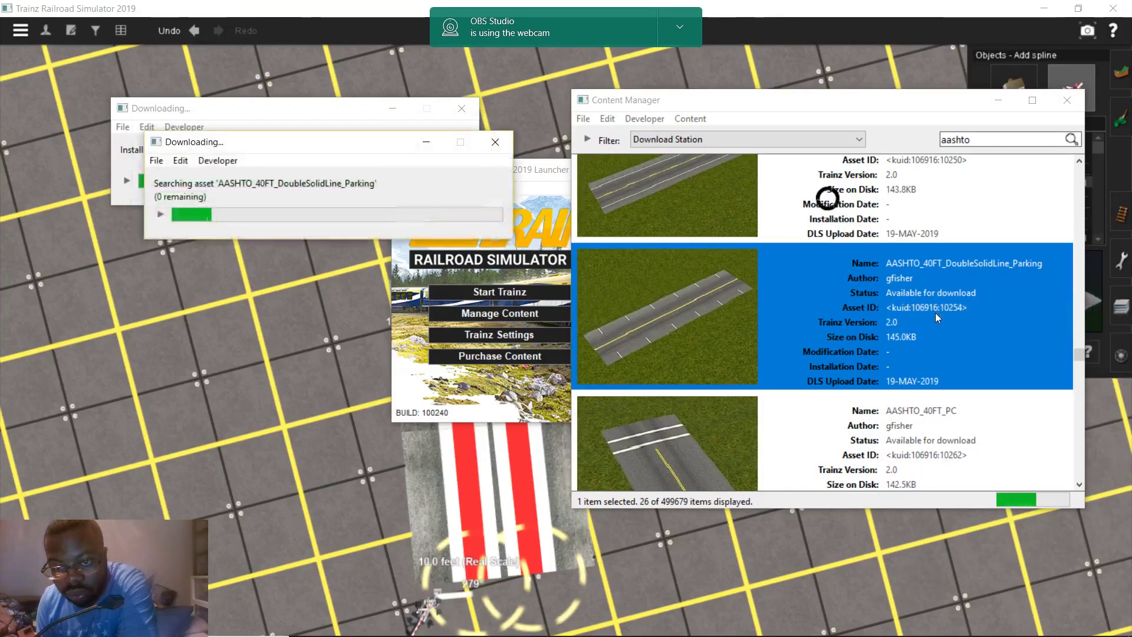
scroll(935, 313, down, 4)
right_click(939, 316)
click(939, 316)
scroll(939, 316, down, 4)
right_click(935, 307)
click(942, 313)
scroll(941, 313, down, 4)
right_click(938, 309)
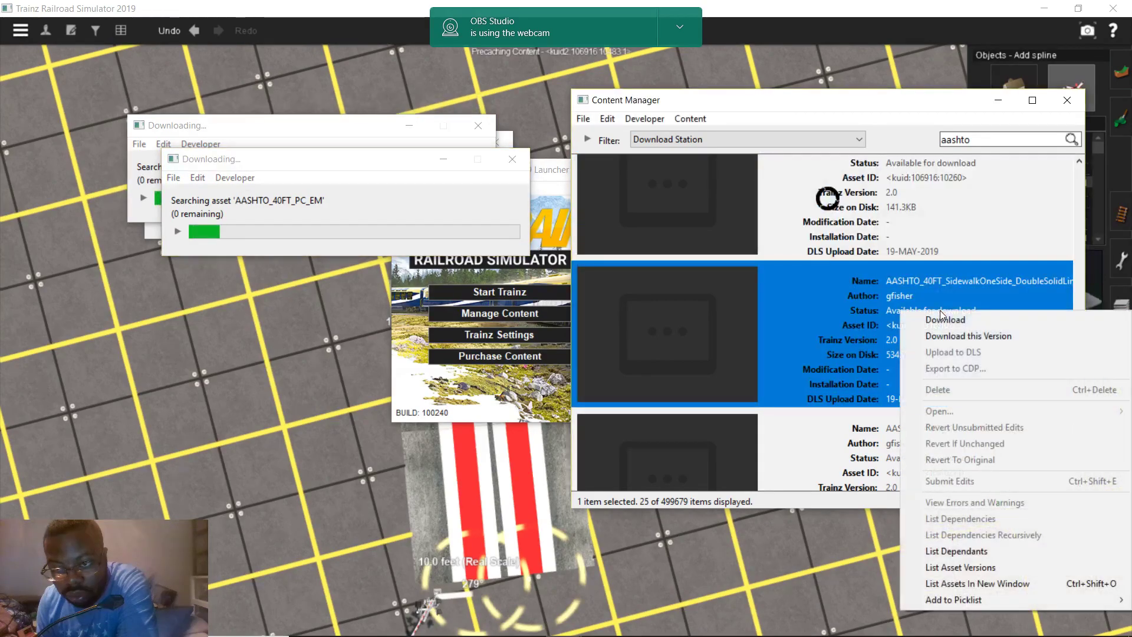
click(946, 313)
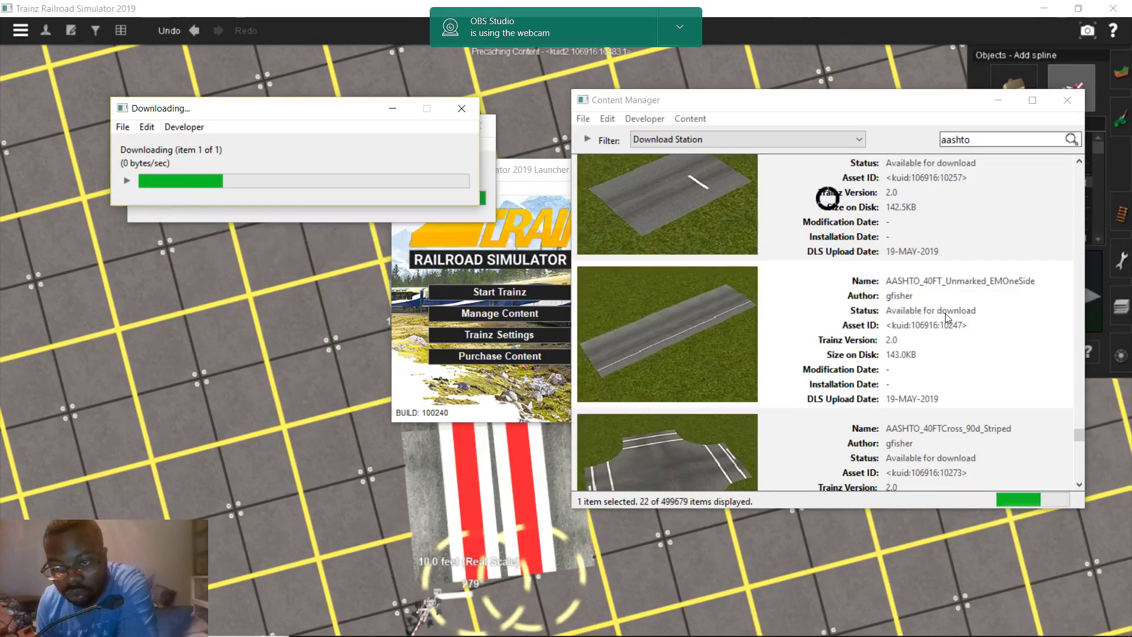
Download Unmarked_EMOneSide, Stopline_NoCenterLine, SidewalkOneSide_Parking, RailXing_Unmarked and DashedSolidLine_EM, skipping the 4-lane highway
right_click(945, 313)
click(950, 321)
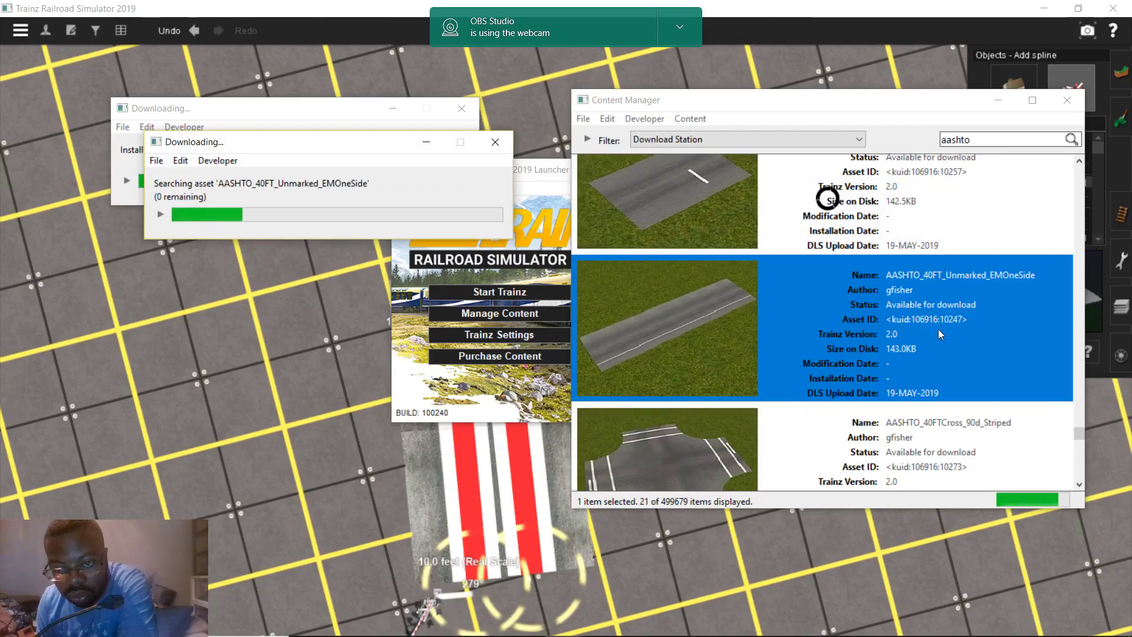
right_click(907, 327)
click(920, 336)
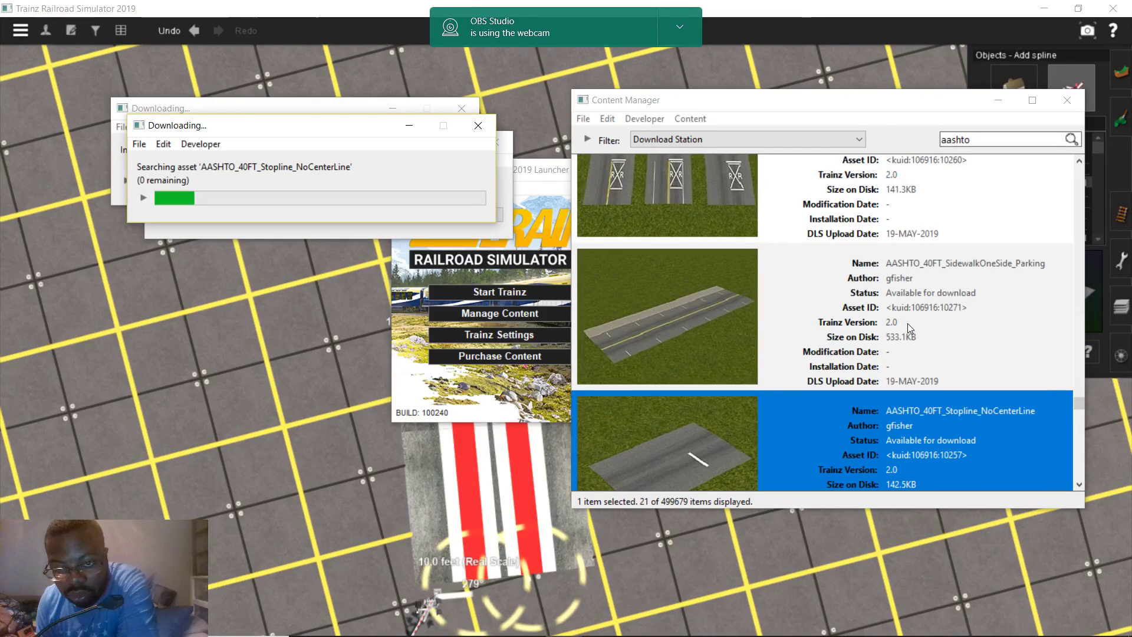
right_click(907, 323)
click(887, 318)
right_click(887, 317)
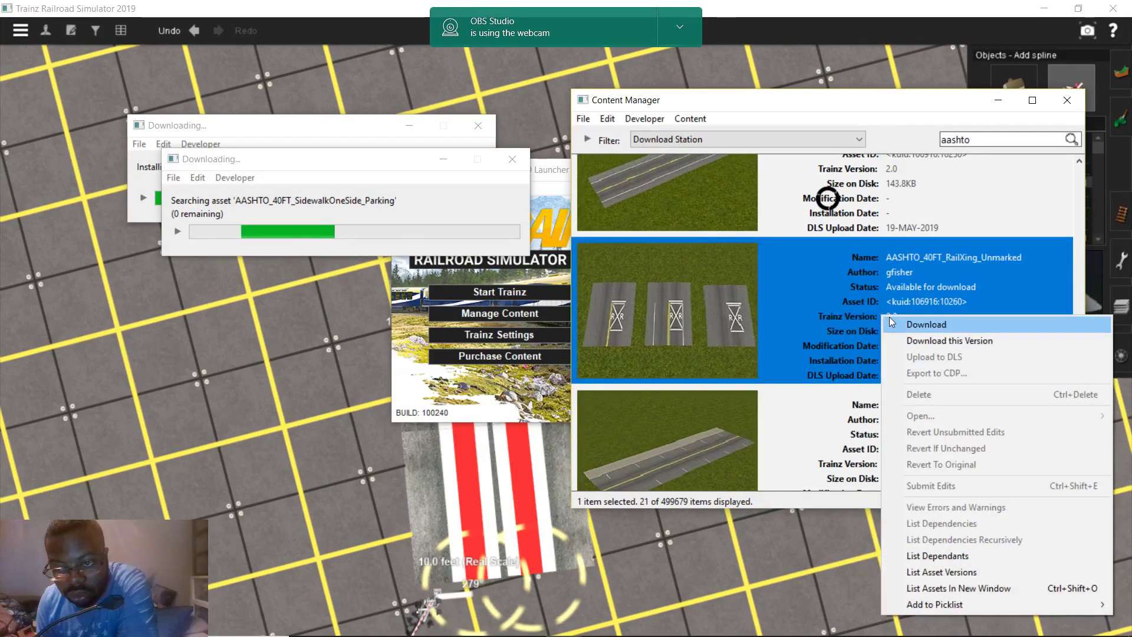
click(889, 317)
right_click(890, 318)
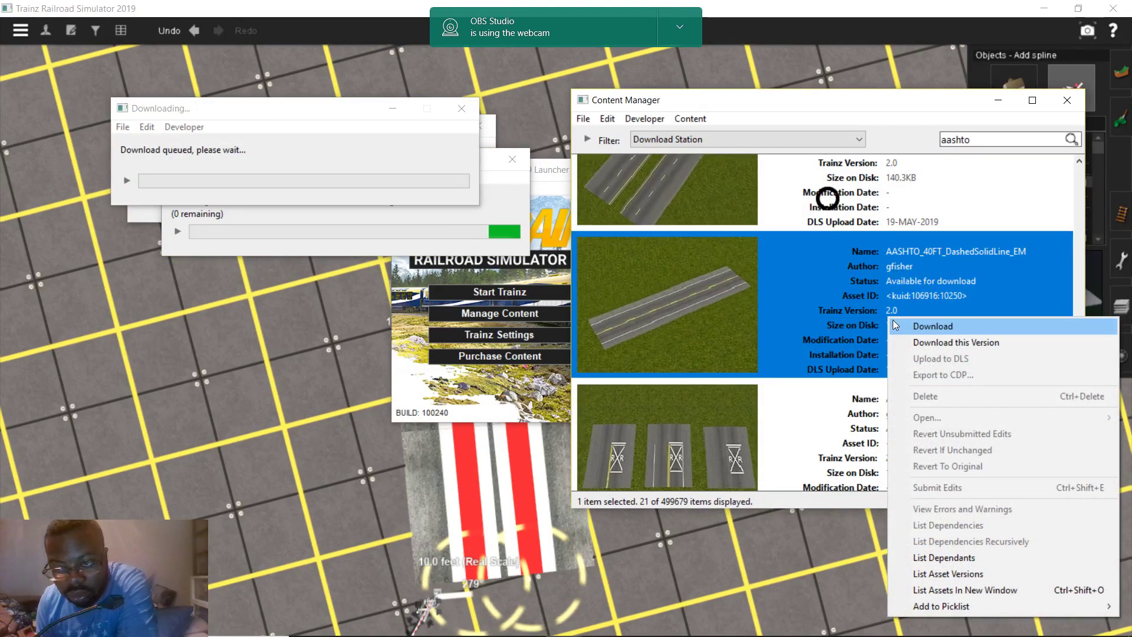
click(892, 321)
right_click(888, 317)
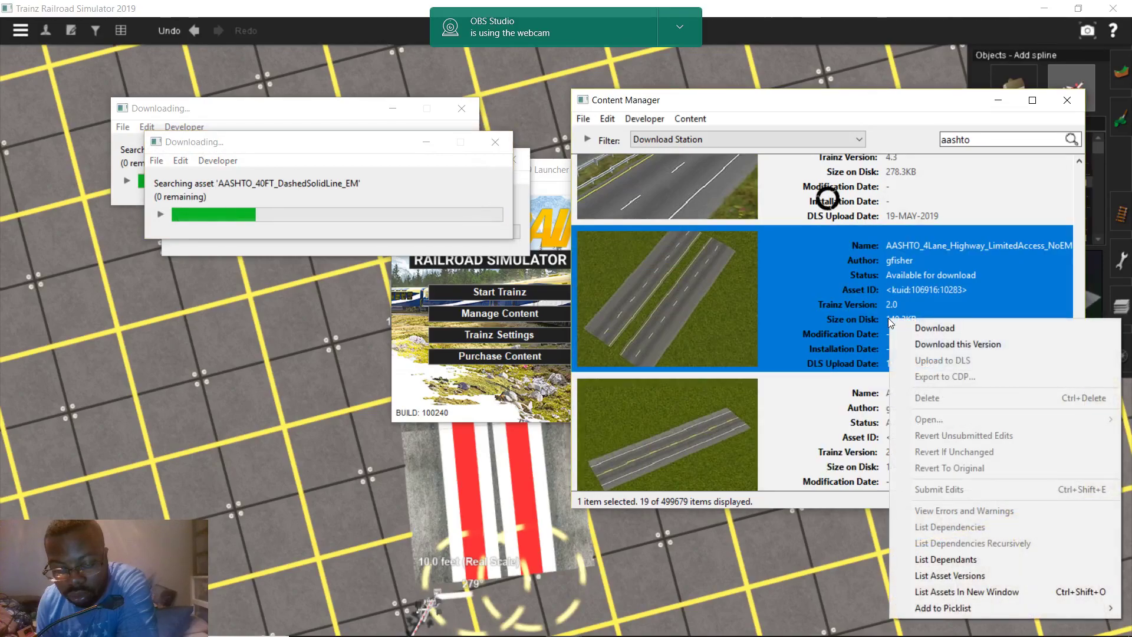
click(816, 319)
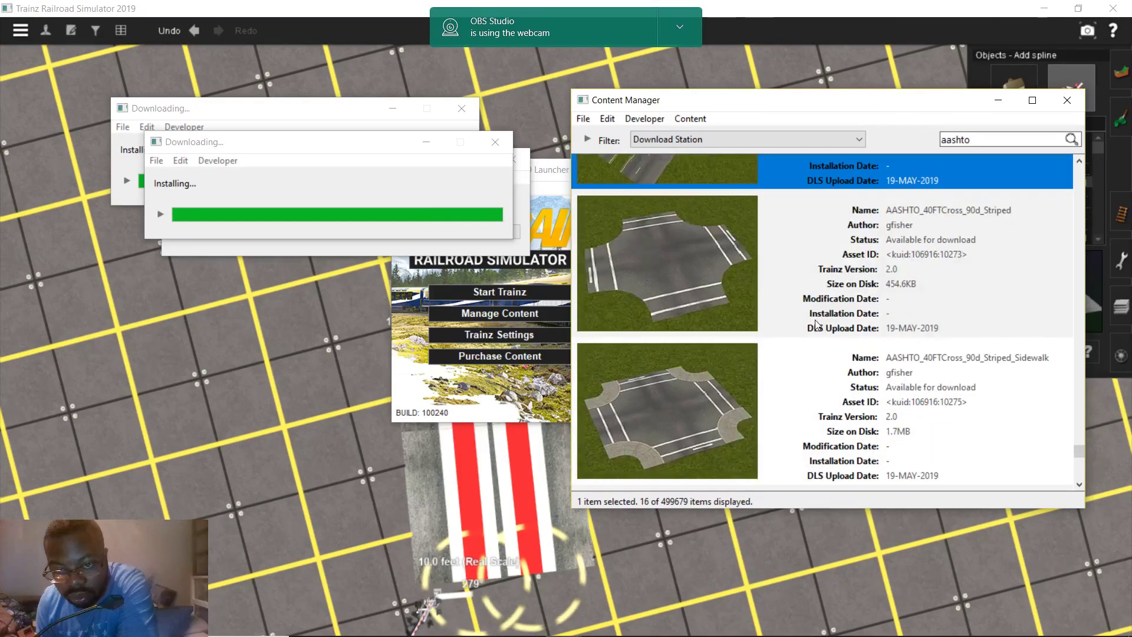
scroll(815, 321, up, 5)
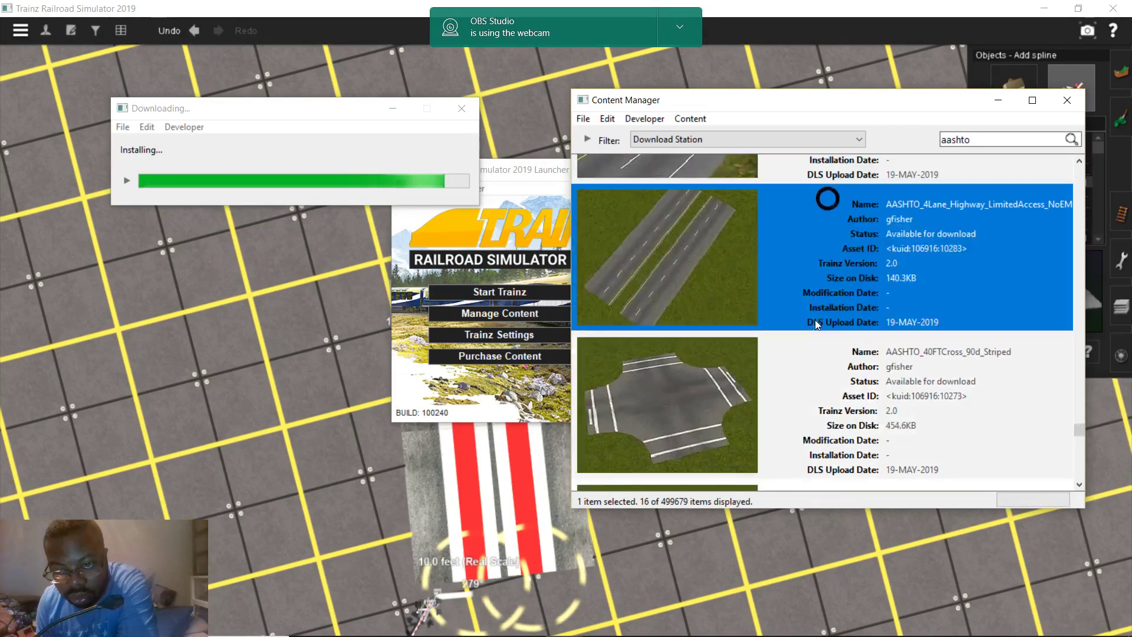
scroll(816, 317, up, 8)
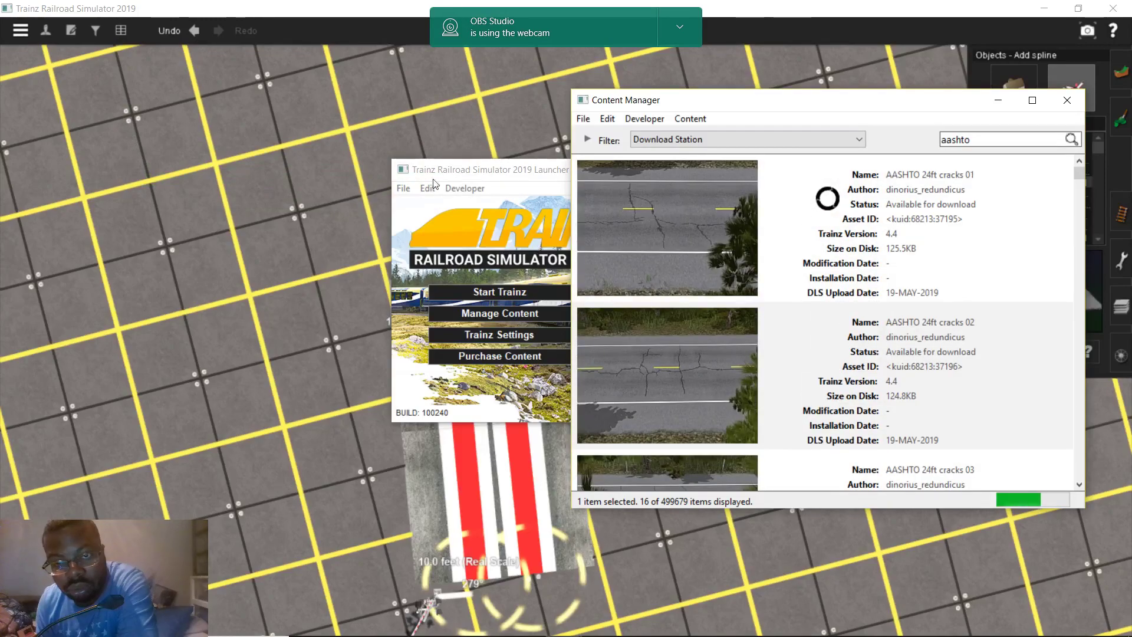
Preview the AASHTO 4Lane Highway, 32FT variants and 40FT Bridge Highway splines in the route editor
click(275, 221)
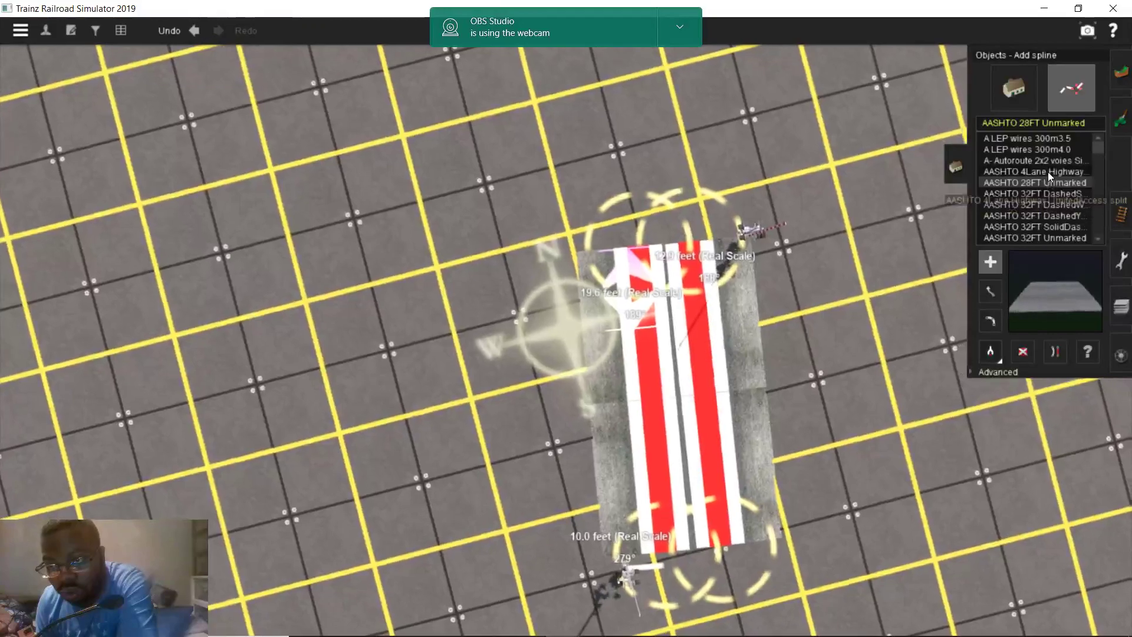
click(1048, 171)
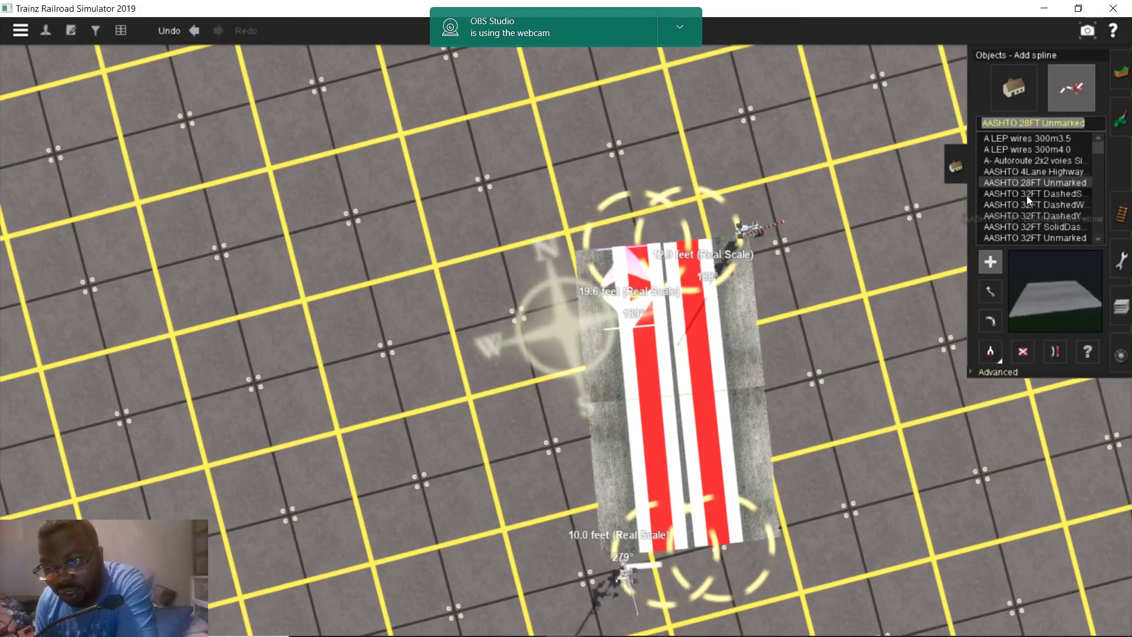
click(1024, 194)
scroll(1030, 189, down, 1)
click(1037, 175)
click(1040, 185)
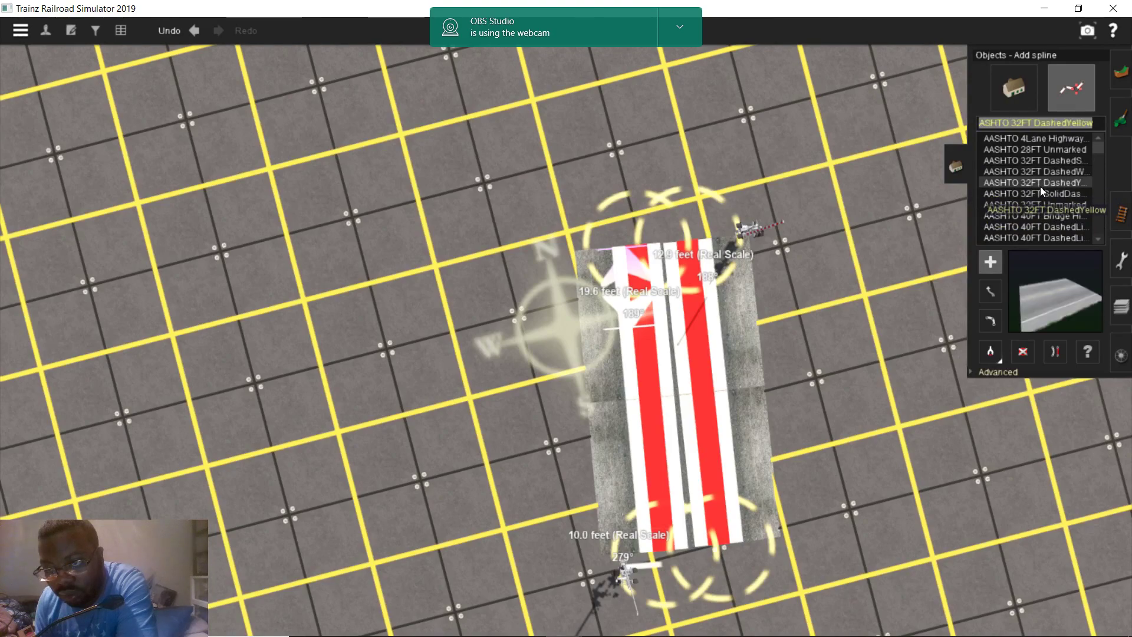
click(1040, 191)
click(1039, 202)
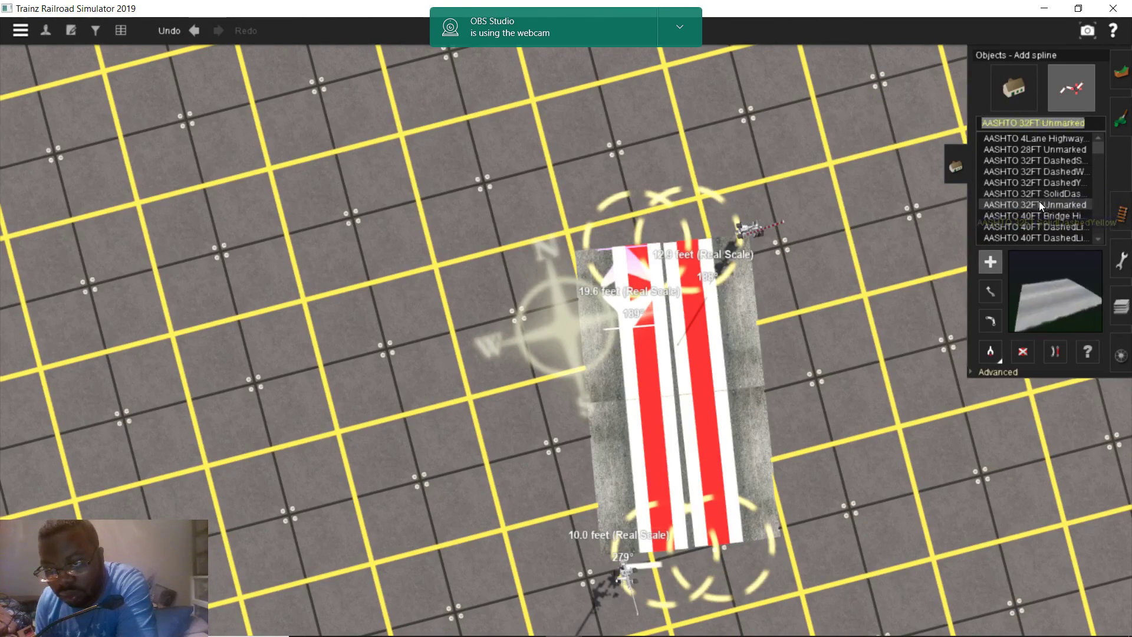
click(1045, 218)
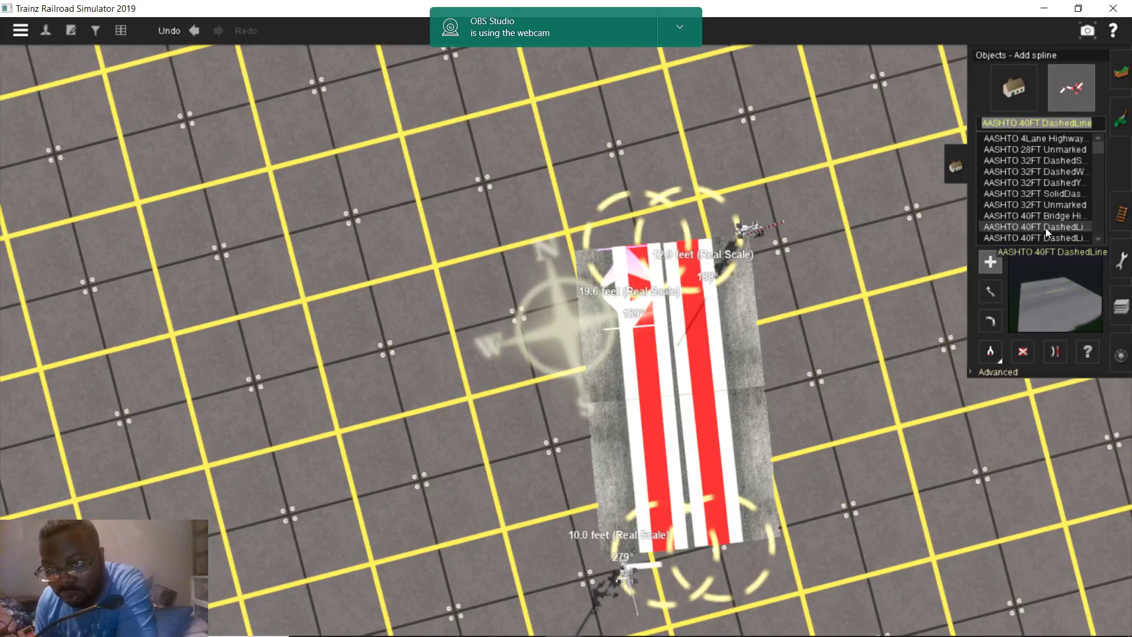
scroll(1042, 226, down, 1)
Preview the 40FT DashedLine and DashedSolidLine roads, then choose 40FT DoubleSolidLine EM Split
click(1052, 205)
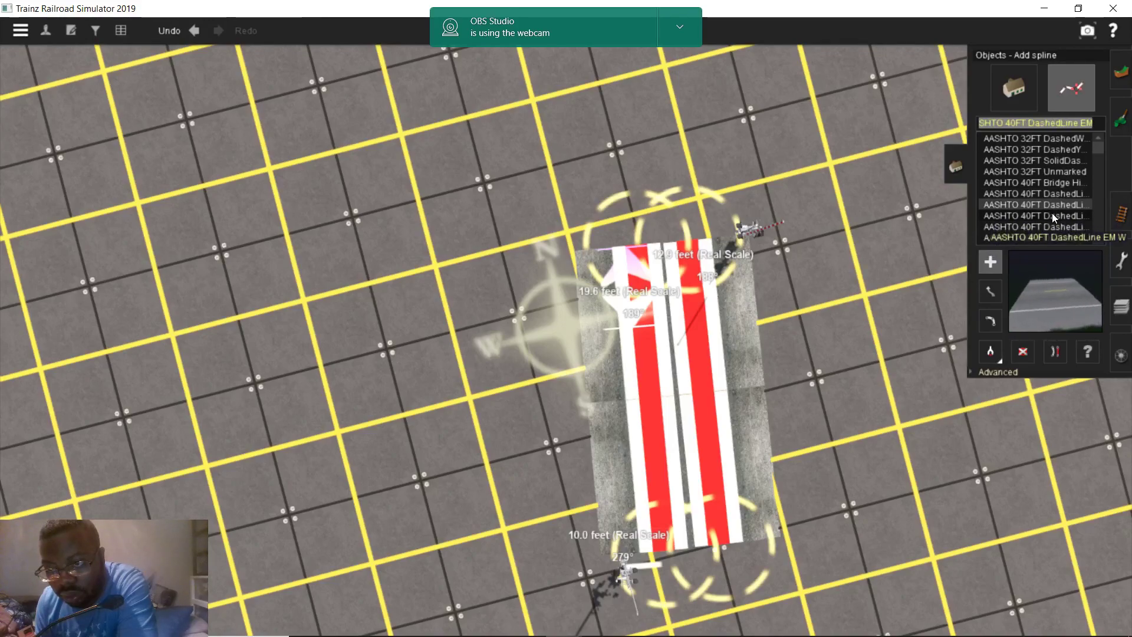
click(1051, 222)
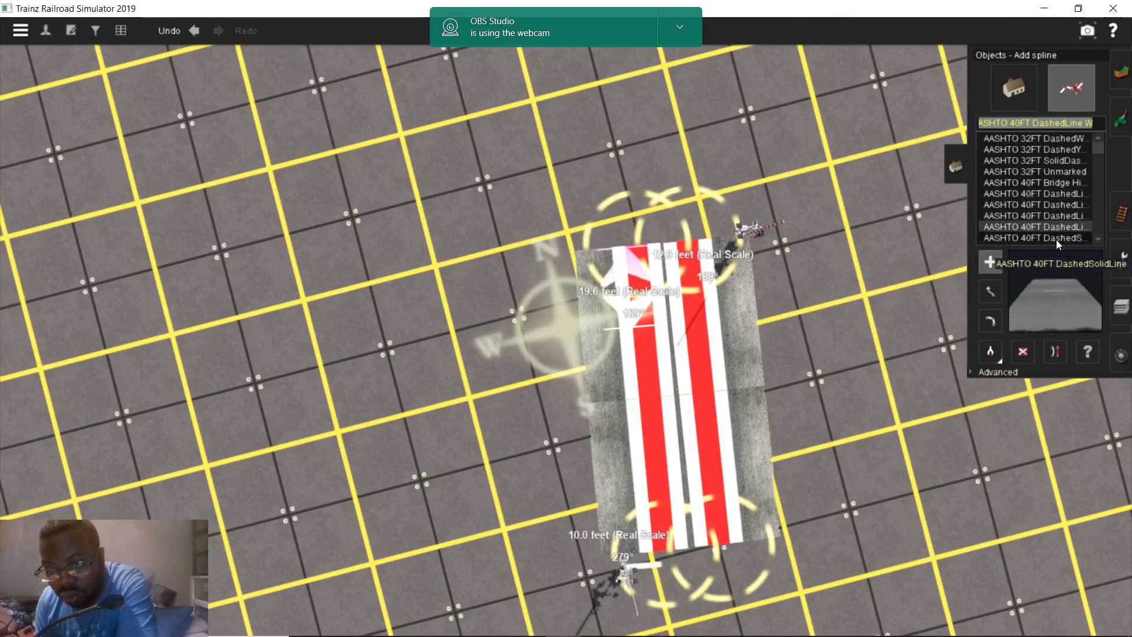
click(1055, 238)
scroll(1056, 237, down, 1)
click(1050, 215)
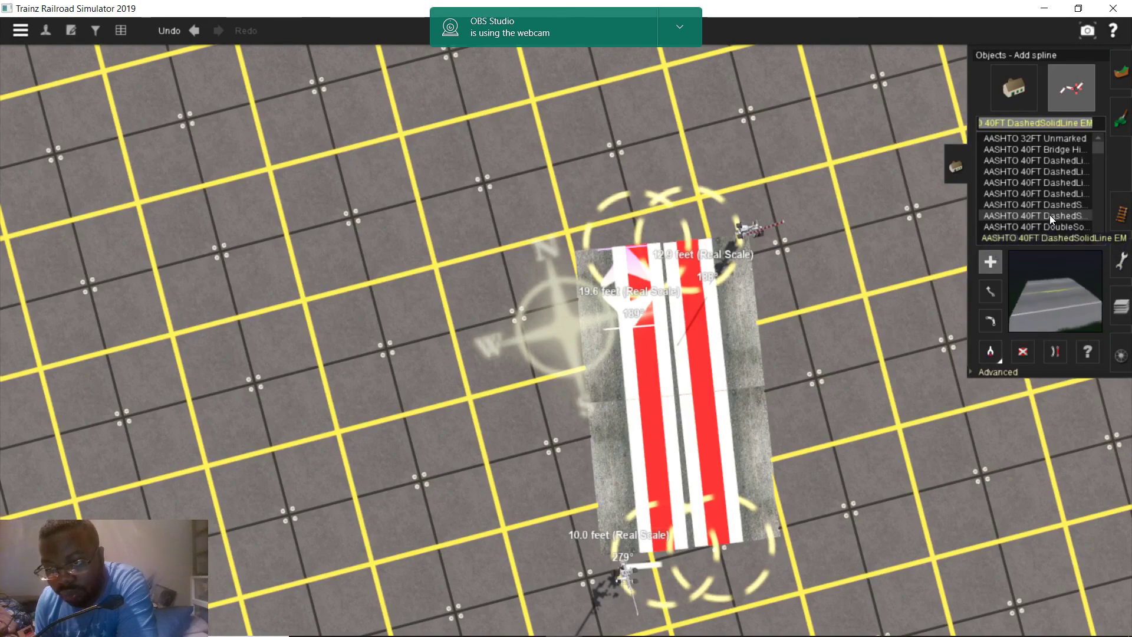
click(1049, 222)
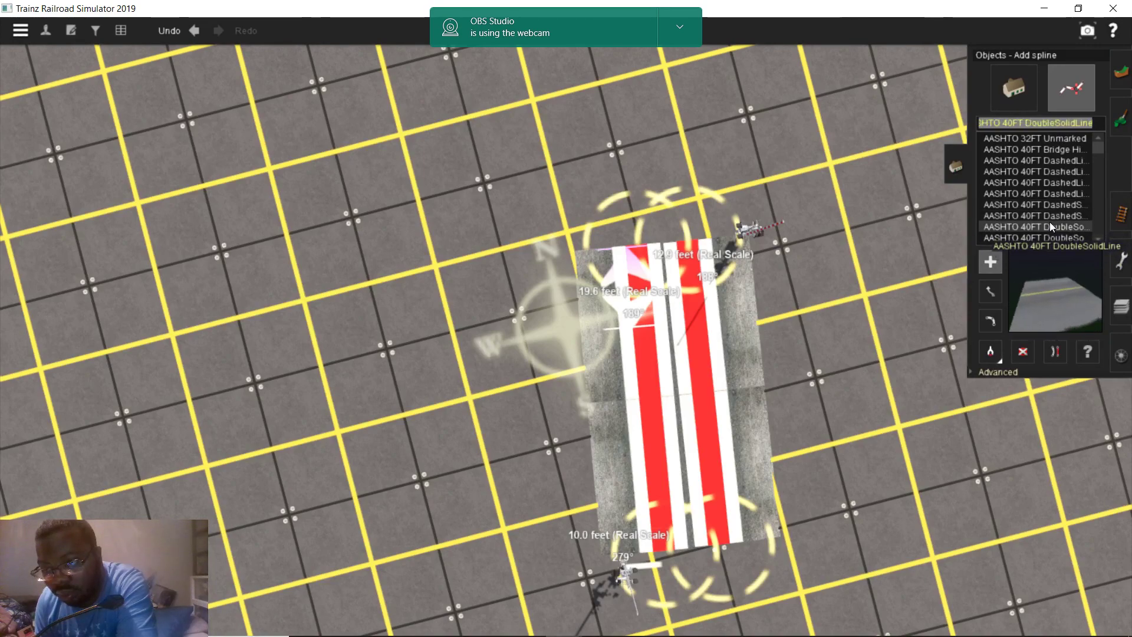
scroll(1049, 219, down, 1)
click(1055, 207)
click(1059, 215)
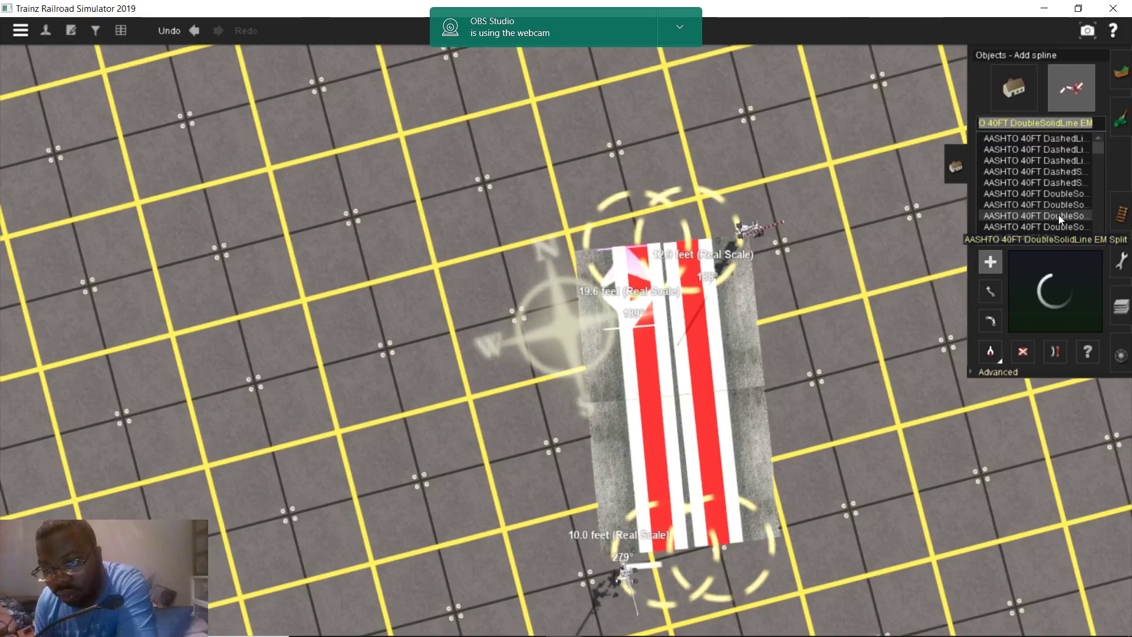
scroll(596, 347, up, 5)
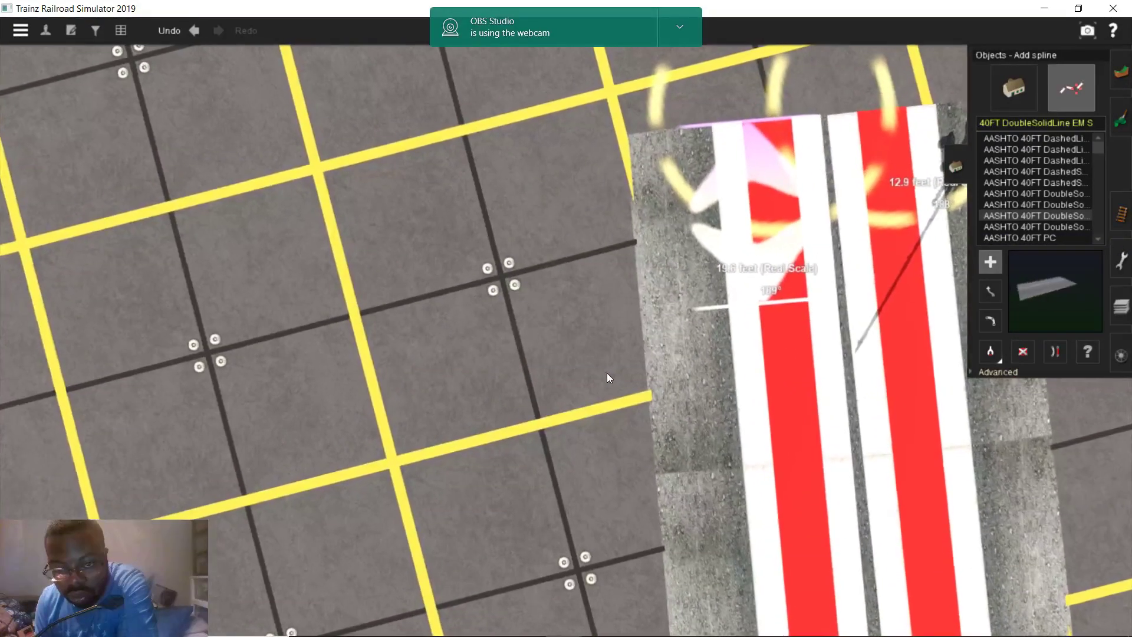
Remove a stray grey road segment and lay a new road stretching west of the crossing
click(607, 372)
scroll(706, 327, up, 2)
click(1023, 351)
click(616, 312)
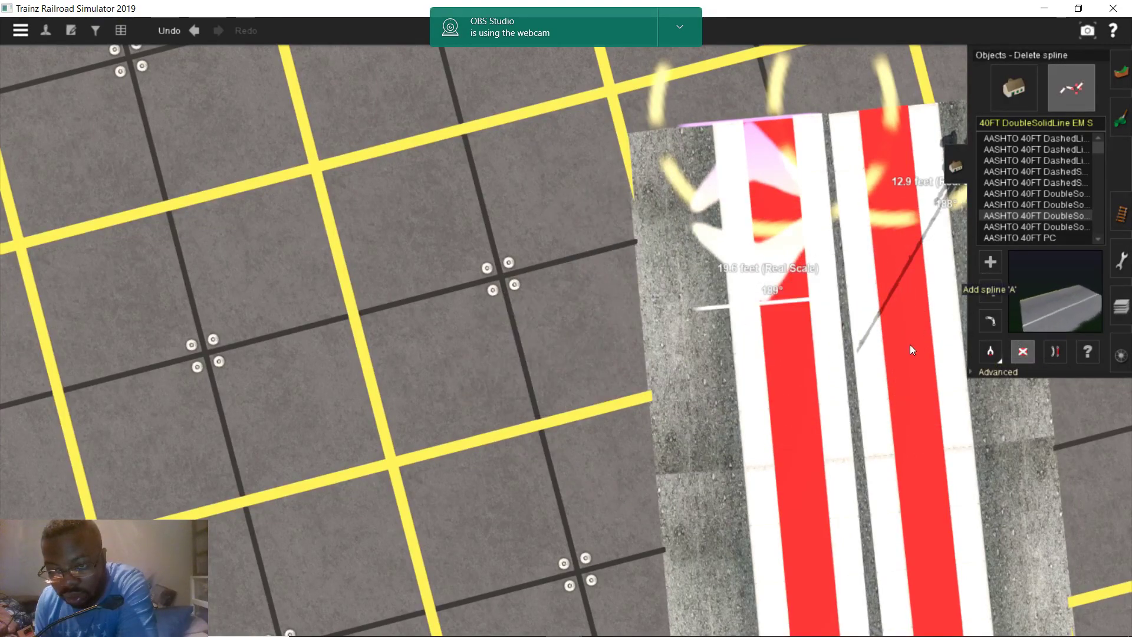
click(990, 262)
click(696, 428)
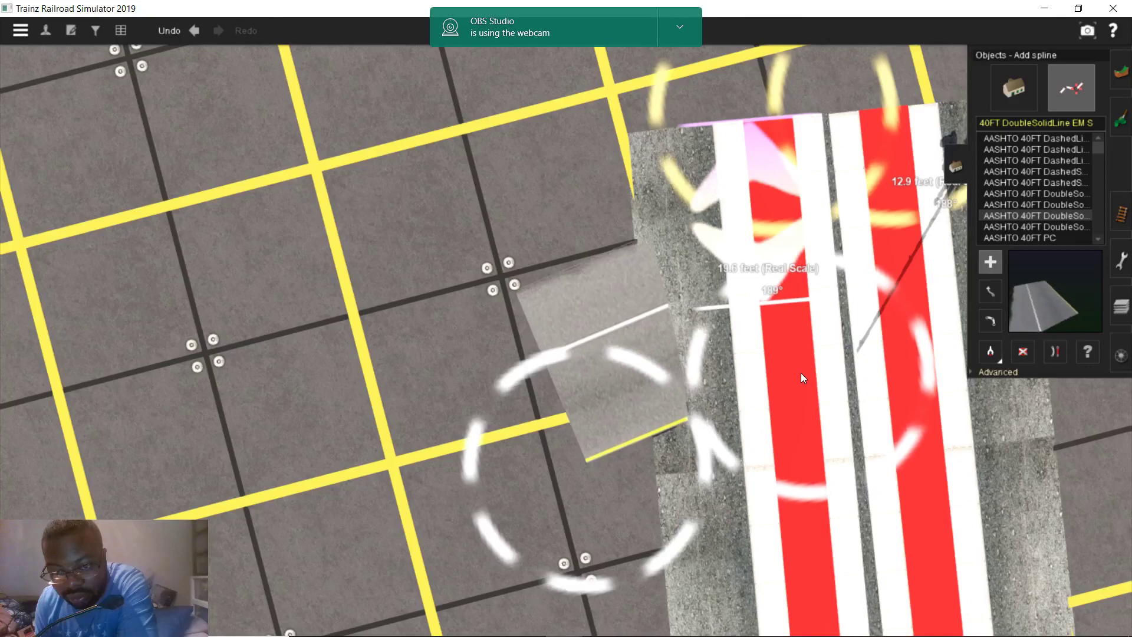
right_drag(809, 372, 806, 345)
scroll(712, 310, up, 5)
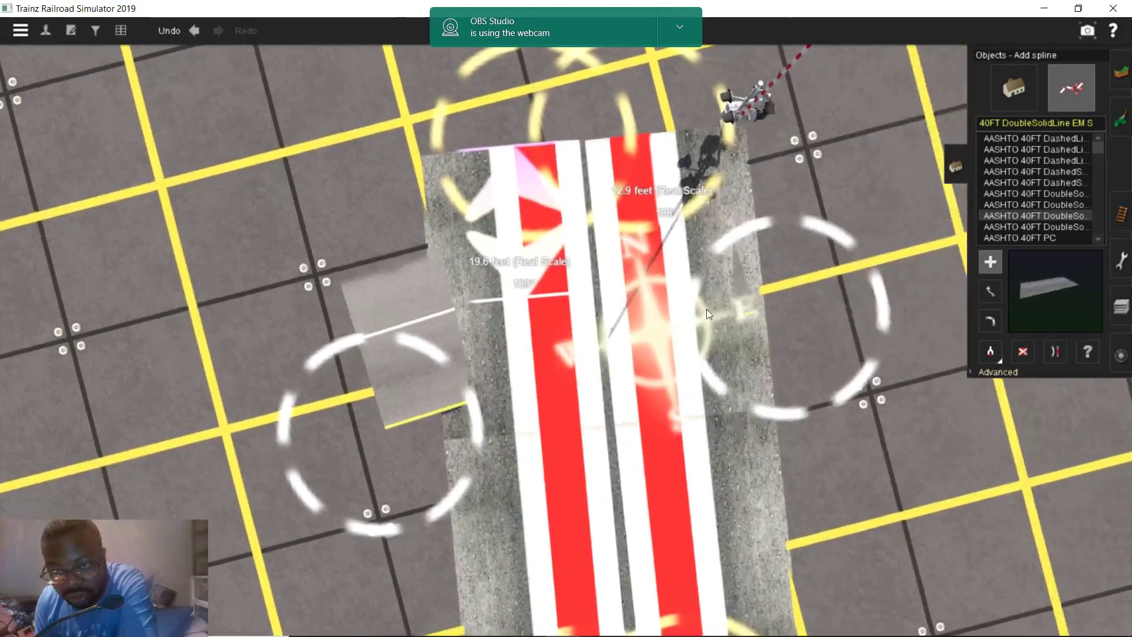
scroll(635, 370, down, 5)
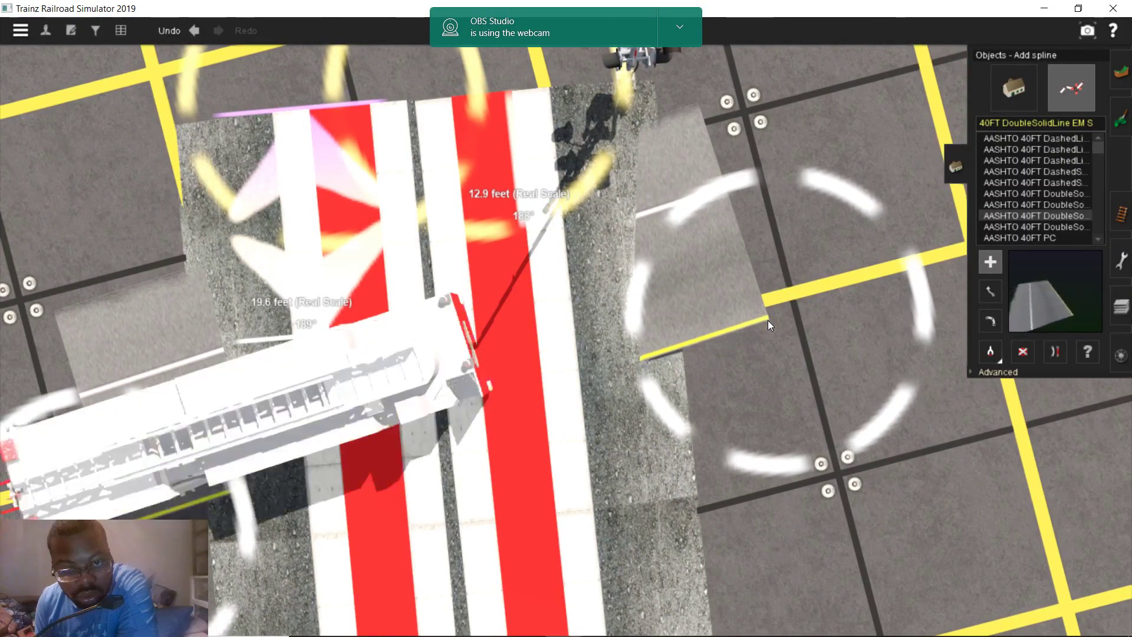
Inspect the gated crossing from several angles, then bring up the Ashland satellite map
right_drag(762, 309, 946, 266)
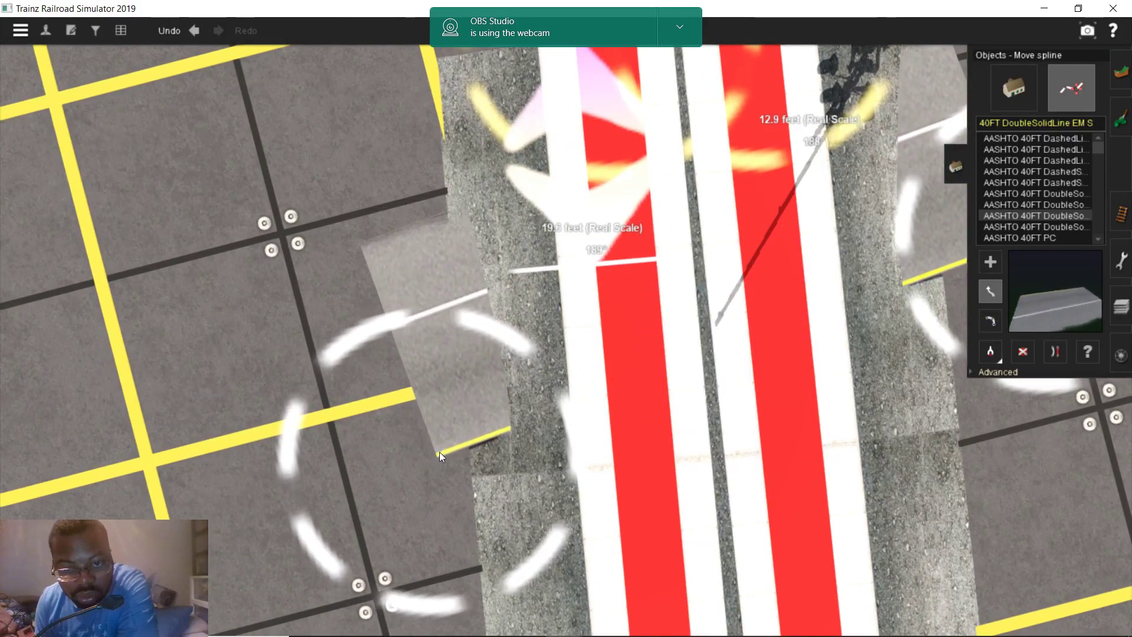
scroll(443, 451, down, 5)
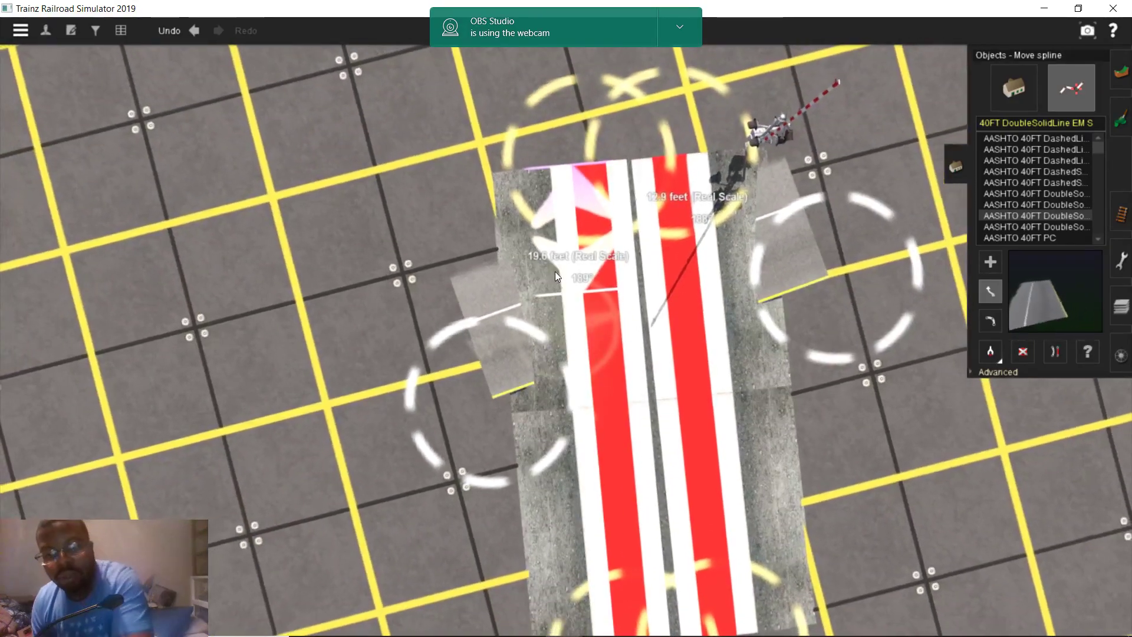
right_drag(545, 266, 674, 368)
key(Left)
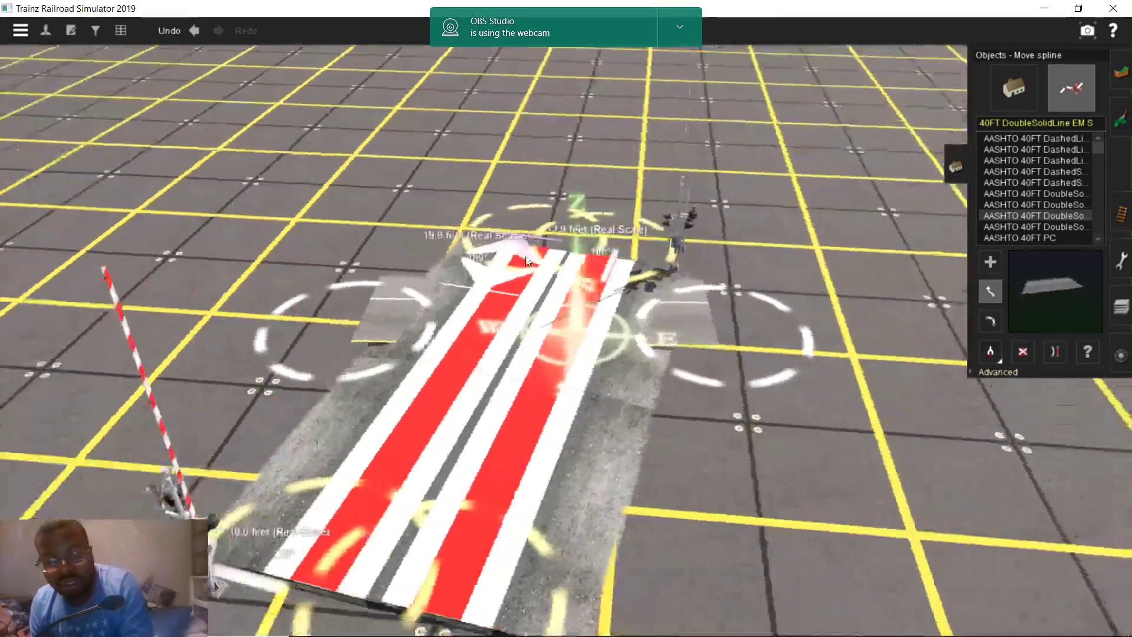
key(Down)
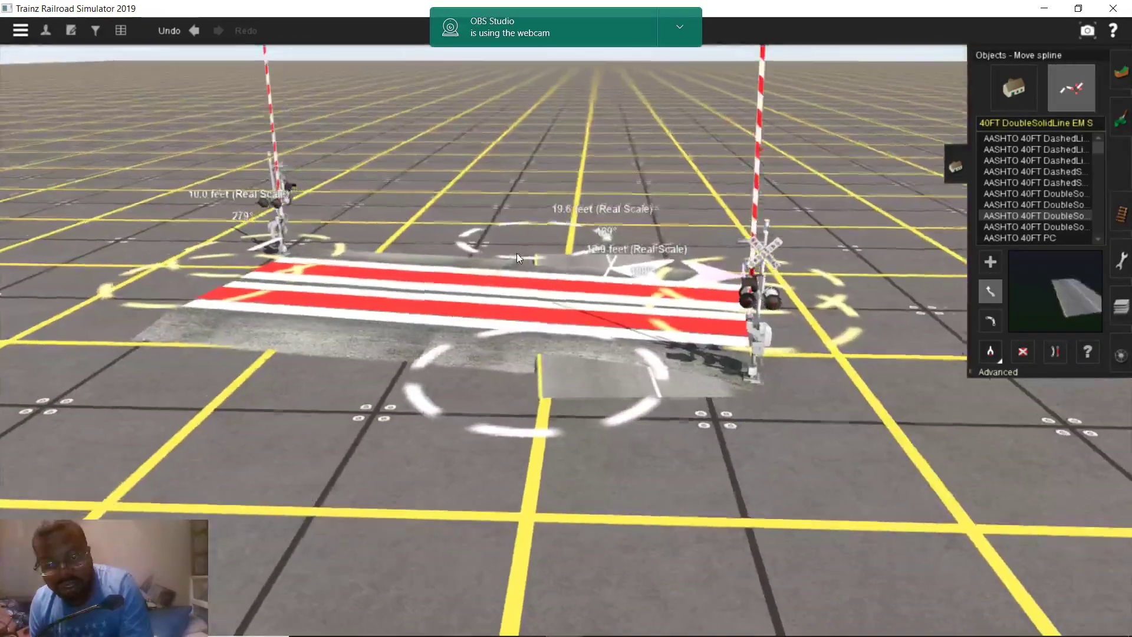
scroll(517, 253, up, 3)
key(Left)
right_drag(517, 263, 483, 542)
mouse_move(483, 635)
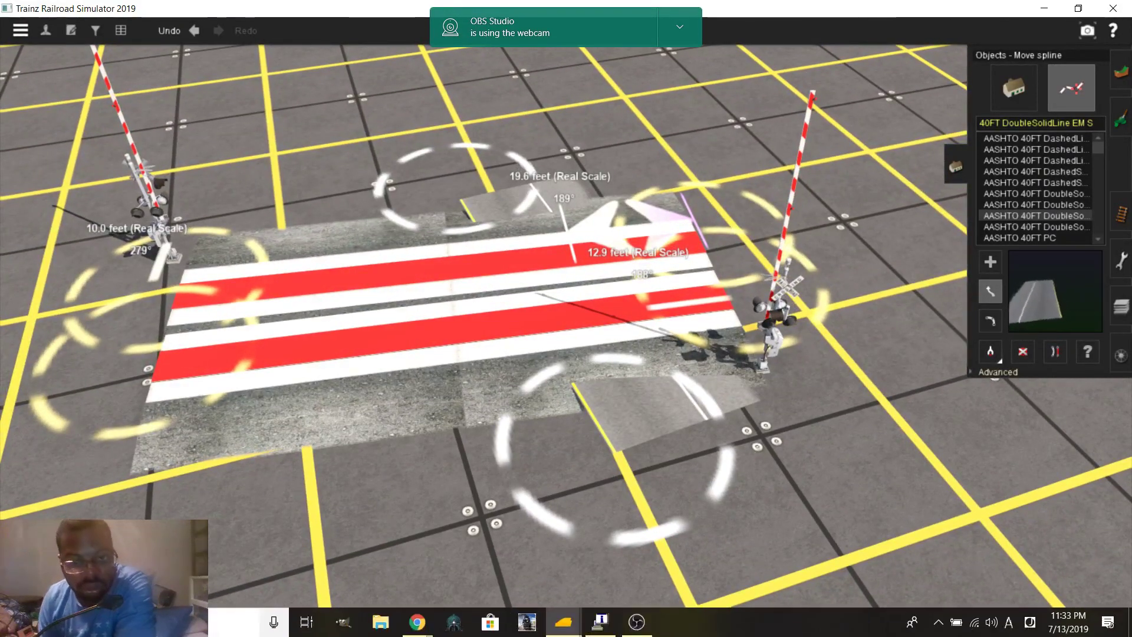
mouse_move(417, 622)
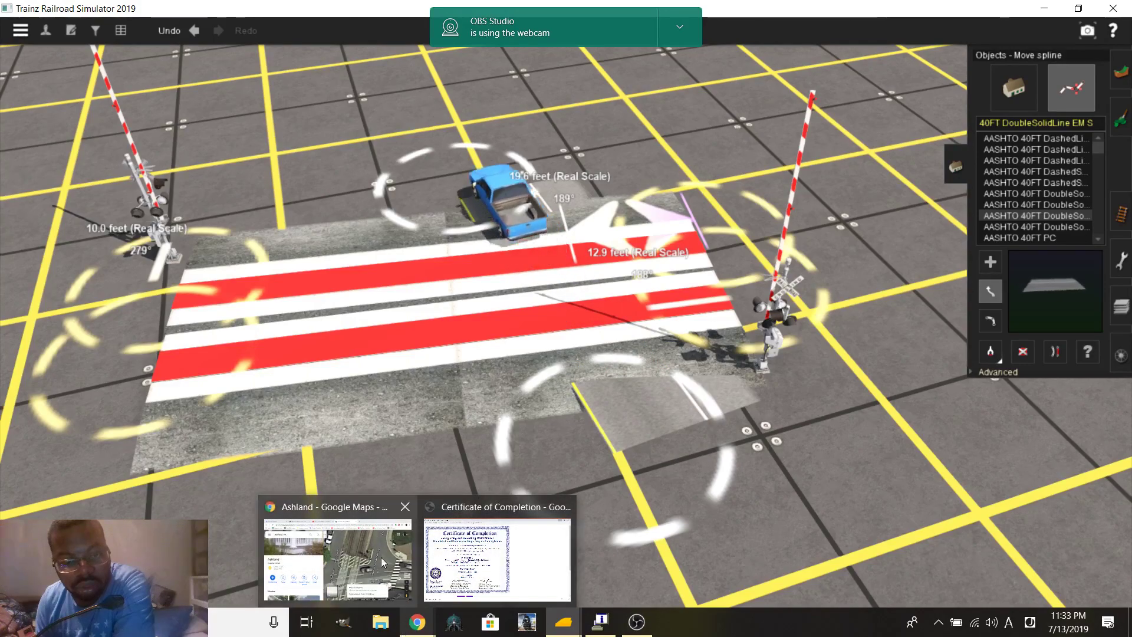
click(383, 563)
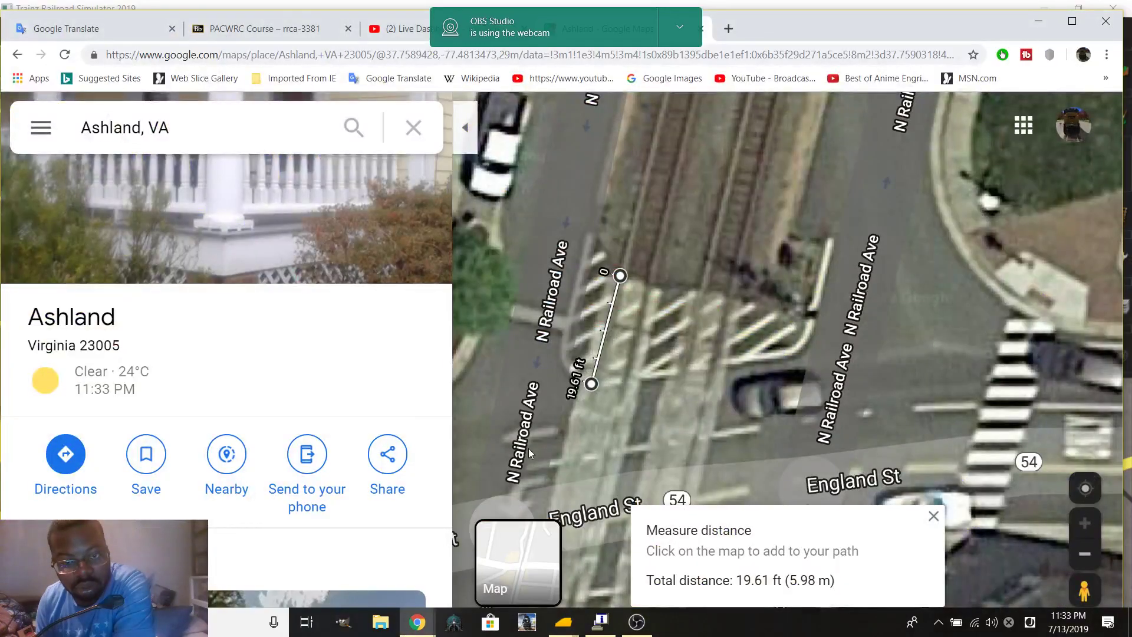
Clear the old measurement and measure about 27 ft across the tracks at England St
click(932, 517)
drag(904, 479, 742, 371)
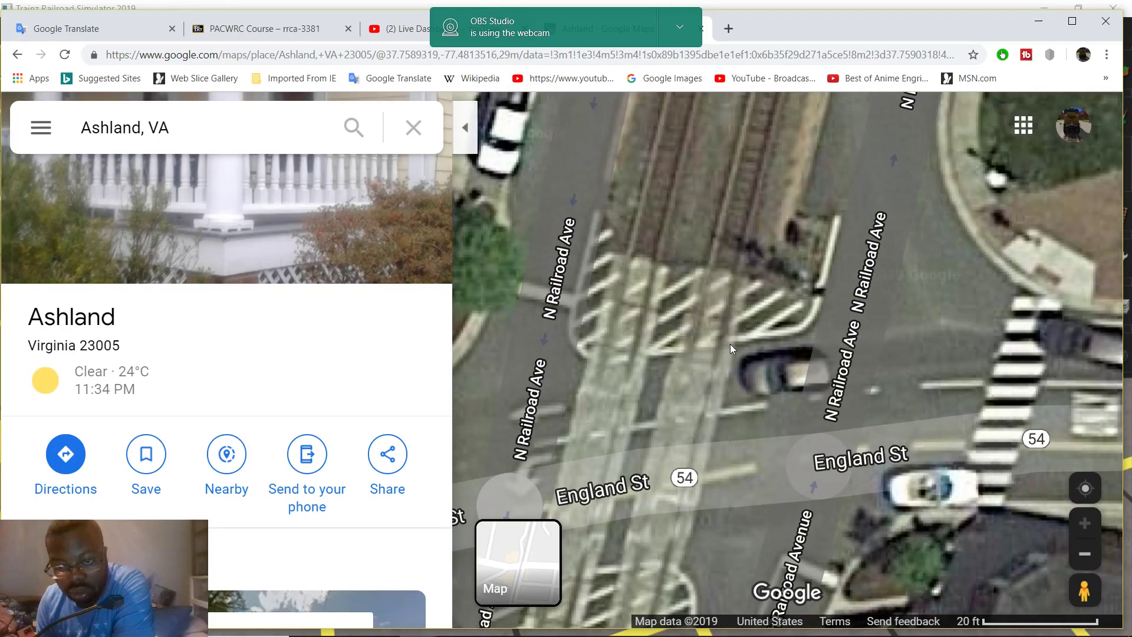
right_click(725, 340)
click(826, 582)
drag(824, 402, 805, 373)
scroll(831, 356, down, 2)
scroll(624, 364, up, 2)
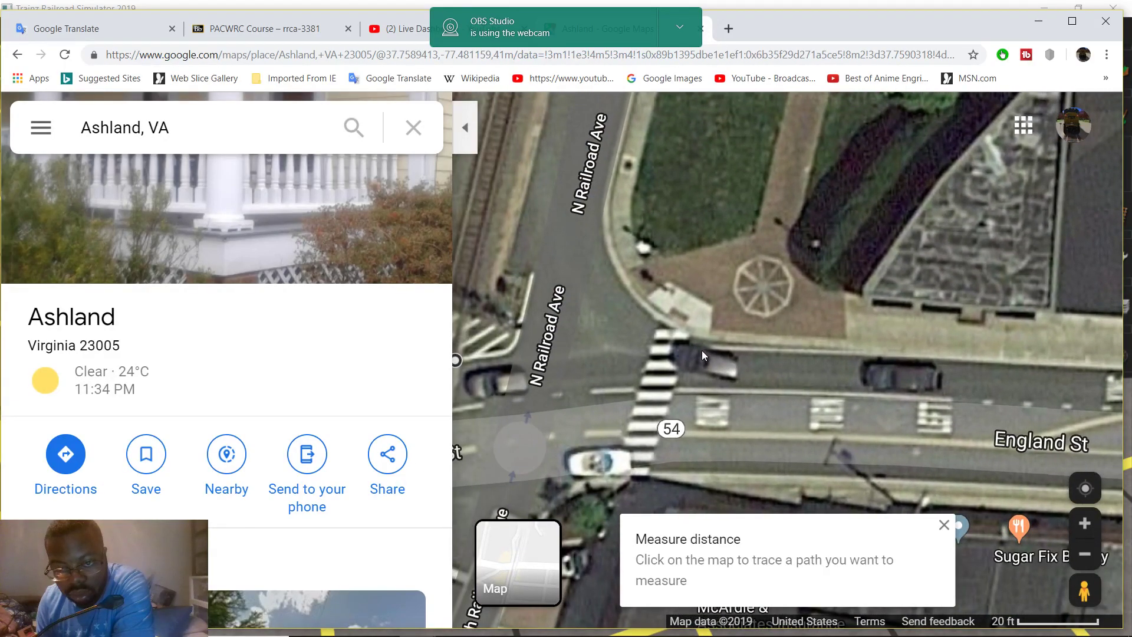
drag(737, 356, 666, 293)
click(666, 289)
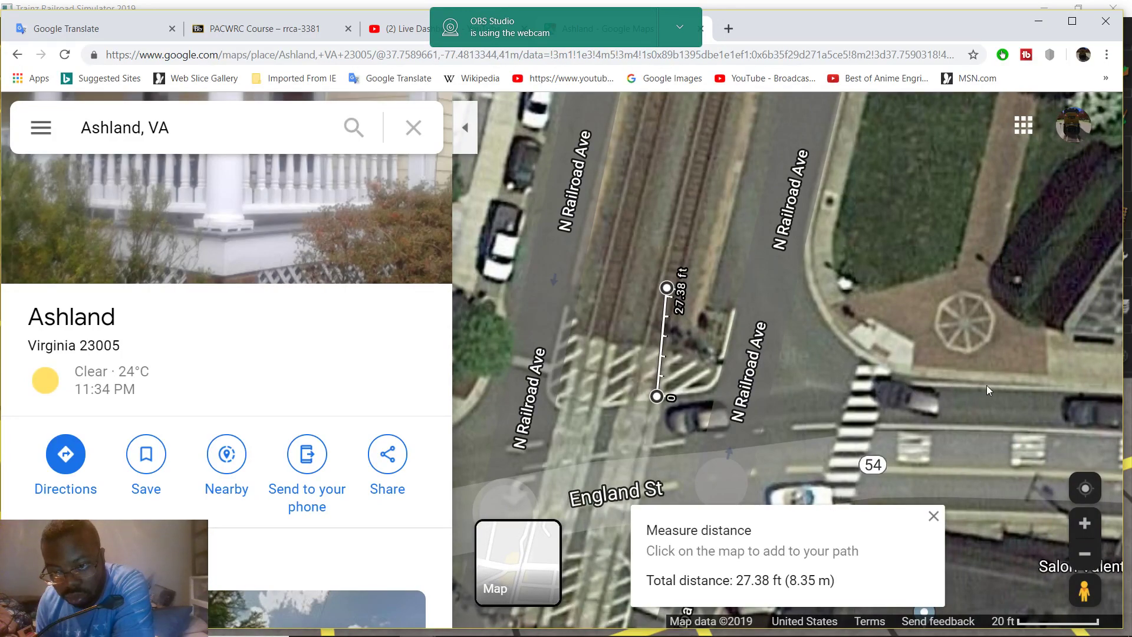
Extend the measurement roughly 100 ft along England St
drag(1010, 389, 840, 382)
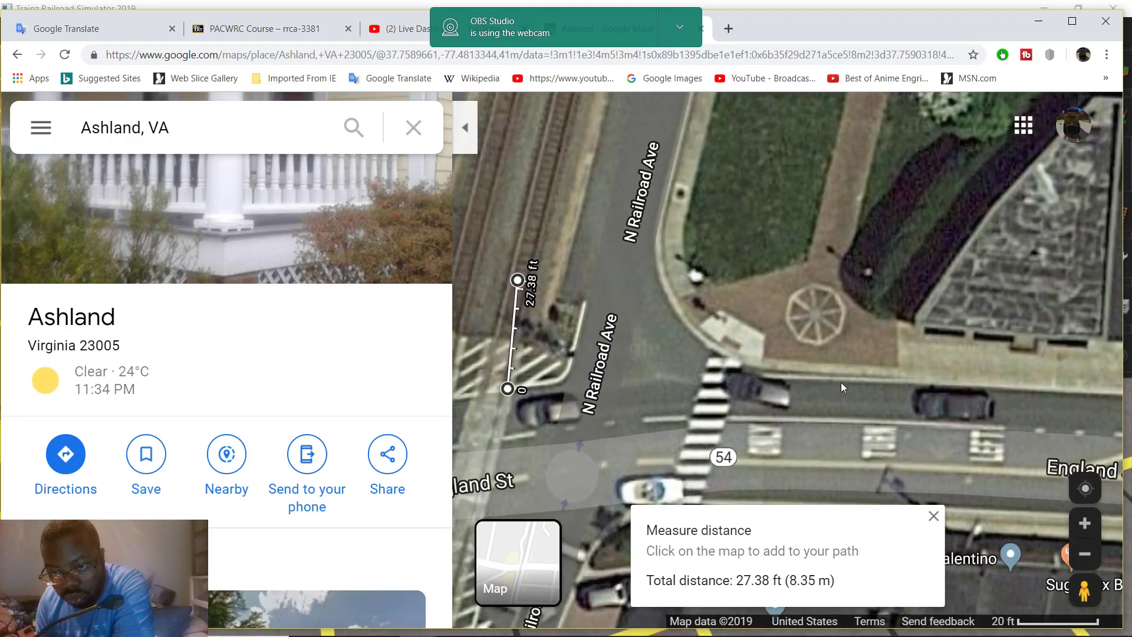
click(902, 378)
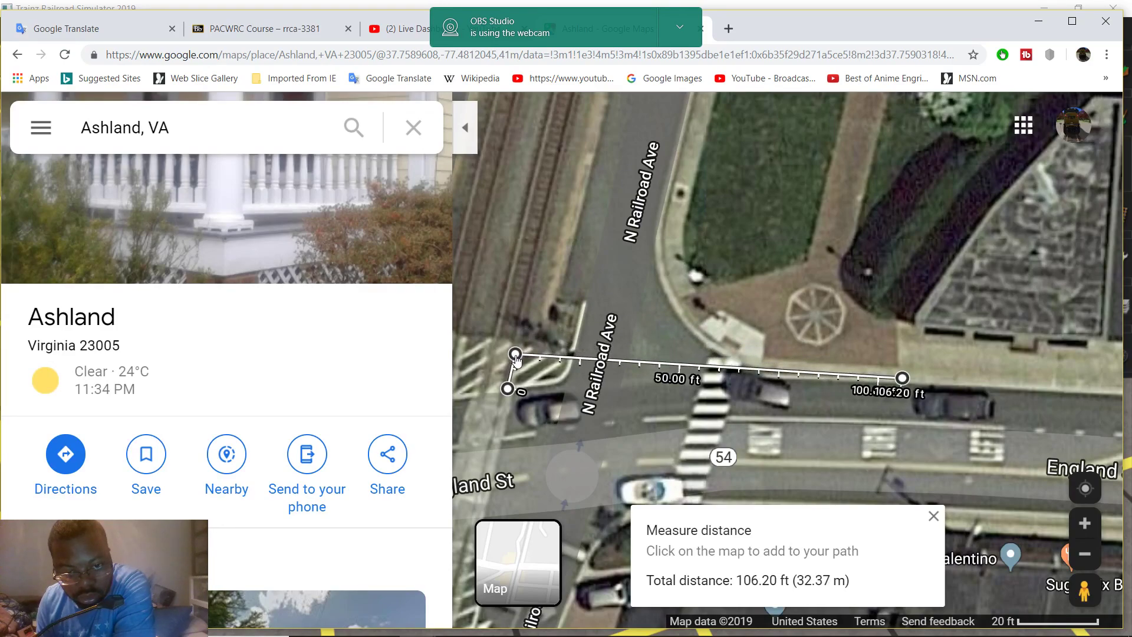
drag(571, 425, 712, 446)
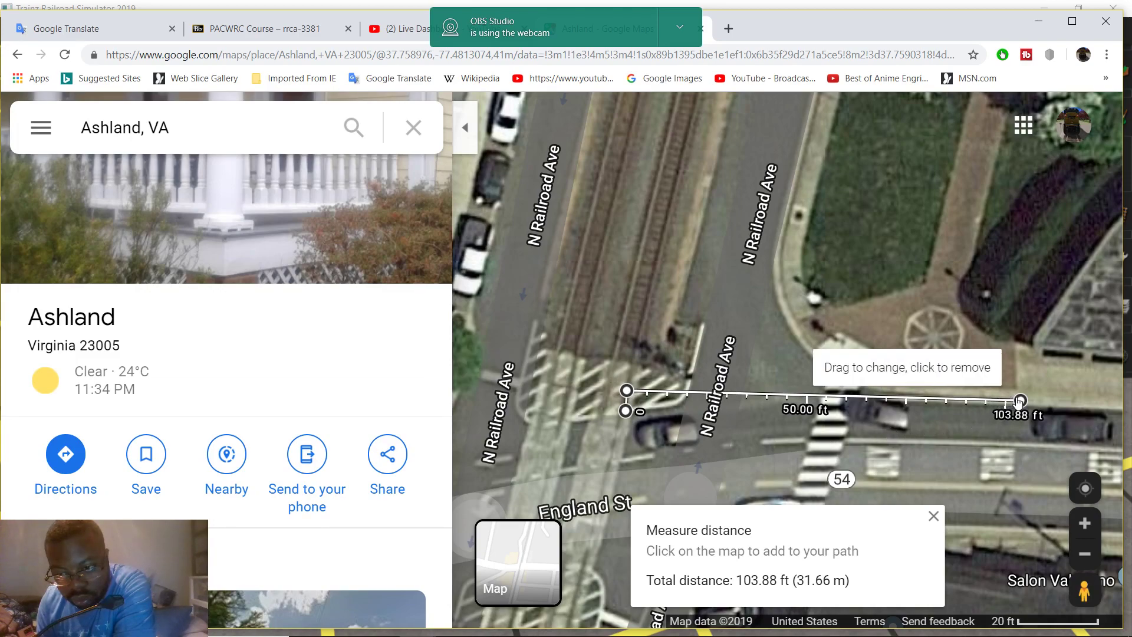
mouse_move(576, 625)
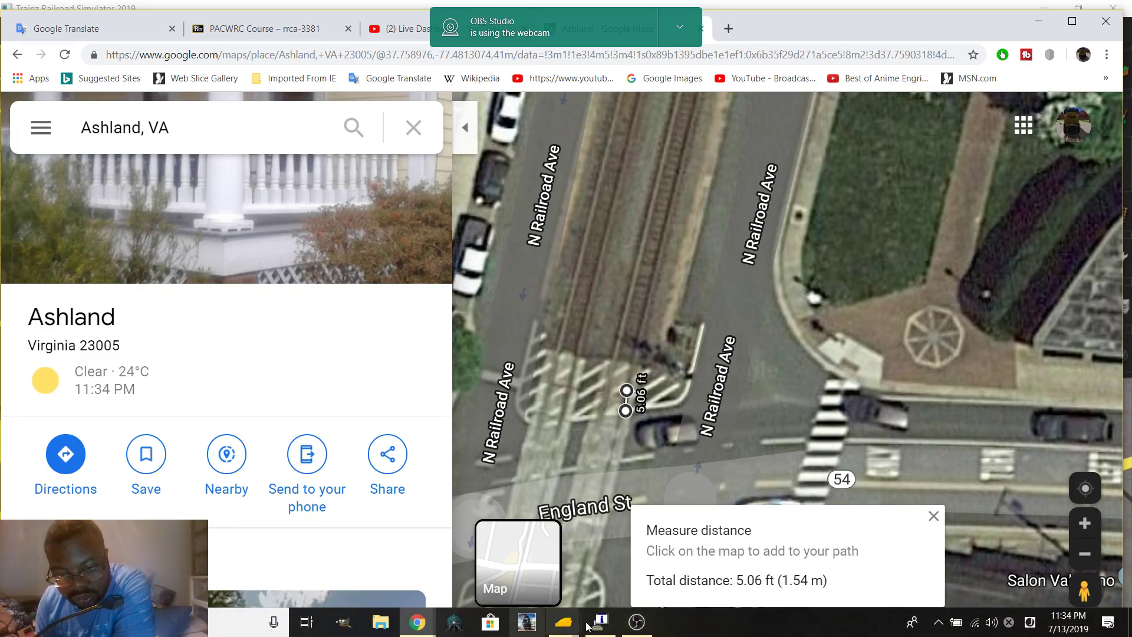
Back in Trainz, delete the 12.9-foot ruler from the crossing
click(620, 554)
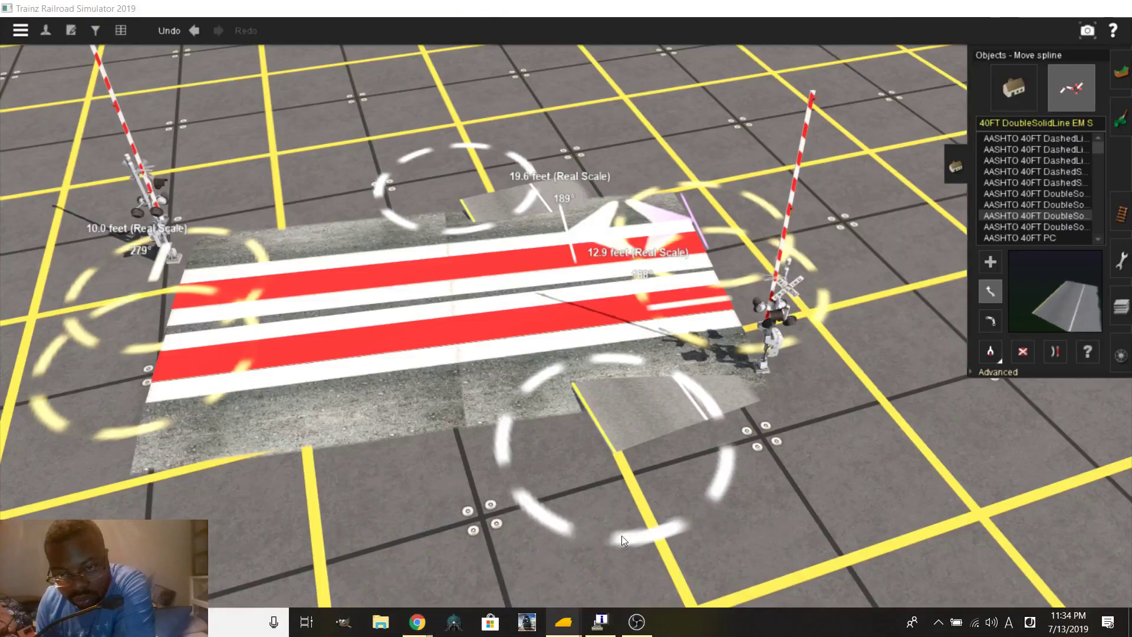
click(1120, 212)
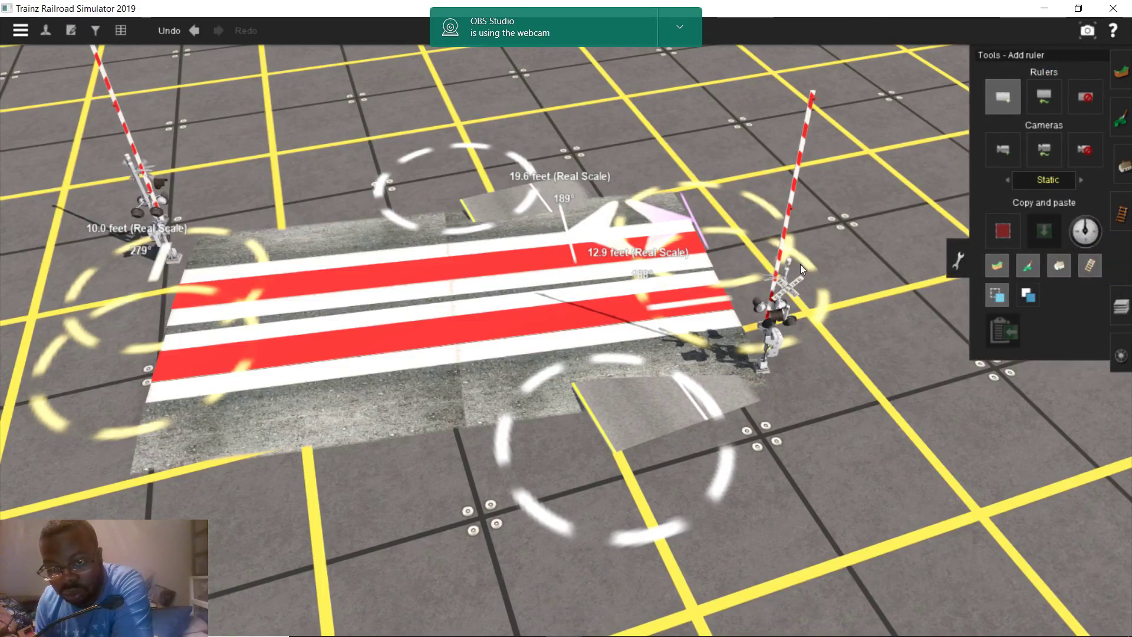
scroll(816, 263, up, 3)
right_drag(635, 303, 1043, 137)
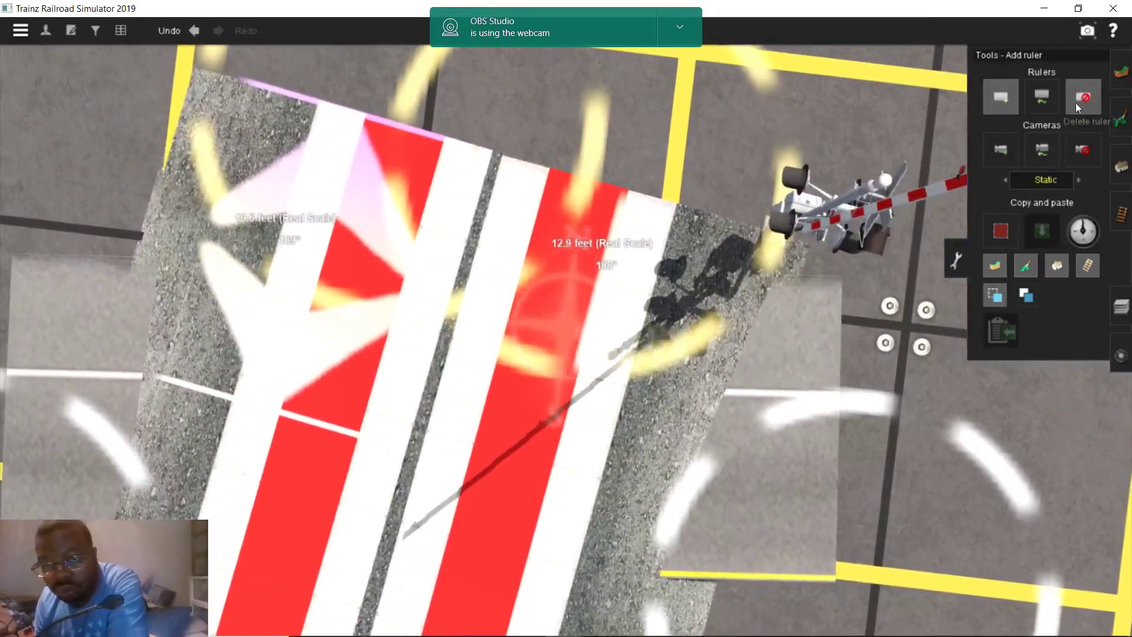
click(1083, 97)
click(660, 341)
Place a new 5-foot ruler on the crossing, then return to the Ashland map
click(1000, 96)
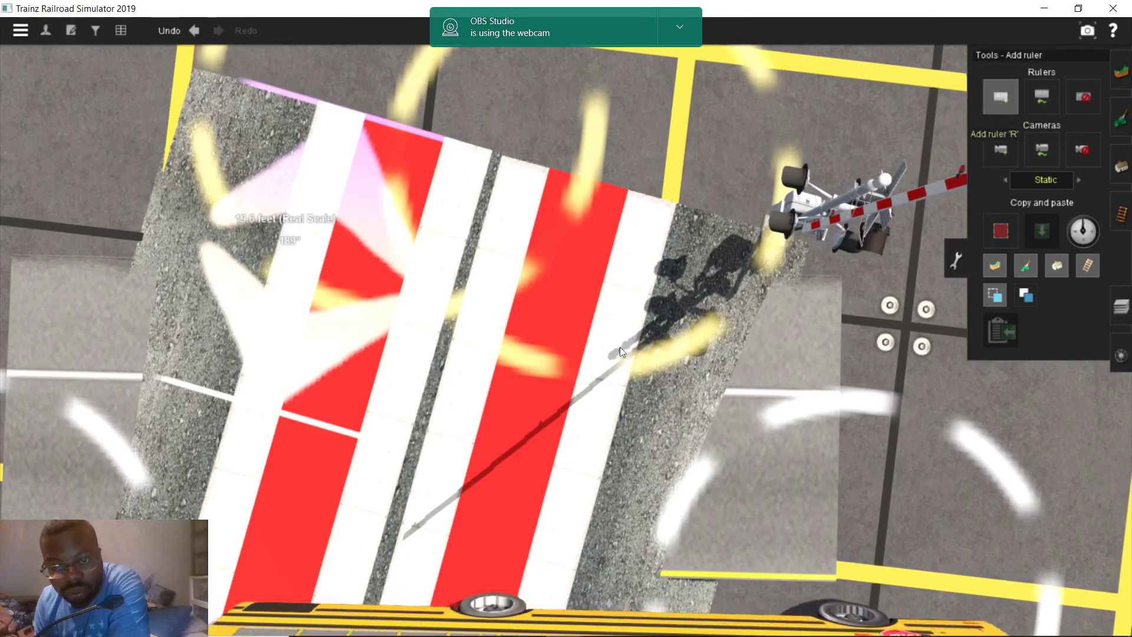
key(Left)
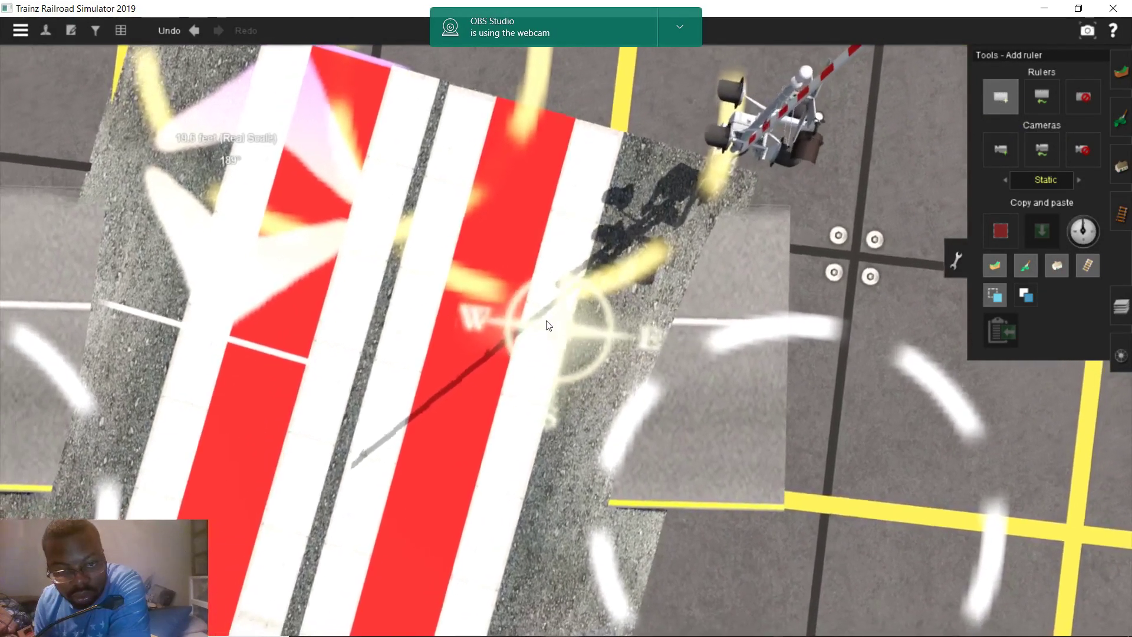
click(551, 327)
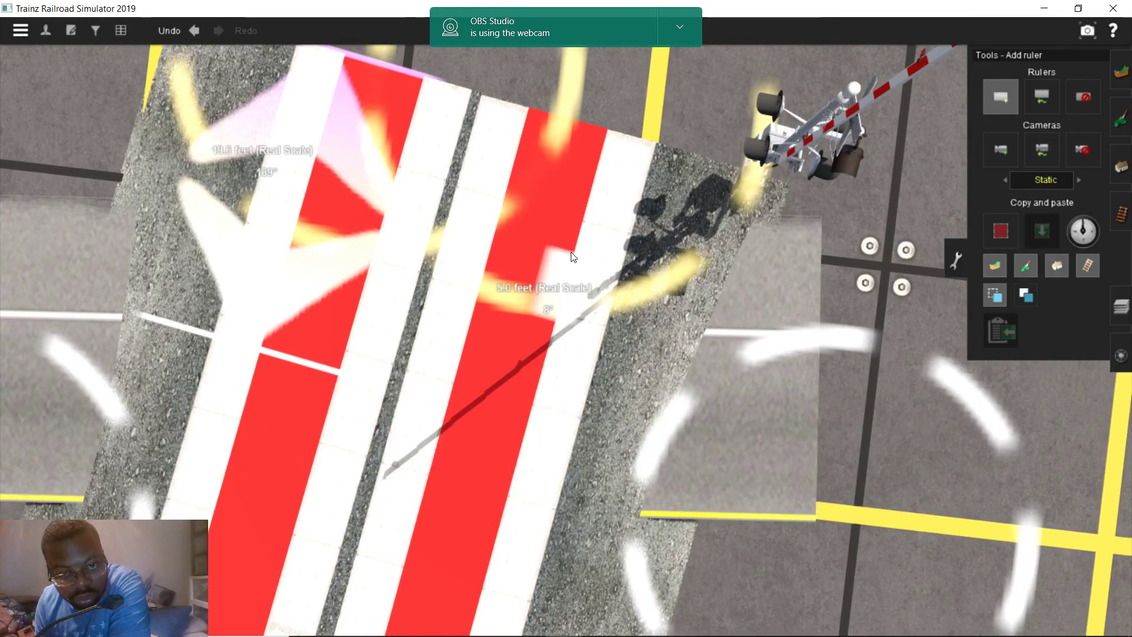
mouse_move(417, 622)
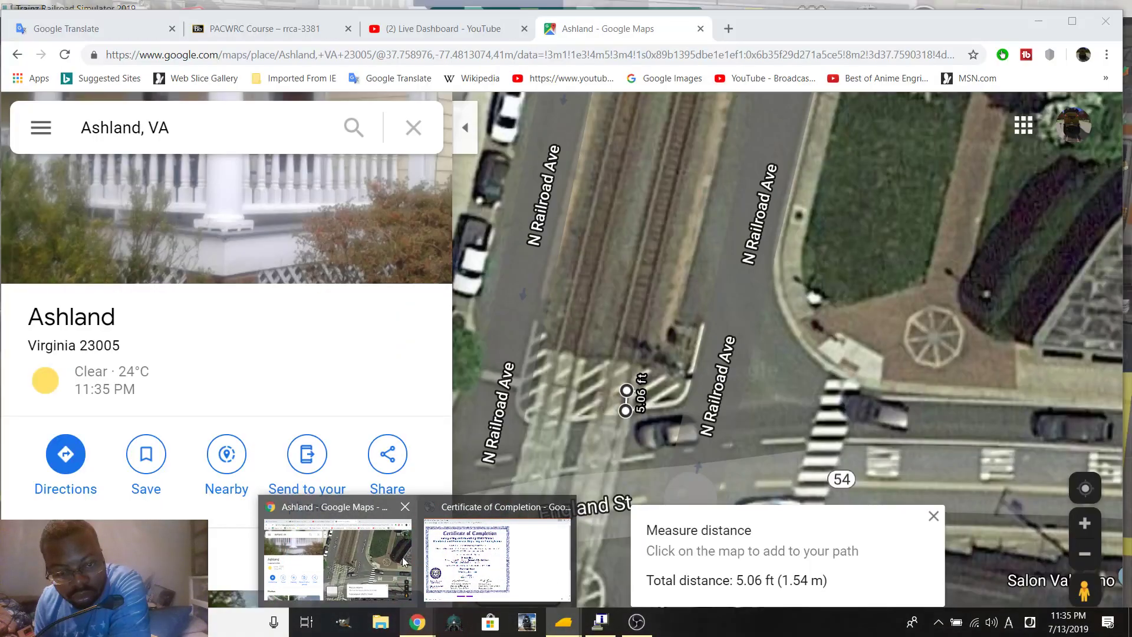
click(401, 560)
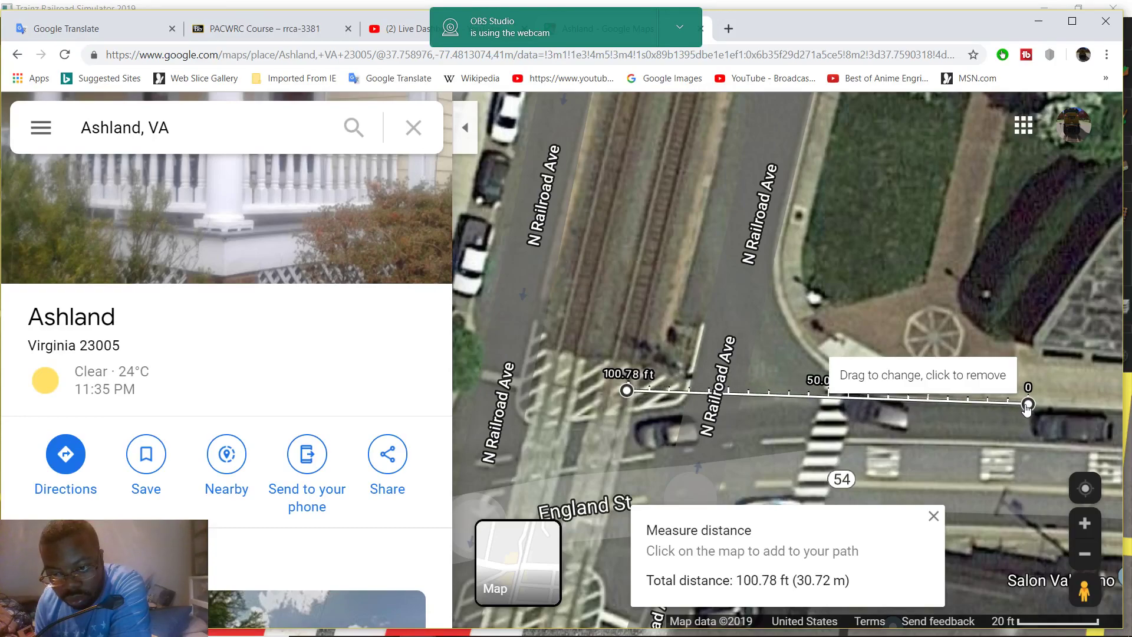
Back in Trainz, stretch a ruler 100.8 feet out from the crossing
mouse_move(518, 633)
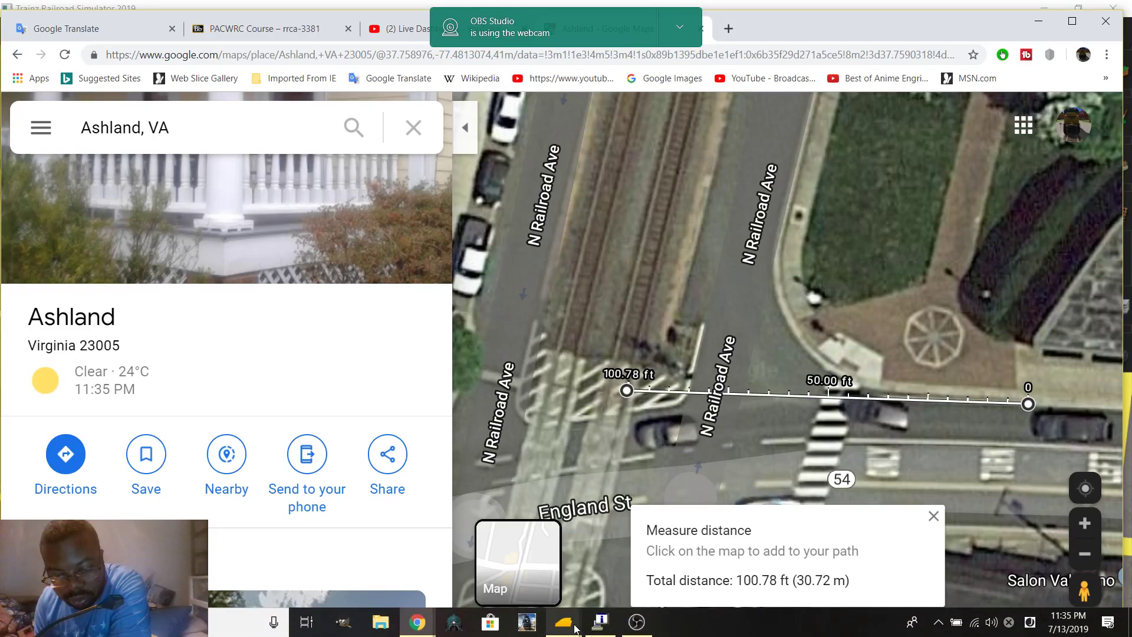
mouse_move(561, 622)
click(606, 567)
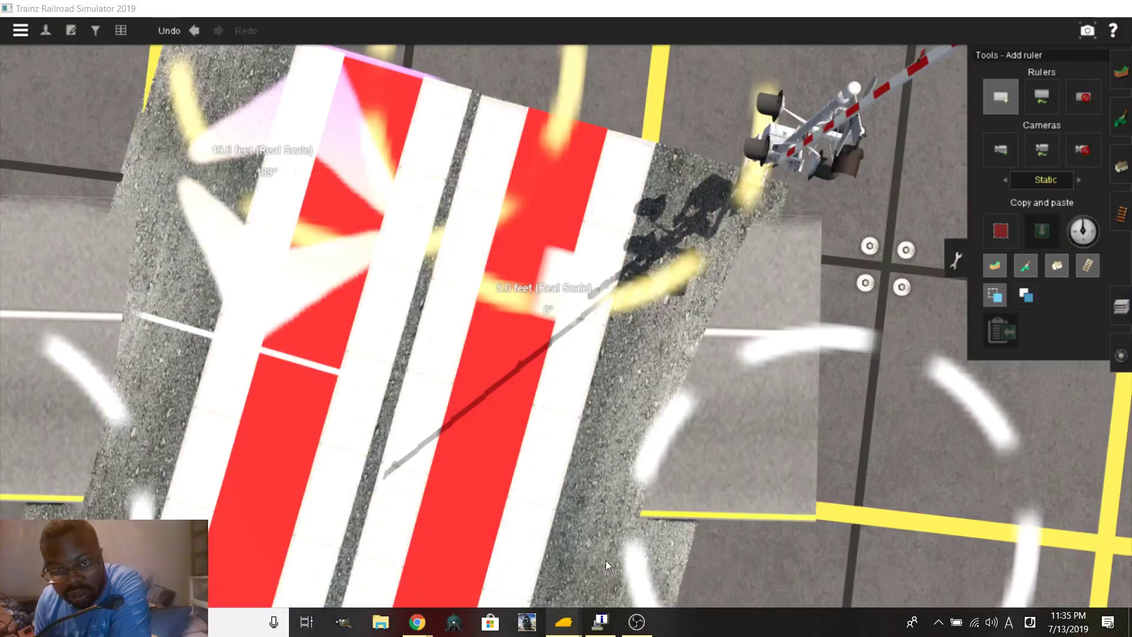
scroll(577, 303, down, 5)
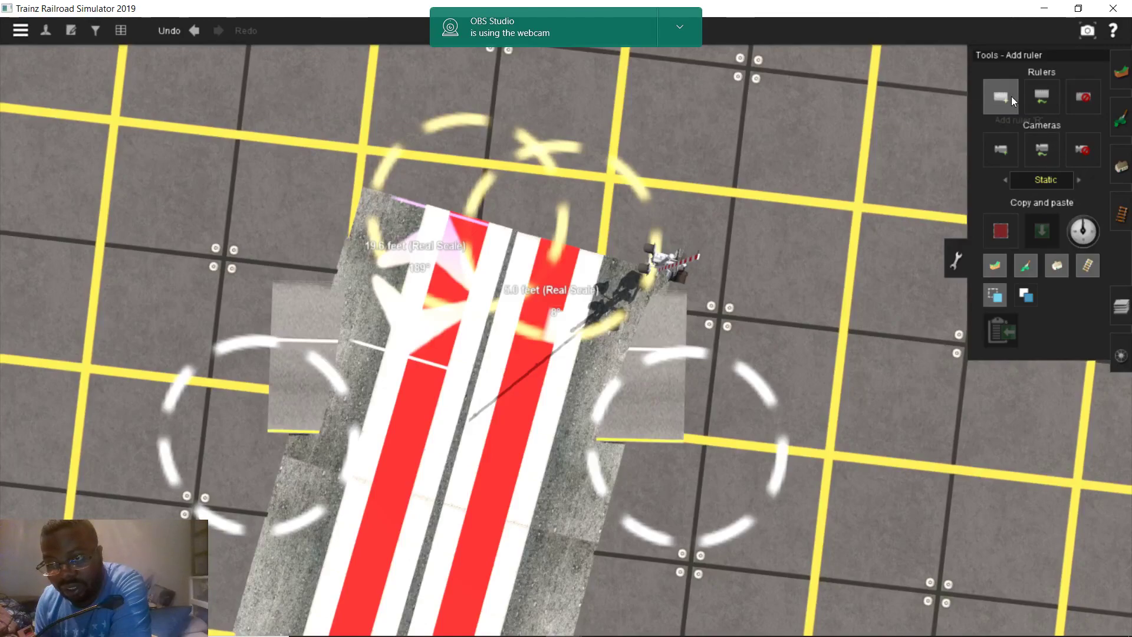
scroll(534, 362, up, 5)
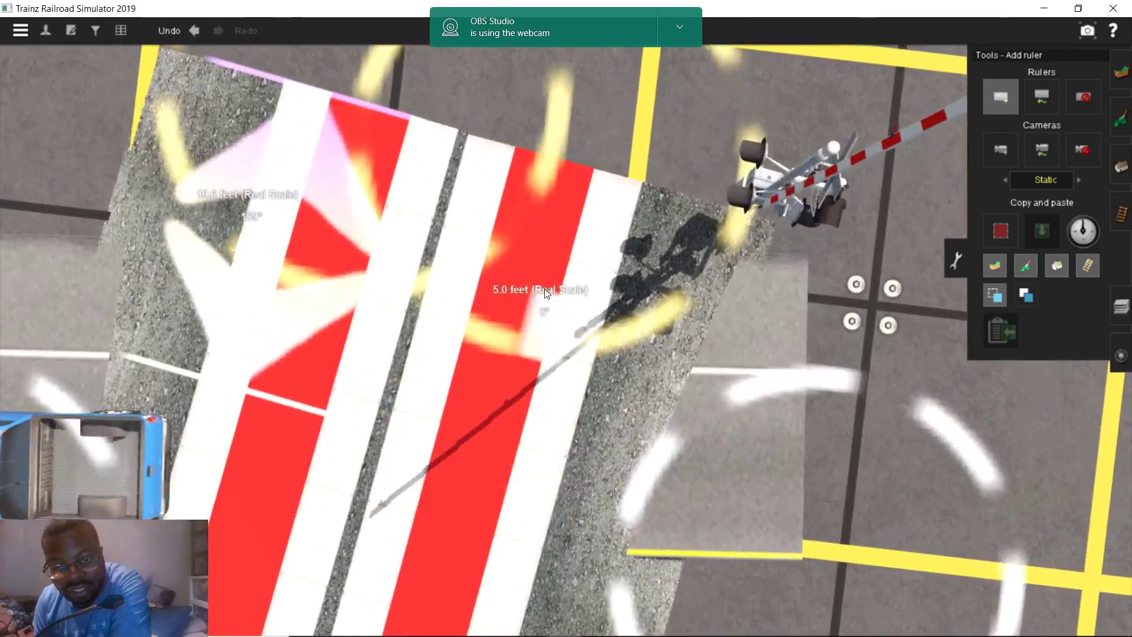
drag(546, 288, 560, 345)
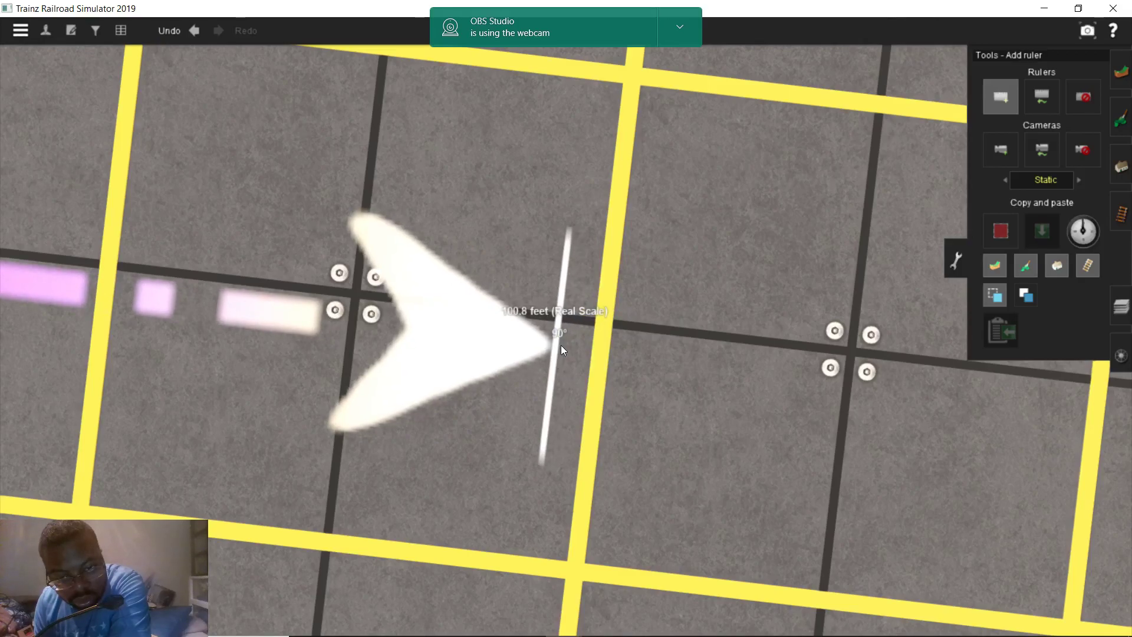
Lay a 40FT DoubleSolidLine EM road spline east from the platform along the 100.8-foot ruler
scroll(394, 394, down, 3)
right_drag(394, 398, 1100, 201)
click(1121, 167)
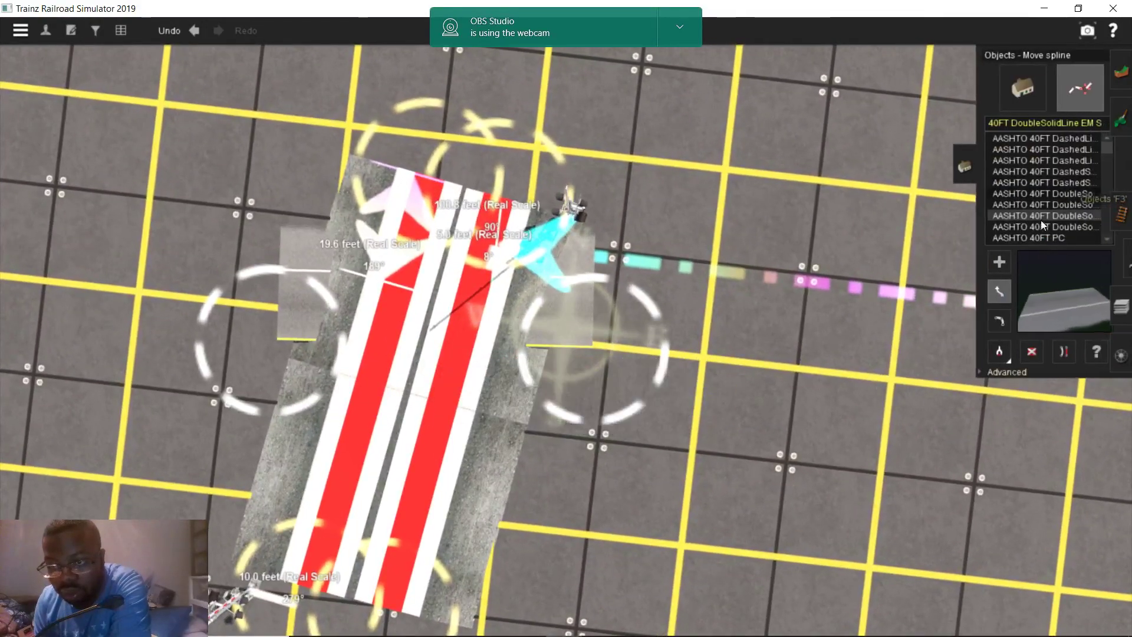
drag(595, 350, 659, 362)
scroll(659, 361, up, 5)
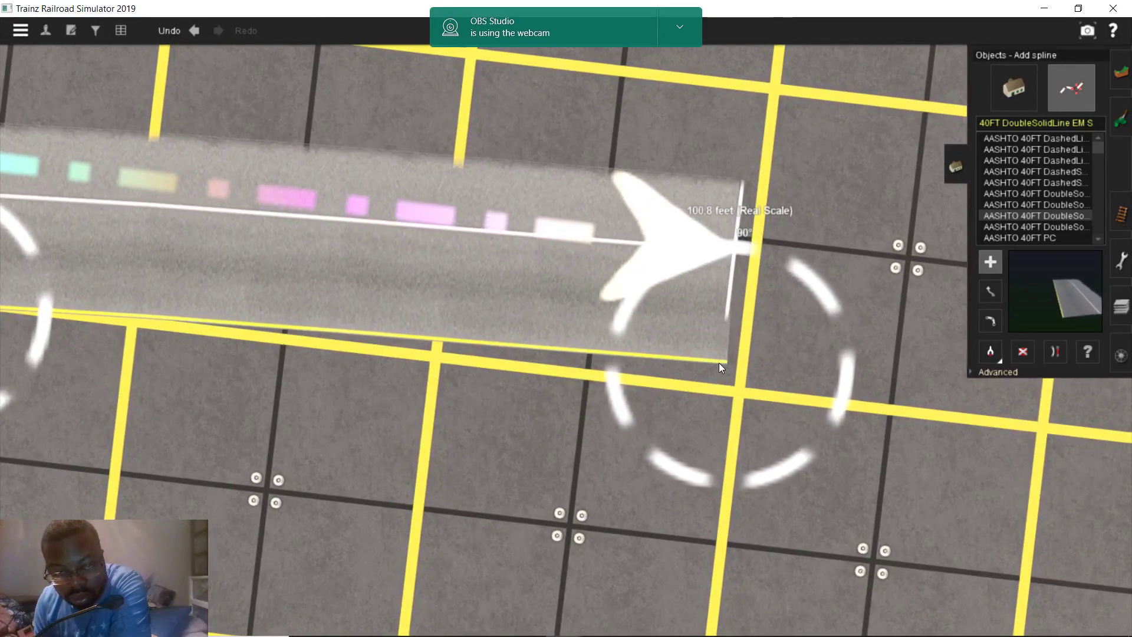
scroll(359, 342, down, 3)
key(Left)
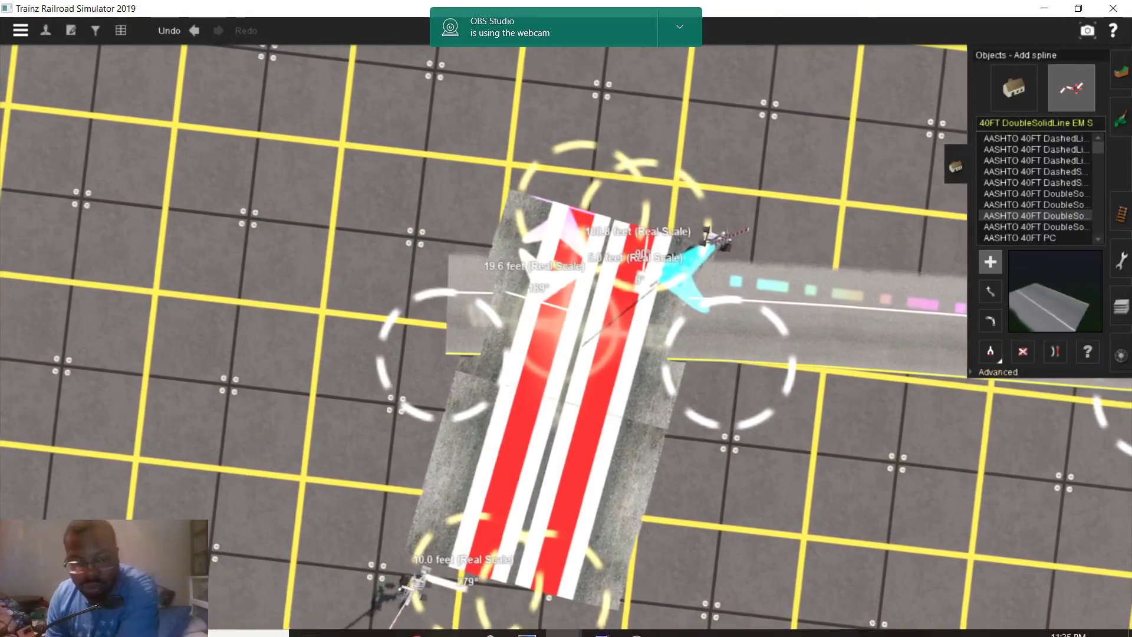
mouse_move(398, 630)
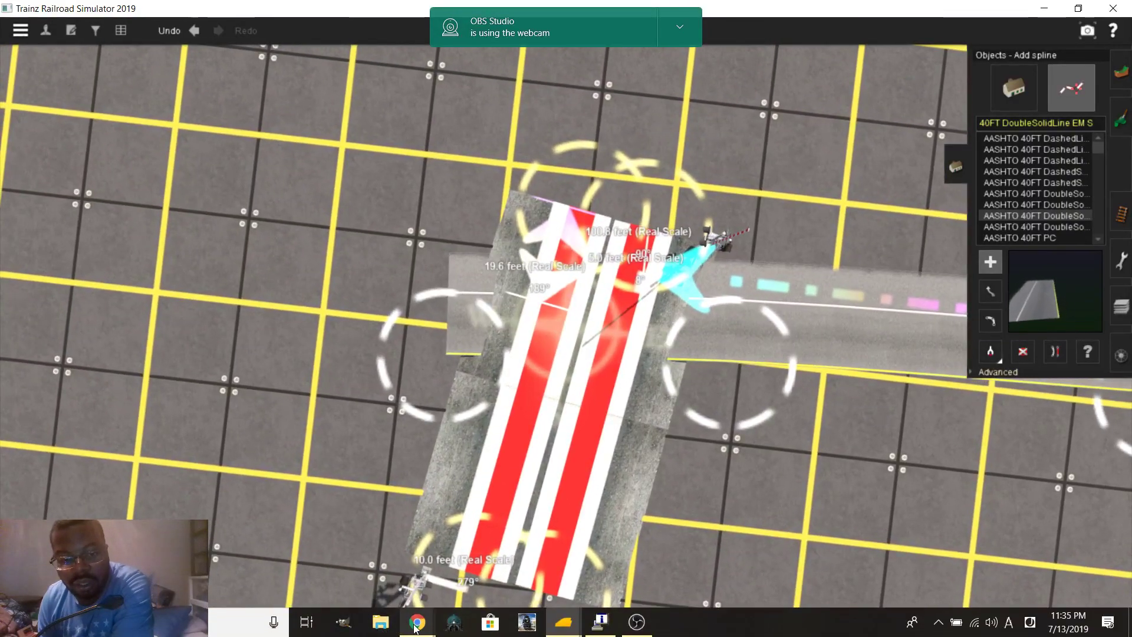
click(394, 557)
Clear the previous distance measurement and frame the England St crossing on the satellite map
drag(595, 403, 766, 224)
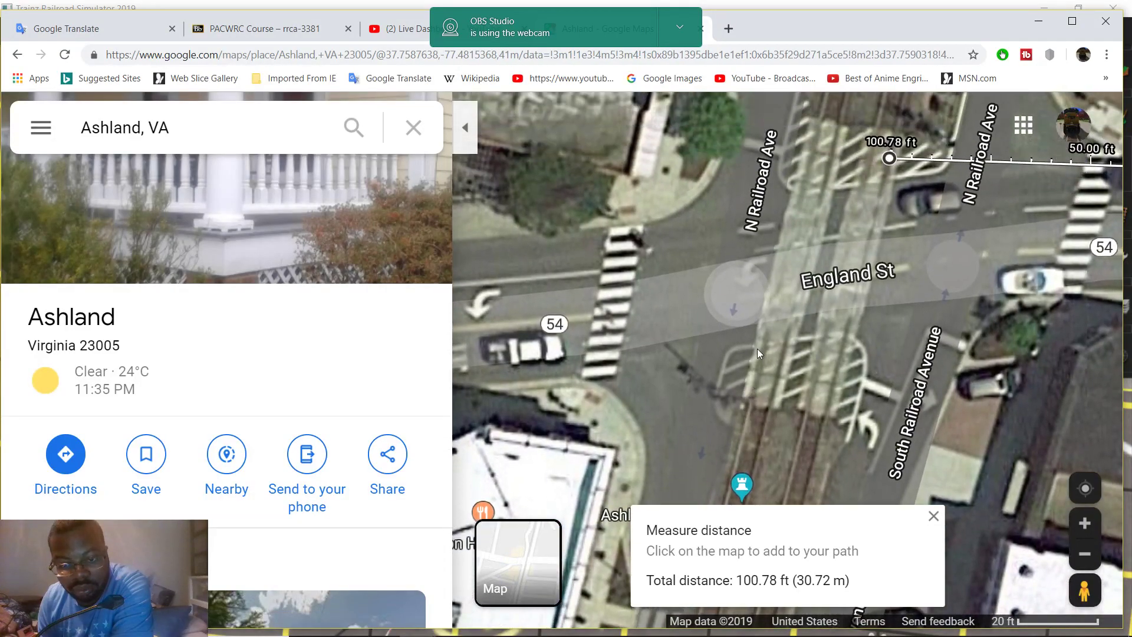
drag(762, 407, 797, 225)
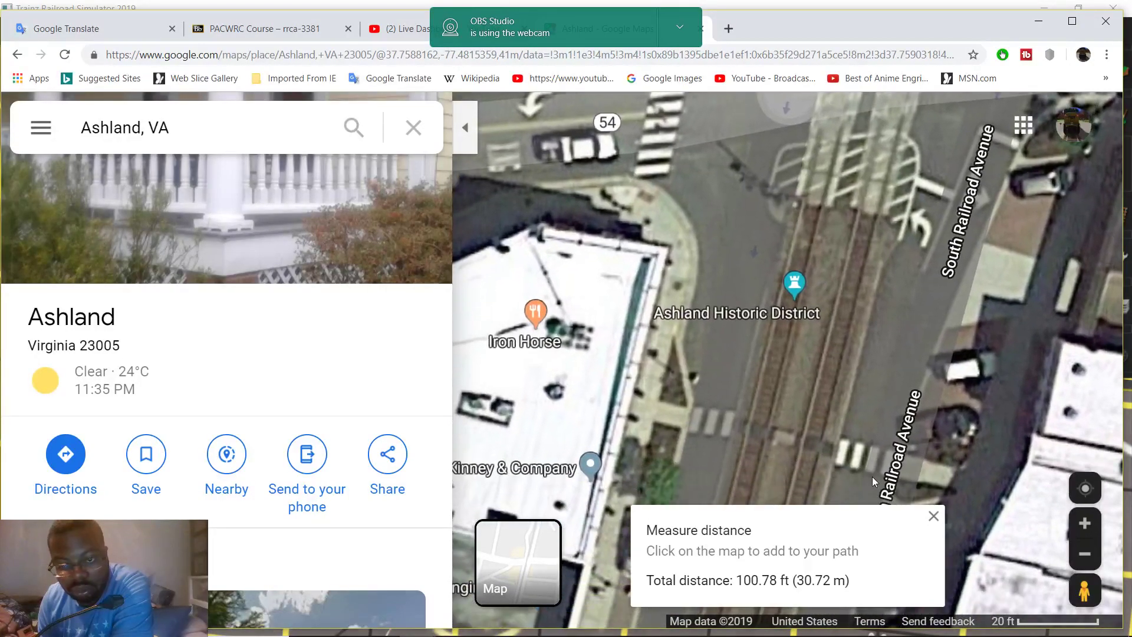
click(933, 515)
drag(784, 317, 755, 415)
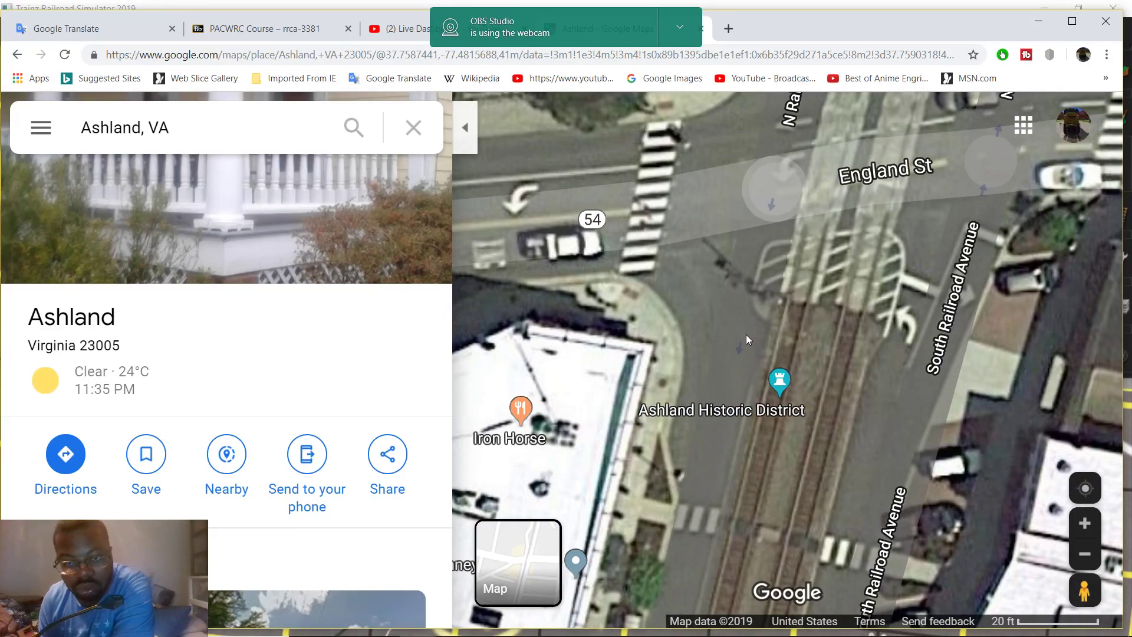
drag(752, 267, 744, 366)
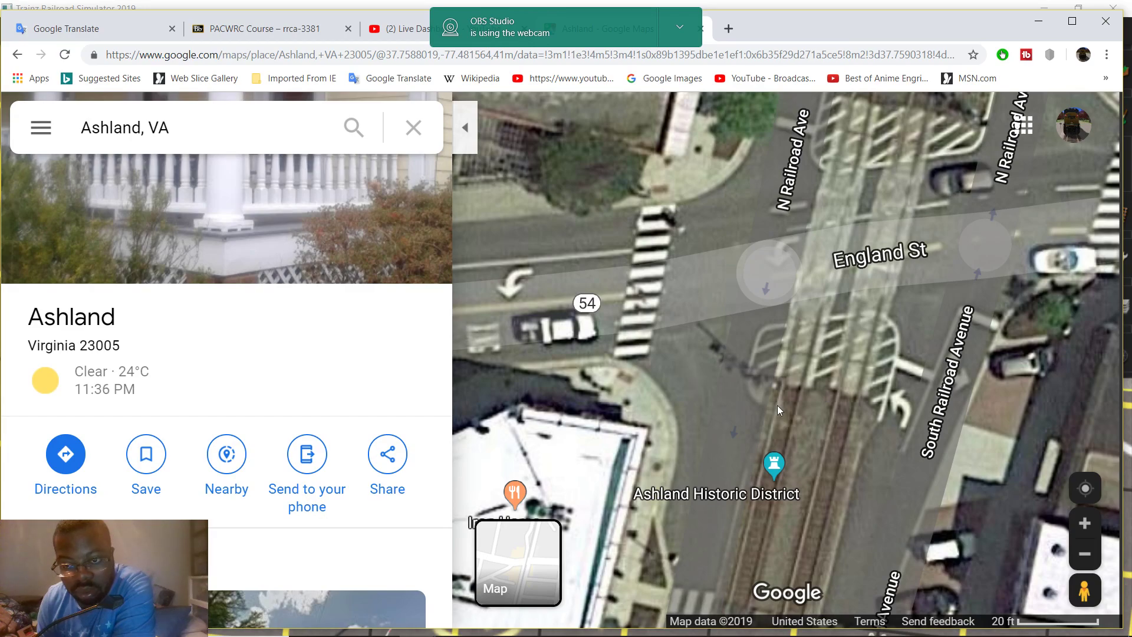
drag(777, 405, 778, 355)
scroll(755, 369, up, 2)
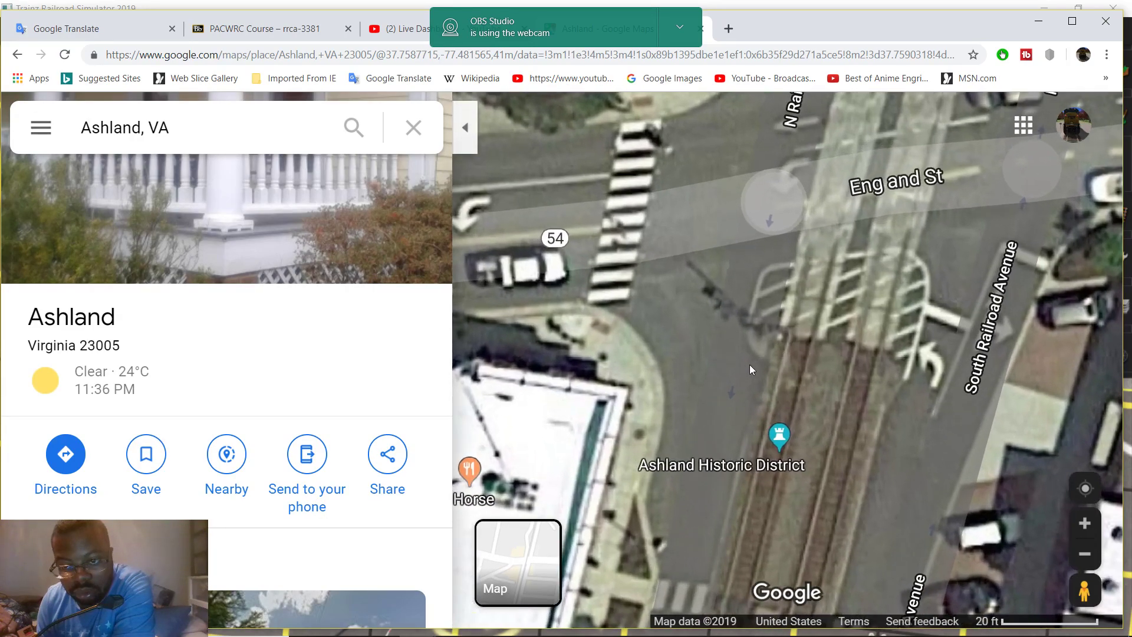
mouse_move(773, 394)
mouse_down()
mouse_move(702, 375)
mouse_move(750, 473)
mouse_up()
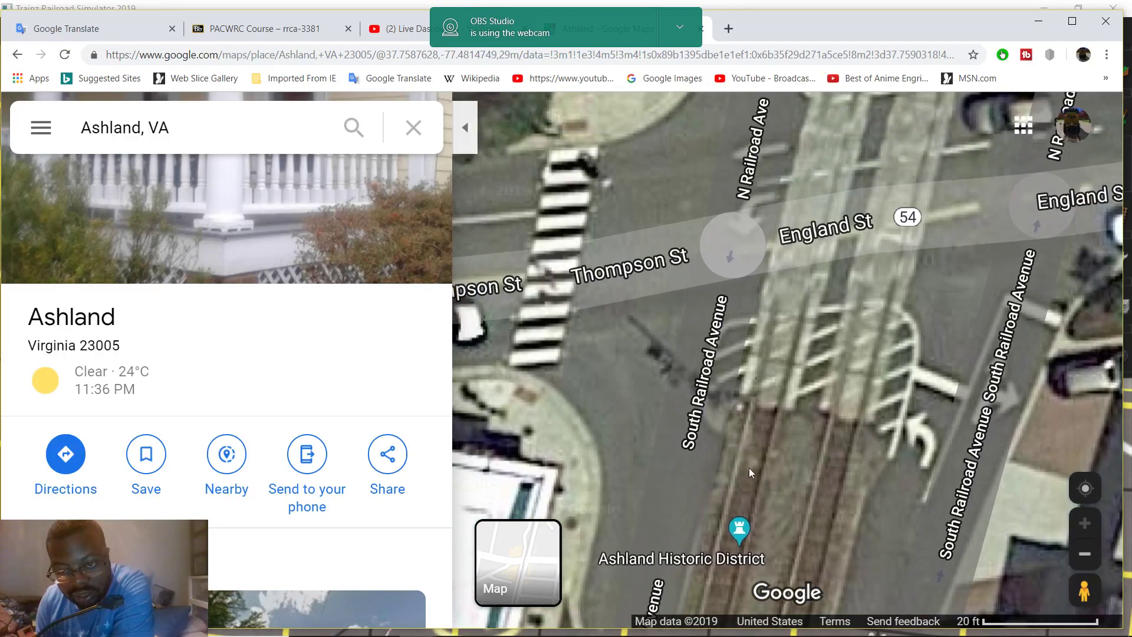
drag(749, 425, 748, 380)
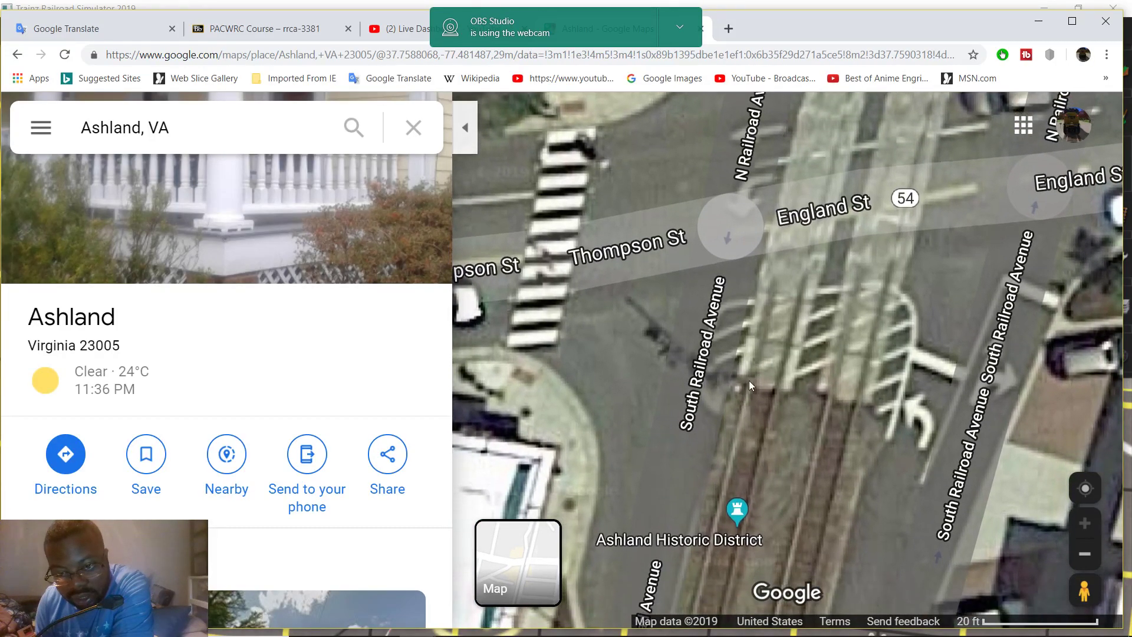
Measure from the England St crossing south to near Myrtle St, reading 554.91 ft (169.14 m)
right_click(748, 383)
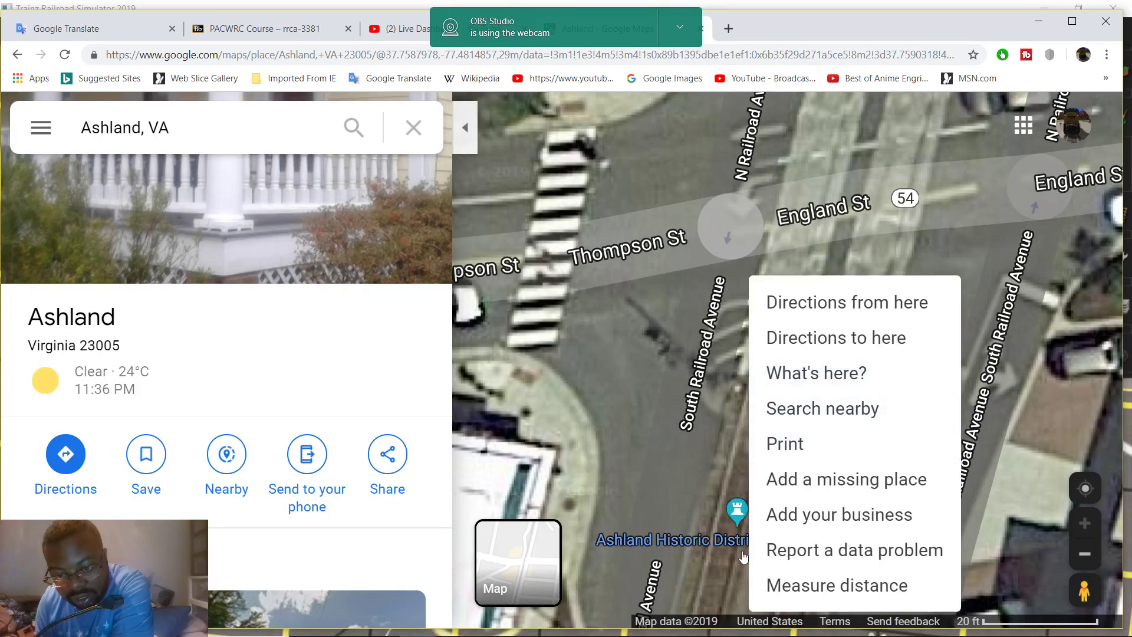
click(837, 585)
drag(760, 566, 816, 345)
scroll(761, 377, down, 3)
scroll(801, 360, up, 2)
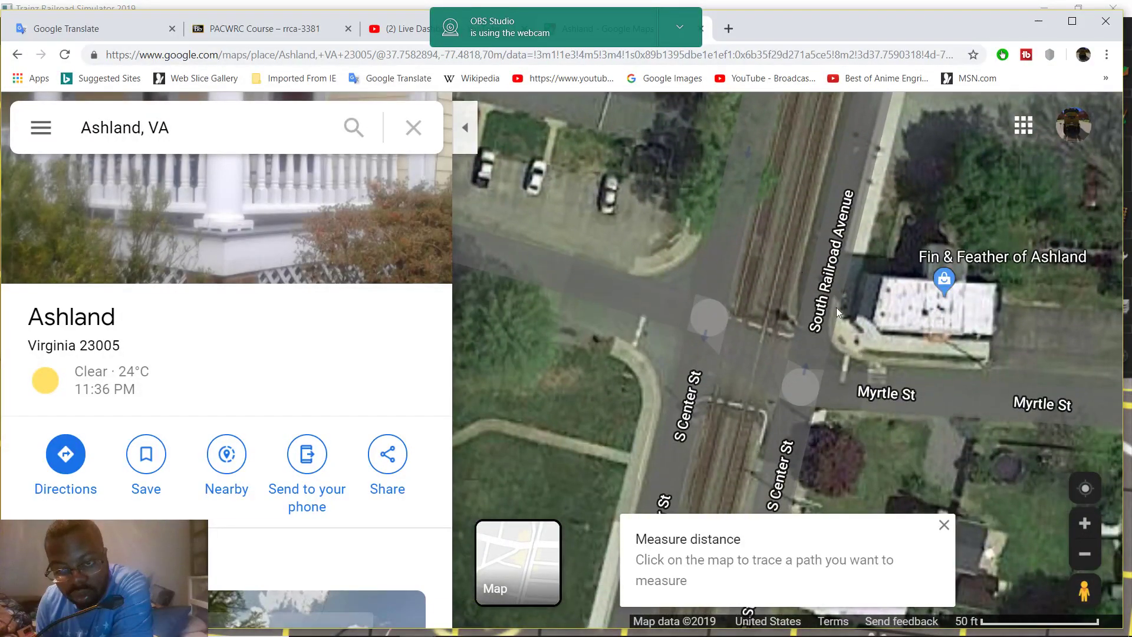
click(858, 323)
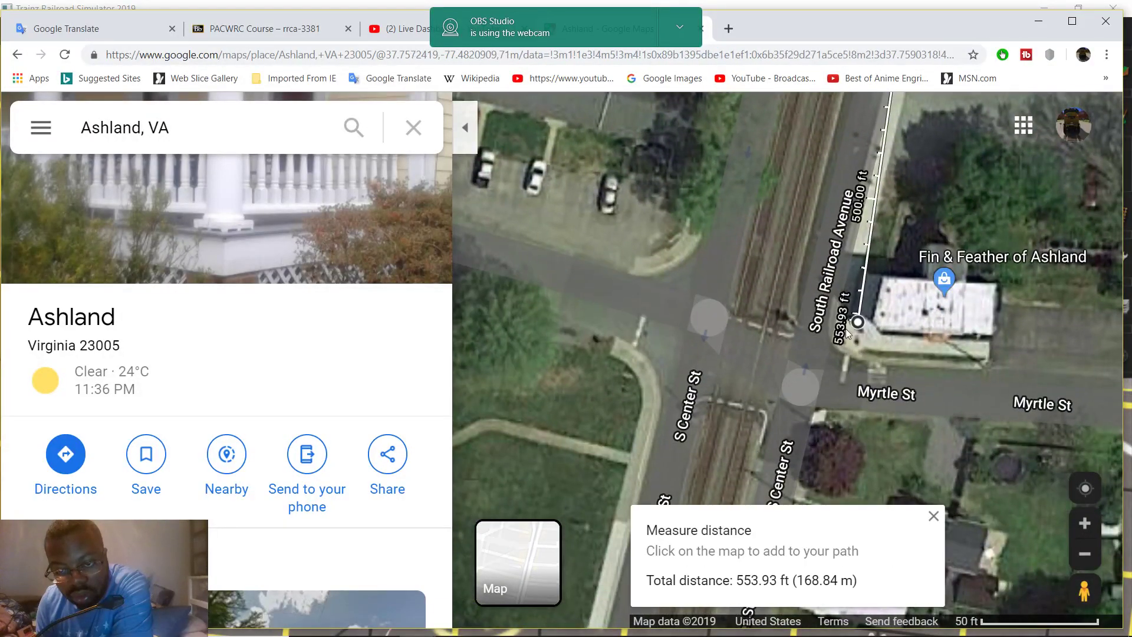
click(734, 317)
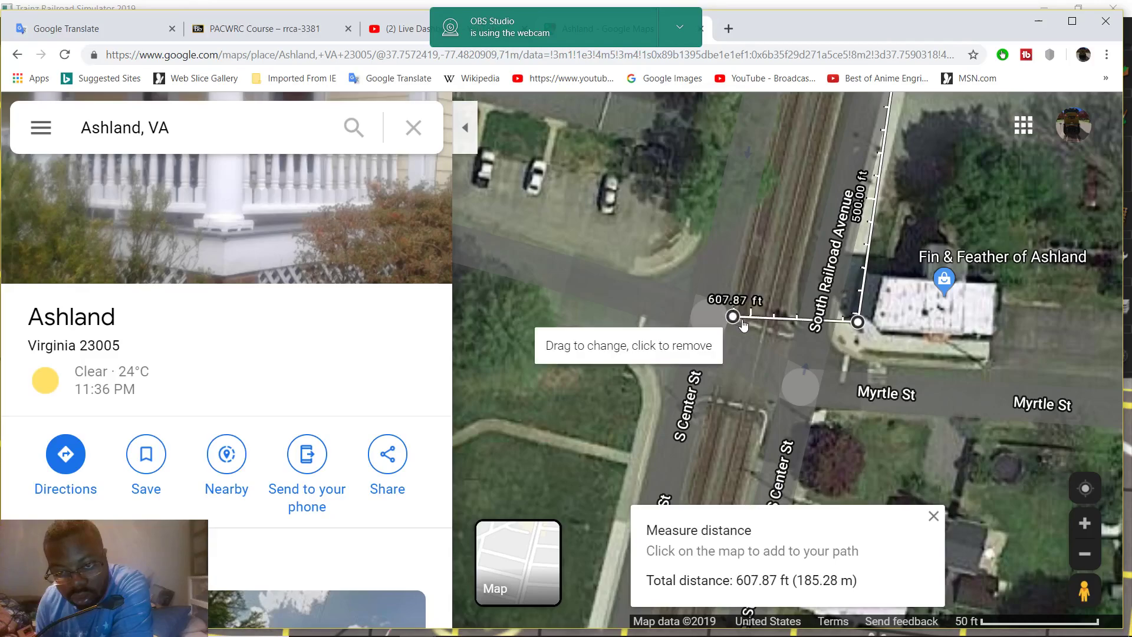
scroll(830, 310, up, 1)
scroll(714, 320, up, 1)
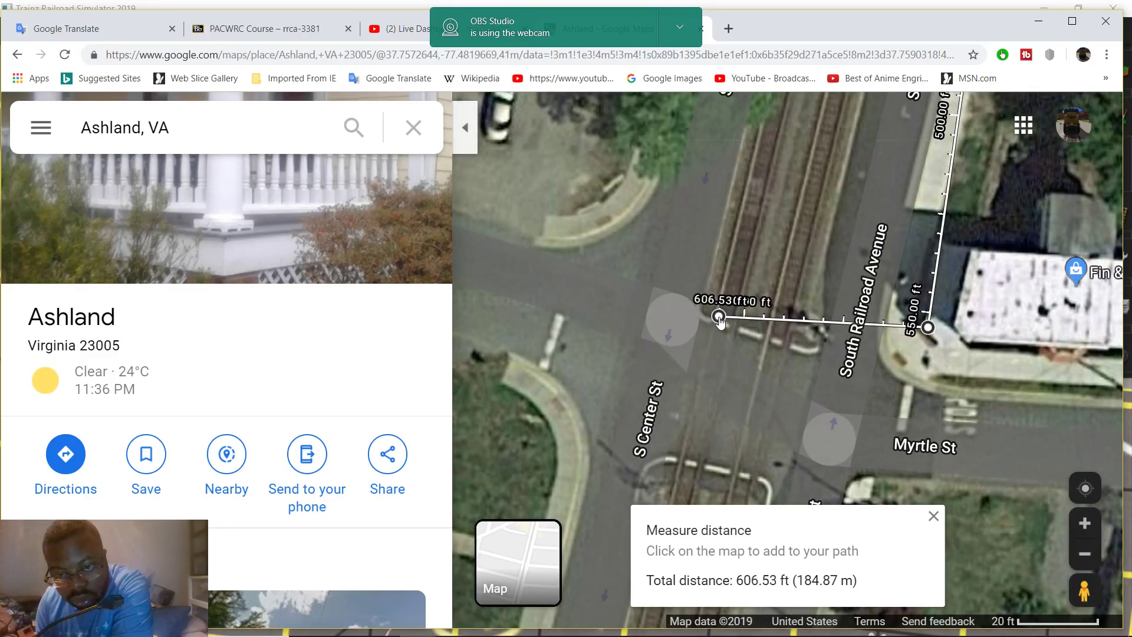
drag(946, 372, 823, 384)
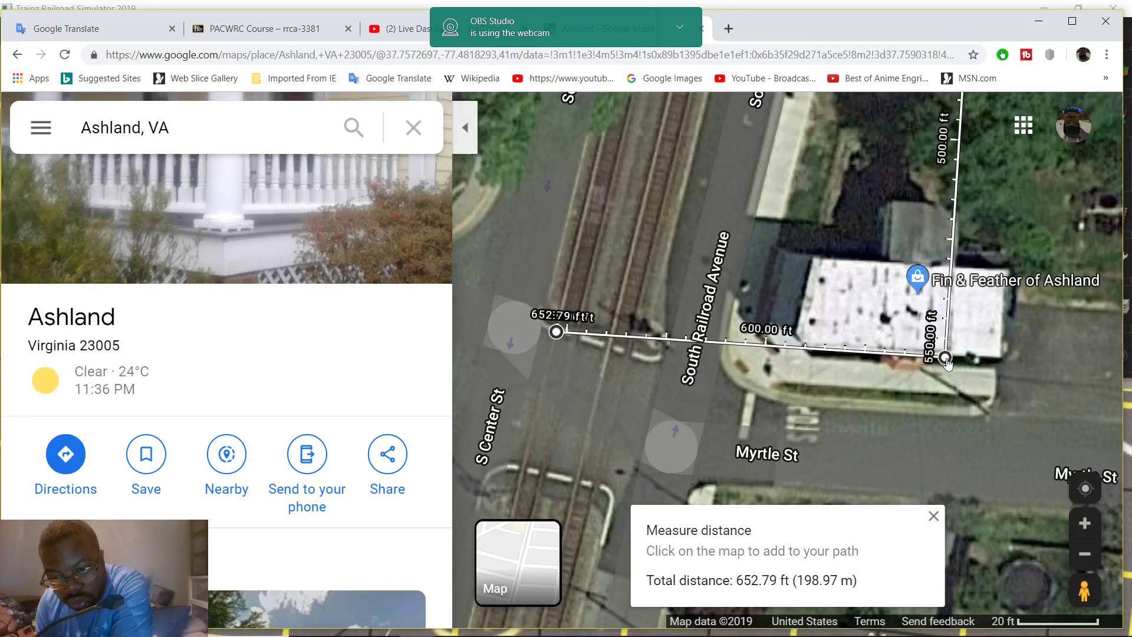
click(556, 332)
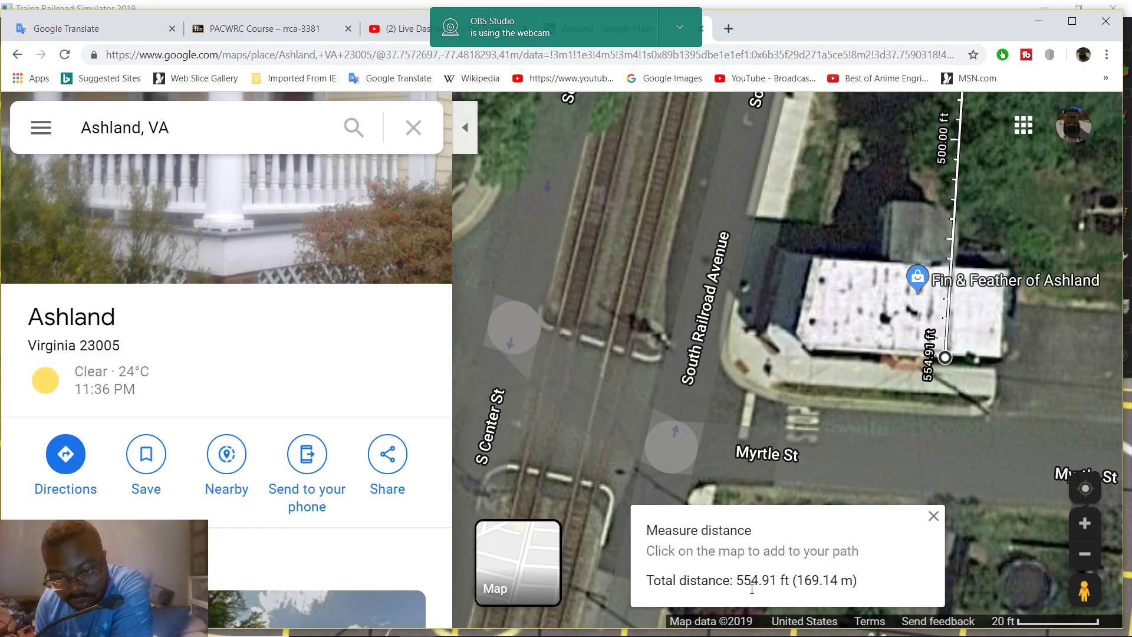
mouse_move(587, 628)
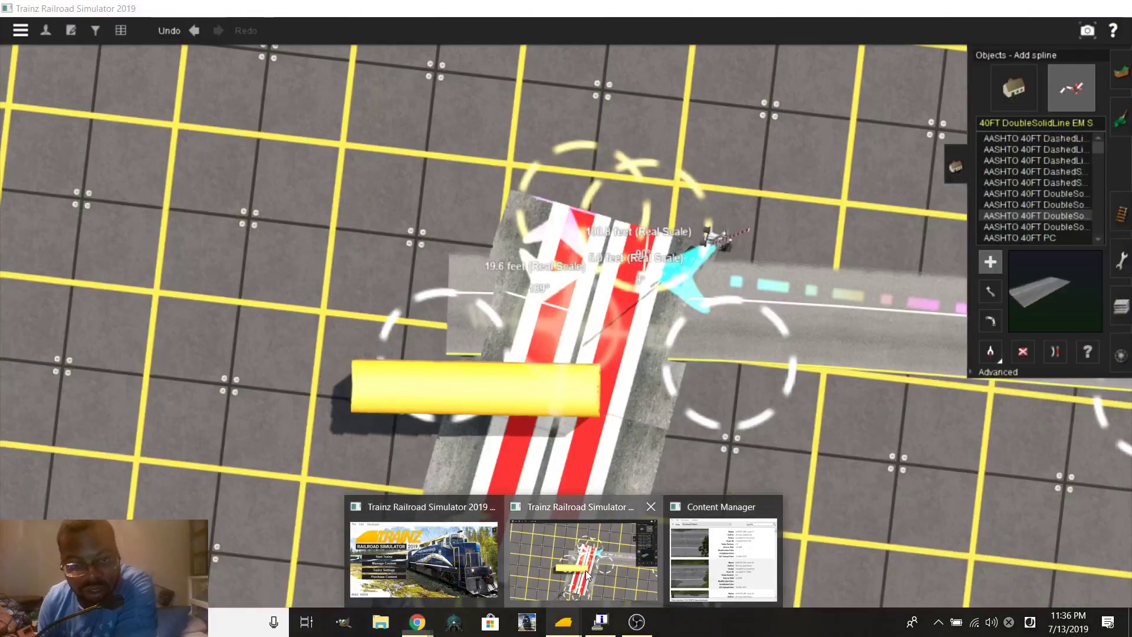
Drag a ruler due south from the crossing gate, panning the camera until it reads 554.9 feet
click(569, 551)
scroll(559, 457, up, 5)
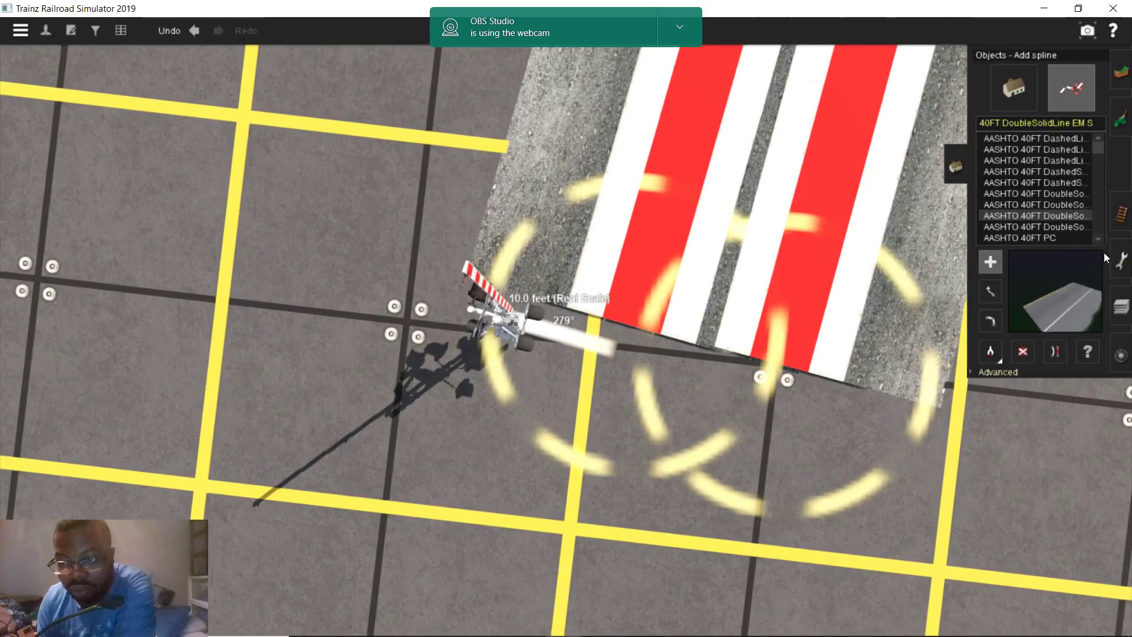
click(1117, 259)
scroll(416, 448, up, 4)
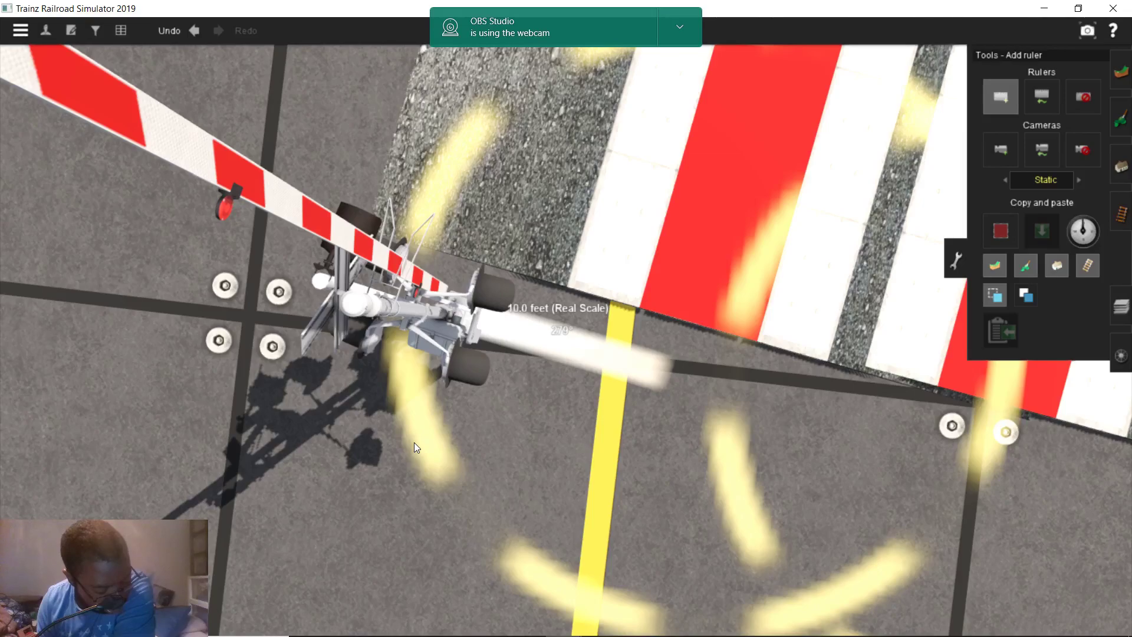
scroll(416, 442, down, 3)
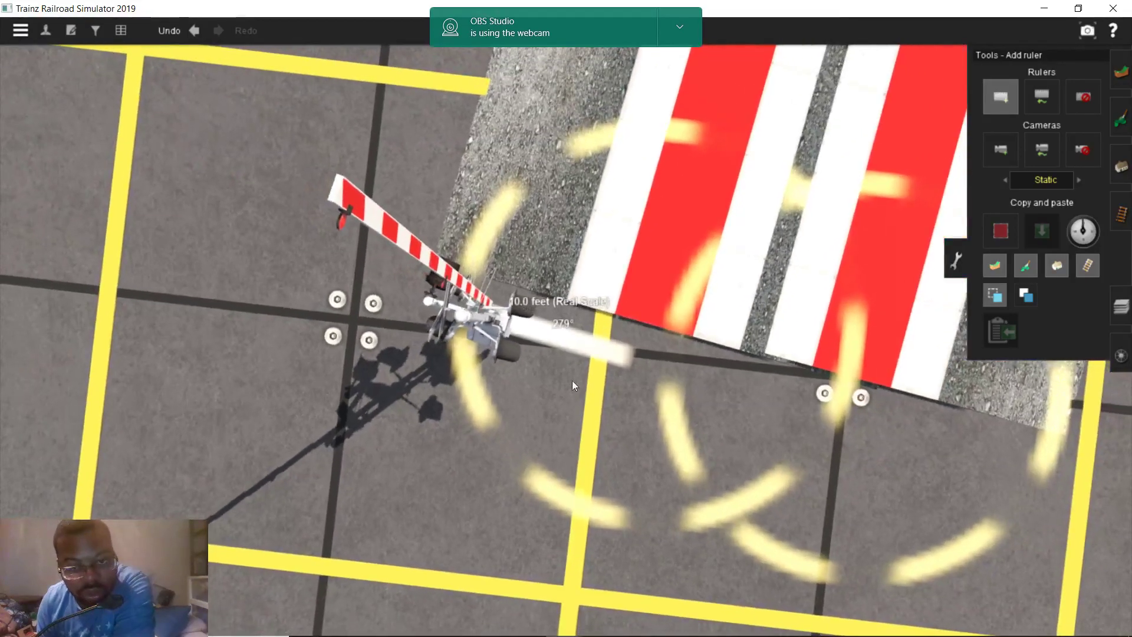
key(Right)
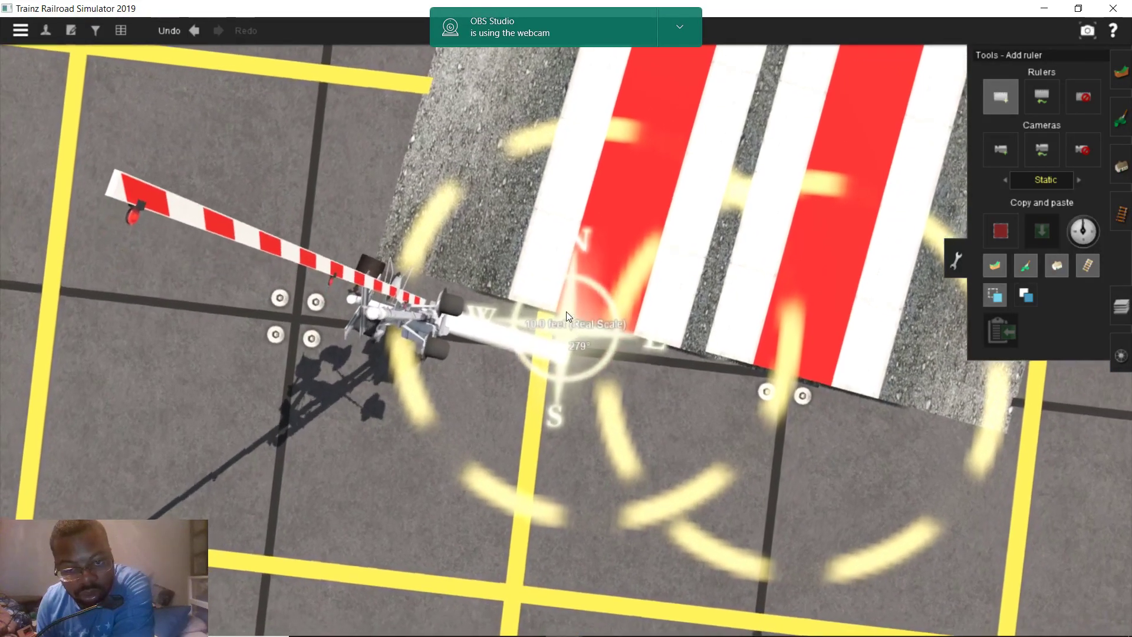
key(Up)
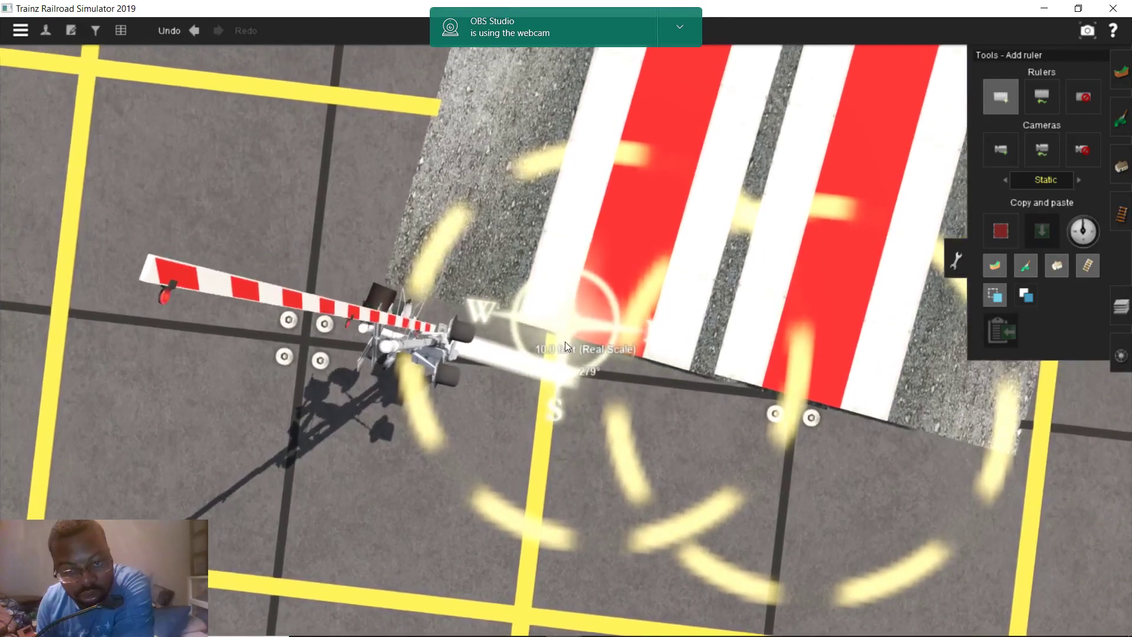
key(Down)
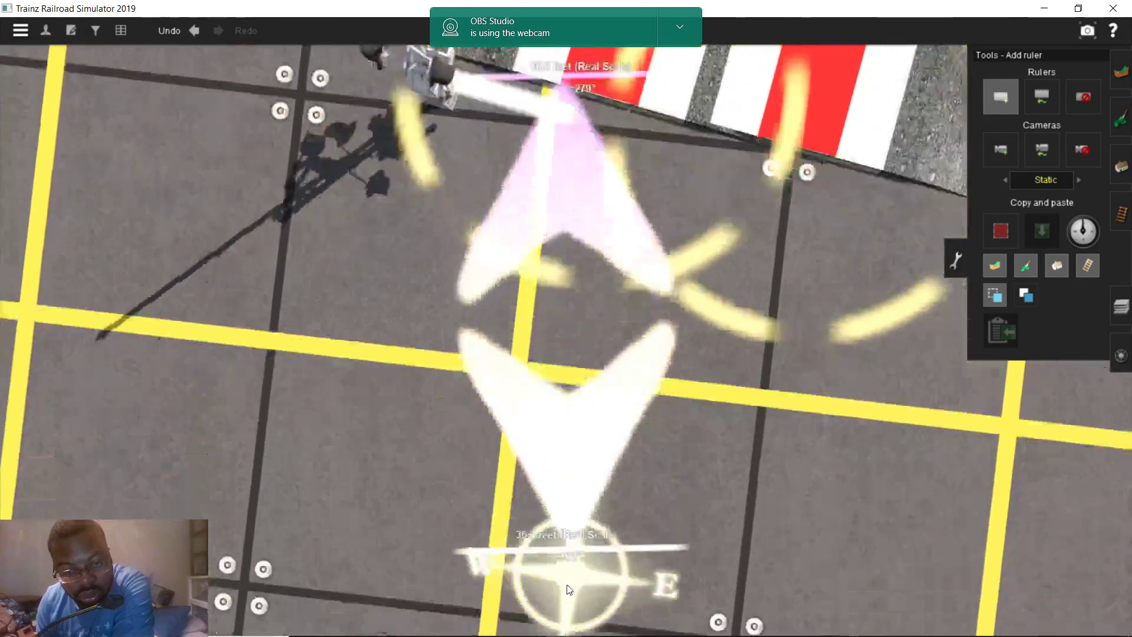
key(Up)
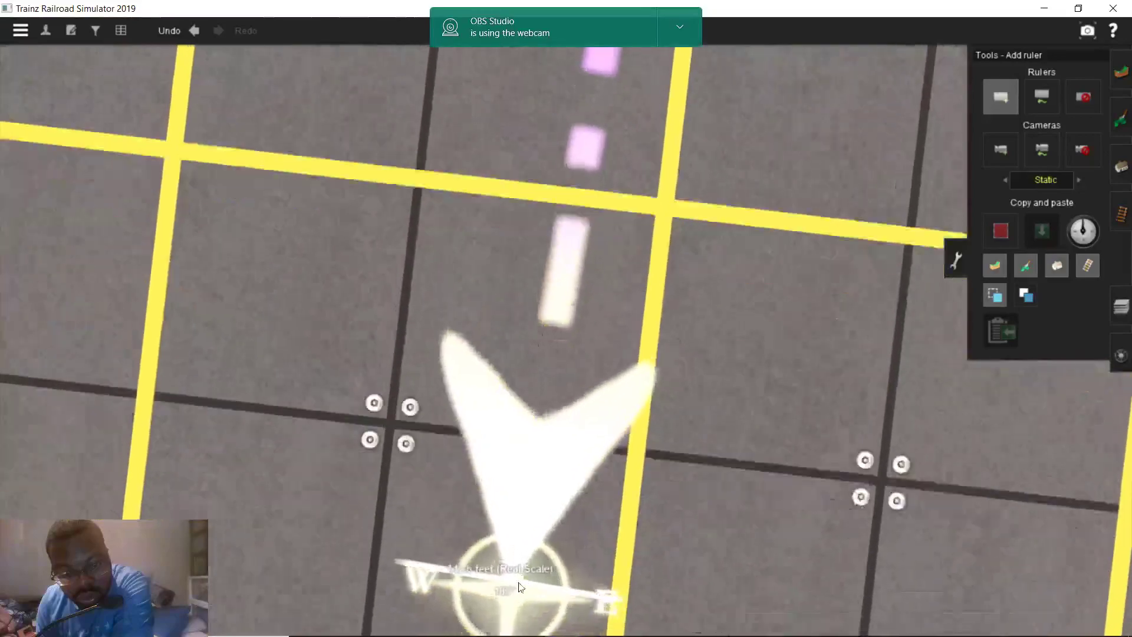
key(Up)
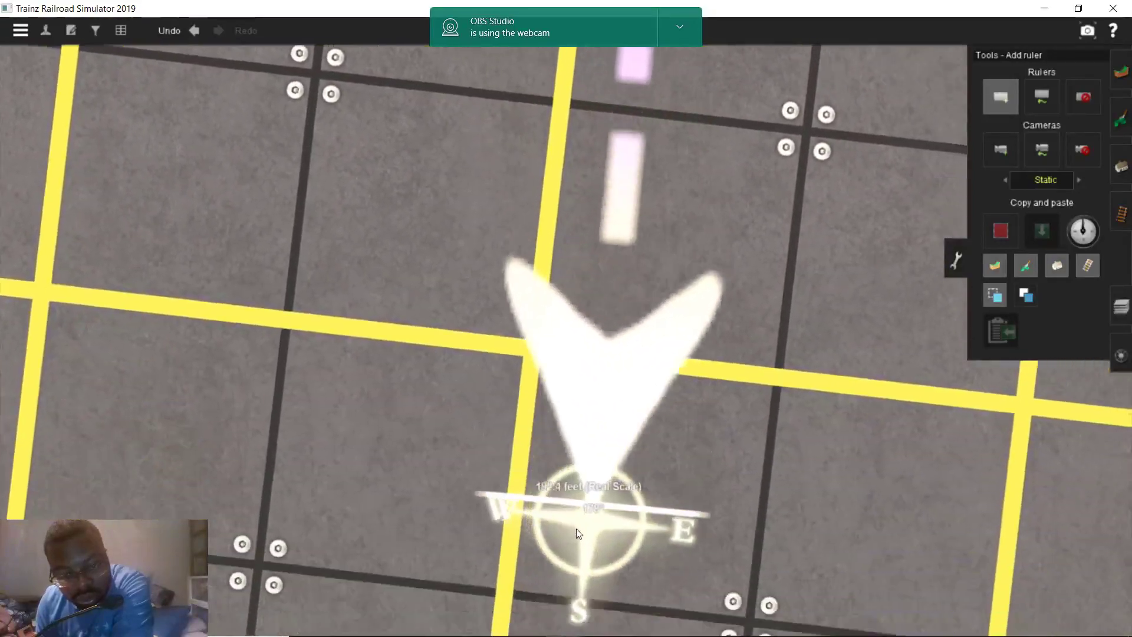
key(Up)
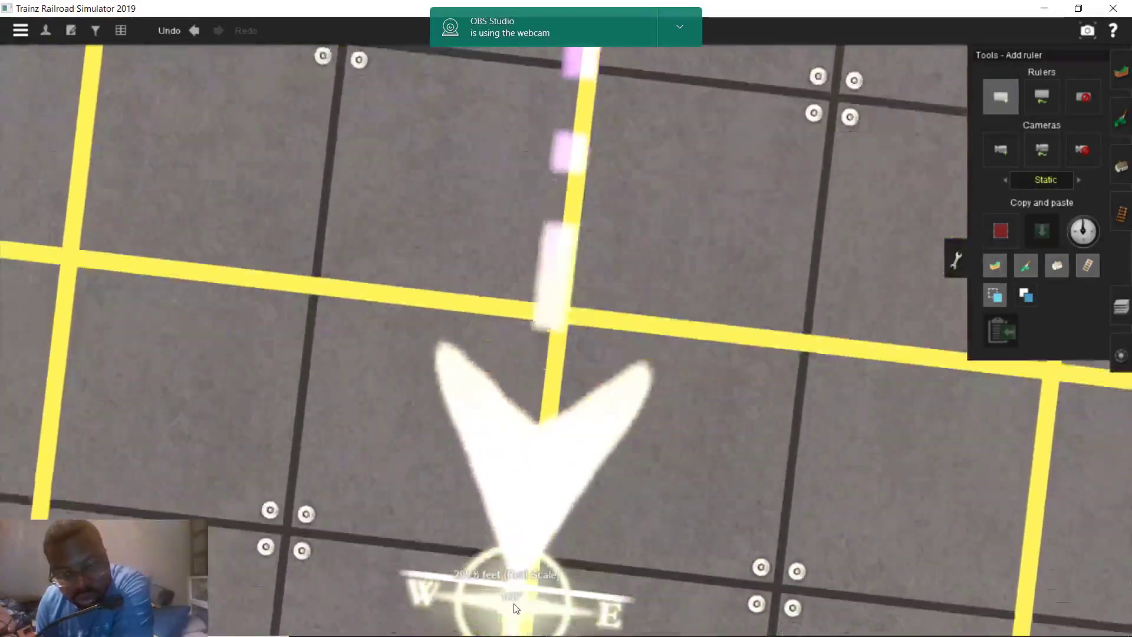
key(Up)
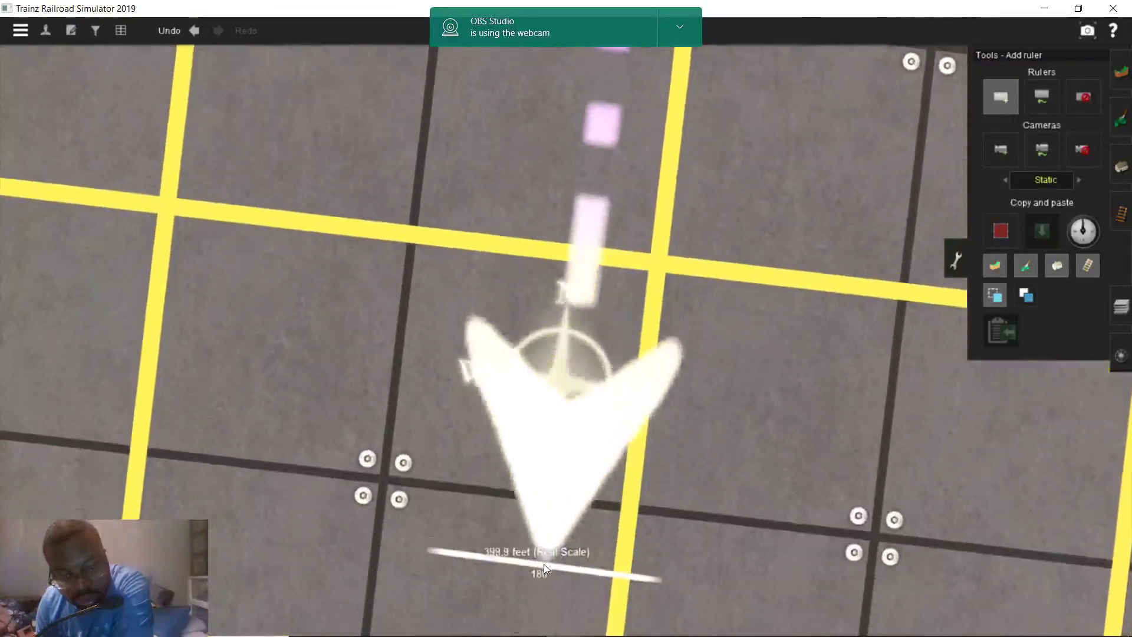
key(Up)
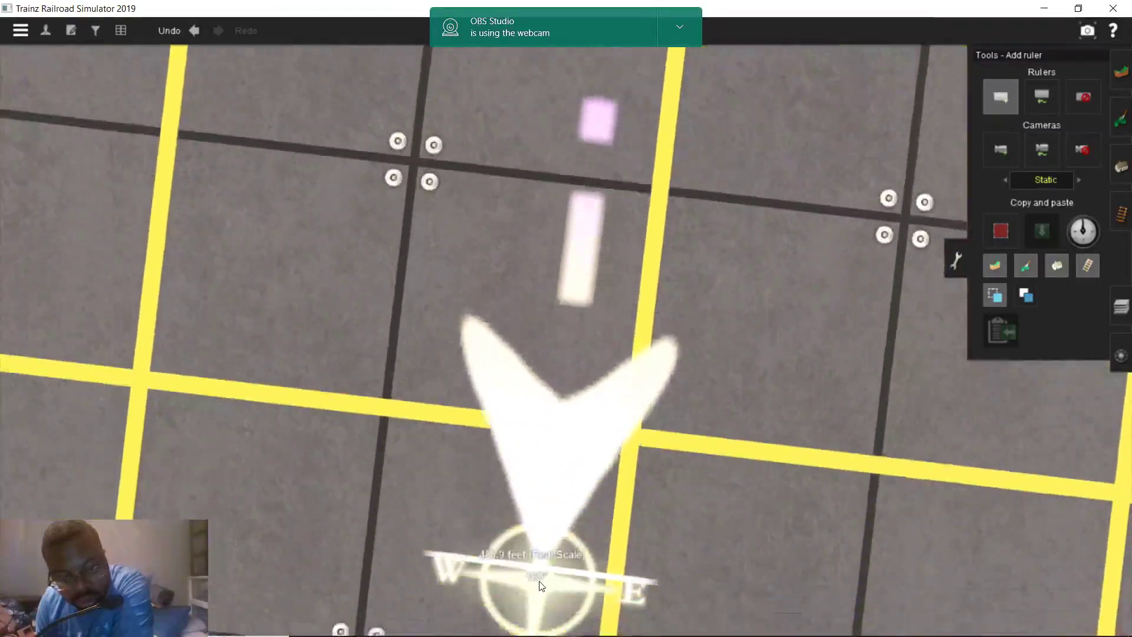
key(Up)
key(Up)
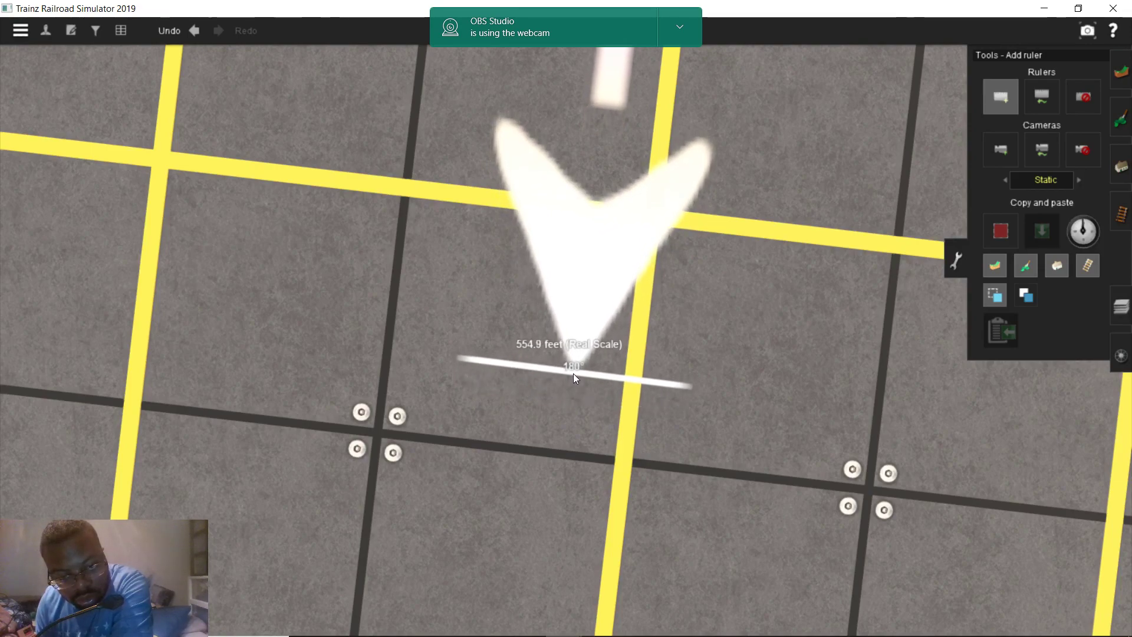
scroll(572, 377, down, 5)
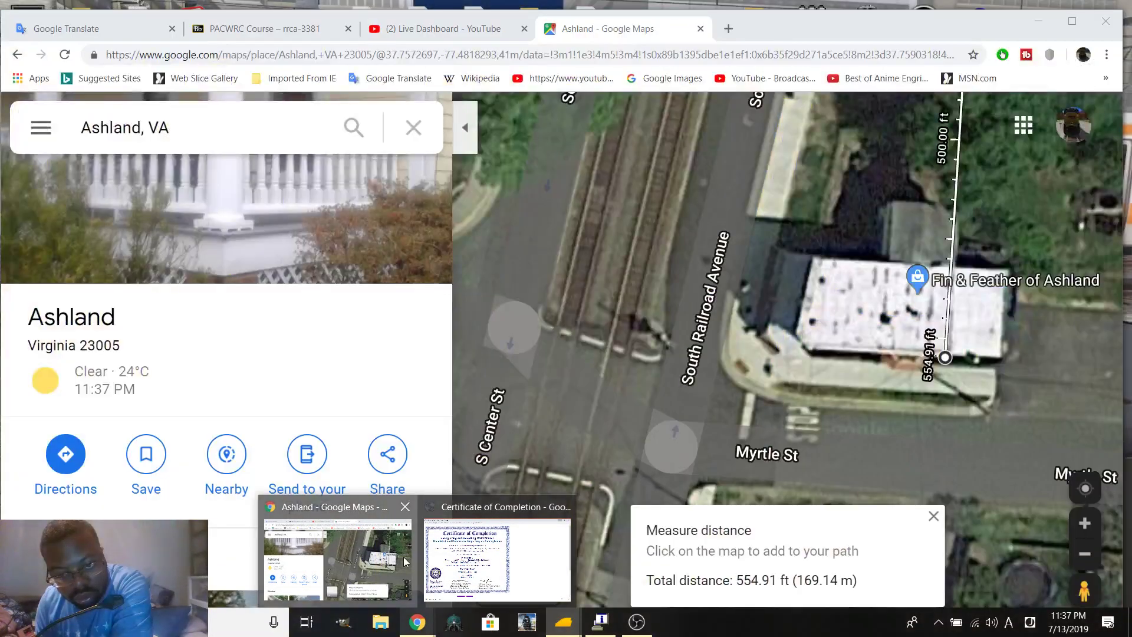
Pan the map and move the measurement's start point south from England St
click(348, 548)
scroll(499, 459, down, 2)
drag(613, 189, 642, 419)
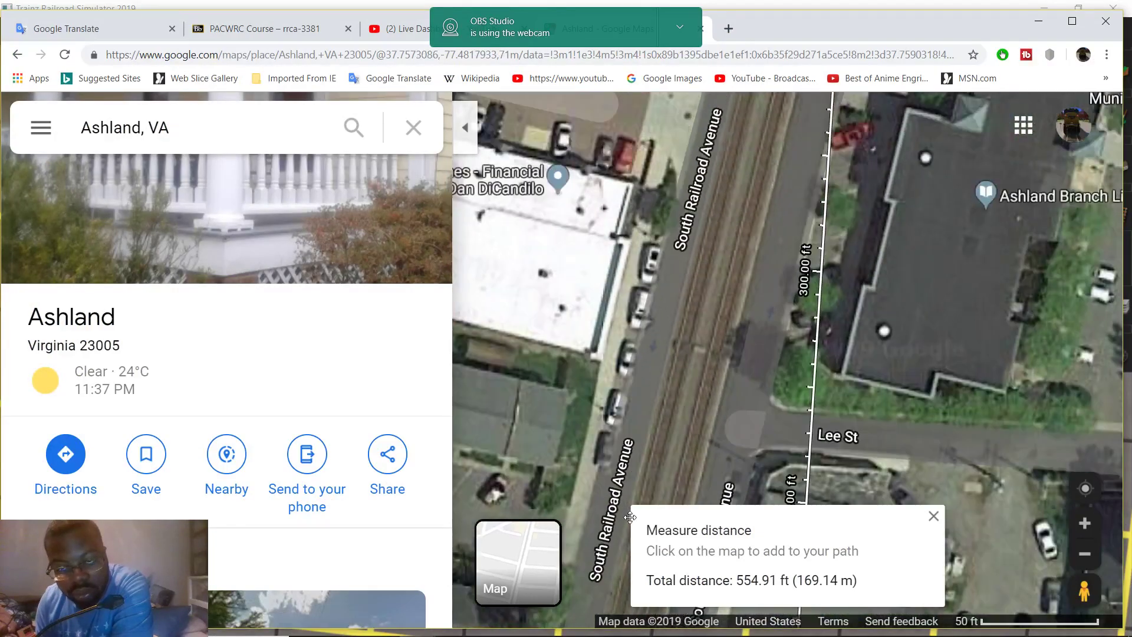
drag(698, 177, 654, 424)
drag(690, 259, 662, 468)
drag(731, 213, 720, 442)
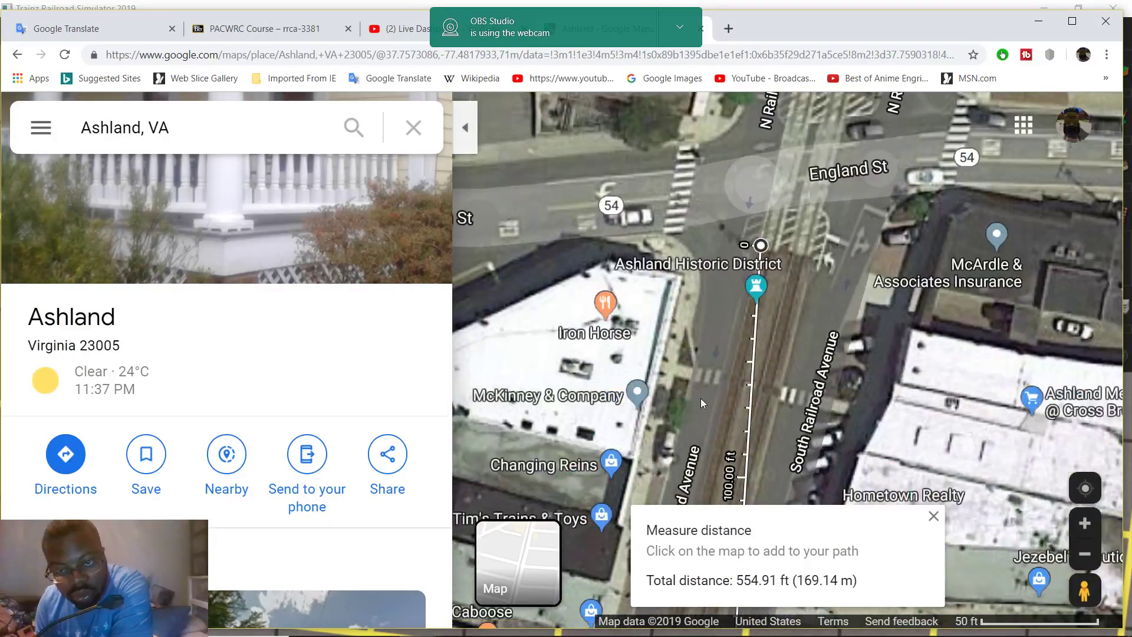
drag(761, 245, 729, 386)
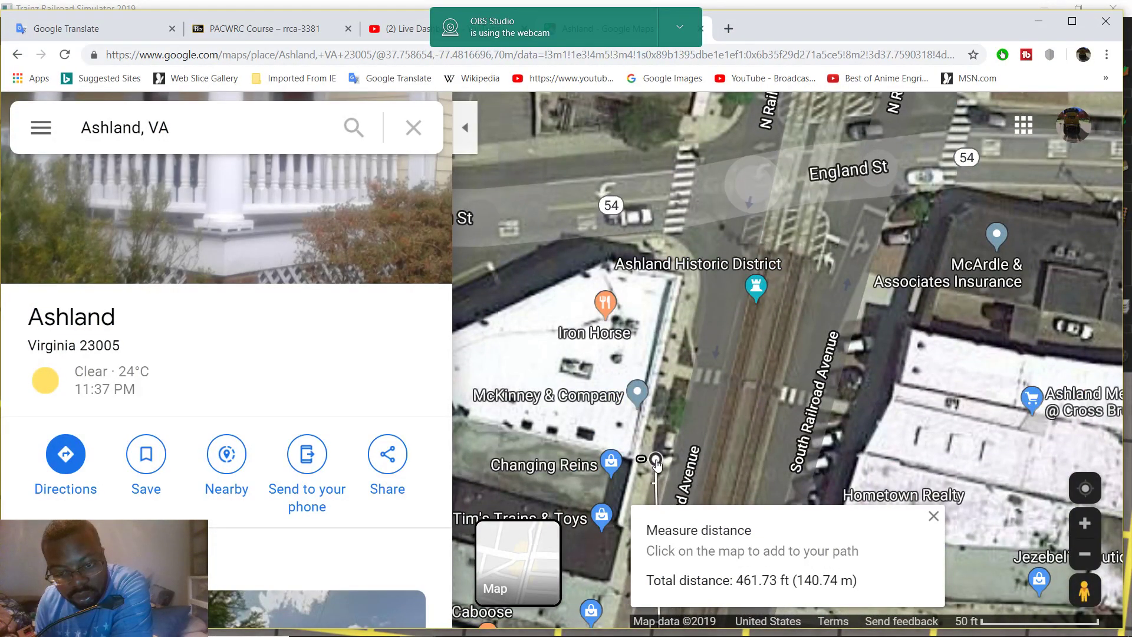
drag(656, 465, 803, 448)
Place the start at the west track edge at Myrtle St, giving 97.93 ft (29.85 m)
drag(956, 440, 1001, 243)
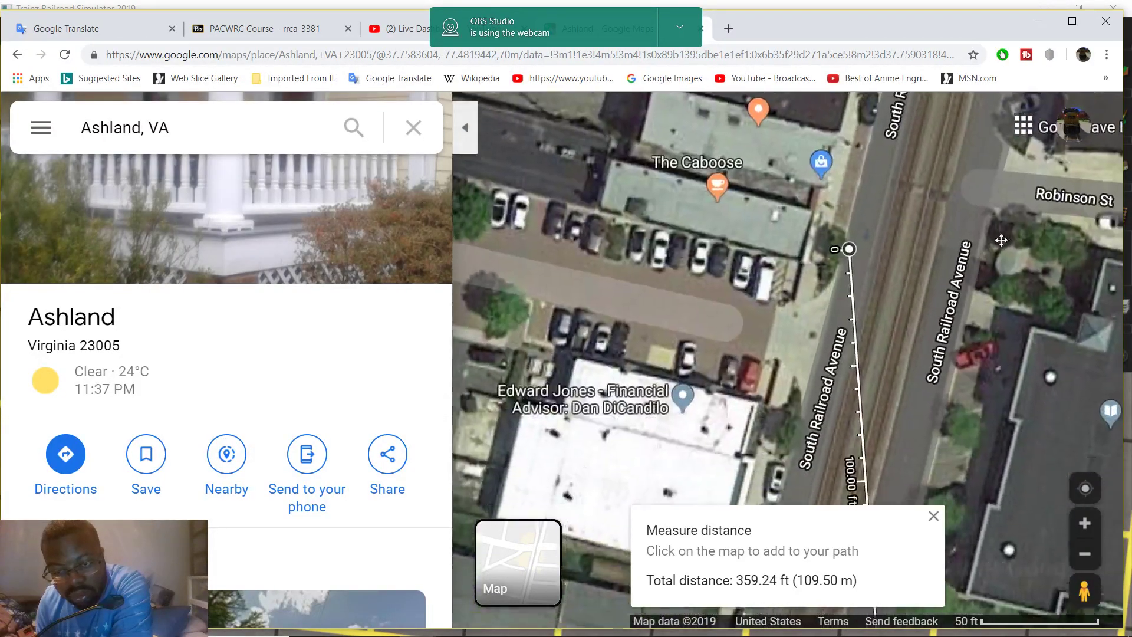
drag(854, 234, 731, 446)
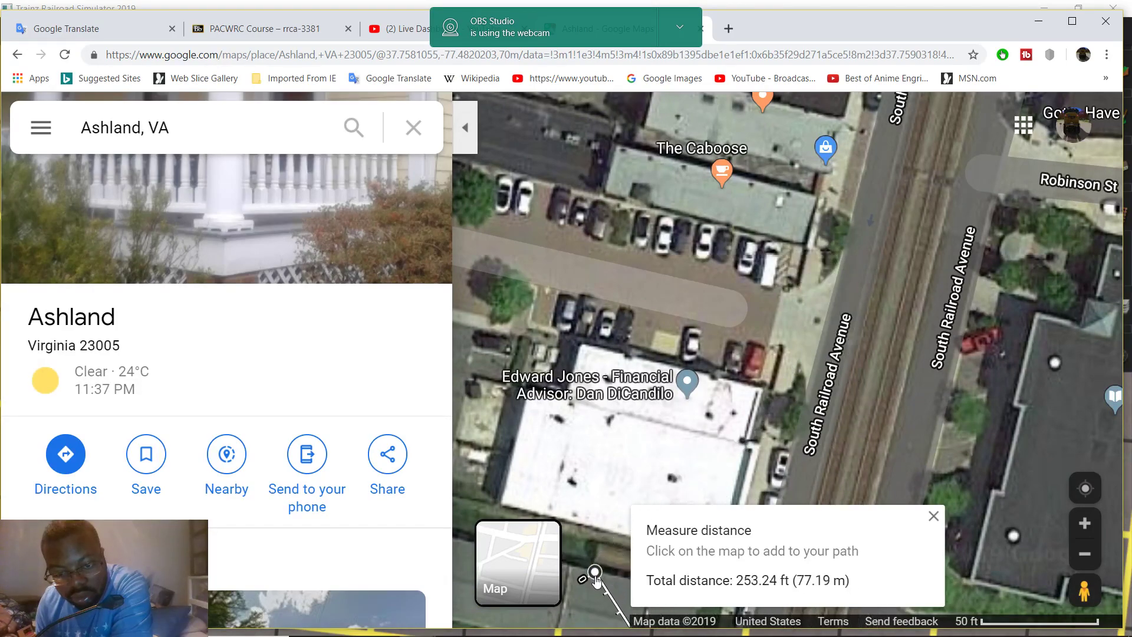
drag(995, 422, 1049, 118)
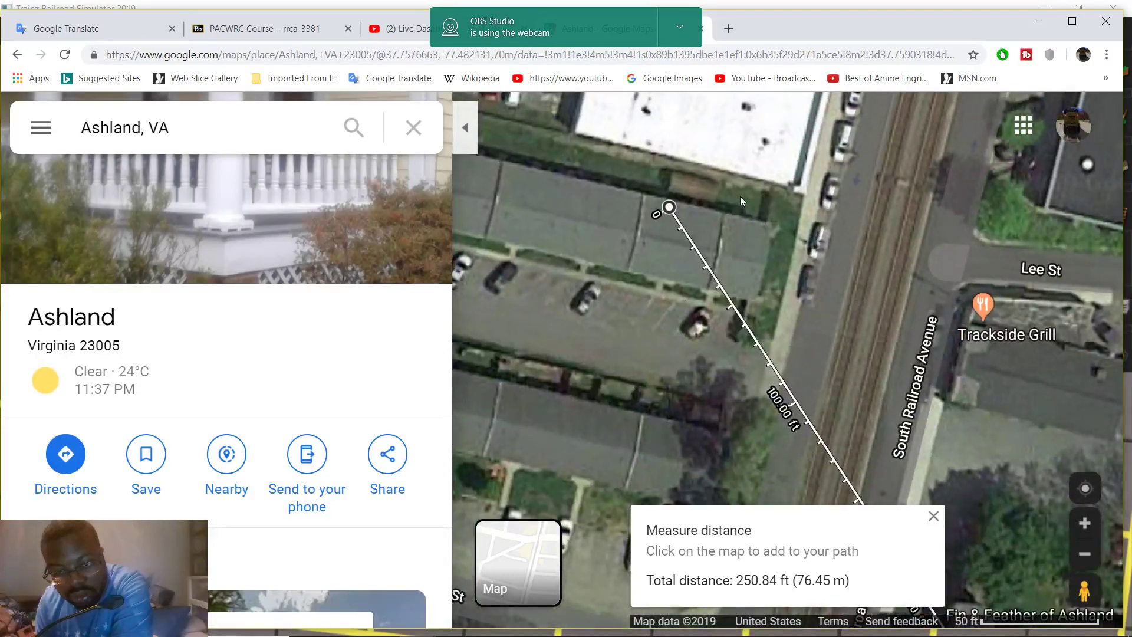
drag(670, 212, 688, 404)
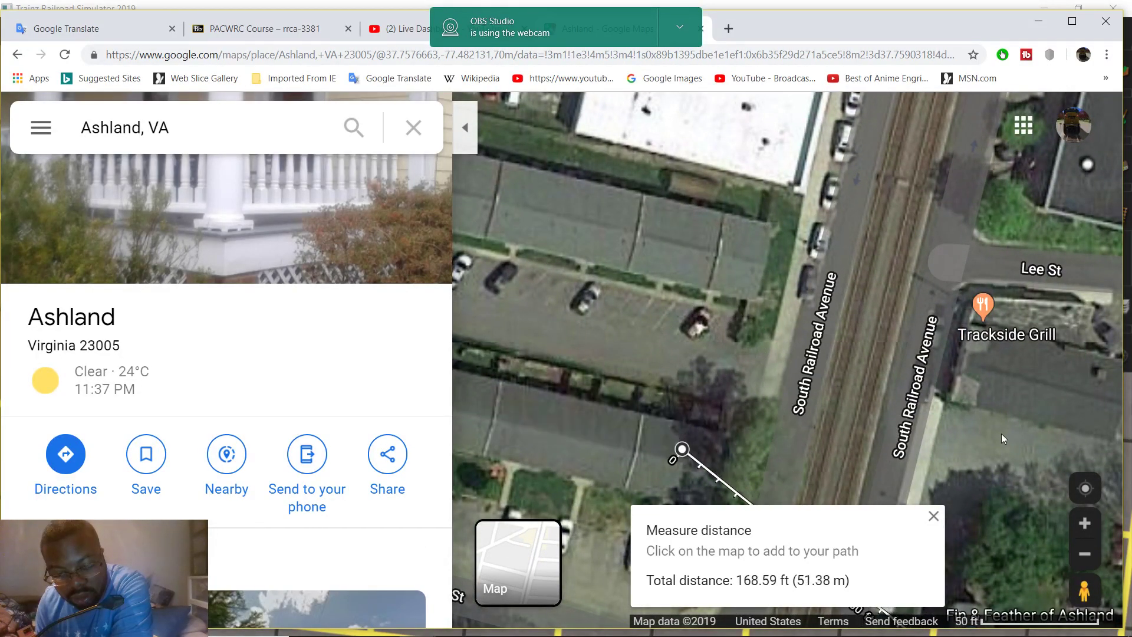
drag(998, 441, 1047, 144)
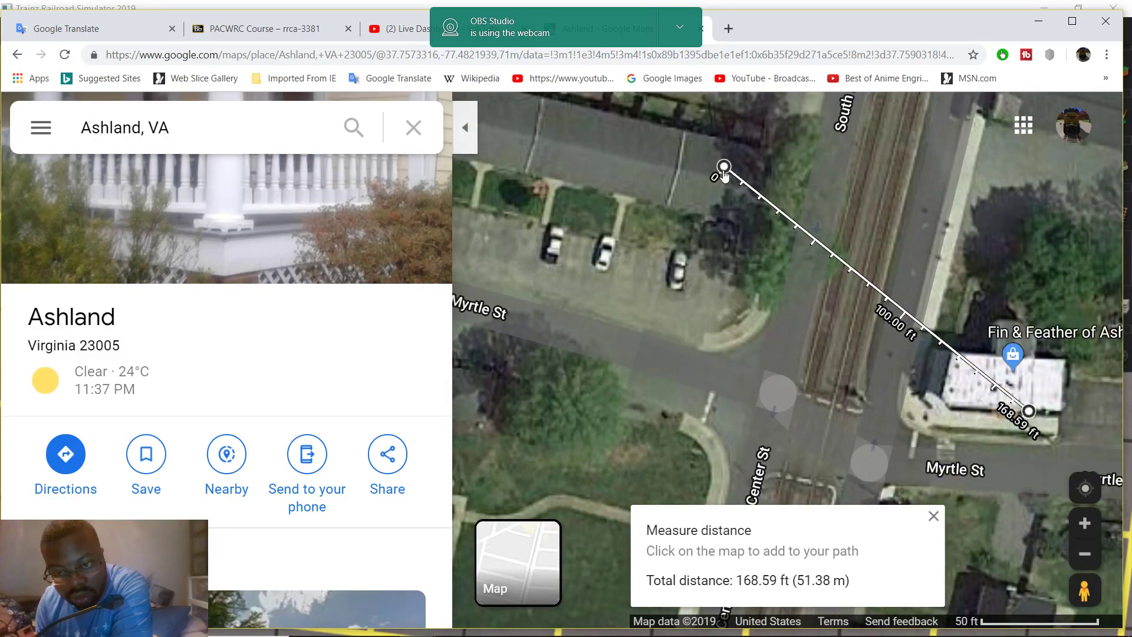
drag(723, 169, 830, 388)
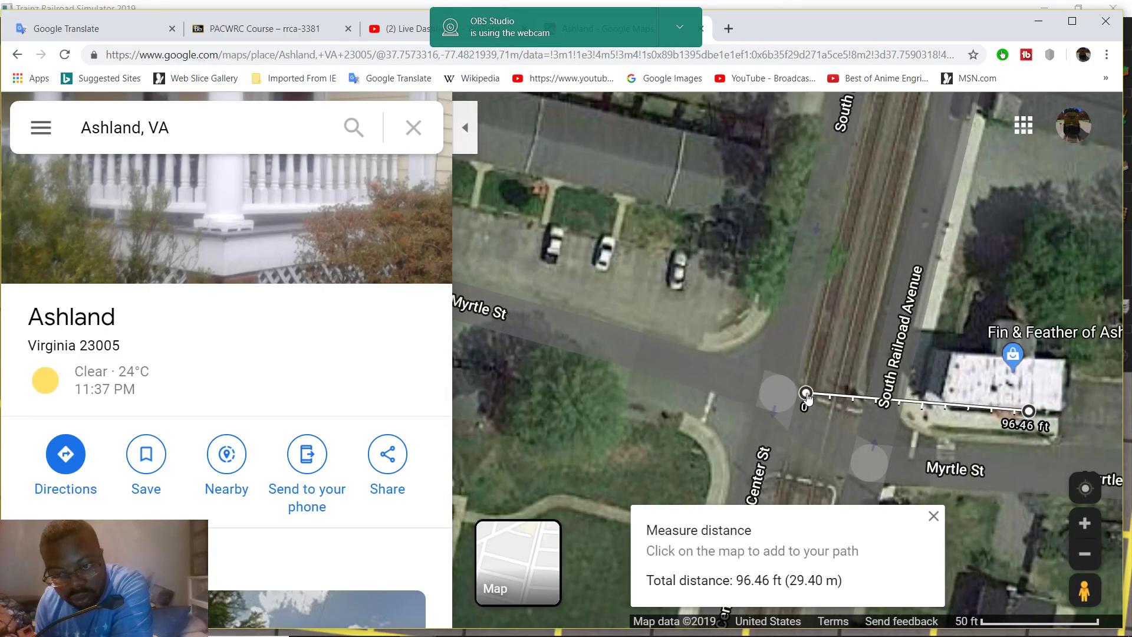
scroll(807, 396, up, 3)
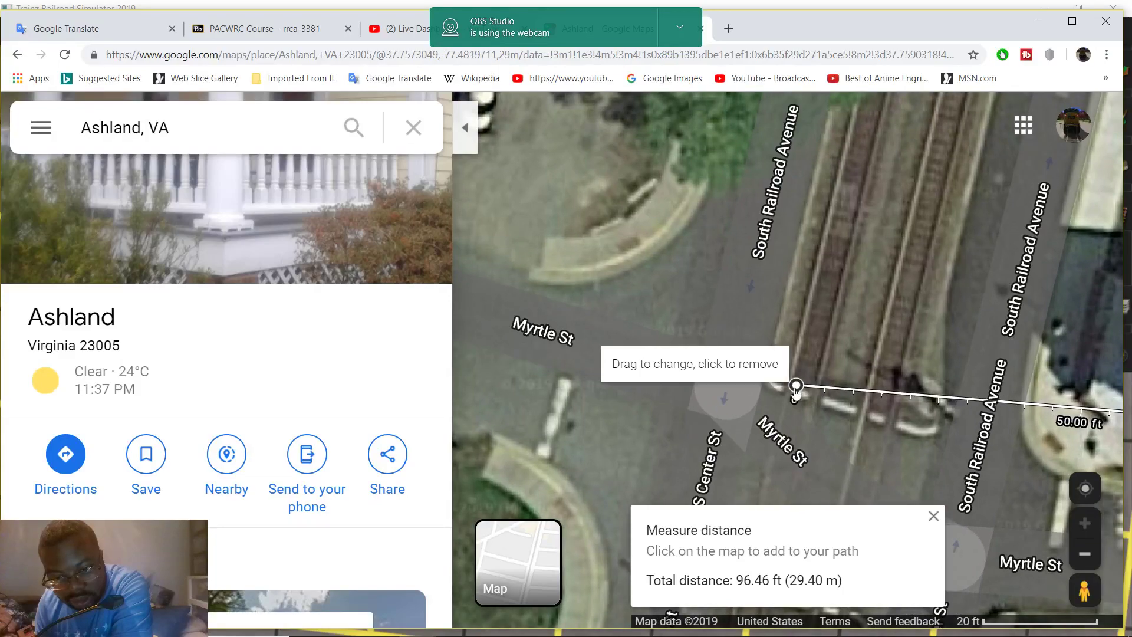
drag(788, 393, 787, 396)
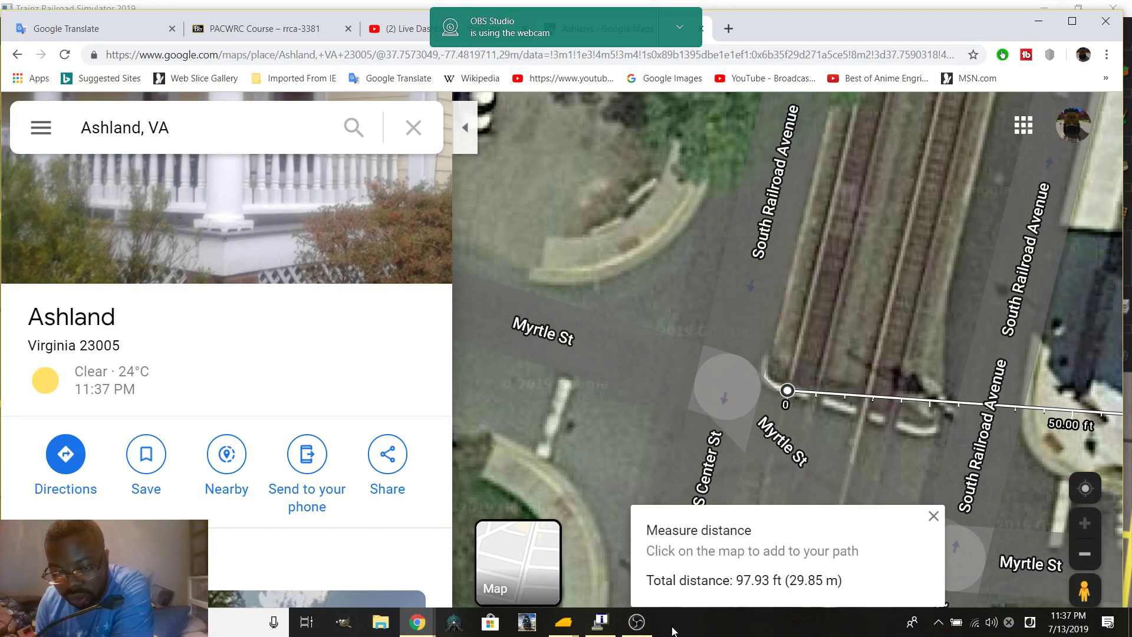
Lay a 97.9-foot ruler at 270° from the south end of the 554.9-foot ruler
mouse_move(563, 631)
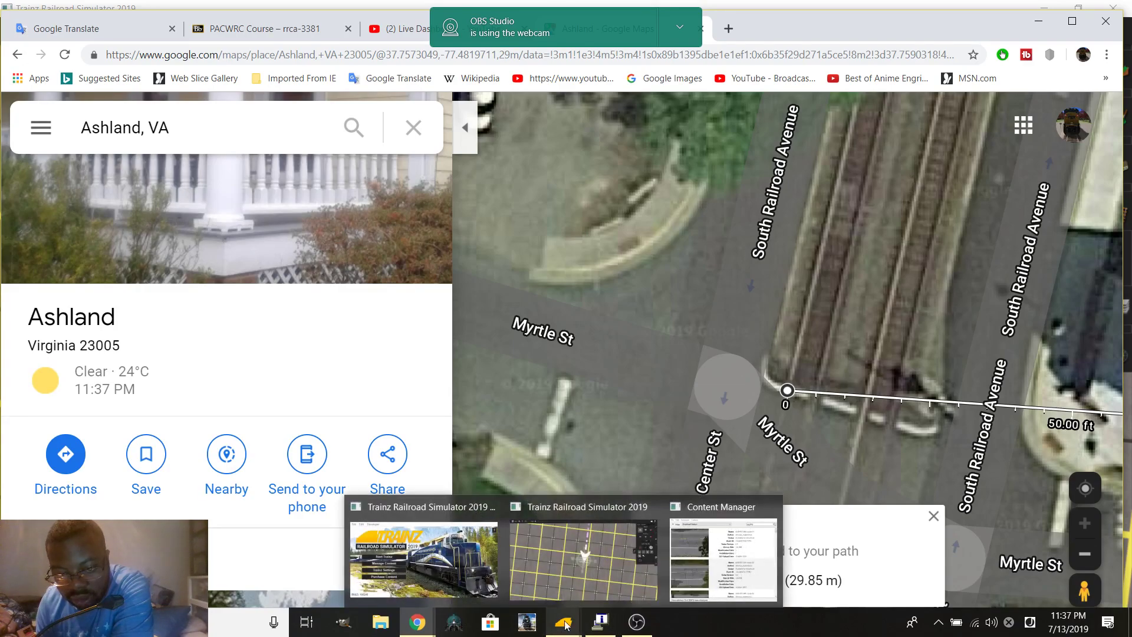
click(589, 557)
scroll(598, 343, up, 6)
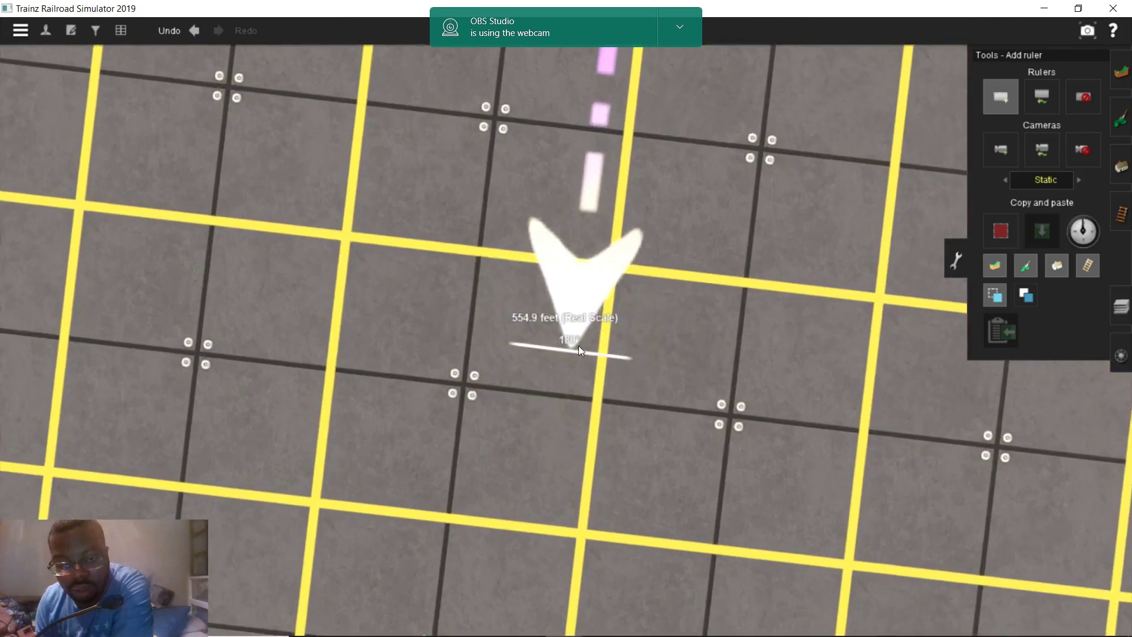
click(578, 395)
right_drag(578, 395, 374, 300)
key(Left)
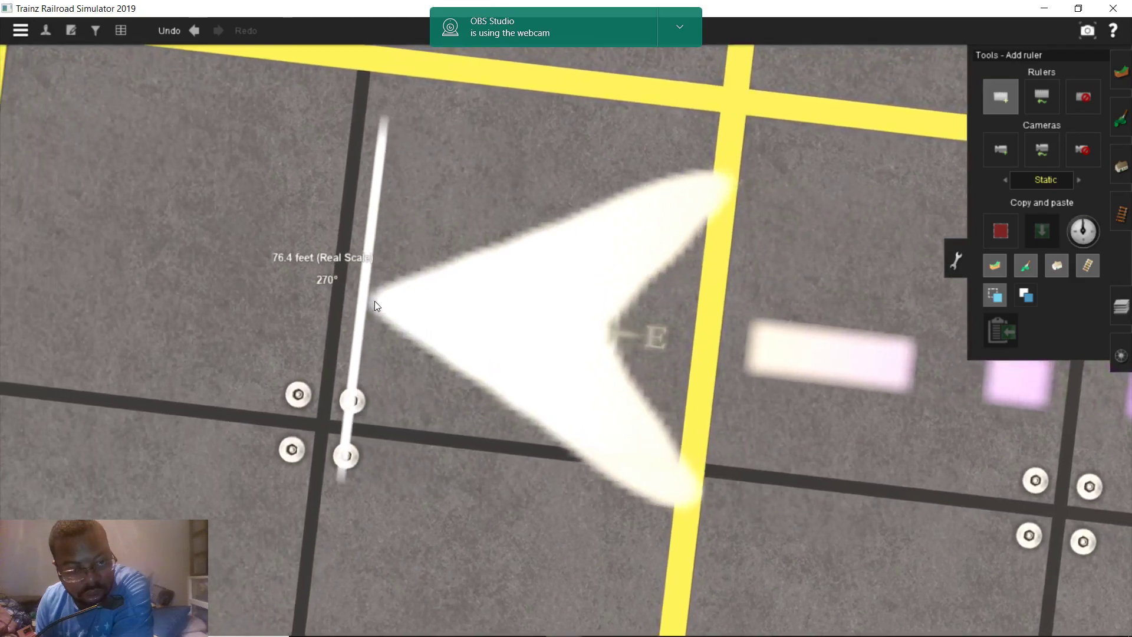
key(Left)
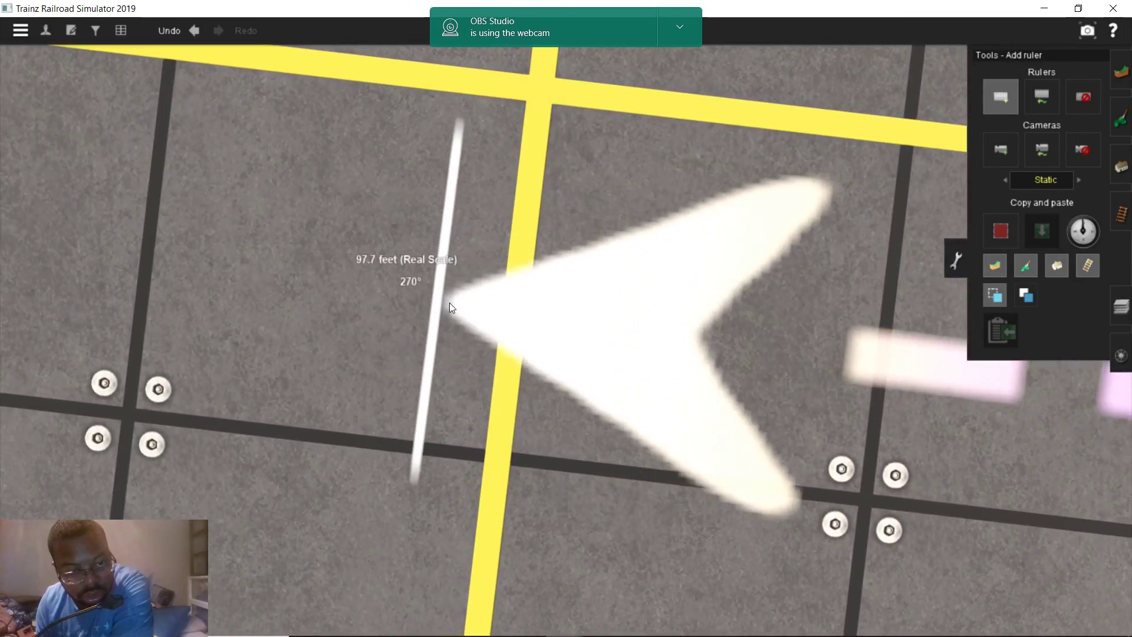
key(Left)
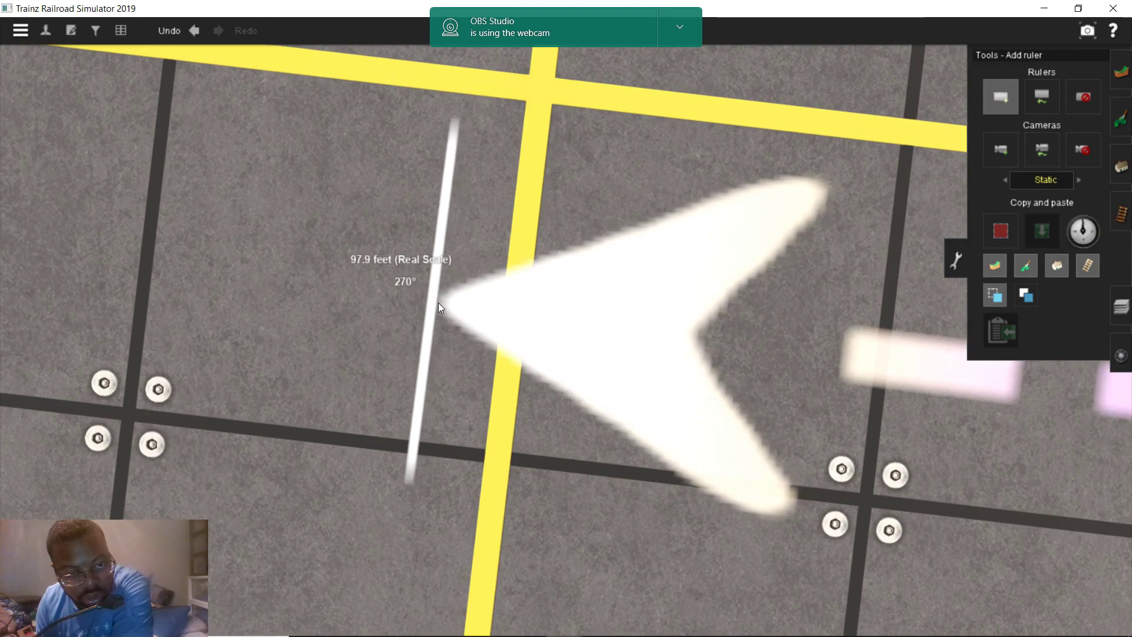
scroll(438, 303, down, 10)
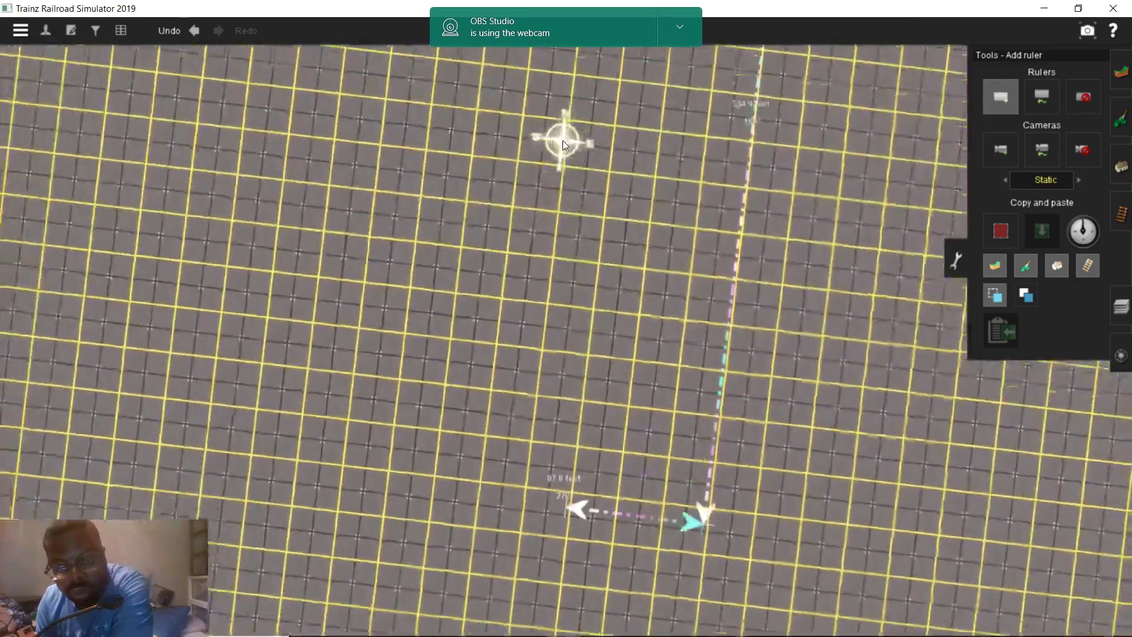
right_drag(562, 140, 651, 369)
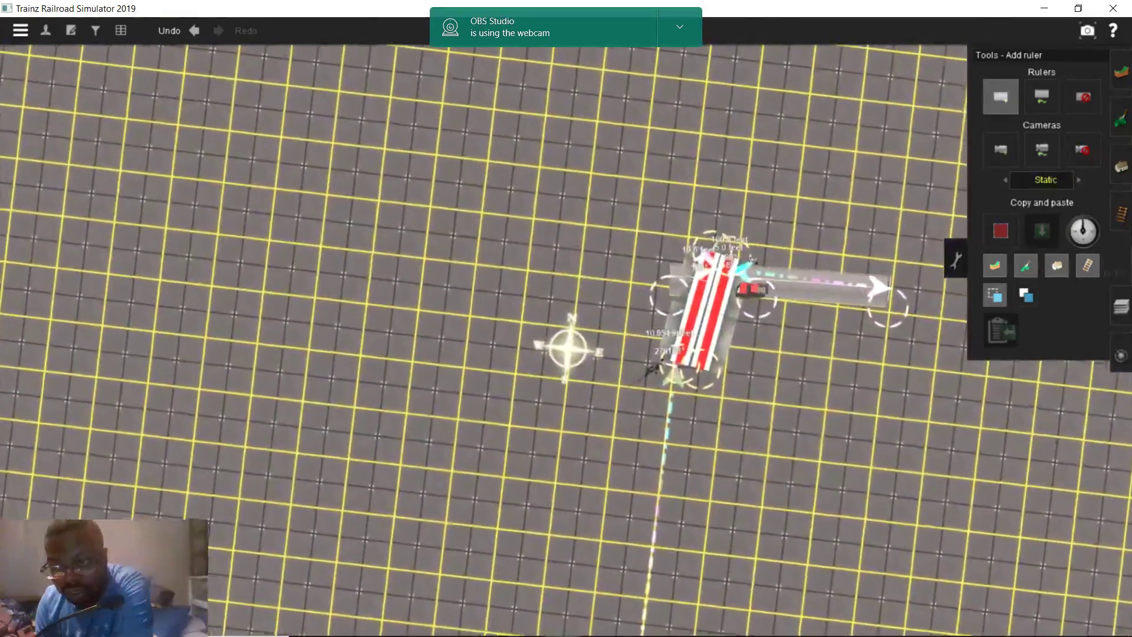
click(1121, 213)
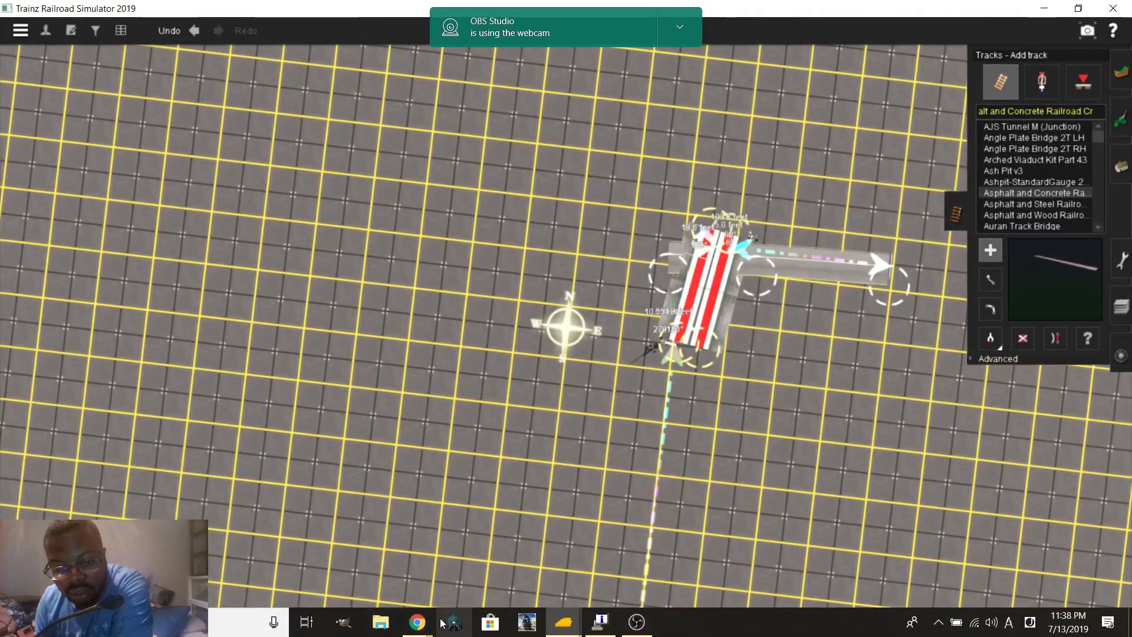
Filter the track list with 'trs' and select the first TRS19 SAP track type
mouse_move(426, 628)
click(385, 564)
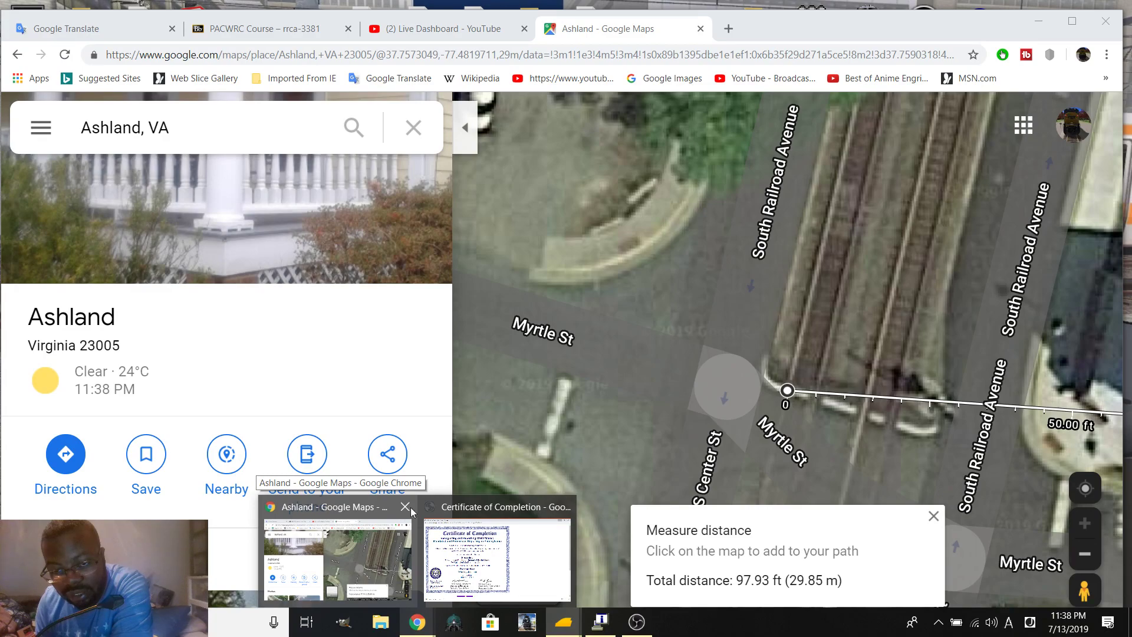
click(384, 565)
scroll(1002, 141, up, 3)
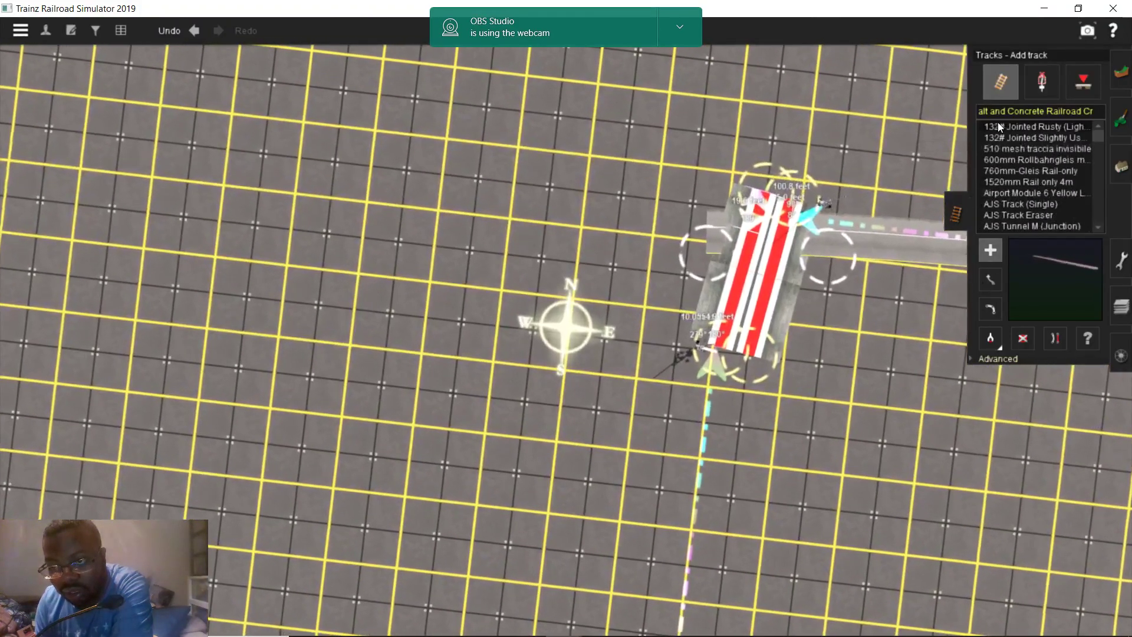
click(991, 113)
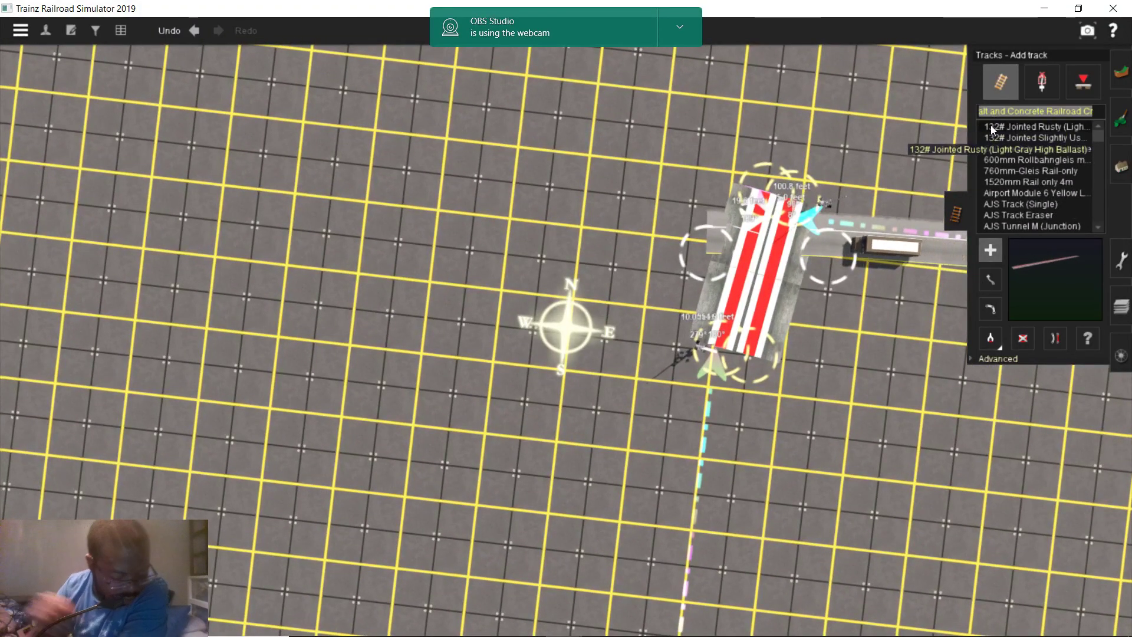
key(BackSpace)
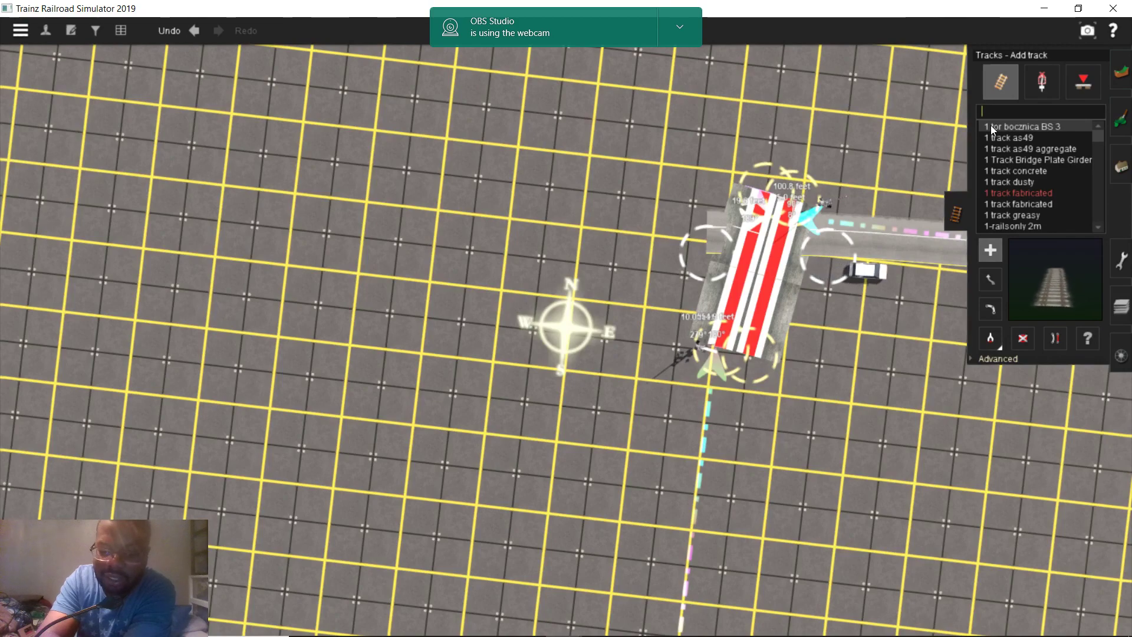
text(trs)
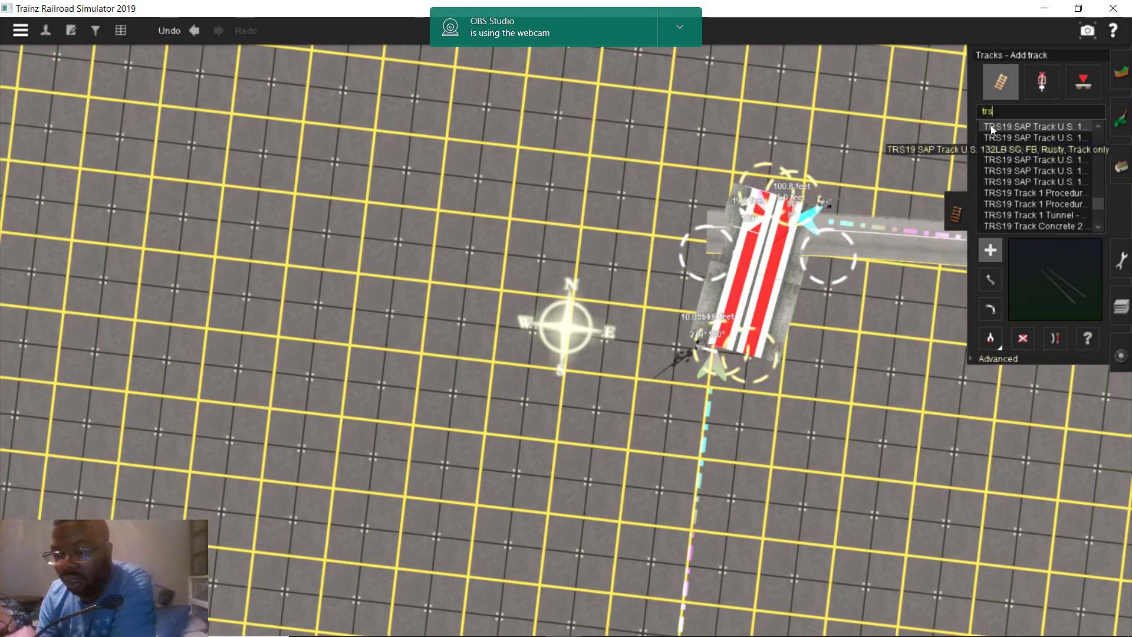
click(991, 126)
Try other TRS19 SAP track types and extend new track south from the crossing
scroll(785, 324, up, 2)
scroll(1062, 128, up, 2)
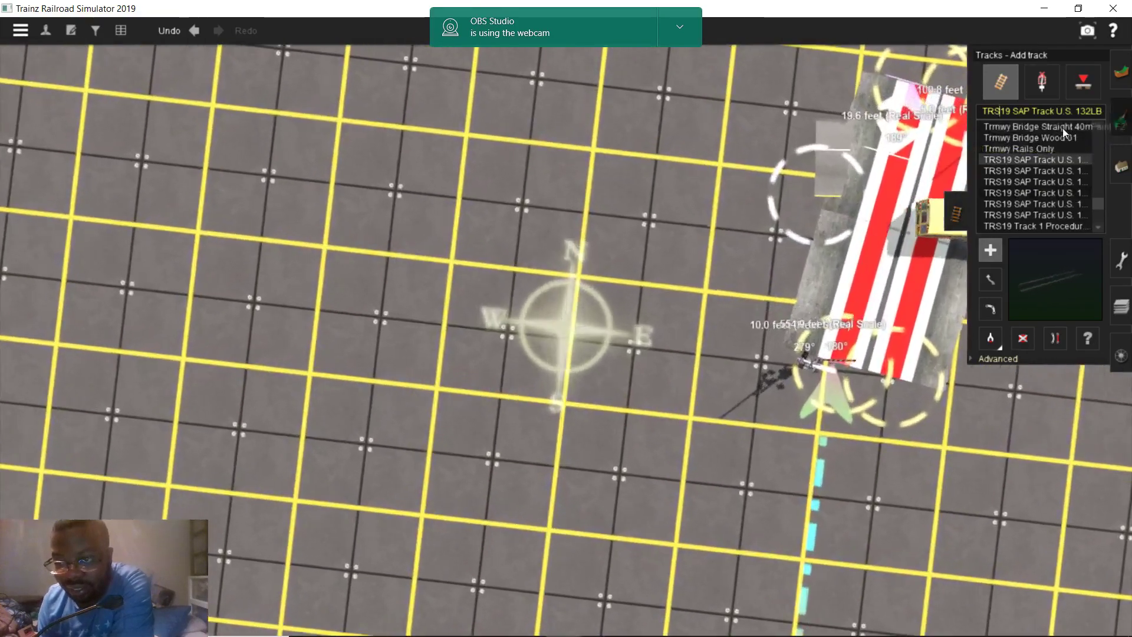
click(1026, 170)
scroll(714, 415, up, 2)
scroll(825, 323, up, 3)
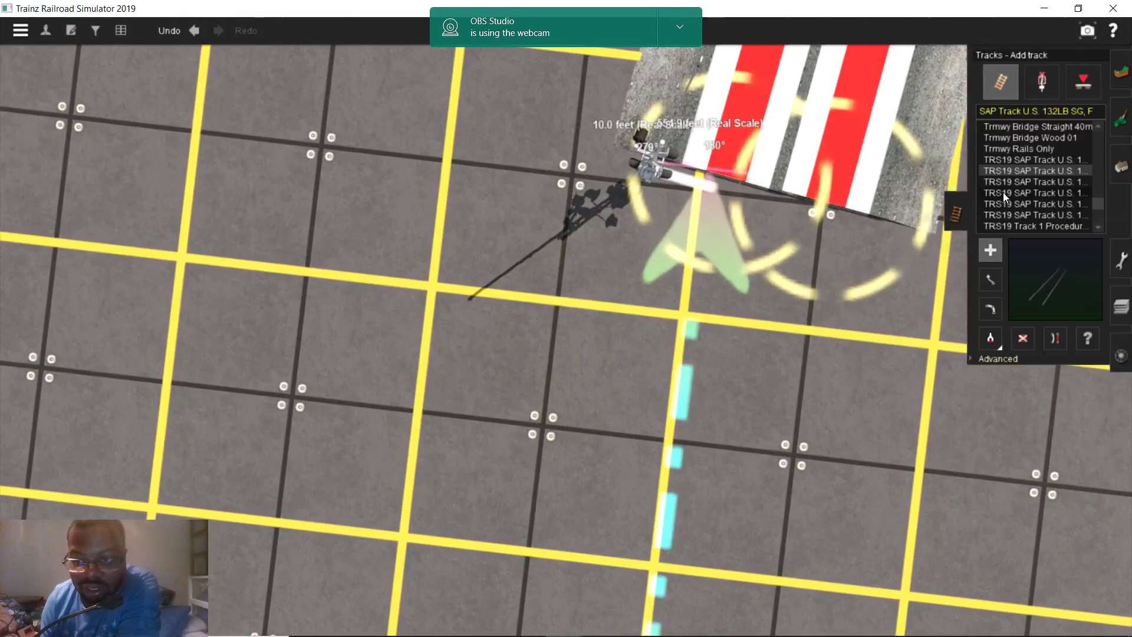
click(1029, 183)
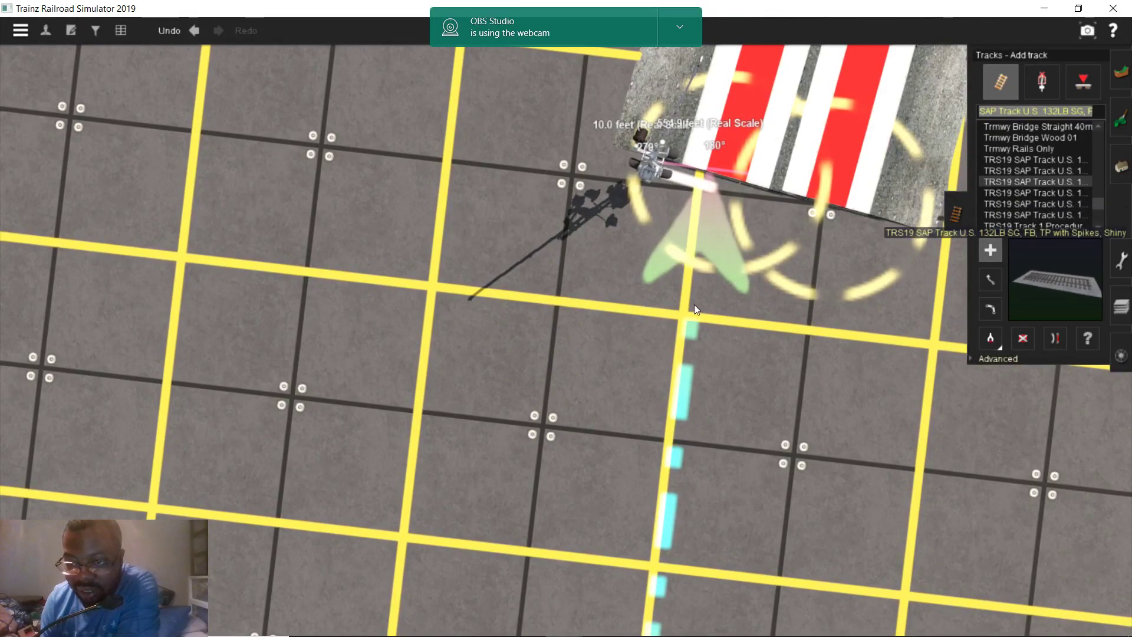
scroll(699, 304, up, 3)
scroll(726, 196, down, 2)
drag(758, 158, 643, 436)
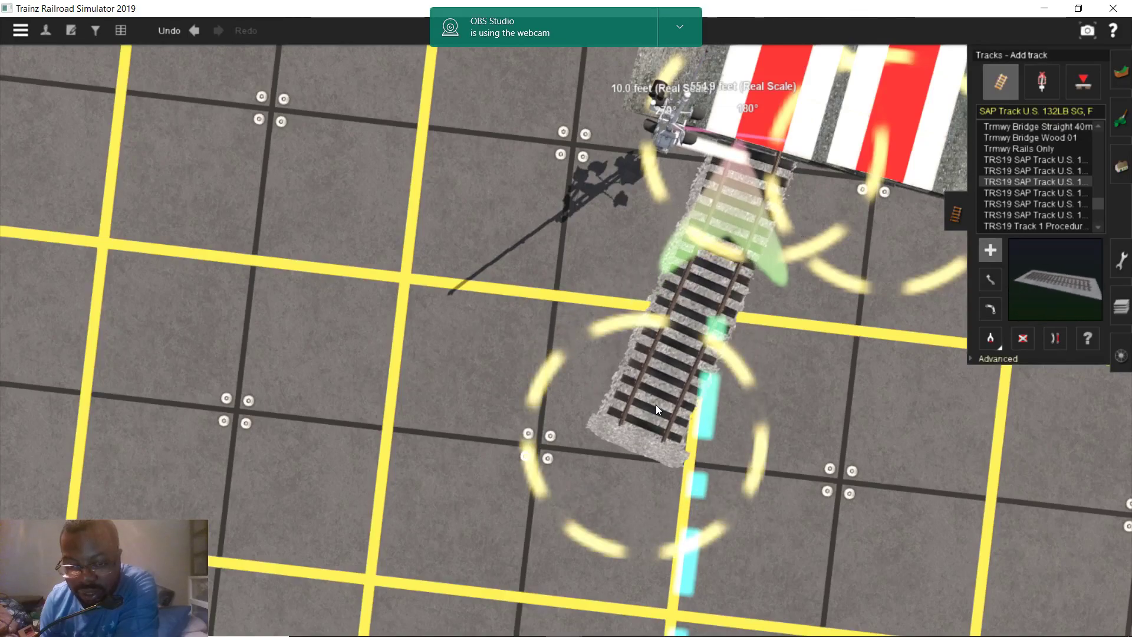
View the new track from a low angle and test further TRS19 SAP track variants
scroll(655, 404, up, 5)
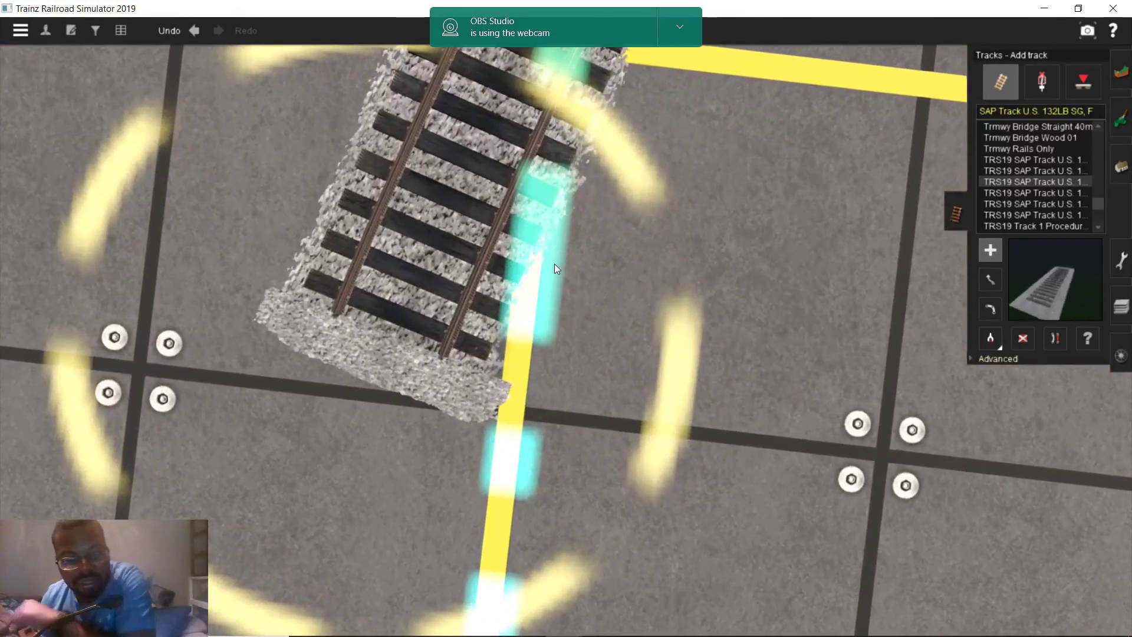
right_drag(515, 265, 604, 282)
scroll(604, 282, down, 3)
scroll(609, 291, up, 4)
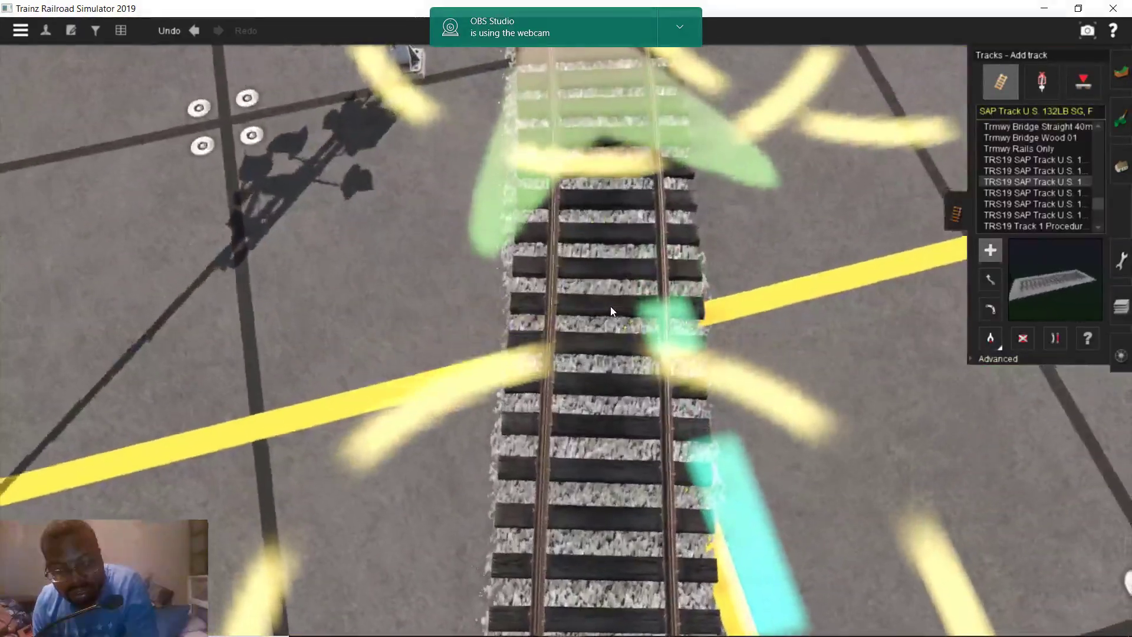
right_drag(610, 306, 662, 228)
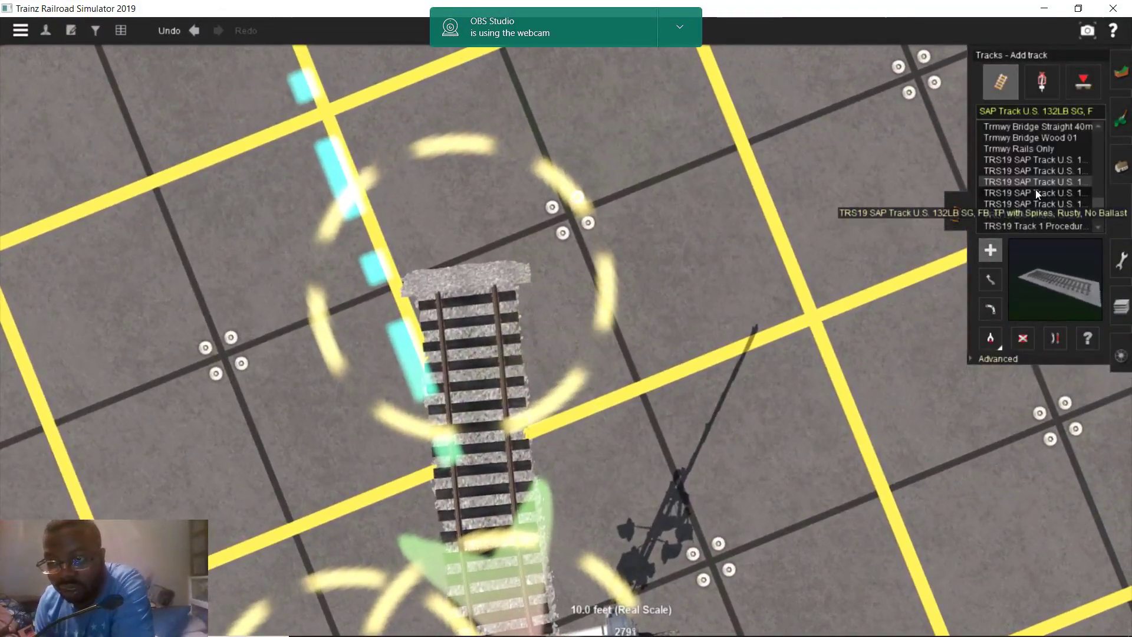
click(1035, 193)
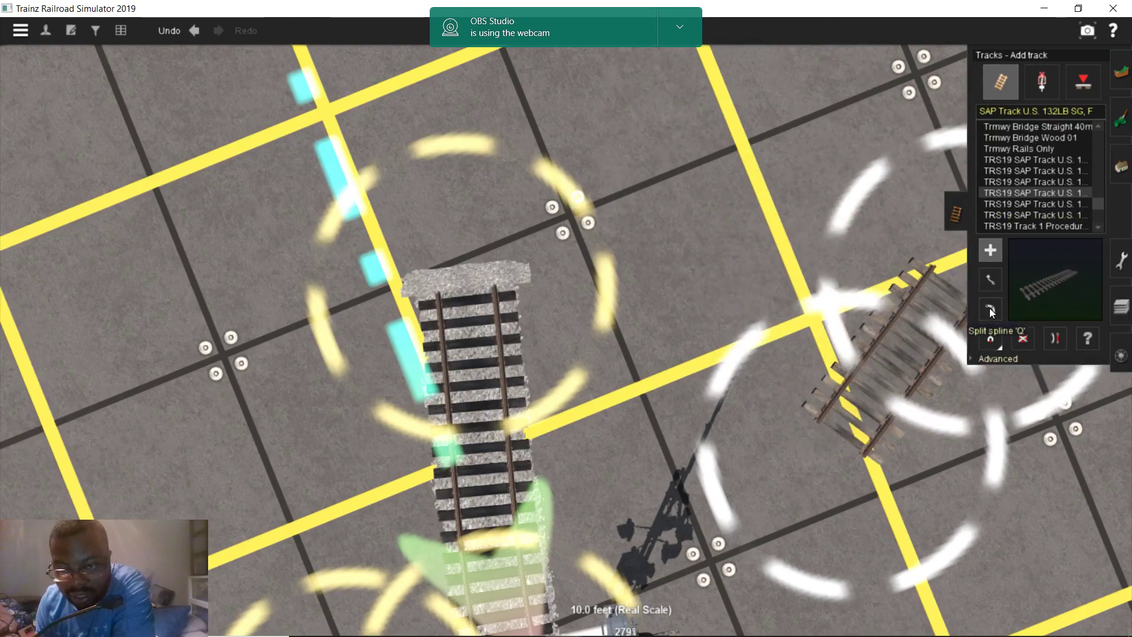
click(1028, 204)
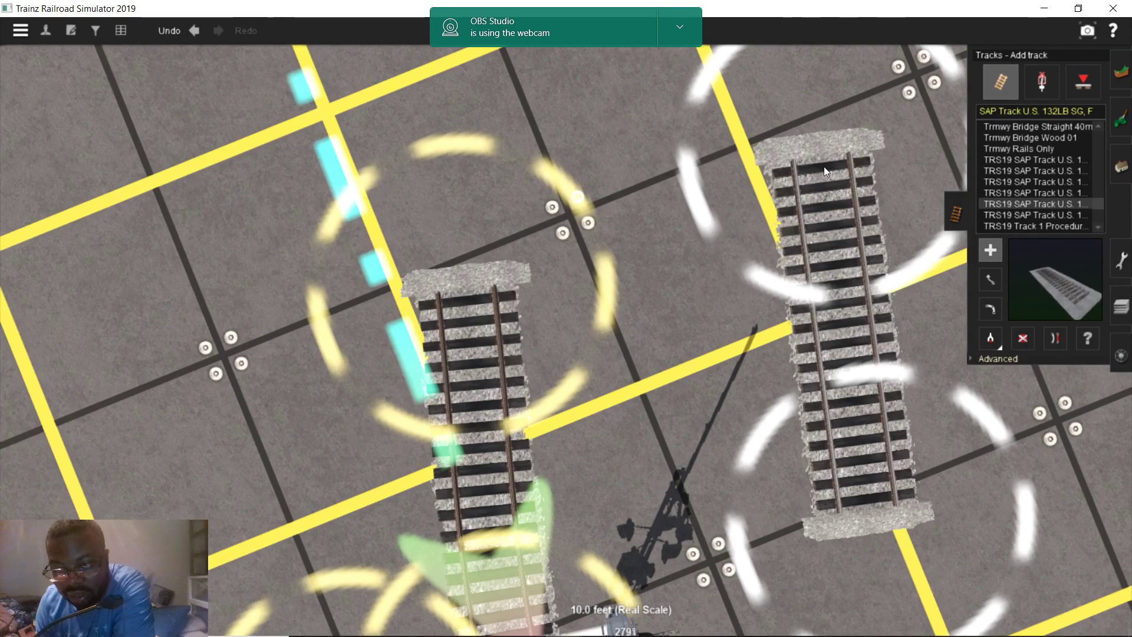
click(1019, 215)
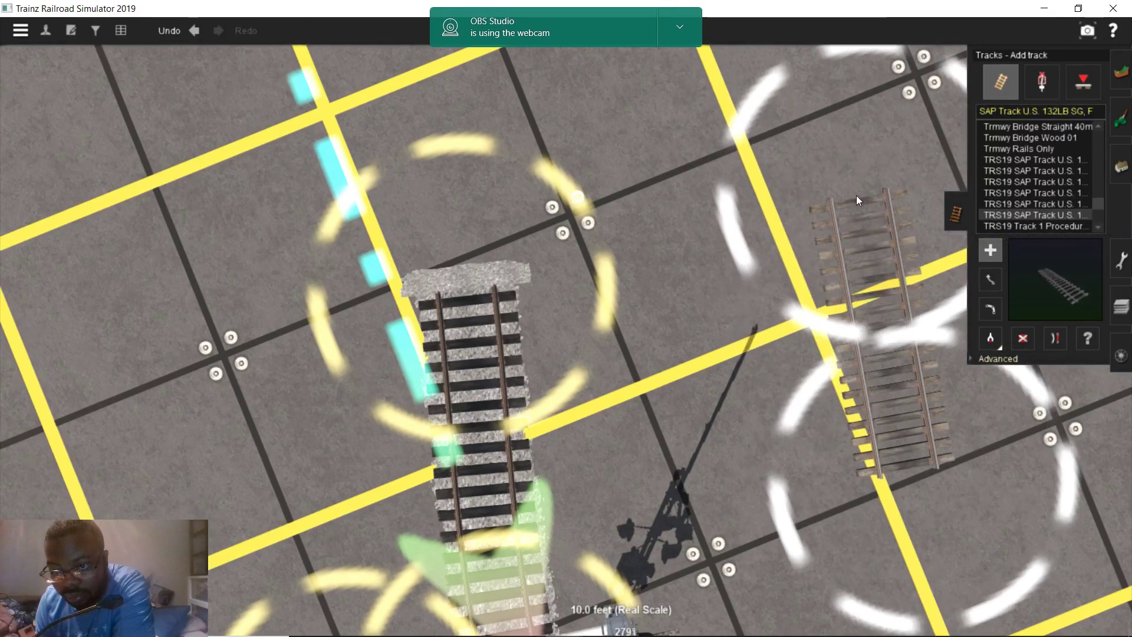
Place a diagonal TRS19 Track 1 Procedural test piece, then delete it
click(1023, 339)
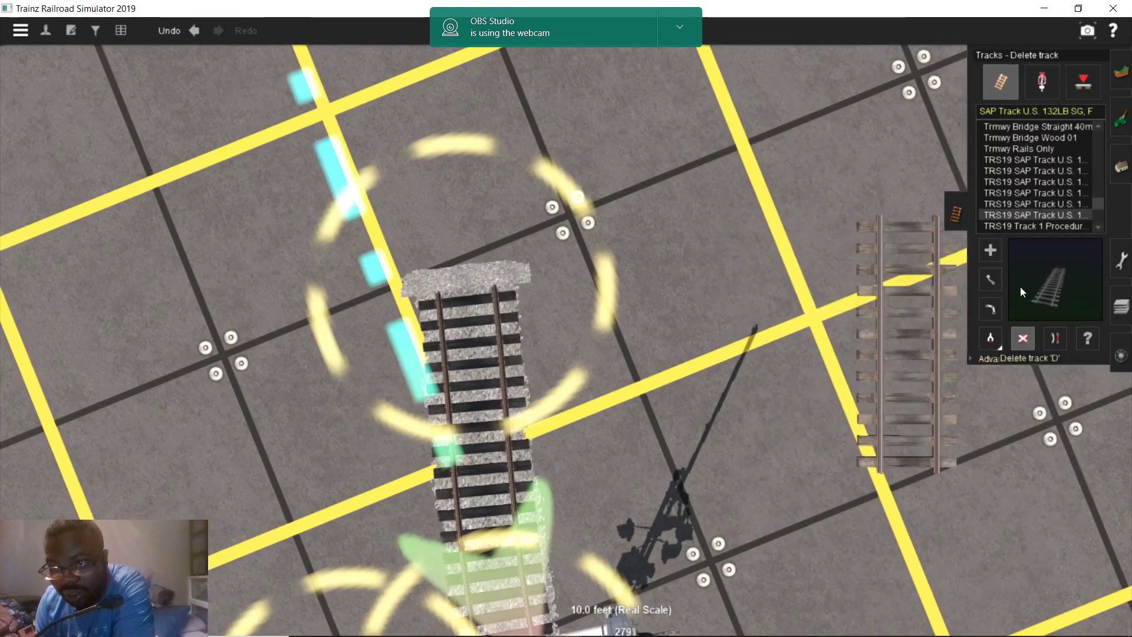
click(1041, 225)
scroll(1042, 224, down, 1)
scroll(998, 213, down, 1)
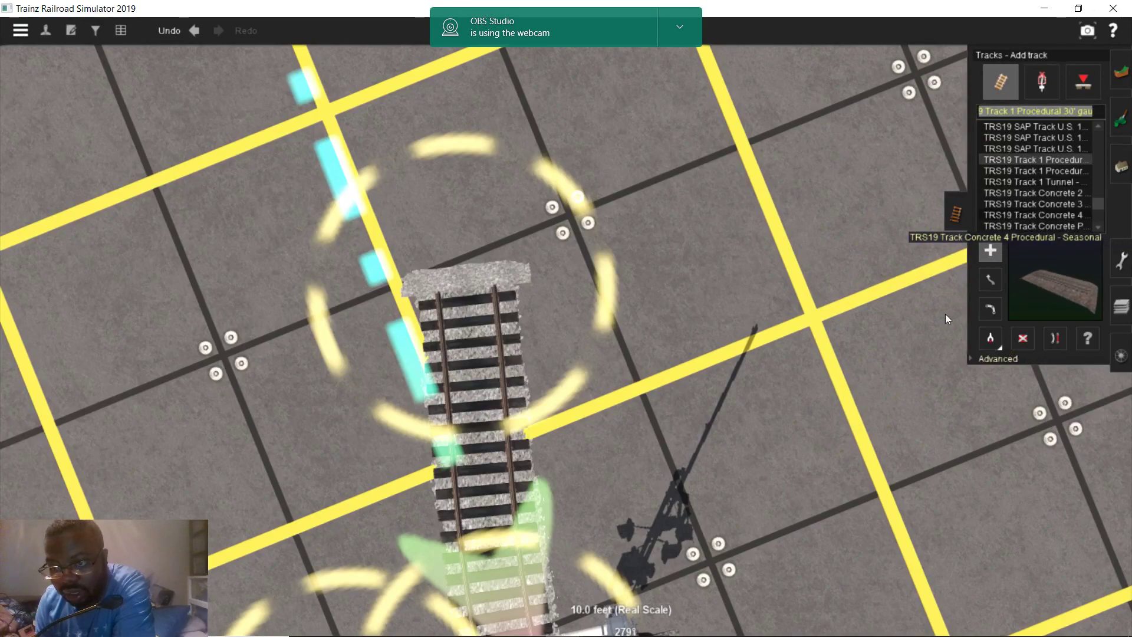
click(825, 264)
drag(825, 264, 971, 294)
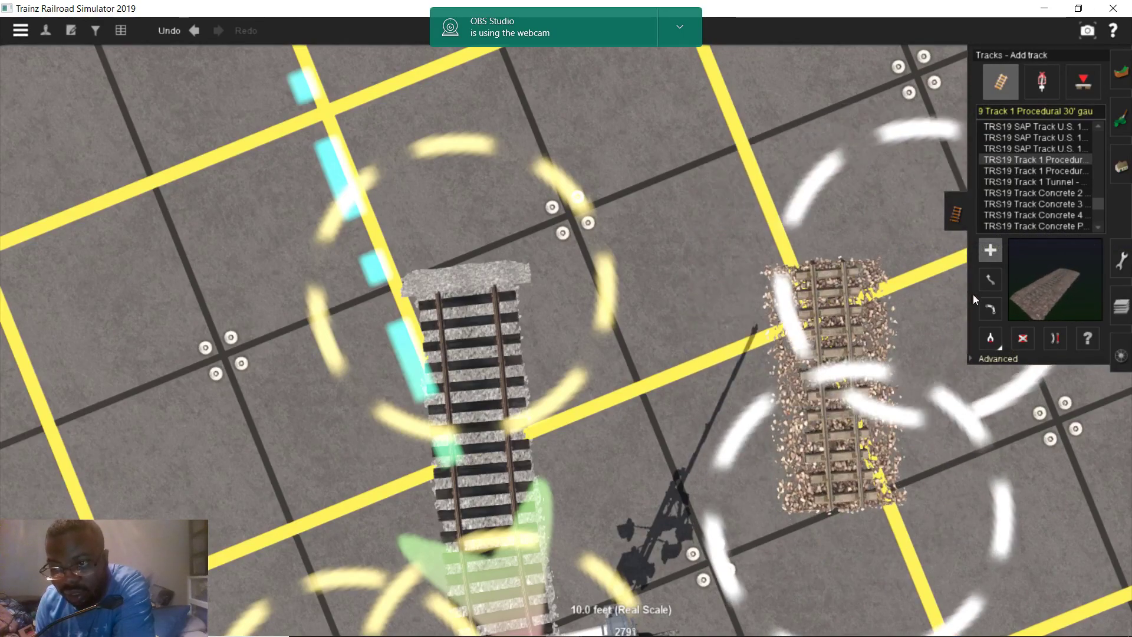
click(1024, 337)
Lay a straight TRS19 Track 1 Procedural test piece and raise one vertex 0.86 m
click(1053, 172)
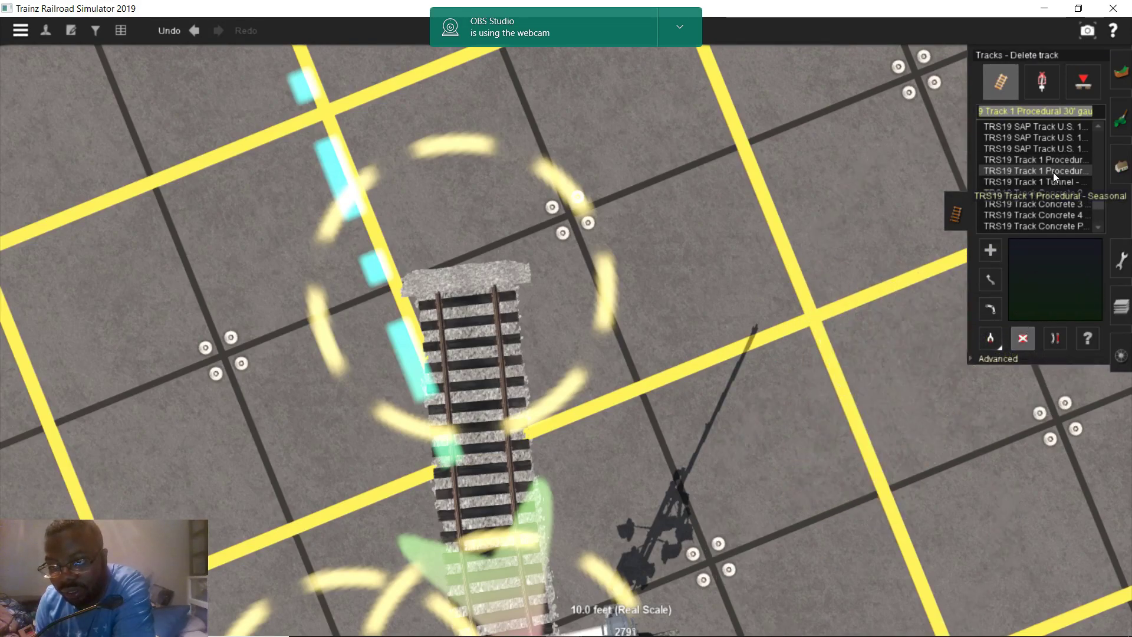
drag(840, 488, 846, 199)
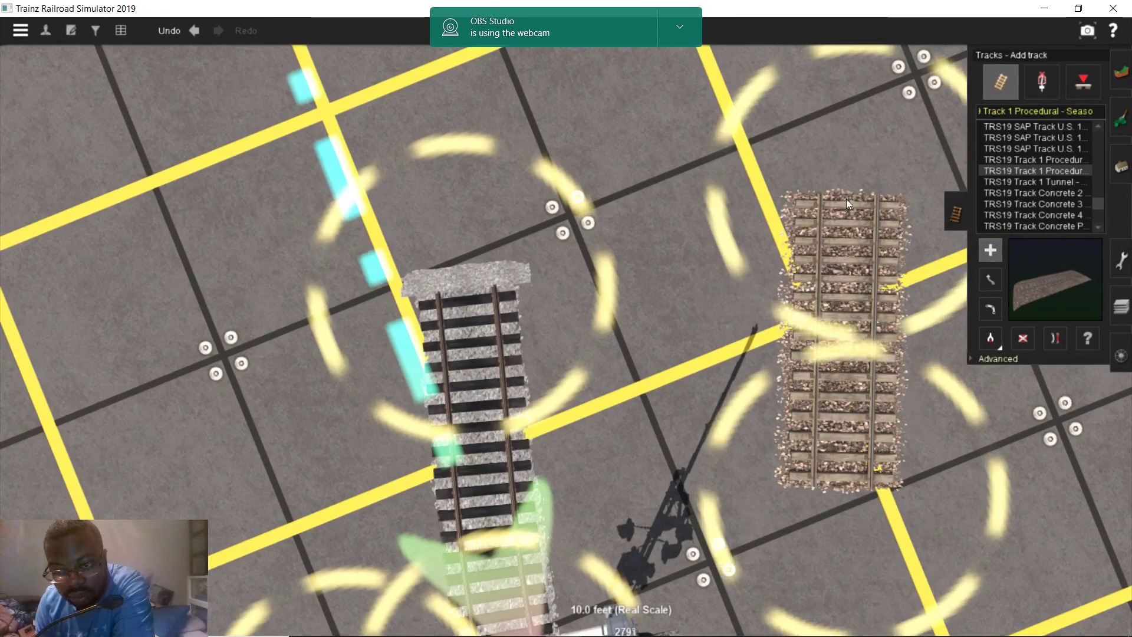
scroll(876, 307, up, 4)
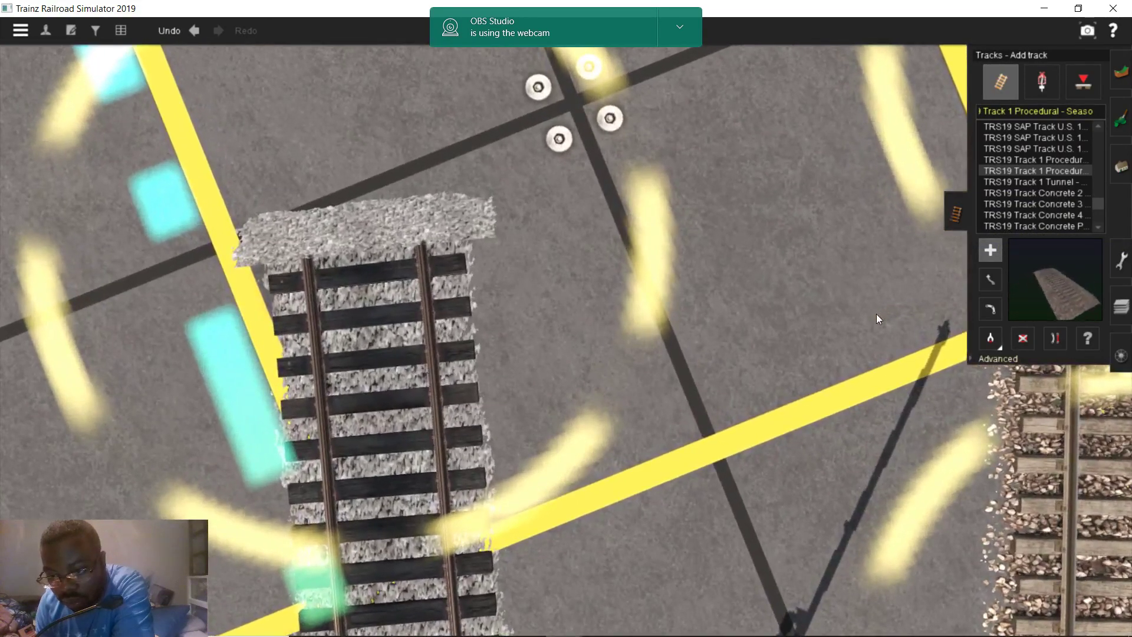
scroll(875, 313, down, 4)
click(989, 358)
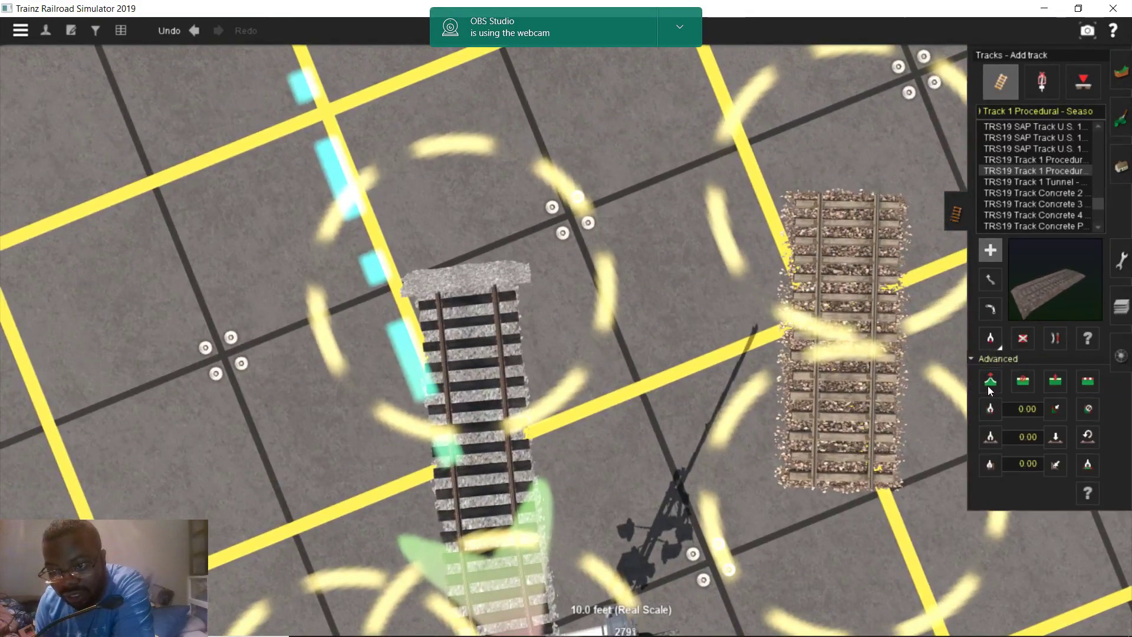
click(990, 382)
drag(872, 200, 836, 228)
scroll(695, 407, up, 5)
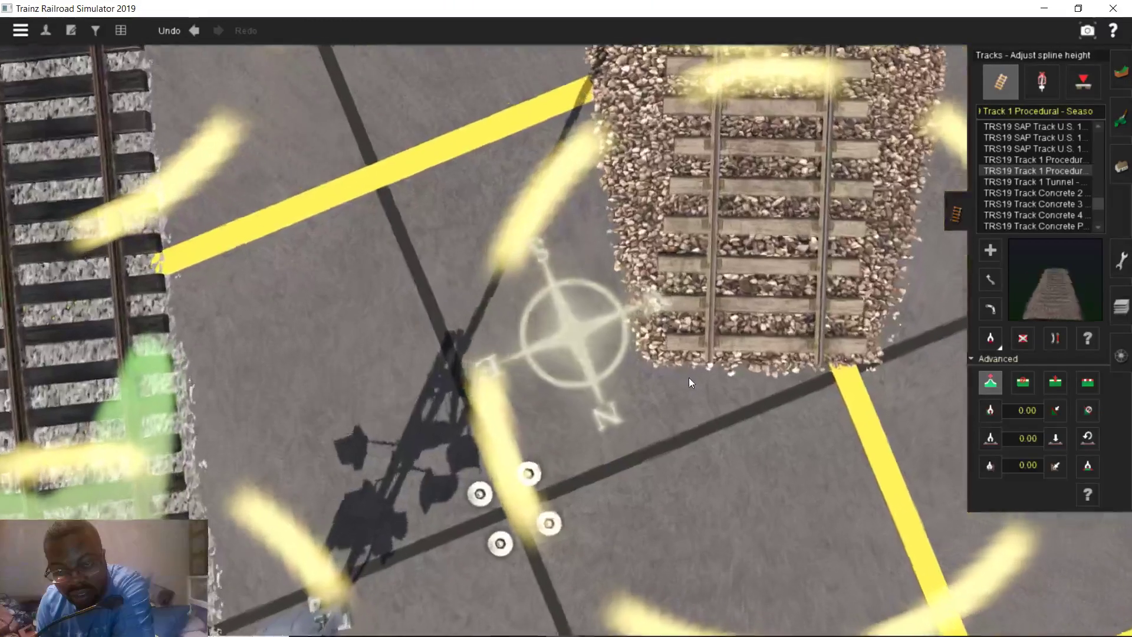
right_drag(690, 382, 584, 277)
Close the distance measurement and look across the tracks in Street View from S Center St
mouse_move(417, 624)
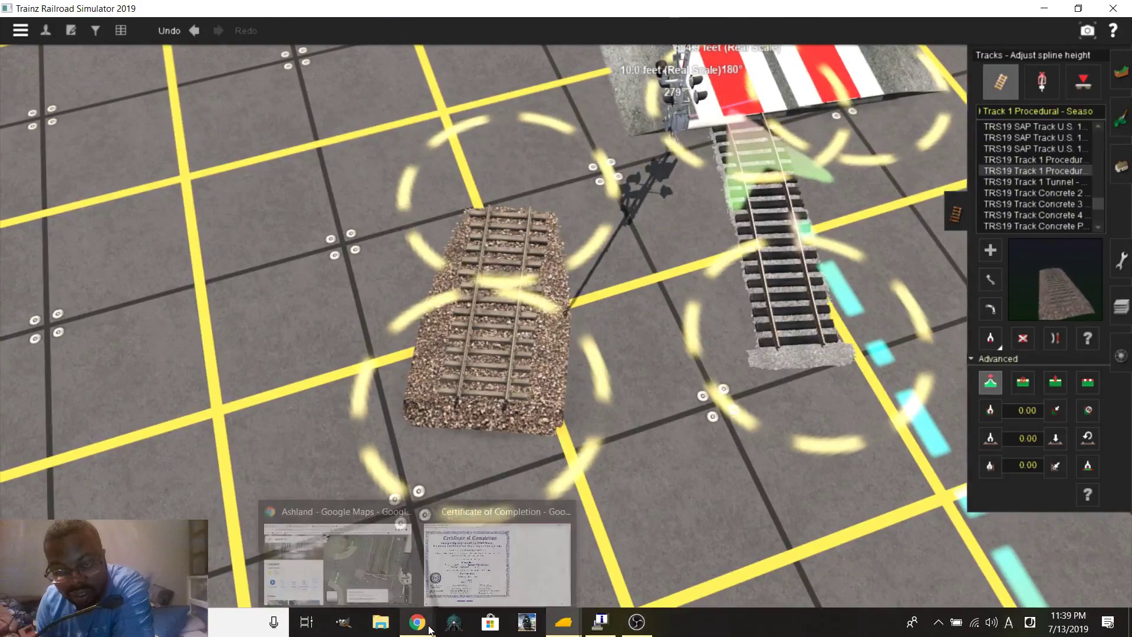
click(403, 575)
scroll(649, 375, up, 3)
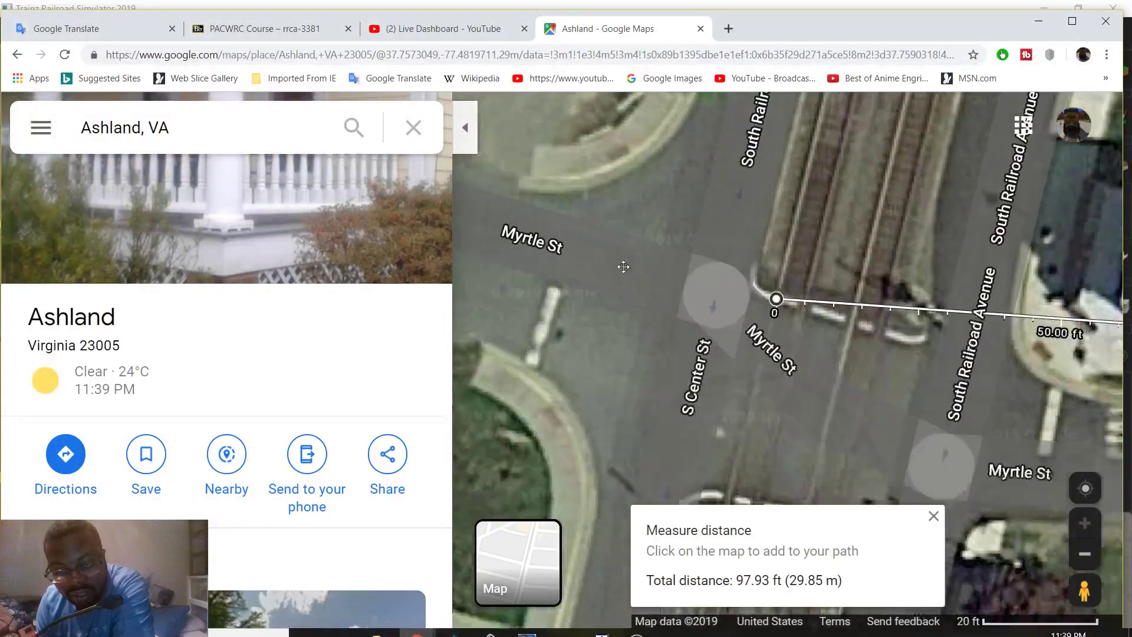
click(933, 515)
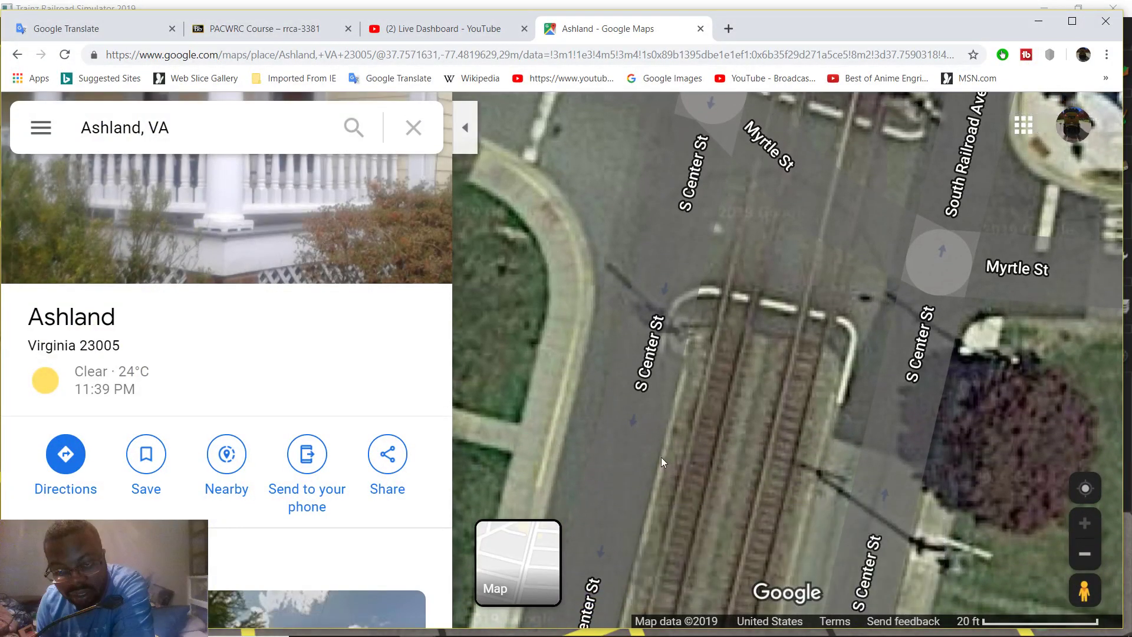
click(635, 480)
click(643, 526)
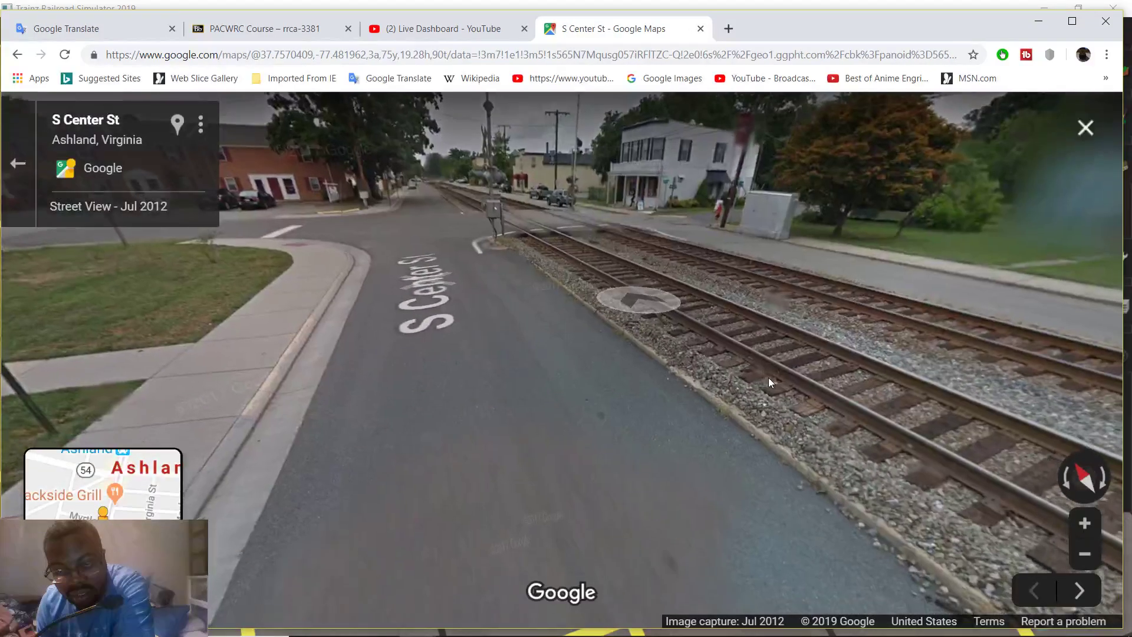
drag(769, 382, 378, 364)
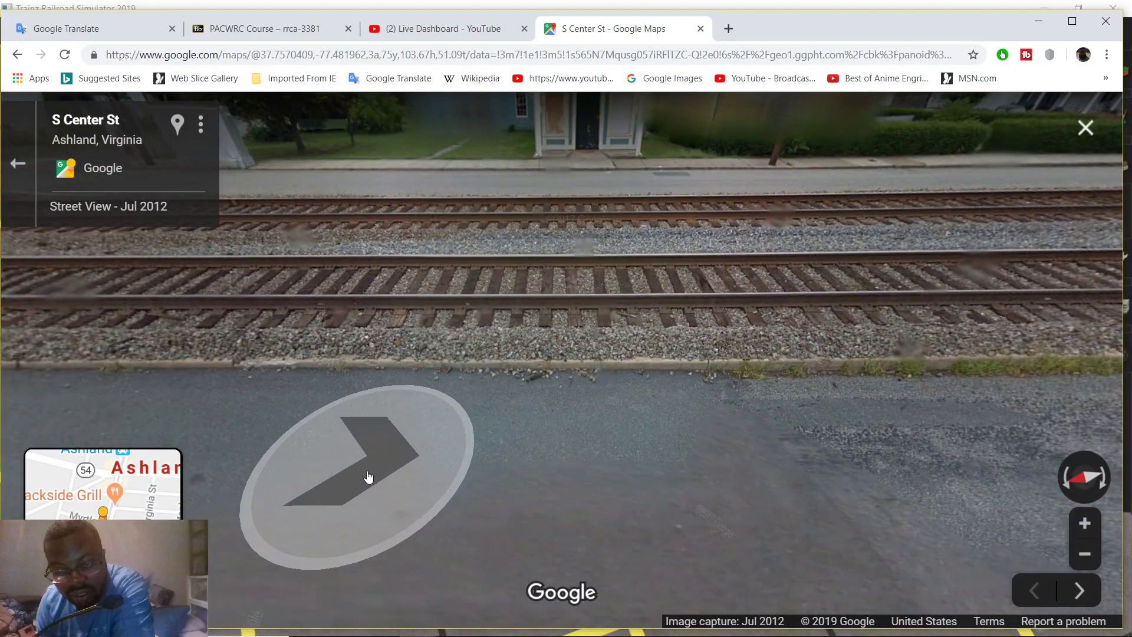
Return to the route editor and delete the isolated raised track piece
mouse_move(430, 634)
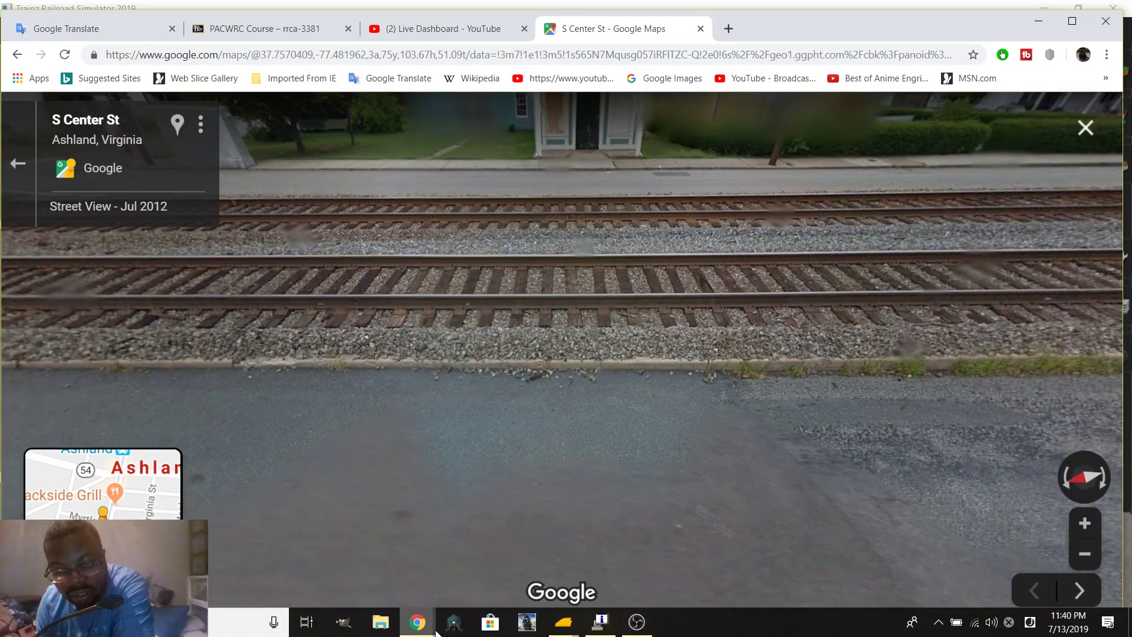
mouse_move(560, 625)
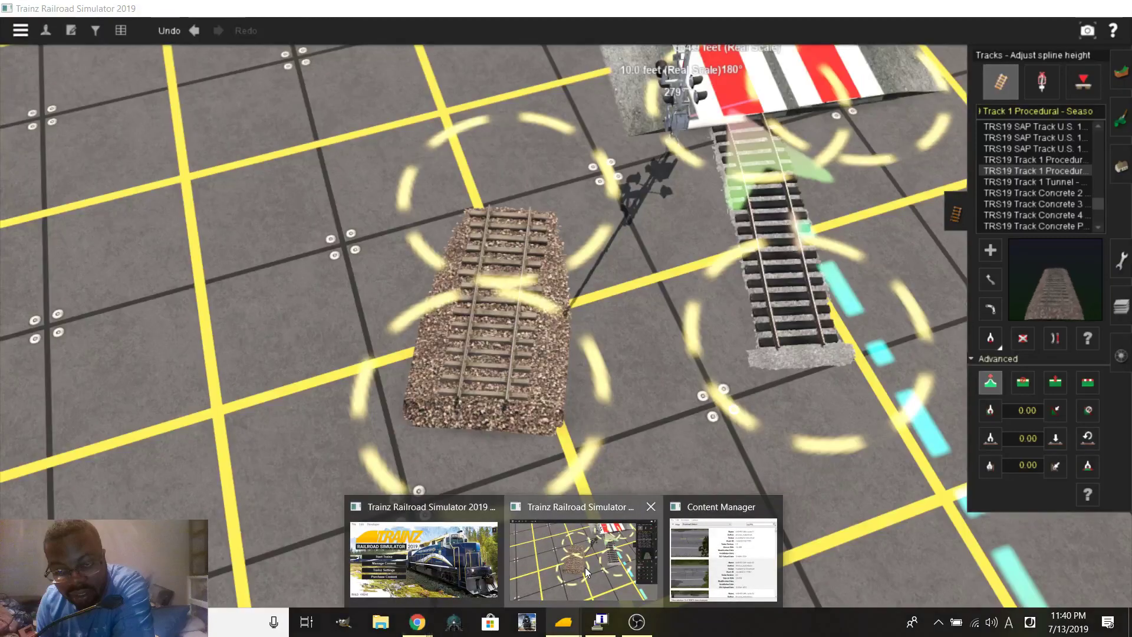
click(584, 551)
click(547, 367)
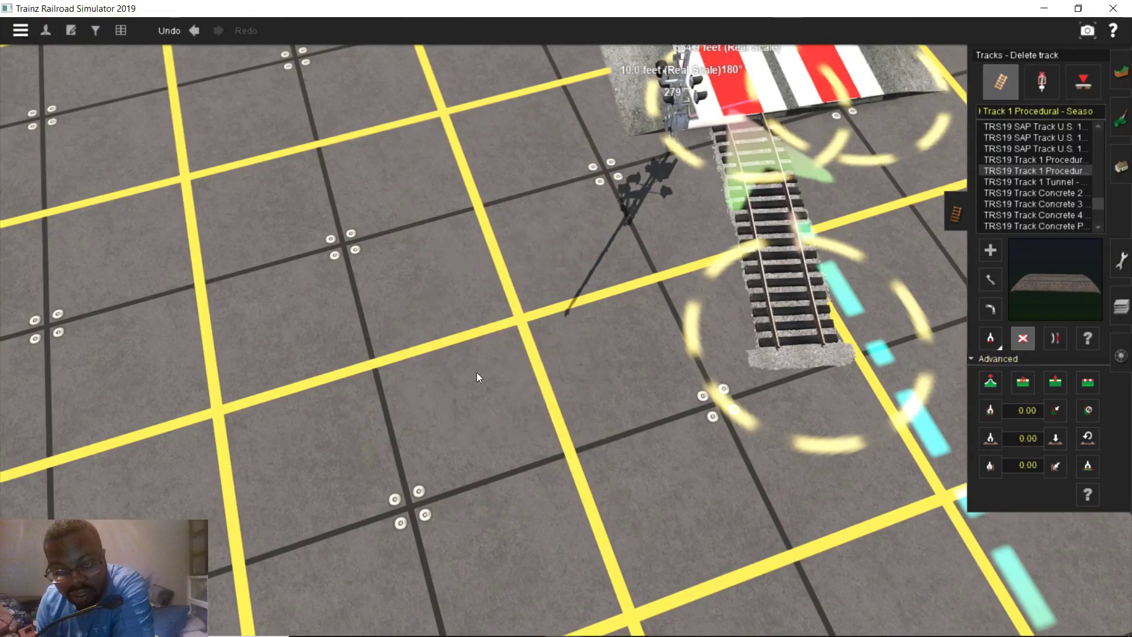
Test-lay TRS19 Track 1 Tunnel and Concrete 2 track south of the crossing, deleting each
click(1030, 181)
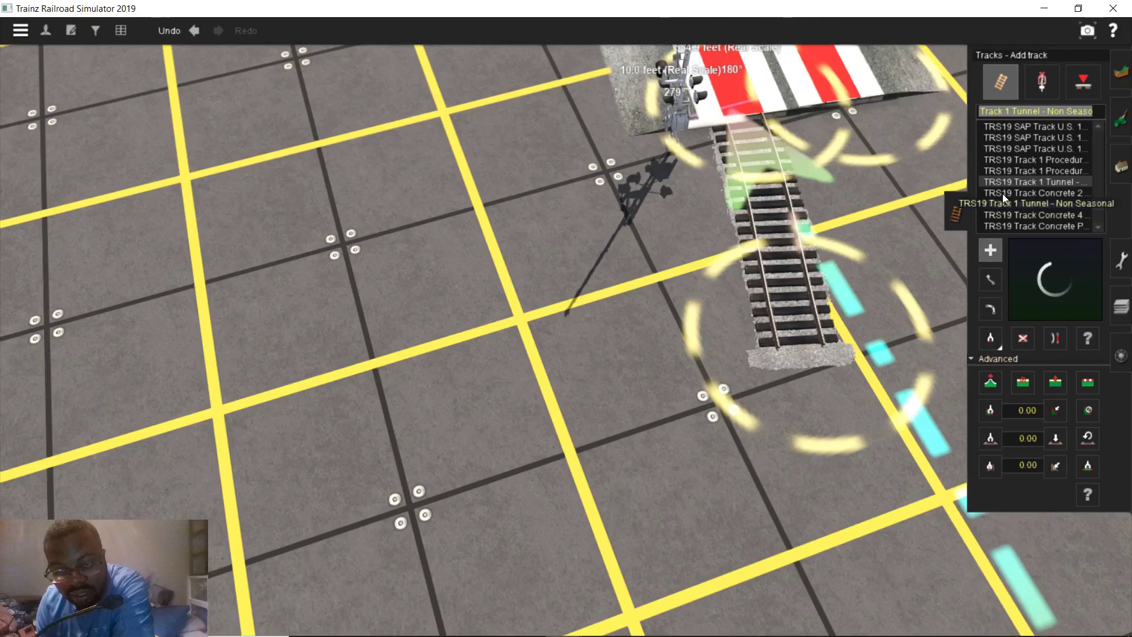
drag(549, 408, 1056, 336)
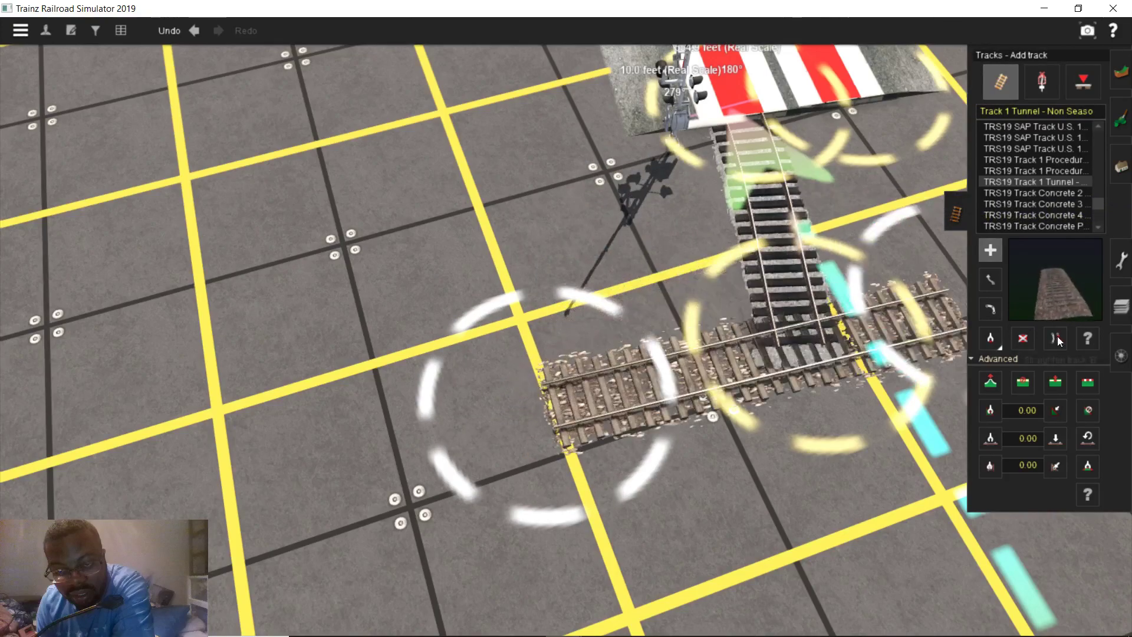
click(1023, 339)
click(1031, 193)
click(537, 437)
scroll(801, 420, up, 4)
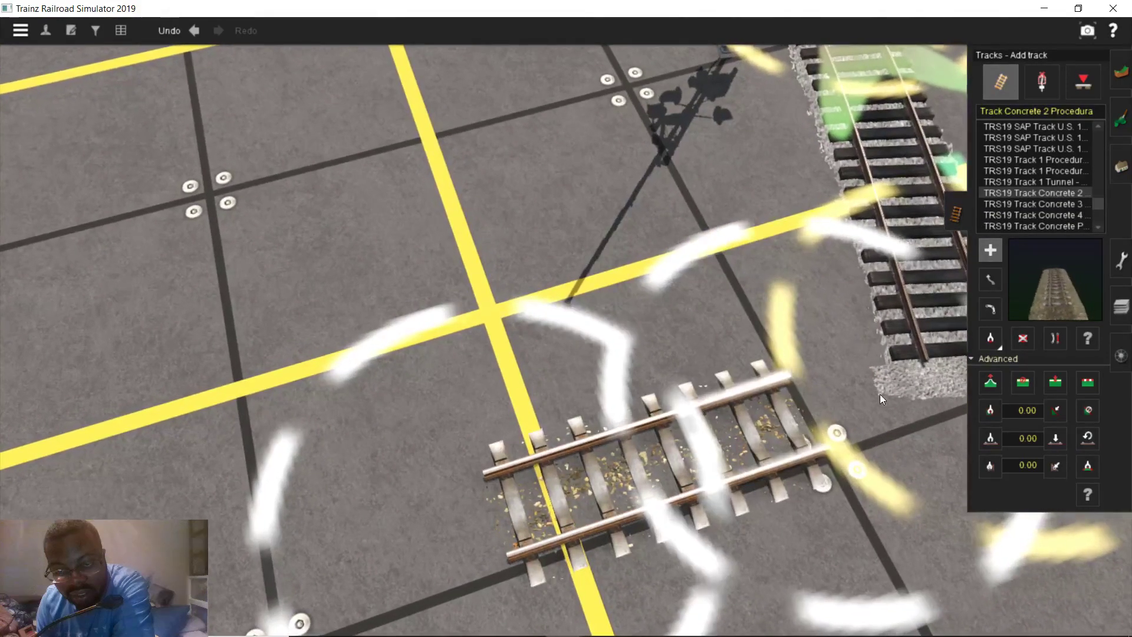
drag(837, 433, 1018, 347)
click(1022, 340)
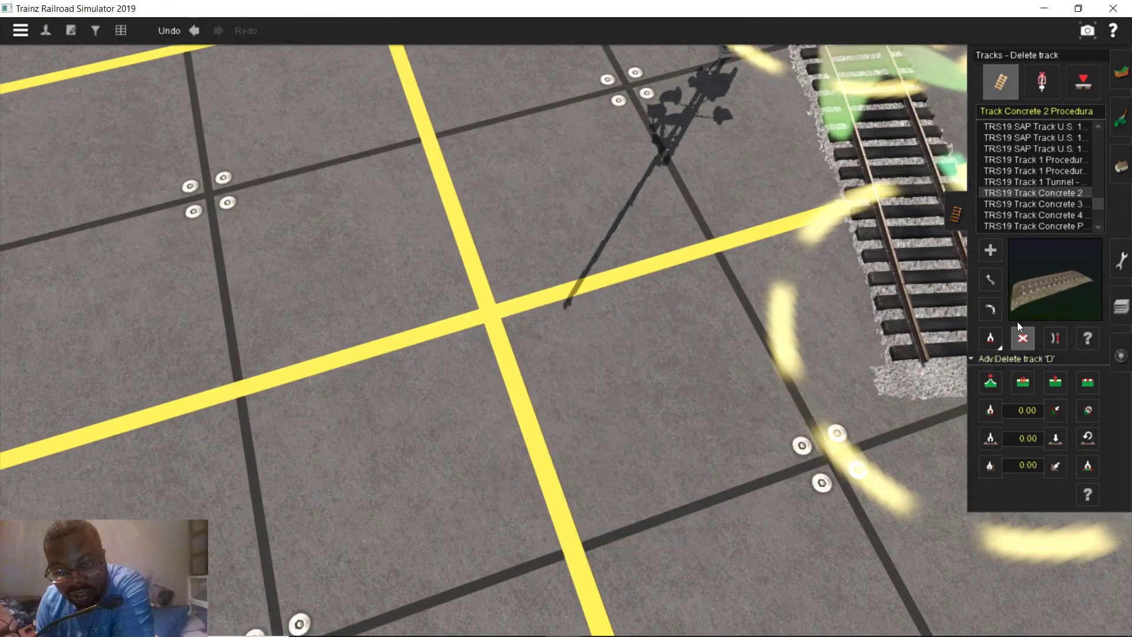
Test-place Concrete 3, Concrete 4 and Concrete Procedural track pieces, removing each afterwards
click(1049, 203)
click(512, 500)
drag(712, 435, 1019, 340)
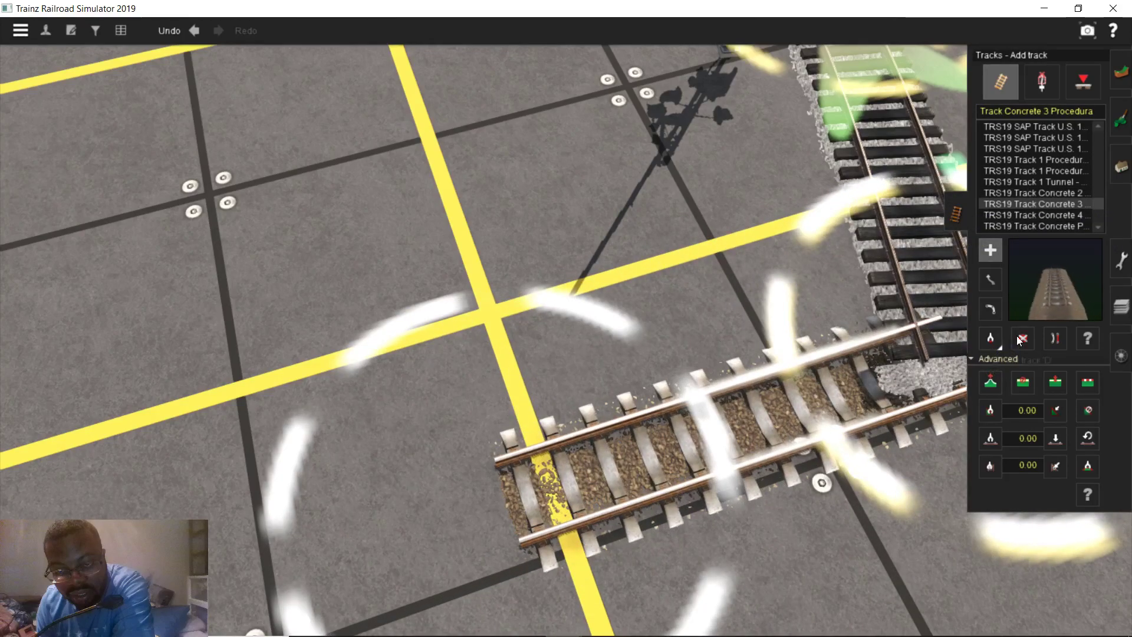
click(1019, 336)
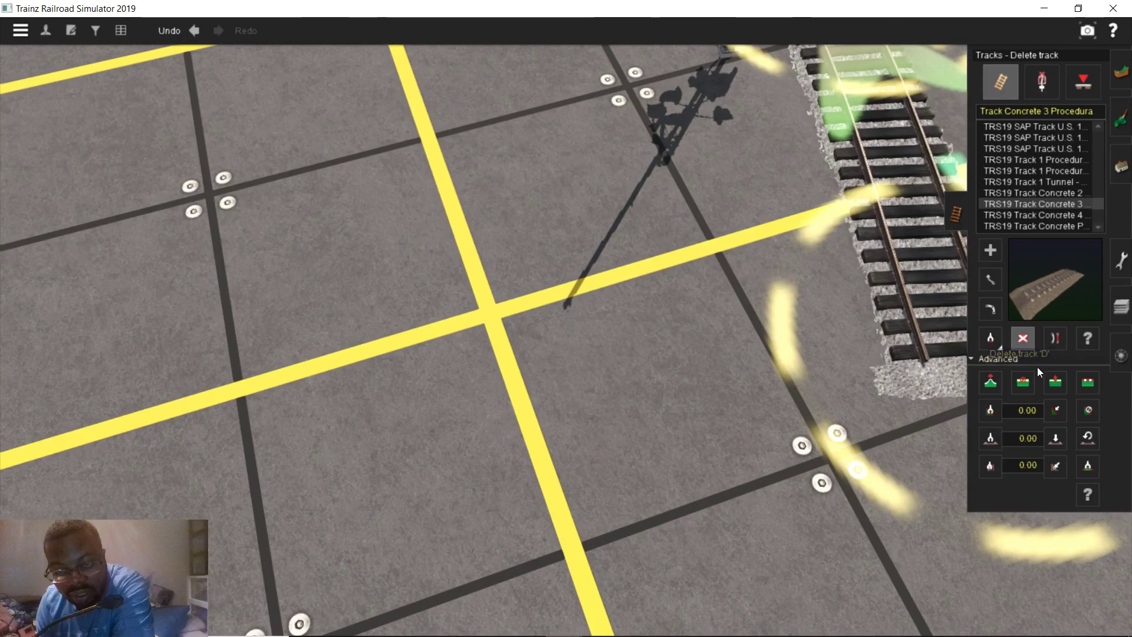
click(1059, 216)
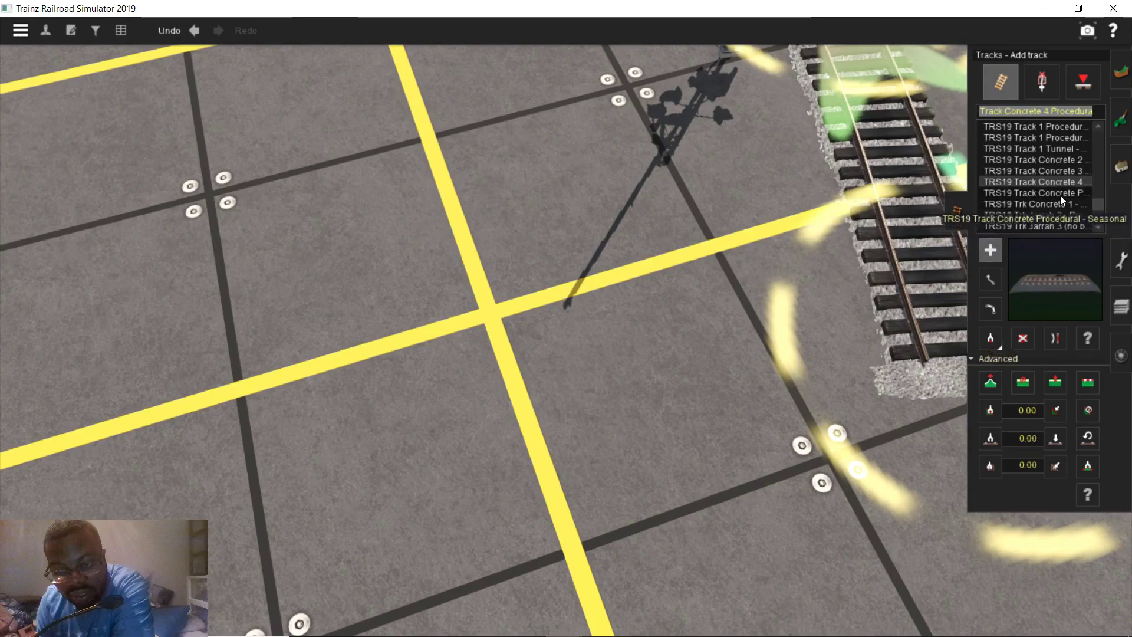
click(615, 491)
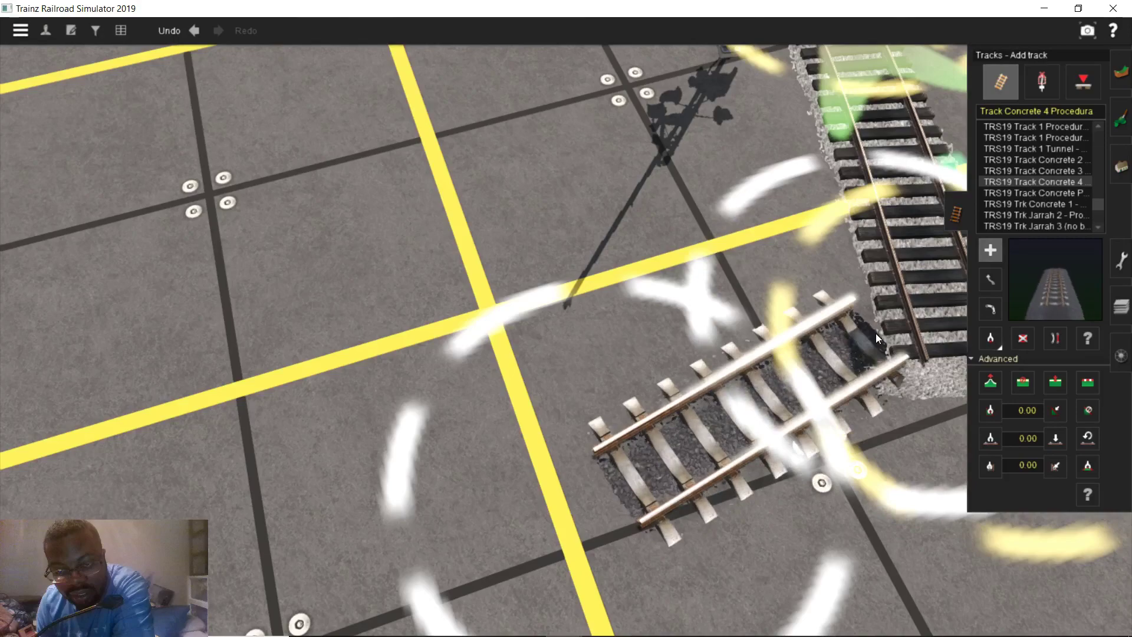
click(1022, 336)
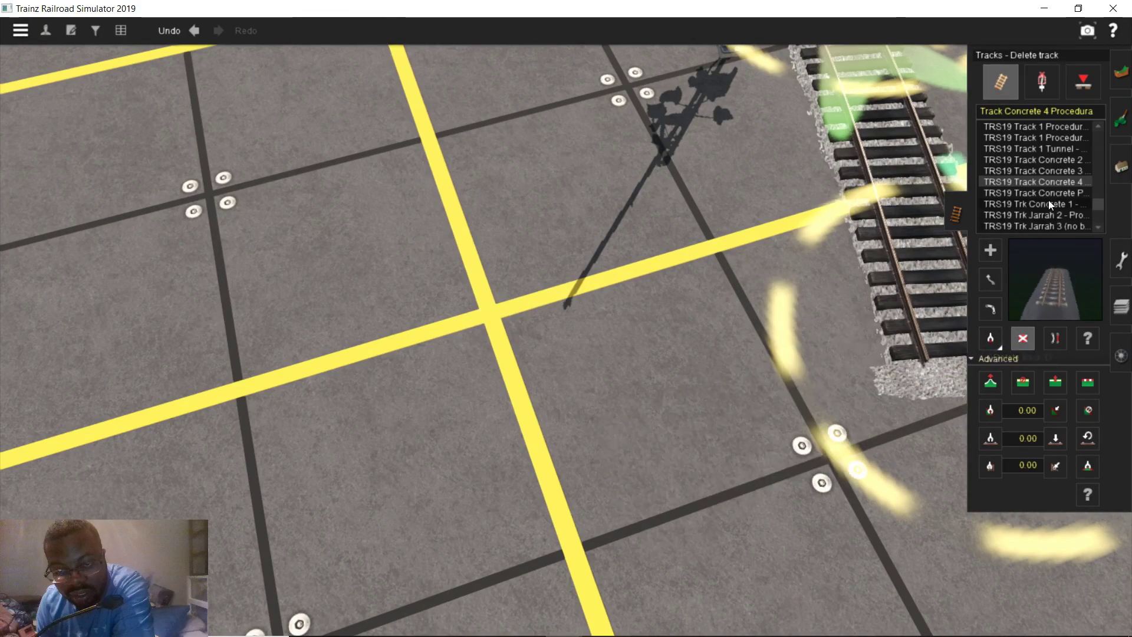
click(1049, 194)
click(675, 503)
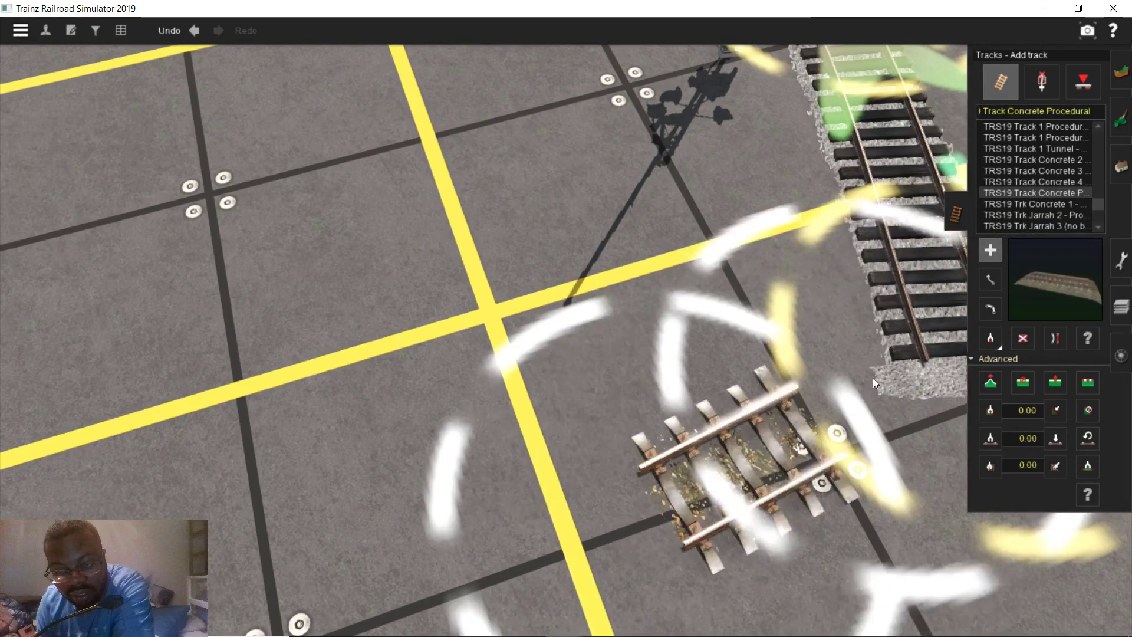
click(1023, 337)
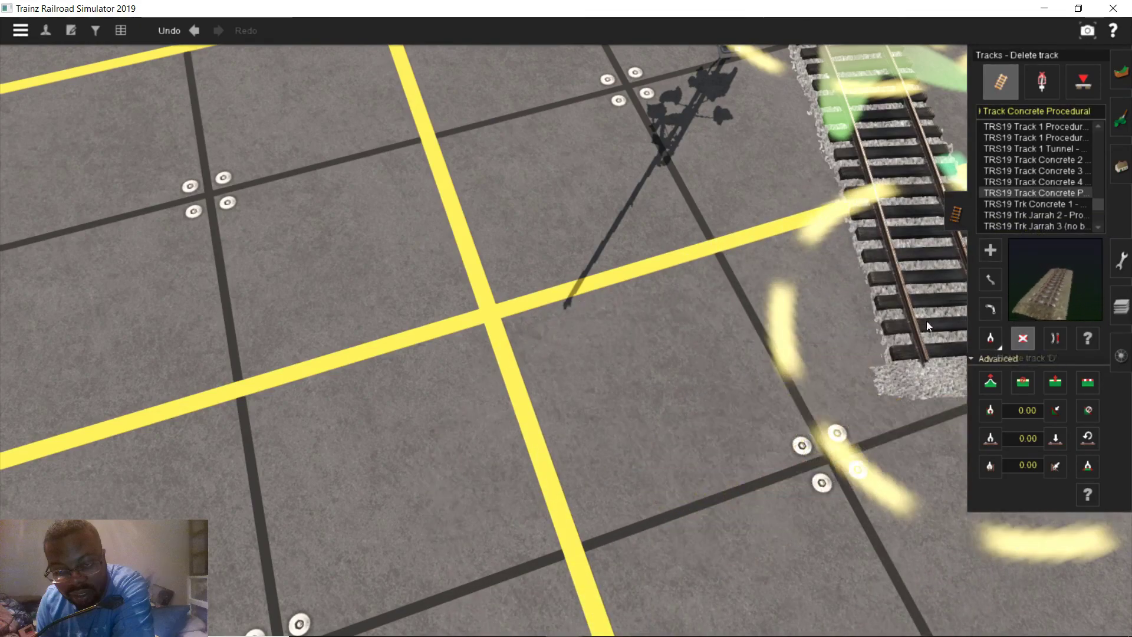
Copy the SAP Track U.S. type from the crossing and lay a long track southward
scroll(931, 323, down, 4)
click(991, 338)
click(778, 342)
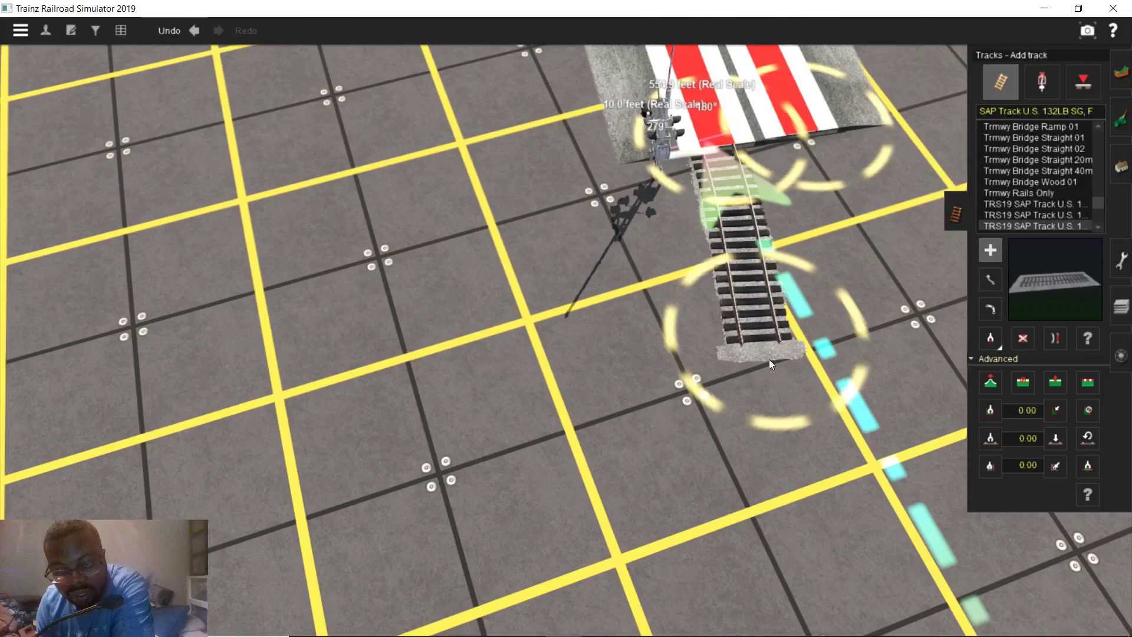
click(770, 361)
right_click(683, 524)
click(641, 503)
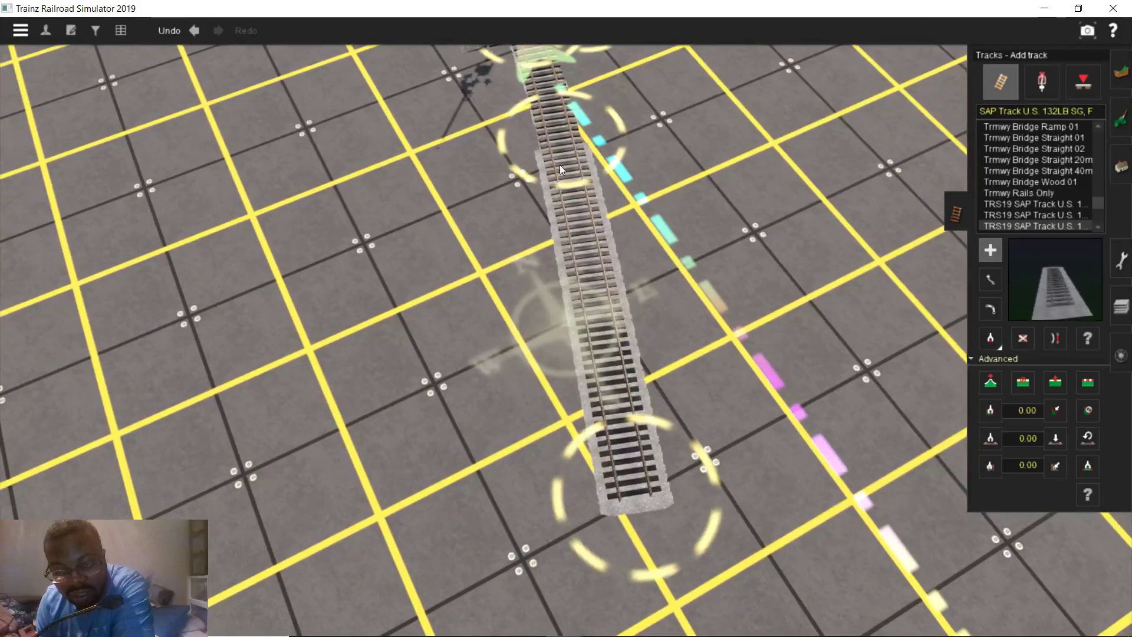
Branch a diverging track off the upper point, then delete both the branch and the long new track
drag(559, 150, 534, 528)
scroll(536, 472, up, 4)
scroll(806, 372, down, 4)
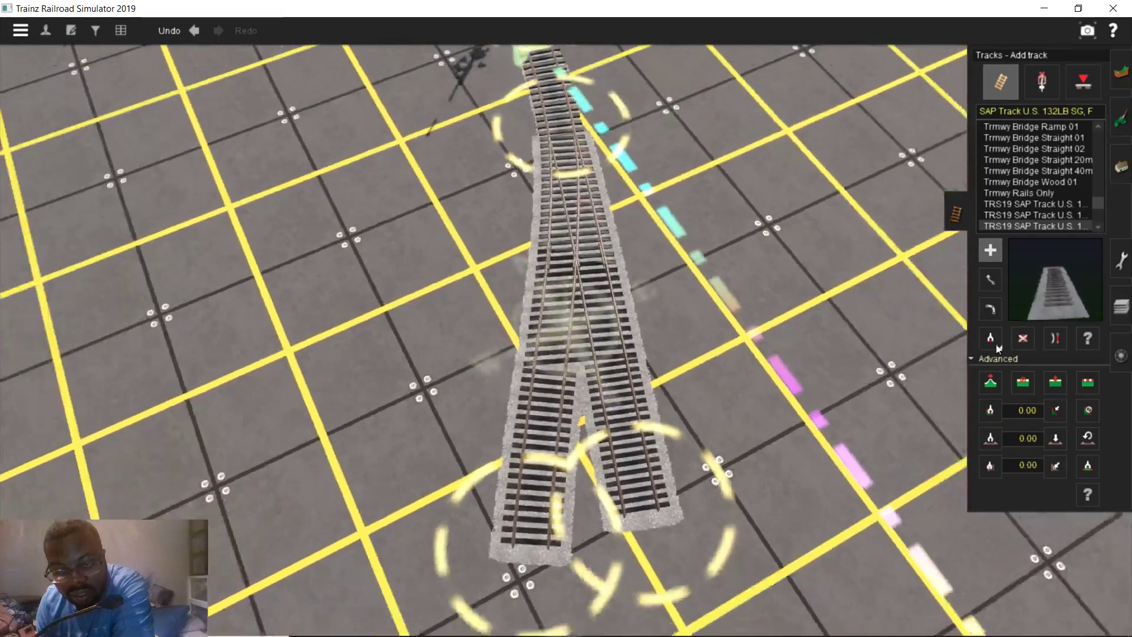
click(1023, 338)
click(600, 430)
click(540, 320)
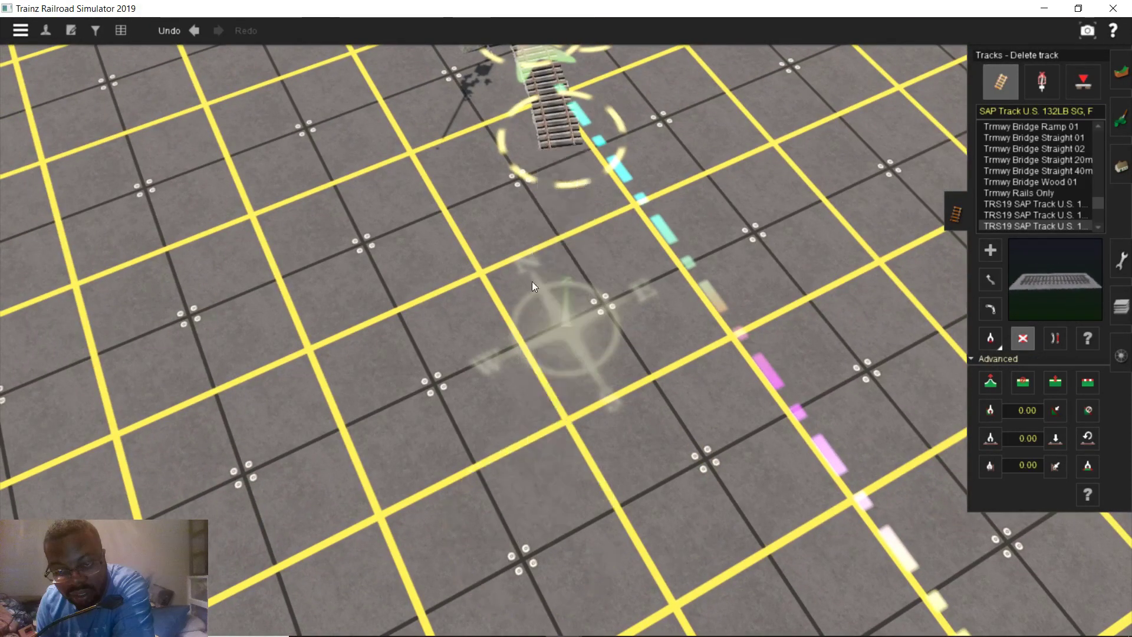
Bring Content Manager forward, shift it left beside the track panel, and start searching trs19
mouse_move(600, 621)
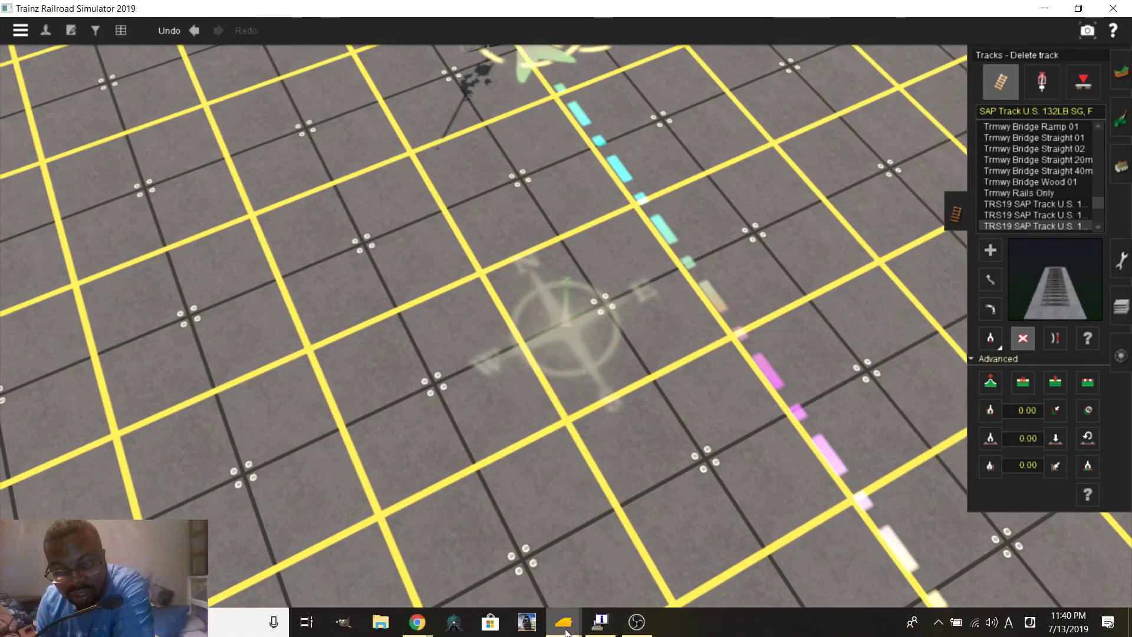
mouse_move(557, 633)
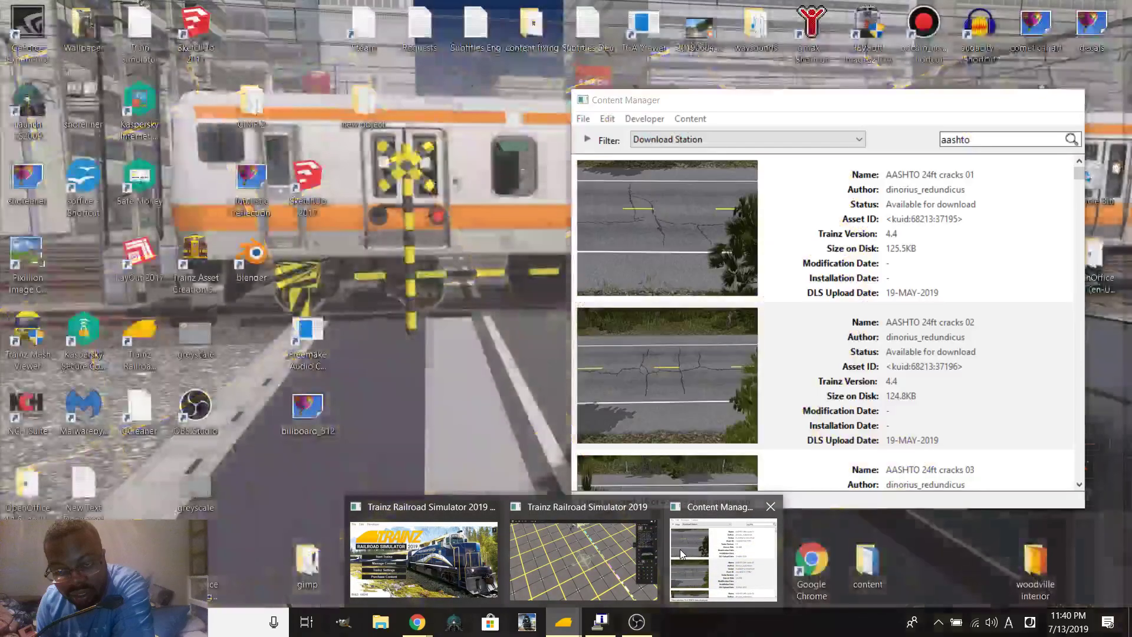
click(681, 549)
drag(855, 110, 693, 118)
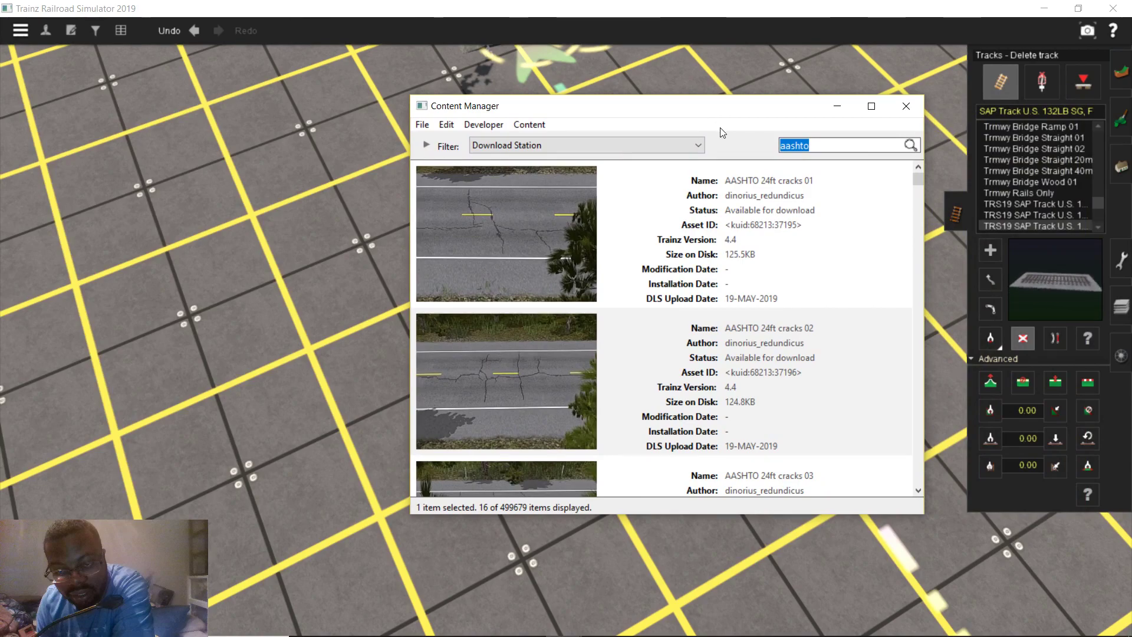
text(trs19)
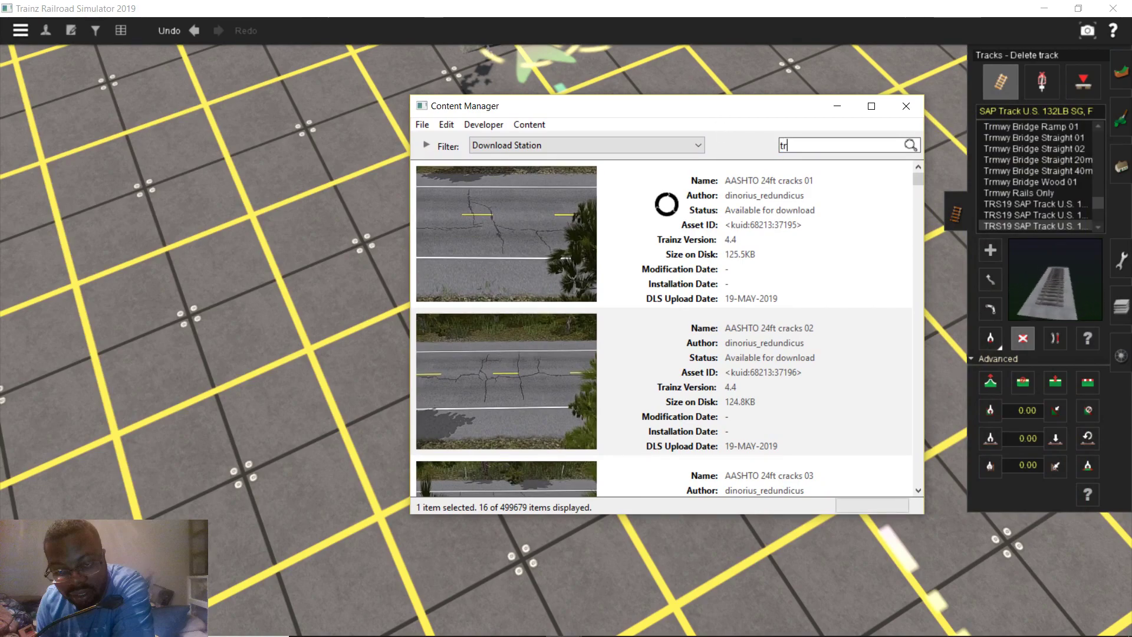
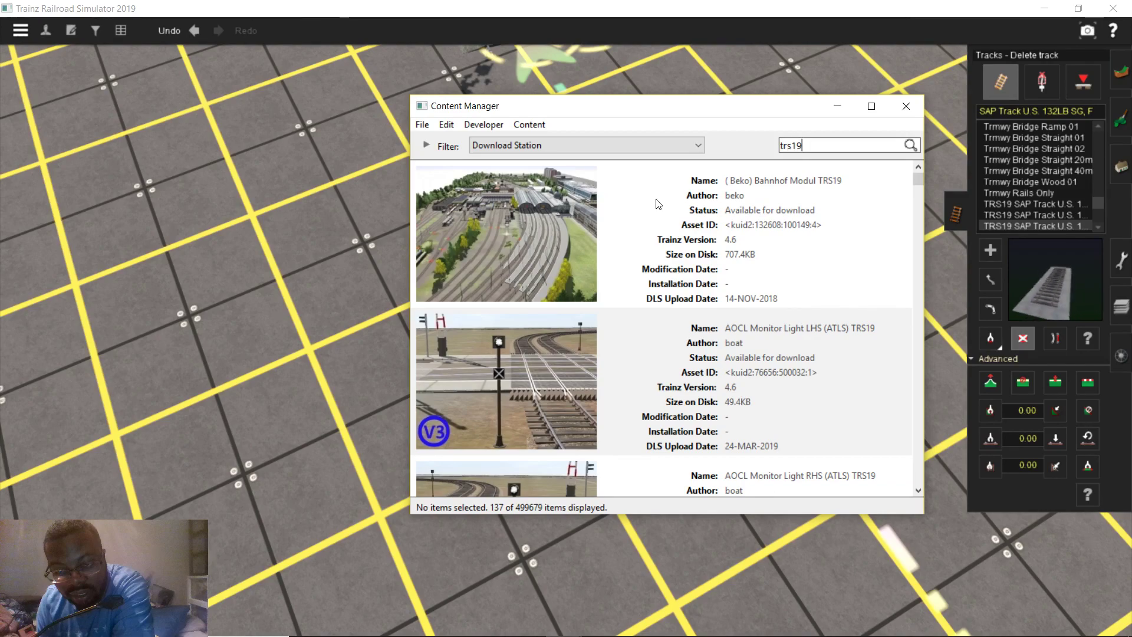
Scroll through the 137 Download Station results for 'trs19' in Content Manager
scroll(883, 237, down, 2)
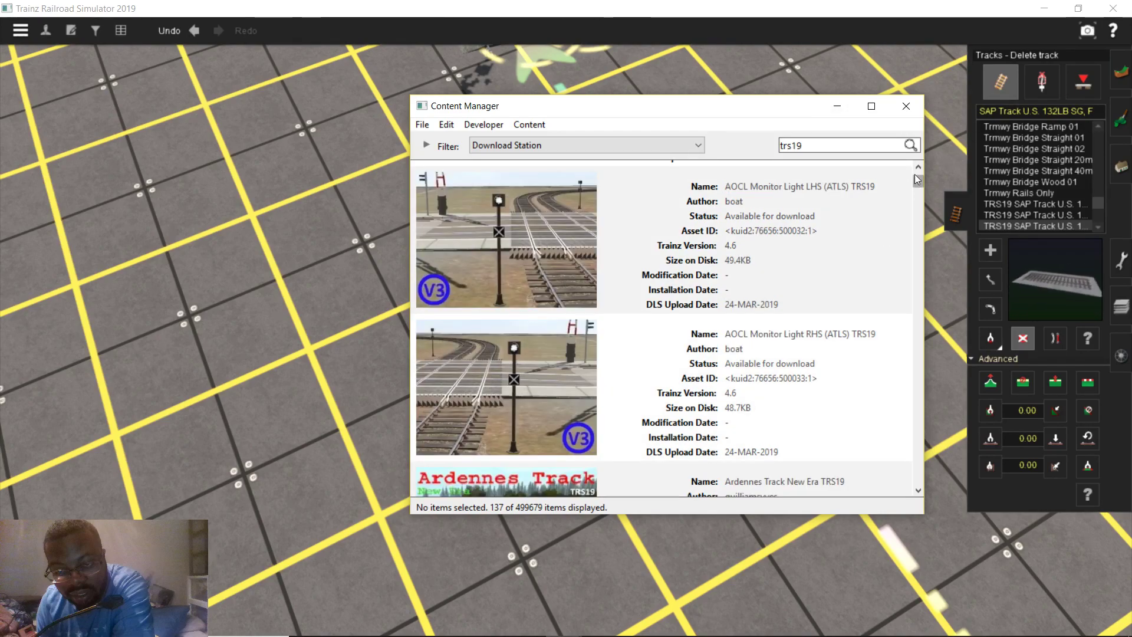
drag(914, 179, 907, 524)
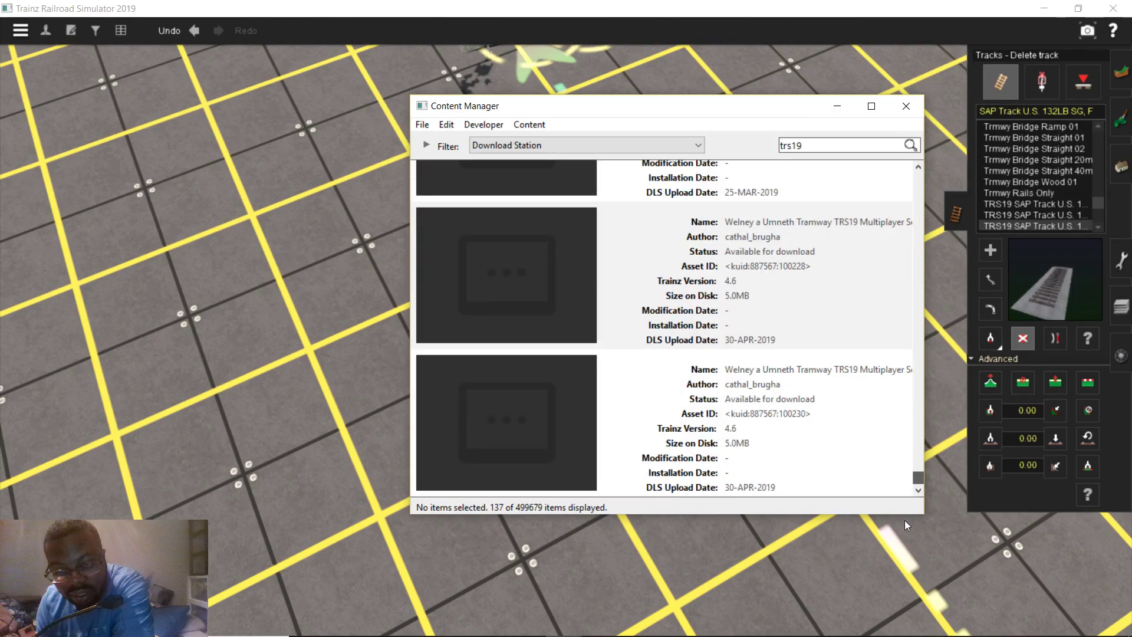
scroll(862, 451, up, 2)
scroll(855, 423, up, 8)
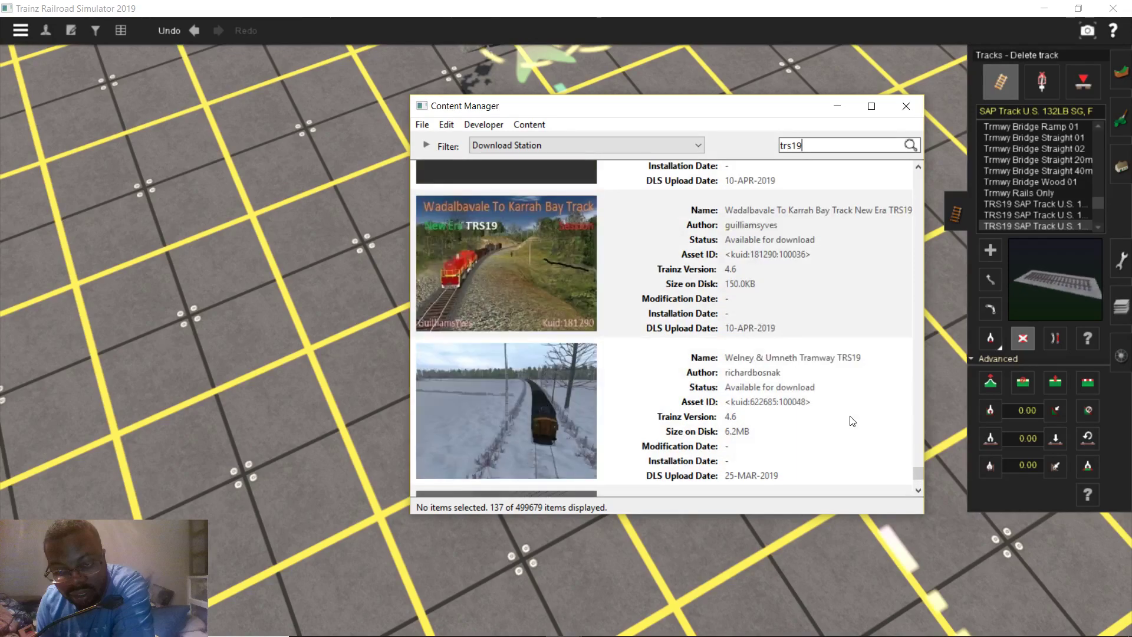
scroll(847, 404, down, 4)
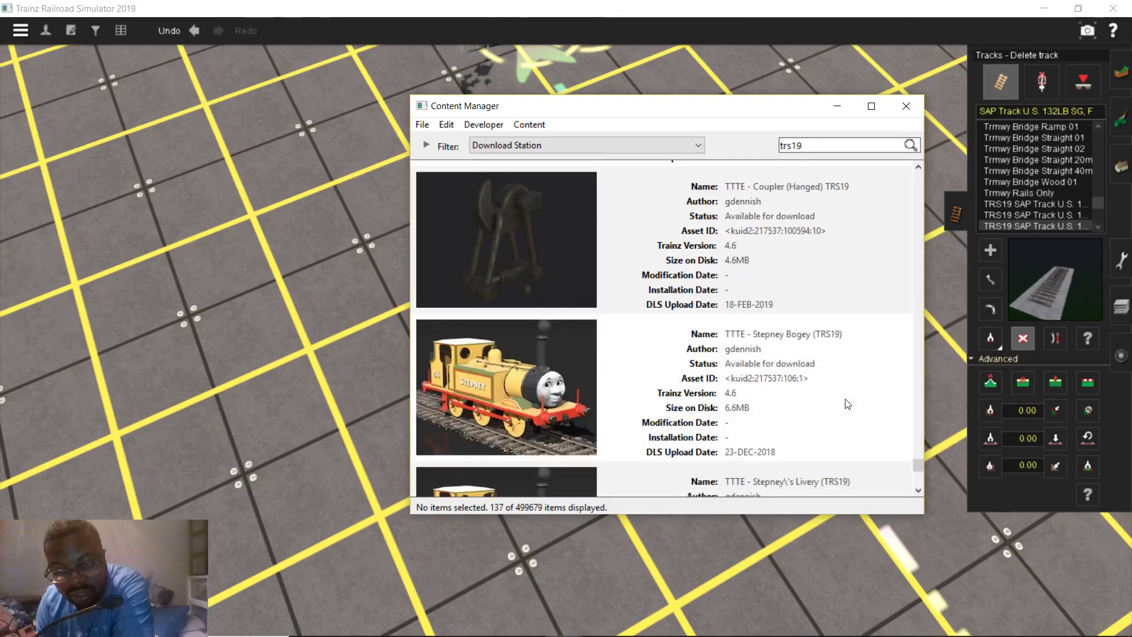
scroll(847, 404, down, 4)
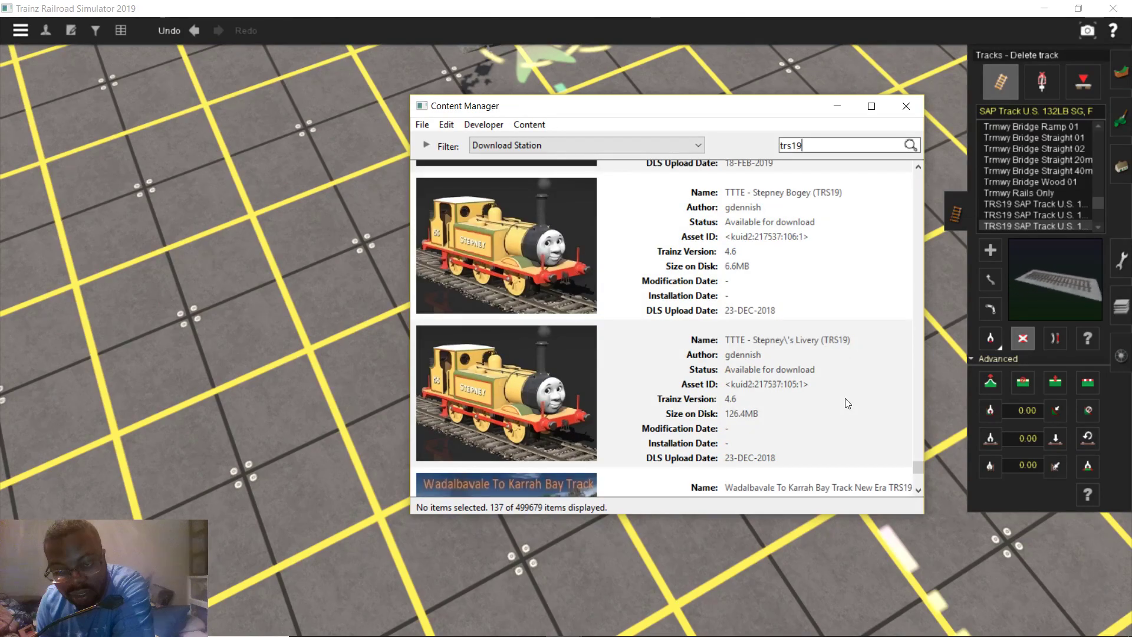
scroll(837, 401, up, 6)
scroll(831, 398, up, 6)
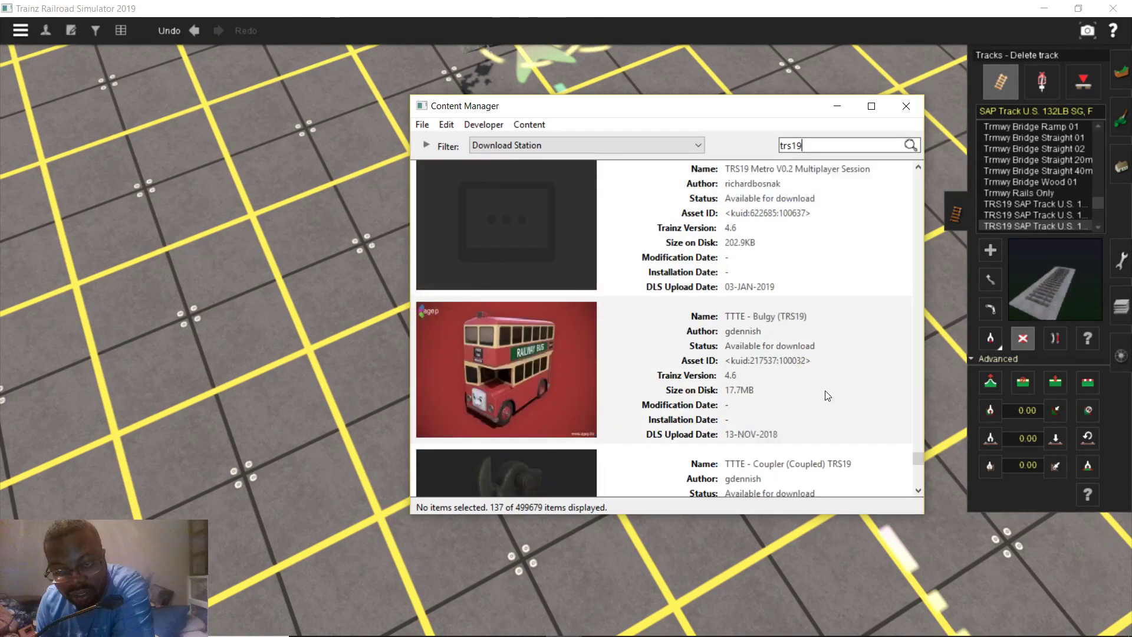
scroll(774, 423, down, 2)
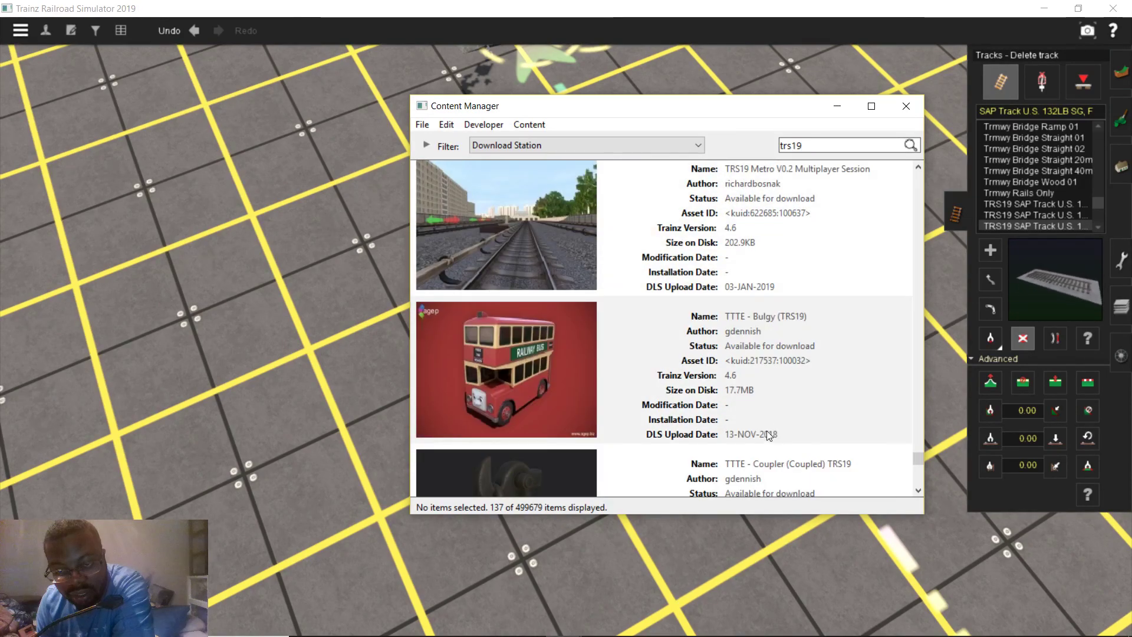
scroll(752, 422, up, 2)
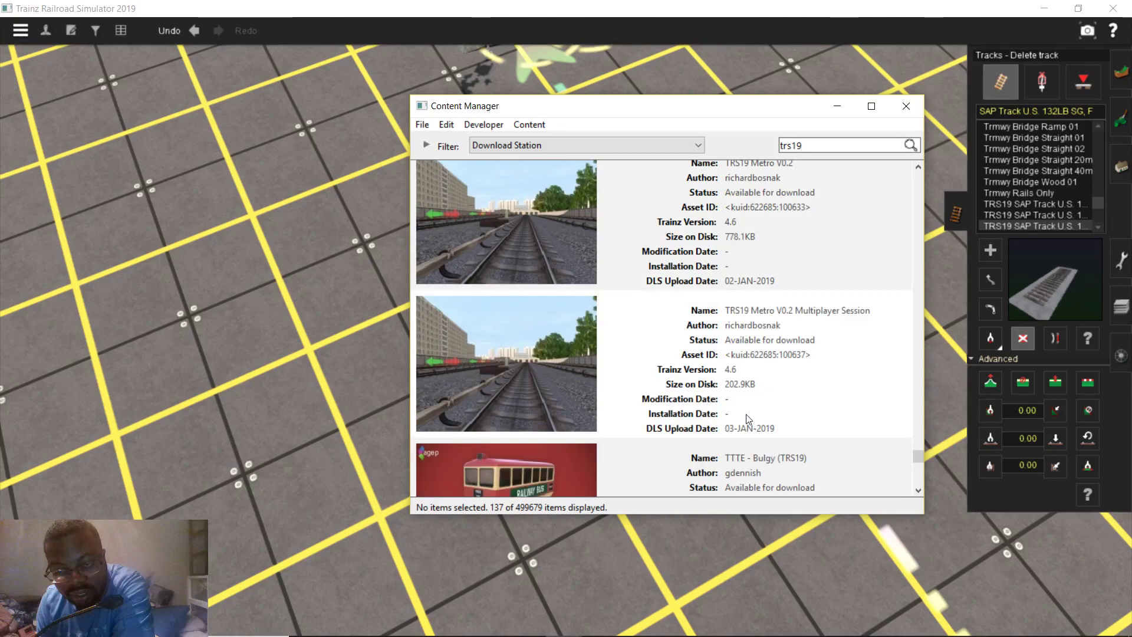
scroll(744, 412, up, 6)
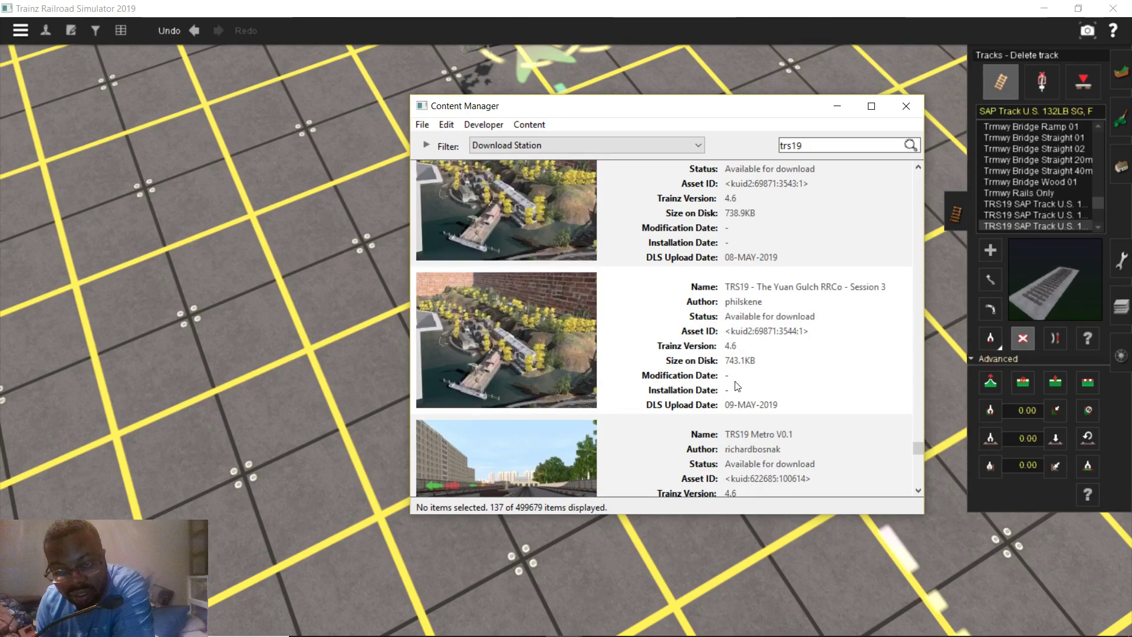
scroll(741, 386, up, 5)
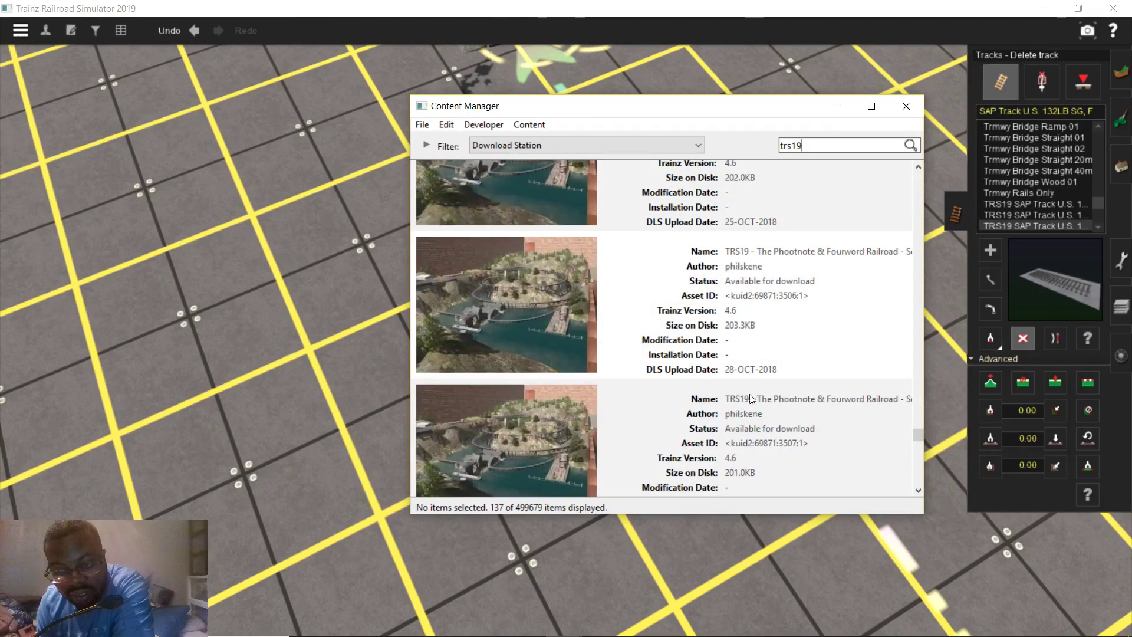
scroll(748, 400, up, 3)
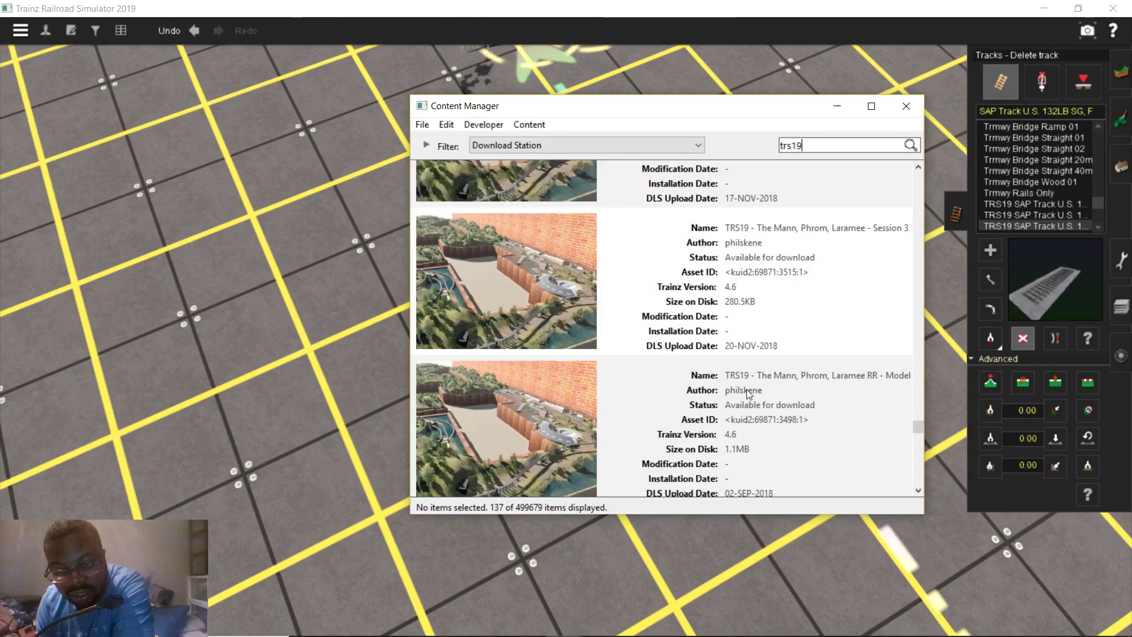
scroll(746, 389, up, 4)
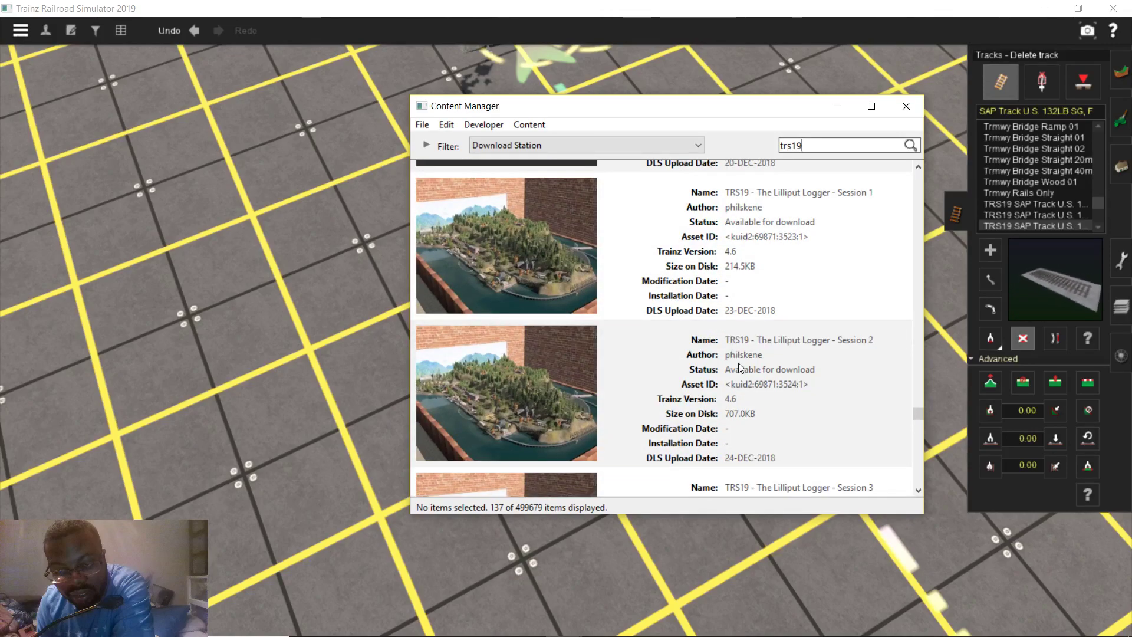
scroll(737, 366, up, 3)
scroll(740, 366, up, 3)
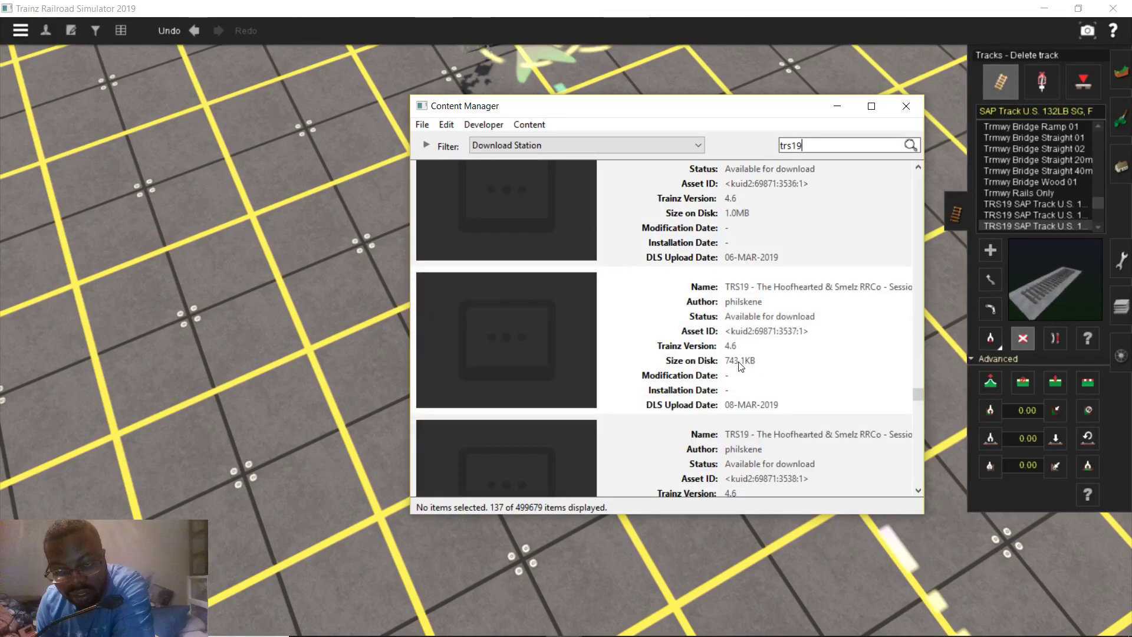
scroll(740, 366, up, 3)
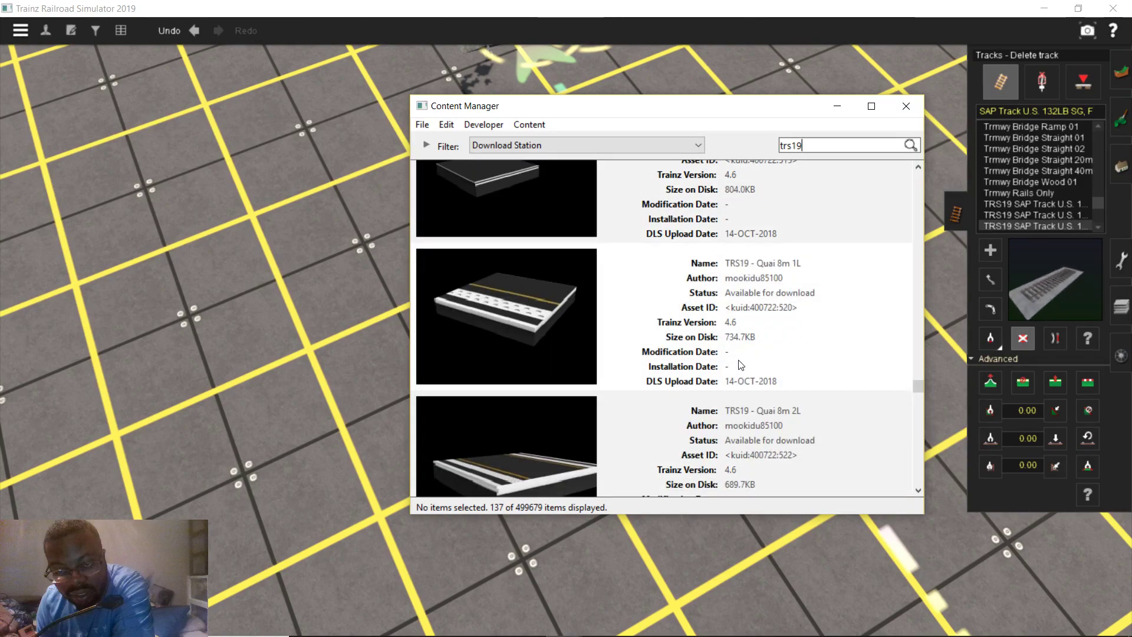
scroll(741, 366, down, 1)
scroll(740, 366, down, 1)
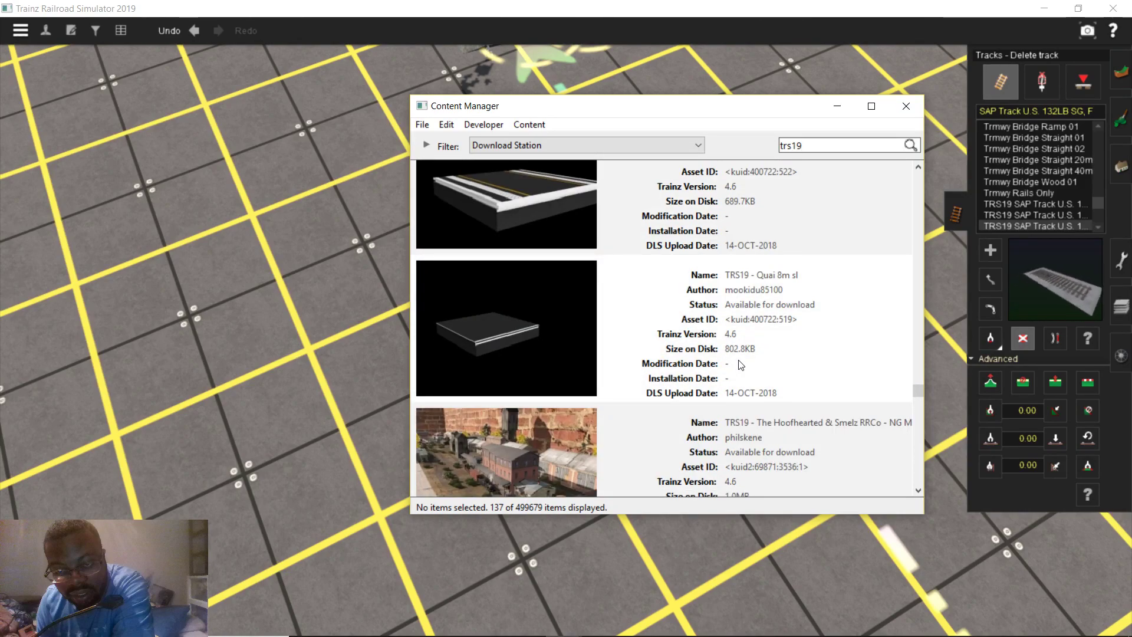
scroll(740, 365, up, 4)
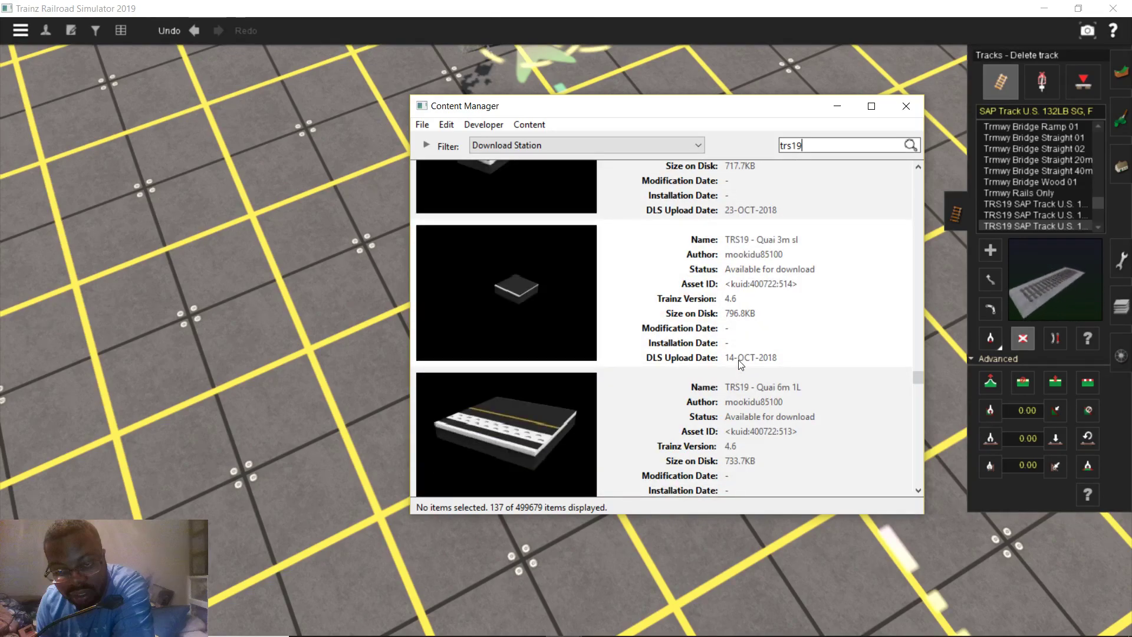
scroll(740, 364, up, 3)
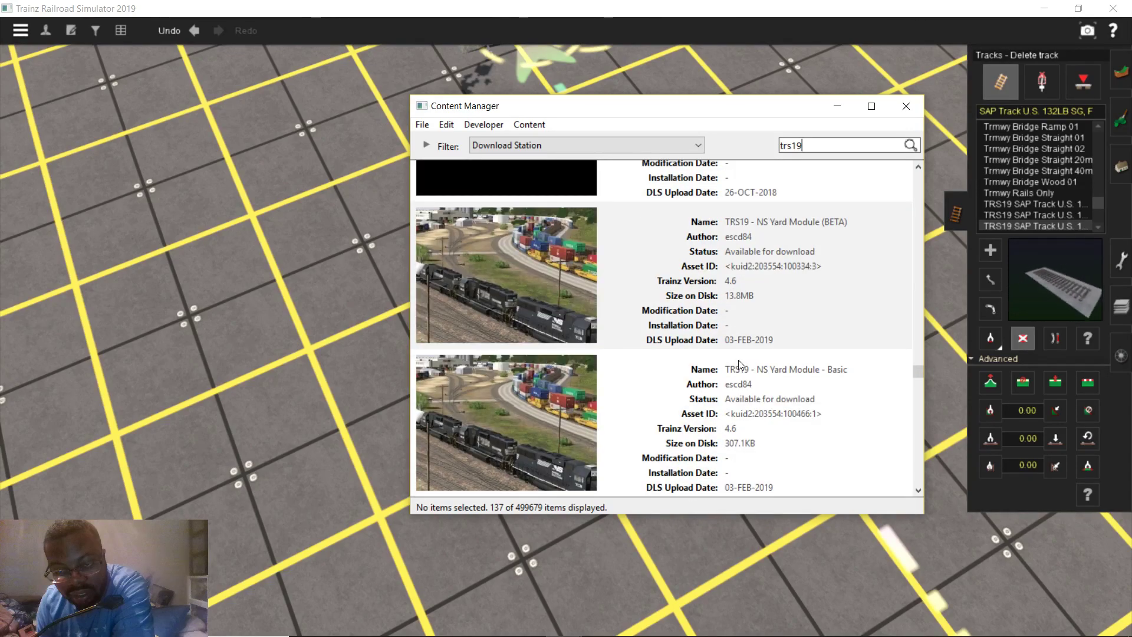
scroll(798, 281, up, 3)
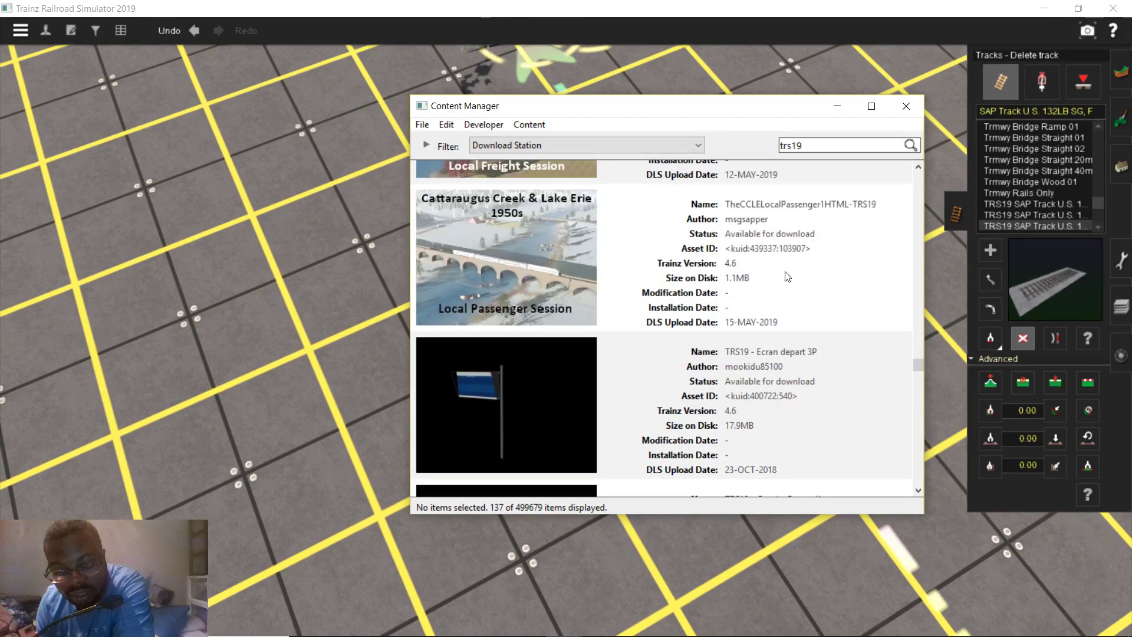
scroll(786, 276, up, 4)
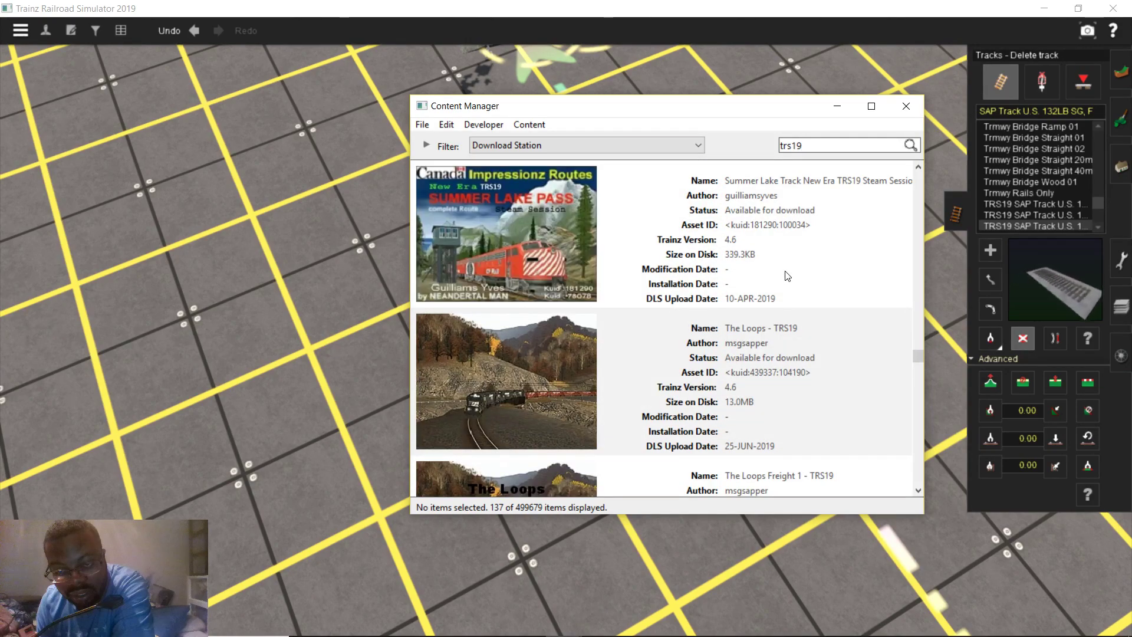
Close the content list and lay a 97.9-foot straight track out from the bridge end
click(906, 106)
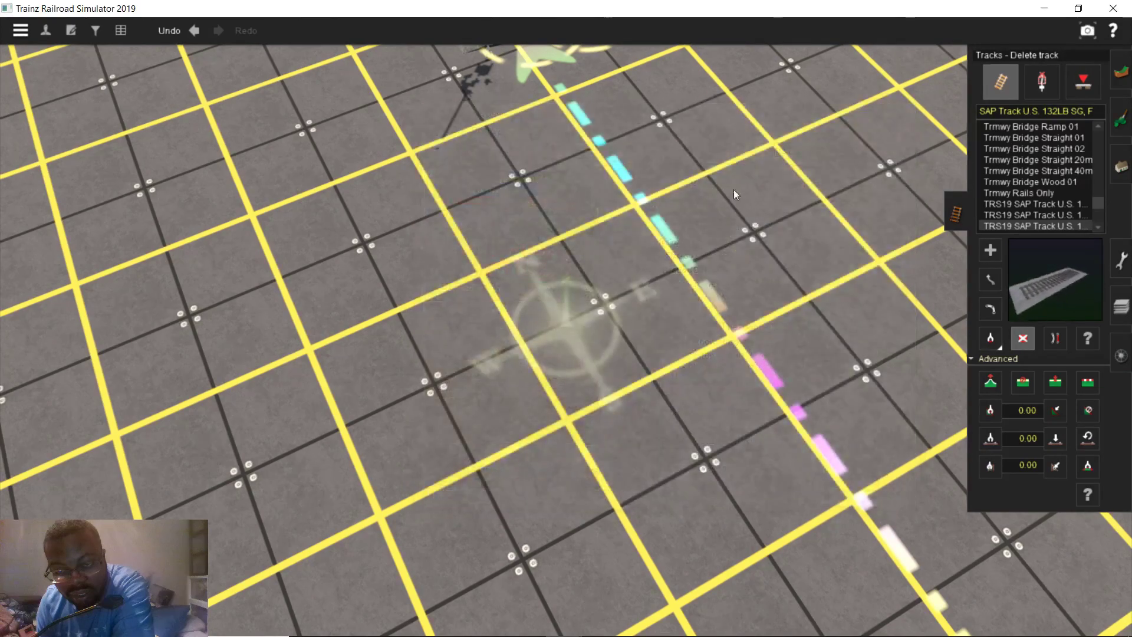
scroll(469, 203, up, 5)
key(Down)
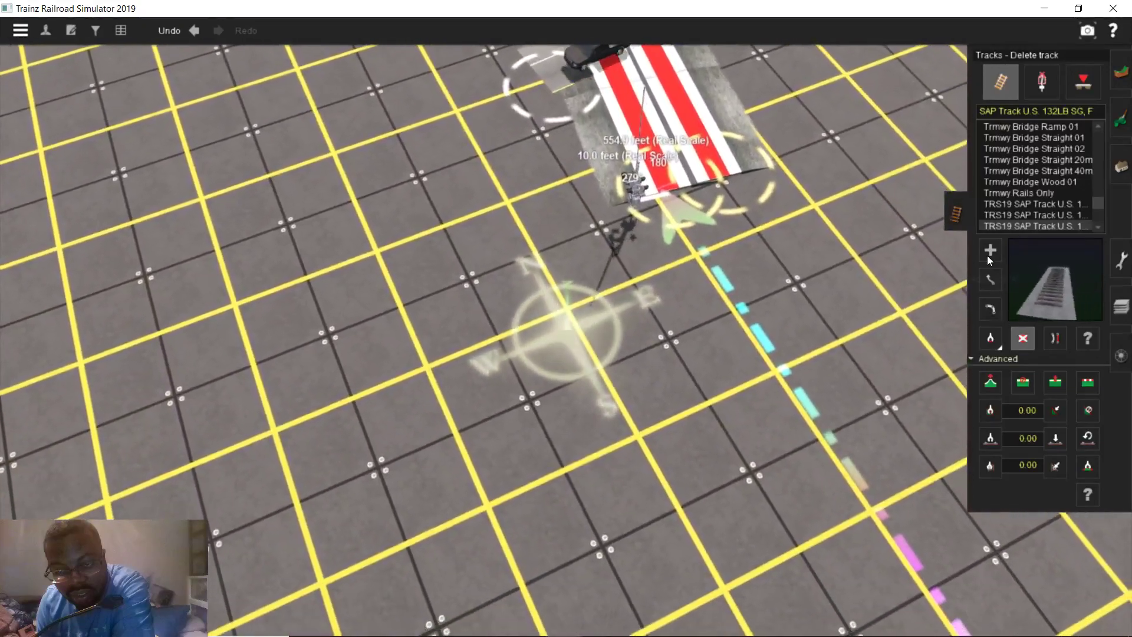
click(987, 255)
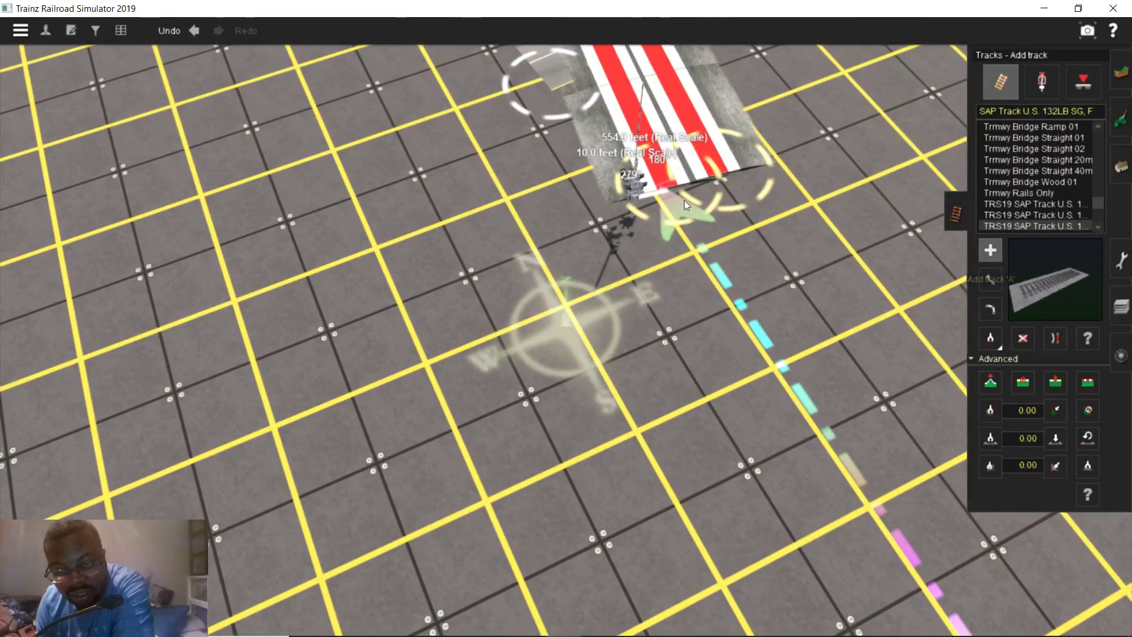
click(741, 375)
right_drag(751, 409, 580, 324)
Orbit and tilt the camera to inspect the new track end
scroll(523, 303, up, 5)
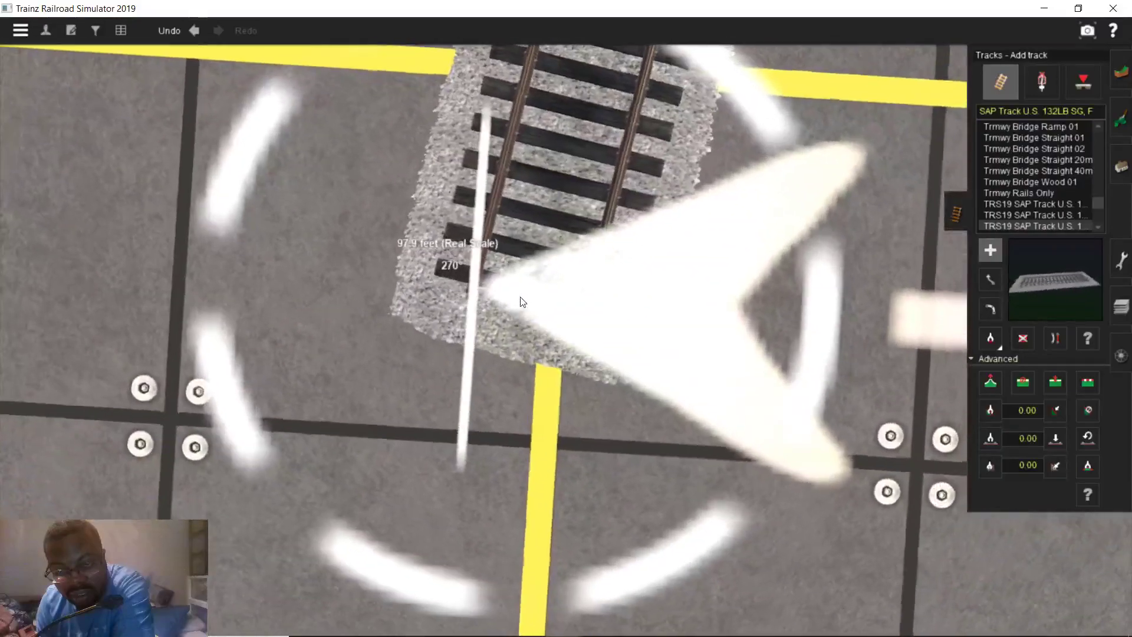
right_drag(523, 301, 567, 386)
scroll(533, 311, down, 3)
scroll(568, 275, down, 4)
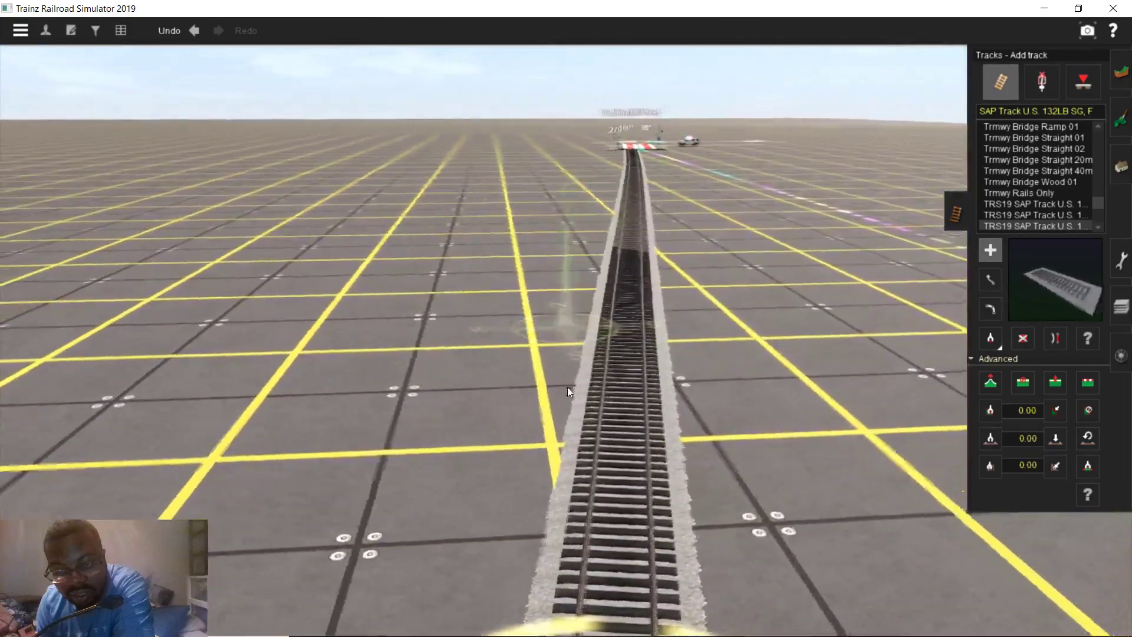
scroll(560, 371, up, 5)
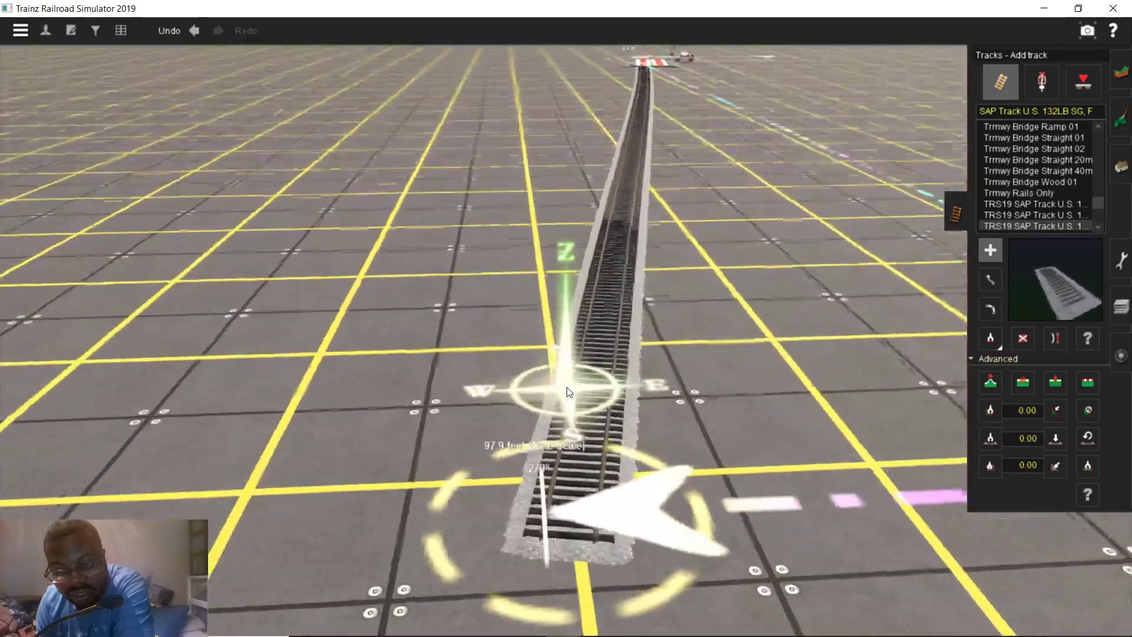
scroll(559, 355, down, 3)
right_drag(521, 321, 524, 213)
scroll(461, 337, down, 2)
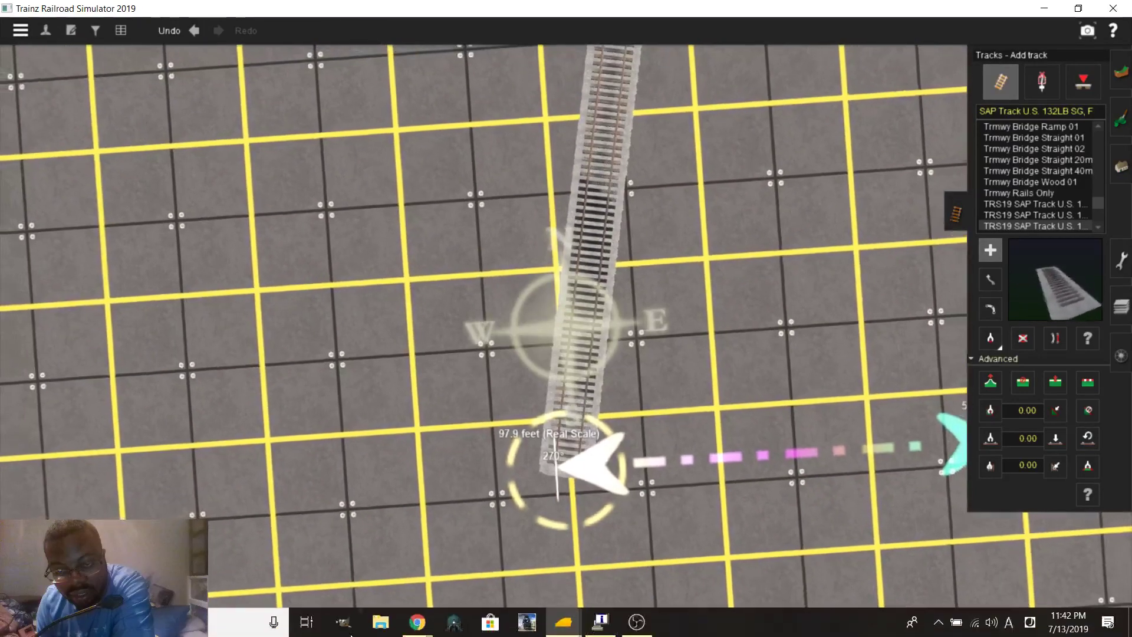
In Google Maps satellite view, pan north to England St and right-click the tracks just south of it
mouse_move(426, 628)
click(368, 553)
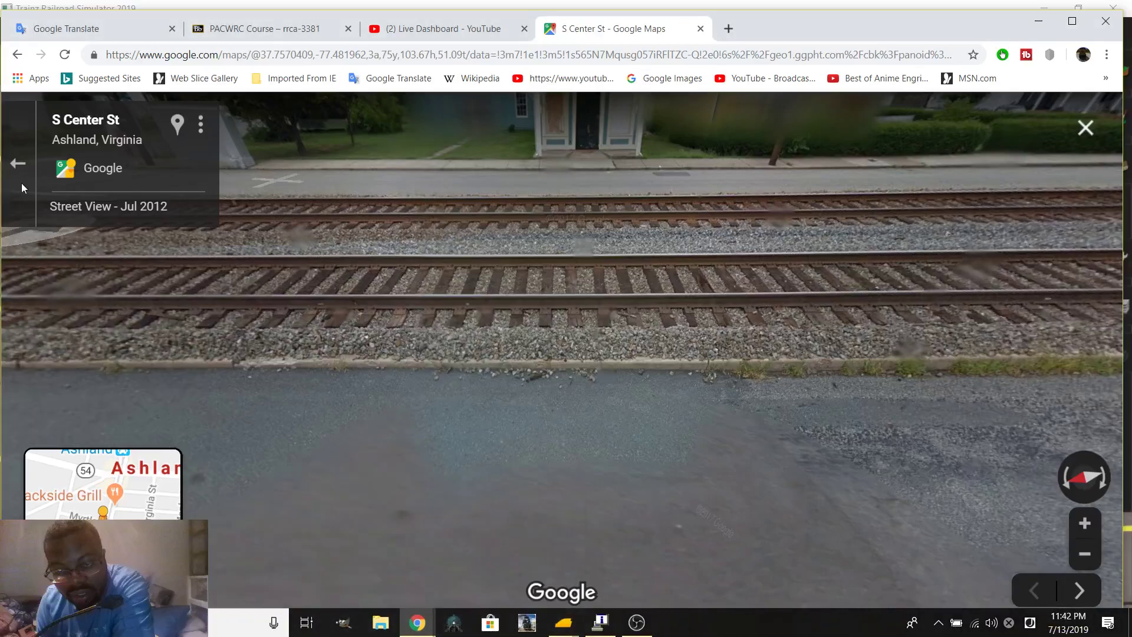
click(16, 165)
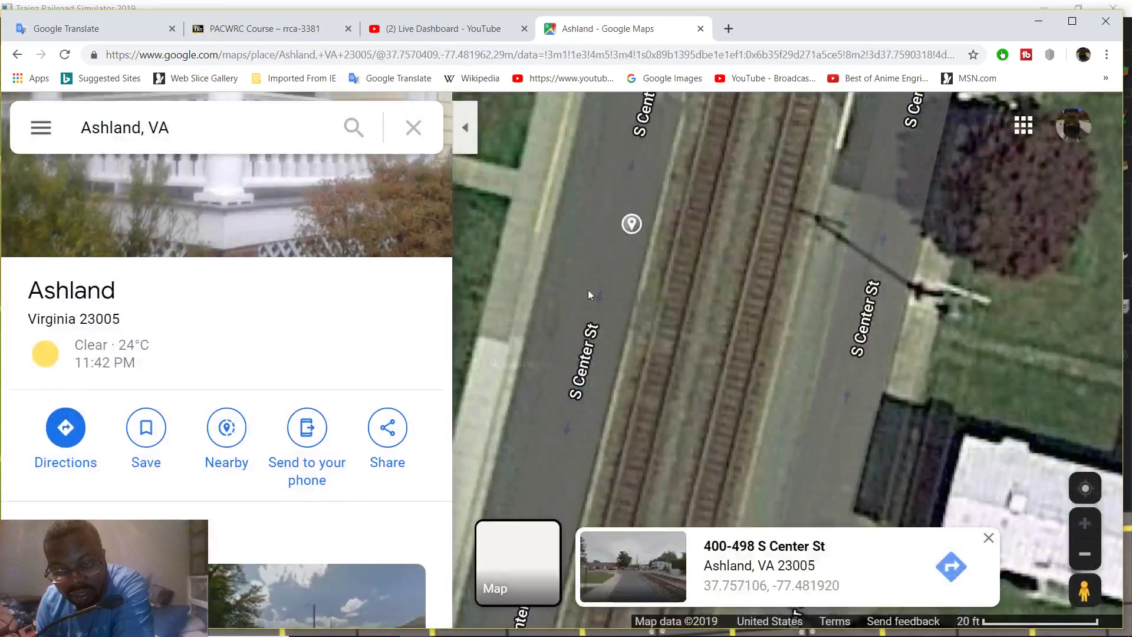
scroll(721, 412, down, 3)
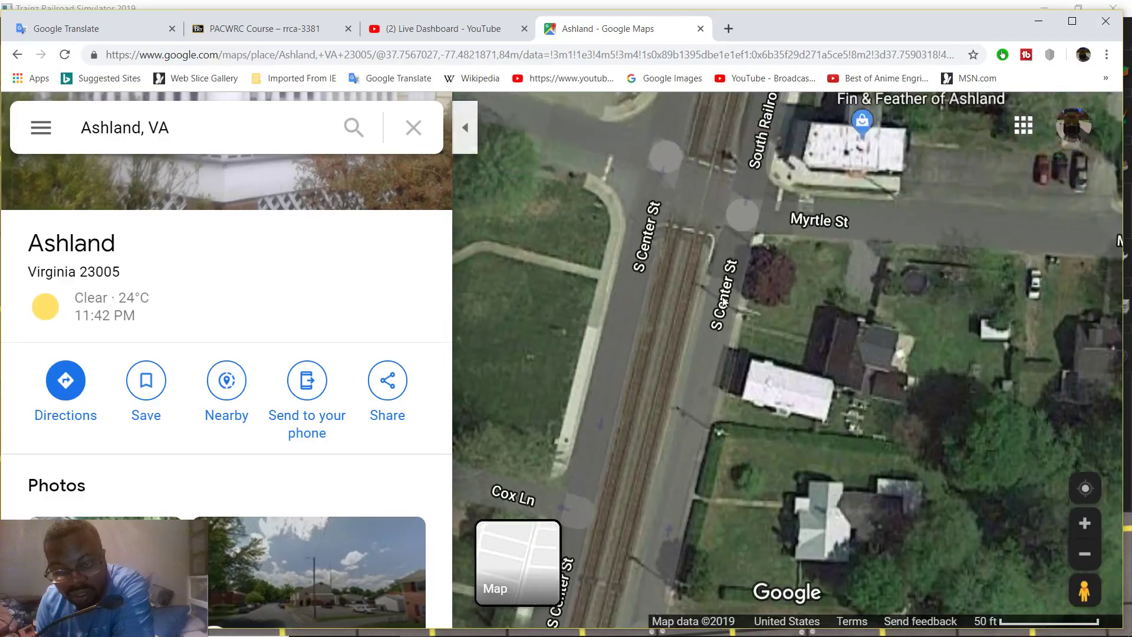
drag(722, 303, 691, 391)
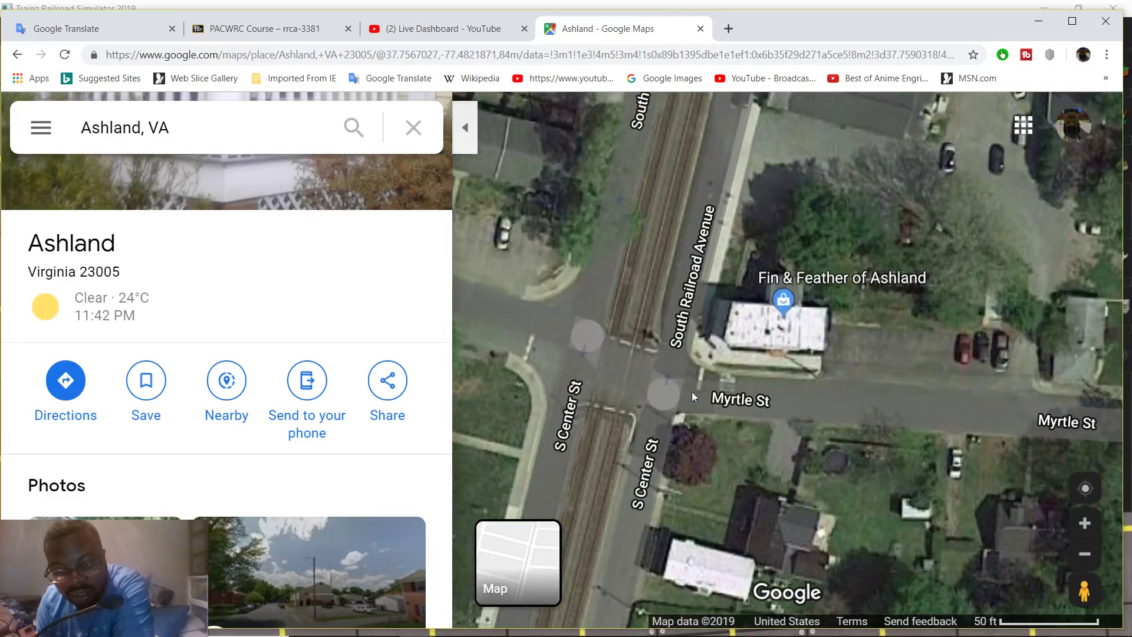
drag(704, 130, 699, 440)
drag(711, 141, 782, 321)
scroll(667, 302, up, 4)
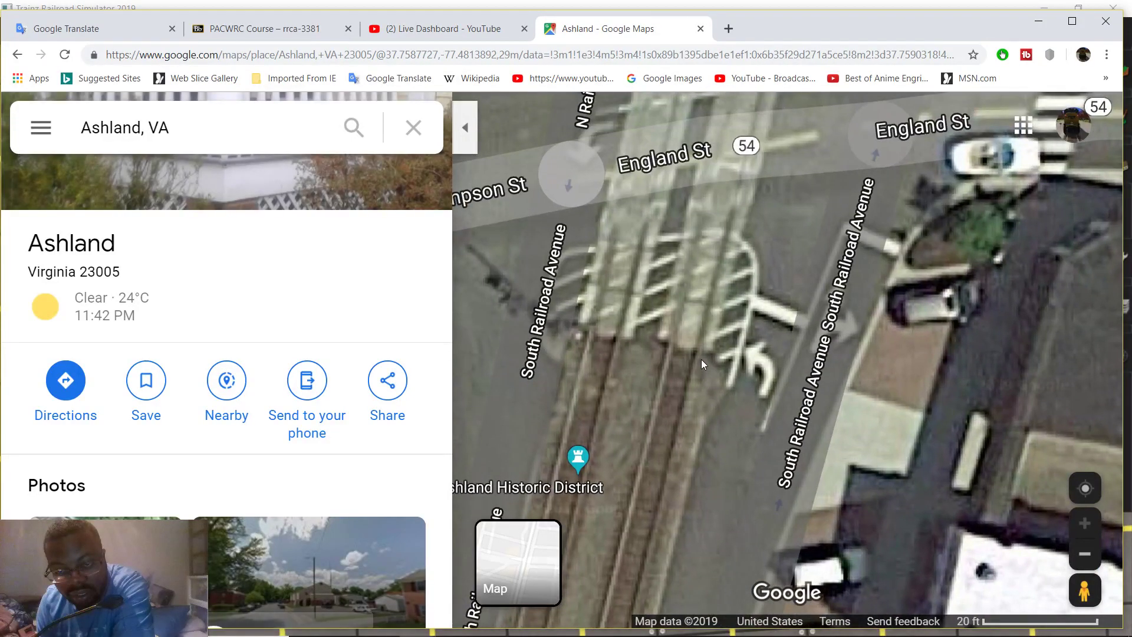
drag(704, 360, 625, 321)
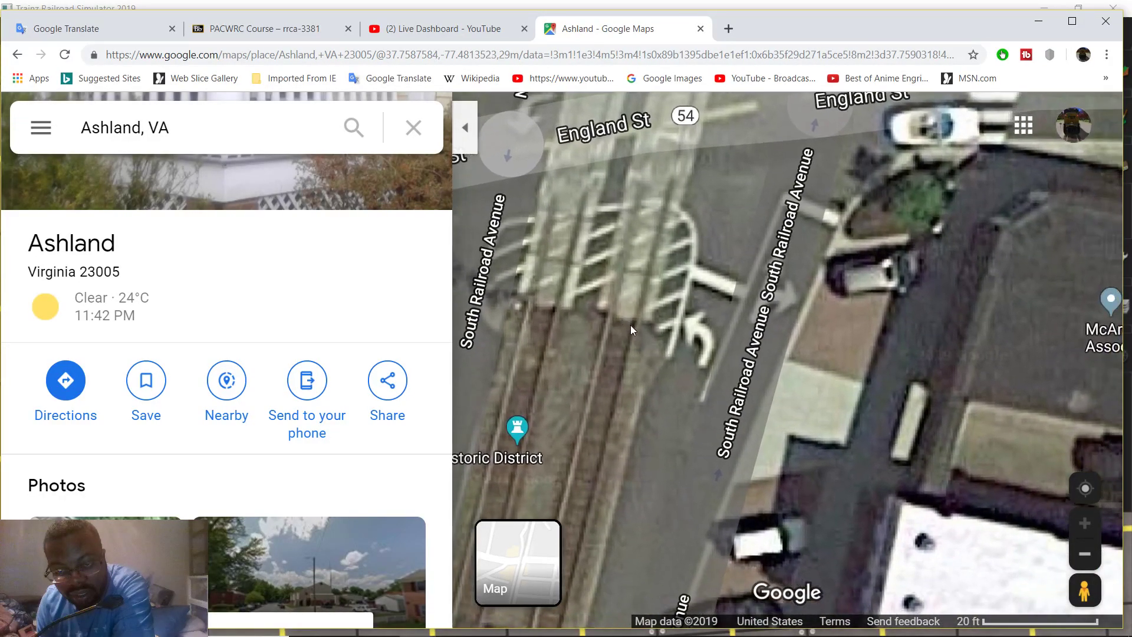
right_click(635, 323)
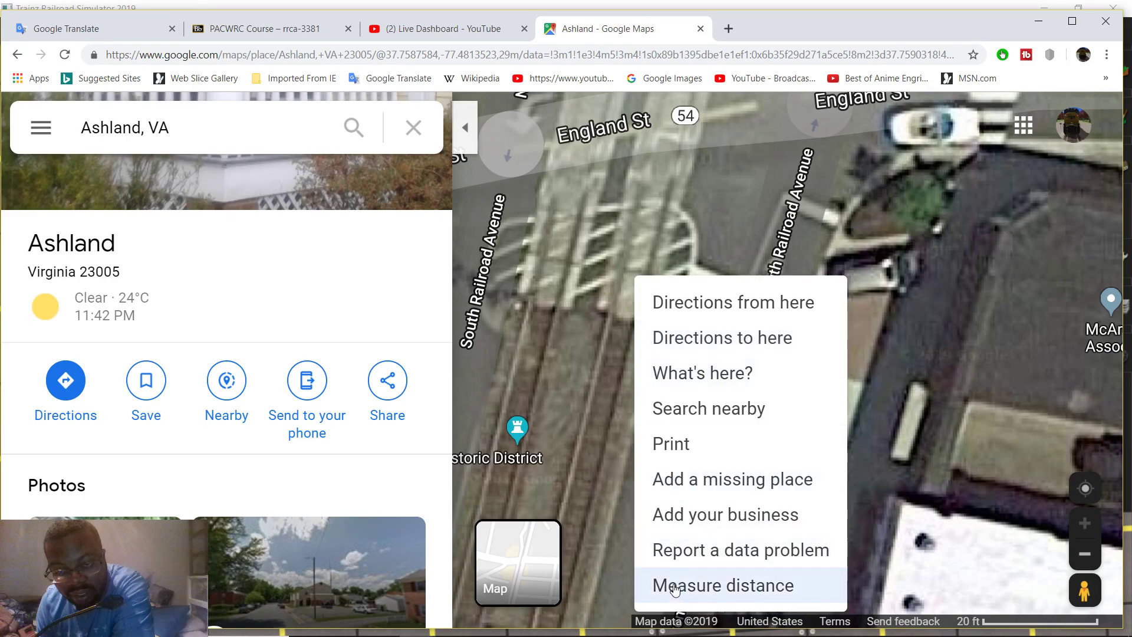
Start a distance measurement with points beside Fin & Feather of Ashland and at the crossing
click(674, 586)
drag(709, 418, 735, 98)
drag(659, 425, 771, 128)
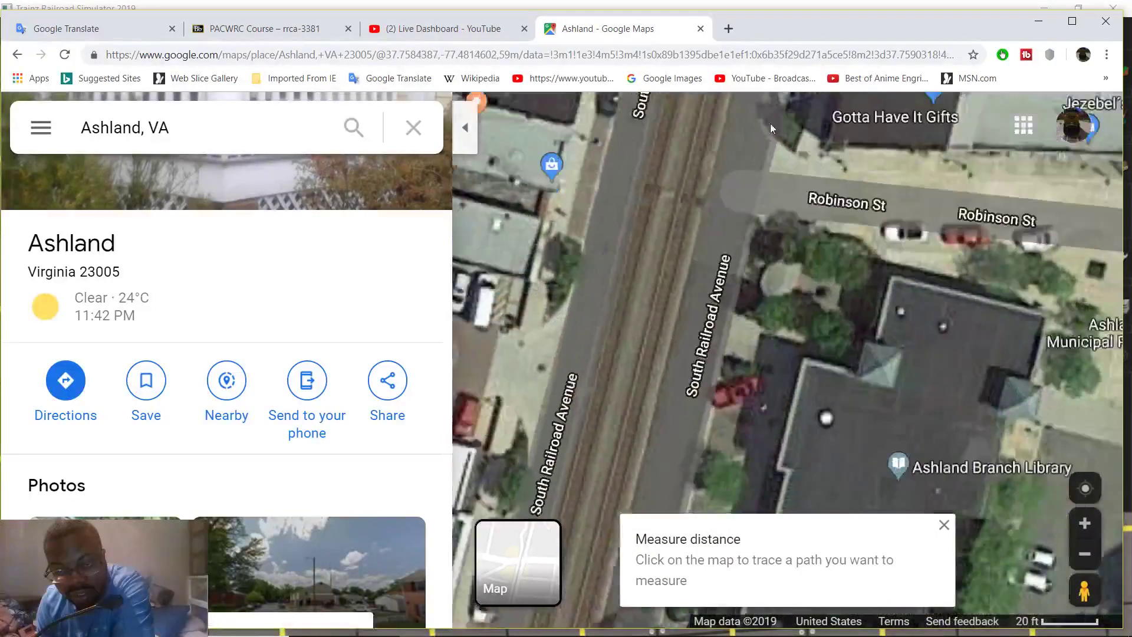
drag(721, 411, 599, 107)
drag(848, 270, 818, 411)
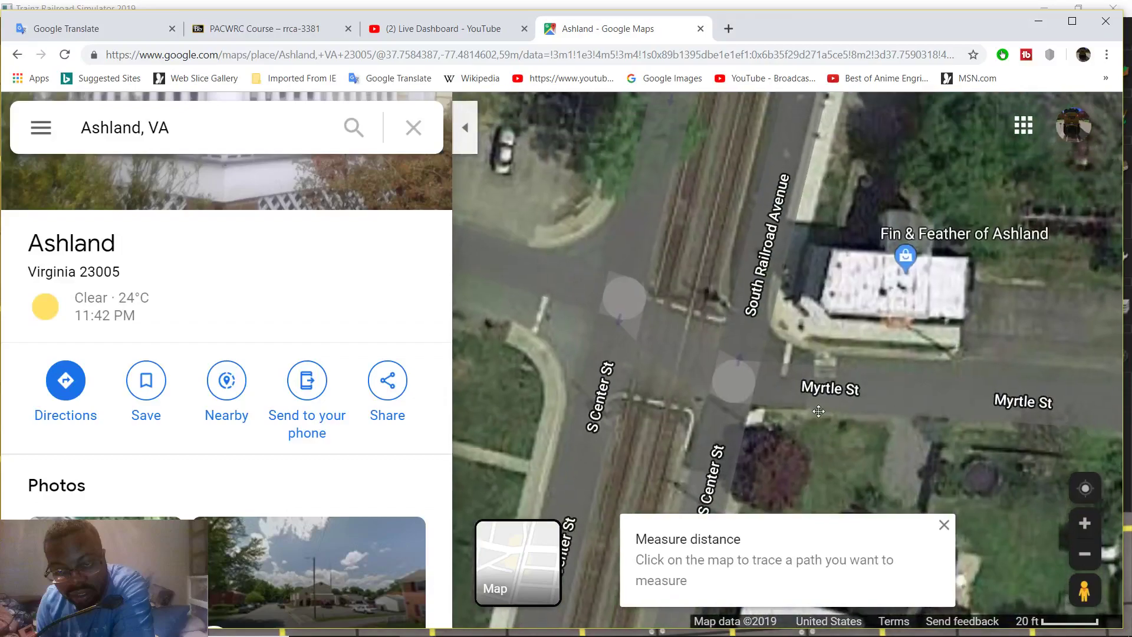
scroll(807, 334, up, 3)
click(873, 349)
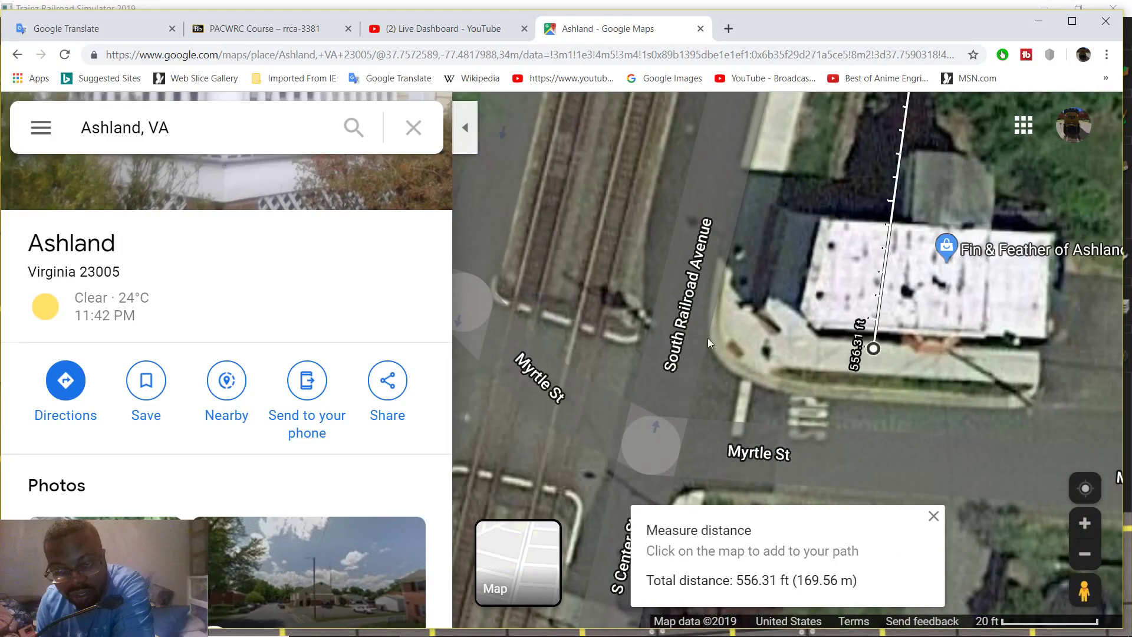
click(599, 330)
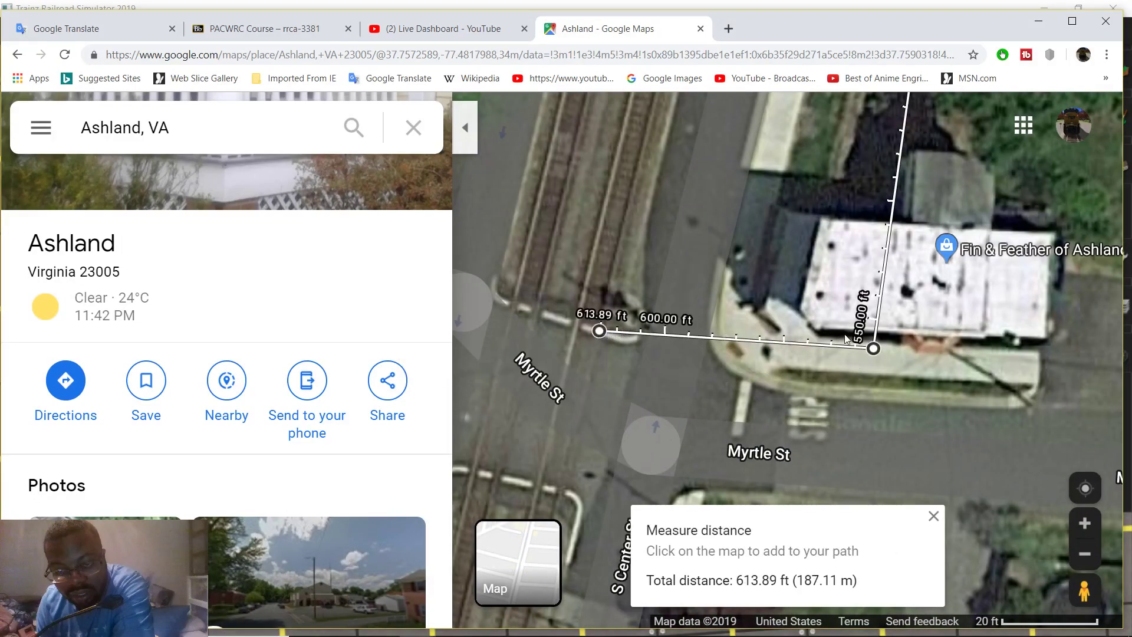
Adjust the measure points and remove the crossing point, leaving a 544.35 ft total
drag(875, 350, 923, 329)
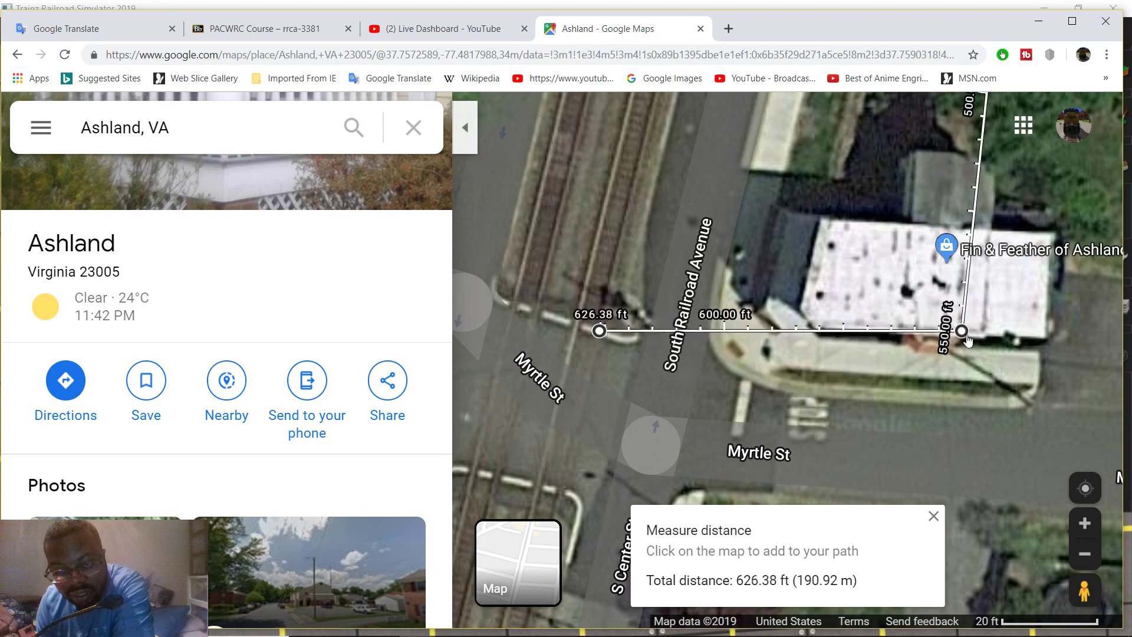
drag(1030, 365, 1088, 360)
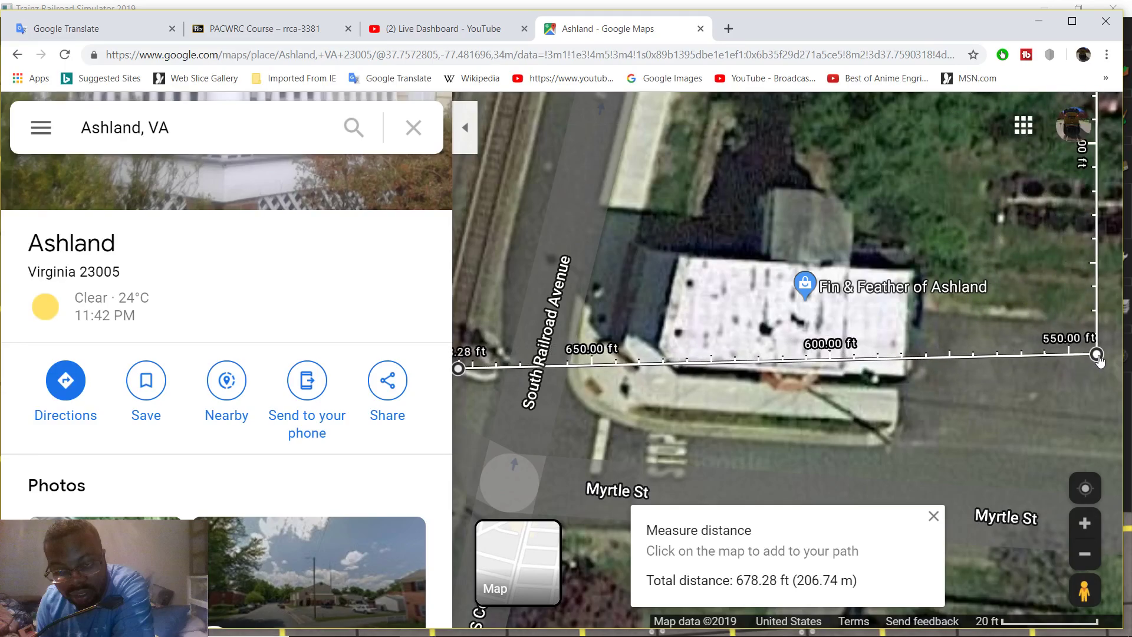
drag(1101, 355, 1093, 357)
scroll(1023, 389, down, 1)
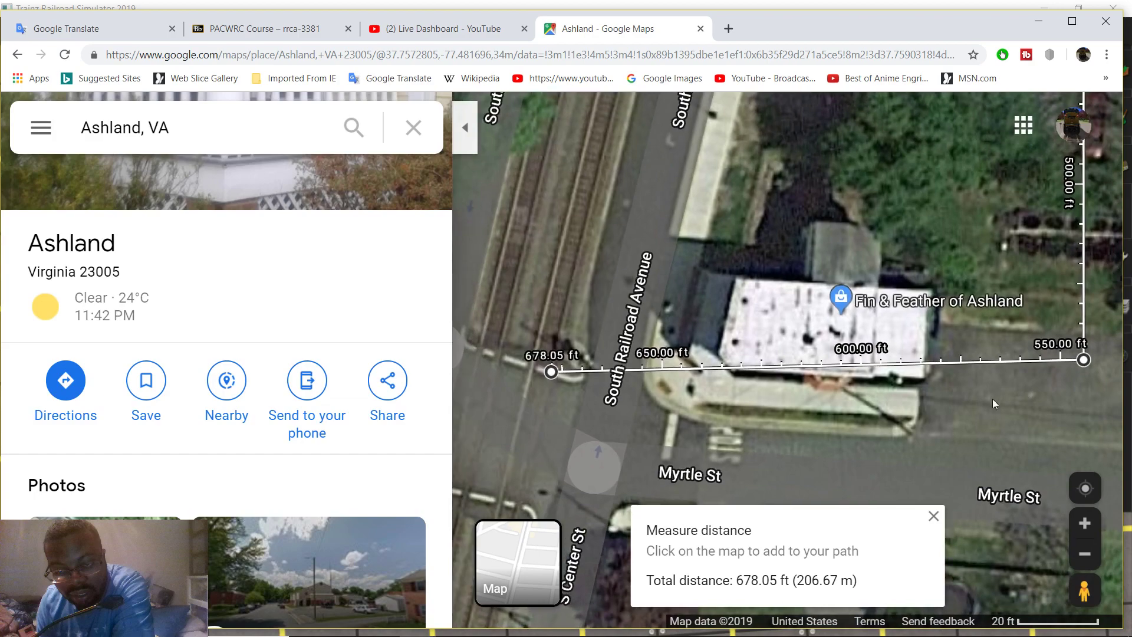
click(551, 372)
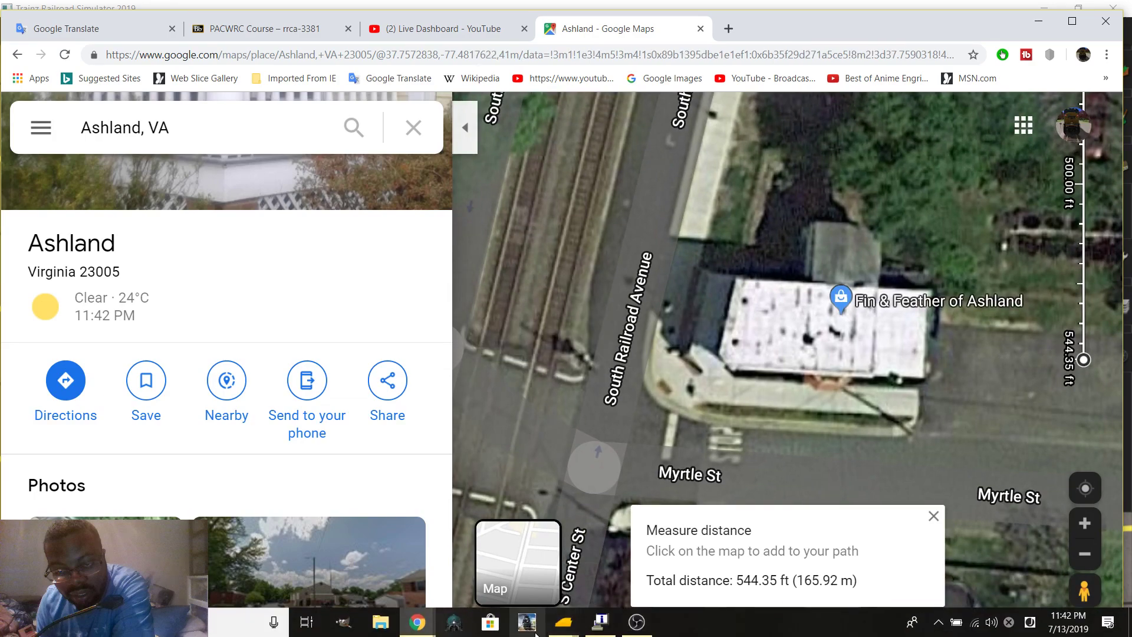
mouse_move(566, 632)
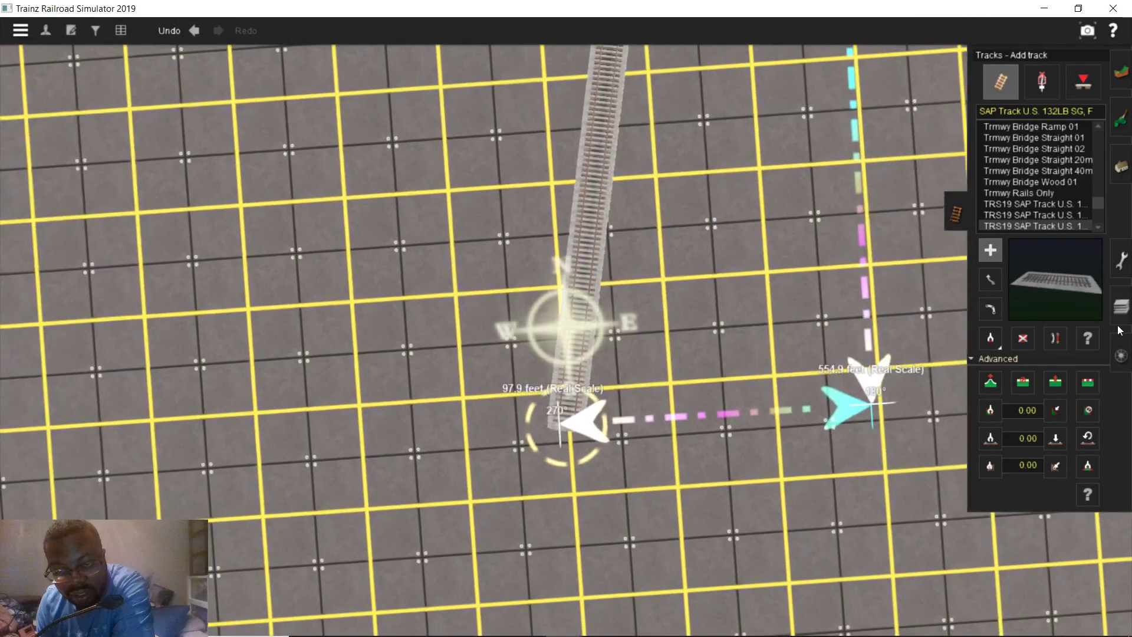
Back in Trainz, start a ruler at the grade crossing and stretch it along the track
click(646, 541)
click(1122, 263)
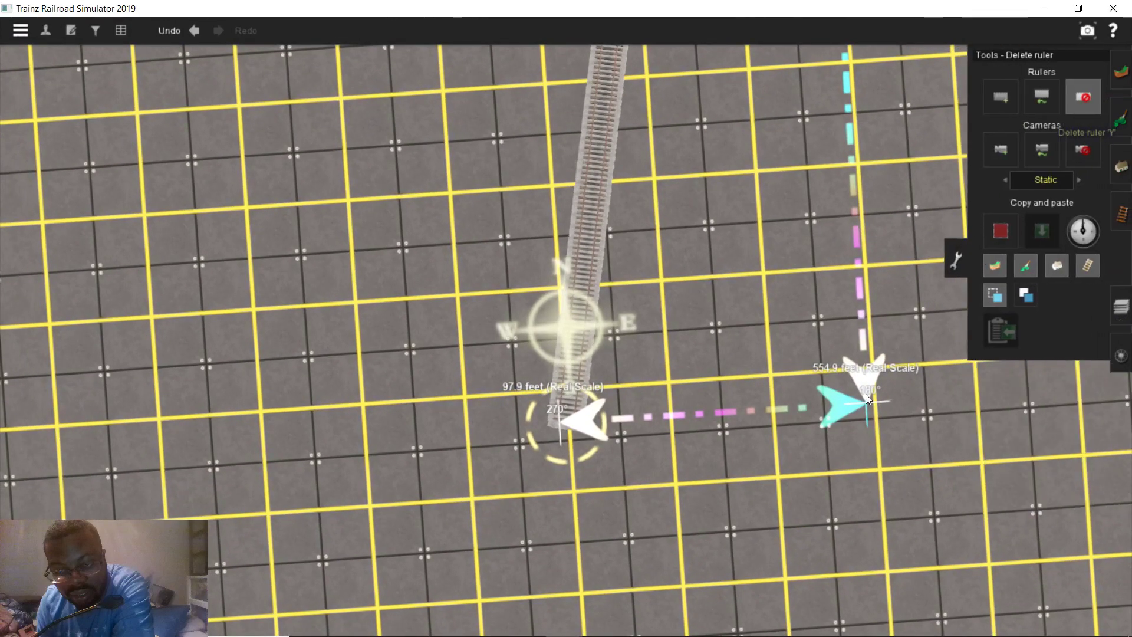
mouse_move(608, 365)
right_down()
mouse_move(607, 295)
mouse_move(607, 365)
right_up()
scroll(608, 365, up, 10)
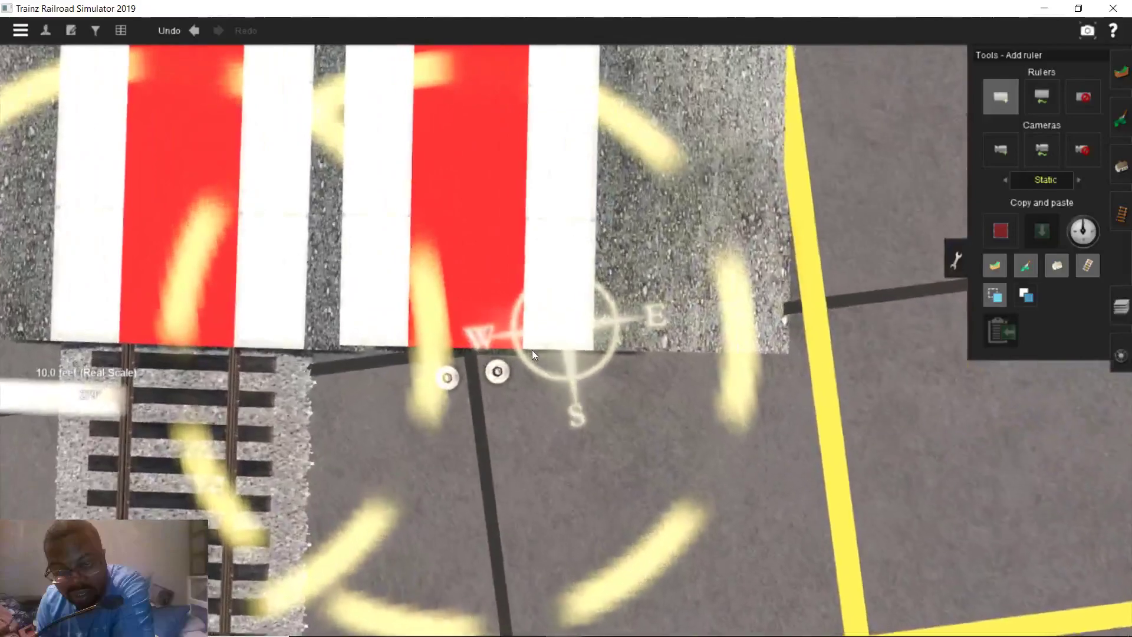
scroll(528, 336, up, 3)
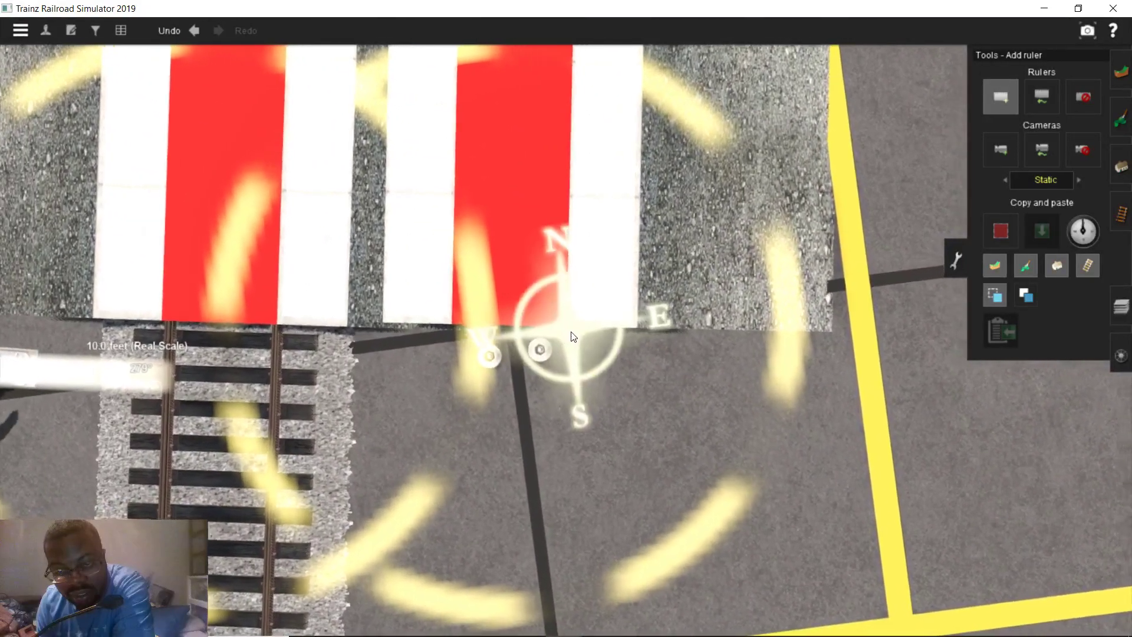
click(560, 328)
right_drag(632, 420, 571, 443)
key(Down)
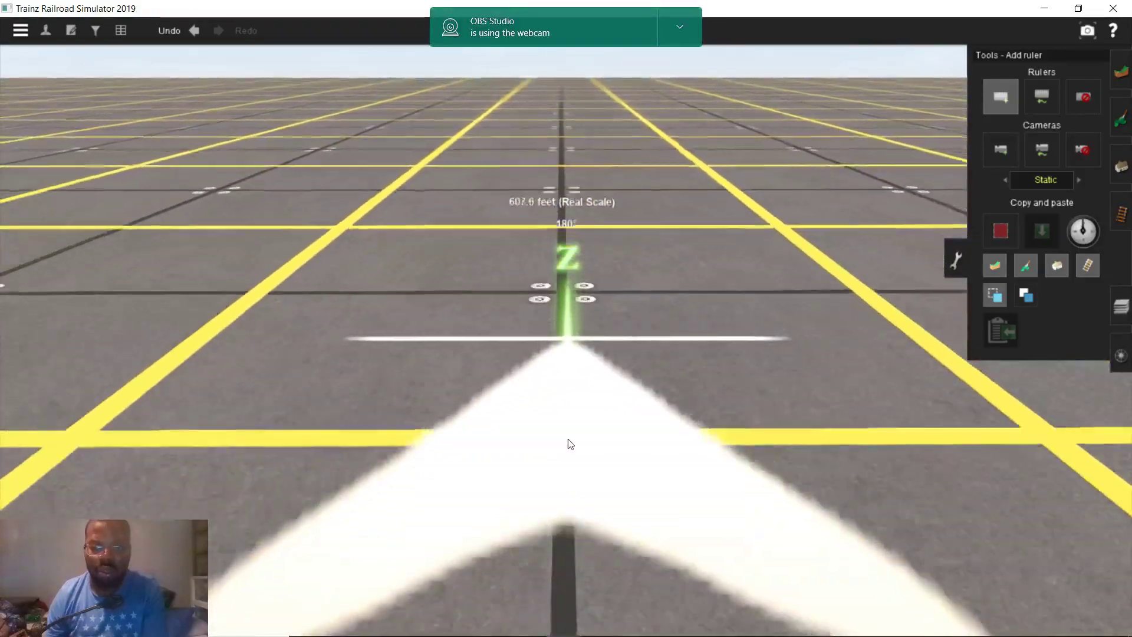
key(Down)
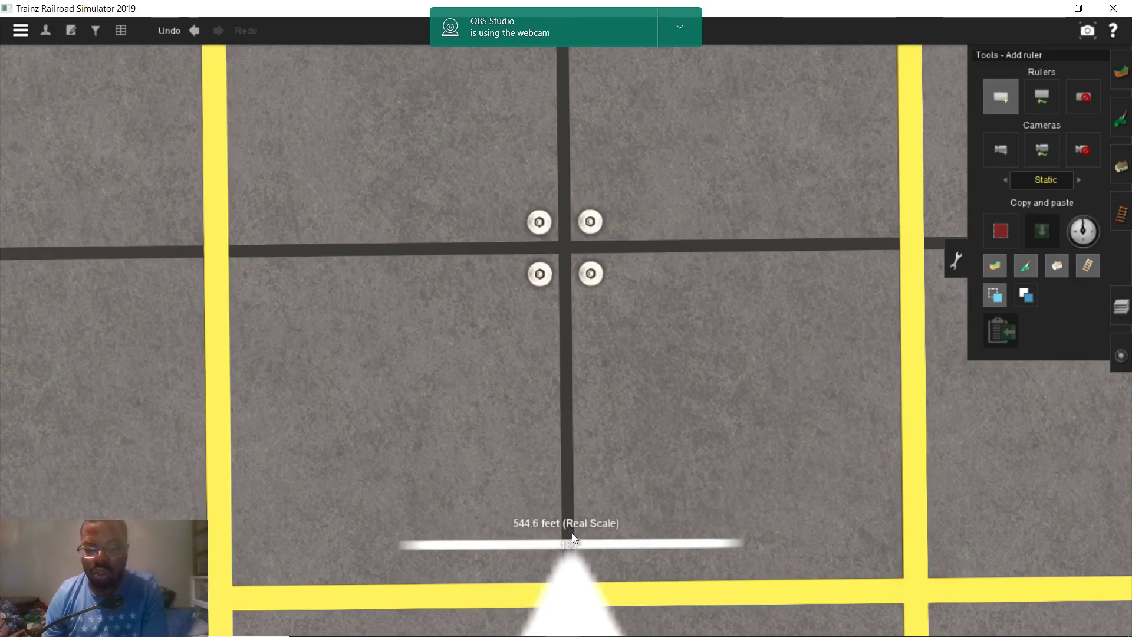
scroll(573, 513, up, 5)
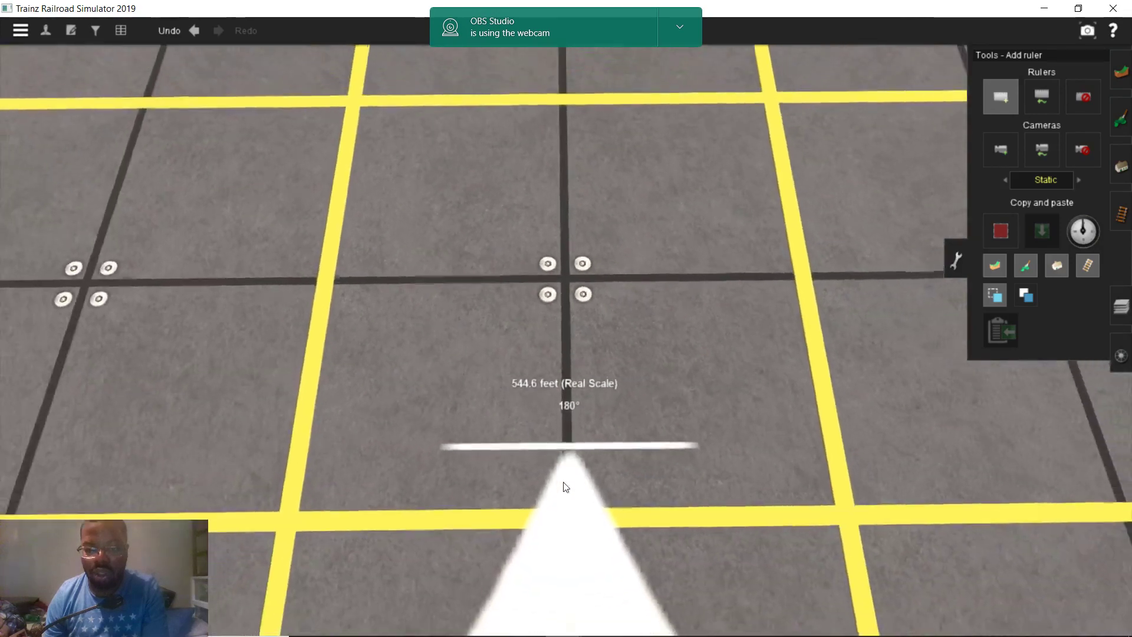
Fine-tune the ruler's end with Move ruler until it reads 544.4 feet
click(1037, 96)
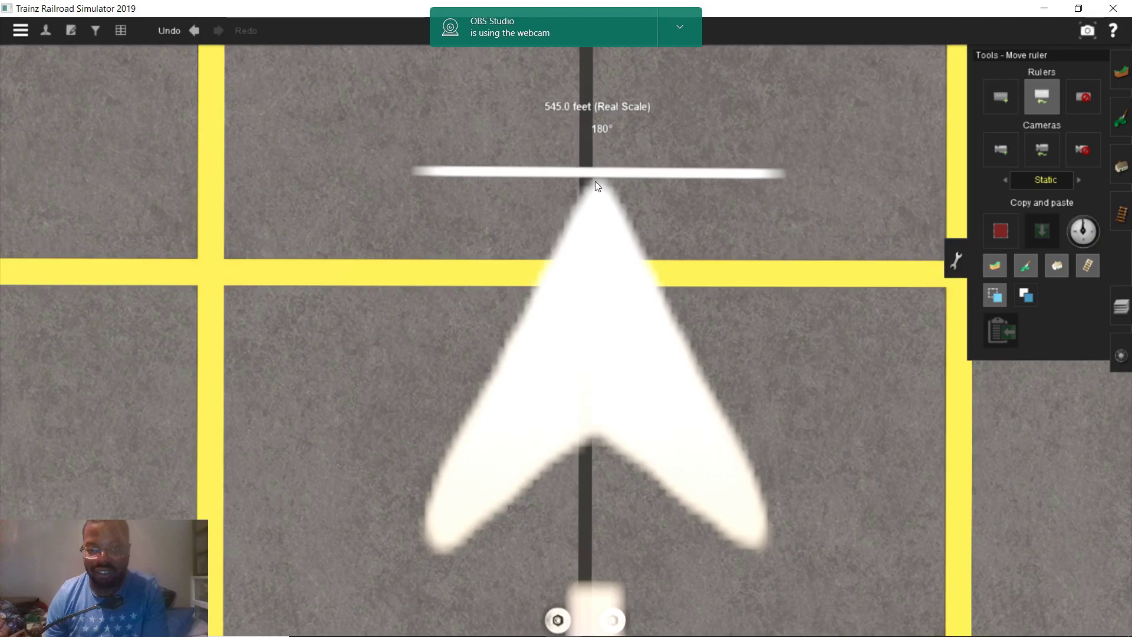
drag(595, 180, 596, 193)
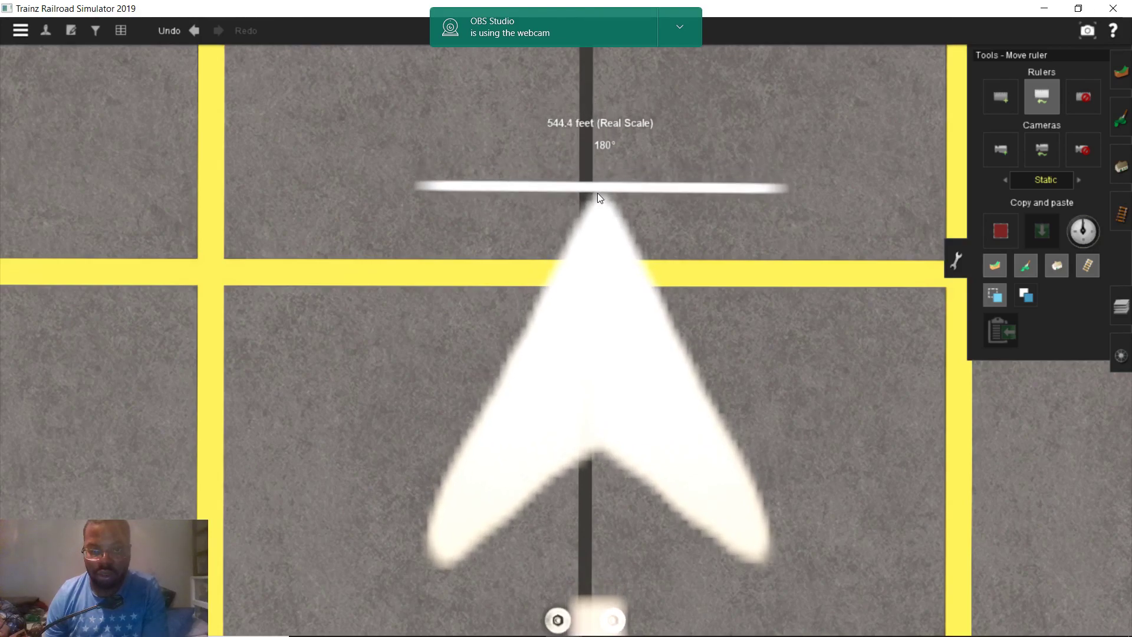
scroll(597, 192, down, 3)
right_drag(597, 193, 429, 631)
Drag the Google Maps measurement's start point south along the tracks toward Myrtle St
mouse_move(424, 628)
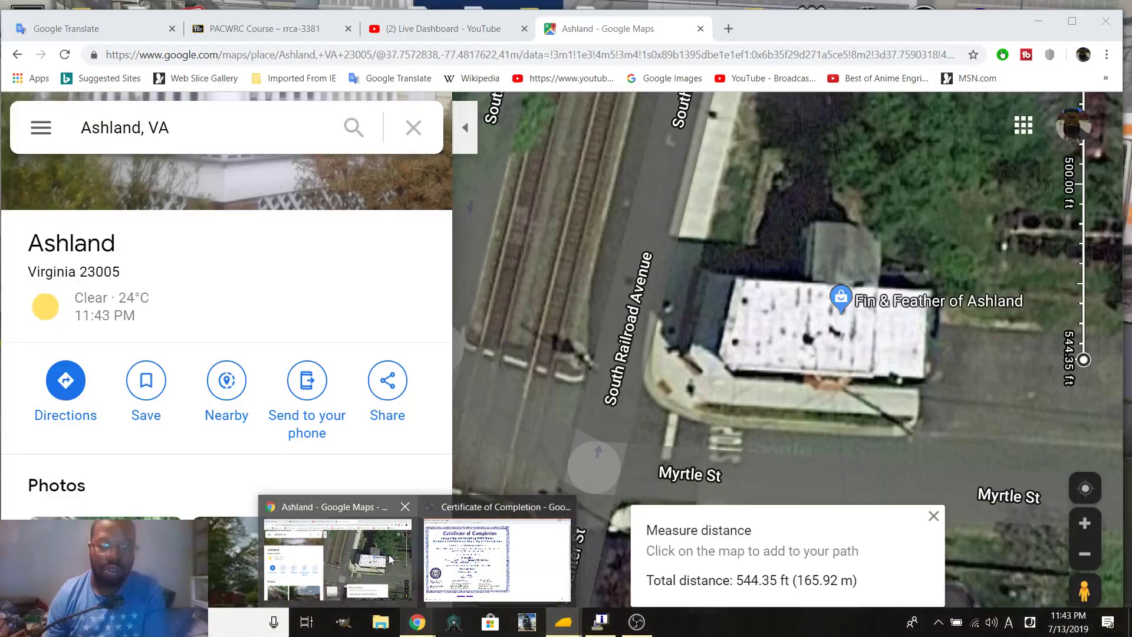
click(389, 559)
scroll(727, 295, down, 3)
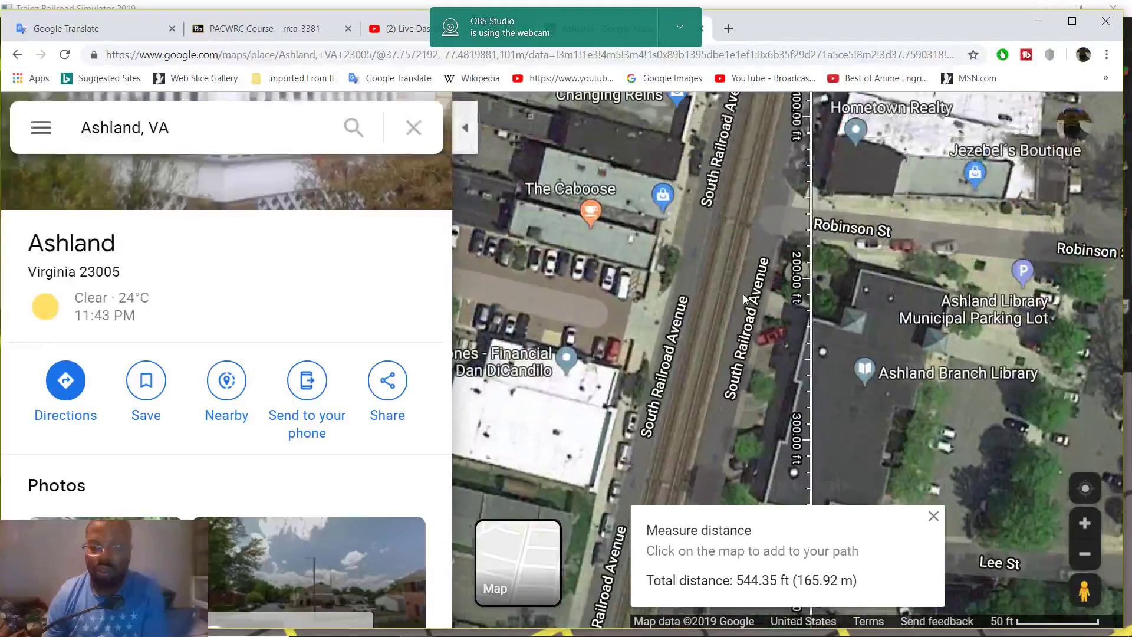
drag(744, 299, 718, 374)
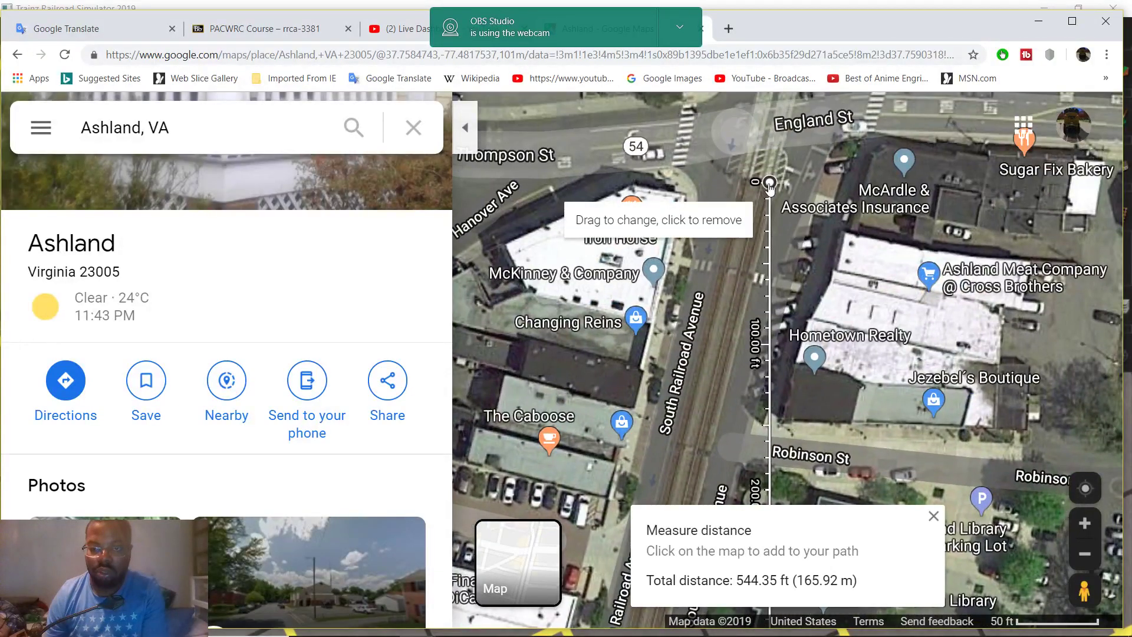
drag(770, 183, 665, 468)
drag(722, 391, 800, 189)
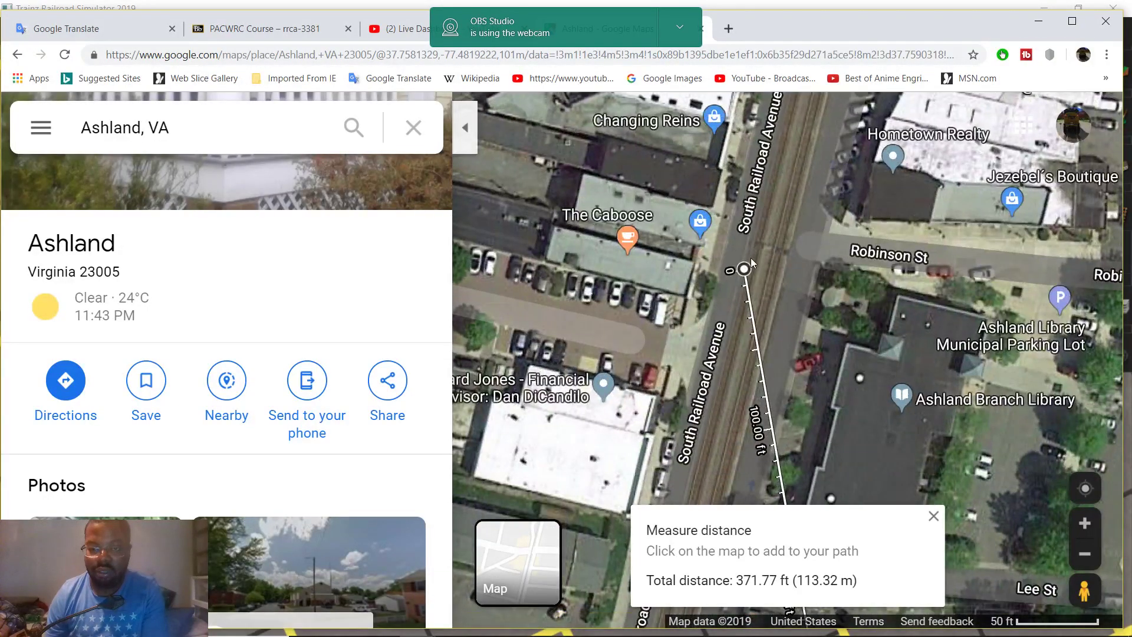
drag(744, 269, 637, 473)
drag(692, 434, 709, 327)
Place the measure start on the Myrtle St crossing tracks, giving 133.47 ft
scroll(914, 333, up, 3)
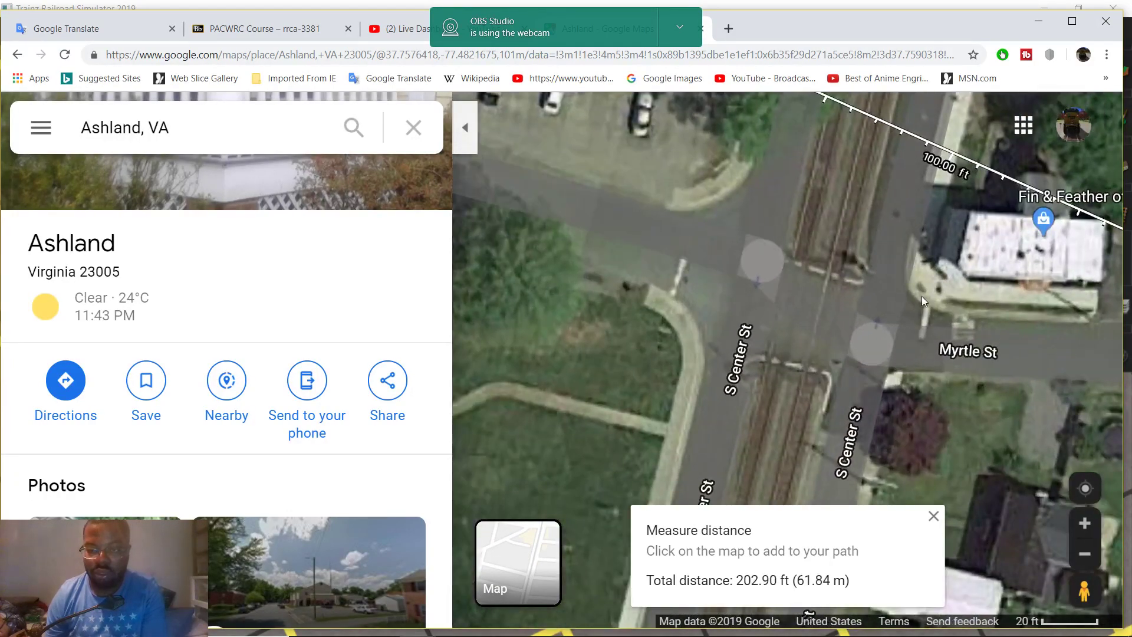
drag(923, 300, 819, 418)
drag(597, 160, 728, 391)
scroll(751, 409, up, 2)
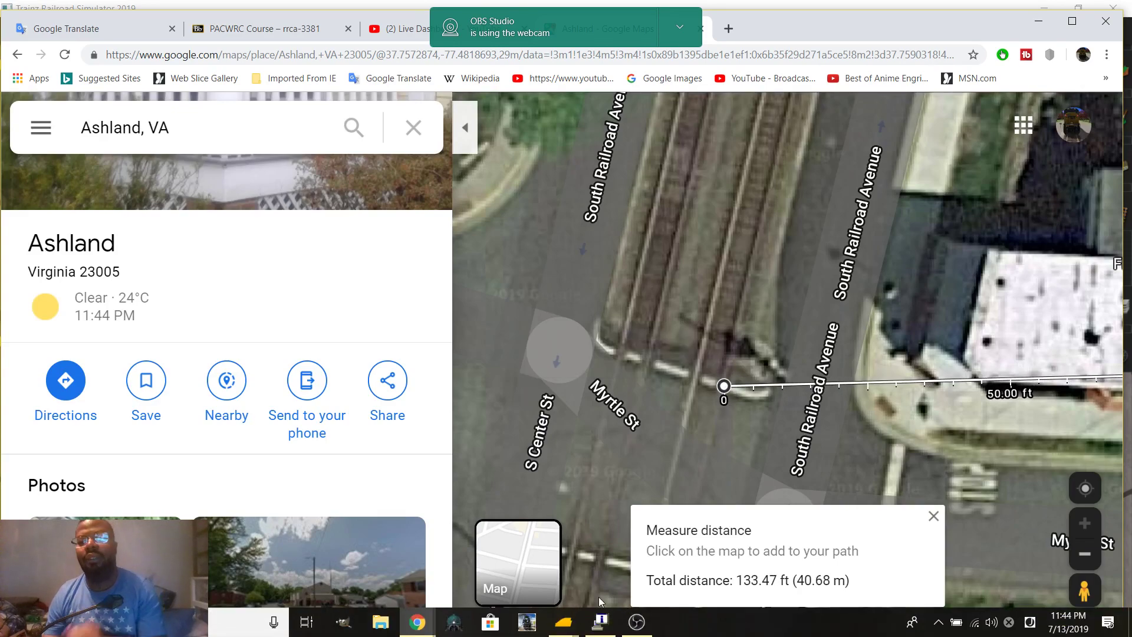
mouse_move(599, 623)
mouse_move(563, 622)
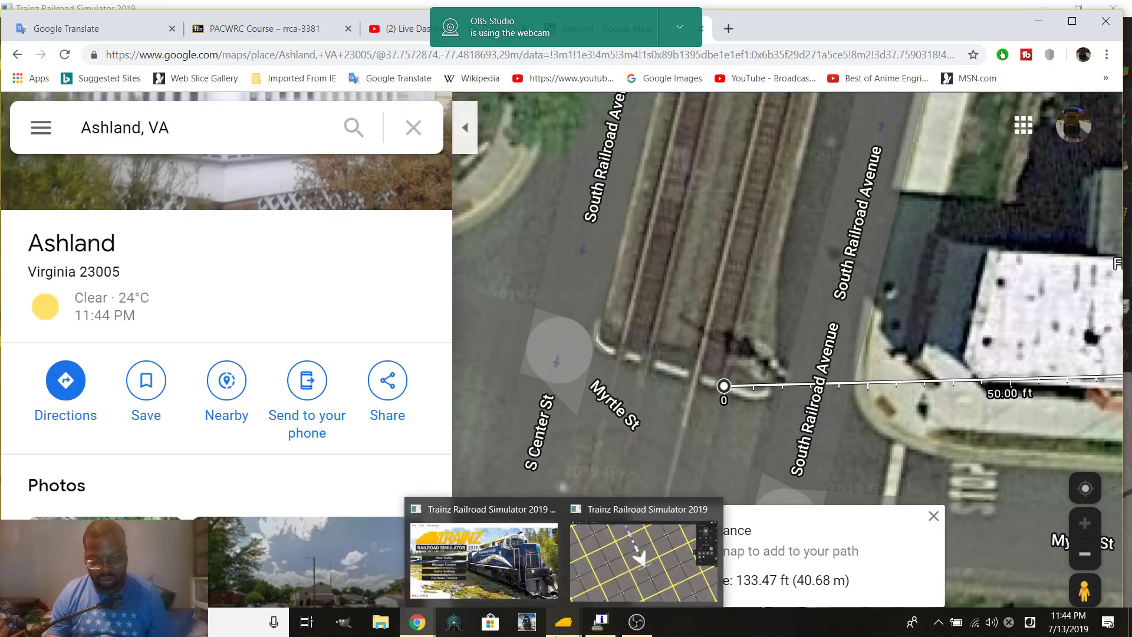
click(586, 572)
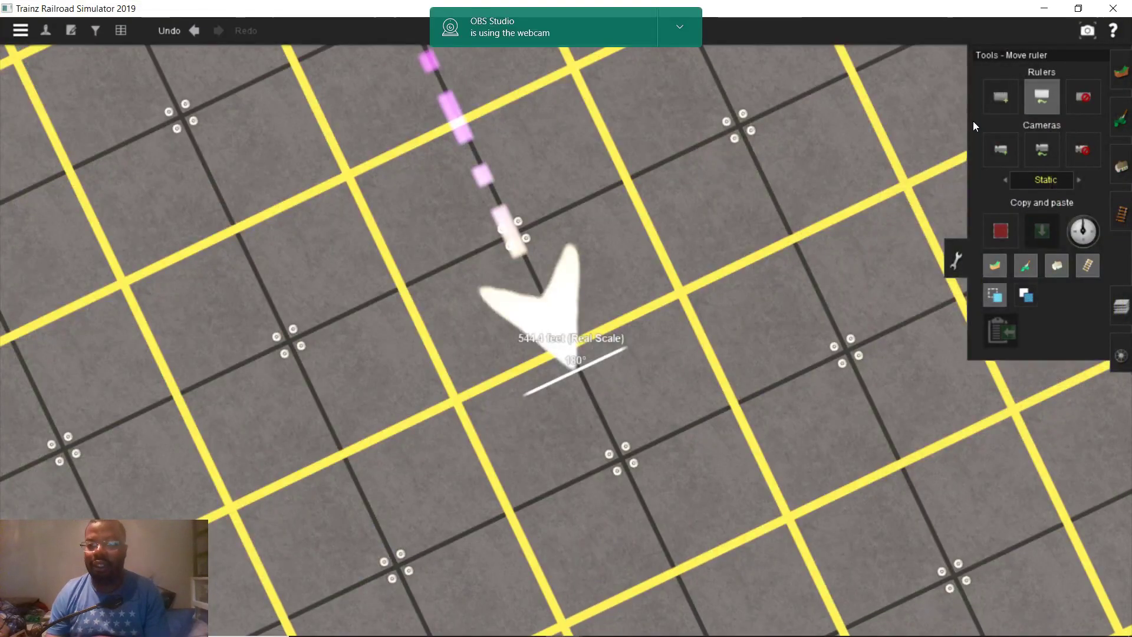
Pan and zoom along the track to check the 121.5-foot ruler, then bring up the Ashland map
click(1000, 97)
scroll(767, 277, up, 6)
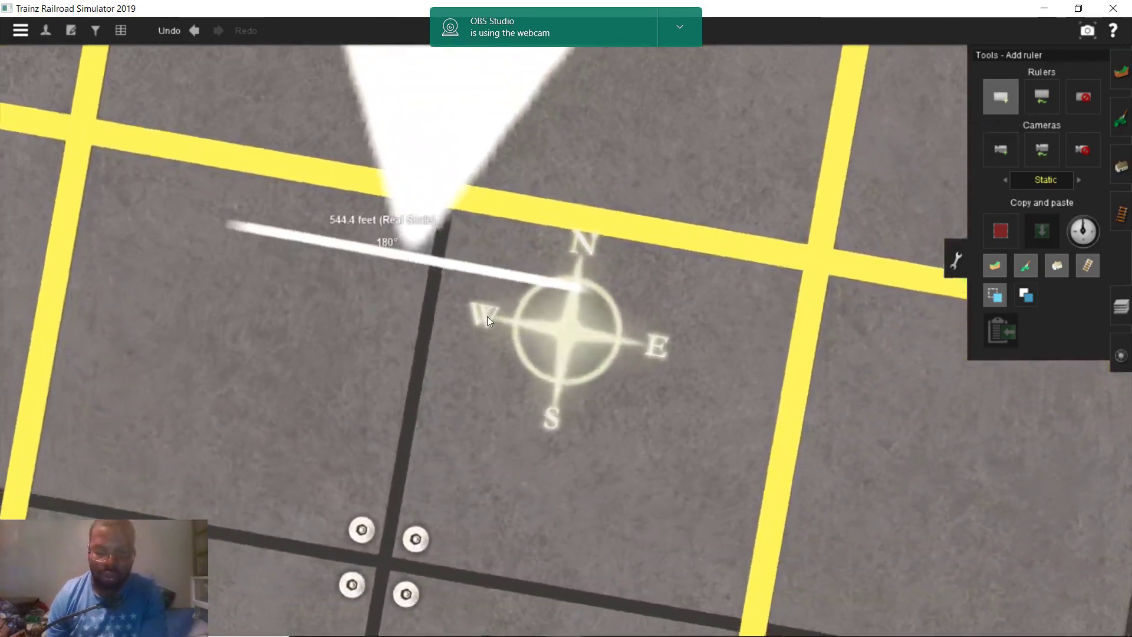
right_drag(487, 316, 318, 325)
key(Left)
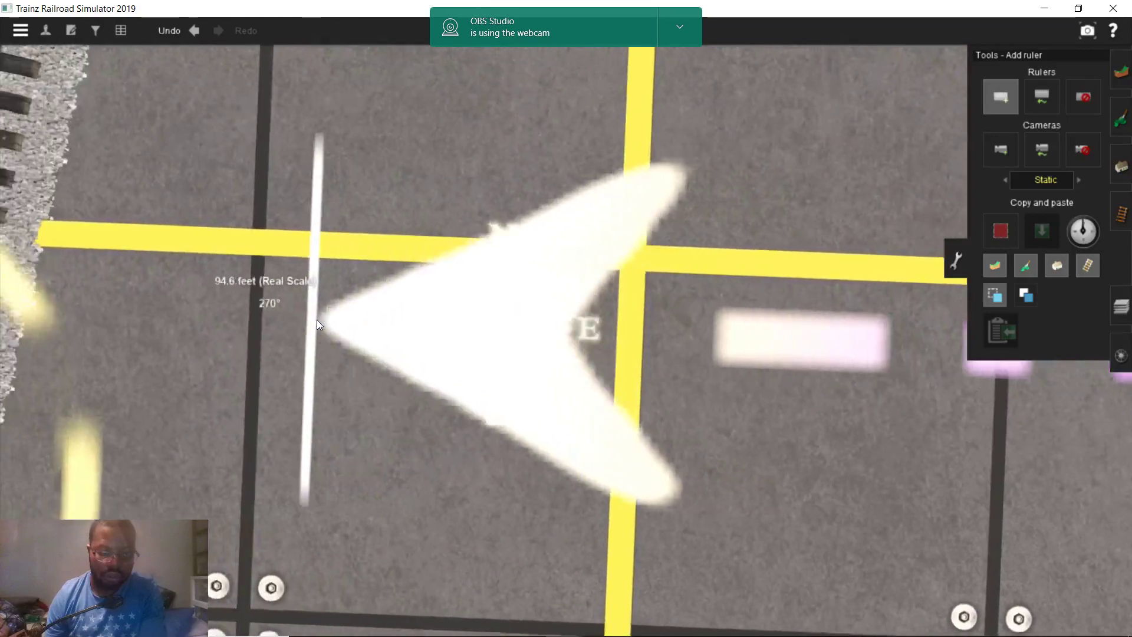
key(Left)
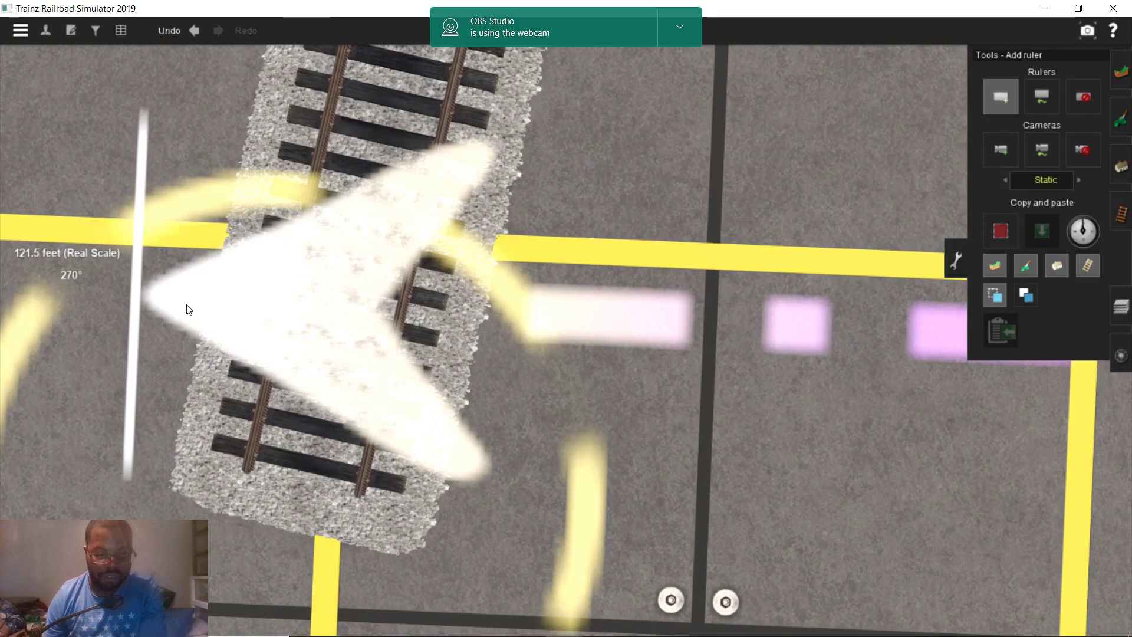
scroll(347, 316, down, 5)
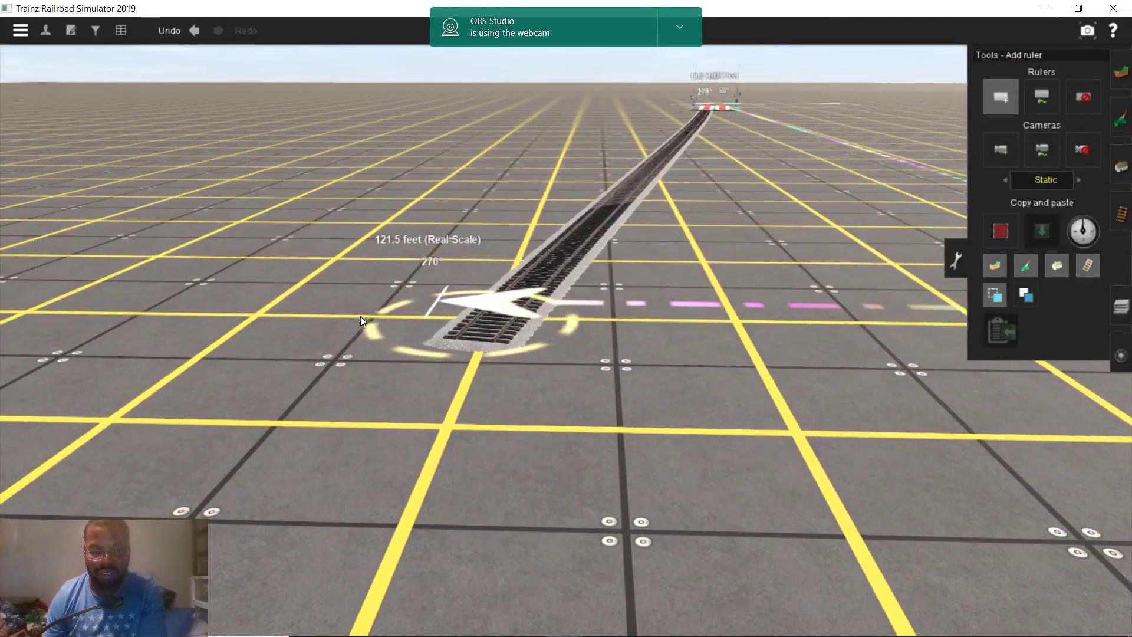
scroll(359, 316, up, 5)
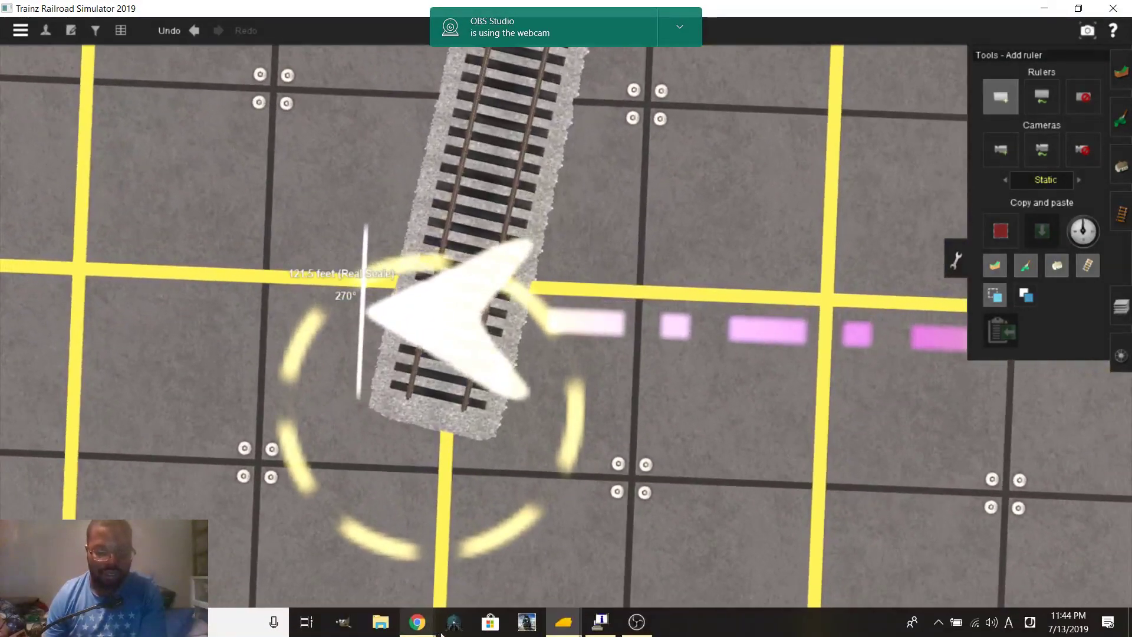
mouse_move(425, 622)
click(402, 536)
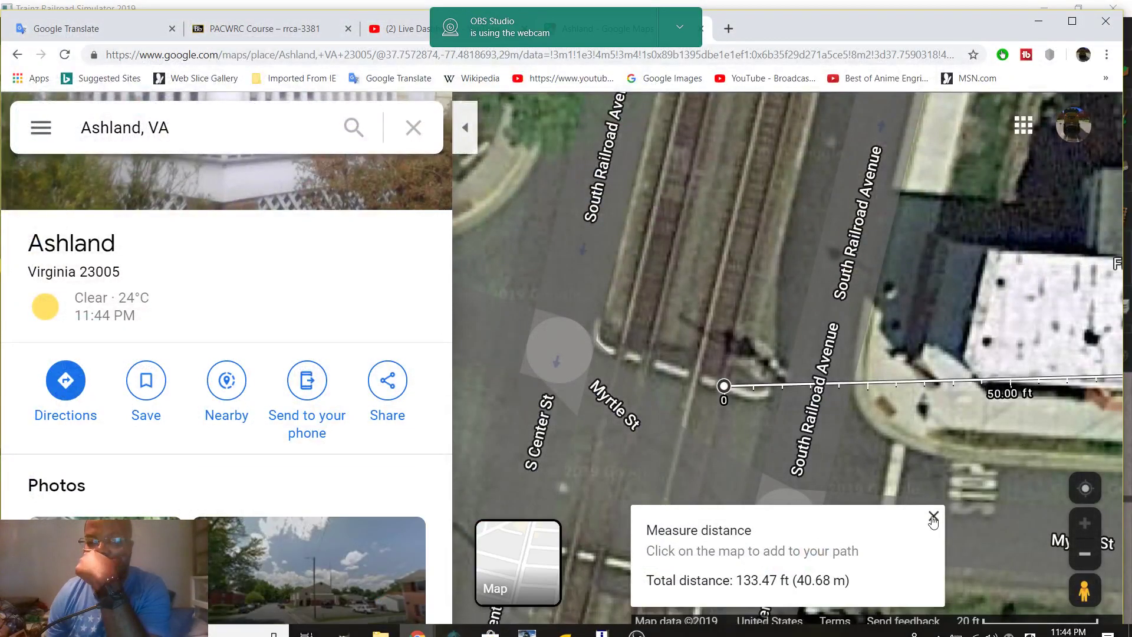
Clear the old measurement and measure 8.88 ft (2.71 m) across the two Myrtle St tracks
click(933, 516)
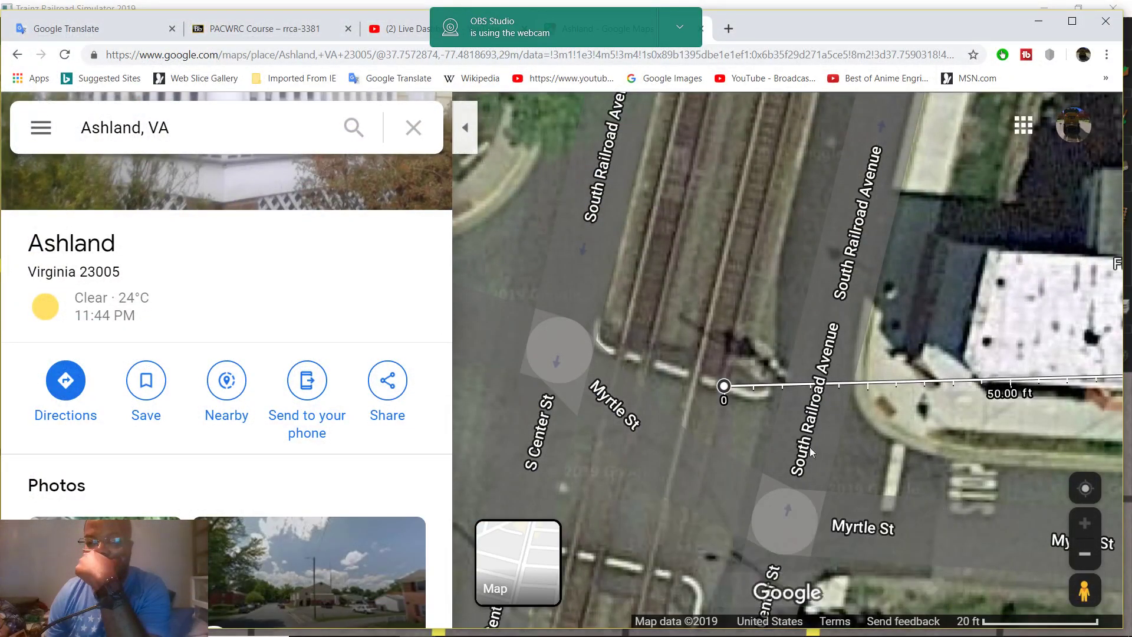
right_click(647, 363)
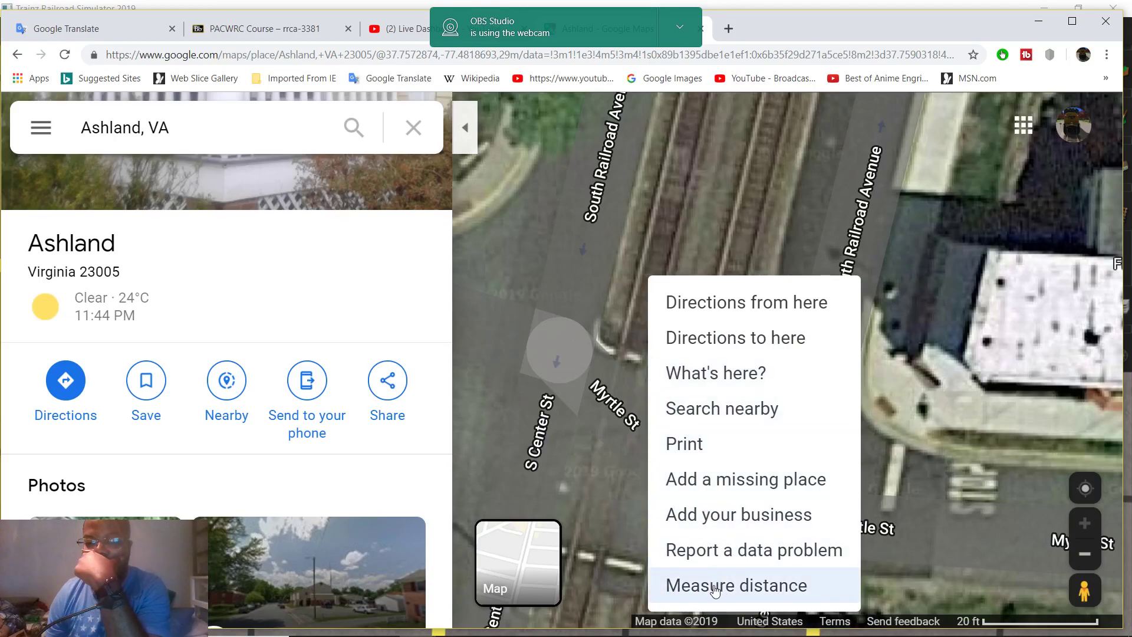
click(712, 584)
click(694, 376)
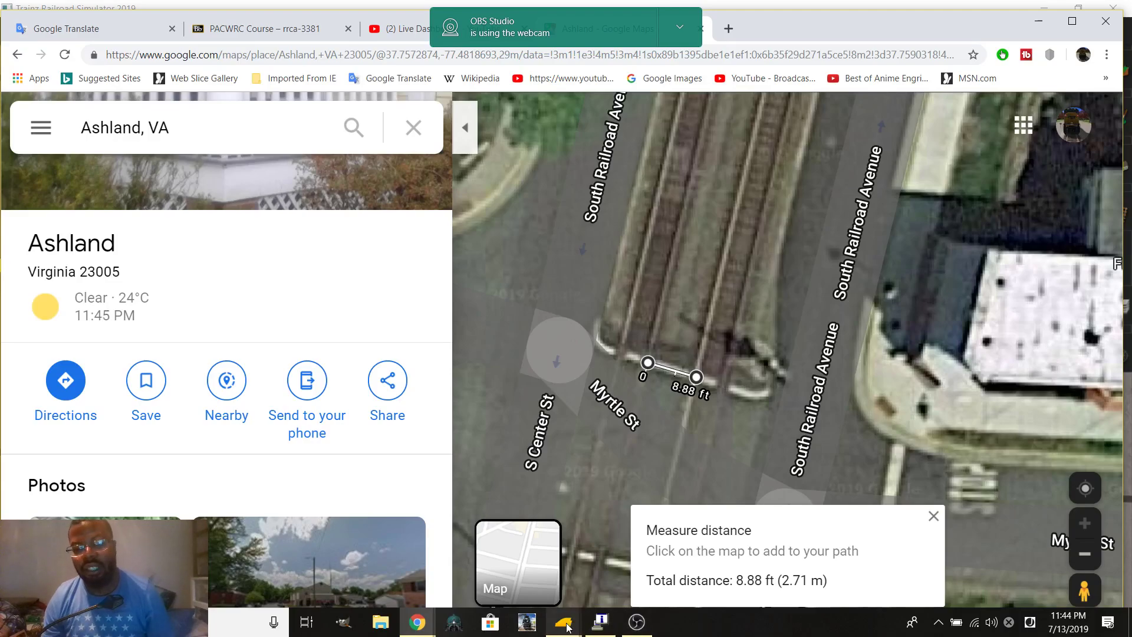
In Trainz, stretch an 8.9-foot ruler out from the track end to mark the second track's spacing
mouse_move(567, 626)
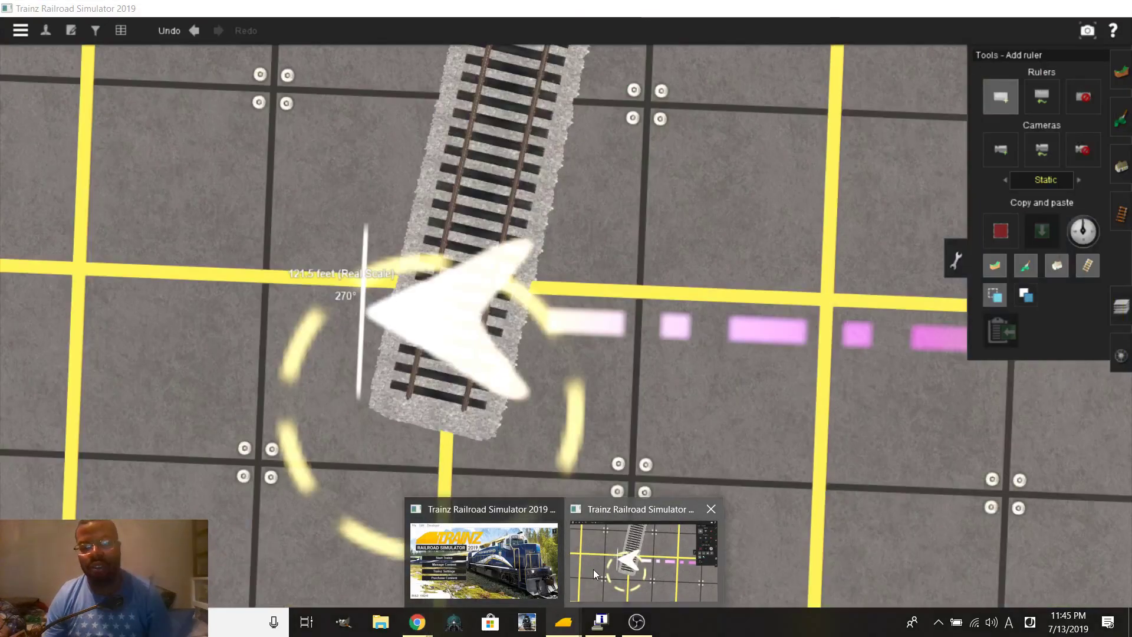
click(593, 568)
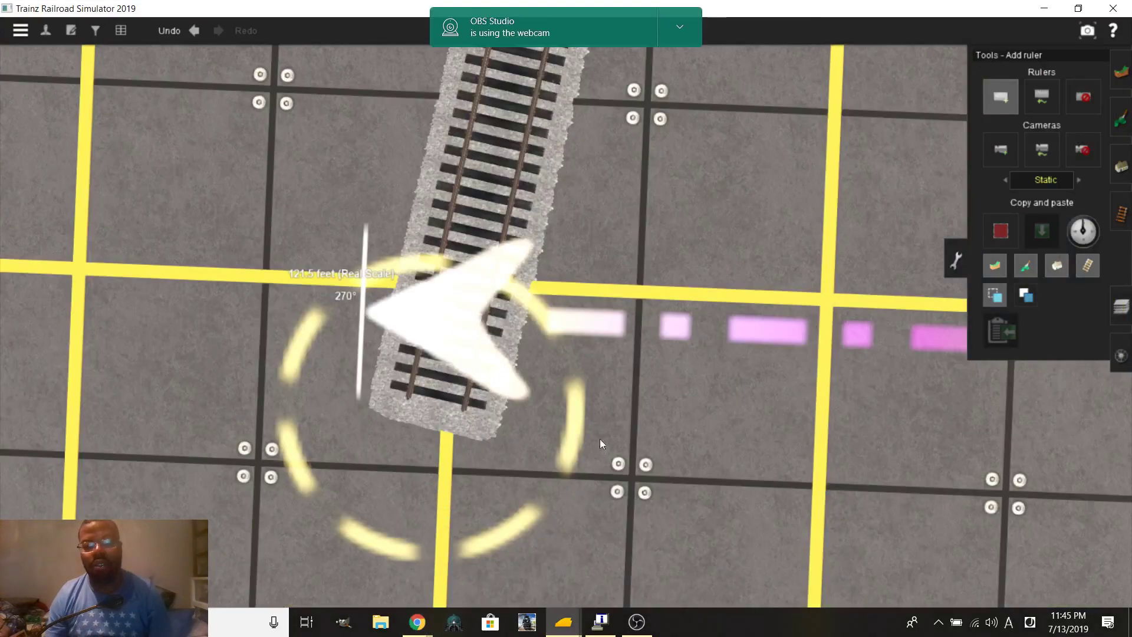
scroll(596, 446, up, 5)
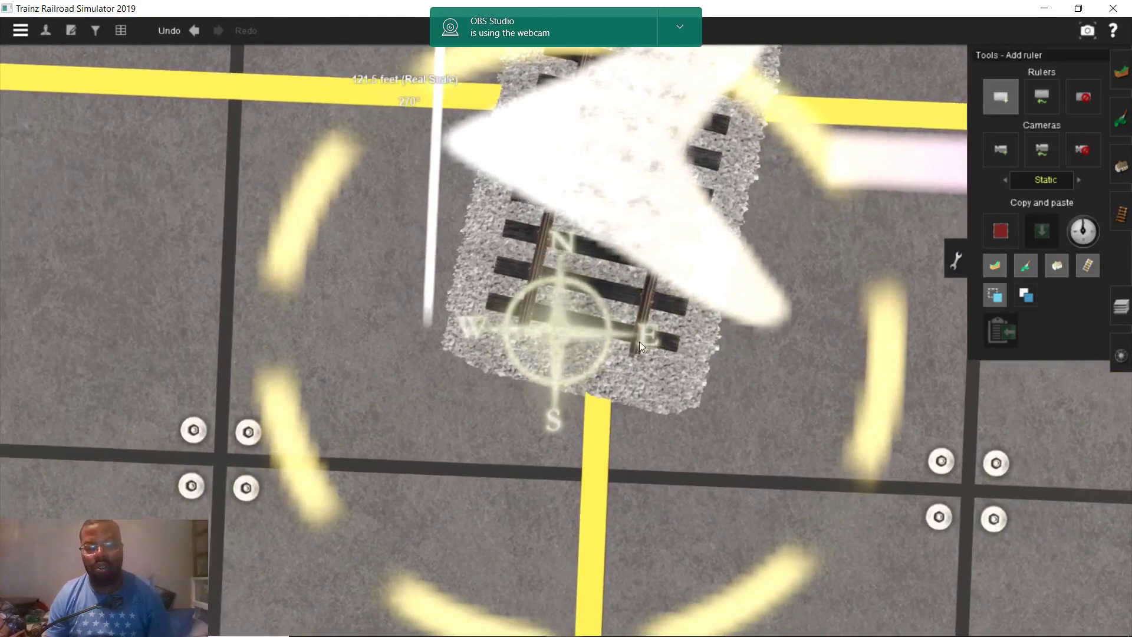
middle_drag(639, 341, 568, 321)
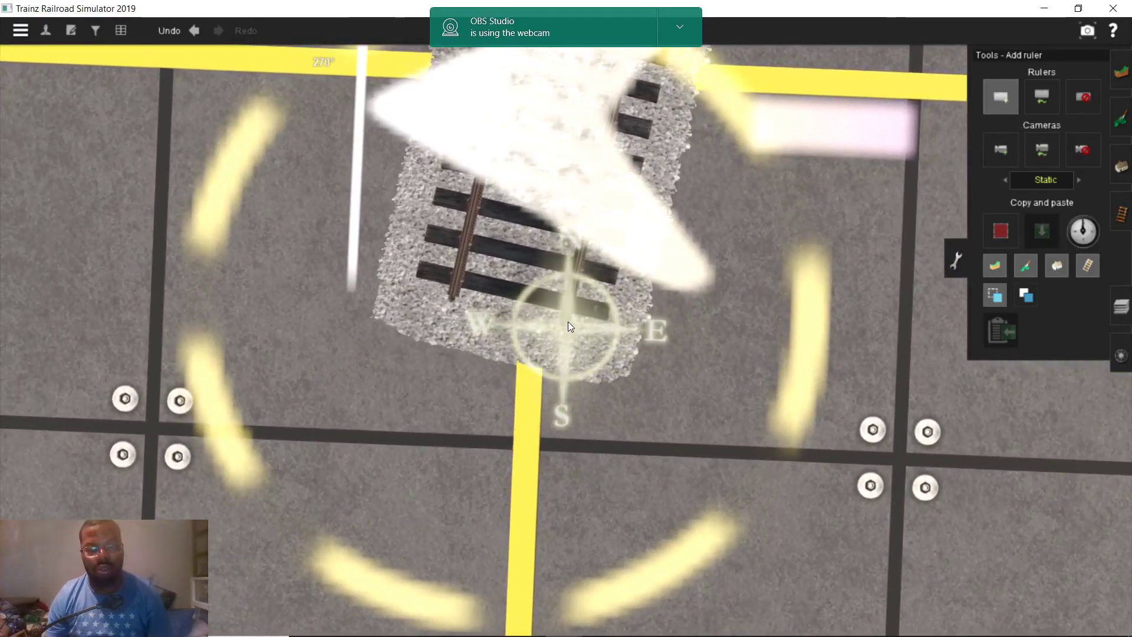
drag(563, 320, 758, 376)
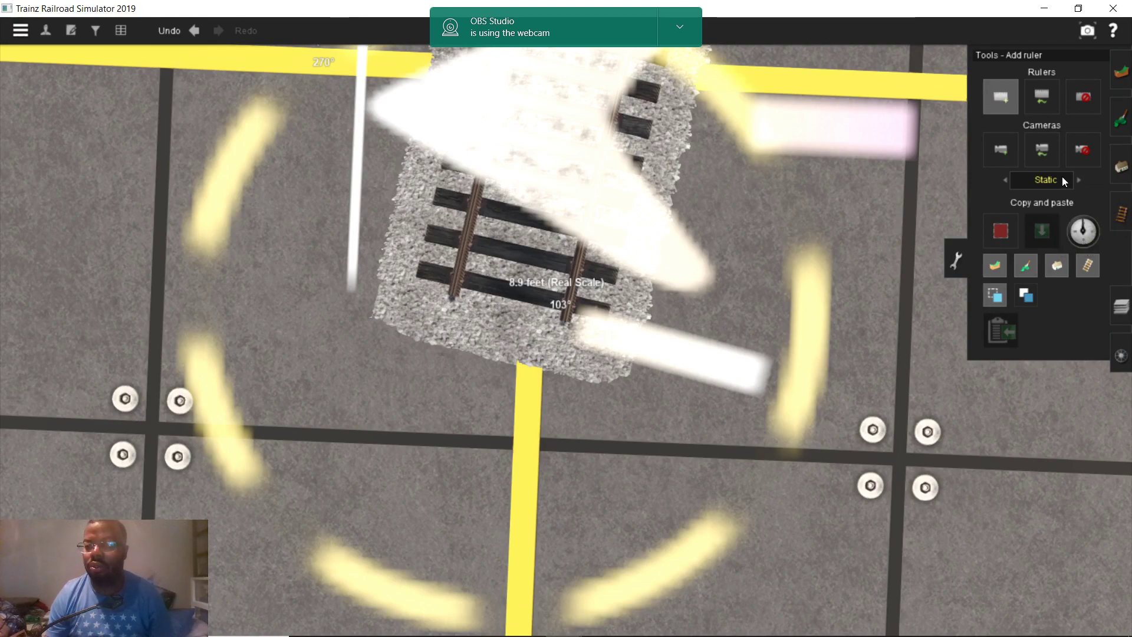
click(1121, 213)
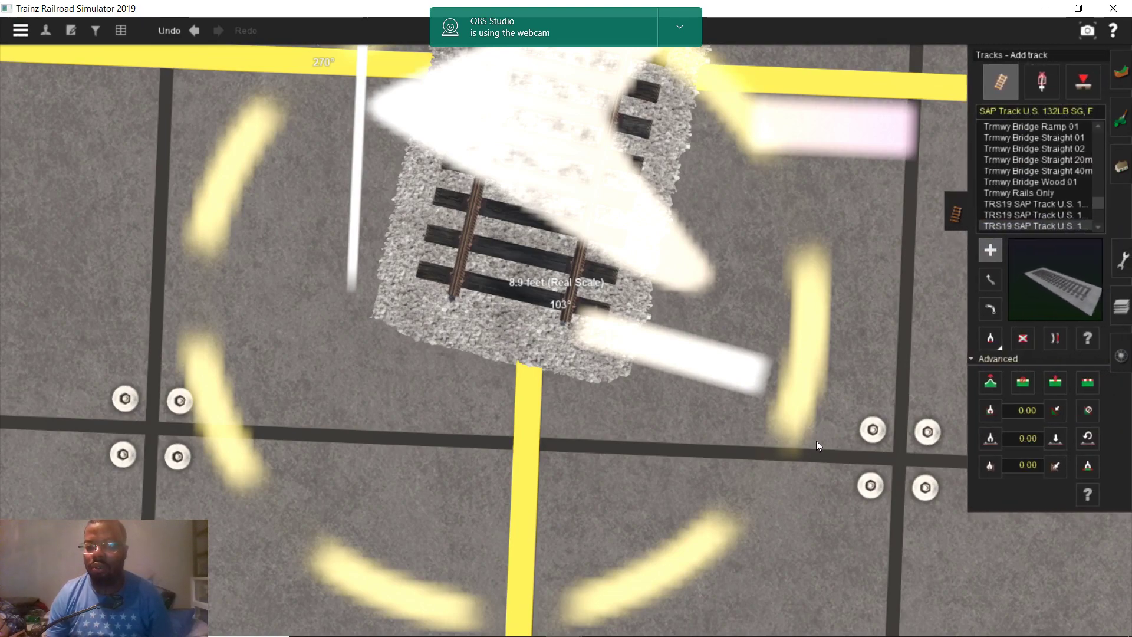
Slide the right track left to the 8.9-foot ruler's end with Move track
right_drag(832, 271, 553, 403)
scroll(759, 218, down, 5)
scroll(585, 342, up, 6)
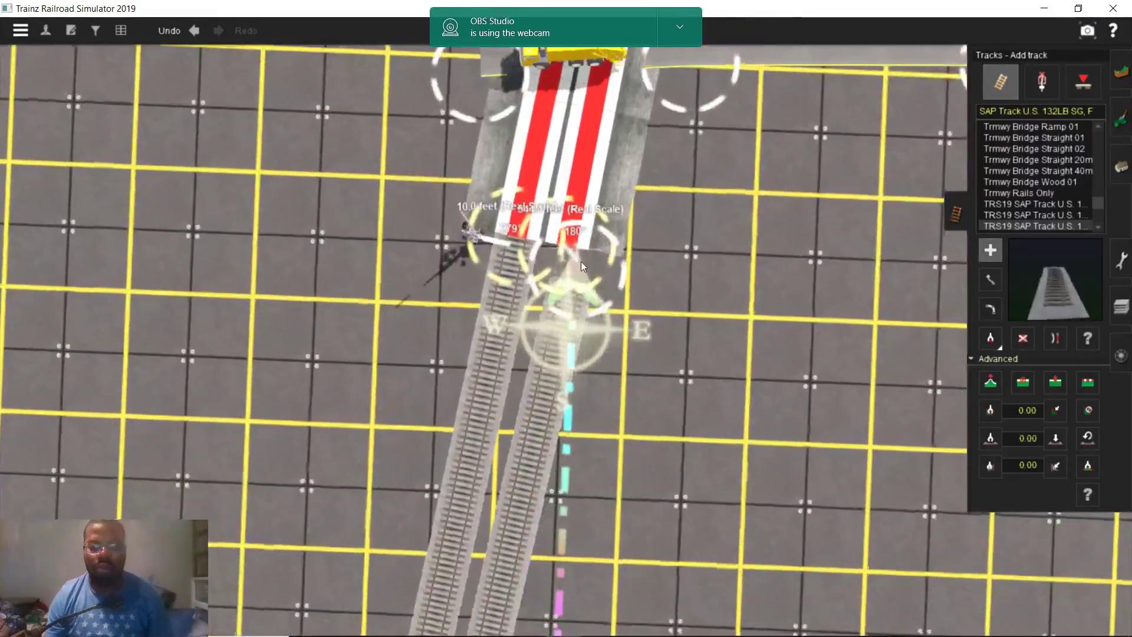
scroll(581, 260, down, 2)
right_drag(582, 256, 544, 360)
scroll(585, 538, down, 5)
scroll(517, 241, up, 6)
scroll(576, 385, up, 6)
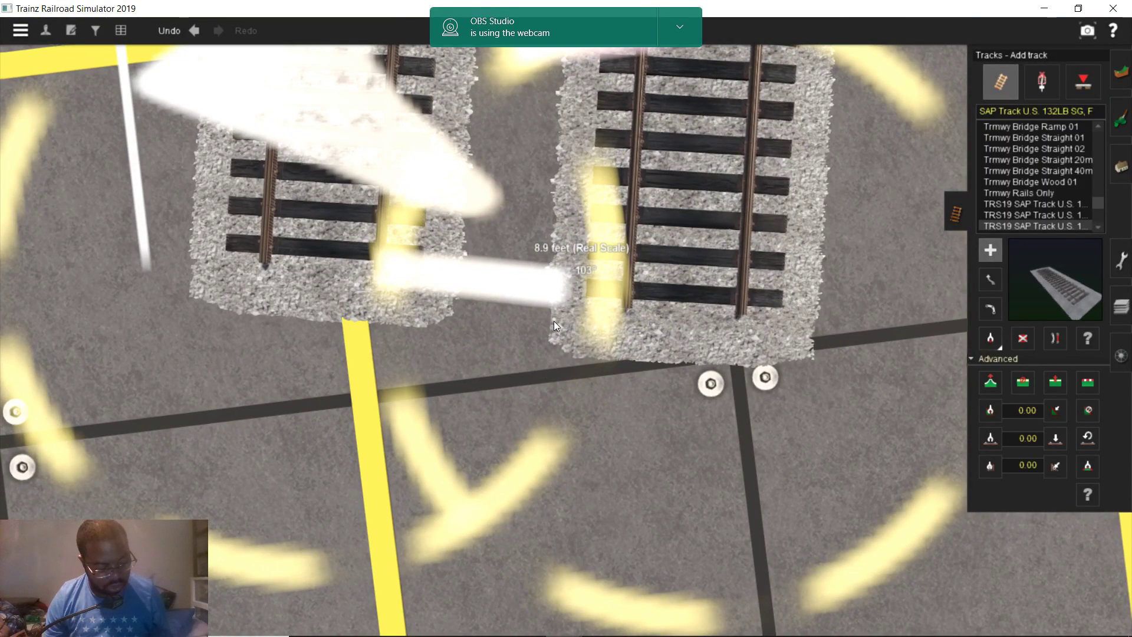
click(999, 277)
drag(673, 320, 620, 296)
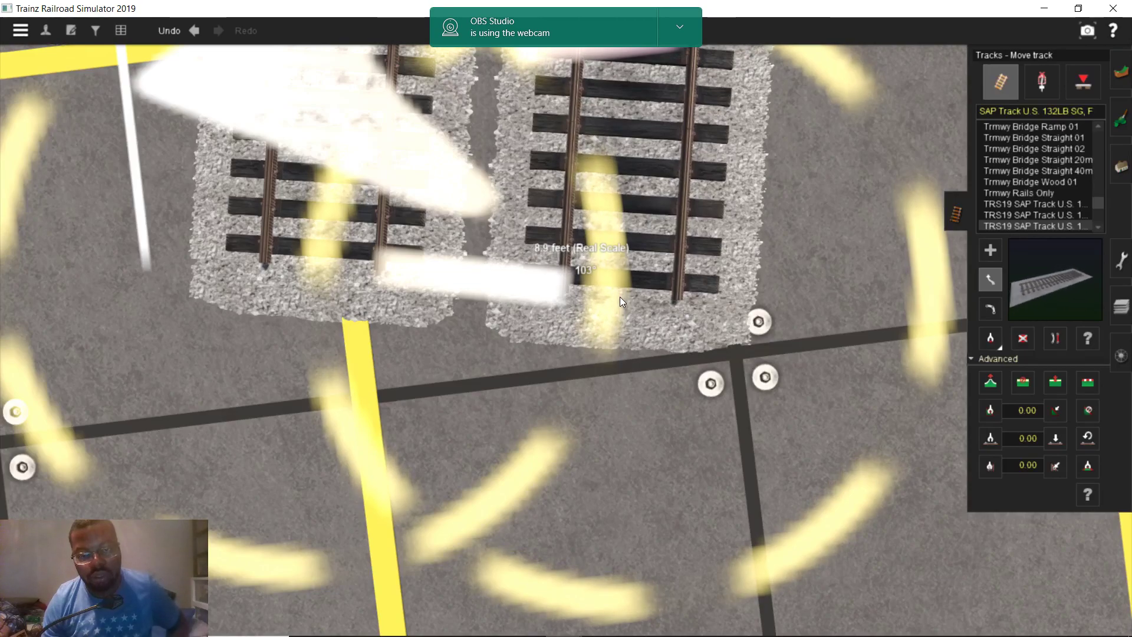
Tilt to a top-down view over both parallel tracks at the level crossing
scroll(622, 299, down, 5)
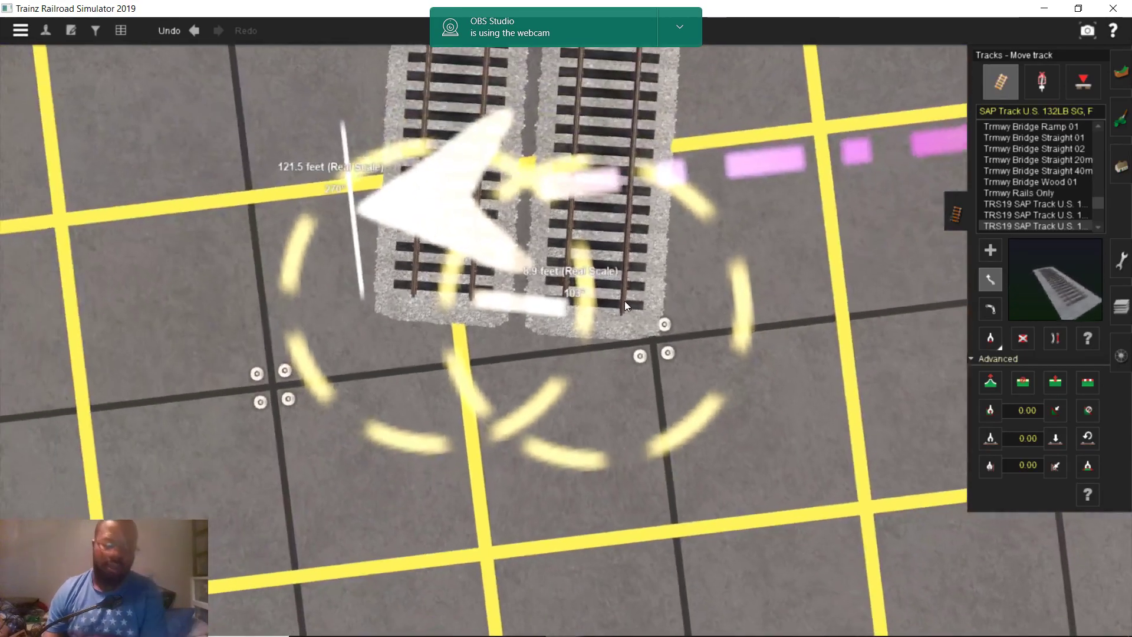
scroll(622, 299, down, 3)
right_drag(649, 224, 545, 235)
scroll(545, 235, up, 8)
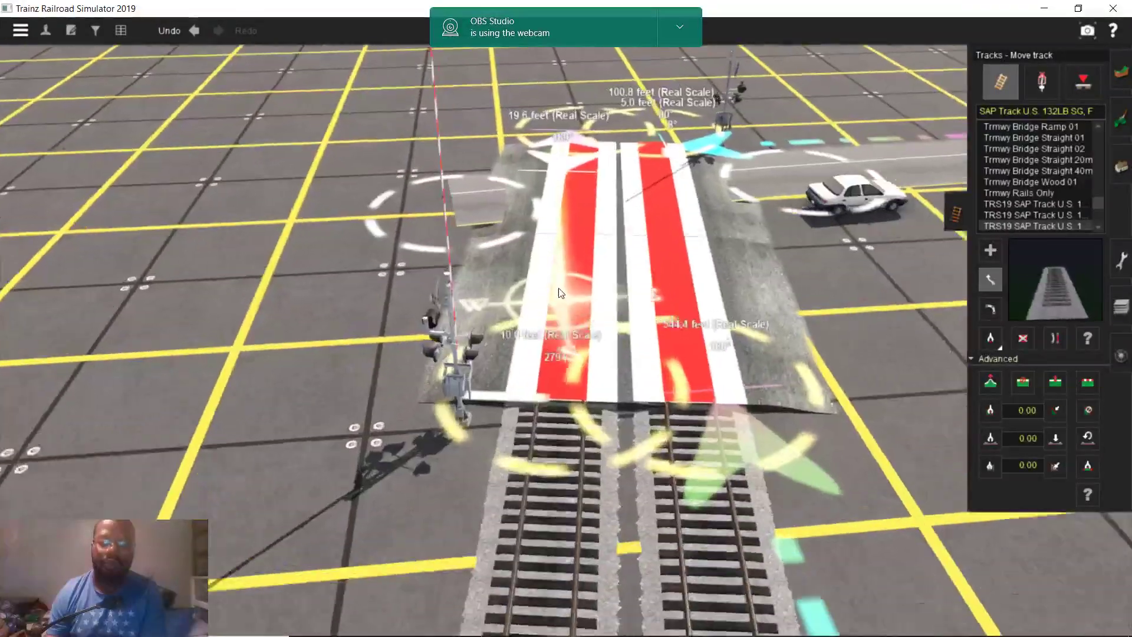
right_drag(560, 293, 559, 476)
Bring the Ashland map forward and pan north to centre the England St crossing tracks
mouse_move(417, 622)
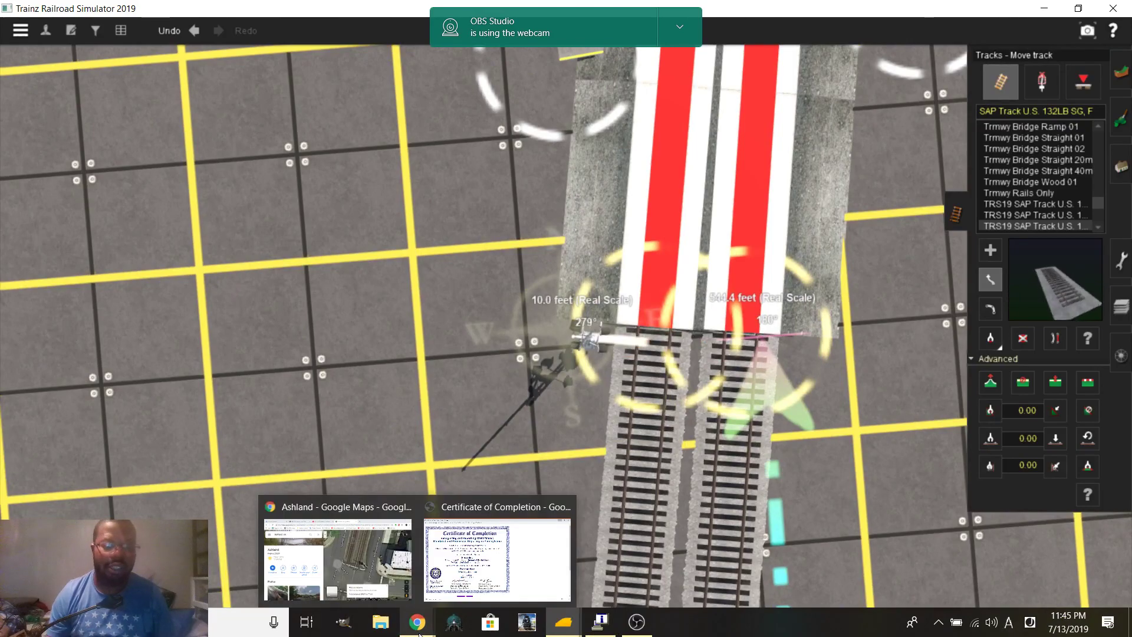
click(396, 581)
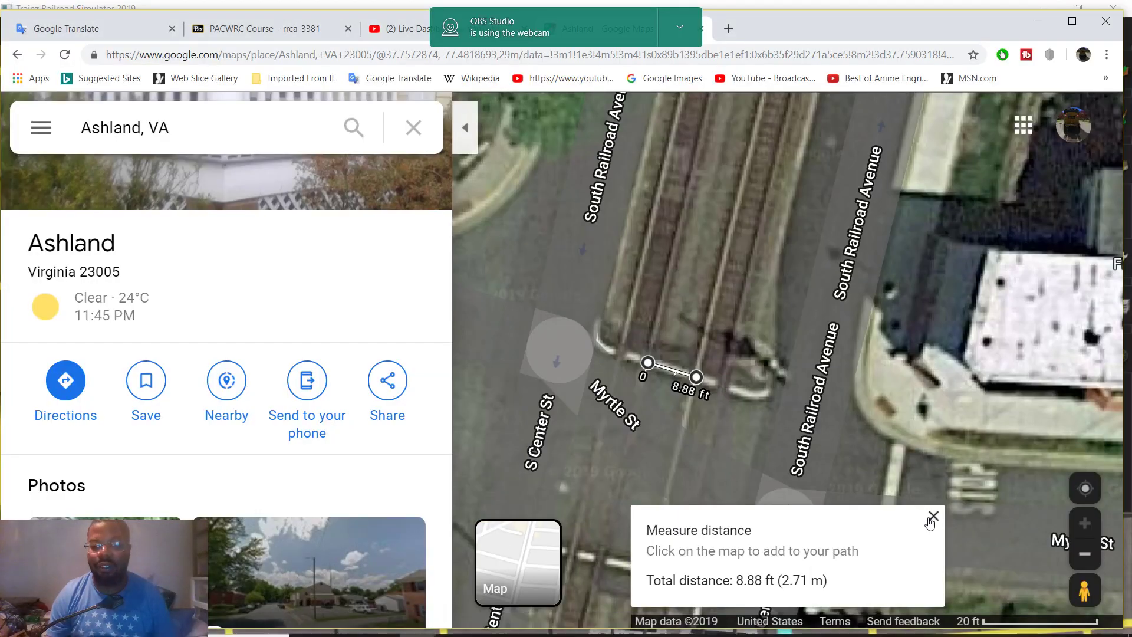
scroll(684, 255, down, 3)
scroll(713, 381, up, 2)
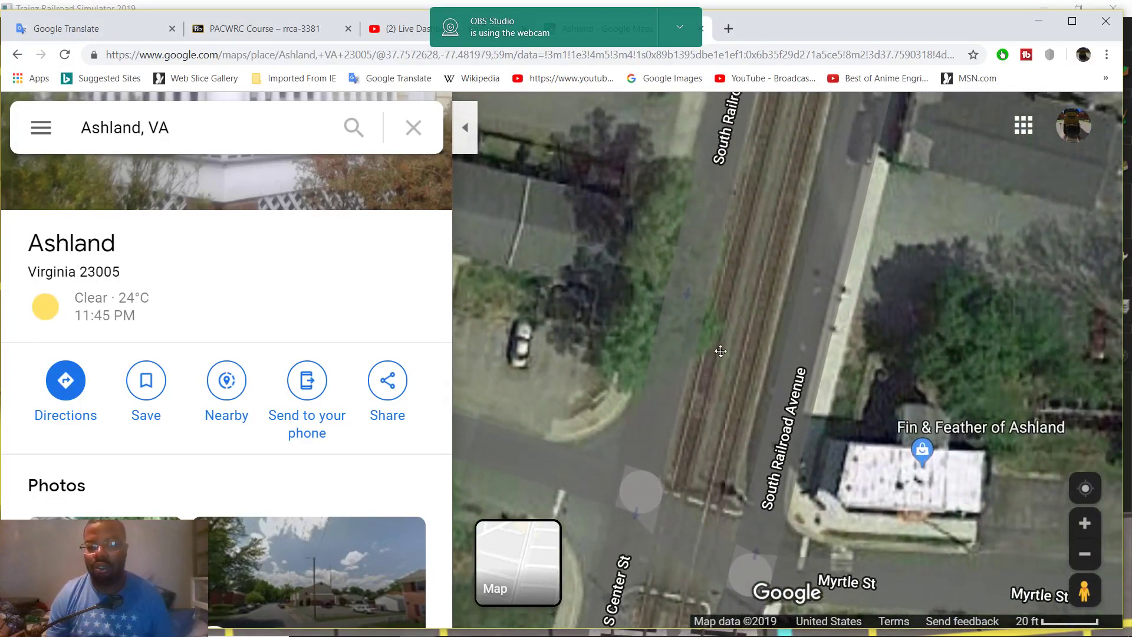
drag(713, 380, 708, 524)
scroll(707, 525, down, 2)
scroll(780, 334, up, 3)
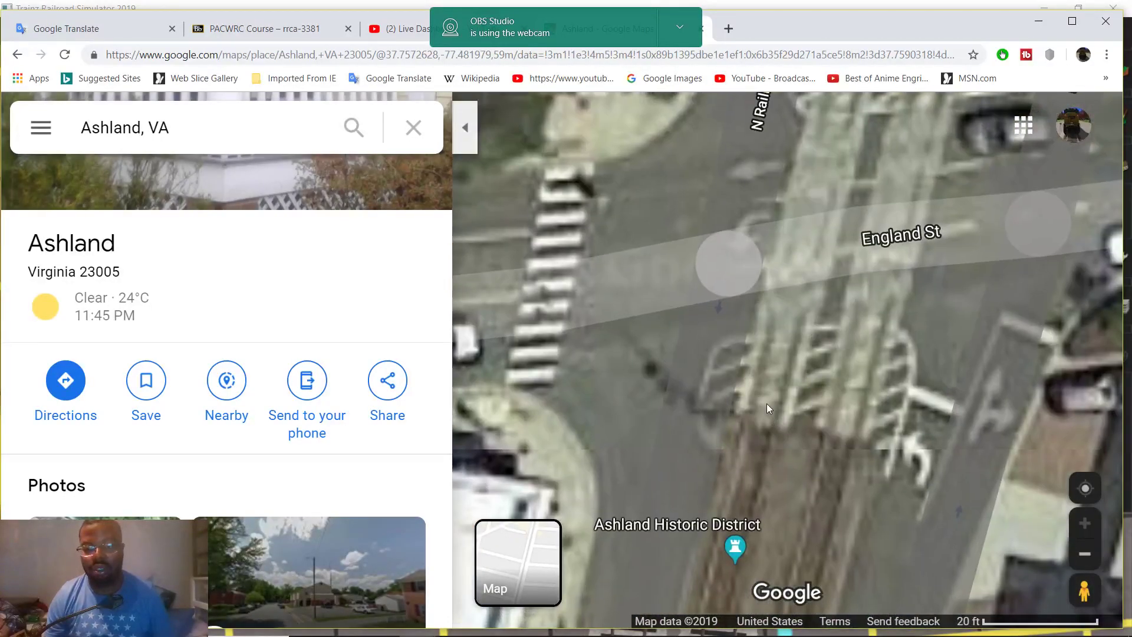
drag(791, 371, 800, 352)
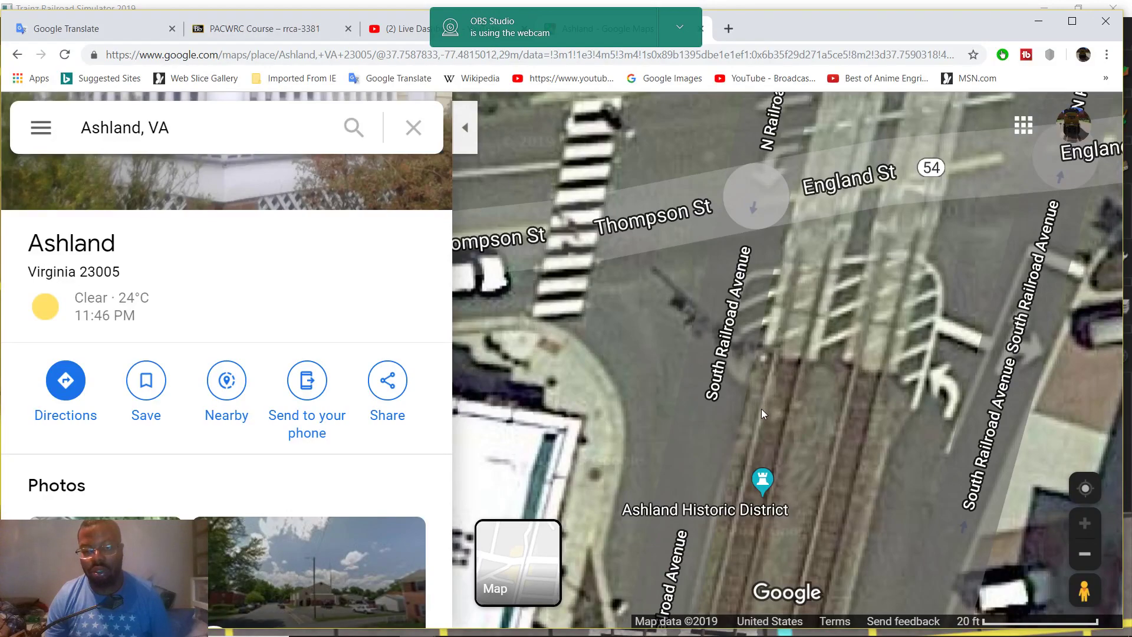
Measure a 2.57 ft distance at the edge of the tracks
right_click(761, 408)
click(793, 583)
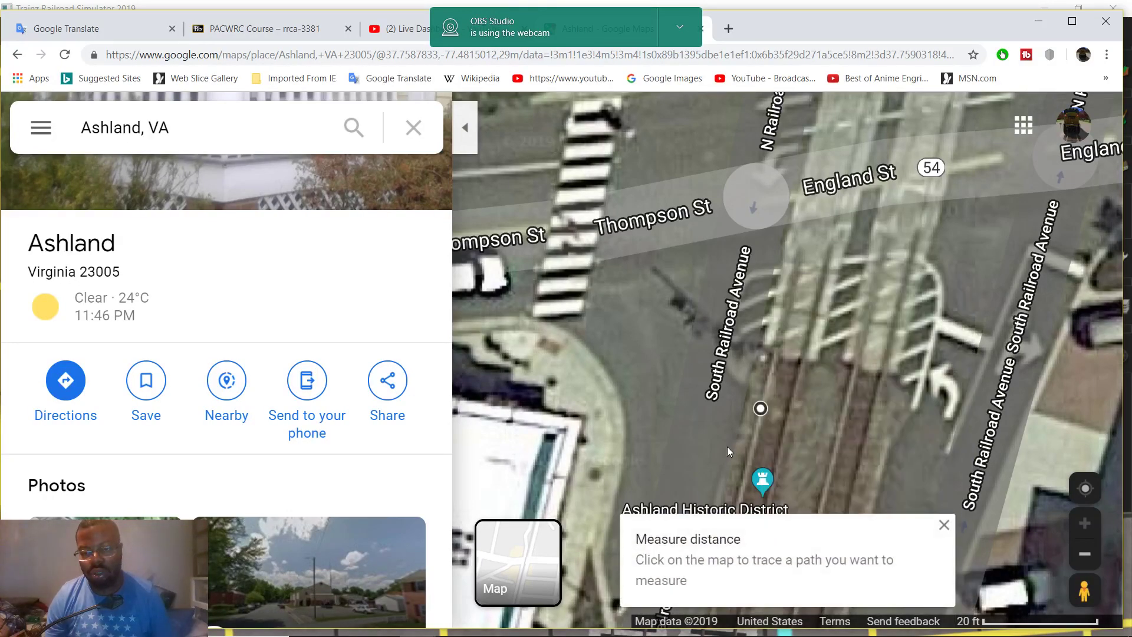
click(740, 411)
drag(741, 411, 747, 407)
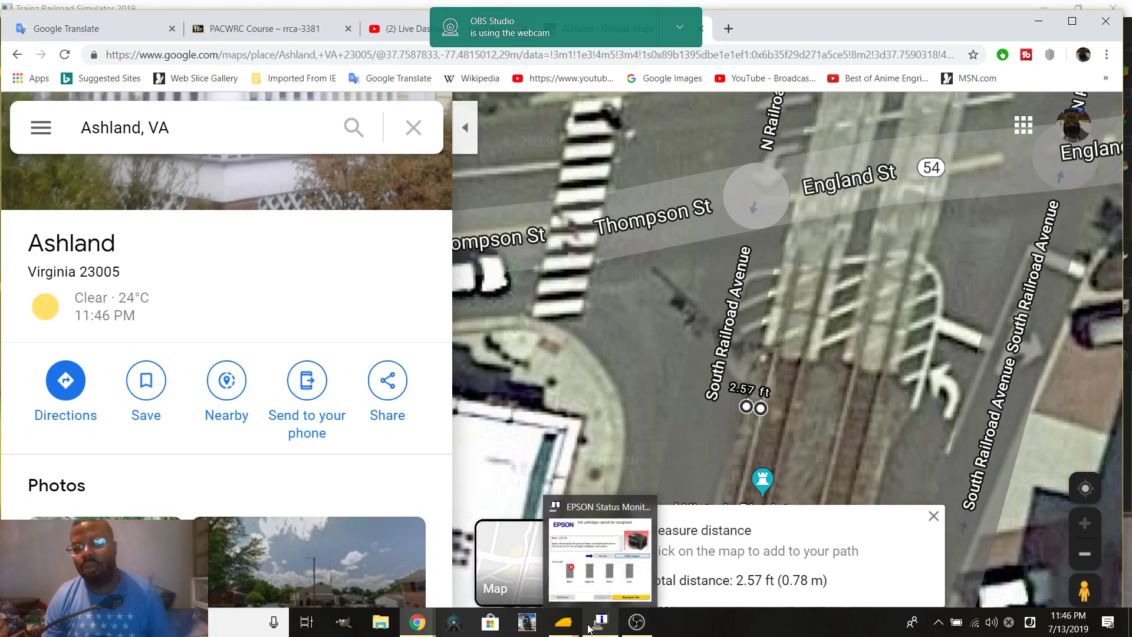
Back in Trainz, start a trial ruler beside the crossing signal using the ruler tool
mouse_move(600, 622)
click(615, 572)
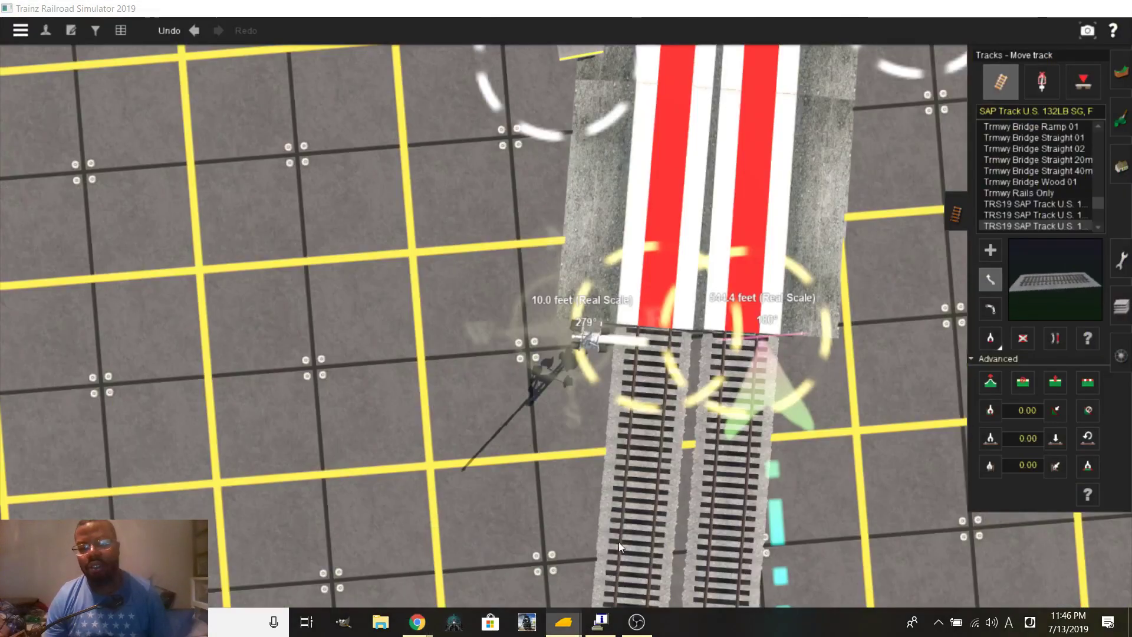
key(F5)
scroll(632, 432, up, 10)
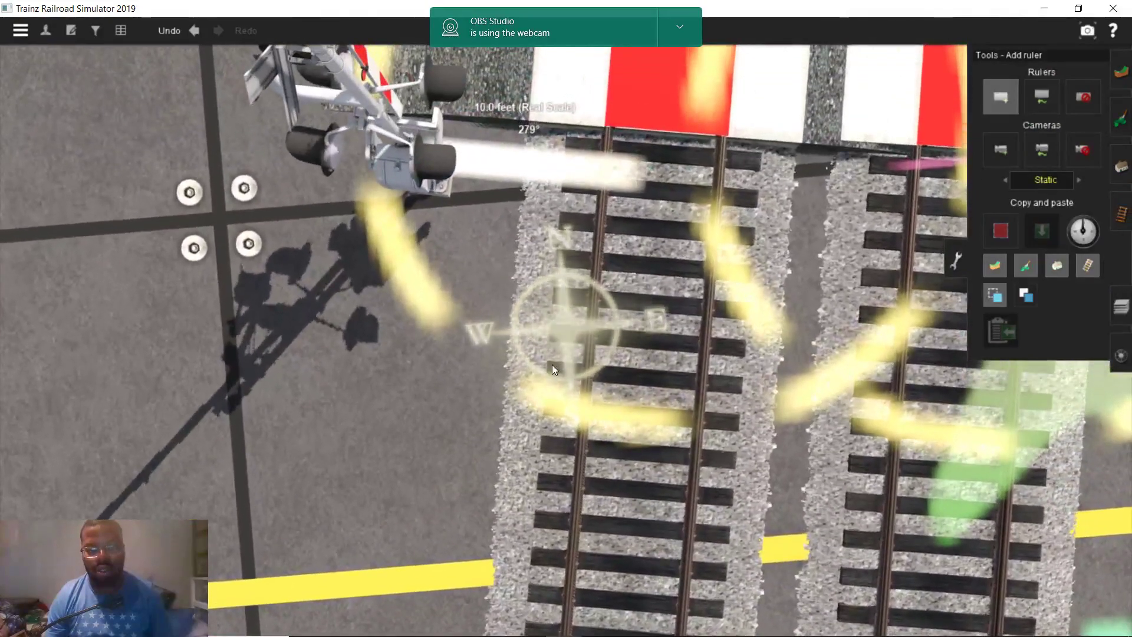
click(586, 369)
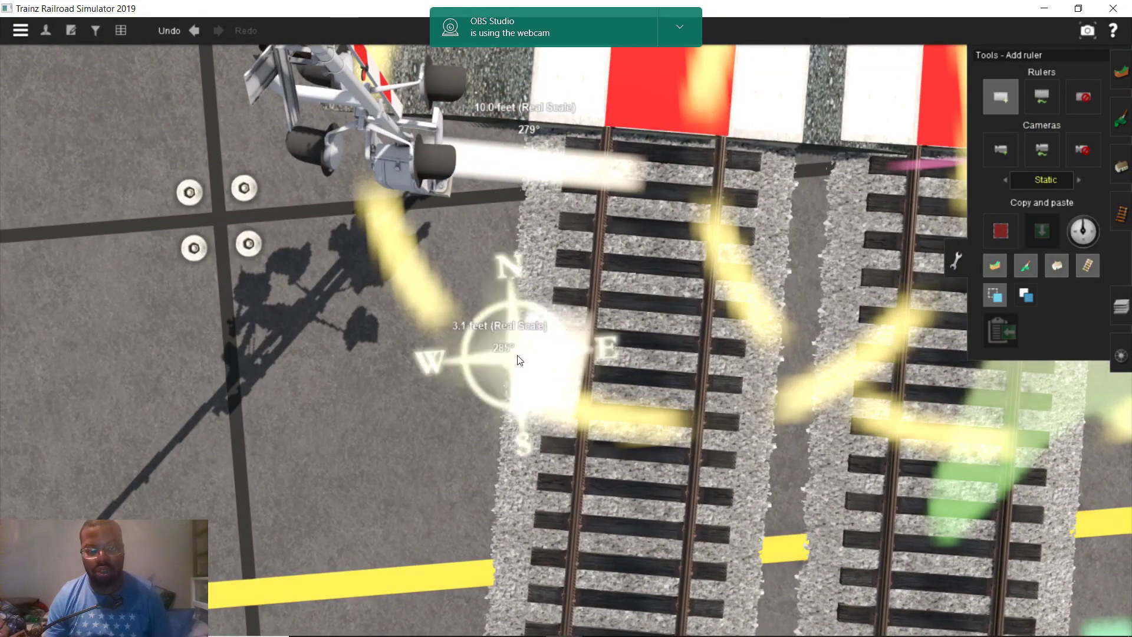
key(Left)
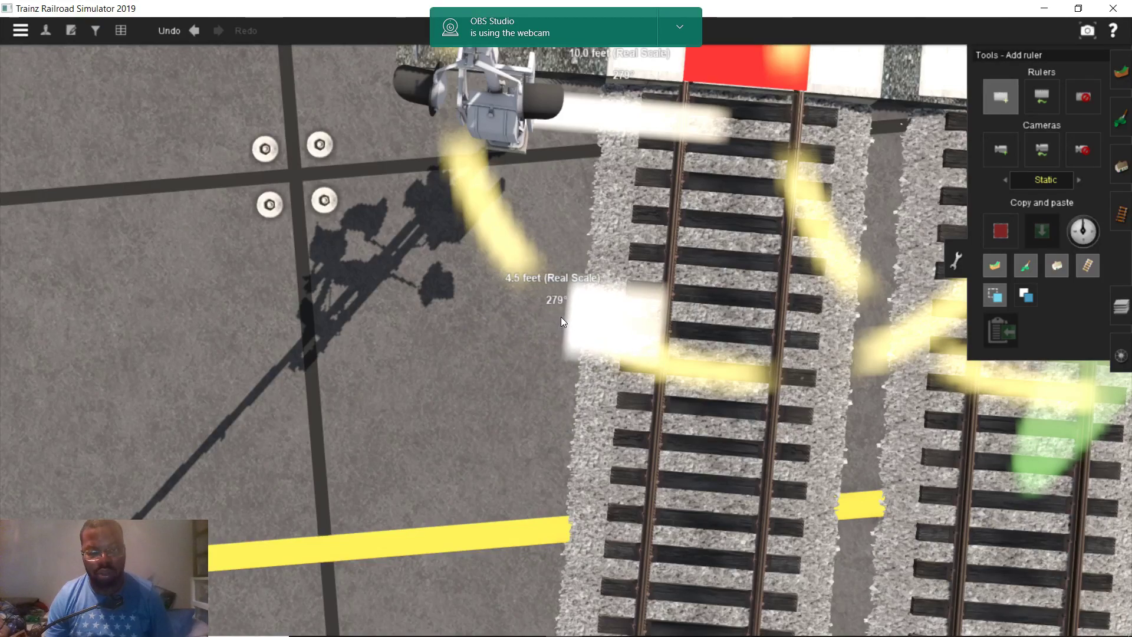
Discard the short trial ruler and return to the Ashland map
click(600, 320)
scroll(597, 320, down, 5)
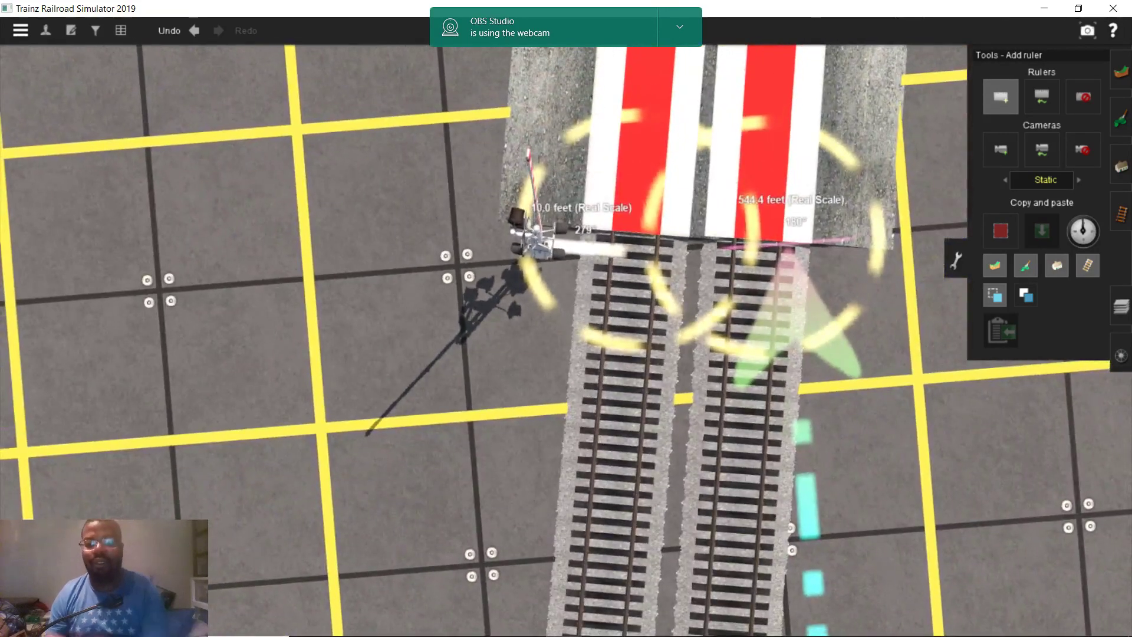
mouse_move(420, 619)
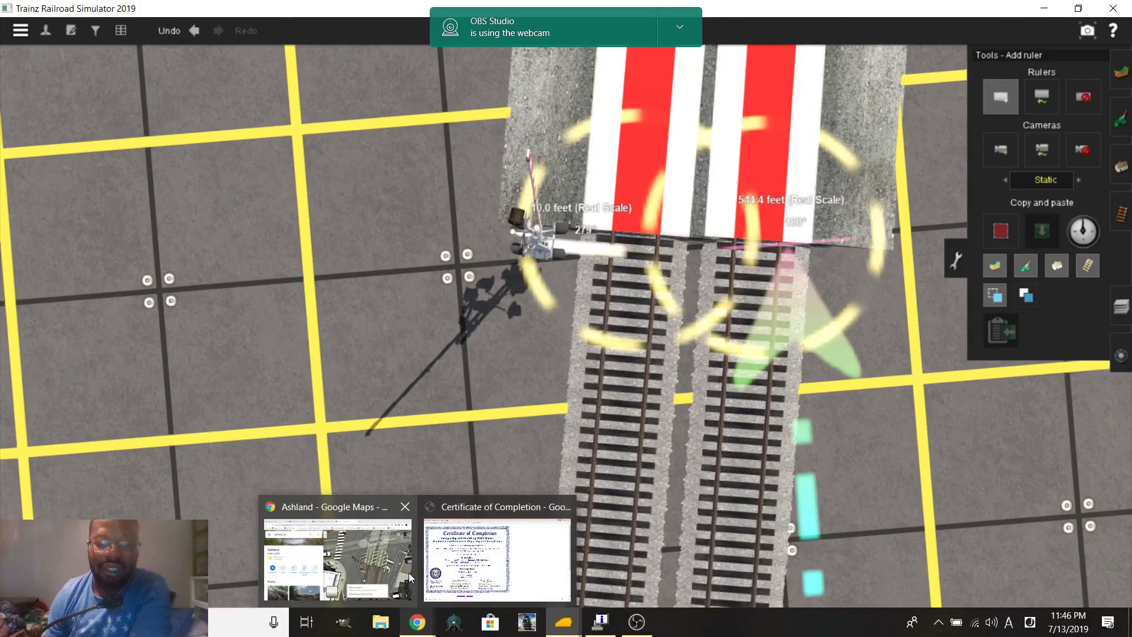
click(409, 572)
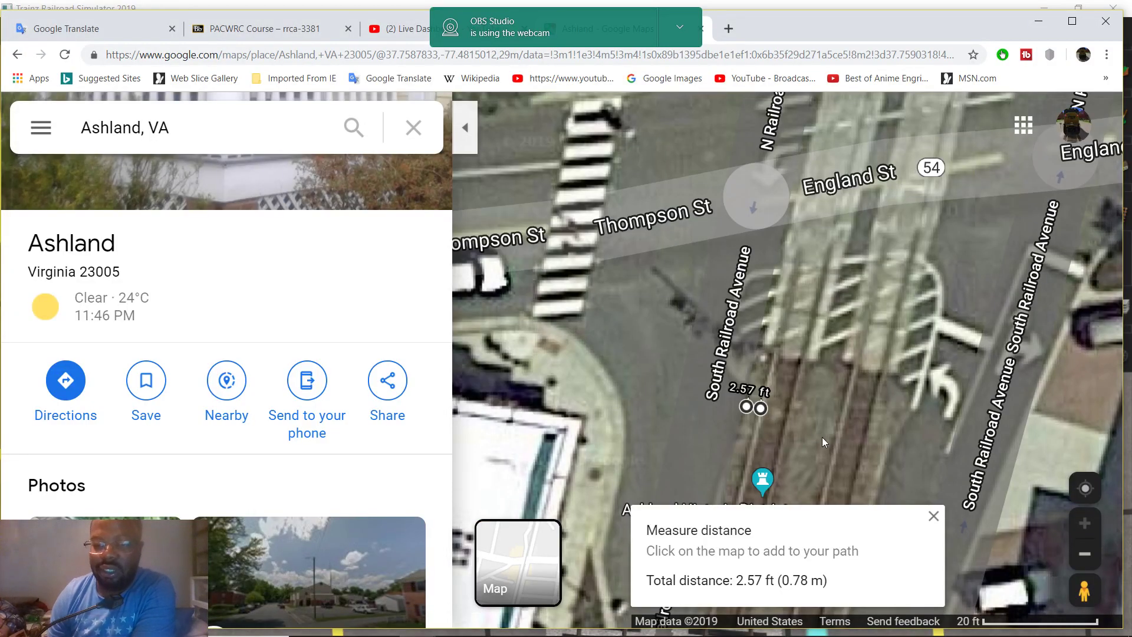
Replace the 2.57 ft measurement with a 5.78 ft measurement to the rail, then return to Trainz
click(932, 515)
drag(783, 362, 586, 335)
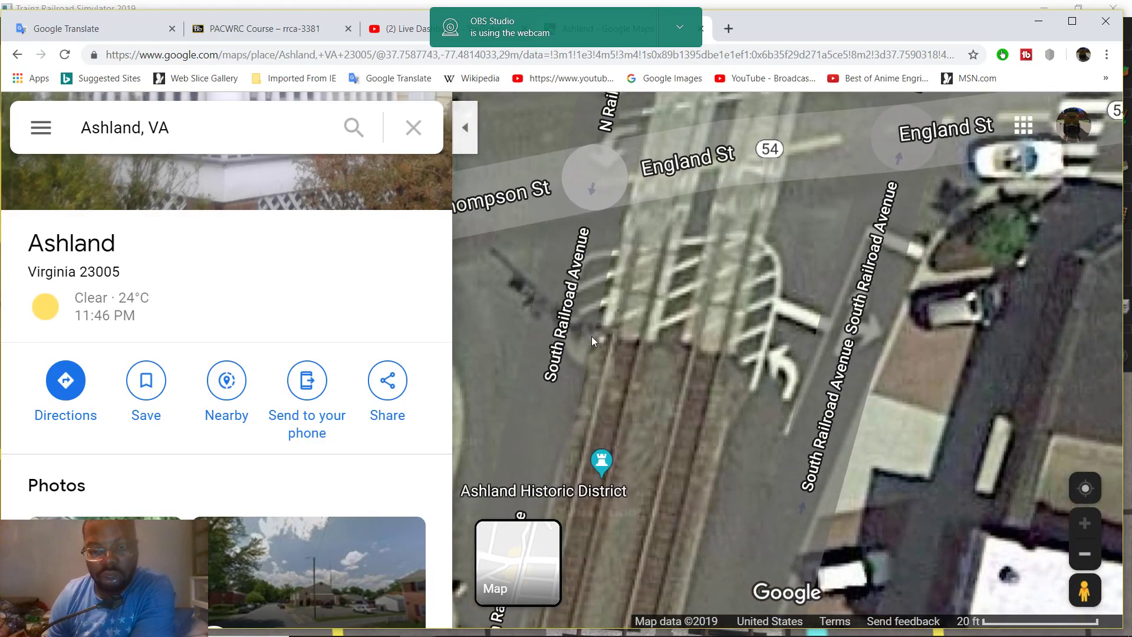
right_click(593, 335)
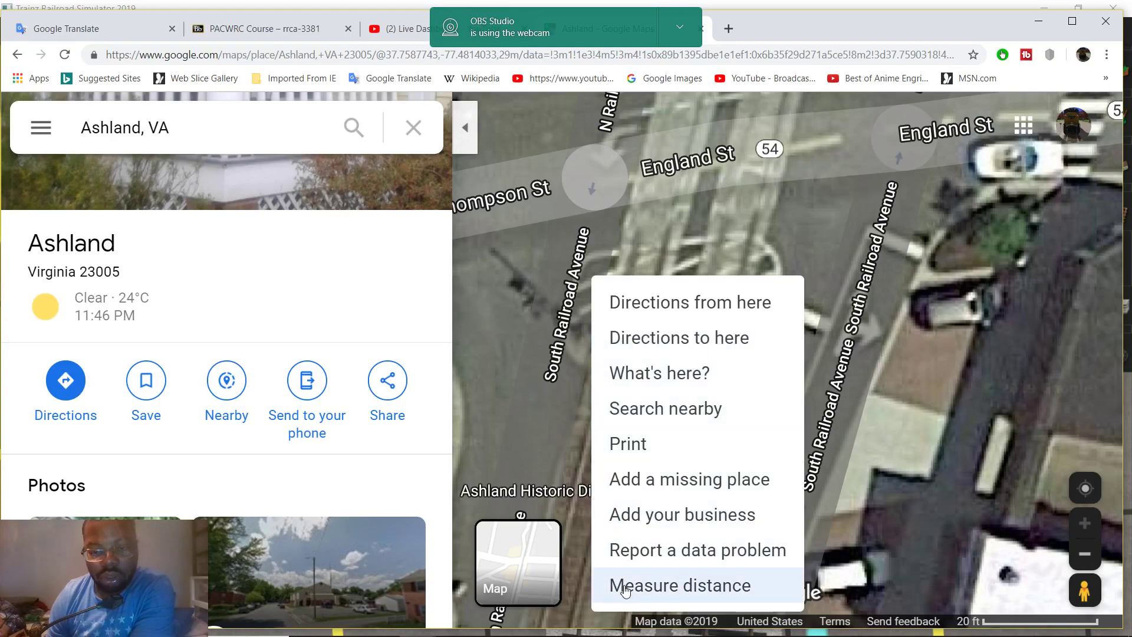
click(615, 584)
click(584, 368)
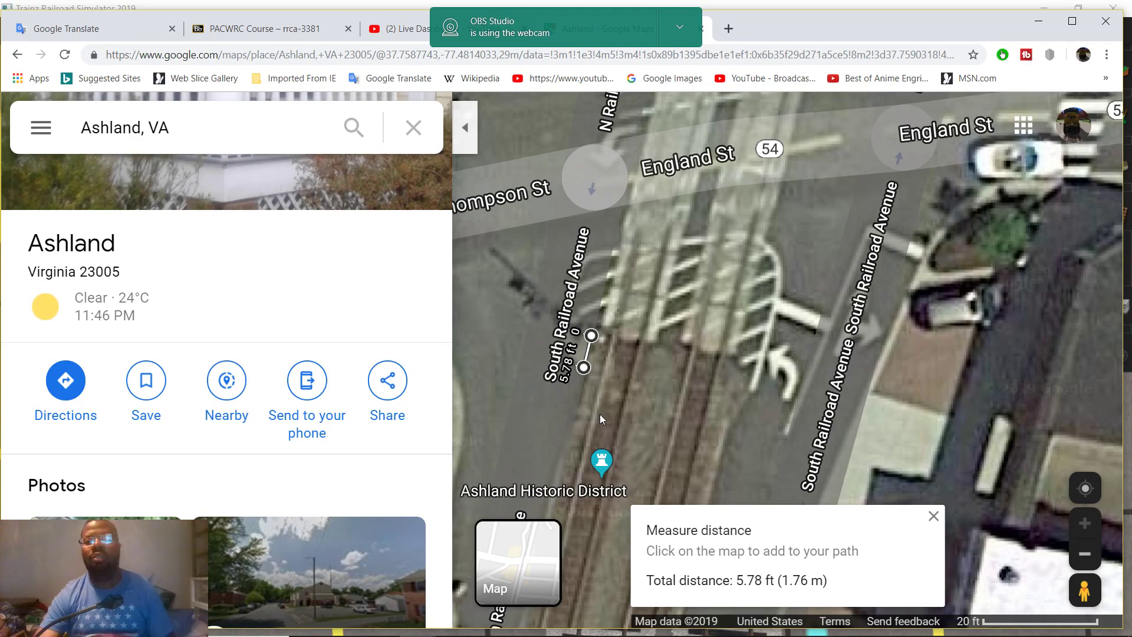
mouse_move(506, 628)
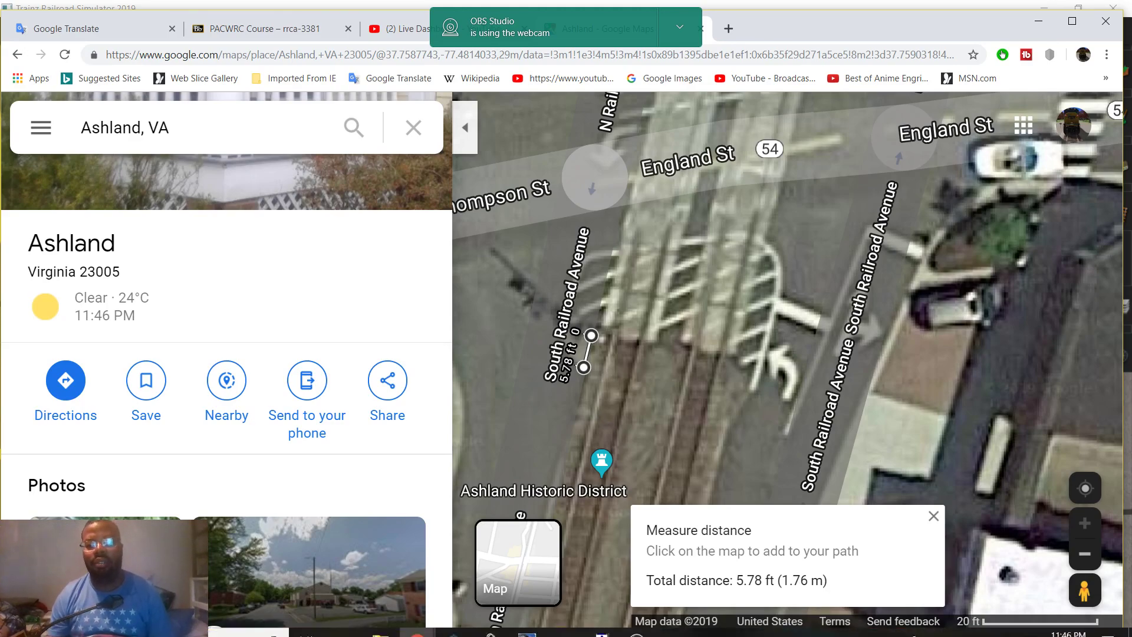
mouse_move(563, 622)
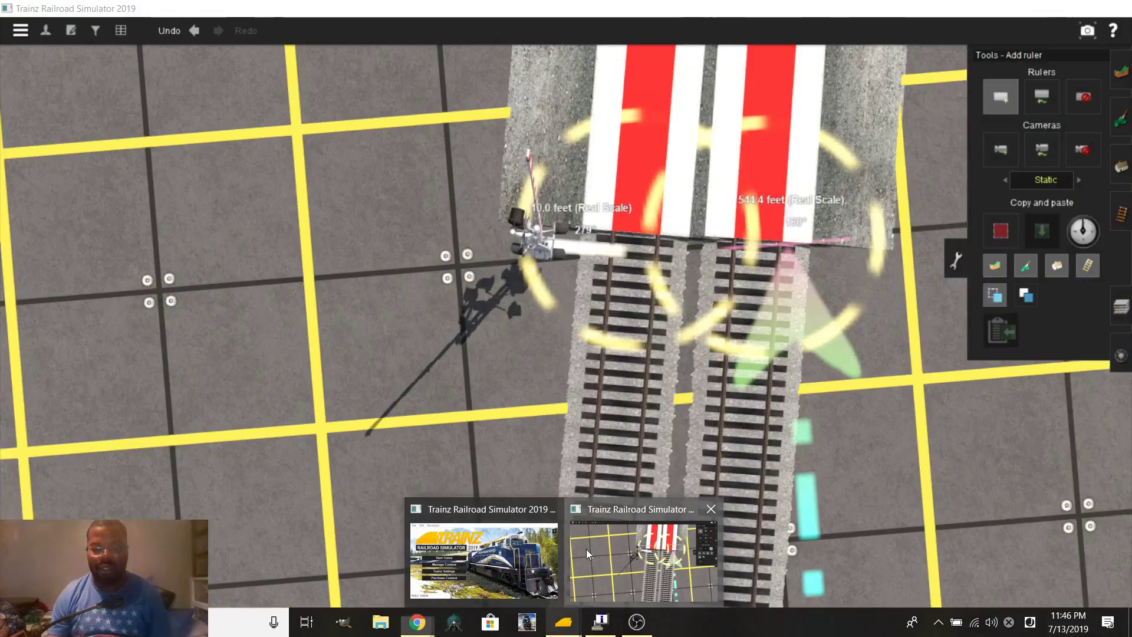
click(585, 549)
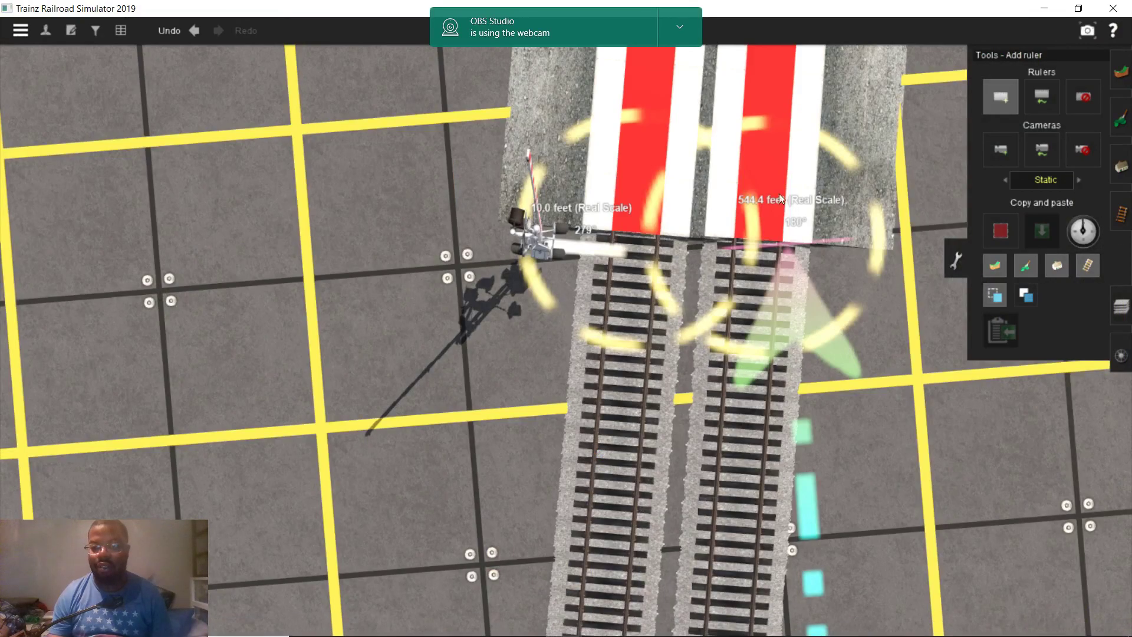
Anchor a ruler at the crossing gate base and stretch it to about 5.9 ft
scroll(532, 262, up, 5)
key(Up)
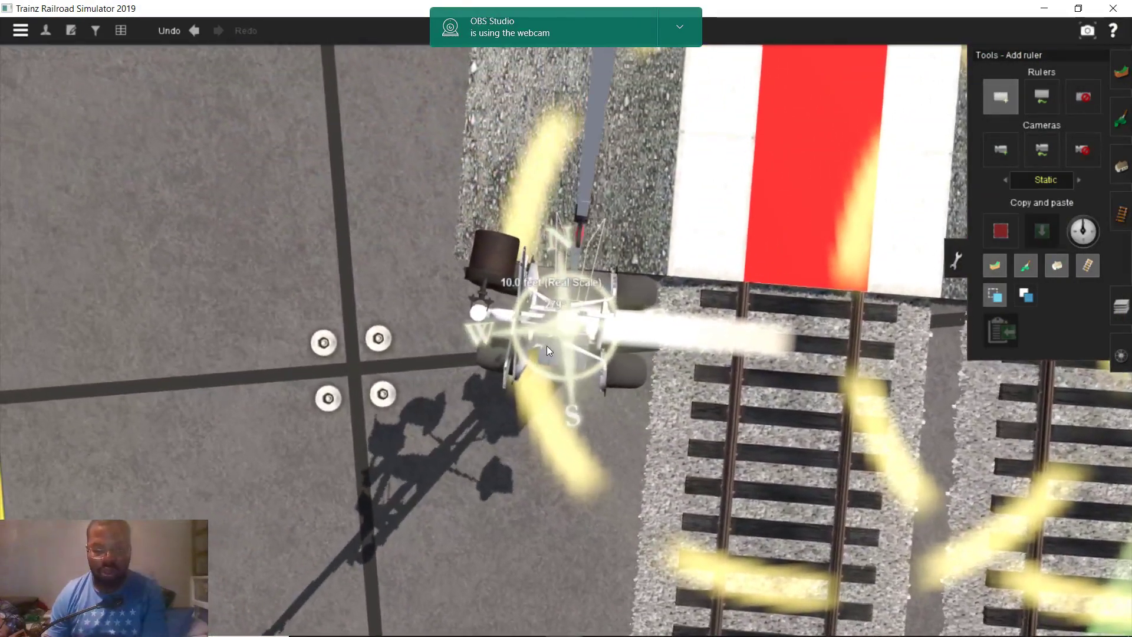
click(542, 330)
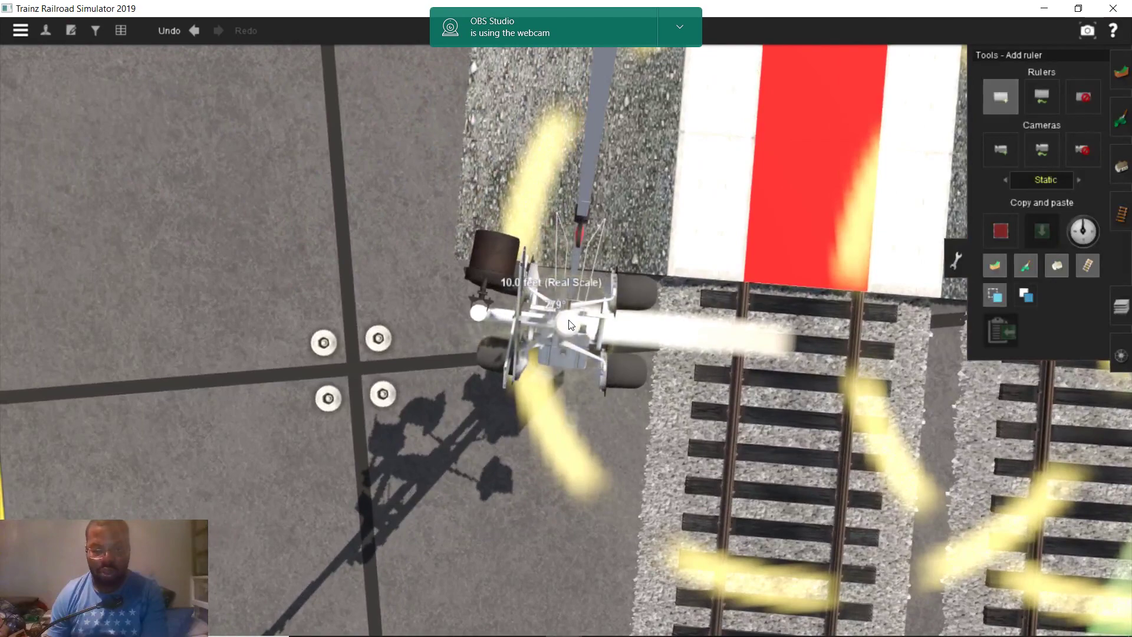
key(Down)
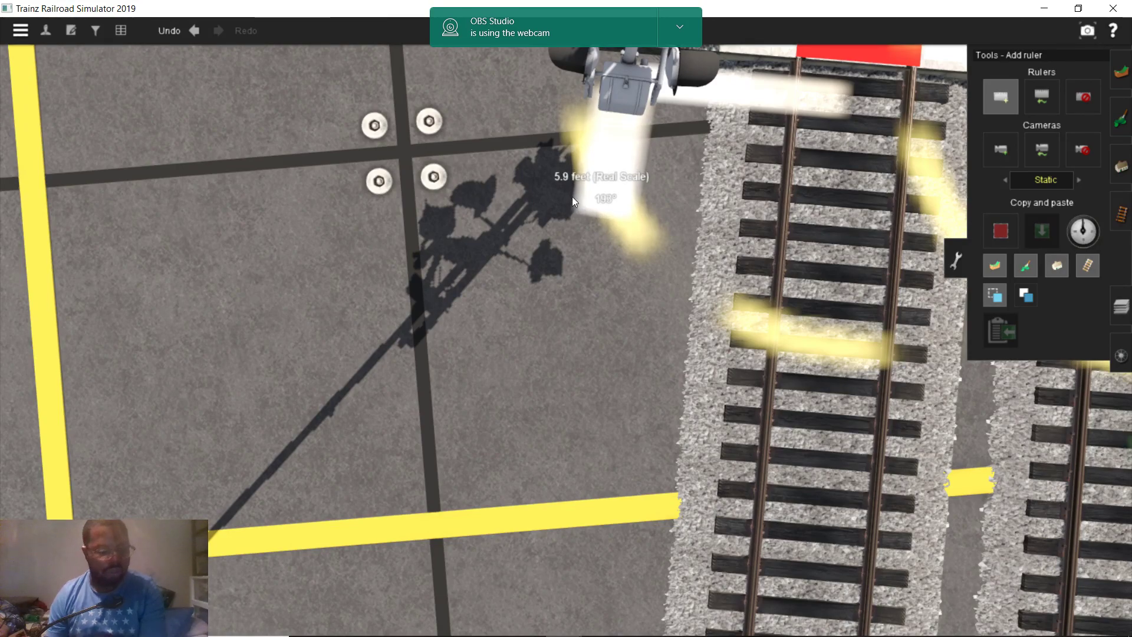
Save the Ashland, VA route and session, keeping the overwrite options
key(ctrl+s)
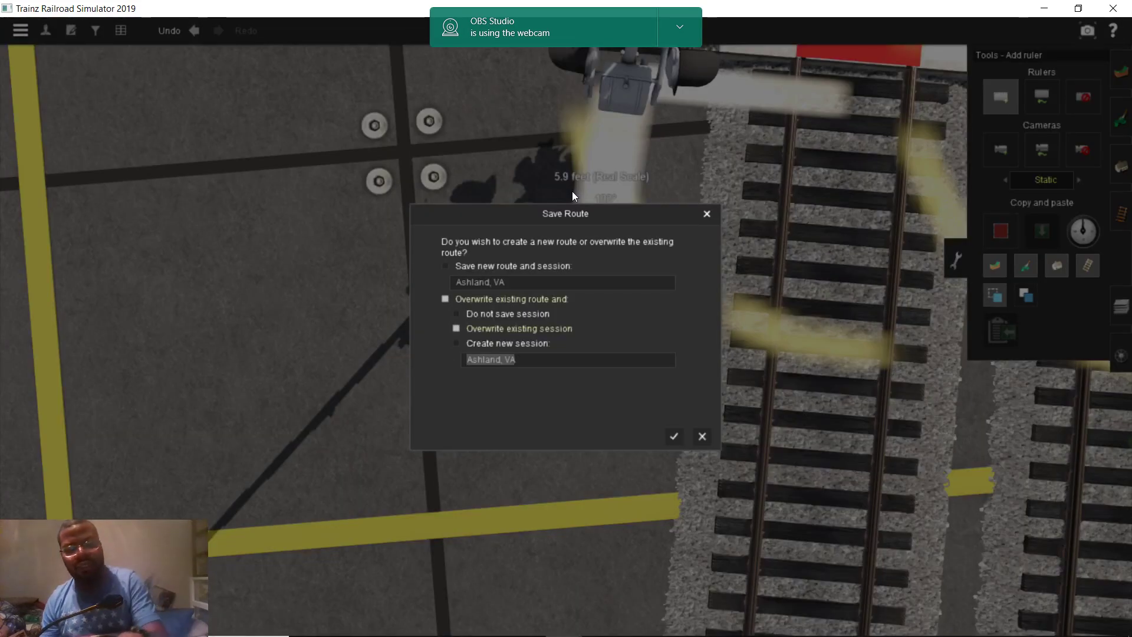
key(Return)
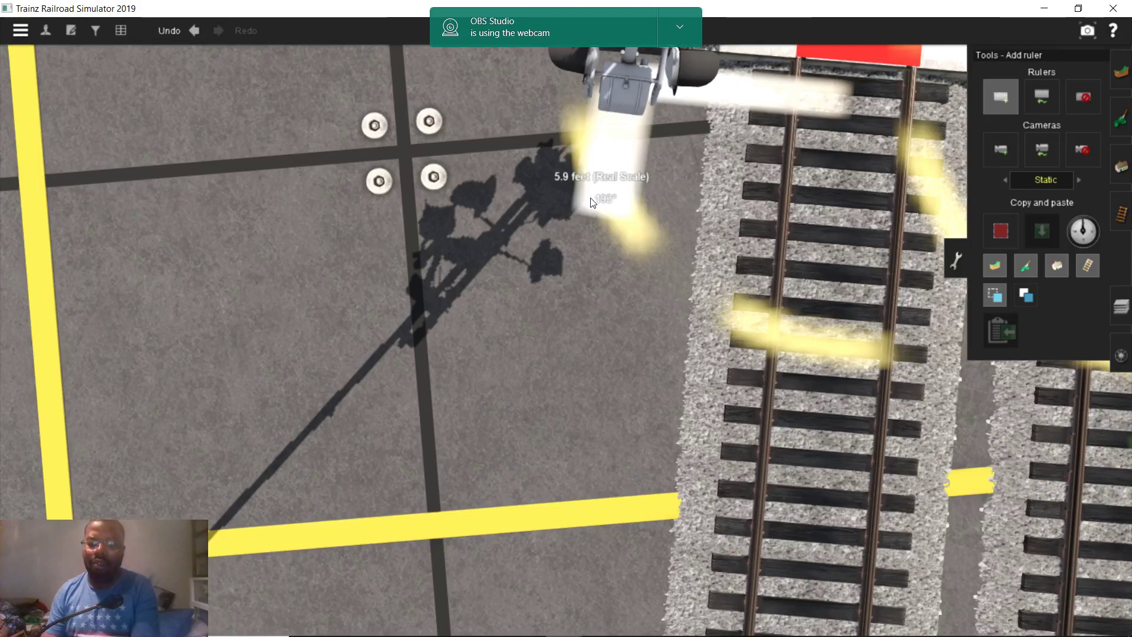
scroll(591, 202, down, 8)
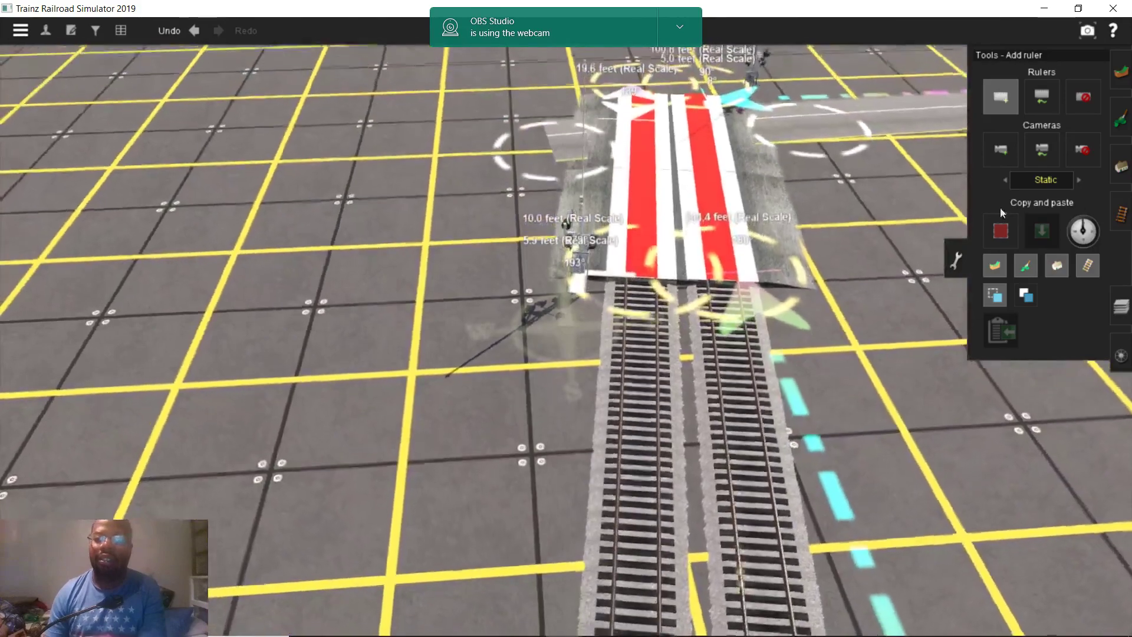
Try laying a road spline across the tracks, then discard the unfinished attempt
click(1120, 166)
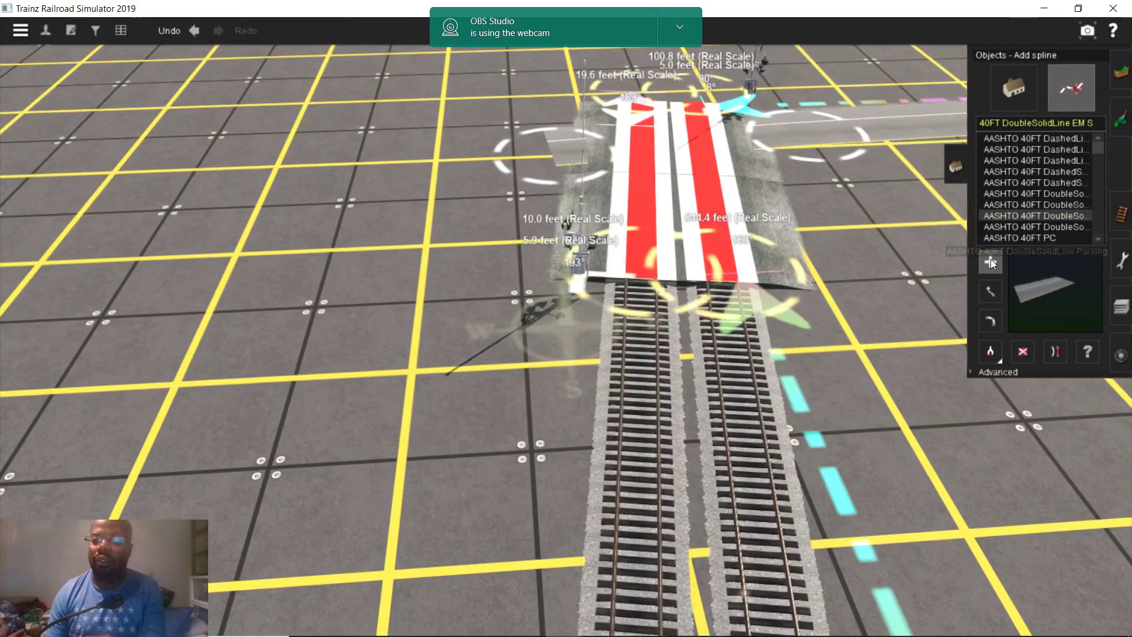
click(439, 465)
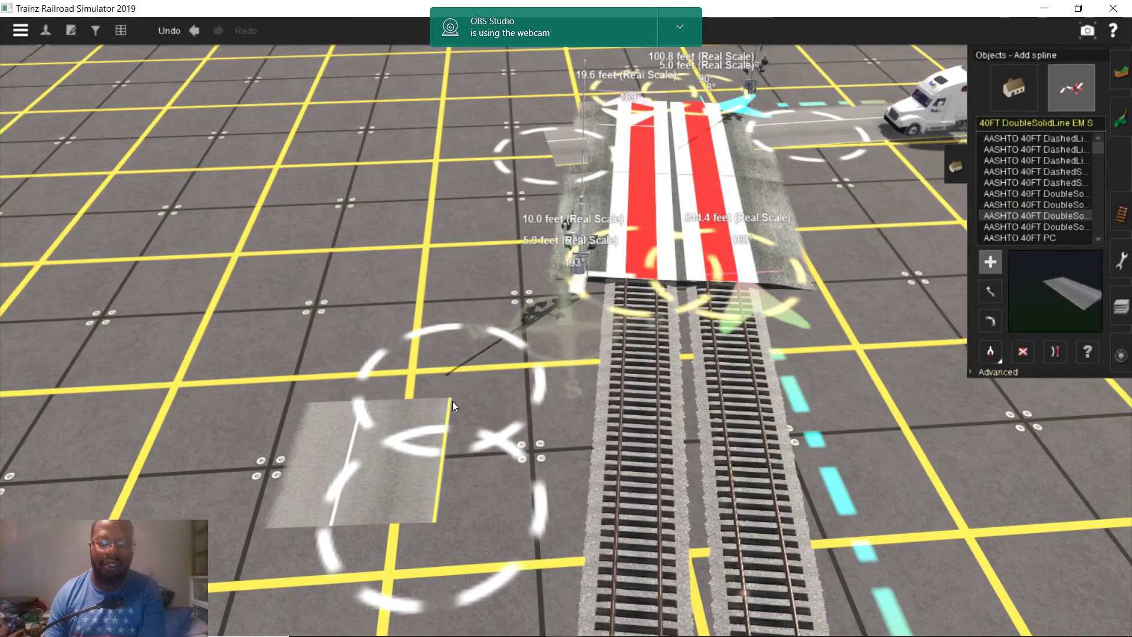
drag(456, 390, 964, 344)
click(993, 263)
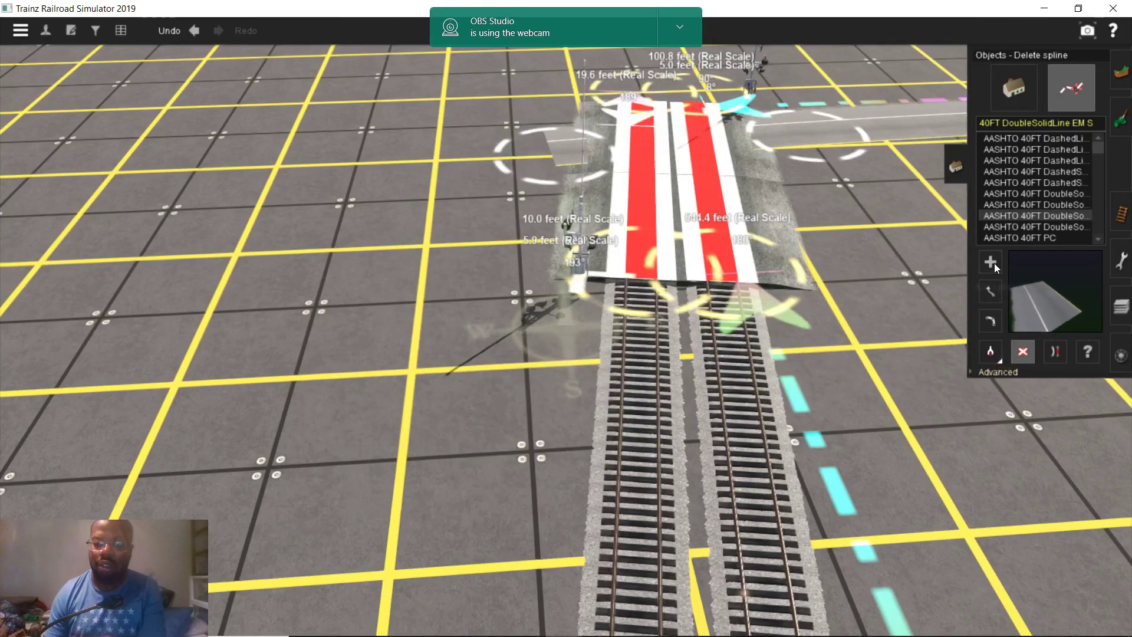
Lay a new 40FT DoubleSolidLine road spline beside the tracks toward the crossing
scroll(533, 526, down, 10)
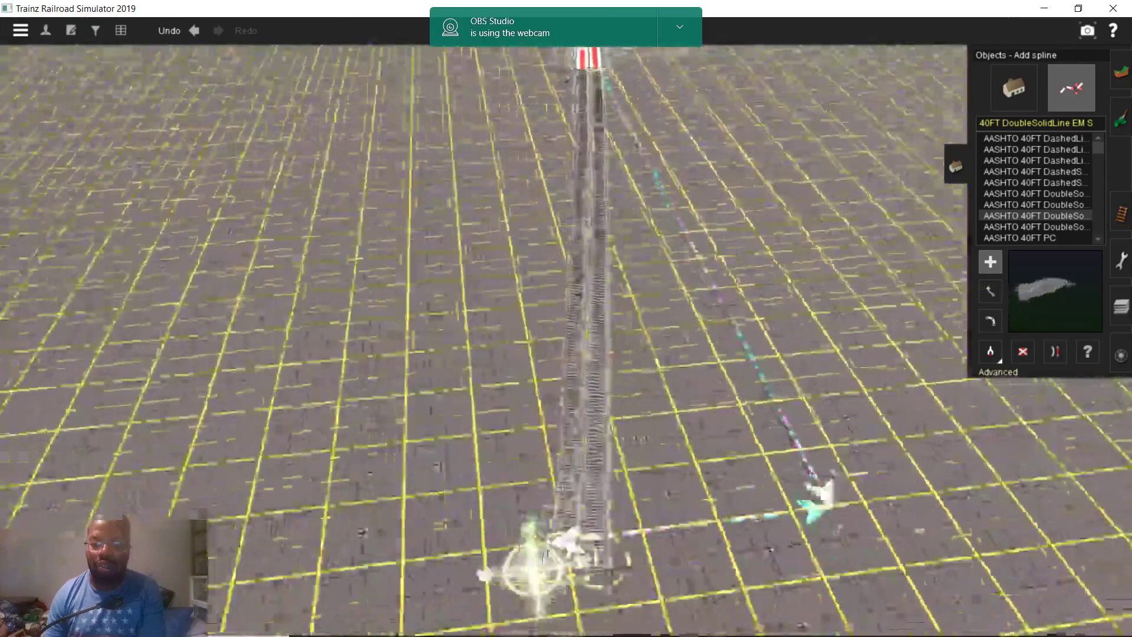
scroll(530, 368, up, 10)
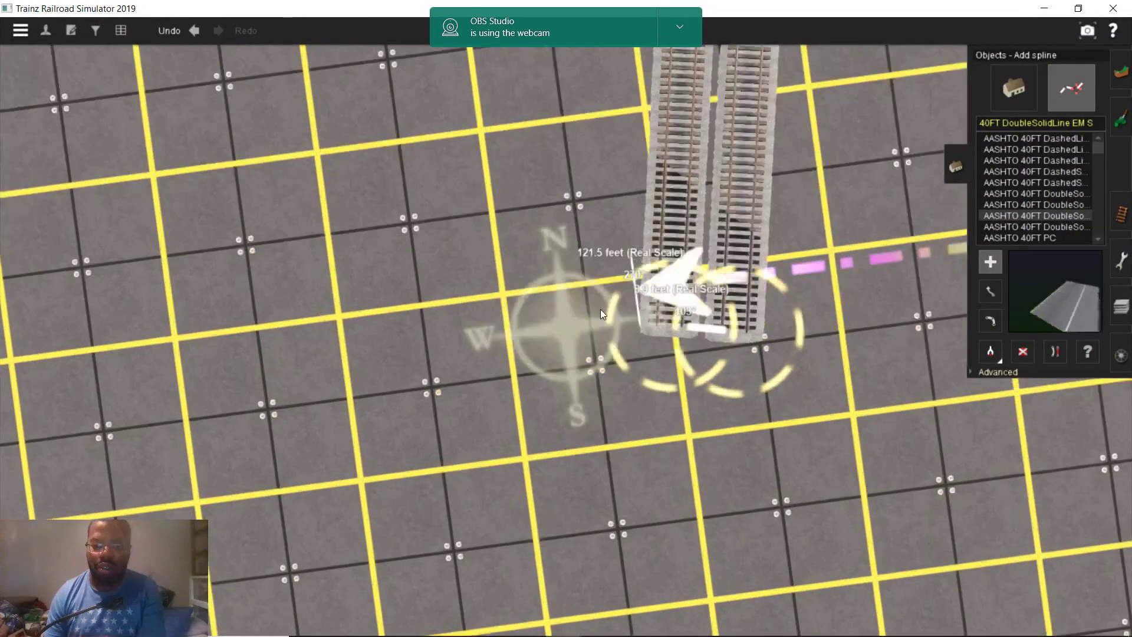
click(600, 309)
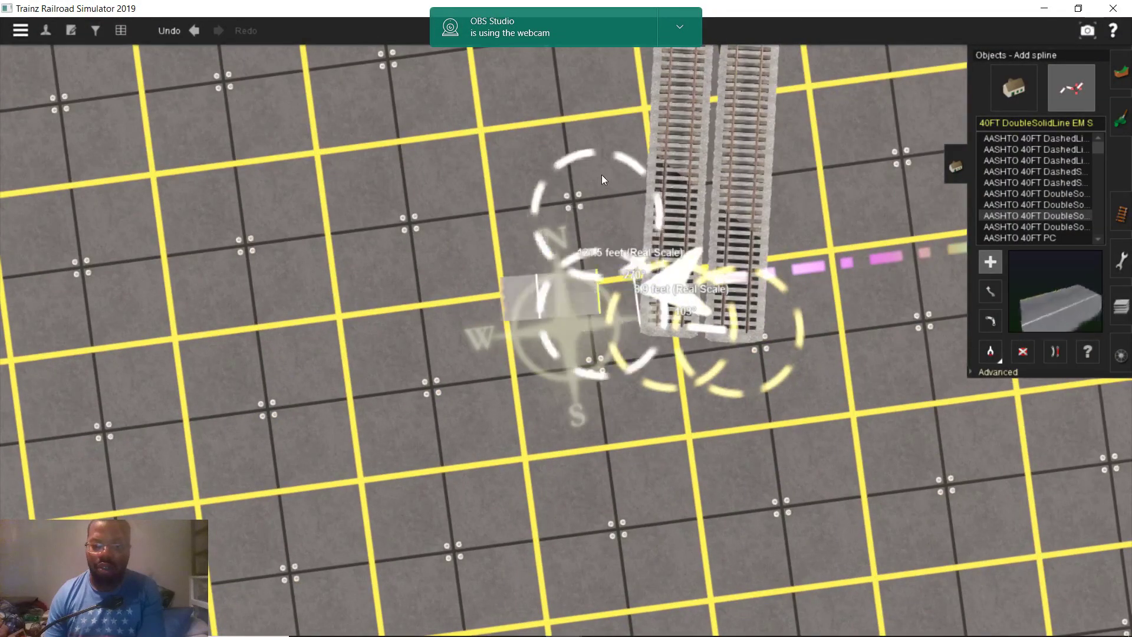
scroll(576, 116, up, 8)
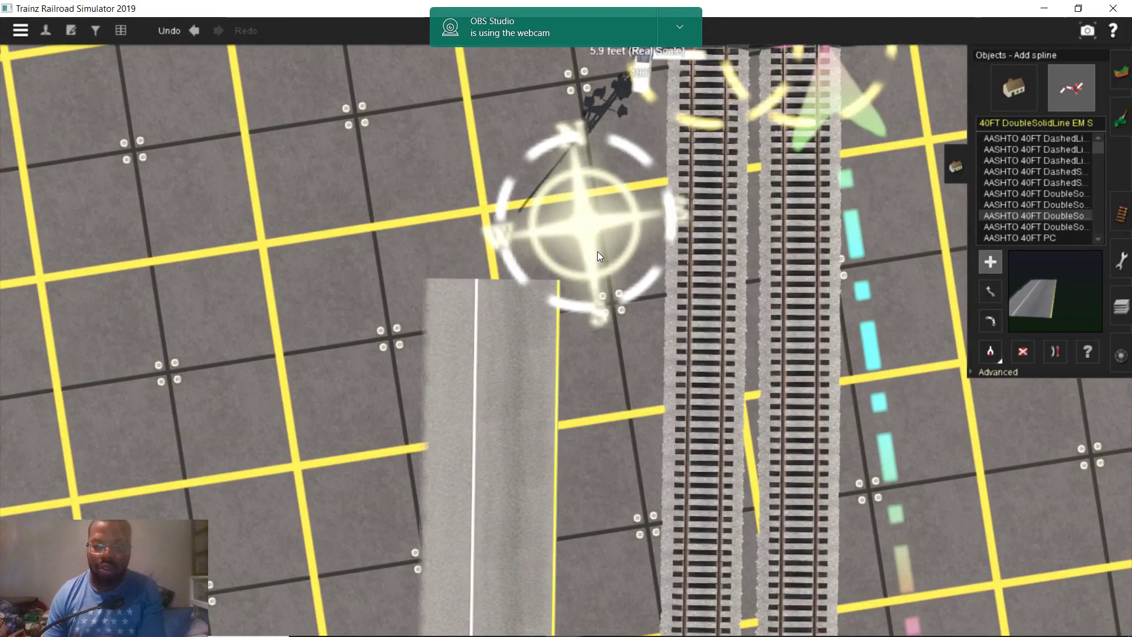
scroll(597, 251, up, 4)
scroll(598, 207, up, 2)
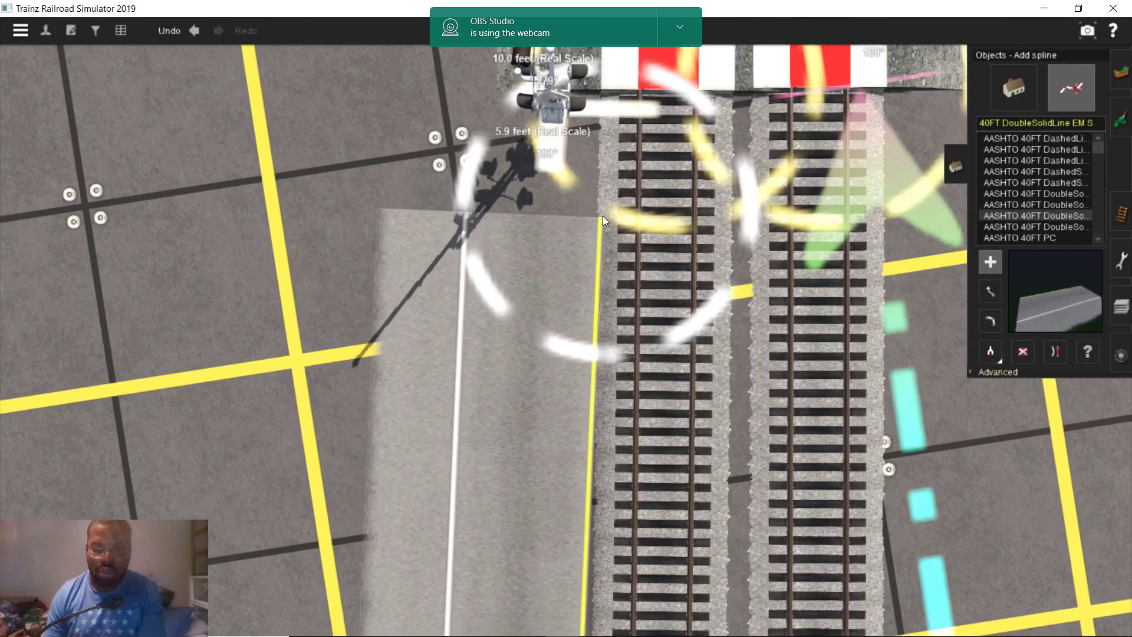
scroll(598, 224, down, 3)
right_drag(581, 389, 569, 374)
scroll(559, 404, up, 2)
scroll(530, 497, down, 5)
right_drag(530, 496, 552, 266)
scroll(525, 594, down, 3)
scroll(553, 266, up, 4)
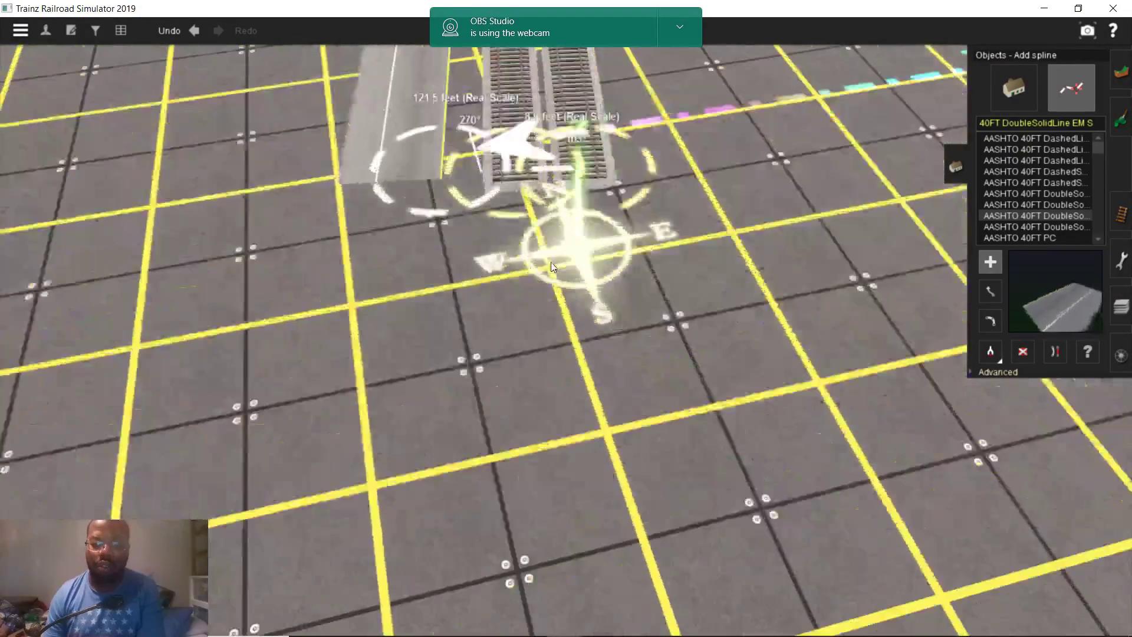
scroll(553, 266, up, 5)
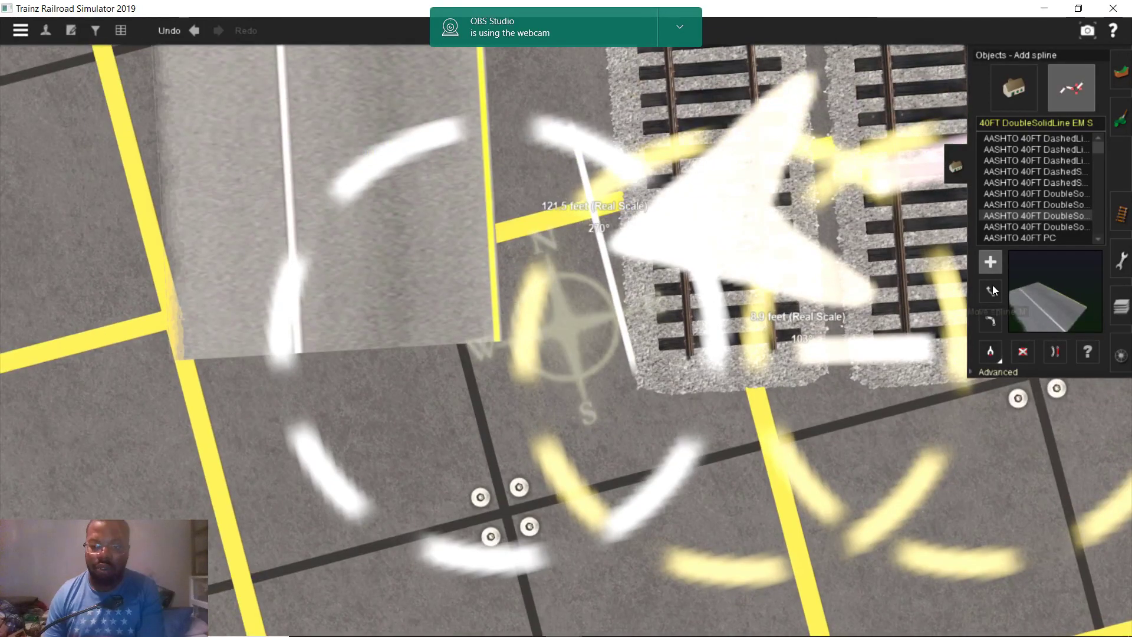
Move the road spline's end point over to meet the track
click(990, 290)
drag(494, 348, 634, 388)
scroll(579, 253, down, 3)
right_drag(579, 253, 537, 324)
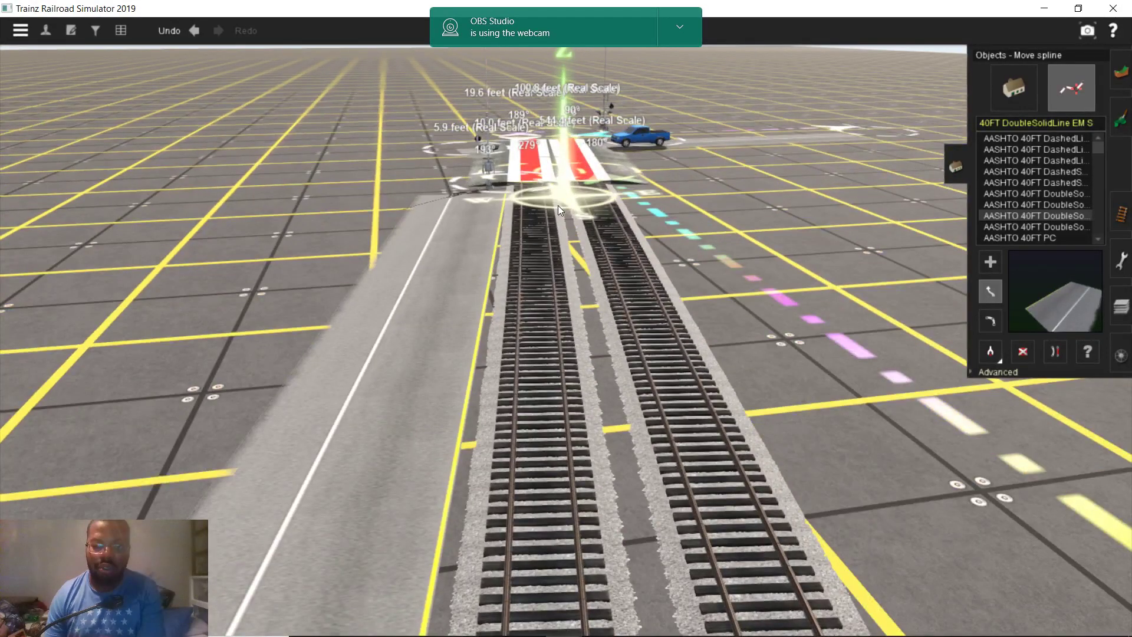
Bring the Ashland map forward and pan north along N Railroad Ave
mouse_move(417, 622)
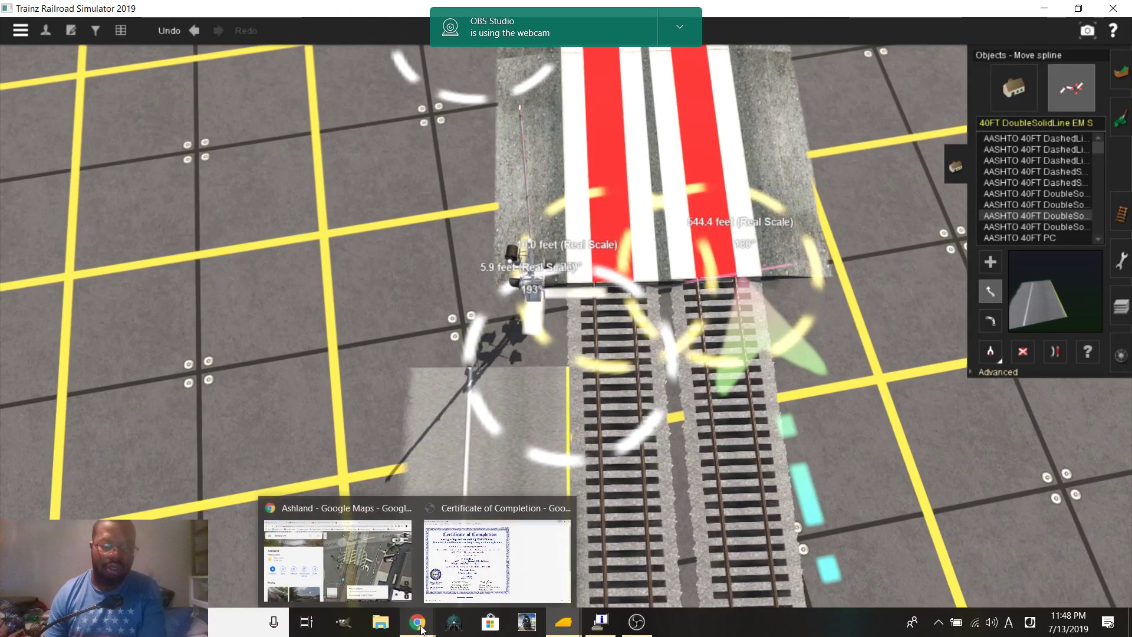
click(391, 564)
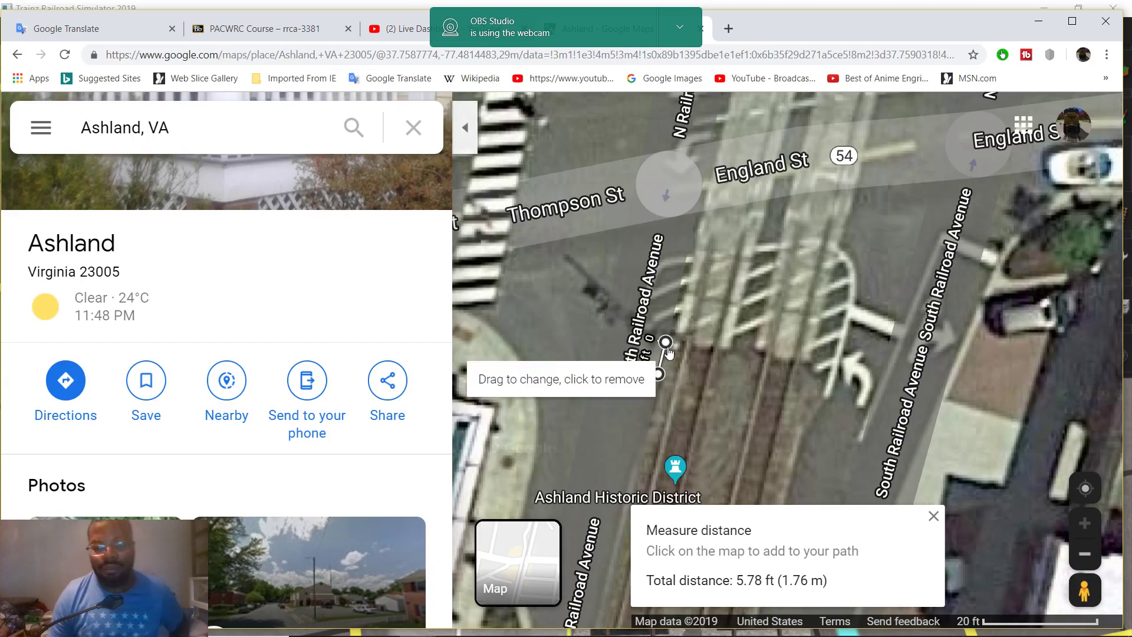
drag(719, 276, 786, 524)
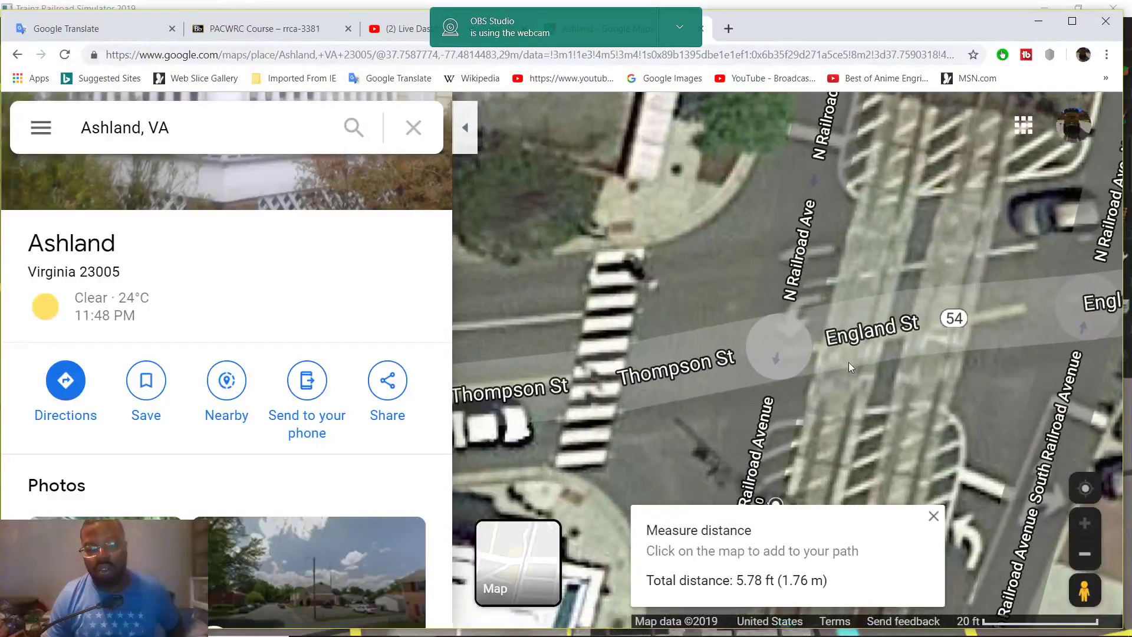
drag(848, 362, 872, 215)
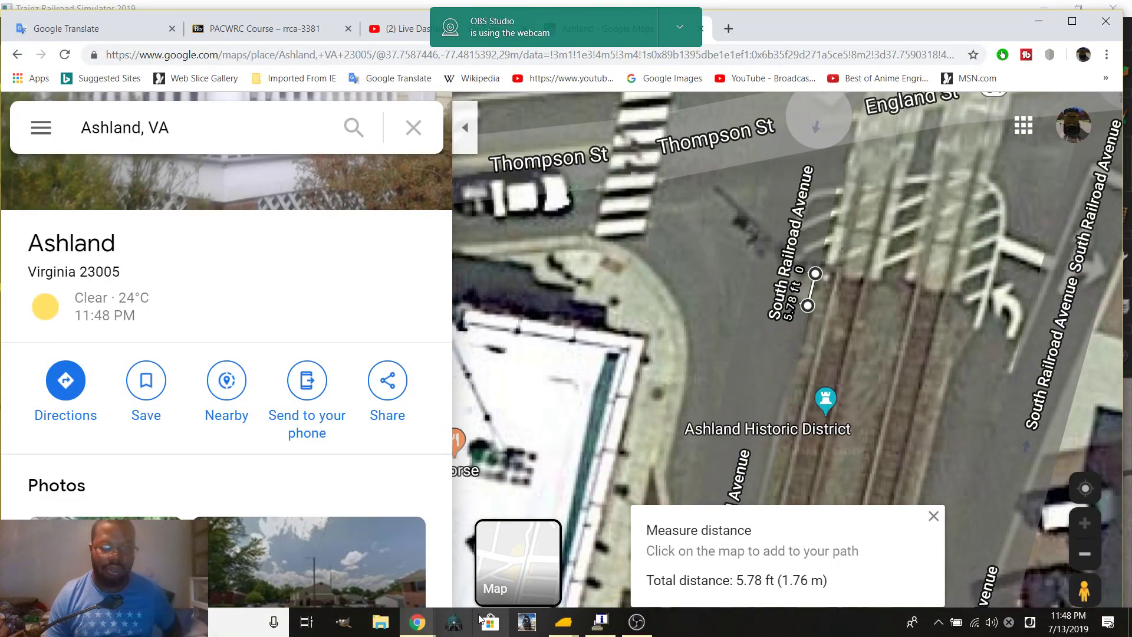
scroll(729, 428, down, 3)
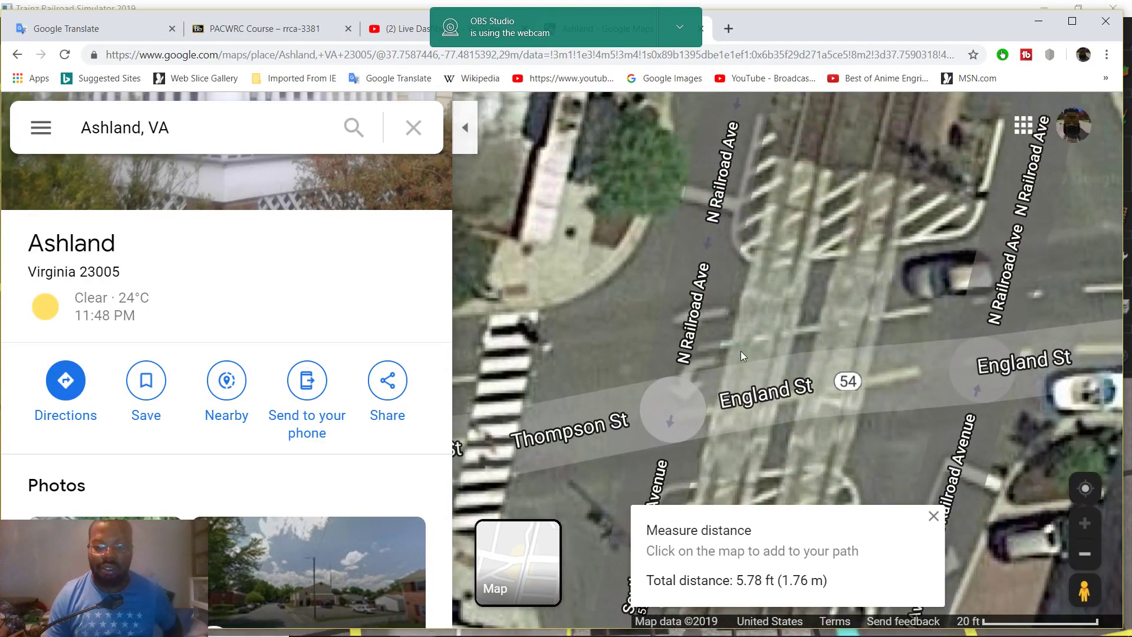
scroll(749, 265, up, 3)
drag(754, 234, 745, 379)
drag(758, 335, 717, 285)
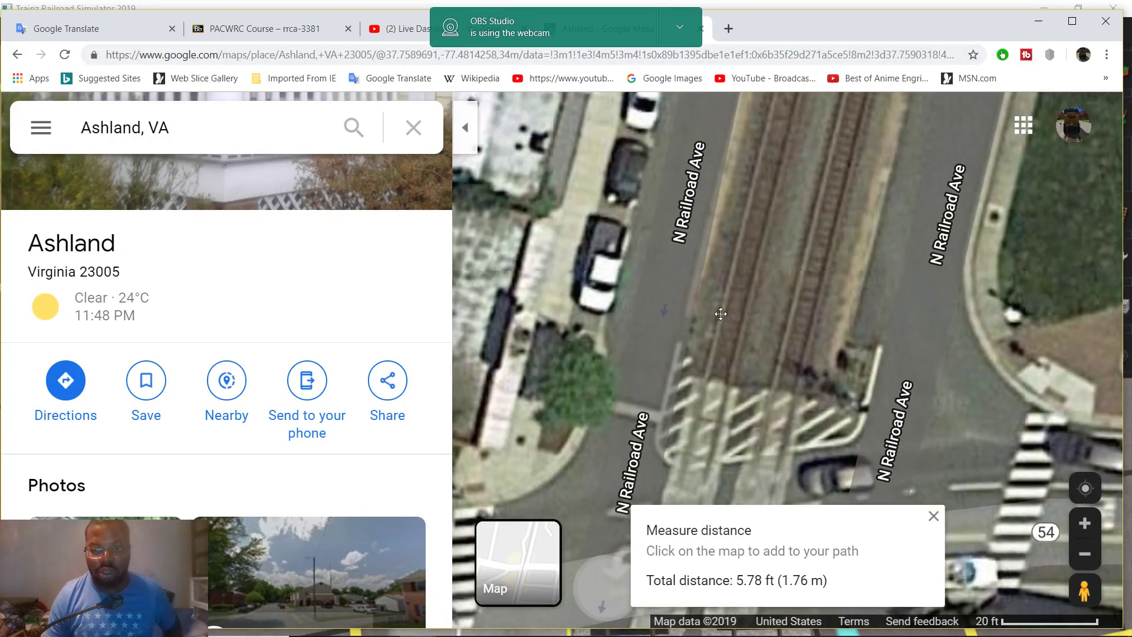
Clear the 5.78 ft measurement and start a new distance measurement at the crossing
right_click(694, 370)
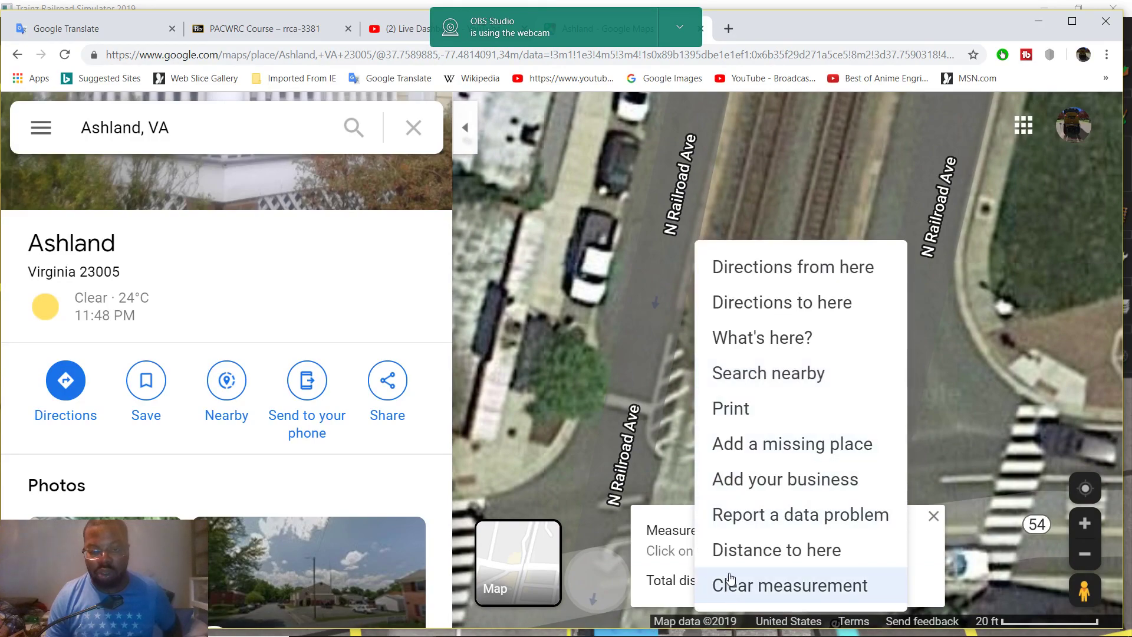
click(731, 581)
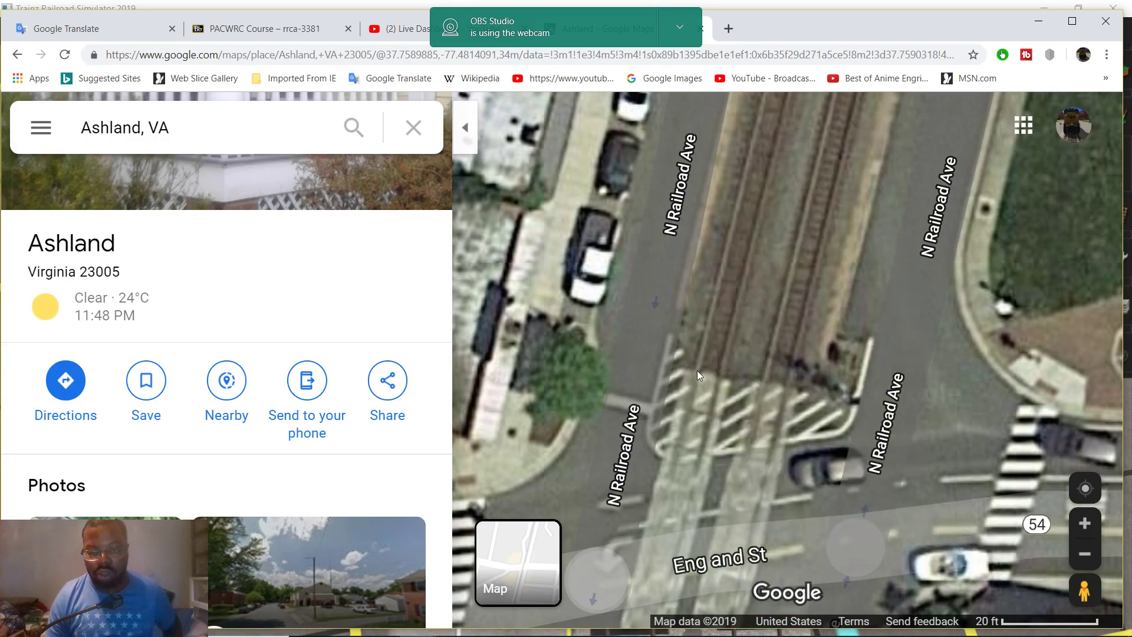
right_click(697, 370)
click(733, 583)
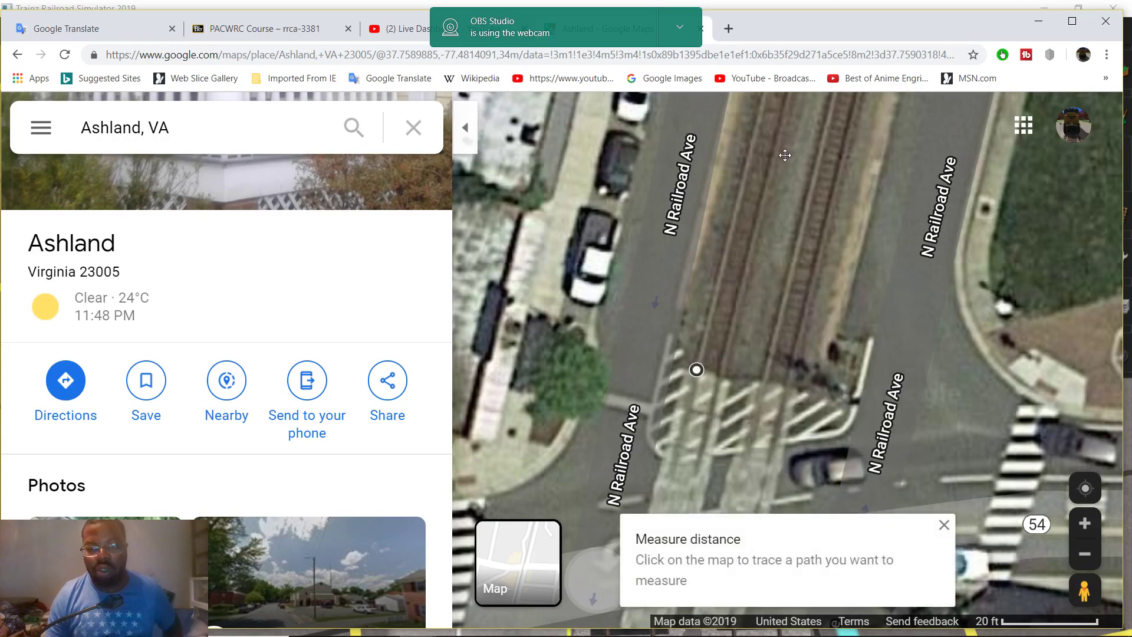
drag(784, 139, 755, 400)
drag(760, 148, 752, 315)
scroll(776, 221, down, 3)
scroll(737, 378, up, 3)
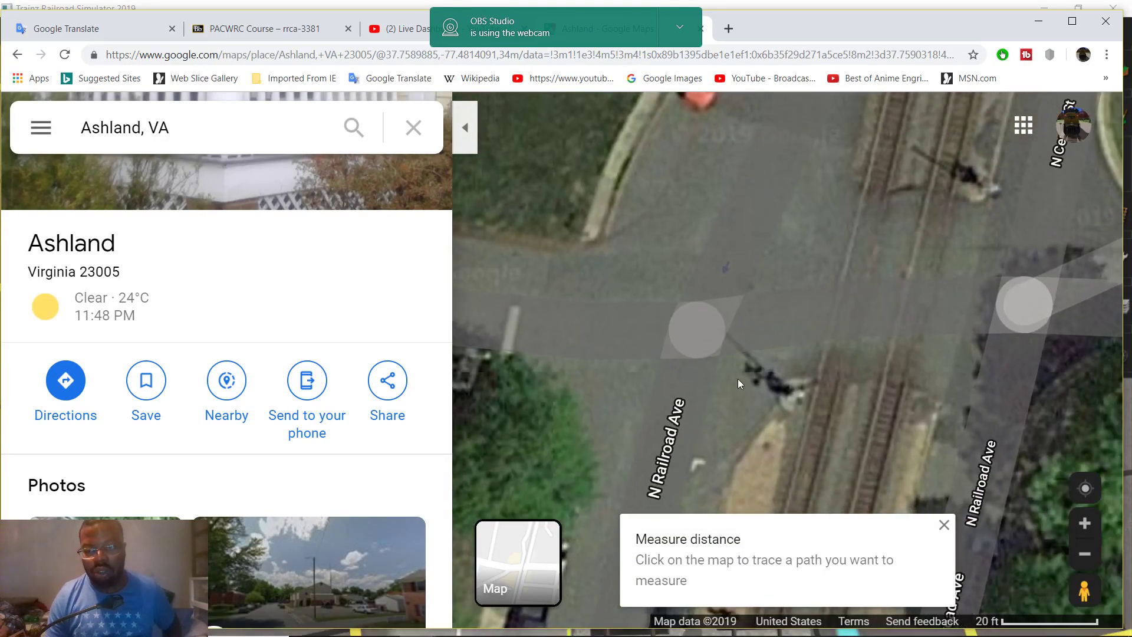
scroll(738, 378, down, 1)
Place and adjust path points toward Henry Clay Rd, totalling 515.37 ft
click(716, 376)
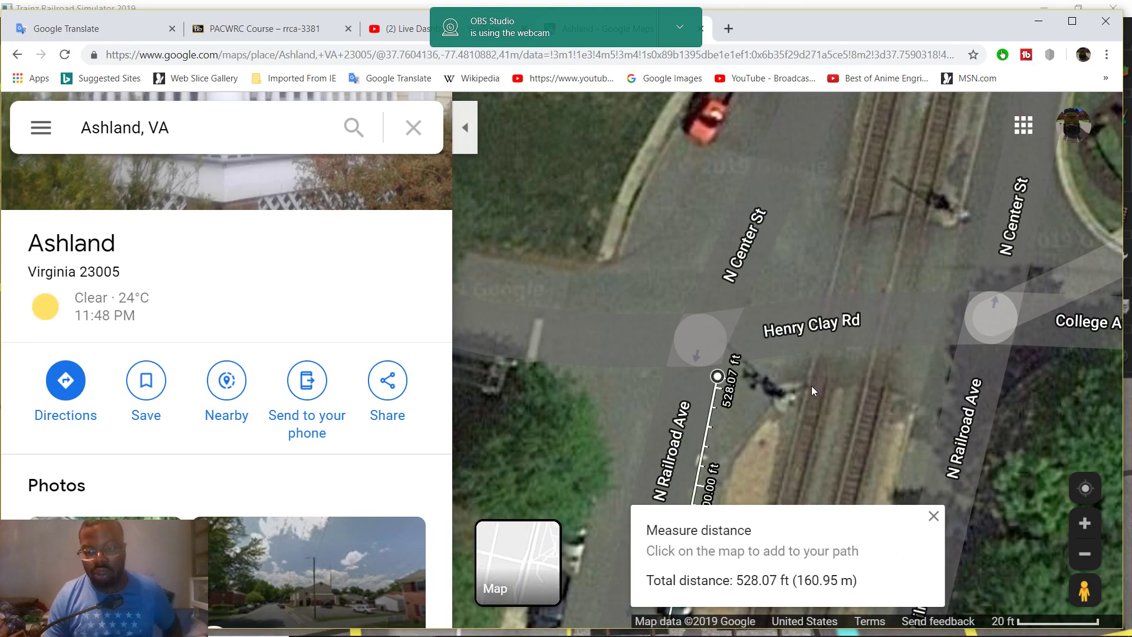
click(808, 387)
drag(717, 376, 457, 373)
drag(538, 442, 746, 346)
drag(664, 273, 540, 309)
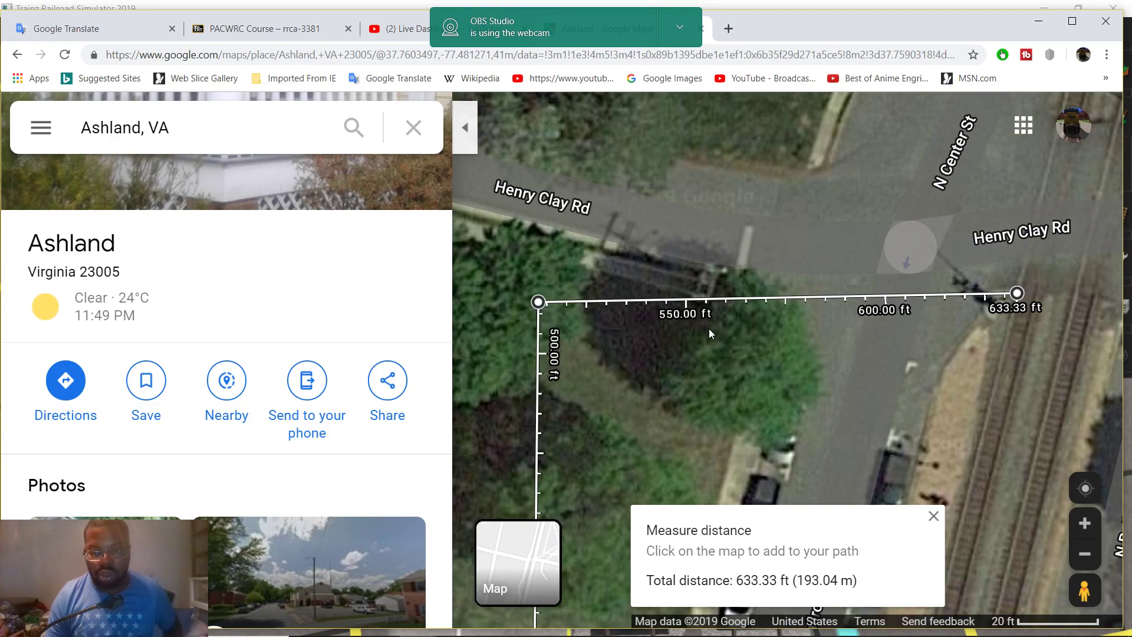
drag(538, 303, 536, 298)
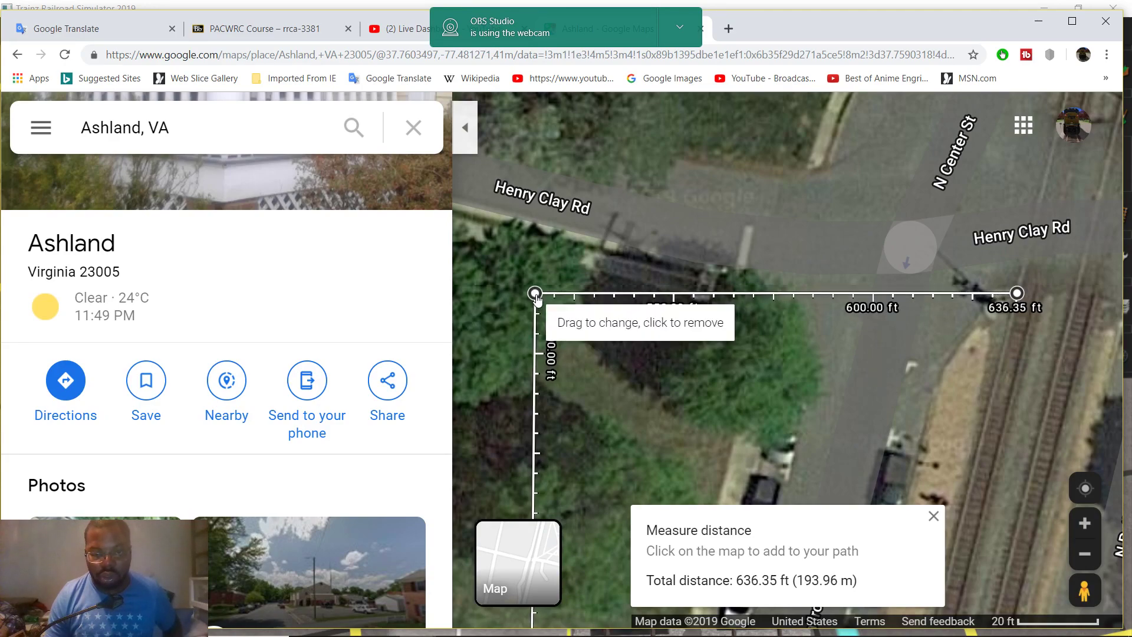
click(1016, 293)
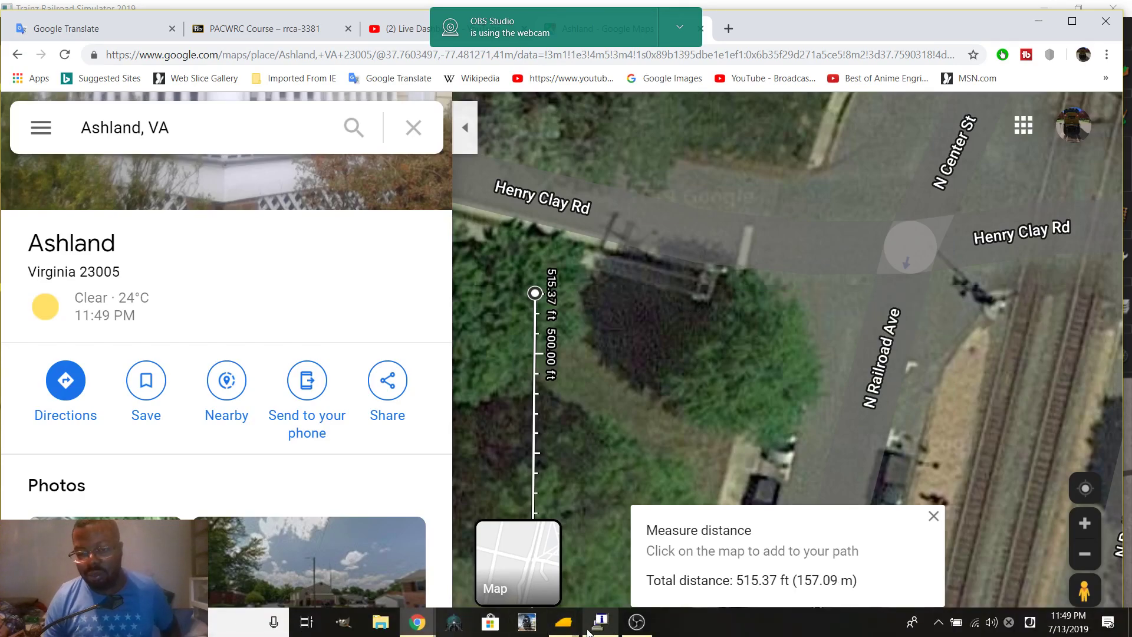
Return to Trainz, open the ruler tools and turn the view over the crosswalk
mouse_move(580, 617)
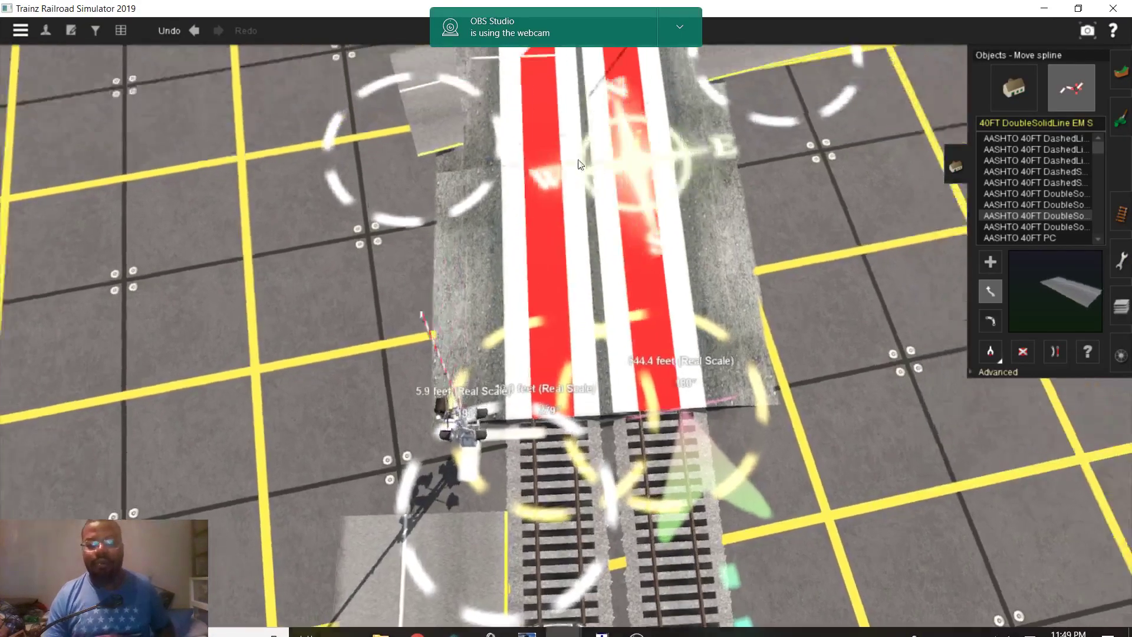
click(643, 560)
key(F6)
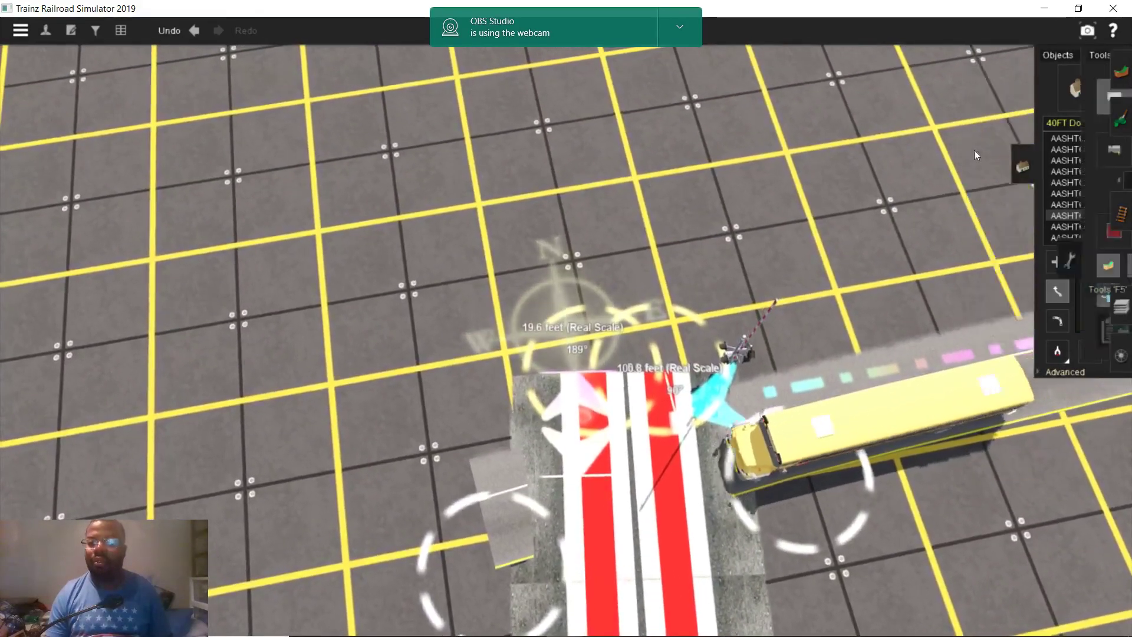
scroll(369, 407, up, 5)
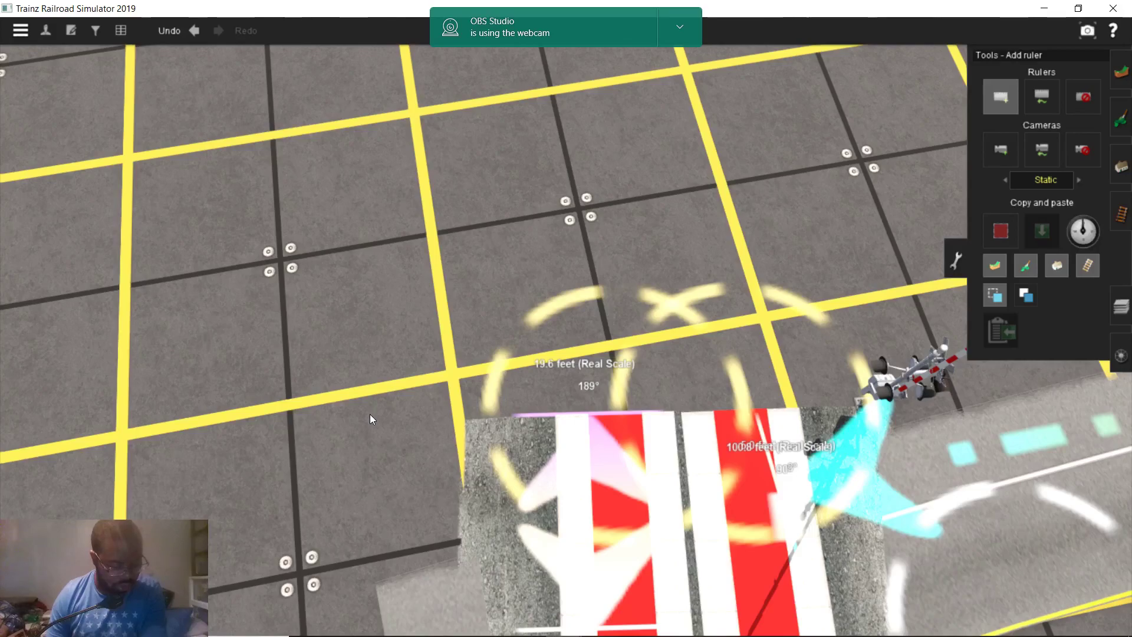
right_drag(388, 457, 424, 454)
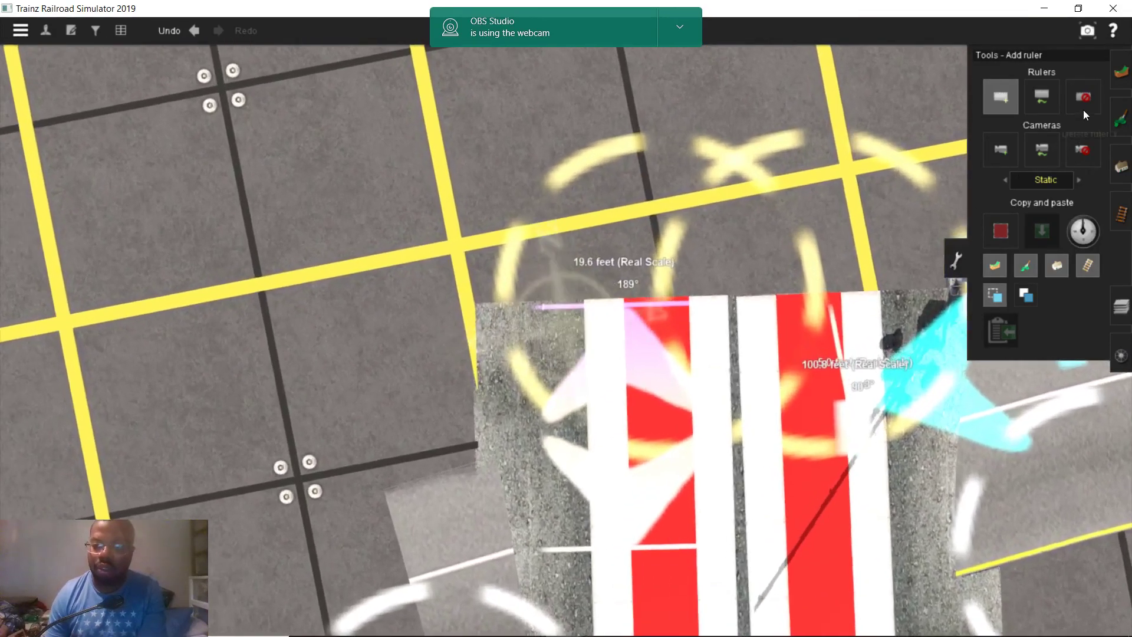
Start a ruler on the crosswalk and stretch it north to 317.6 feet
click(1083, 97)
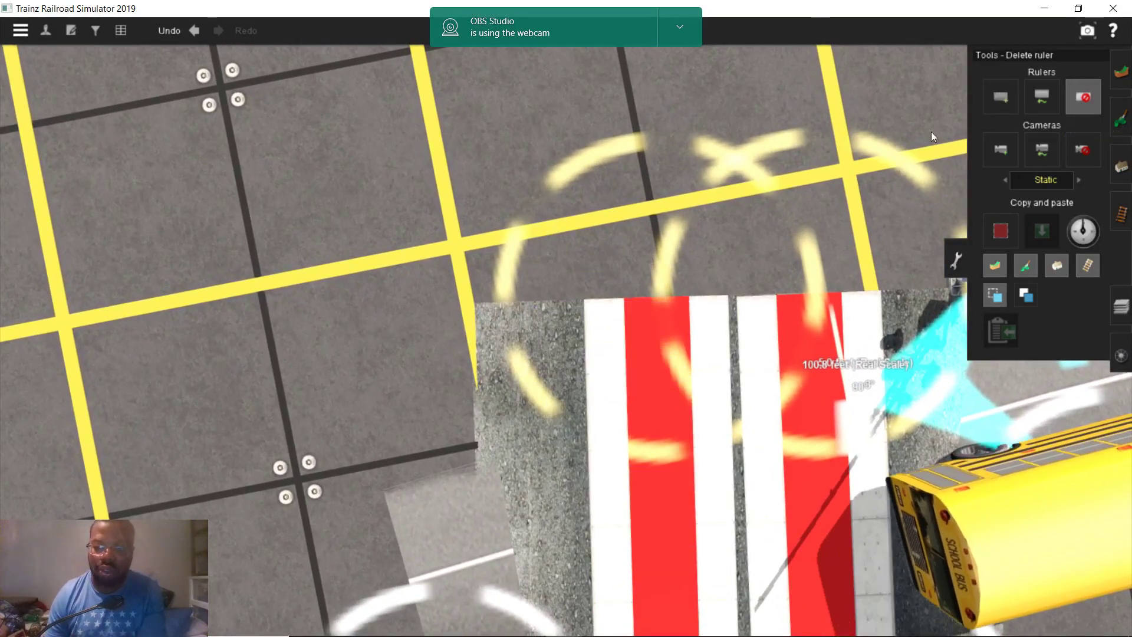
click(1000, 94)
scroll(536, 333, up, 5)
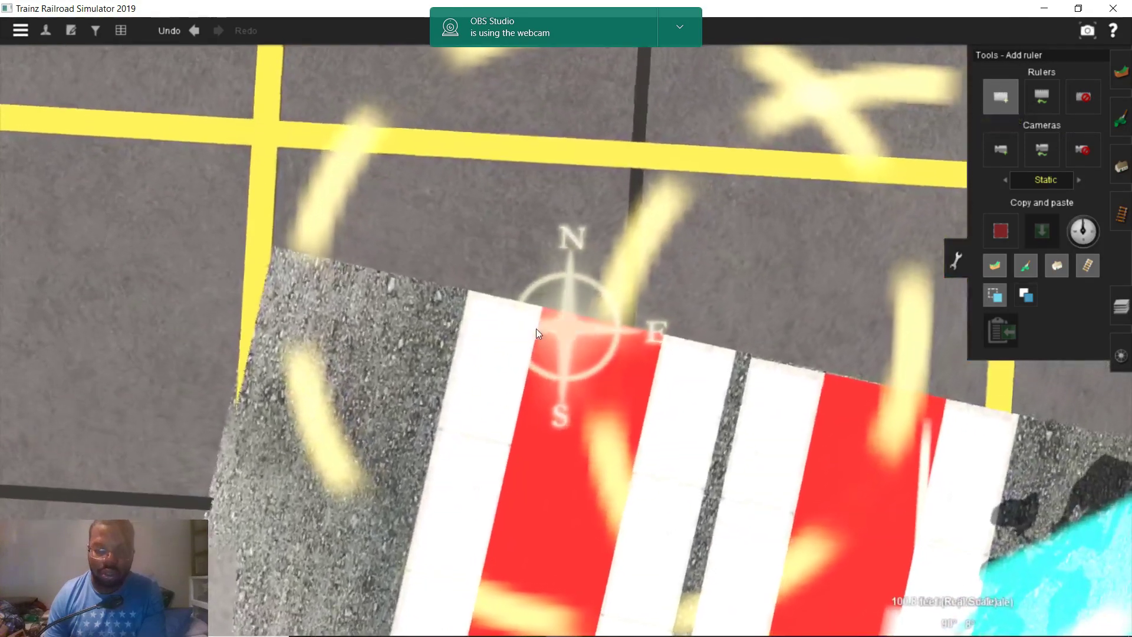
right_drag(536, 328, 560, 321)
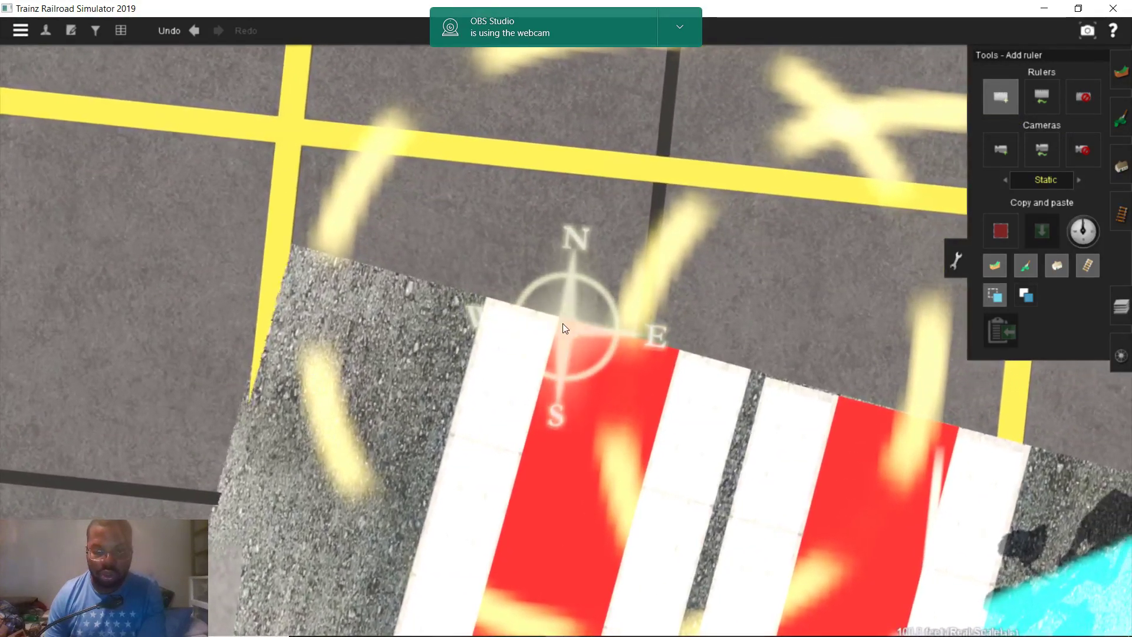
click(560, 321)
scroll(567, 237, down, 5)
right_drag(567, 237, 575, 202)
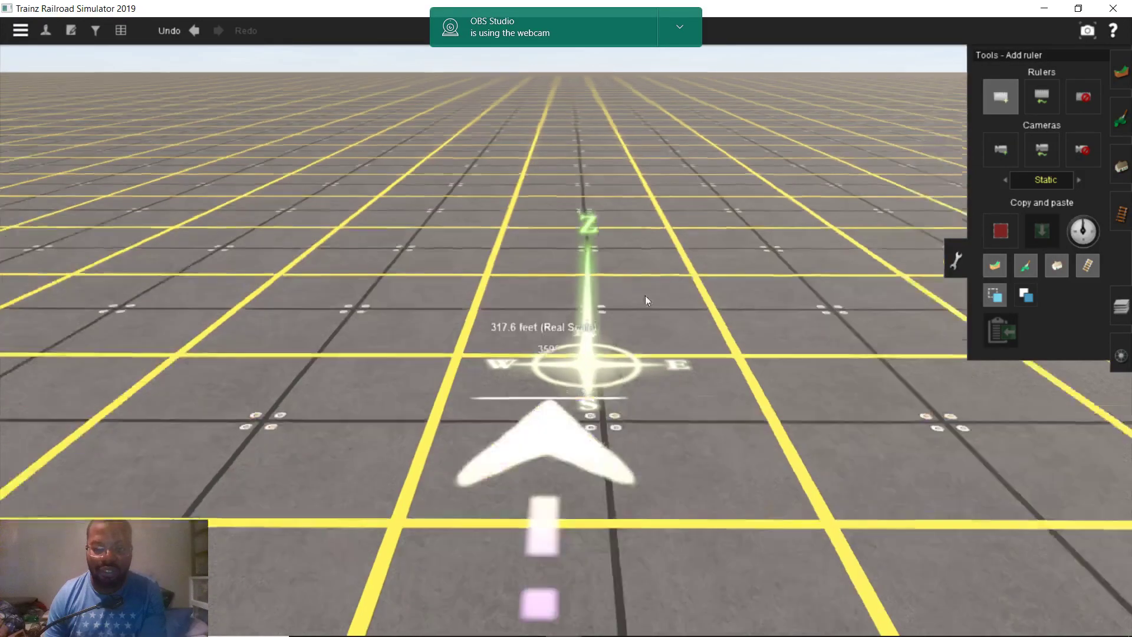
Drag the ruler's end due north until it reads 515.4 feet at 0°
click(1033, 97)
scroll(549, 370, up, 2)
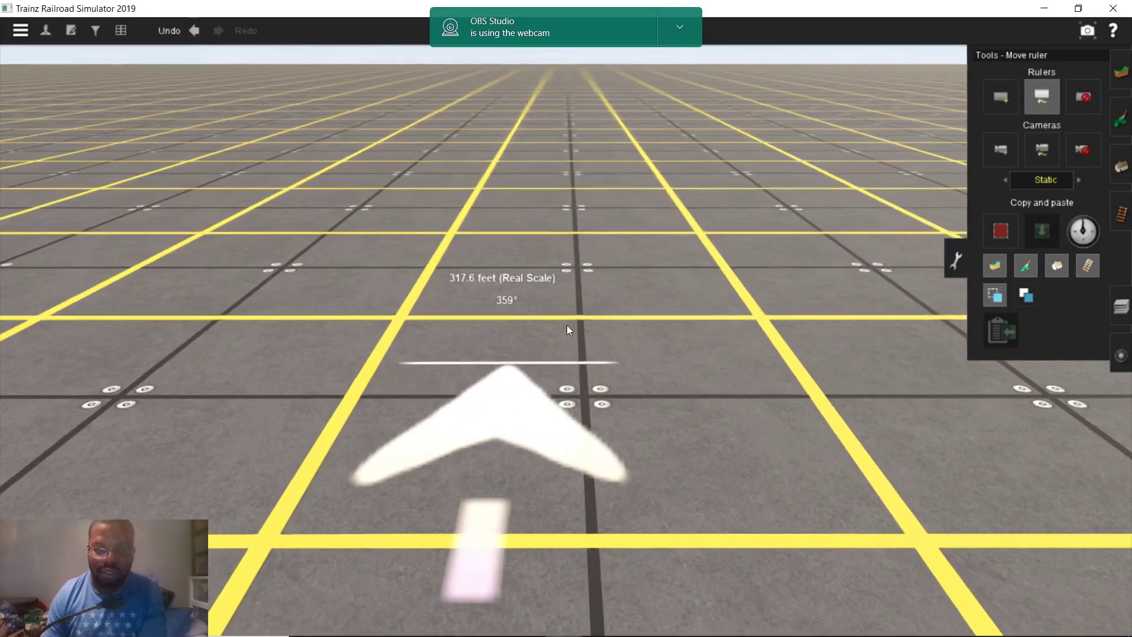
drag(544, 345, 571, 412)
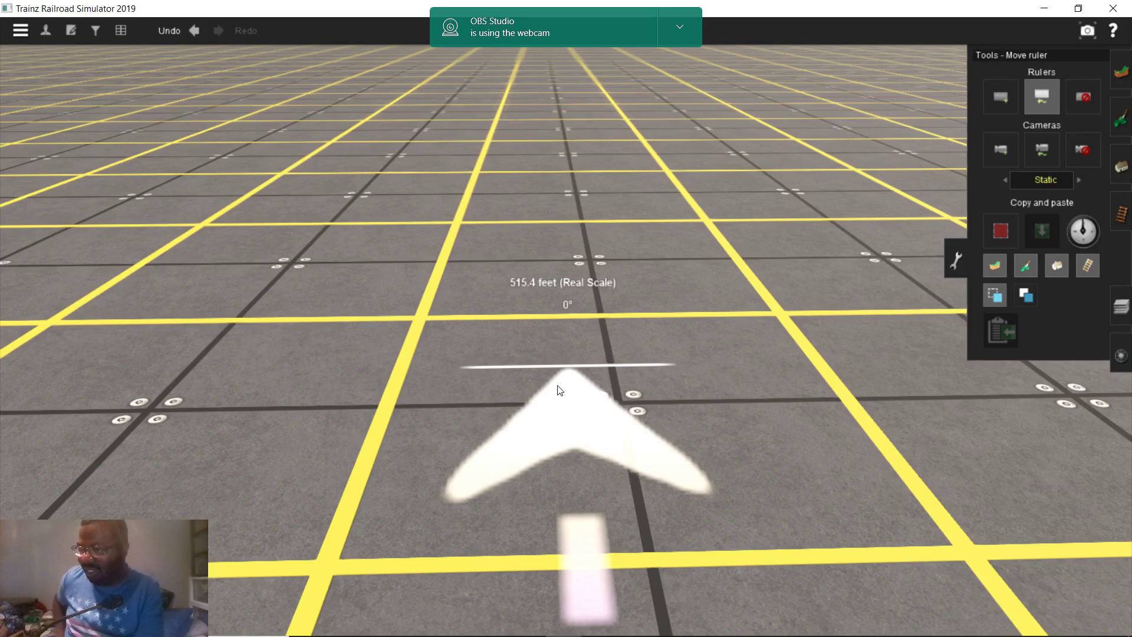
scroll(551, 467, up, 5)
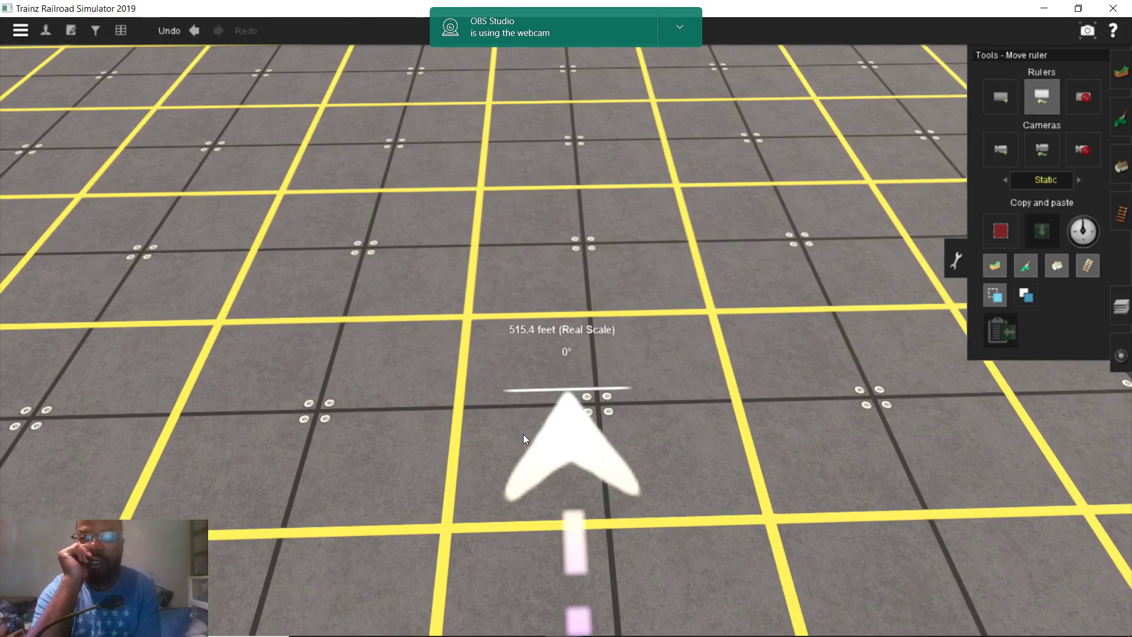
scroll(523, 435, down, 4)
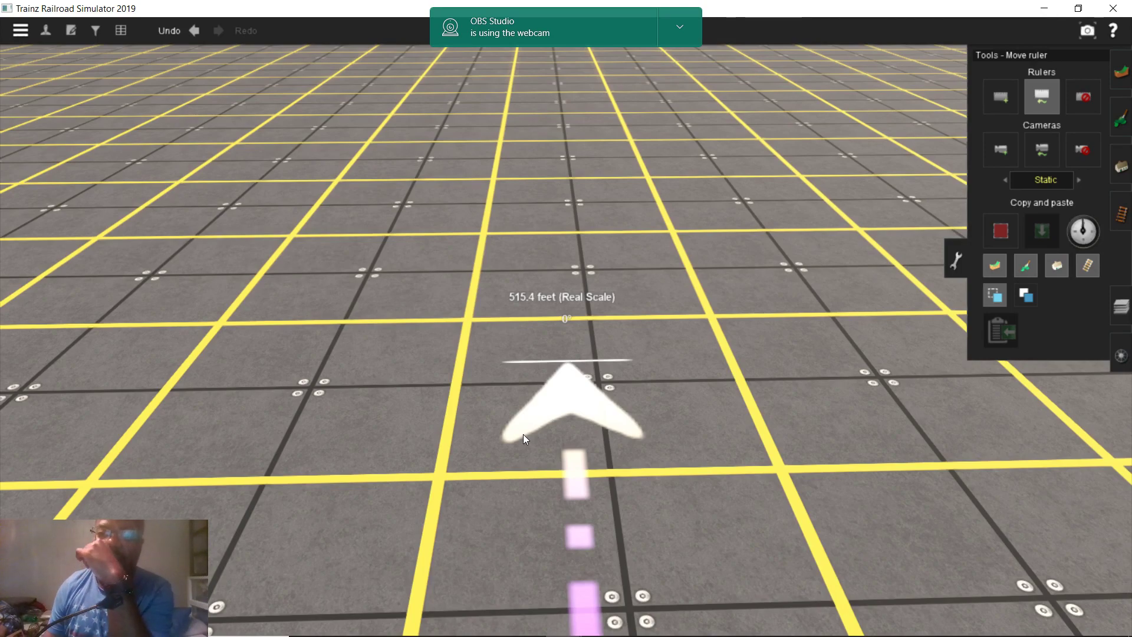
scroll(316, 510, down, 5)
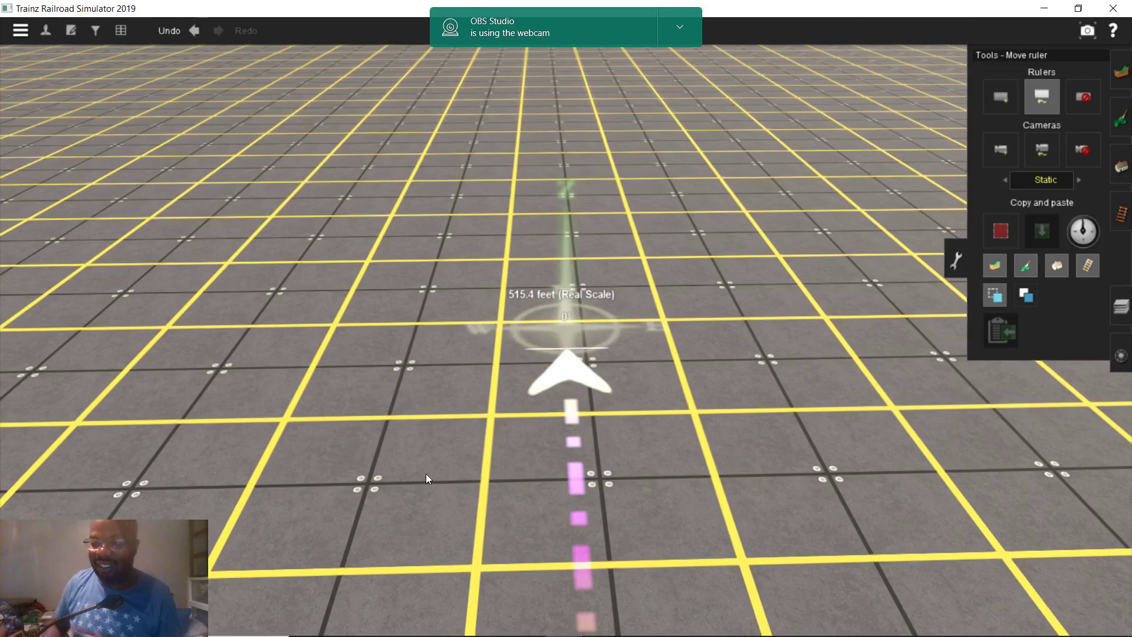
right_drag(560, 449, 424, 365)
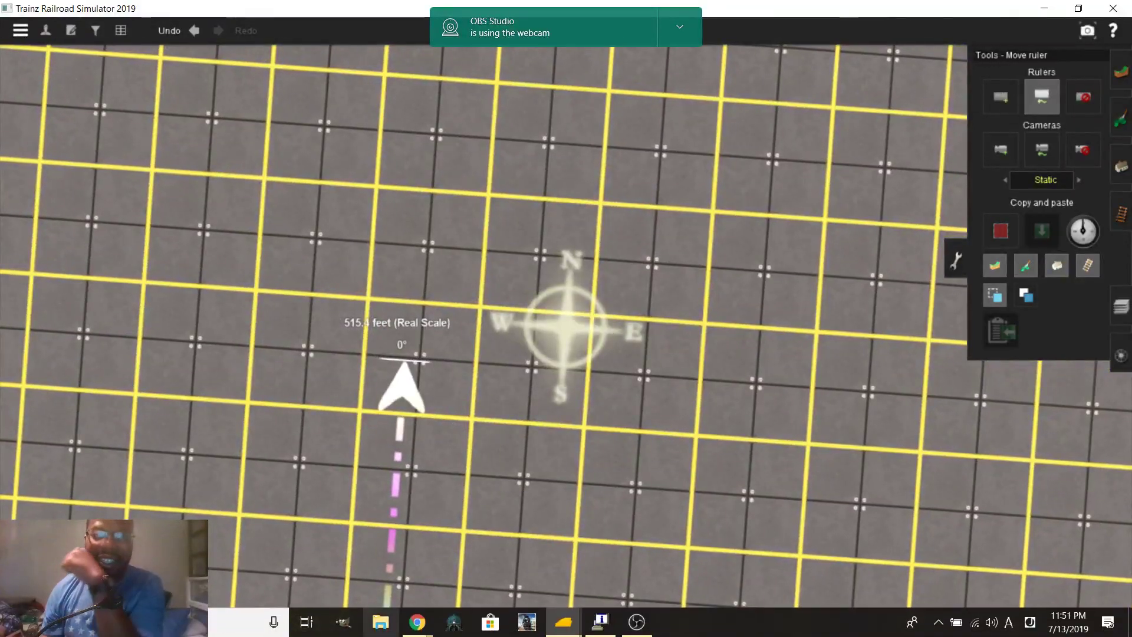
mouse_move(404, 621)
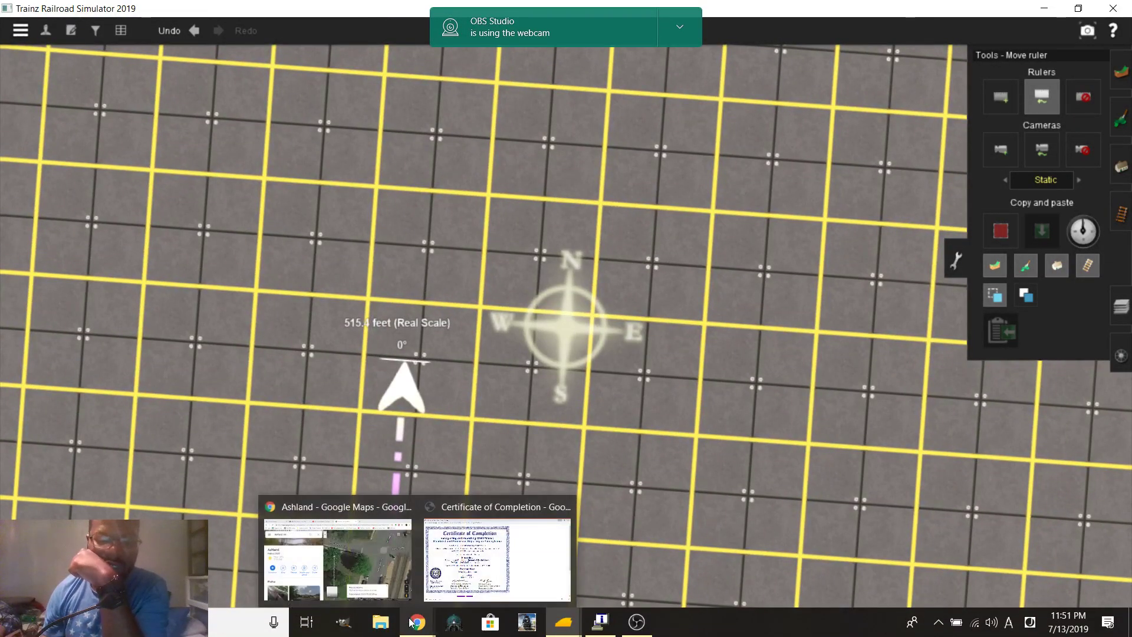
Bring the Ashland map forward and pan south to the measurement's end point
click(398, 571)
scroll(489, 439, down, 3)
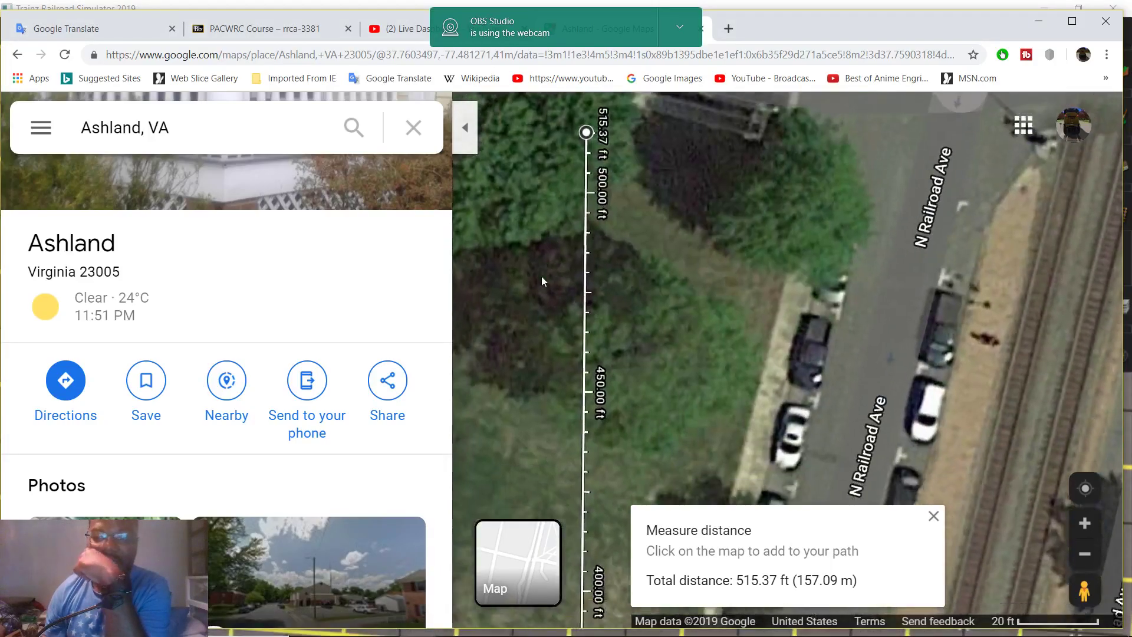
scroll(592, 221, up, 3)
key(Down)
key(Down)
key(Down)
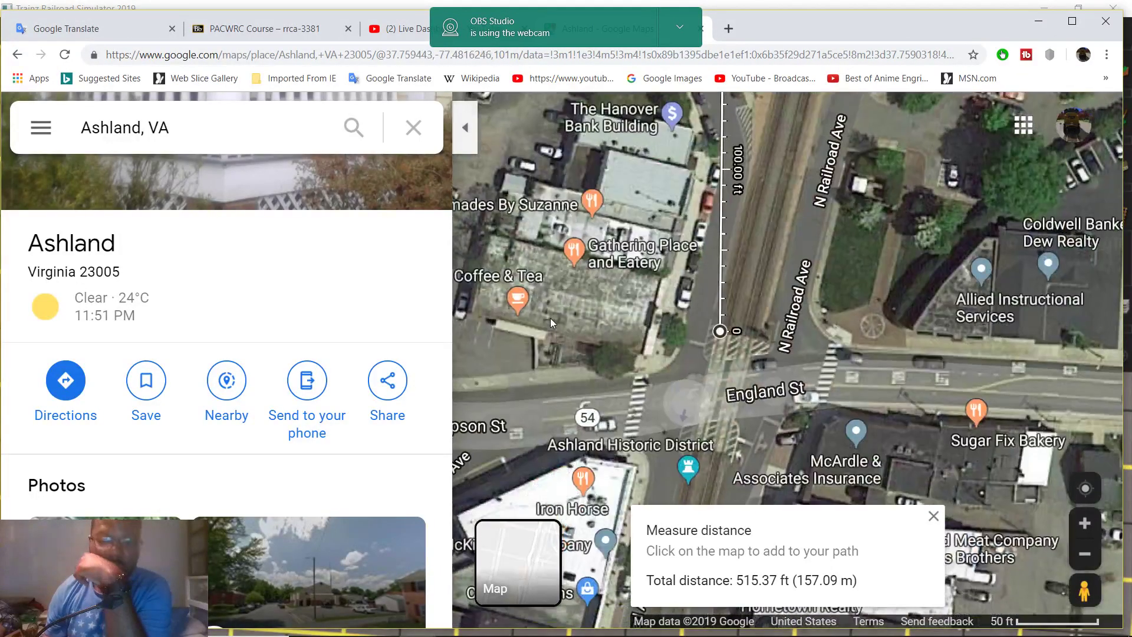
drag(724, 338, 642, 466)
Drag the measurement points to end at the Henry Clay Rd tracks, totalling 121.87 ft
drag(588, 440, 669, 126)
drag(720, 94, 676, 429)
drag(634, 461, 673, 225)
scroll(674, 224, up, 3)
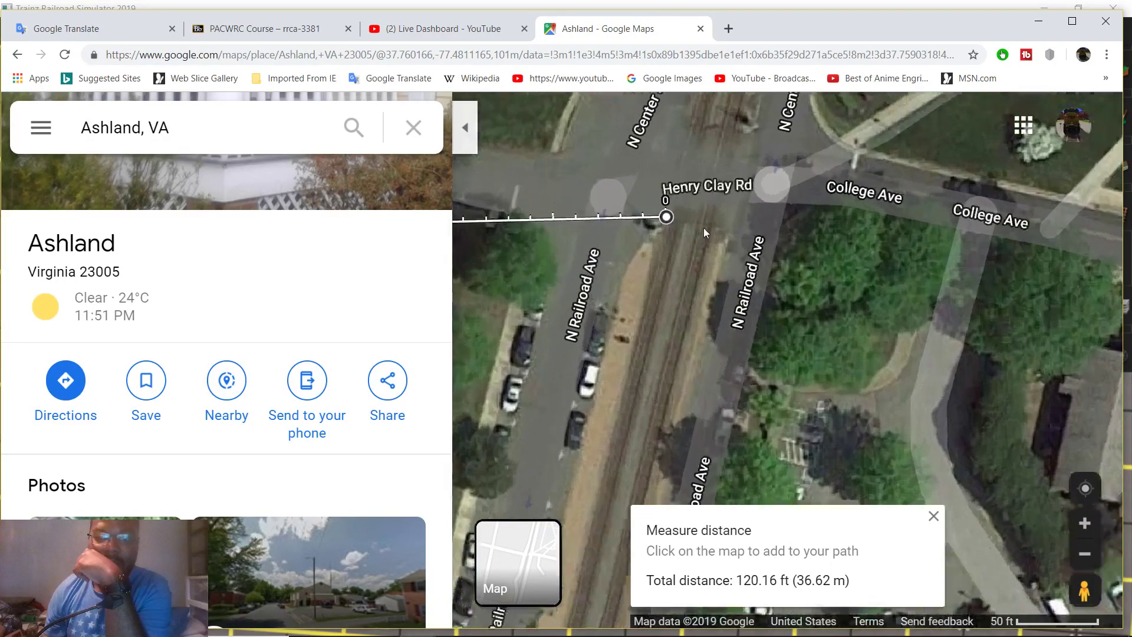
mouse_move(696, 282)
mouse_down()
mouse_move(914, 292)
mouse_move(759, 293)
mouse_move(719, 267)
mouse_move(717, 281)
mouse_up()
scroll(723, 275, up, 2)
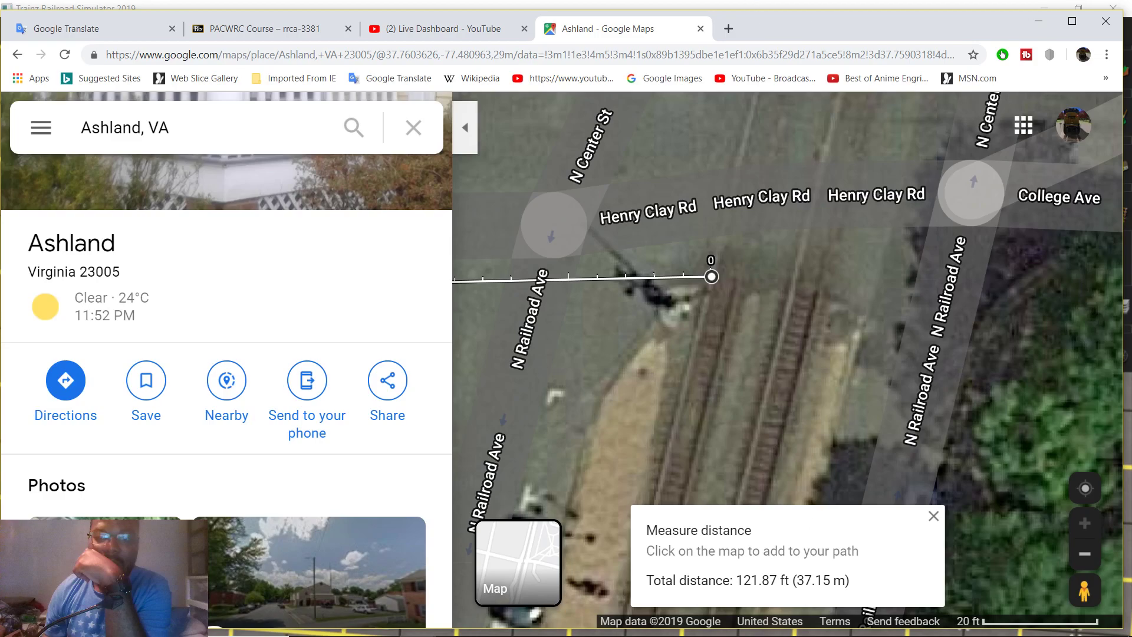
Back in Trainz, choose Add ruler and square the view up with the grid
mouse_move(622, 626)
mouse_move(575, 631)
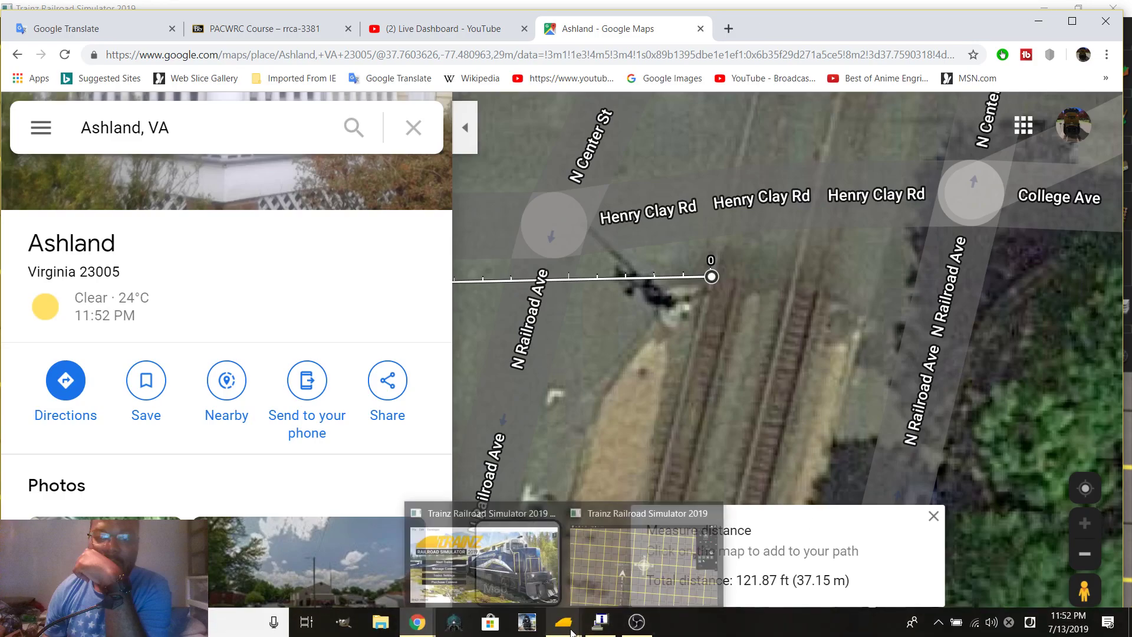
click(592, 598)
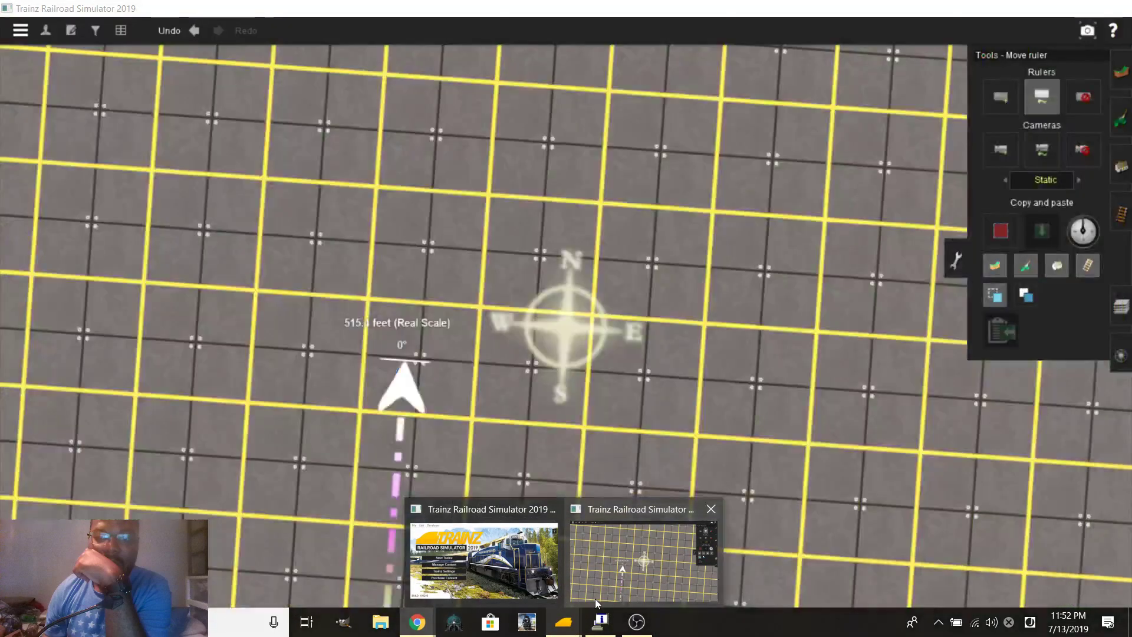
click(992, 97)
scroll(649, 315, up, 3)
right_drag(559, 355, 480, 315)
scroll(399, 306, up, 5)
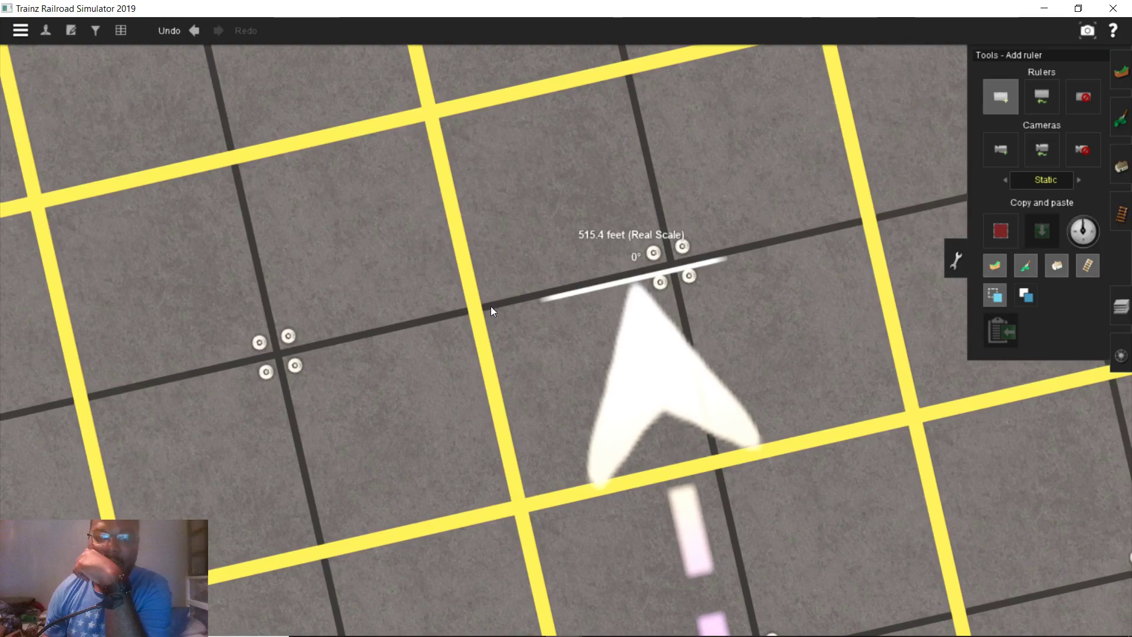
right_drag(579, 311, 642, 310)
scroll(643, 310, up, 5)
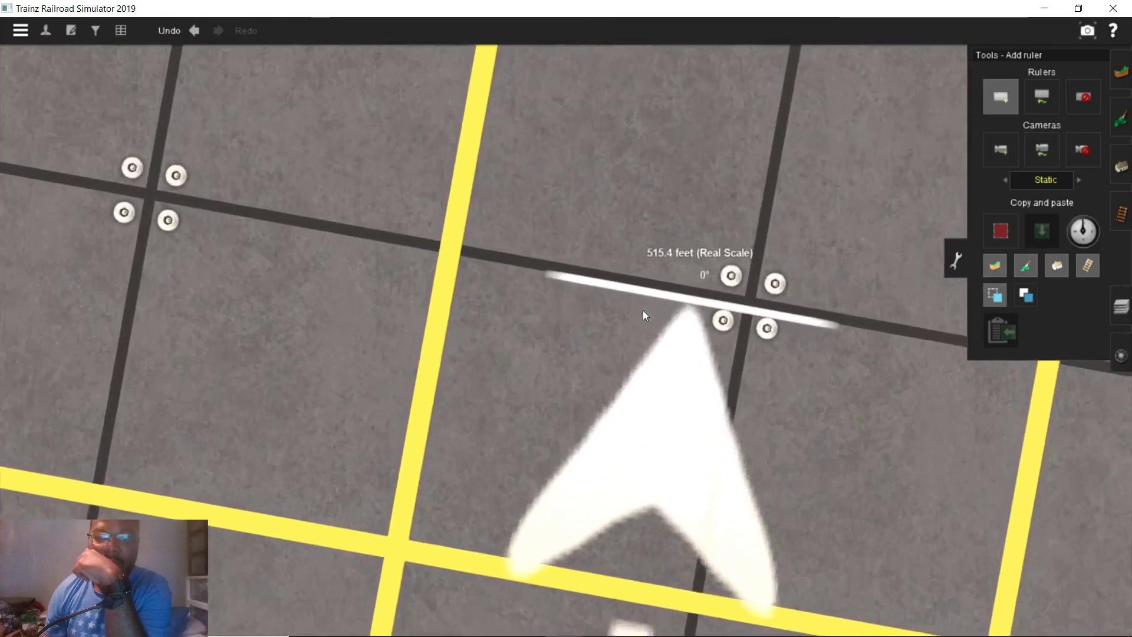
scroll(650, 288, down, 3)
Draw a new ruler from the existing ruler's end, 121.9 ft heading east at 90°
click(617, 304)
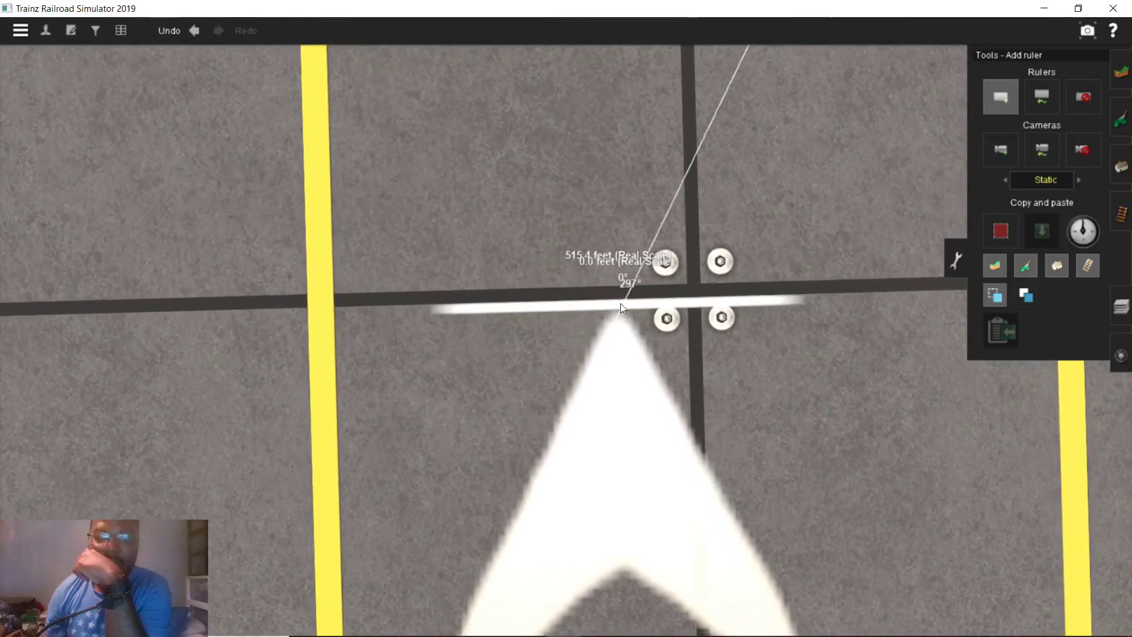
scroll(783, 314, up, 3)
key(Right)
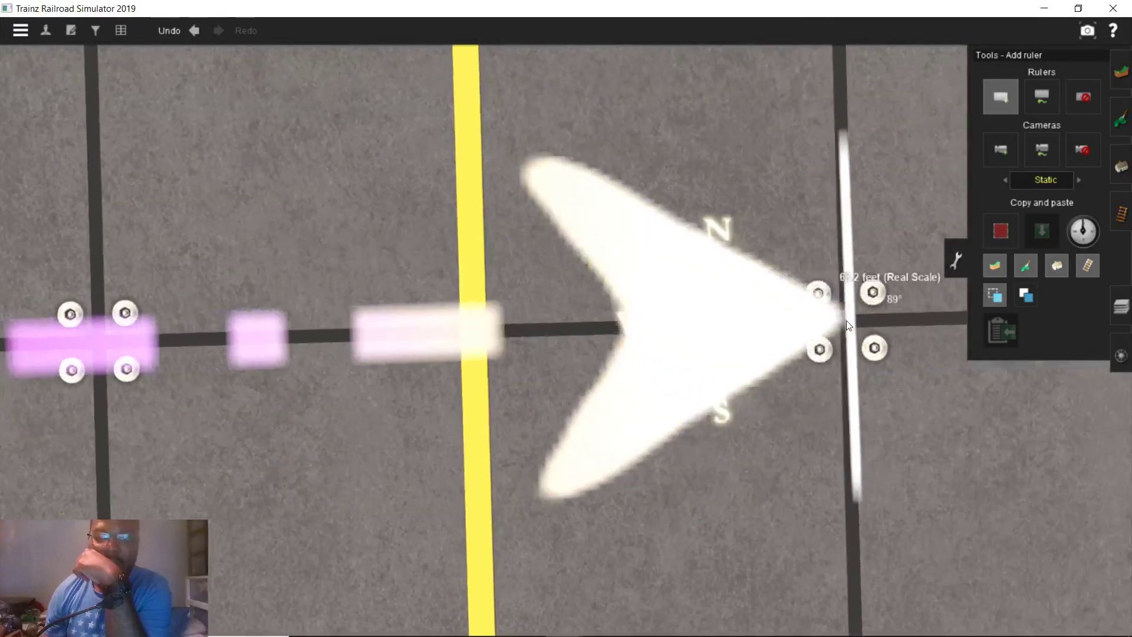
key(Right)
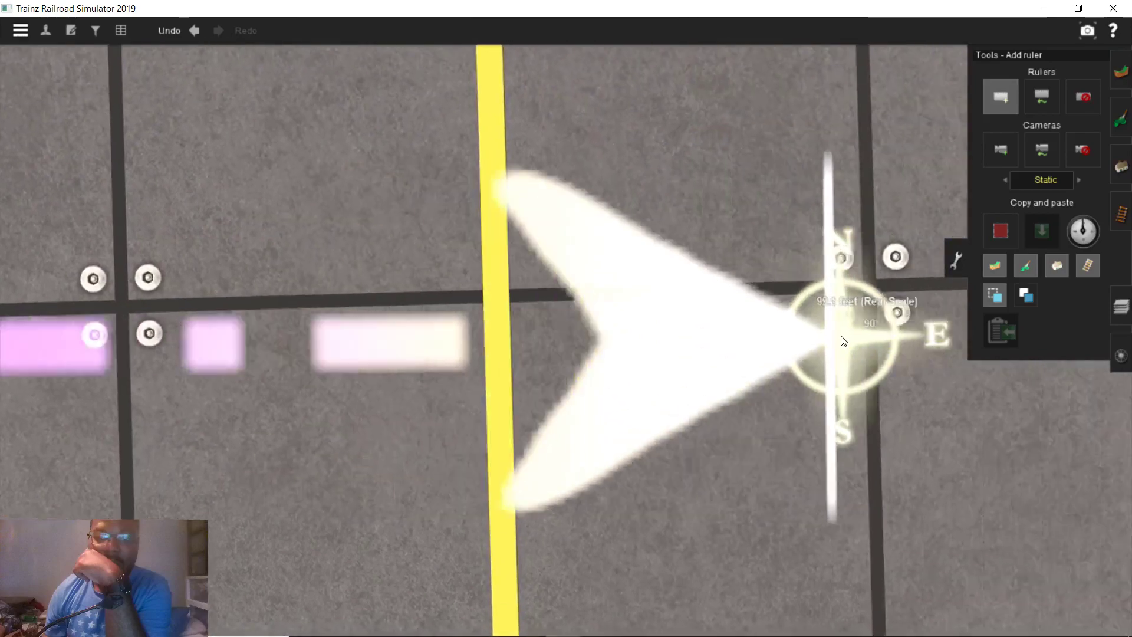
key(Left)
click(836, 306)
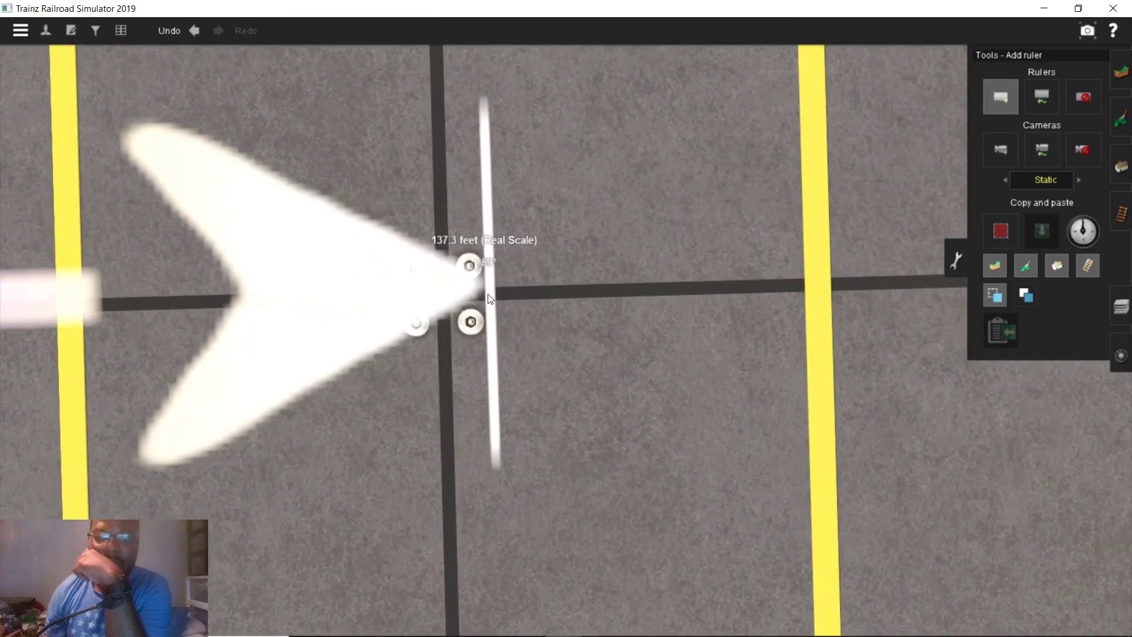
key(Left)
key(Left)
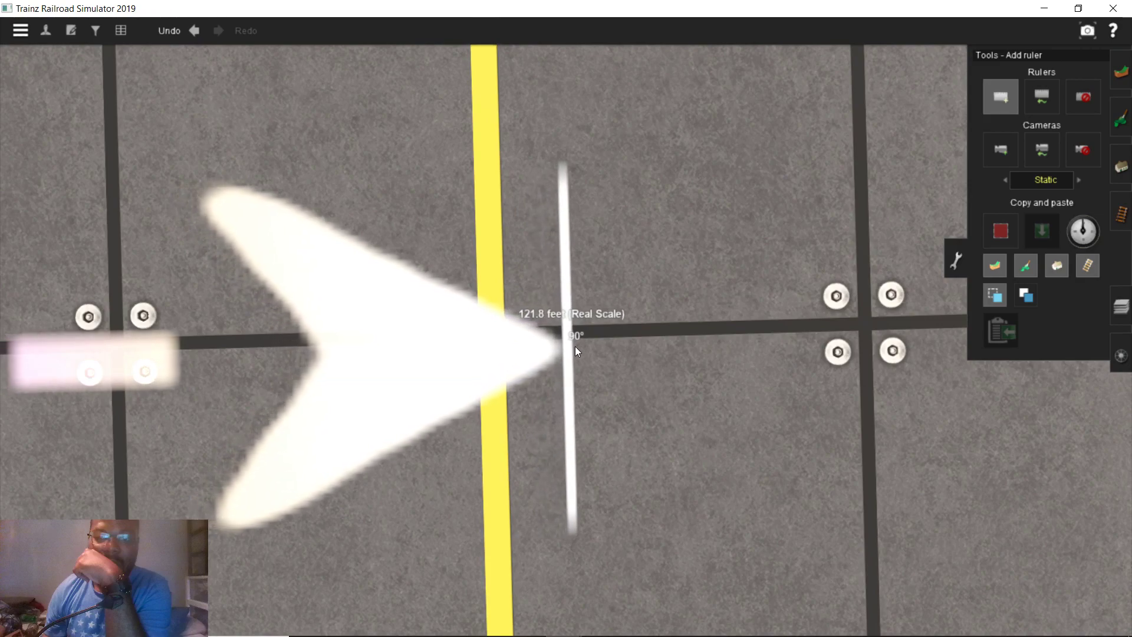
scroll(576, 348, down, 5)
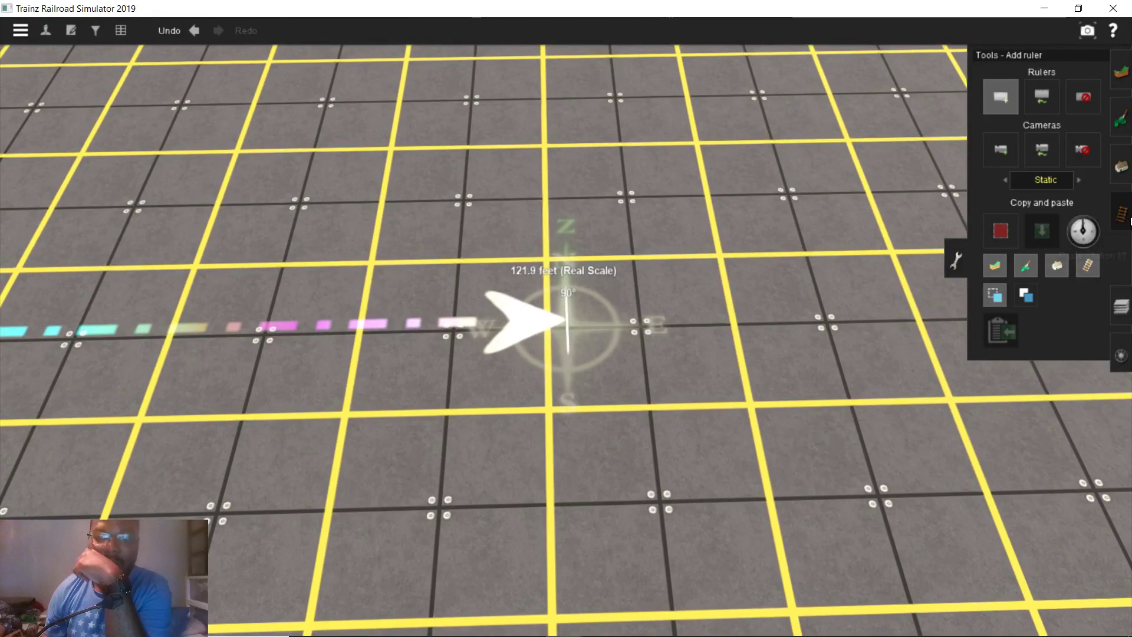
click(1120, 212)
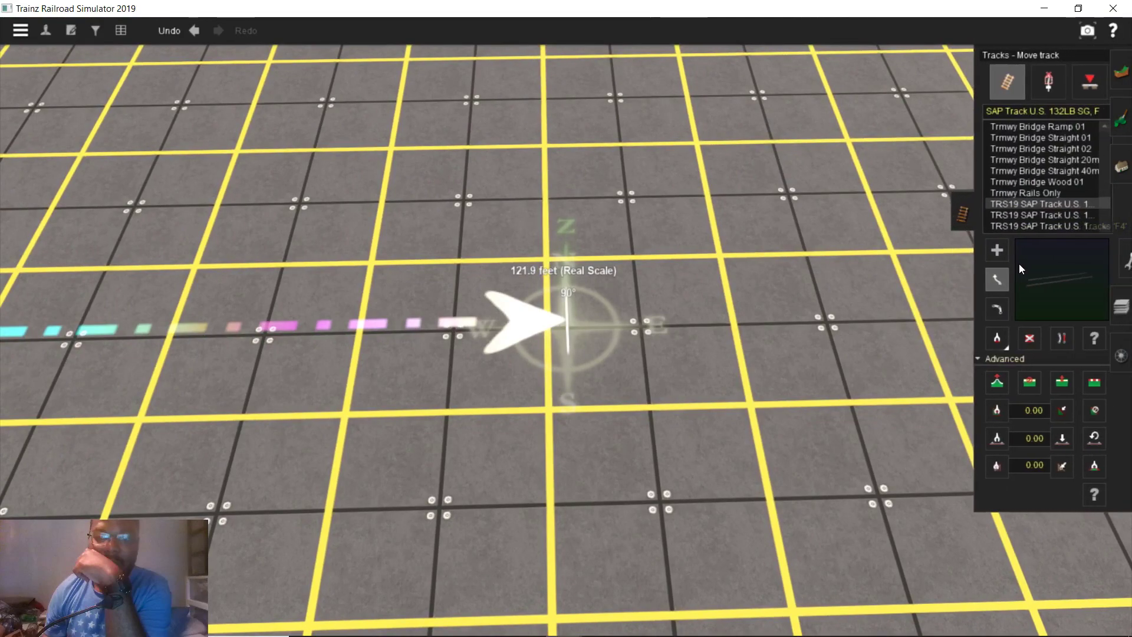
Select Add track and orbit the view around the crossing
click(990, 339)
scroll(840, 345, down, 5)
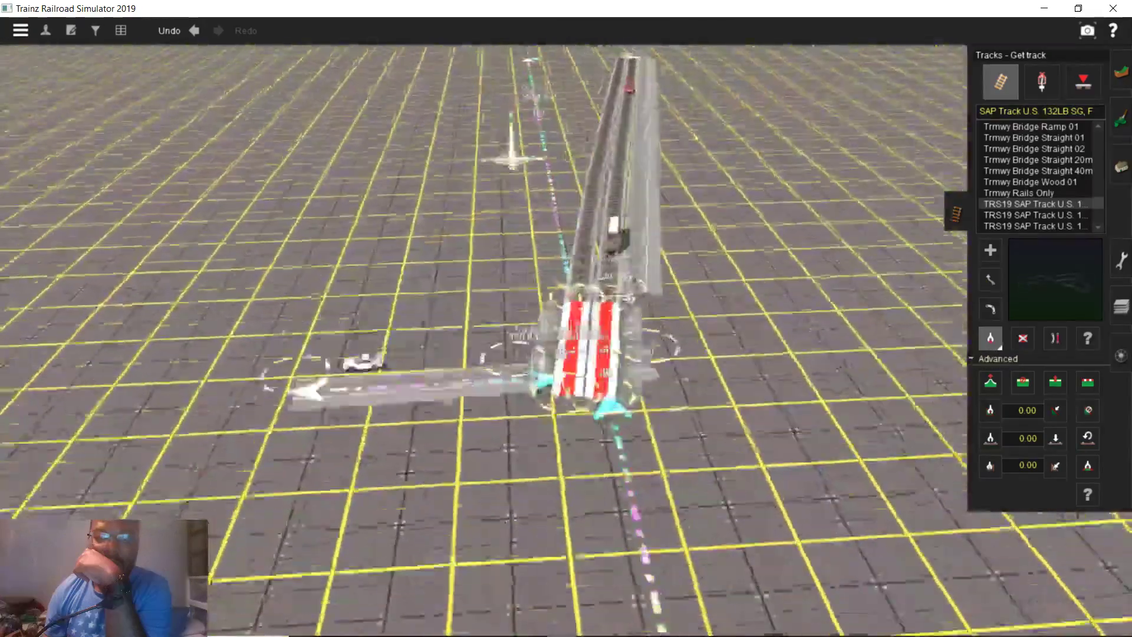
scroll(620, 299, up, 5)
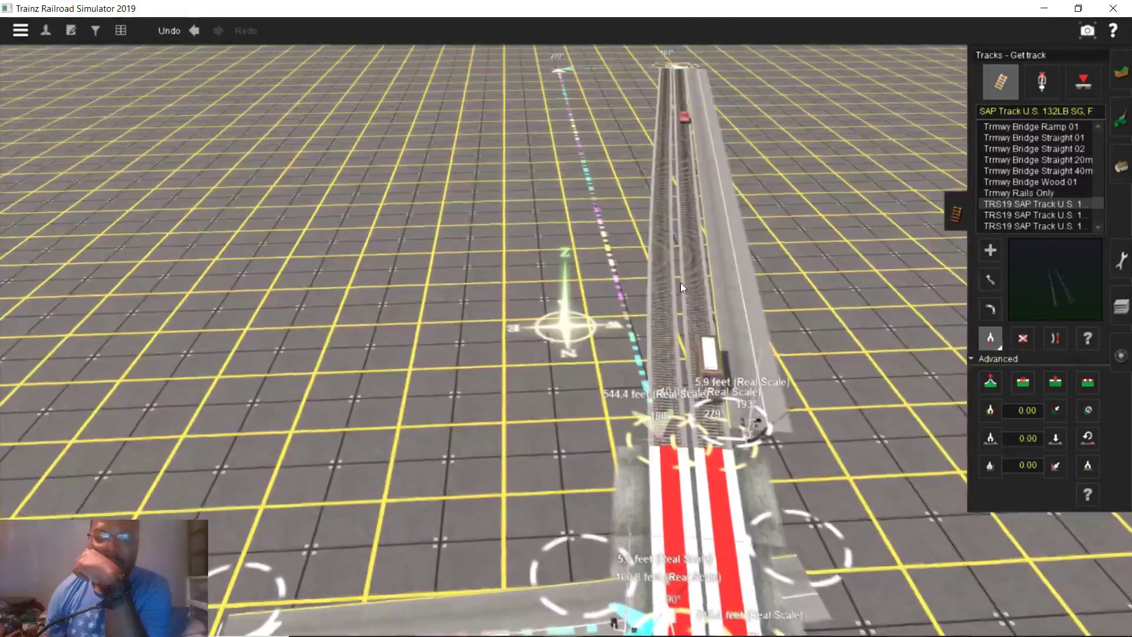
scroll(642, 315, up, 5)
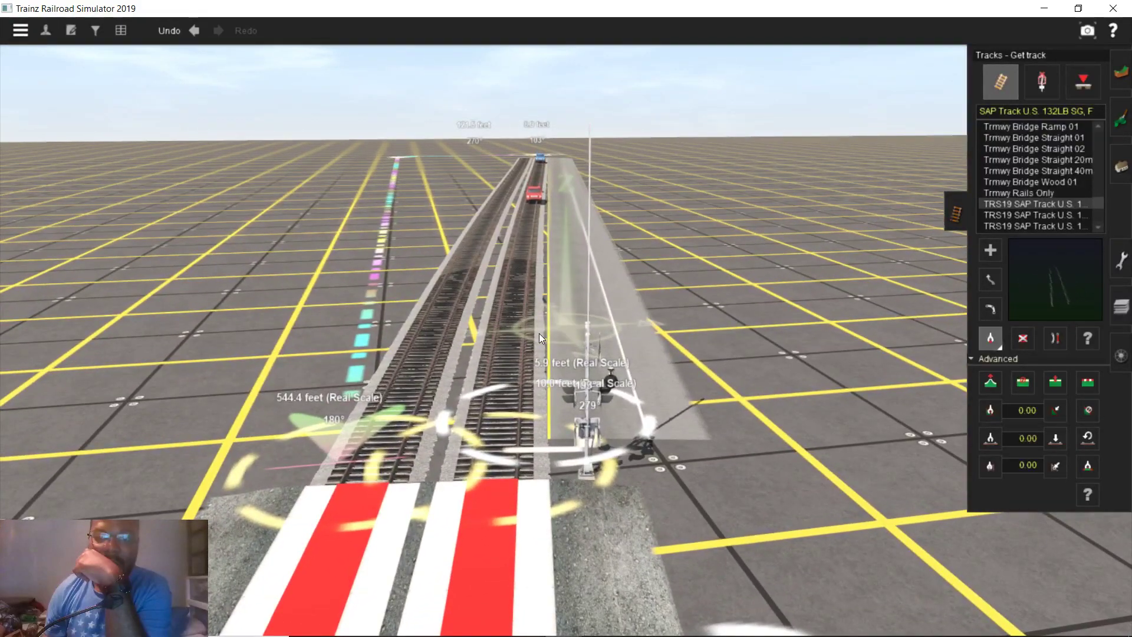
click(521, 321)
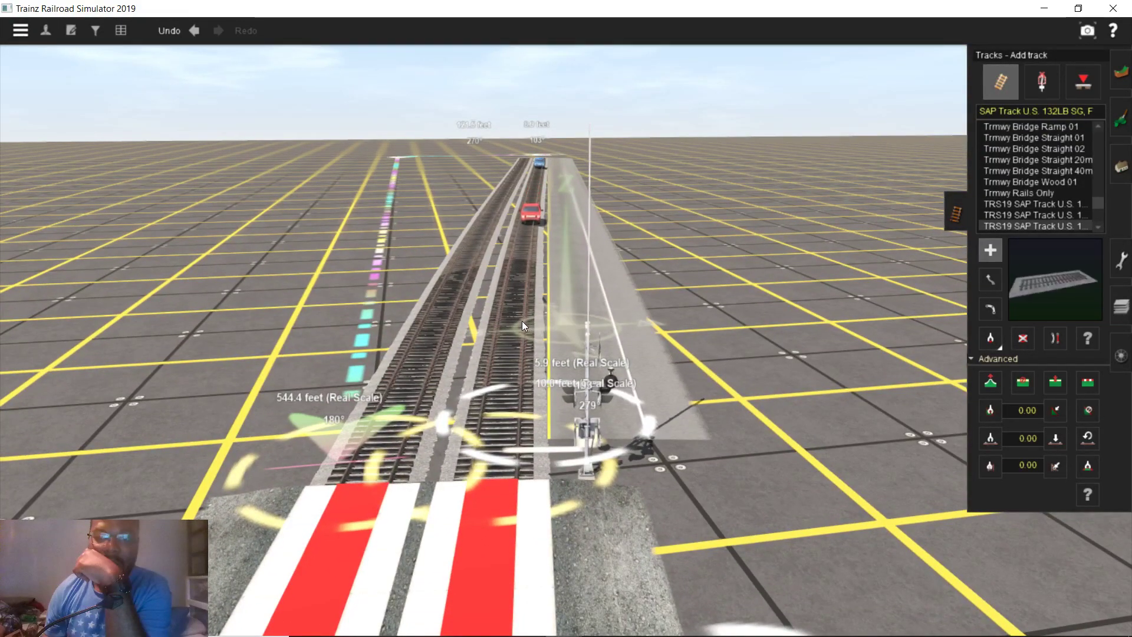
scroll(536, 300, up, 2)
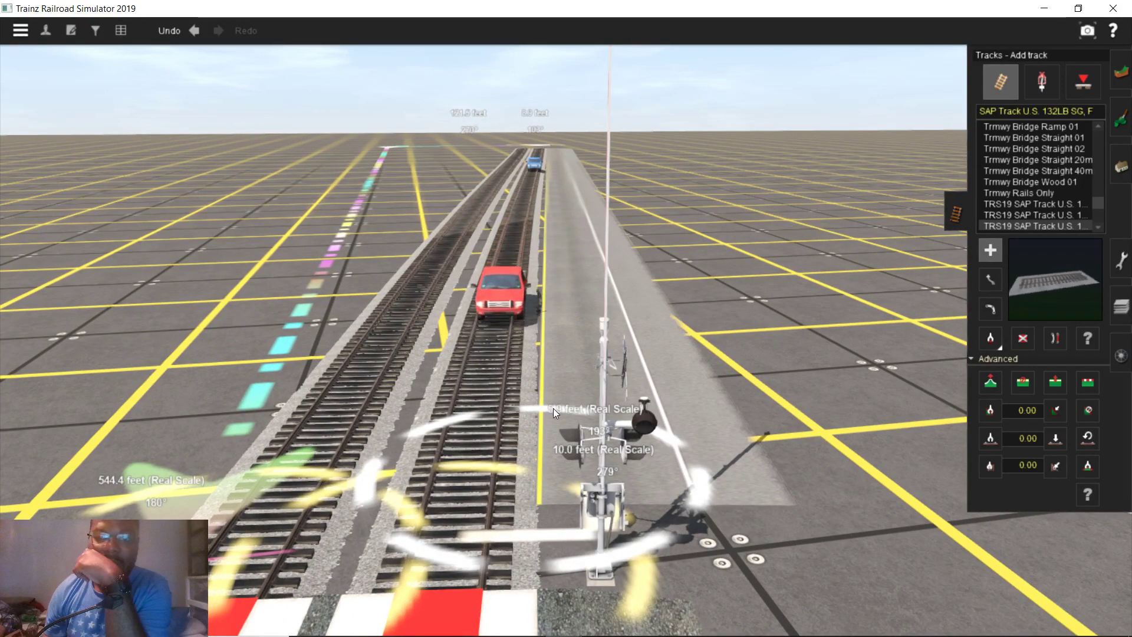
scroll(552, 407, up, 3)
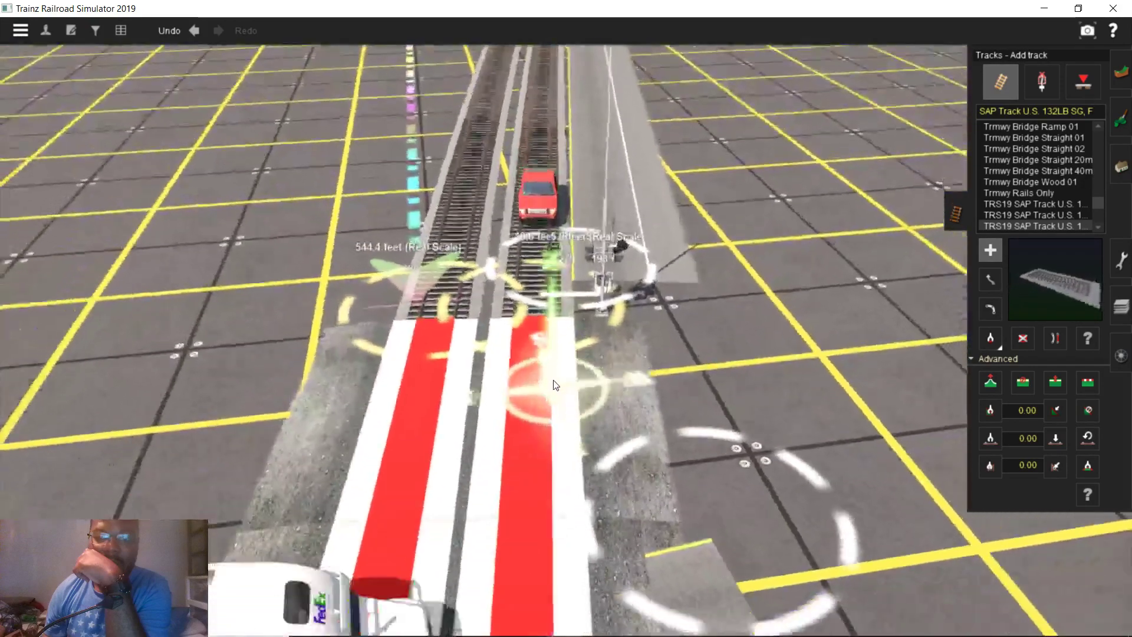
right_drag(553, 385, 688, 361)
scroll(688, 361, down, 5)
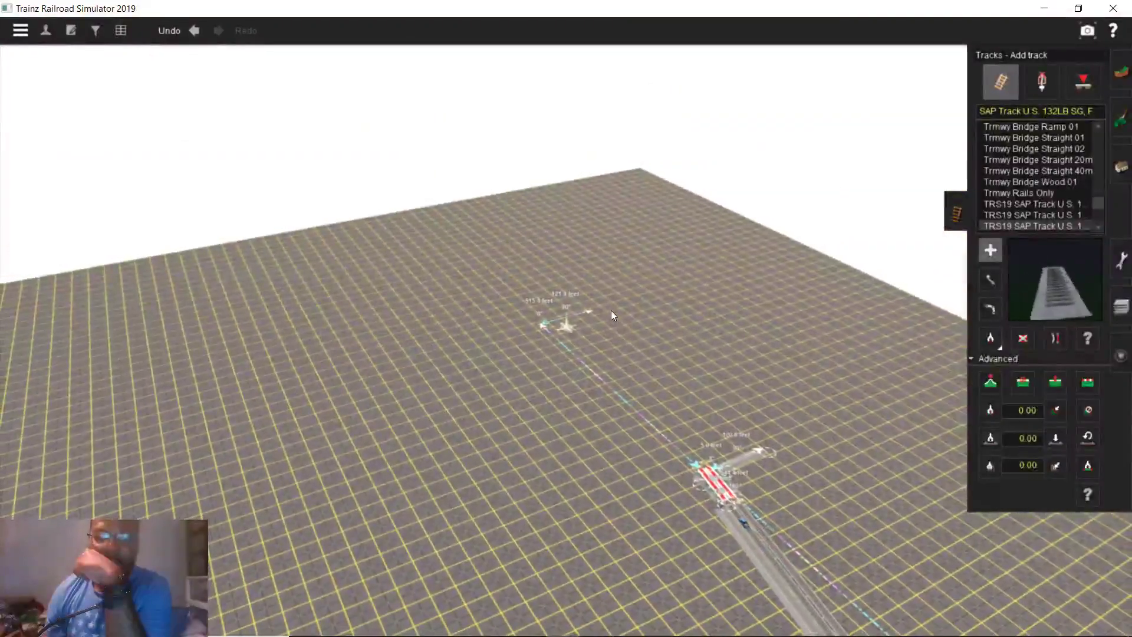
scroll(589, 366, up, 2)
scroll(573, 349, up, 10)
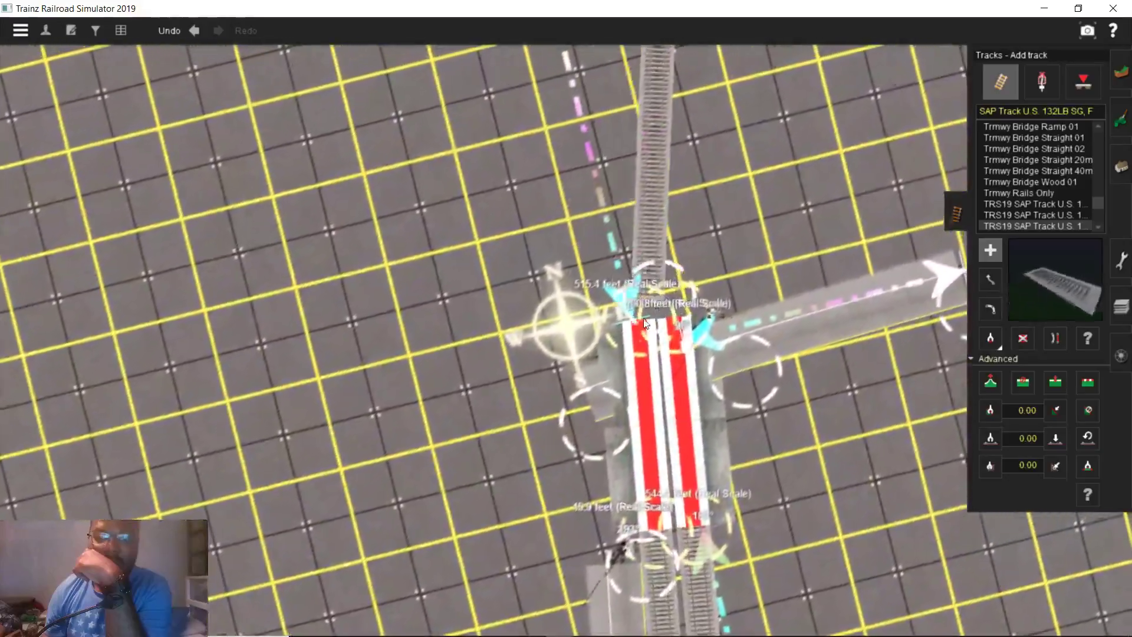
Extend the track north and snap its end onto the 121.9 ft ruler's tip
drag(644, 323, 571, 179)
mouse_move(571, 179)
right_down()
mouse_move(533, 318)
mouse_move(566, 332)
mouse_move(549, 299)
mouse_move(526, 338)
mouse_move(924, 272)
right_up()
click(988, 280)
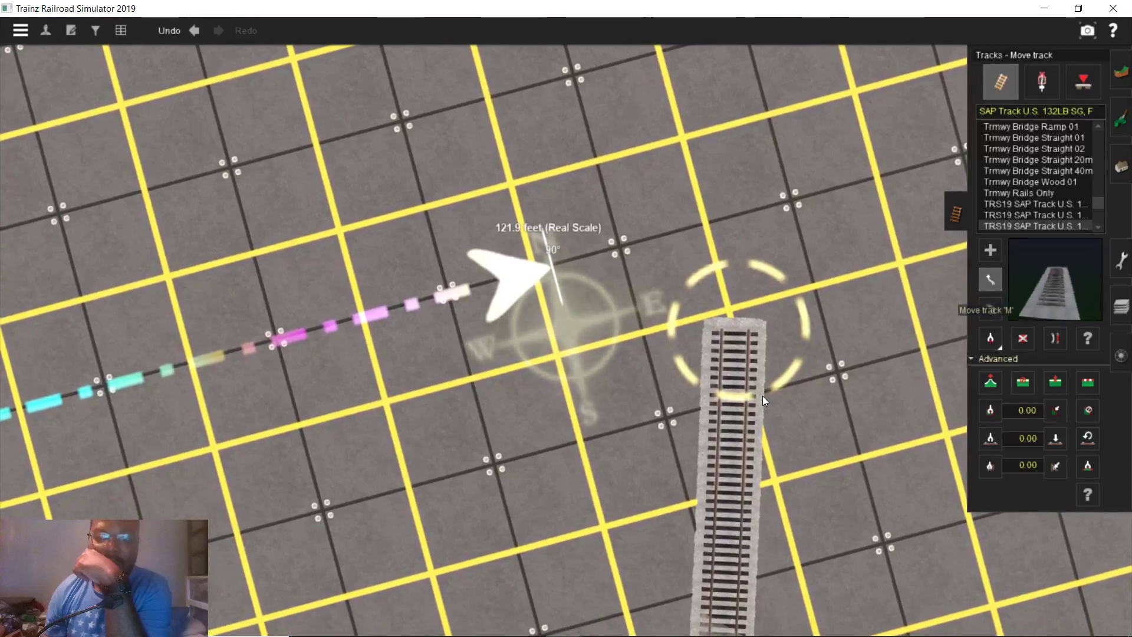
drag(680, 303, 574, 271)
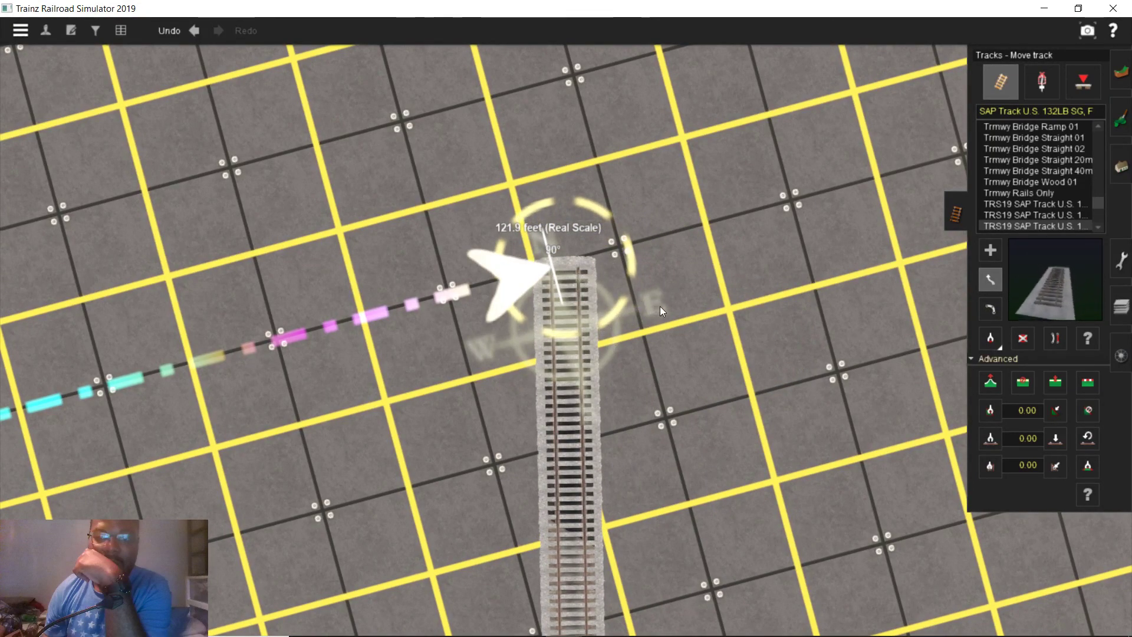
scroll(602, 257, up, 5)
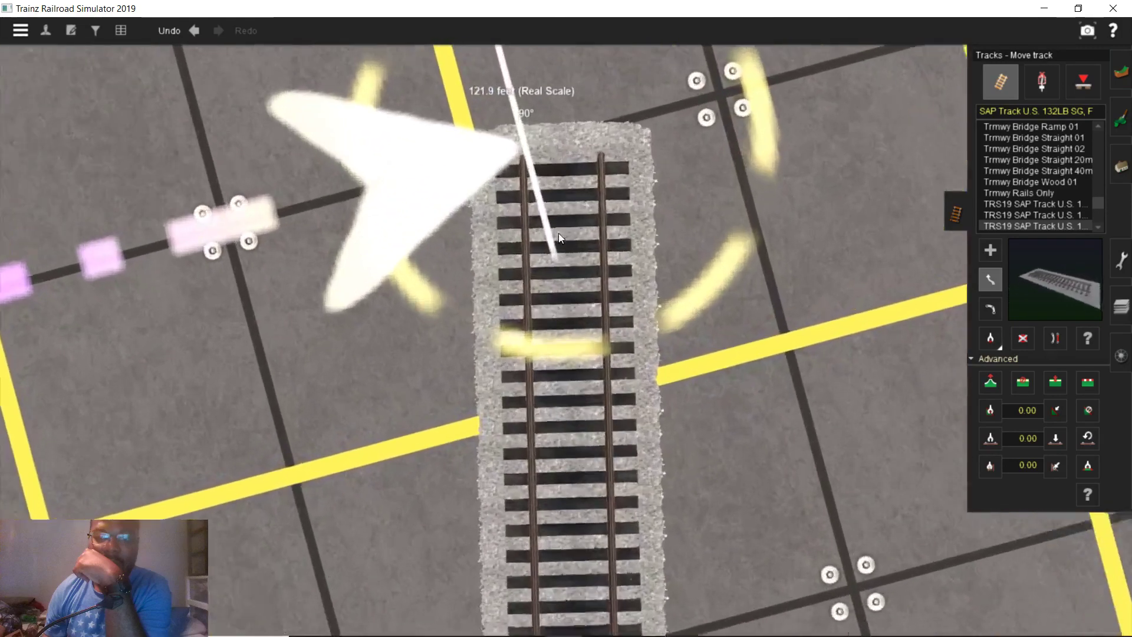
scroll(557, 232, down, 5)
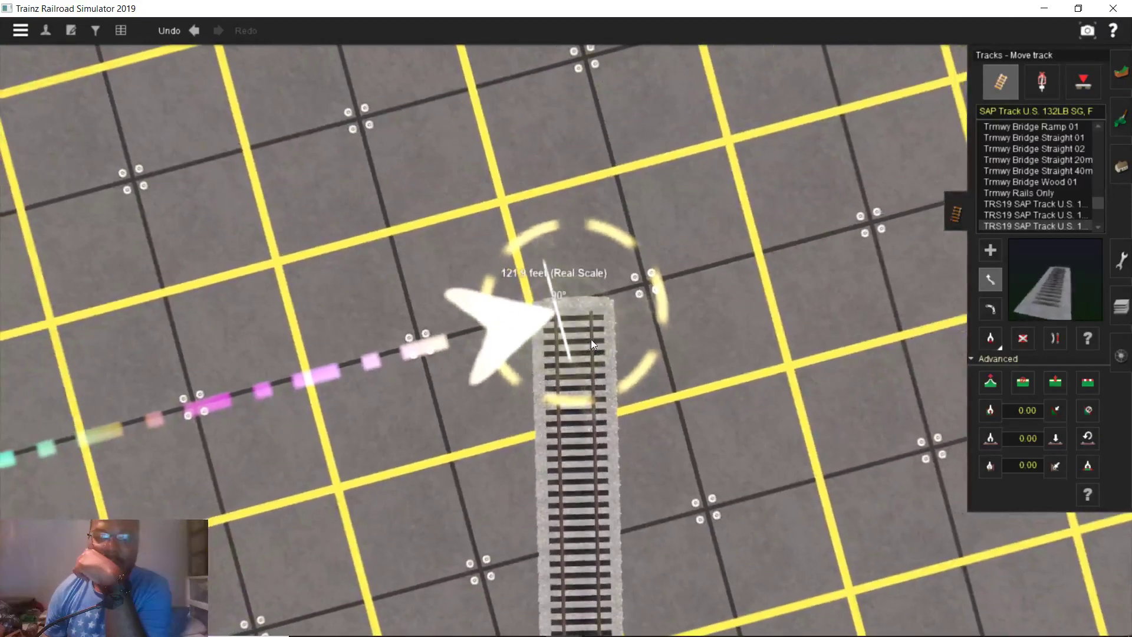
mouse_move(399, 634)
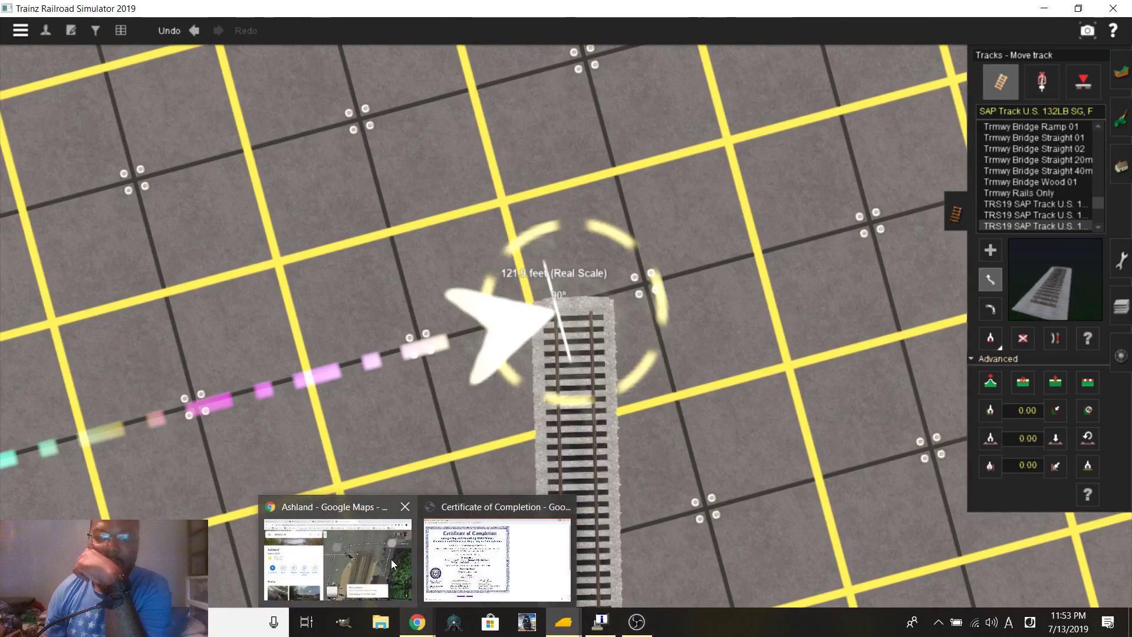
Clear the old measurement and measure 9.79 ft between the two tracks at Henry Clay Rd
click(369, 550)
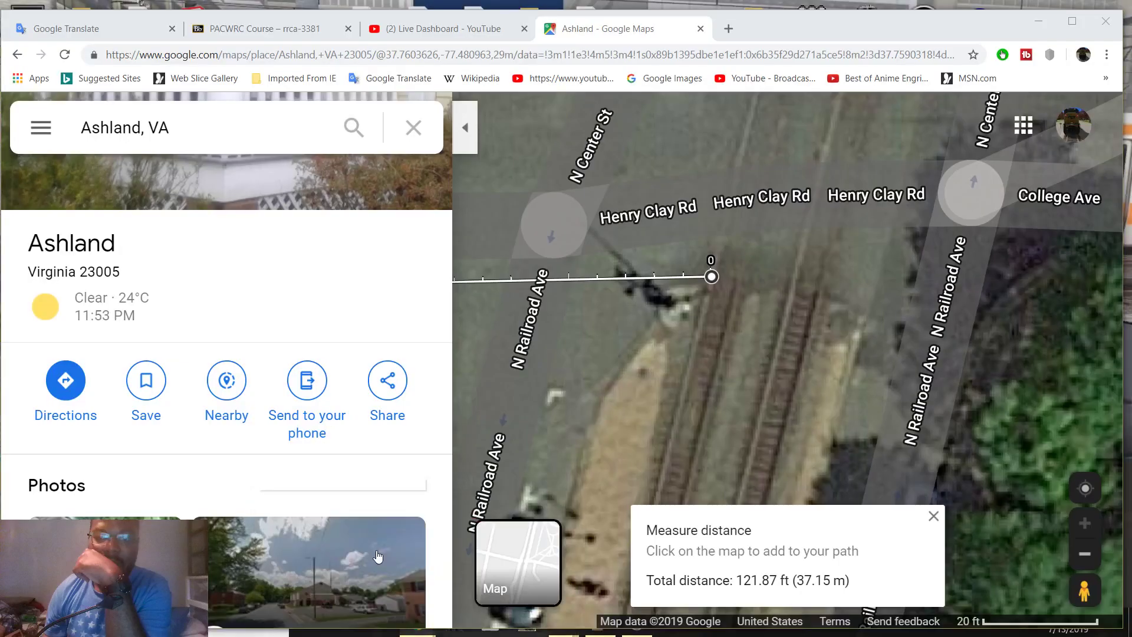
click(933, 516)
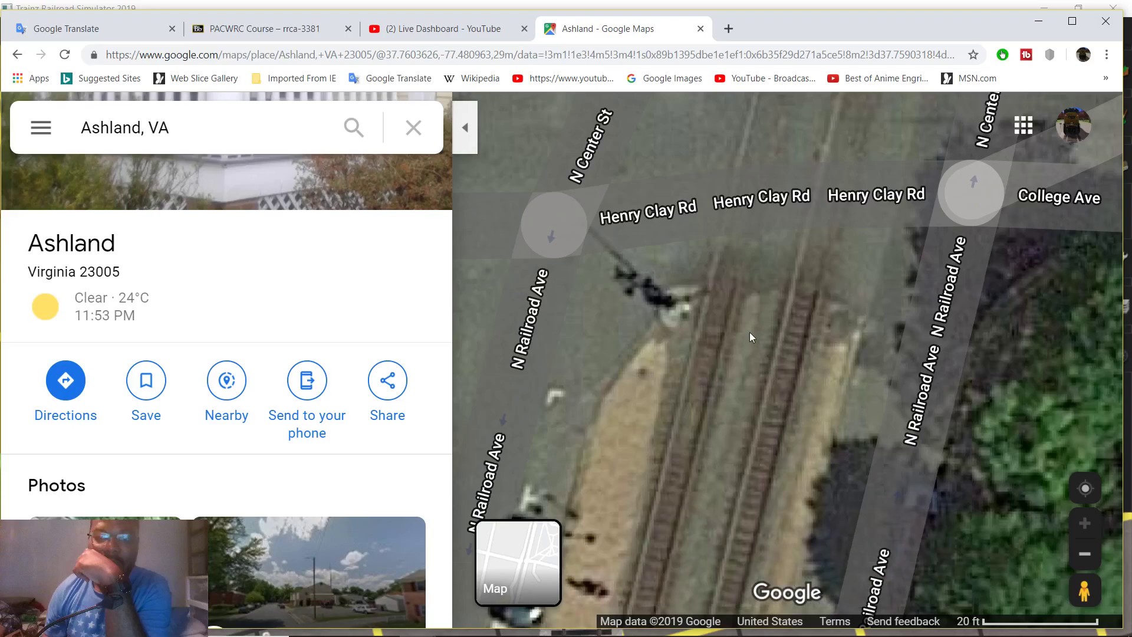
right_click(732, 289)
click(800, 597)
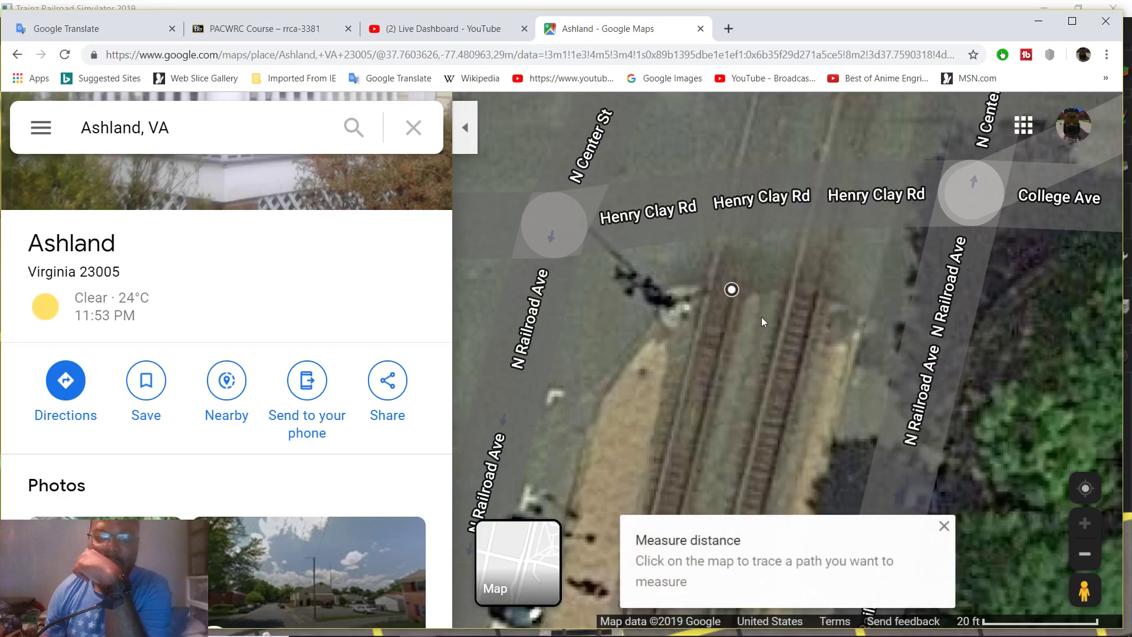
click(789, 293)
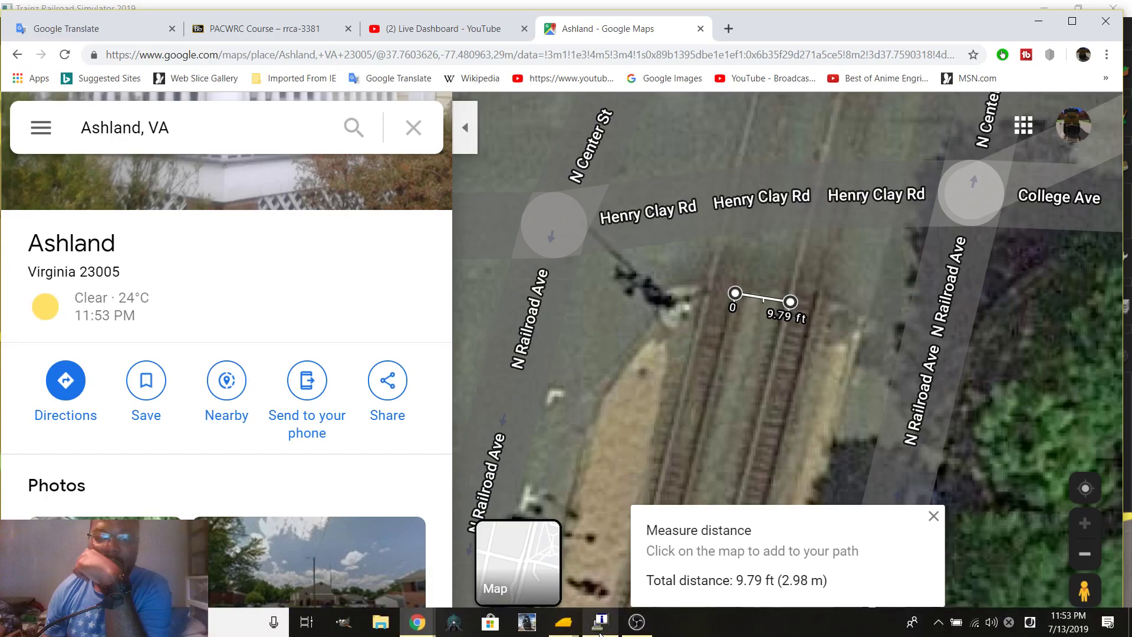
Add a 9.8 ft ruler from the track end to mark the track spacing
mouse_move(569, 629)
click(613, 573)
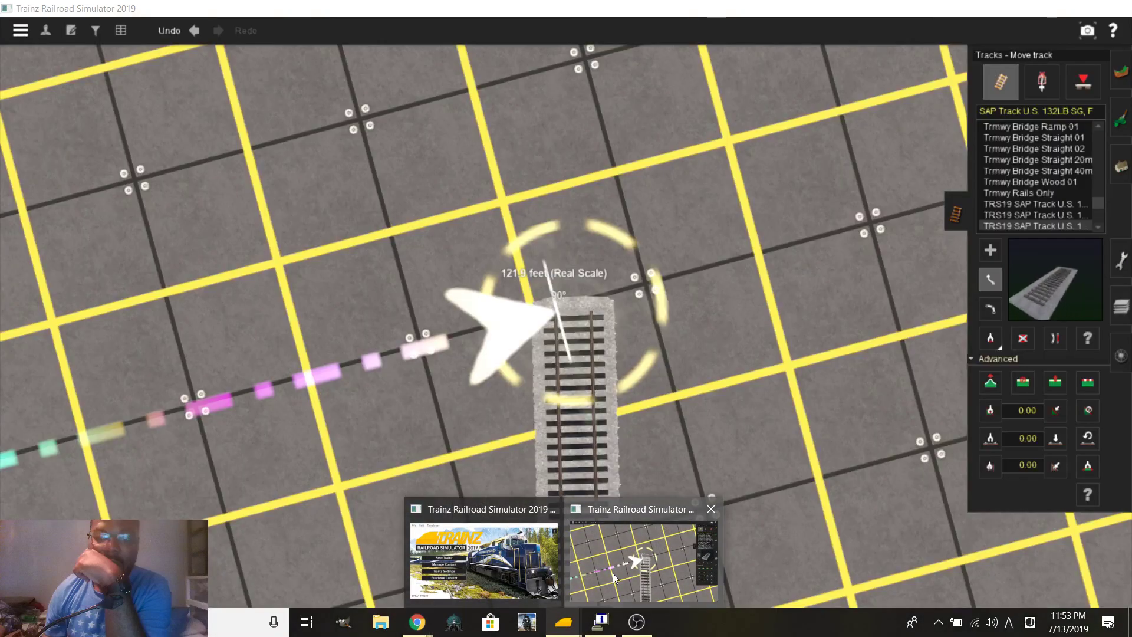
click(1120, 259)
click(1014, 94)
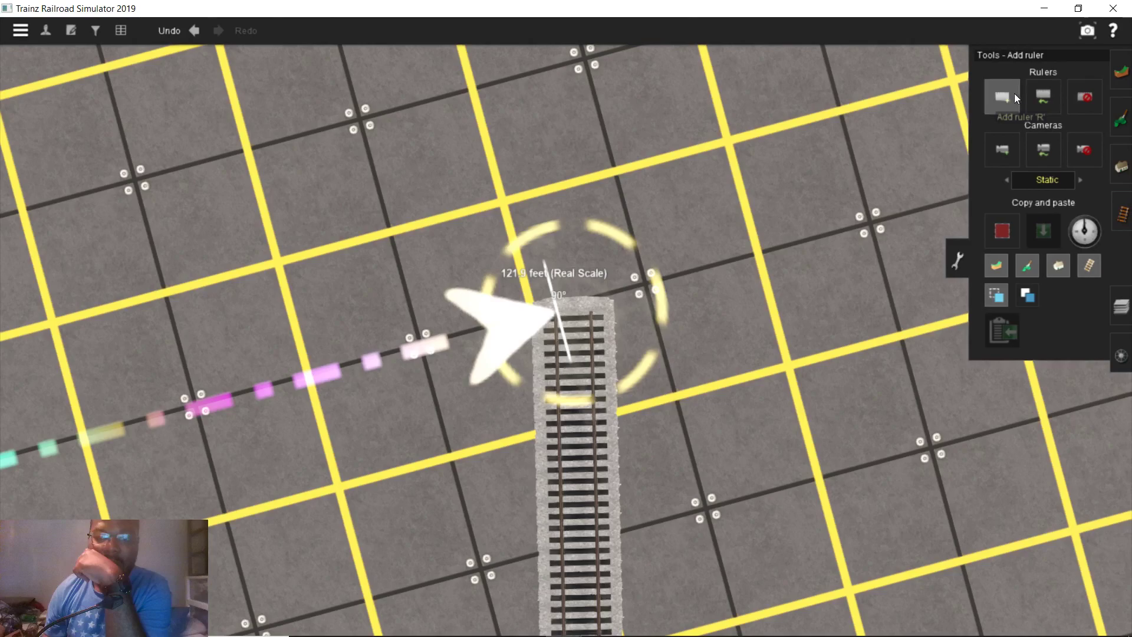
scroll(731, 257, up, 5)
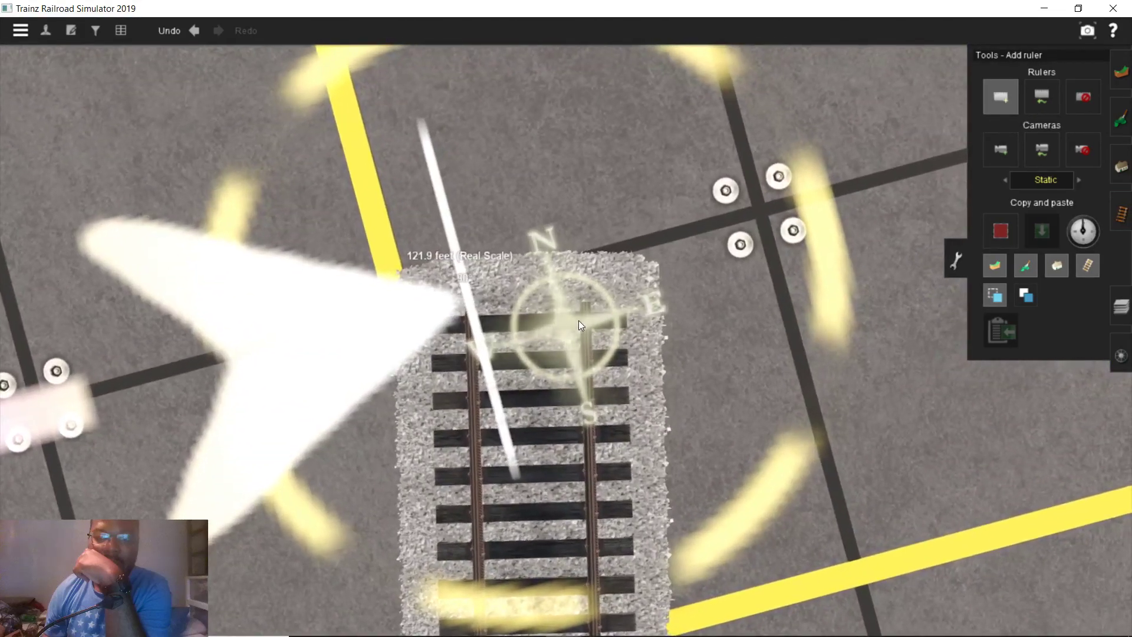
click(564, 322)
mouse_move(627, 324)
mouse_down()
mouse_move(659, 324)
mouse_move(606, 324)
mouse_up()
scroll(578, 359, down, 8)
right_drag(577, 363, 733, 295)
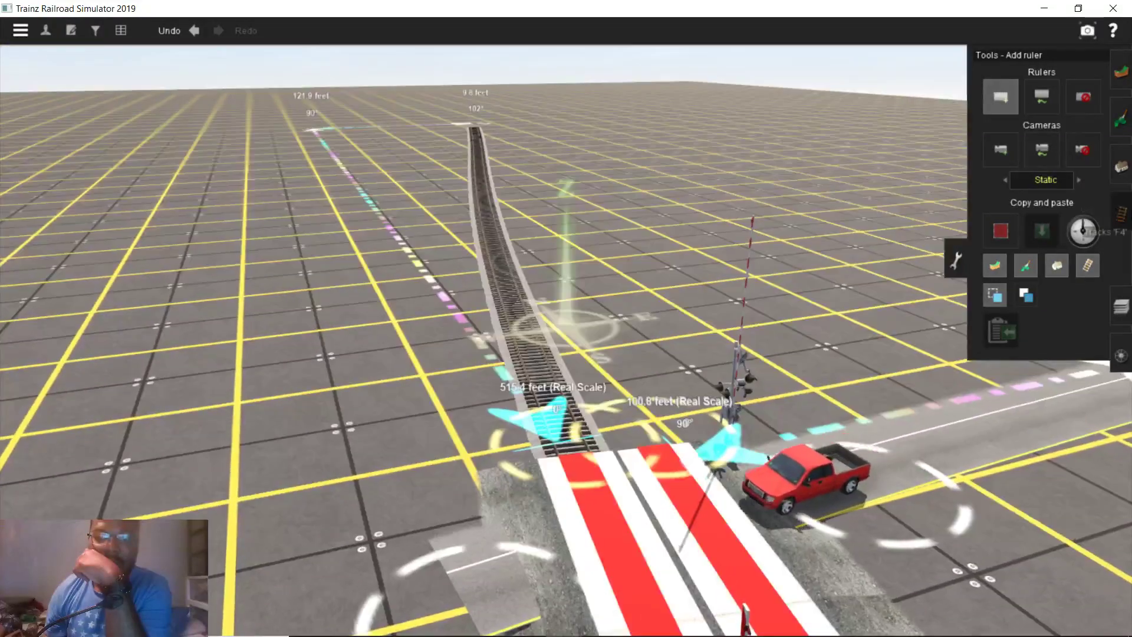
Lay the second parallel track, aligning its end with the 9.8 ft ruler
click(1123, 217)
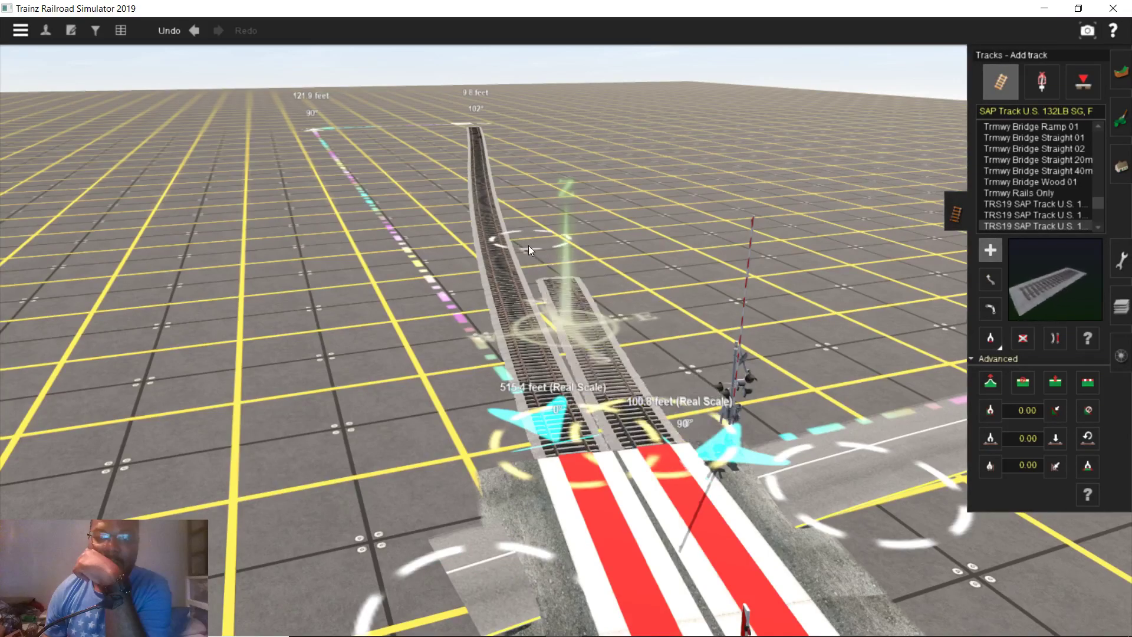
scroll(529, 245, up, 10)
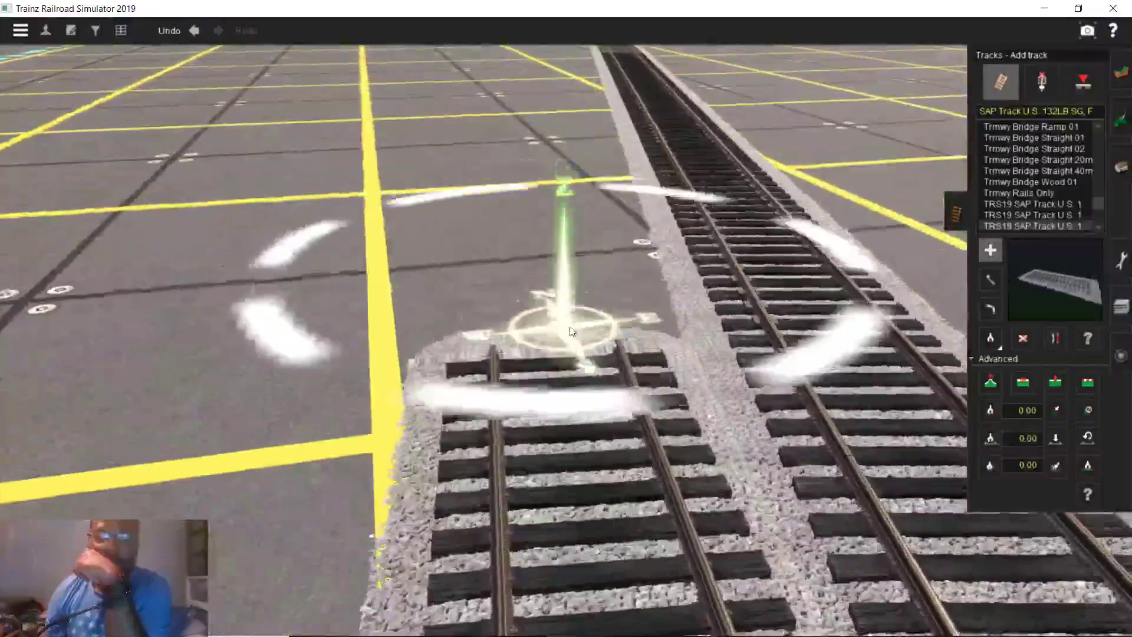
right_drag(570, 331, 557, 232)
scroll(589, 293, up, 8)
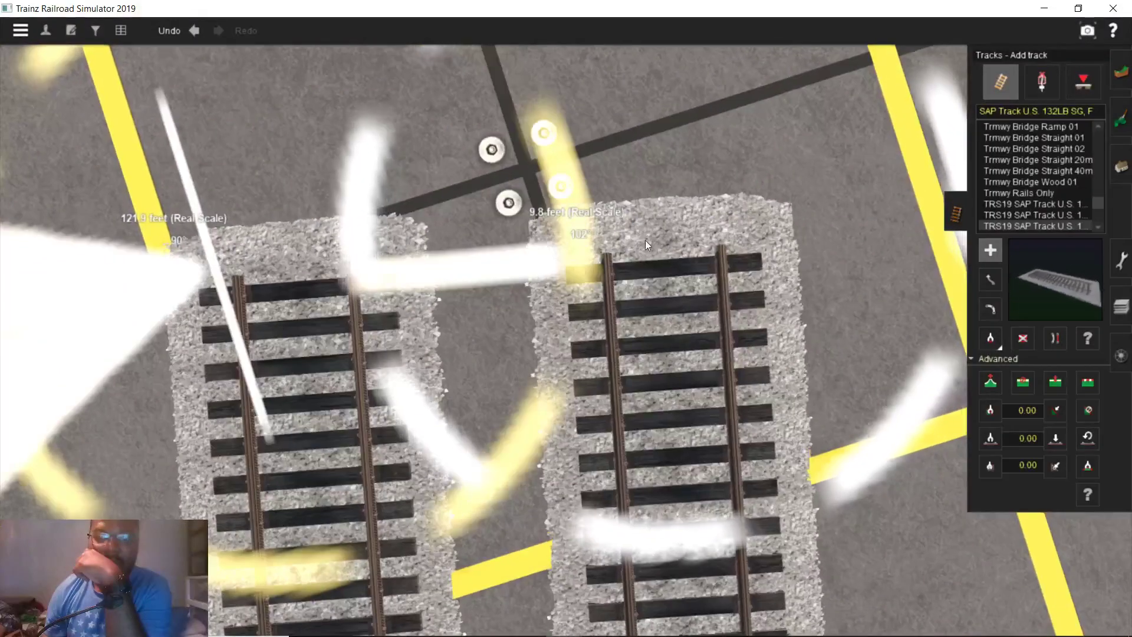
drag(645, 240, 621, 247)
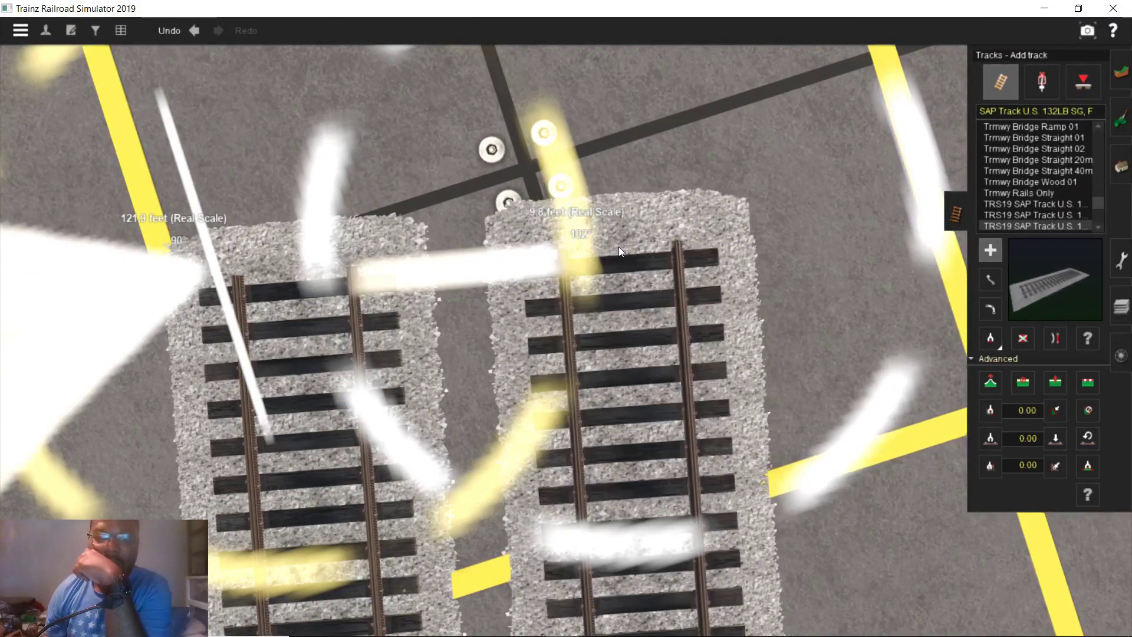
scroll(611, 347, up, 1)
scroll(611, 352, down, 6)
right_drag(547, 501, 567, 296)
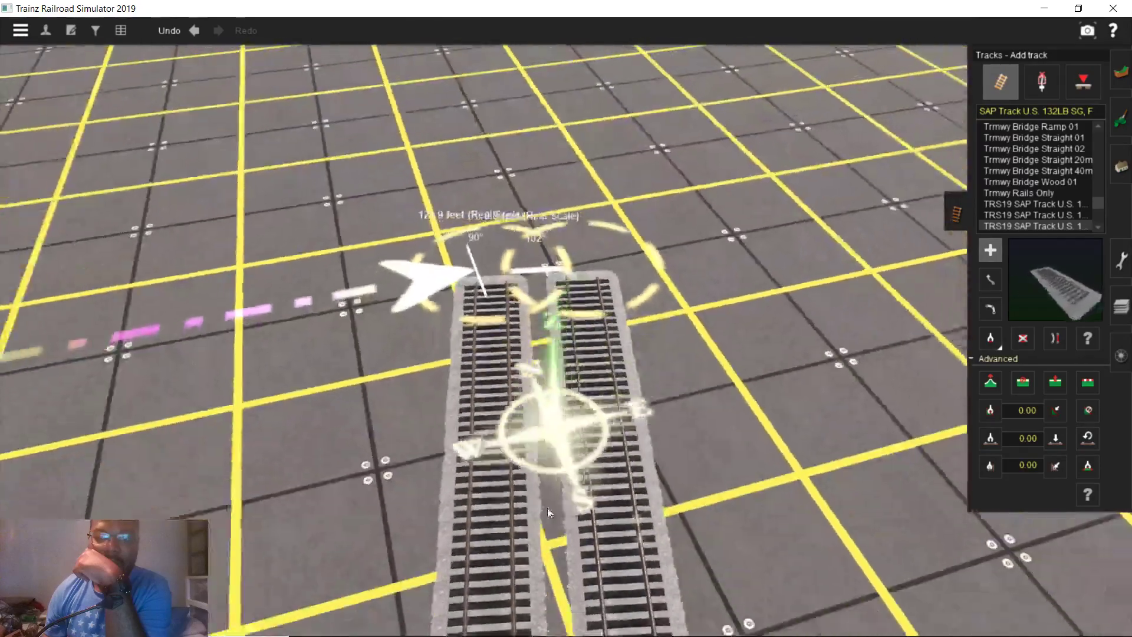
right_drag(533, 423, 524, 353)
scroll(524, 353, down, 3)
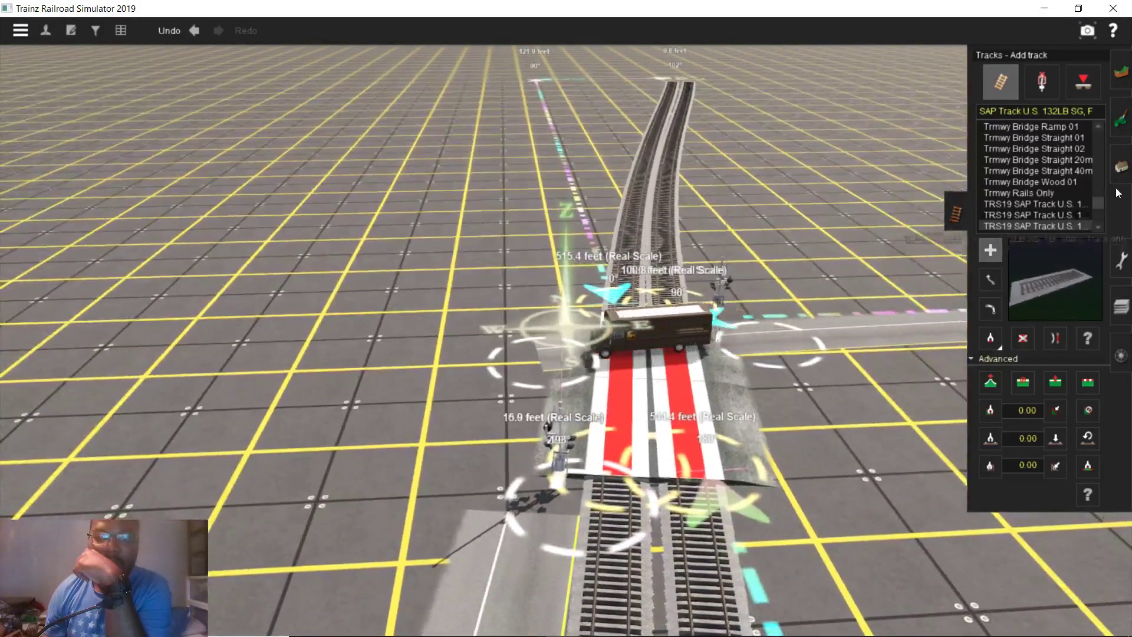
Clear the 9.79 ft measurement and pan the map to the England St crossing
mouse_move(417, 628)
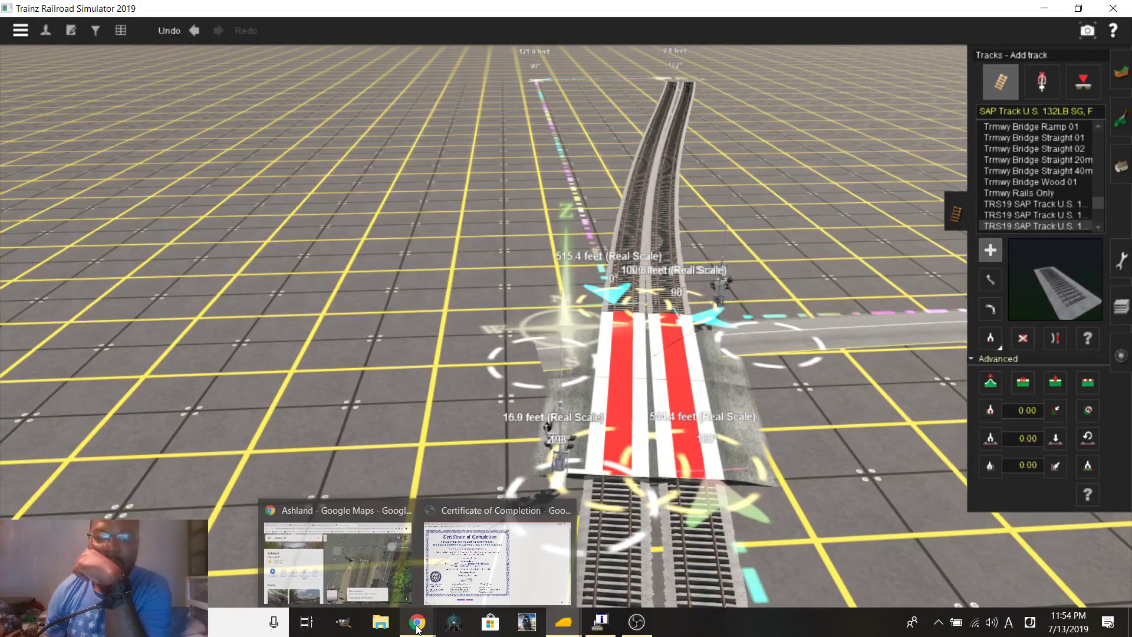
click(374, 558)
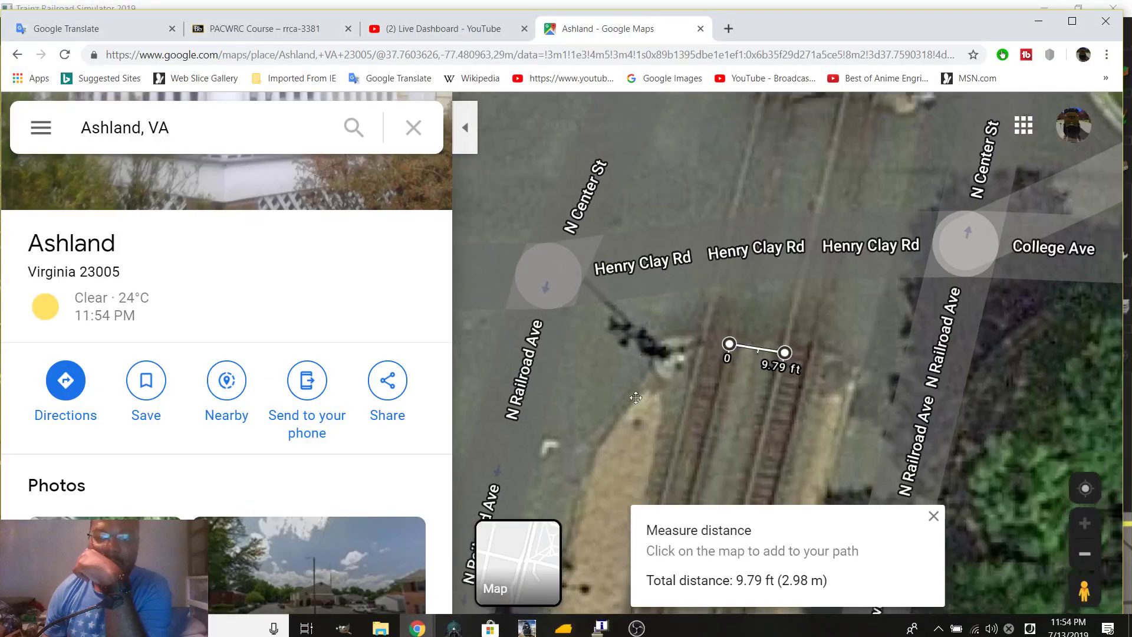
drag(639, 378, 618, 487)
click(931, 517)
drag(907, 501, 692, 288)
drag(677, 374, 773, 127)
drag(752, 370, 714, 289)
scroll(711, 304, up, 2)
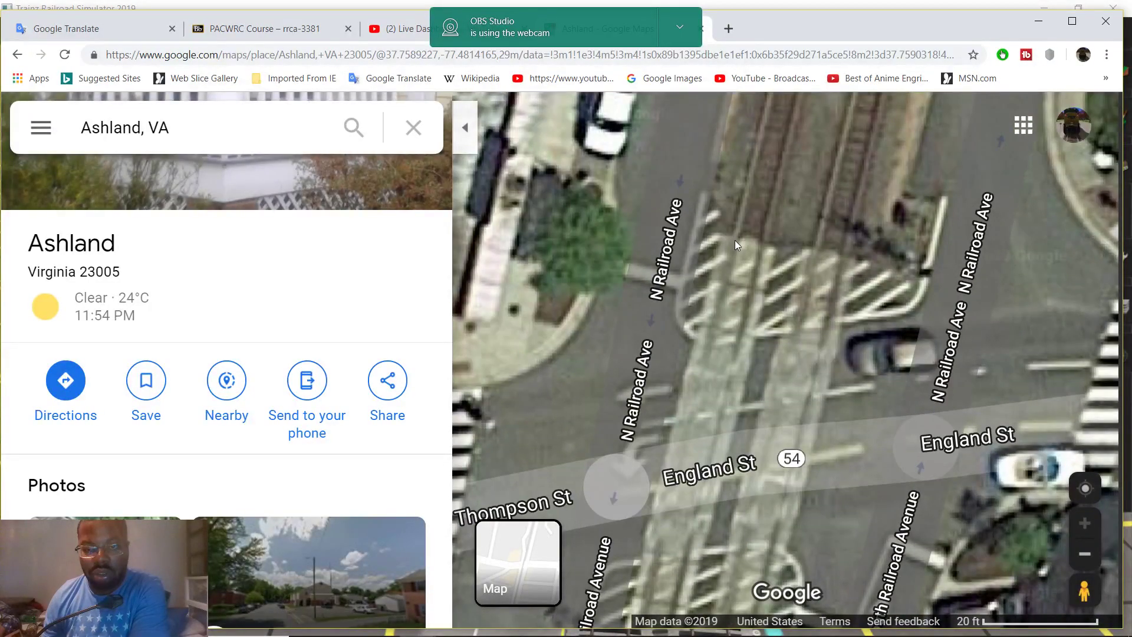
Measure 7.28 ft beside the north tracks at England St, then return to Trainz
right_click(737, 236)
click(746, 545)
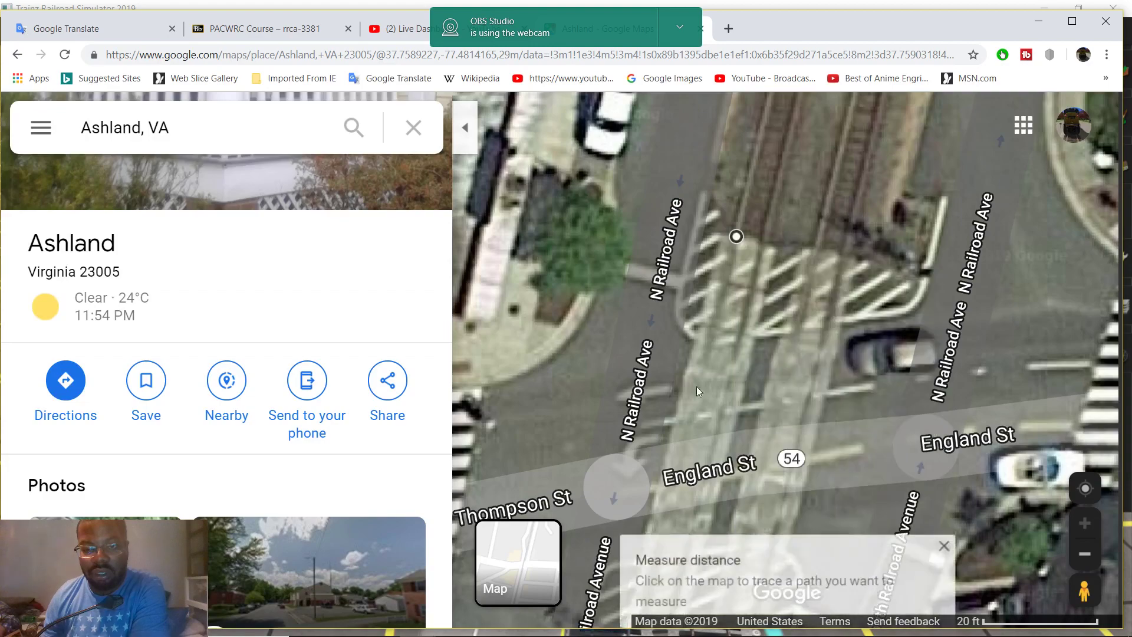
click(695, 229)
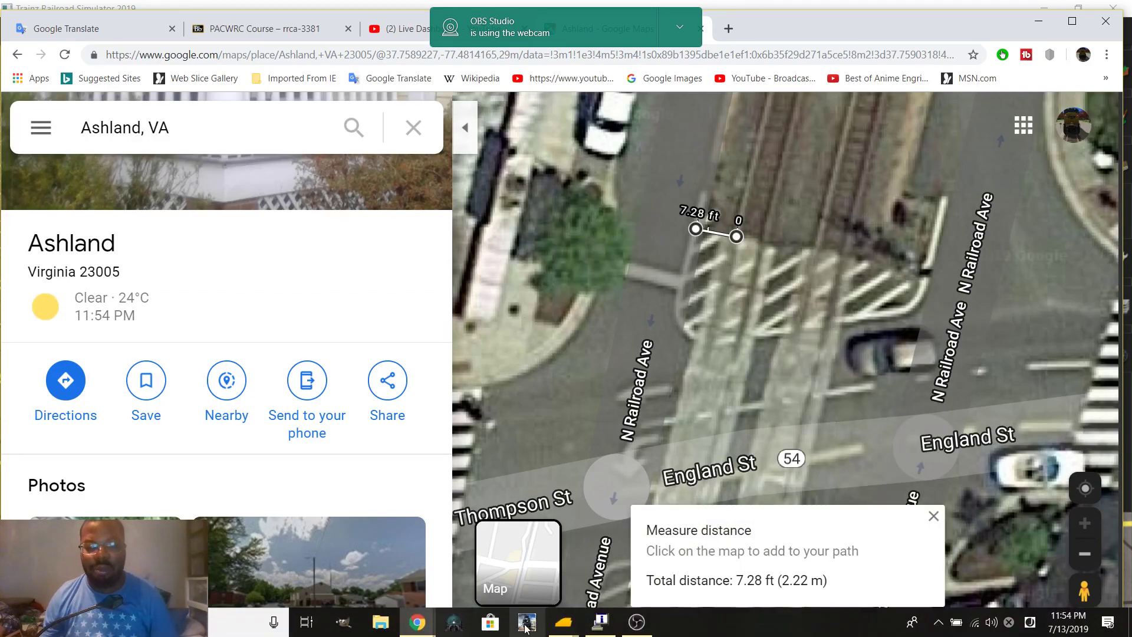
mouse_move(571, 632)
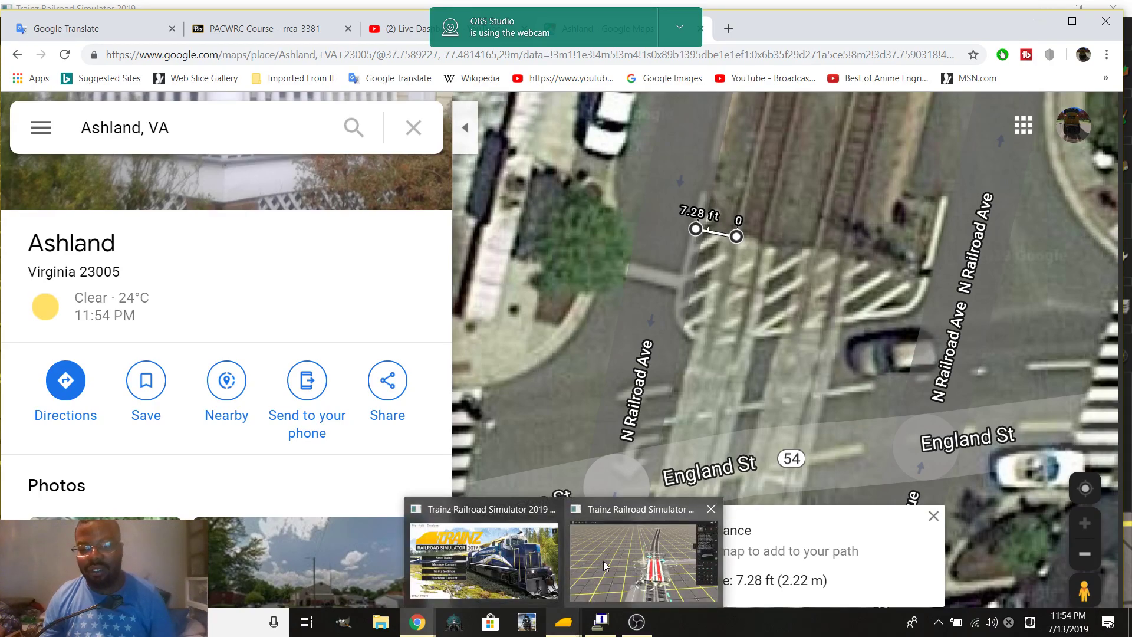
click(603, 561)
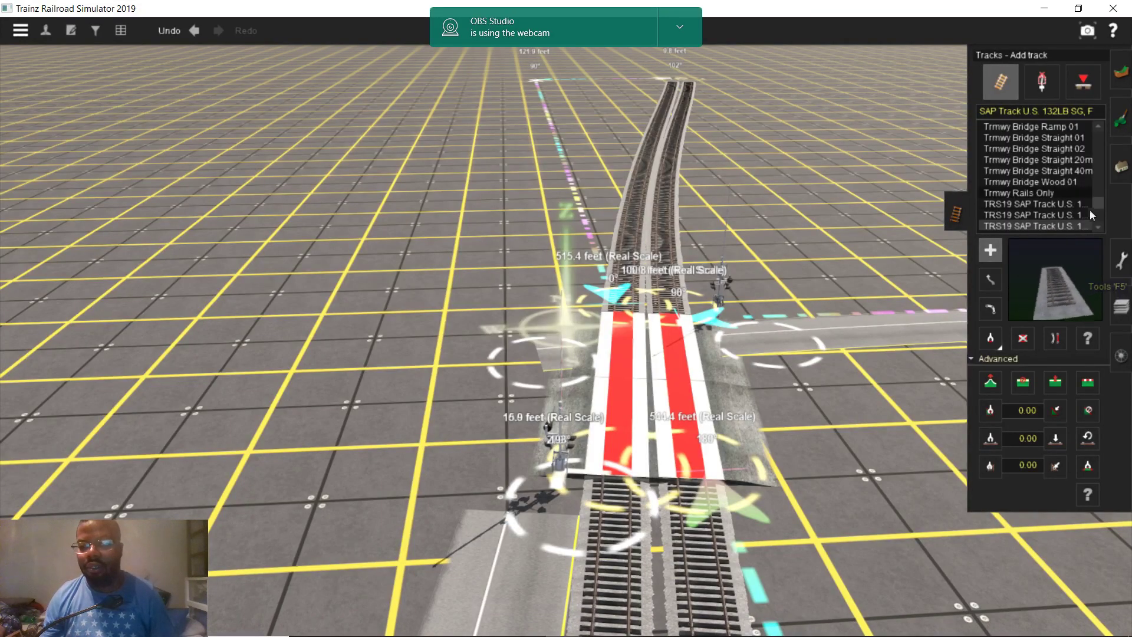
Add a 7.8 ft ruler at a 278° heading along the crossing's north edge
click(1124, 266)
scroll(517, 396, up, 10)
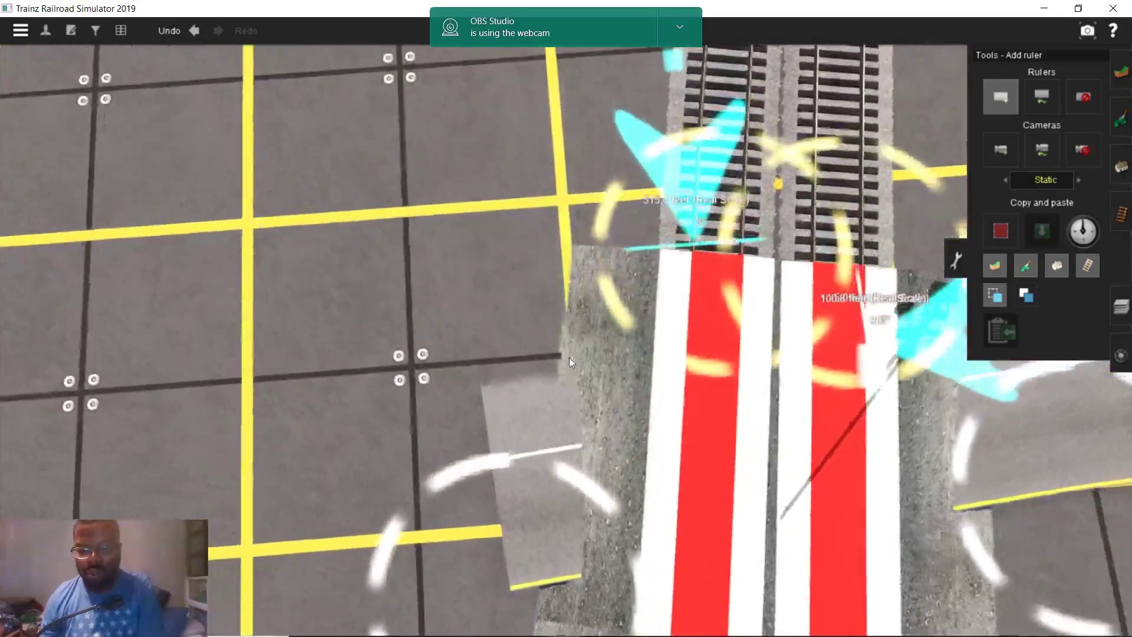
scroll(569, 361, up, 5)
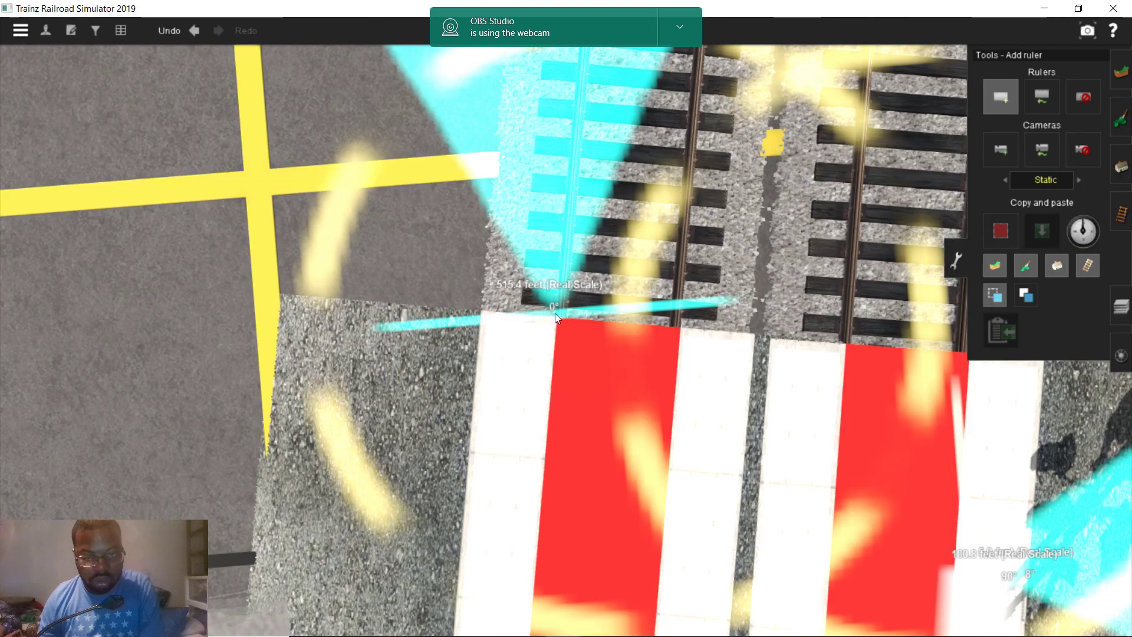
drag(481, 316, 611, 331)
key(Left)
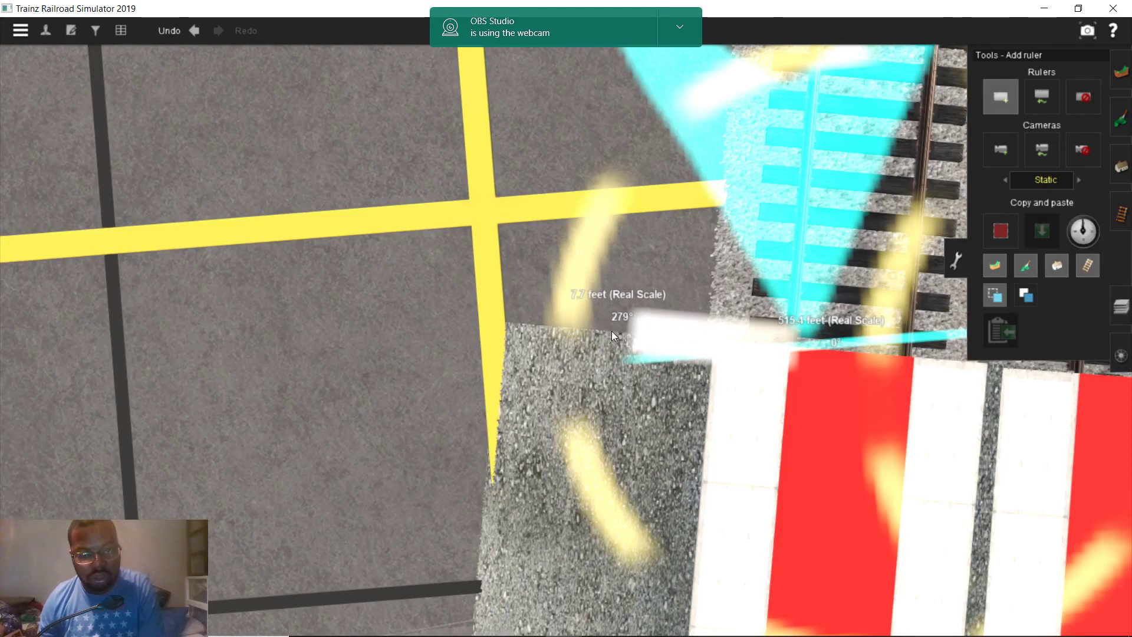
scroll(585, 414, down, 5)
right_drag(585, 414, 586, 368)
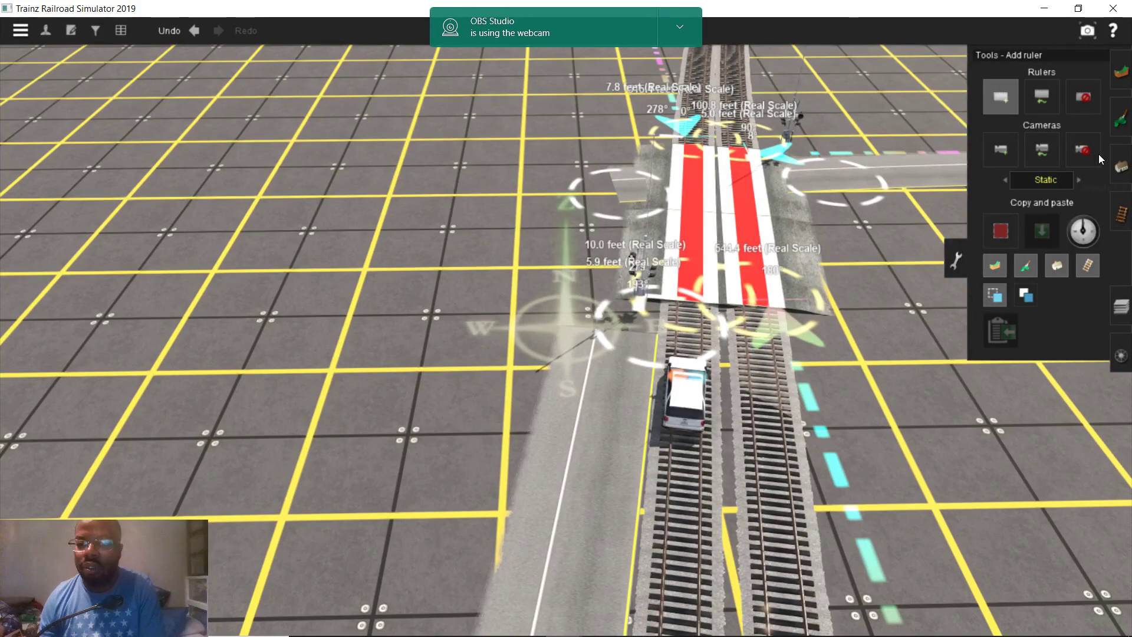
Select Add spline with the 40FT DoubleSolidLine spline and survey the crossing area
click(1123, 165)
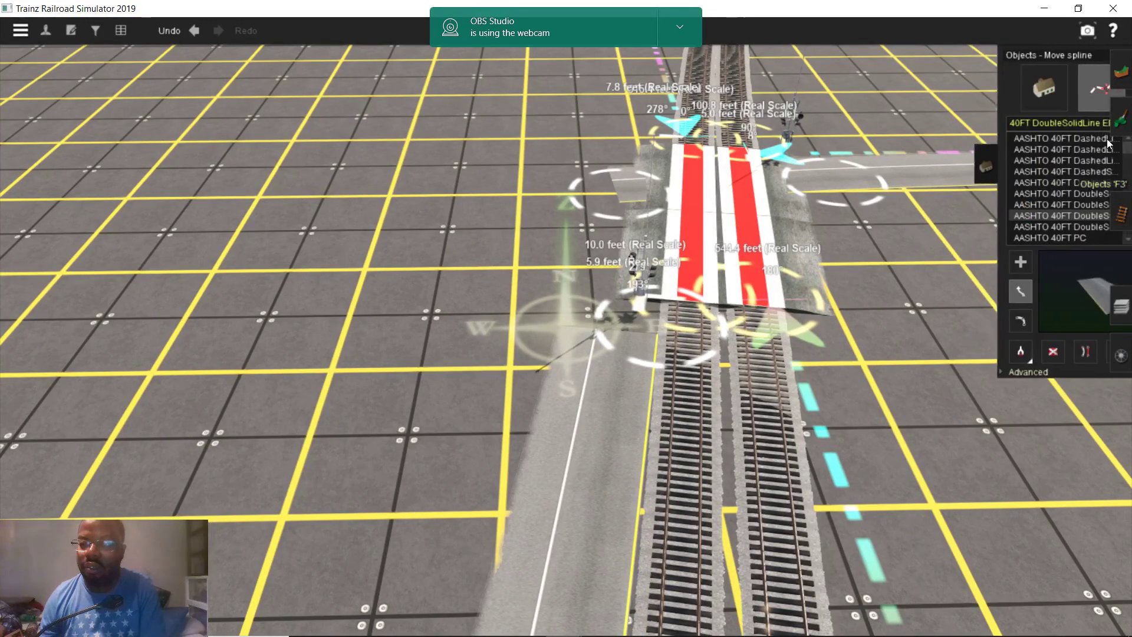
right_drag(635, 333, 564, 349)
scroll(565, 349, up, 5)
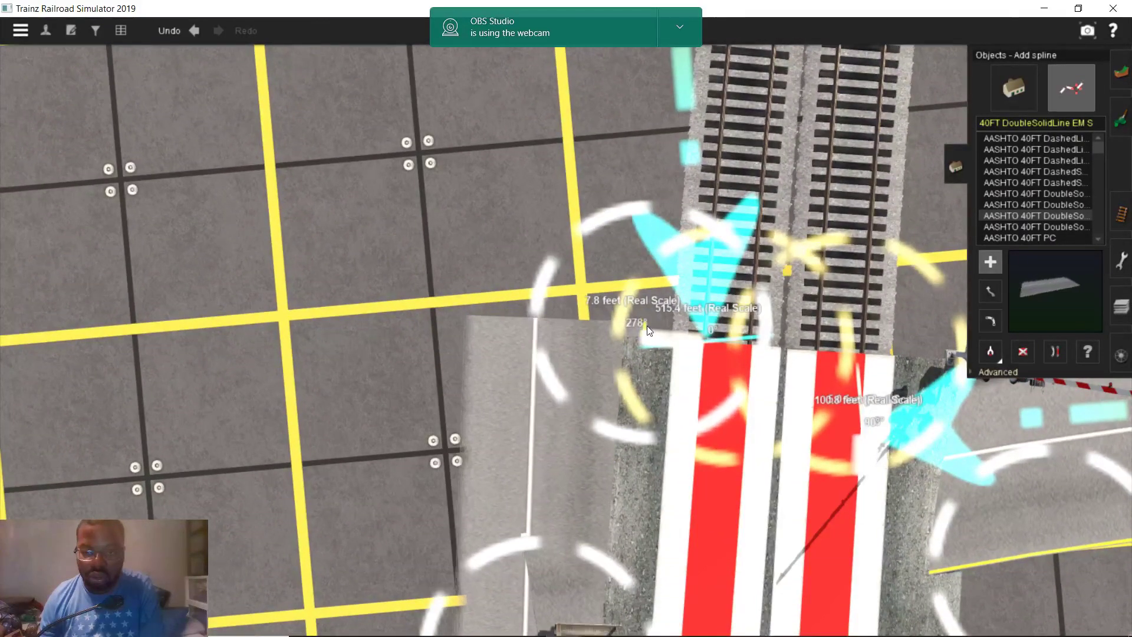
right_drag(646, 326, 613, 493)
scroll(517, 468, down, 8)
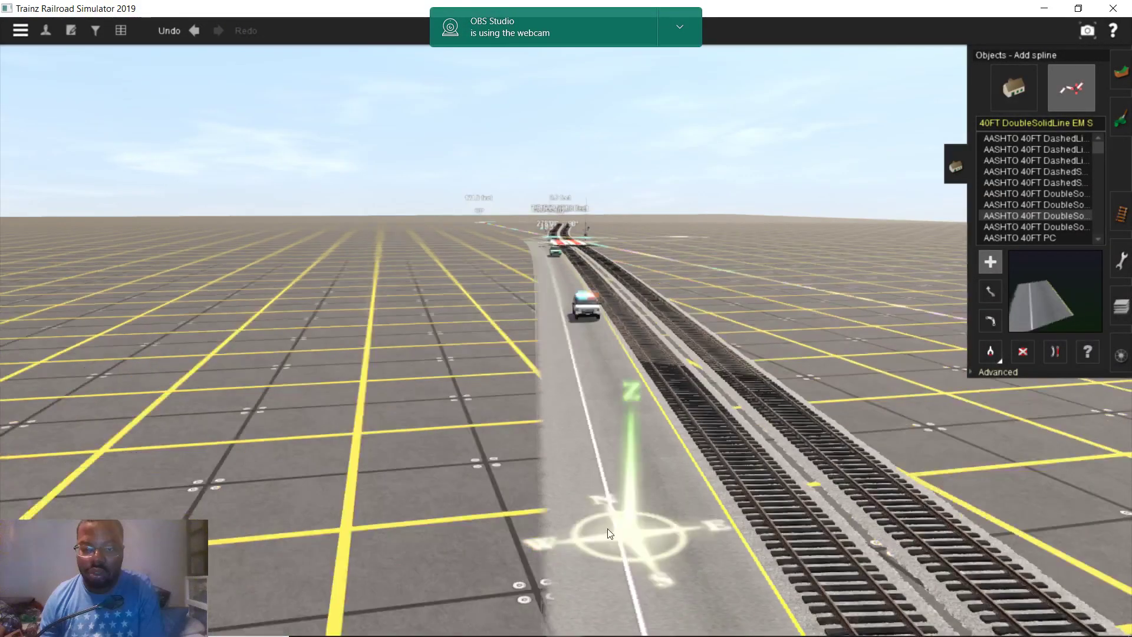
scroll(637, 144, up, 5)
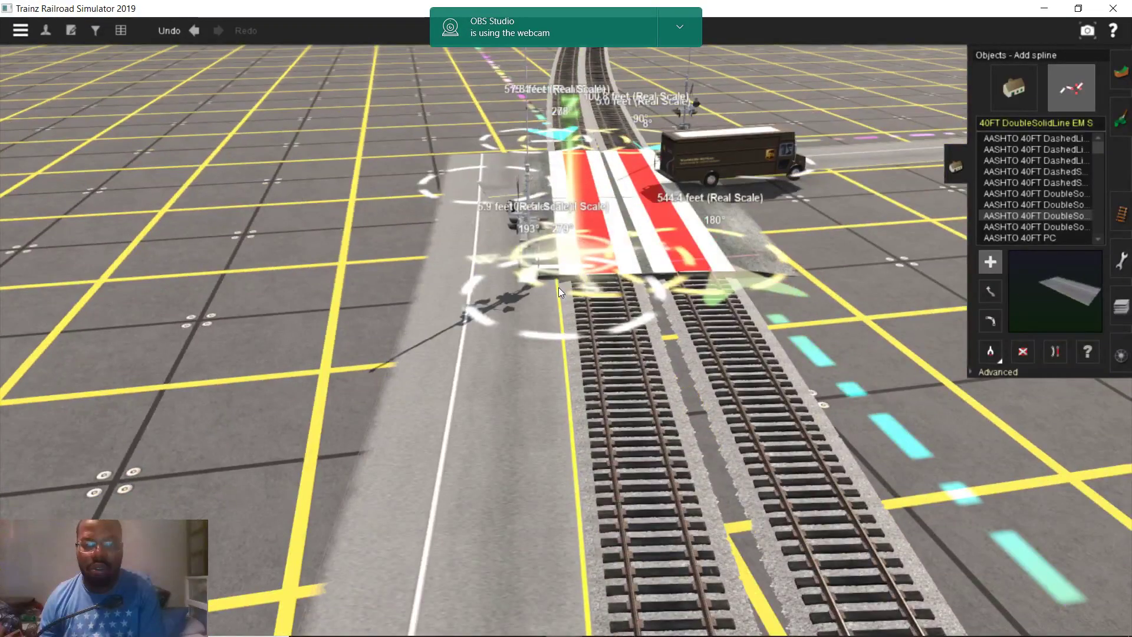
scroll(557, 288, up, 3)
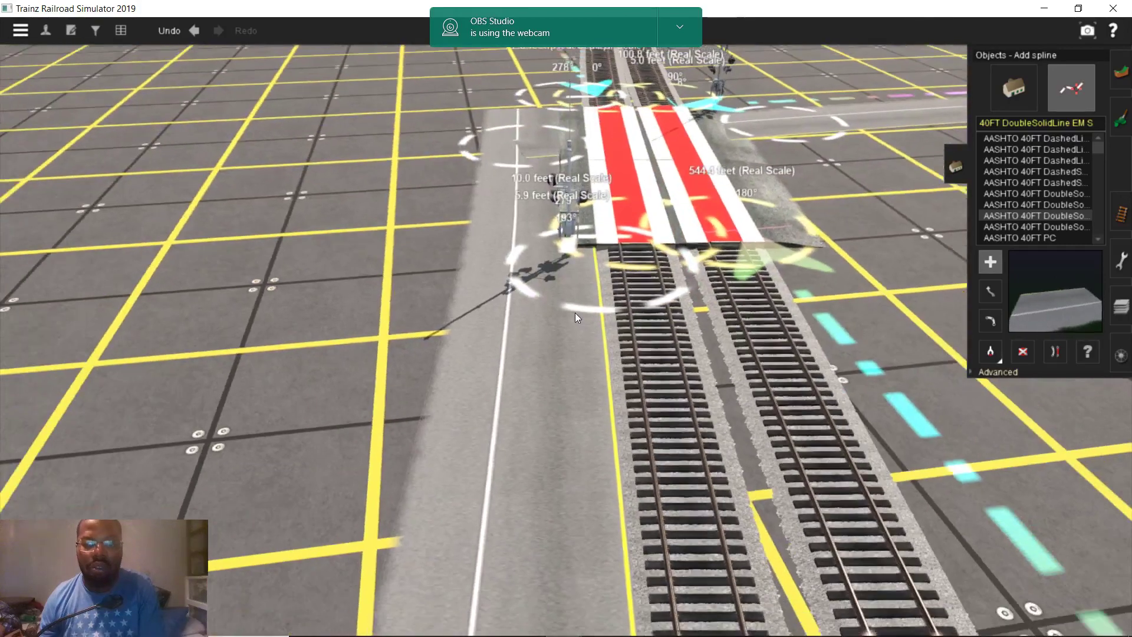
scroll(575, 312, down, 1)
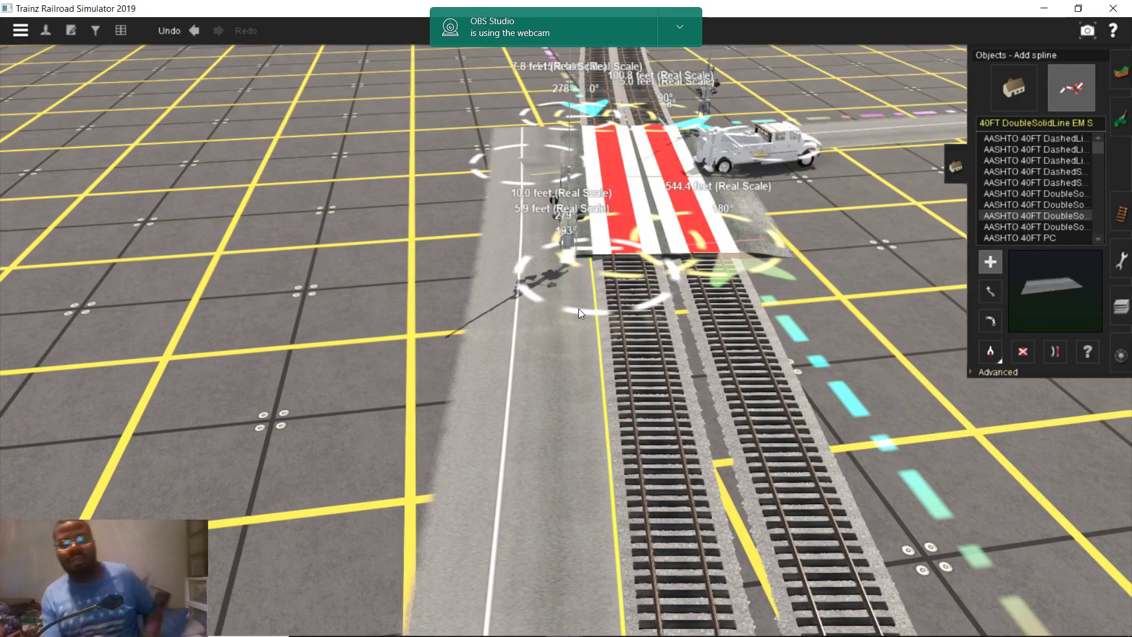
scroll(575, 224, up, 3)
scroll(581, 224, down, 1)
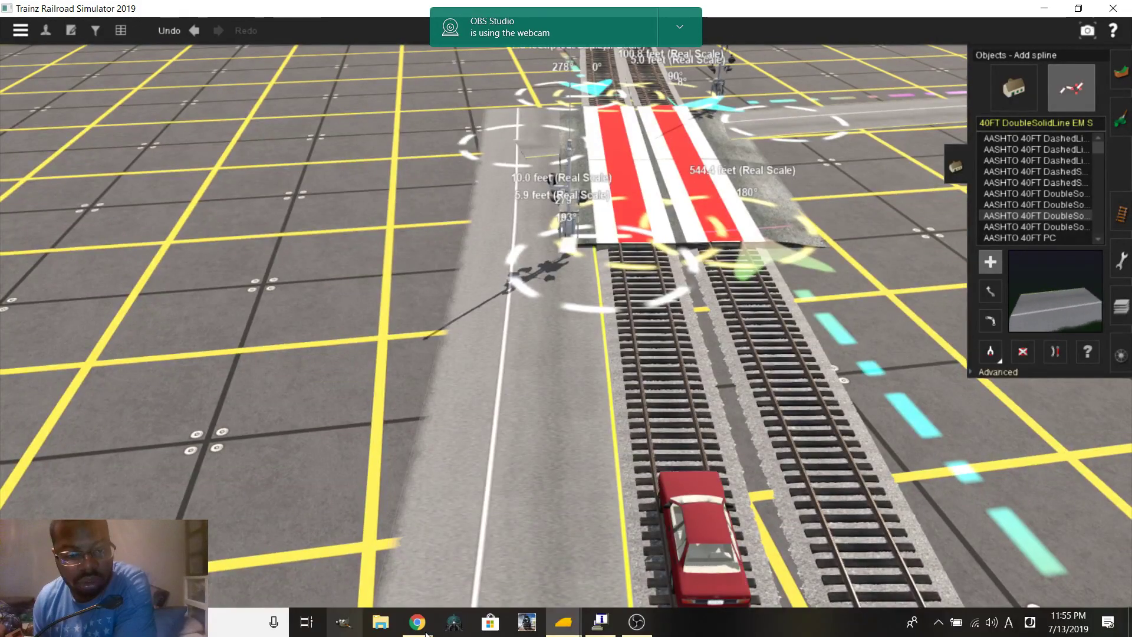
Pan the map north along N Railroad Ave and clear the 7.28 ft measurement
mouse_move(417, 622)
click(393, 590)
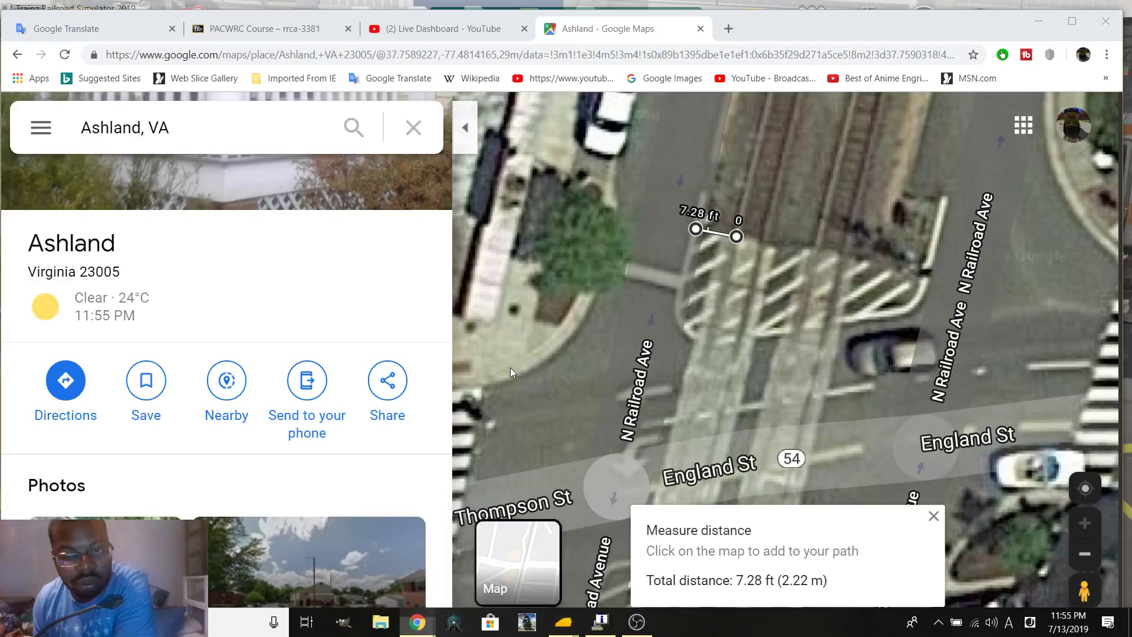
drag(571, 604, 683, 213)
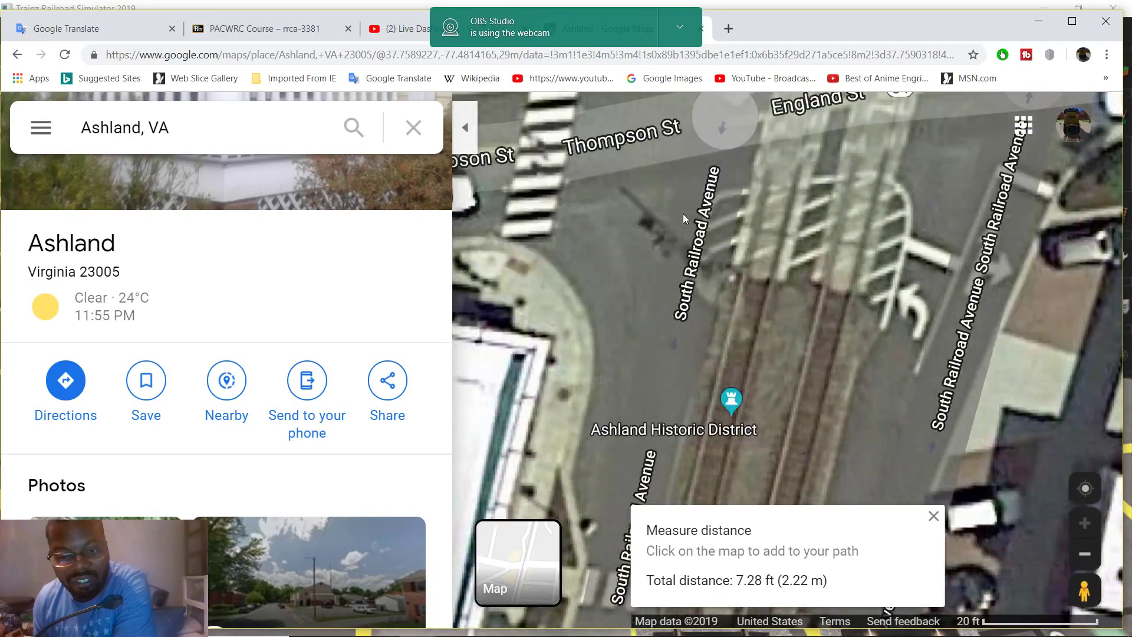
drag(677, 334, 685, 369)
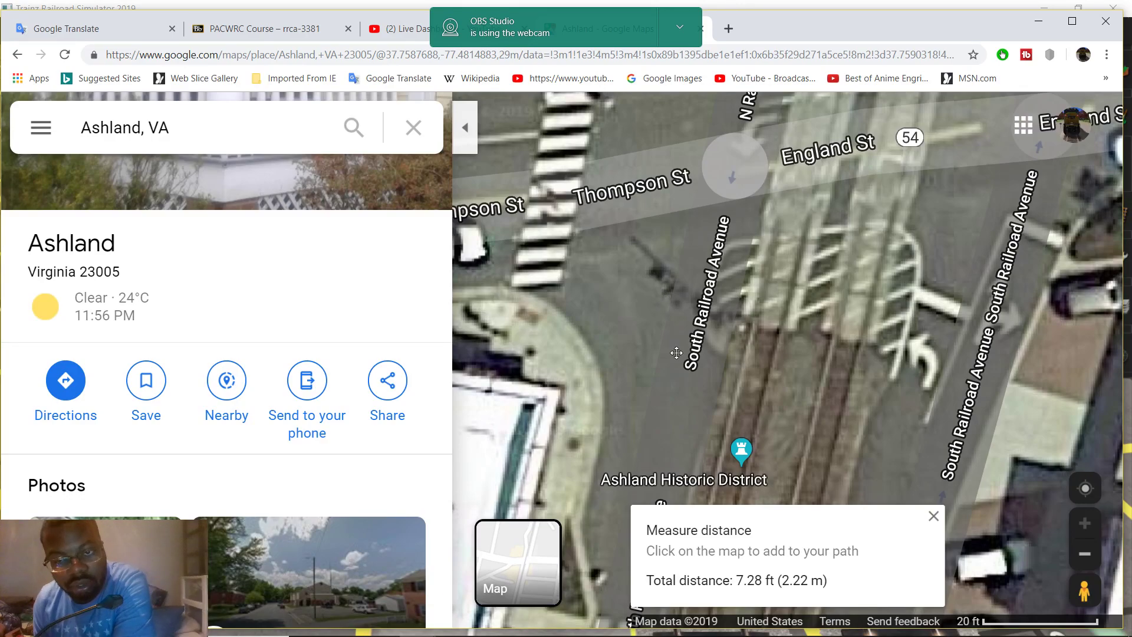
drag(676, 352, 679, 483)
drag(663, 251, 692, 249)
drag(705, 338, 718, 248)
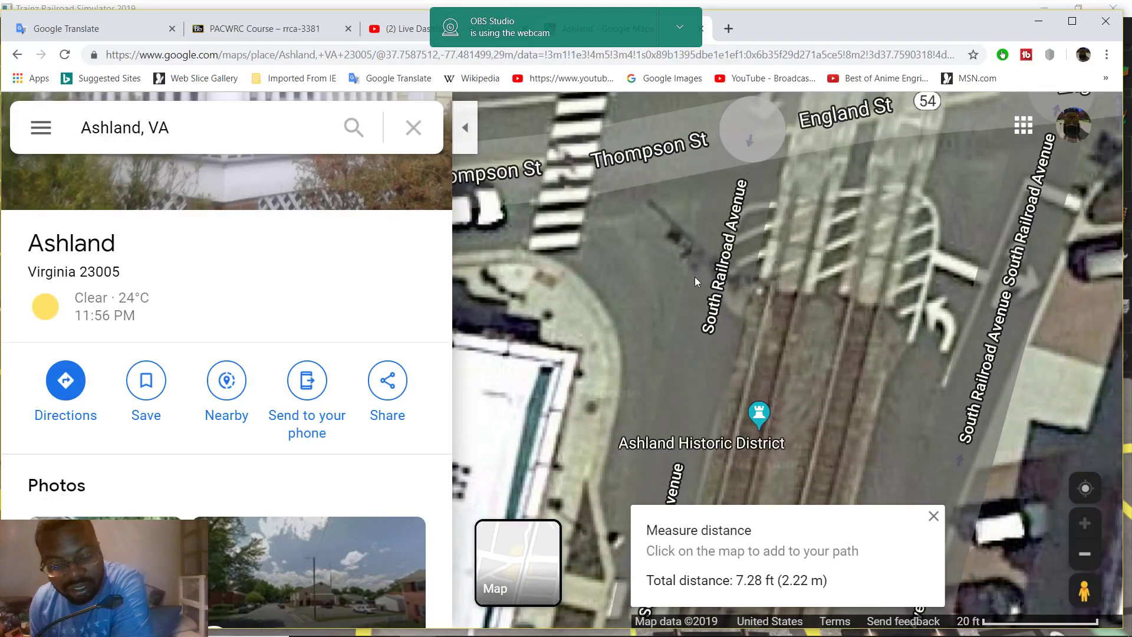
scroll(698, 281, down, 1)
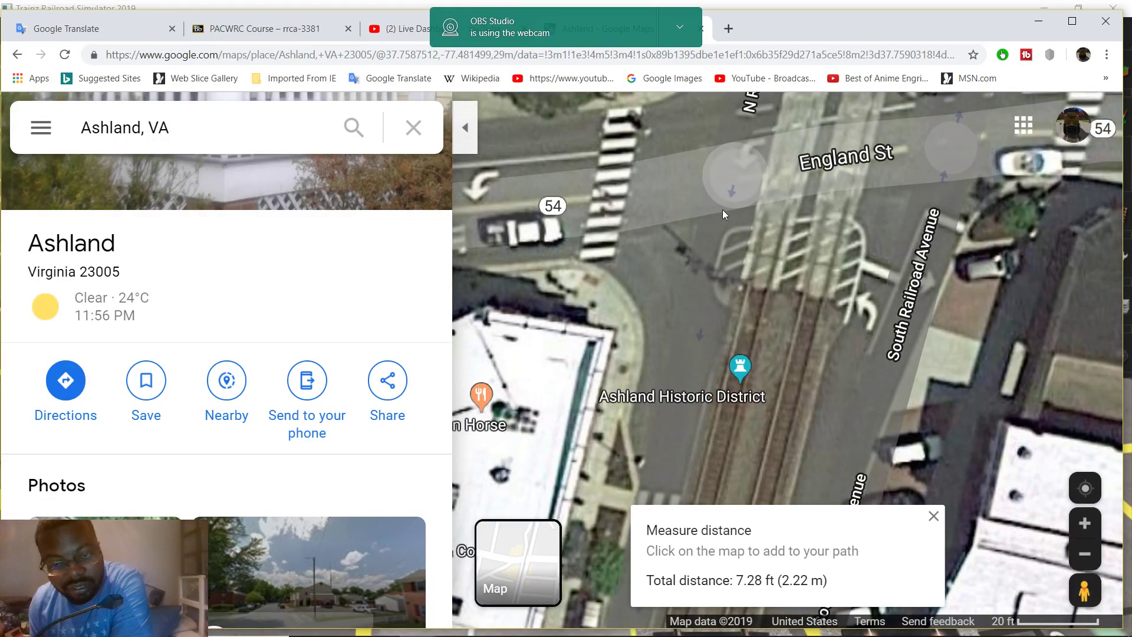
drag(724, 214, 734, 357)
drag(748, 295, 738, 384)
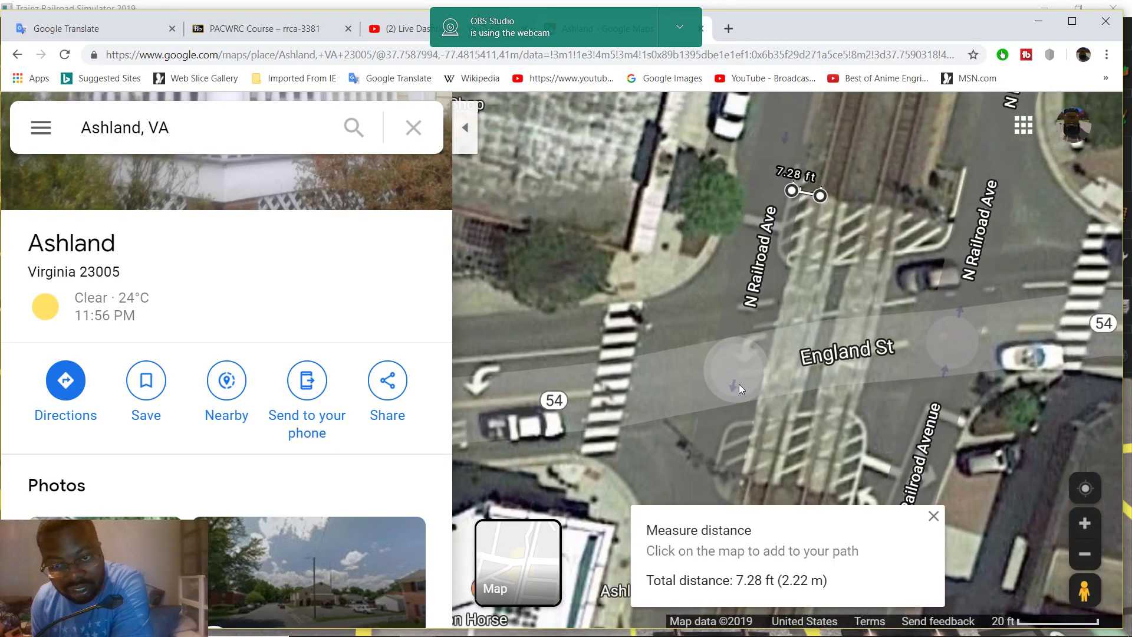
drag(830, 240, 807, 351)
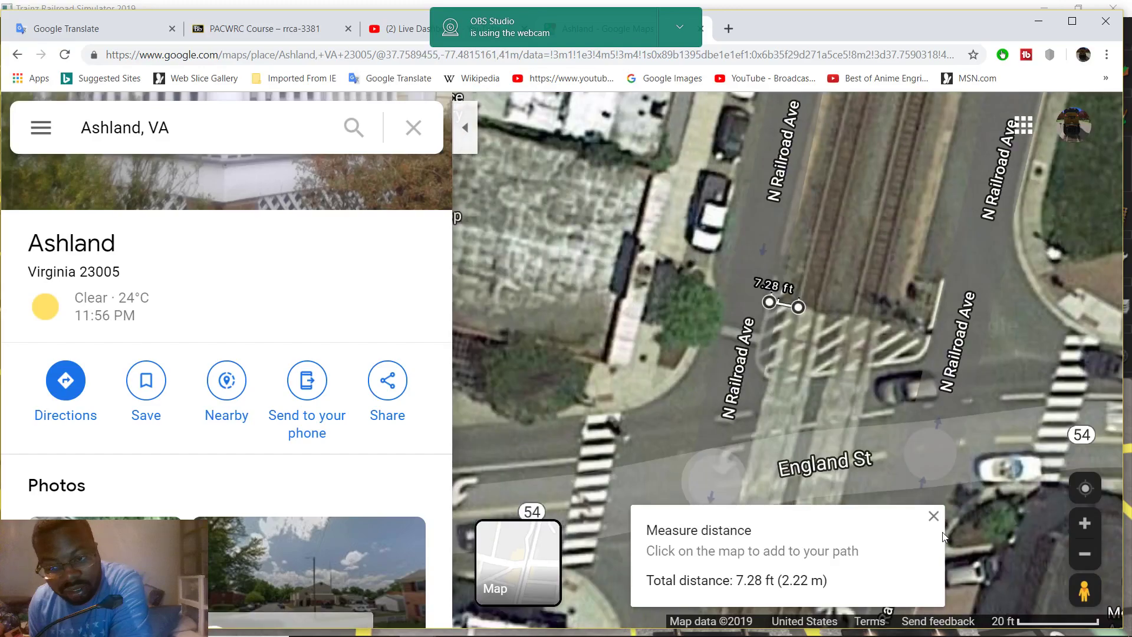
click(933, 516)
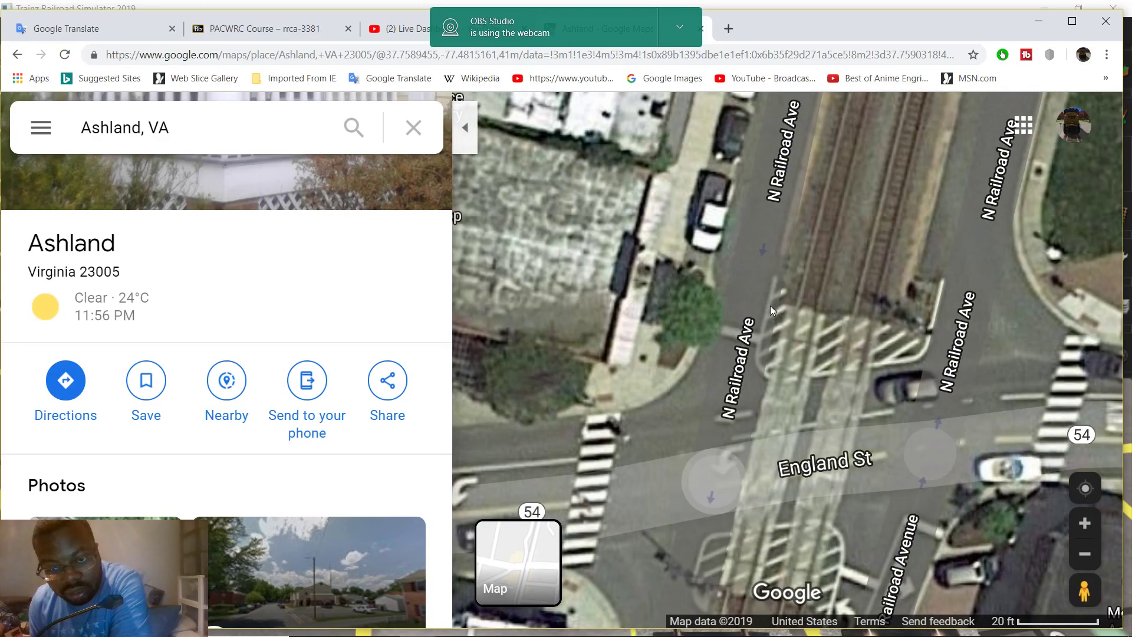
Measure 90.76 ft along the tracks near The Hanover Bank Building
right_click(766, 307)
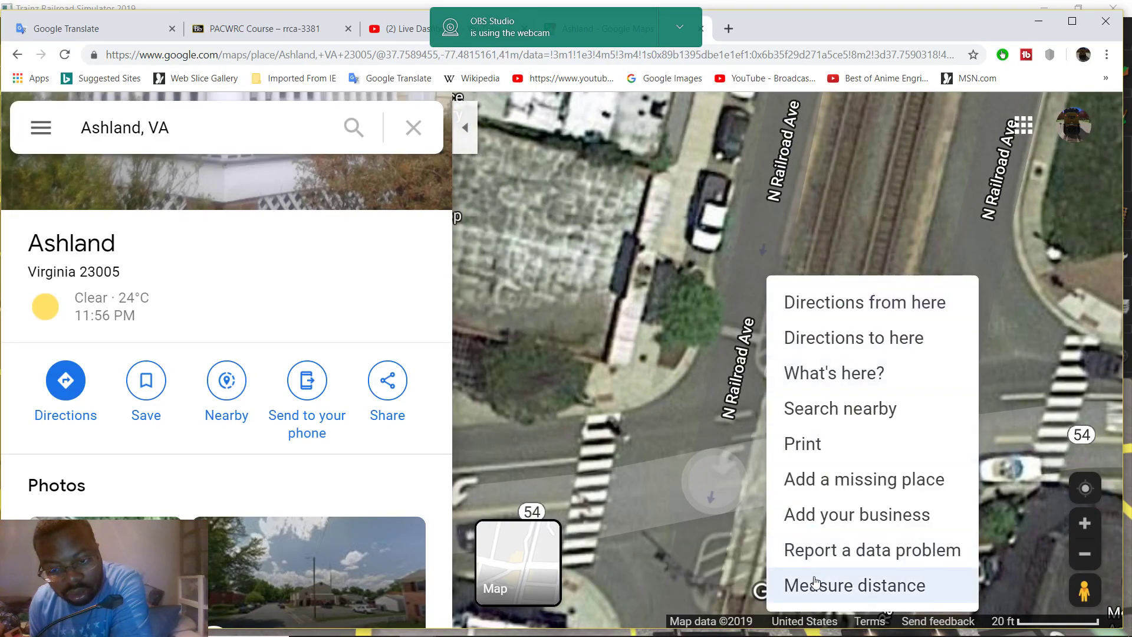
click(825, 583)
drag(771, 221, 758, 435)
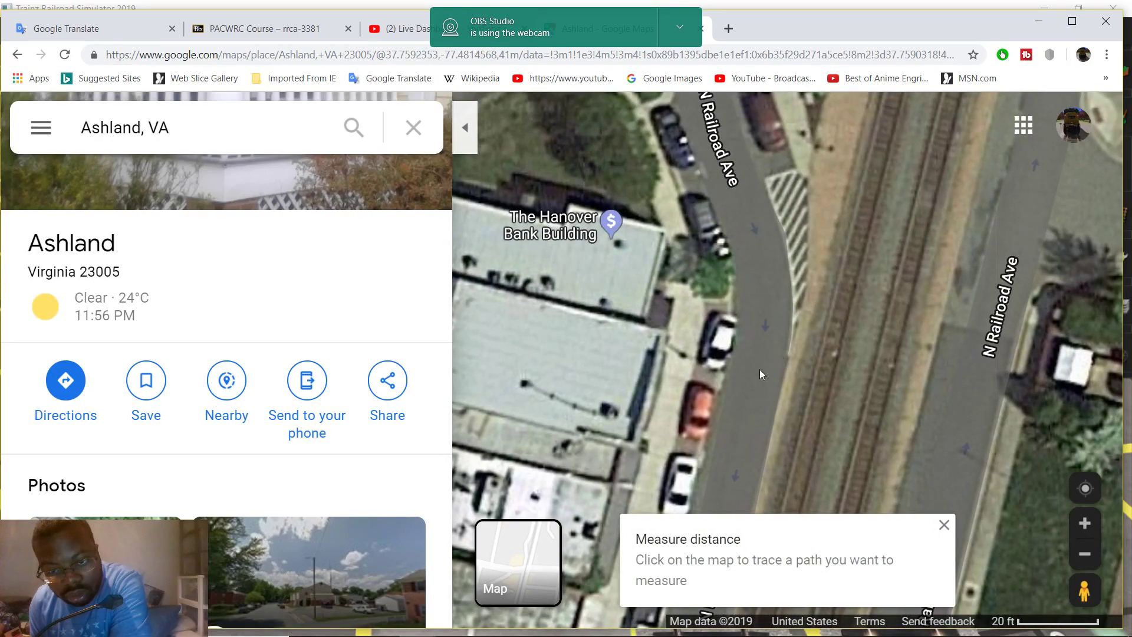
click(759, 369)
drag(759, 369, 731, 248)
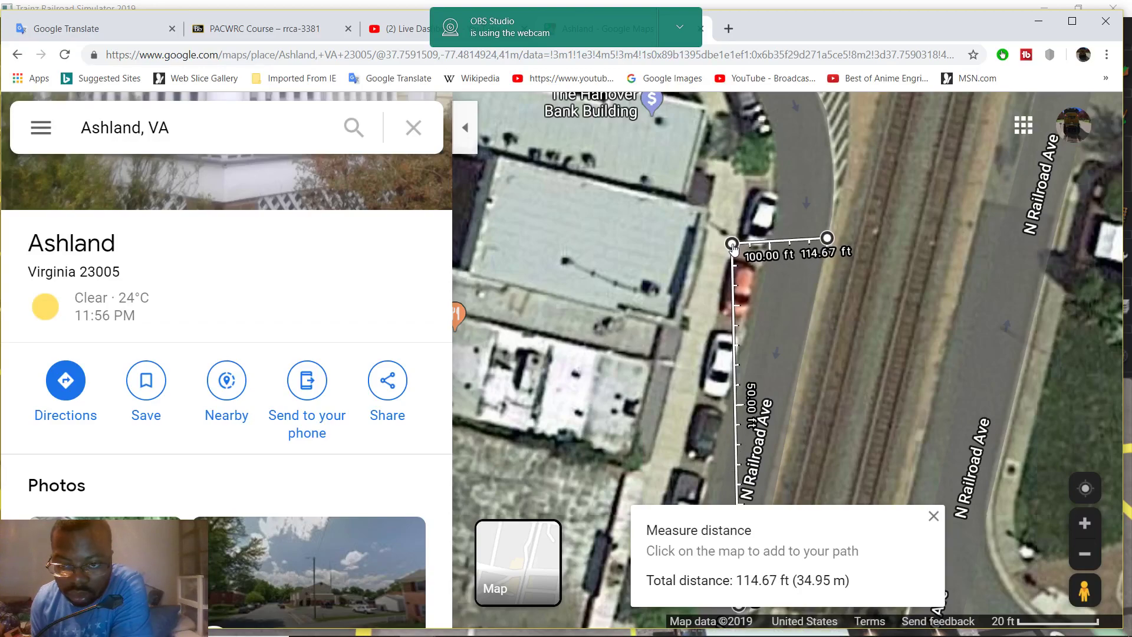
click(826, 239)
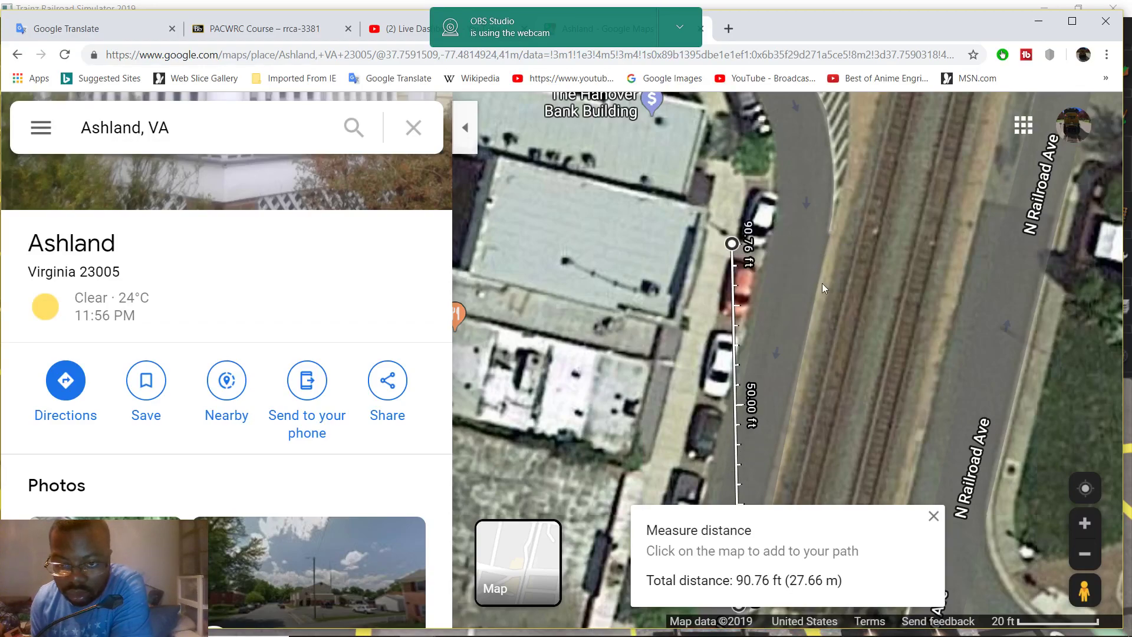
drag(828, 366, 835, 334)
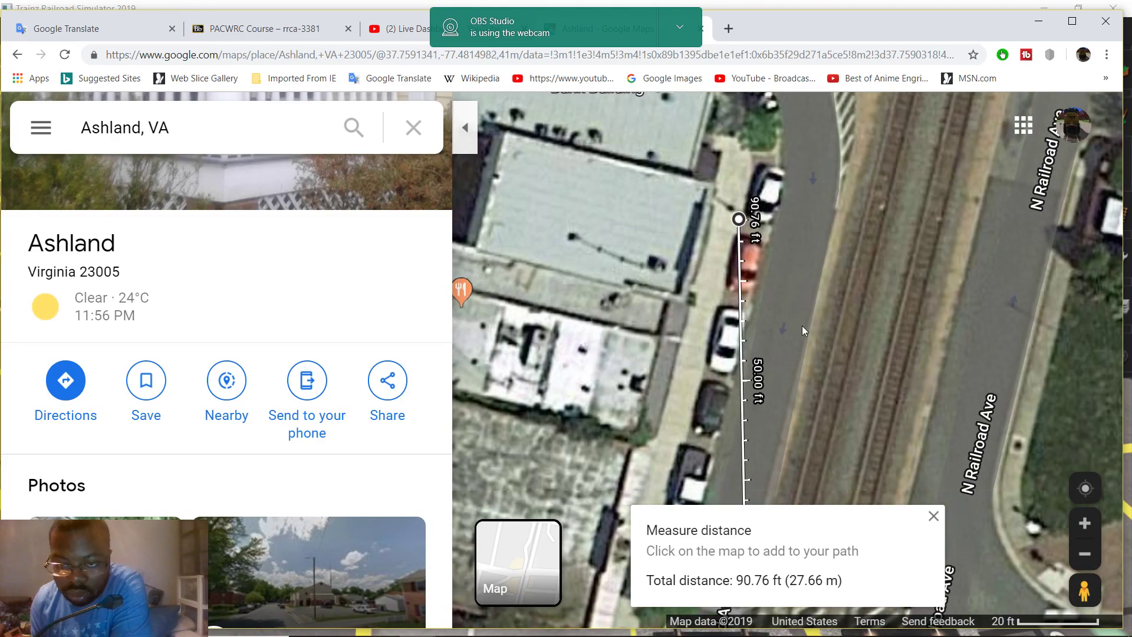
drag(801, 326, 832, 338)
drag(660, 274, 712, 344)
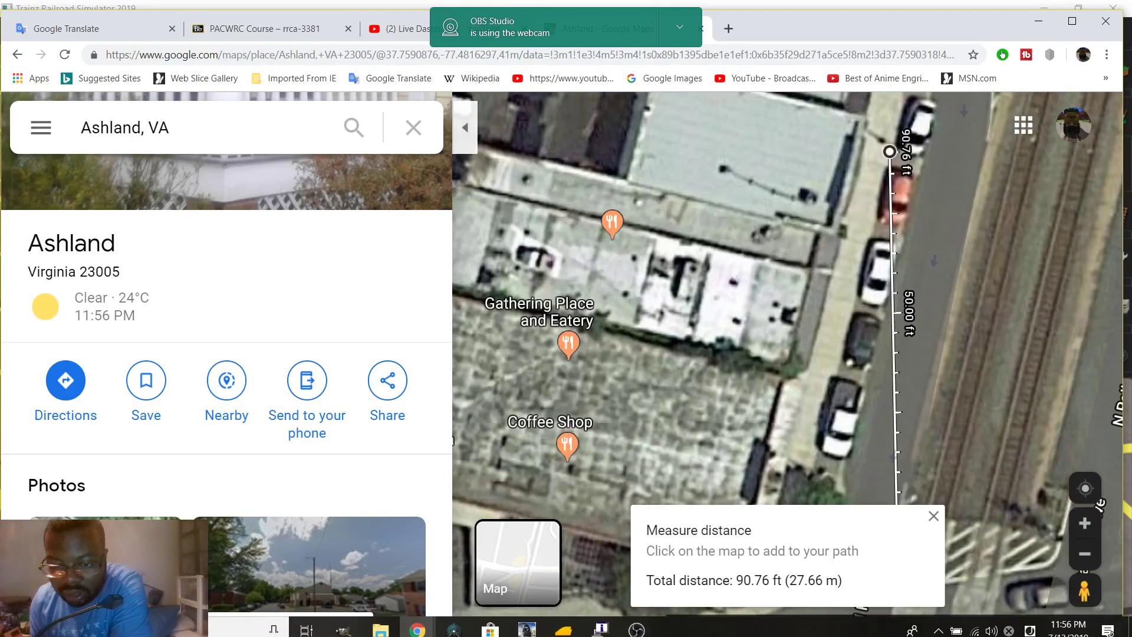
Return to Trainz, open the ruler tools with F5, and move past the crossing
mouse_move(562, 623)
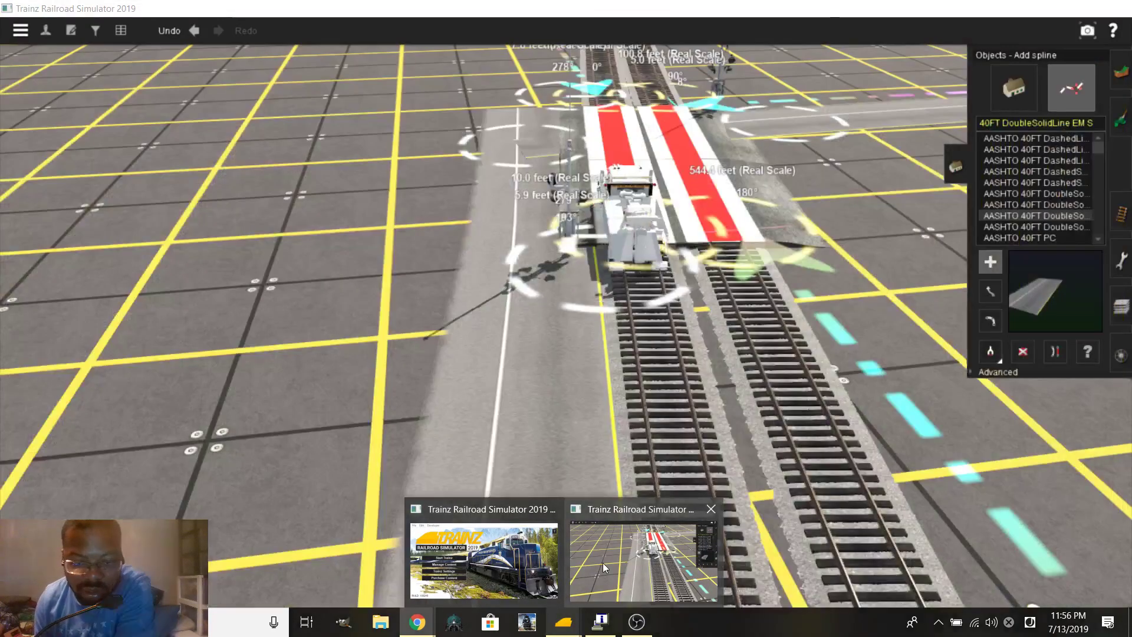
click(602, 563)
right_drag(574, 198, 574, 198)
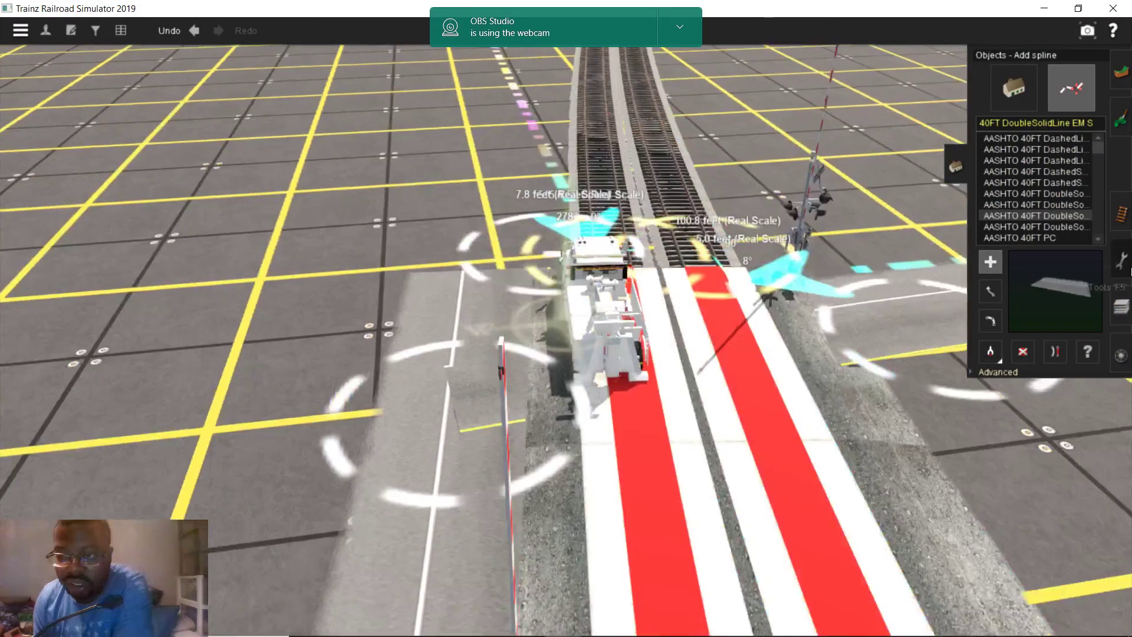
key(F5)
scroll(527, 326, up, 3)
scroll(551, 332, up, 6)
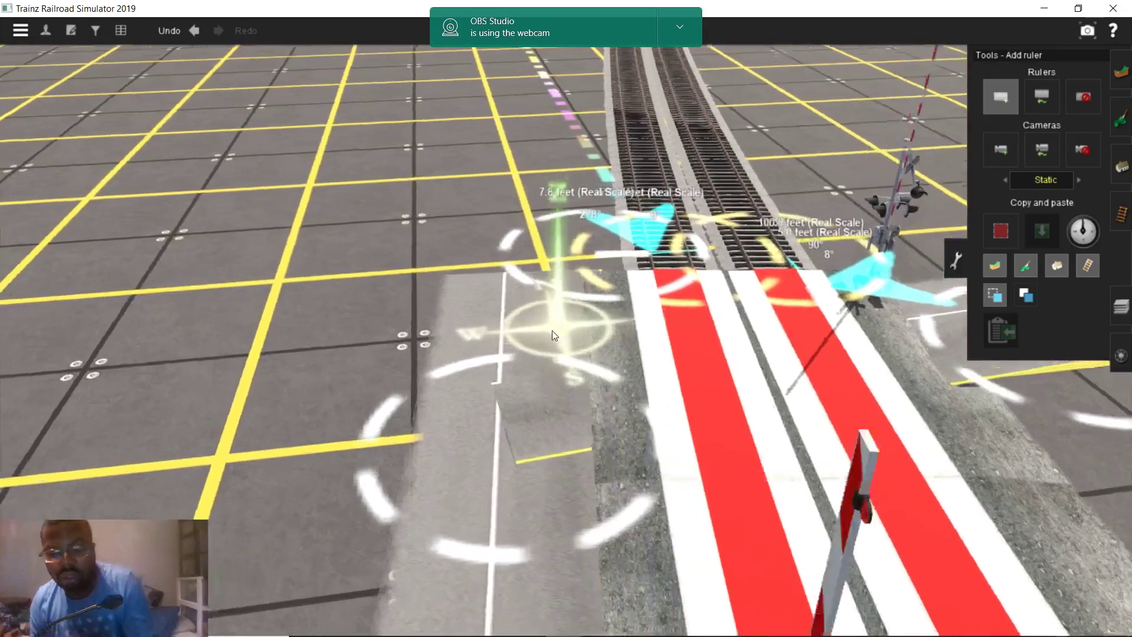
key(Up)
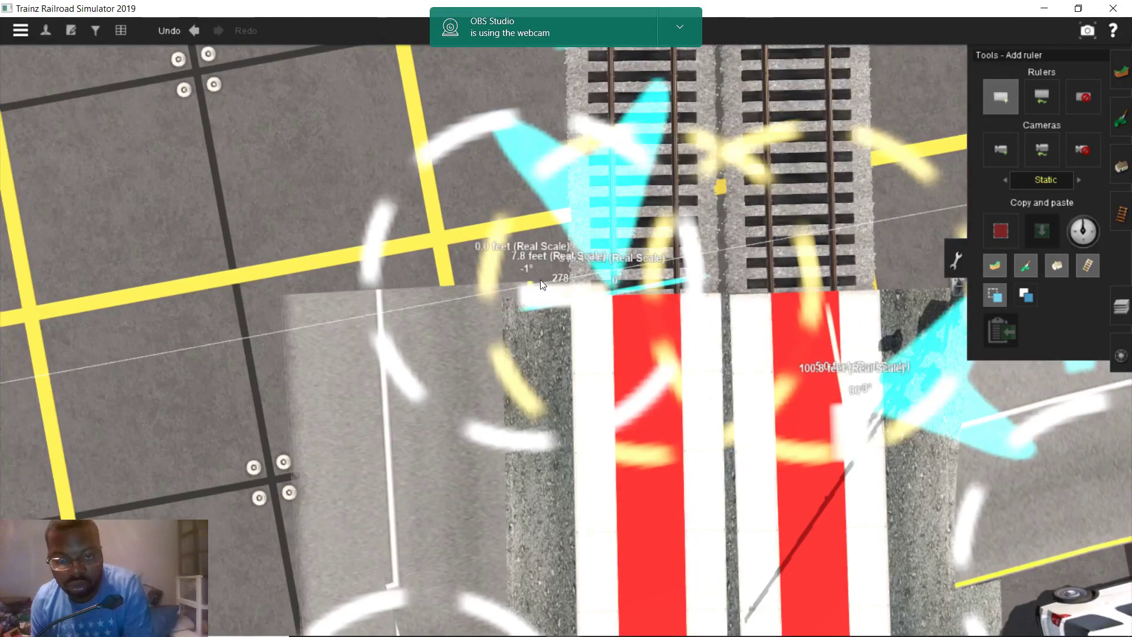
scroll(534, 292, down, 5)
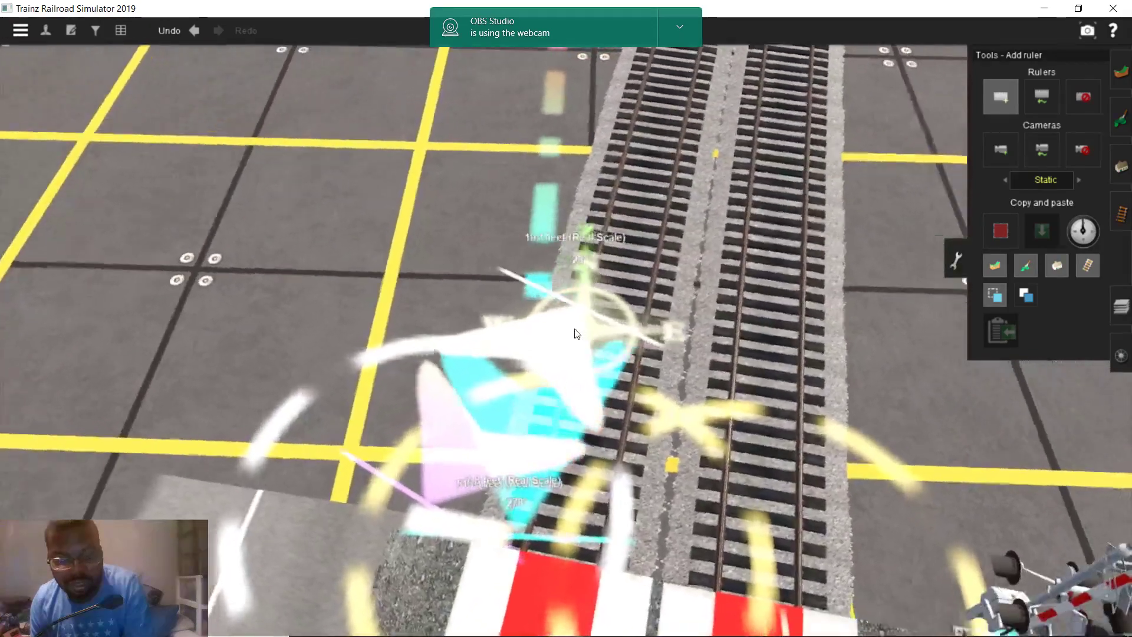
scroll(577, 333, down, 4)
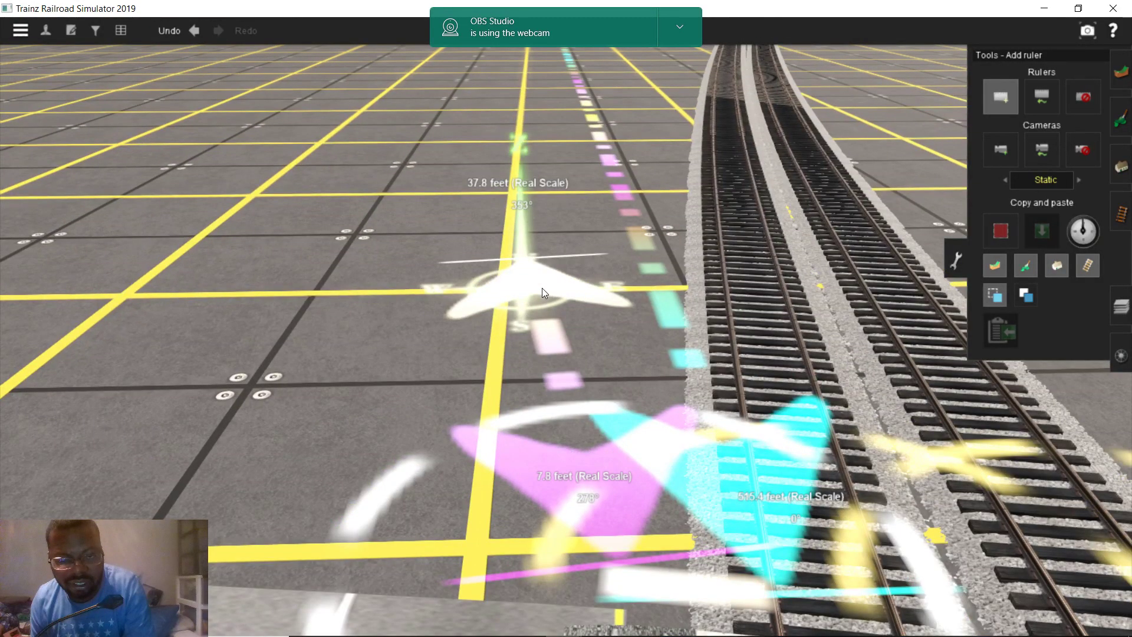
Stretch the ruler beside the tracks to 90.7 ft at 0°
key(Up)
scroll(558, 270, up, 5)
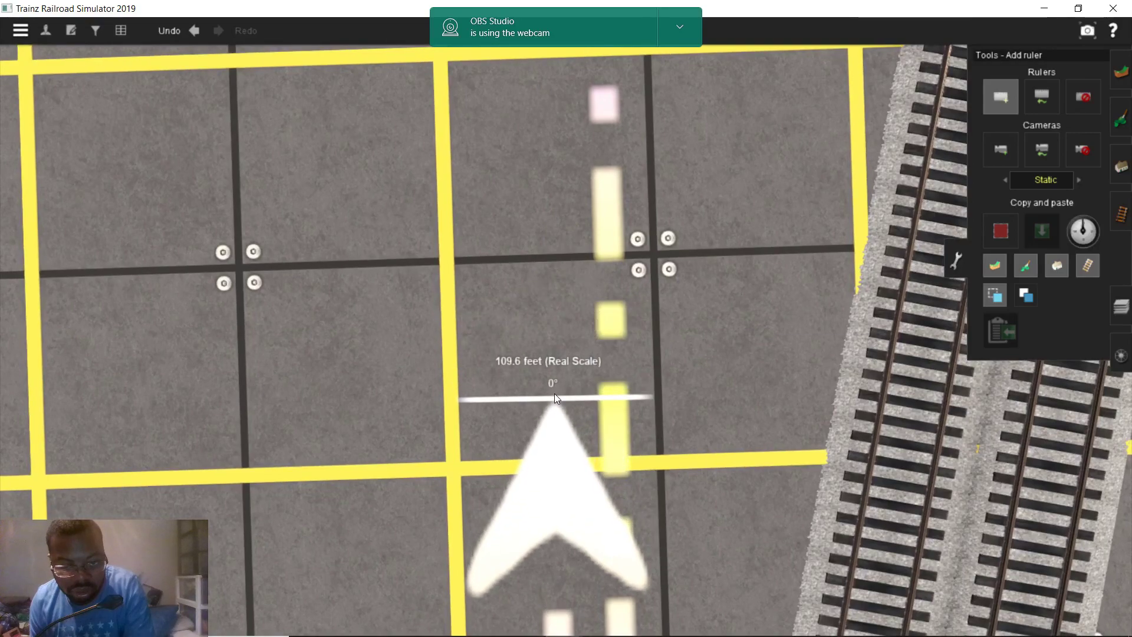
key(Up)
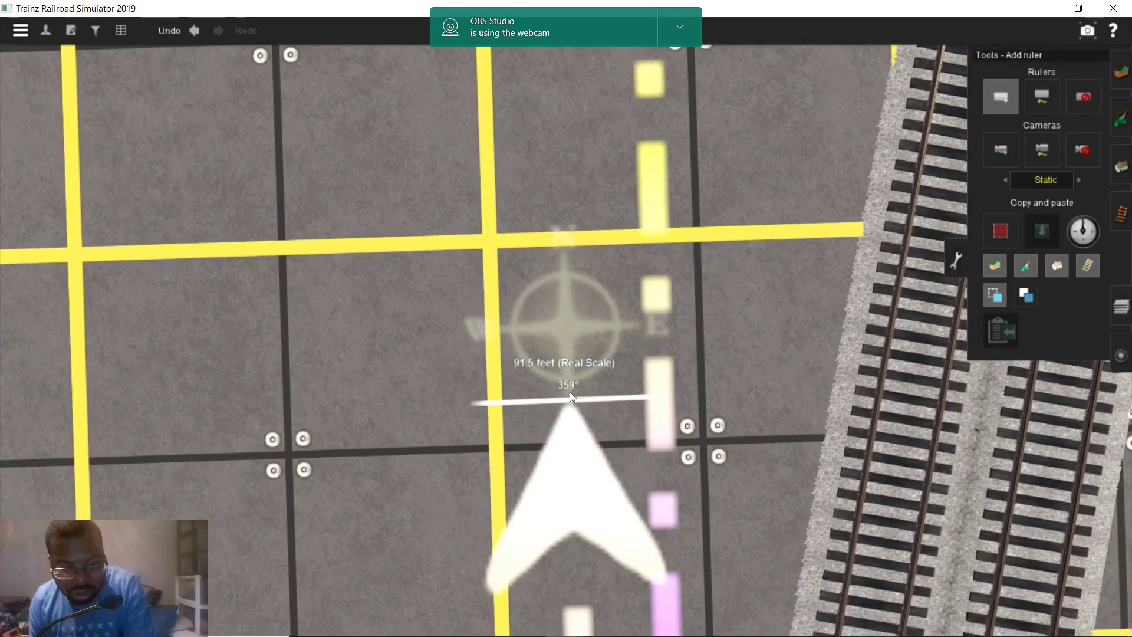
right_drag(576, 390, 567, 336)
drag(568, 336, 567, 310)
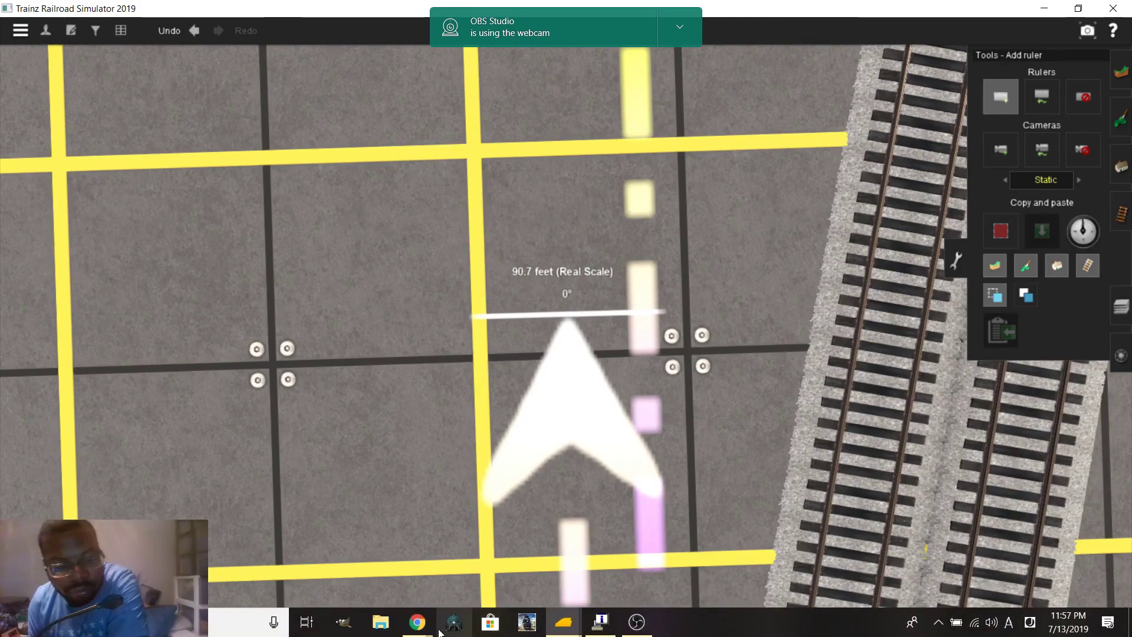
Move the measurement across N Railroad Ave from the parked cars to the tracks, reading 24.25 ft
mouse_move(417, 622)
click(389, 555)
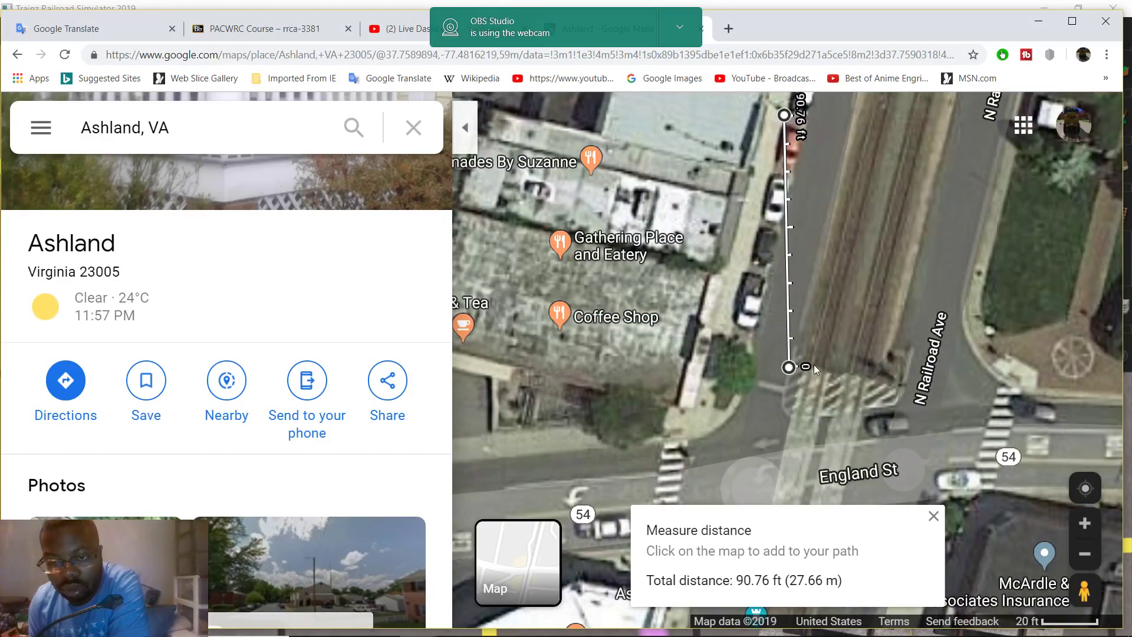
drag(789, 367, 803, 225)
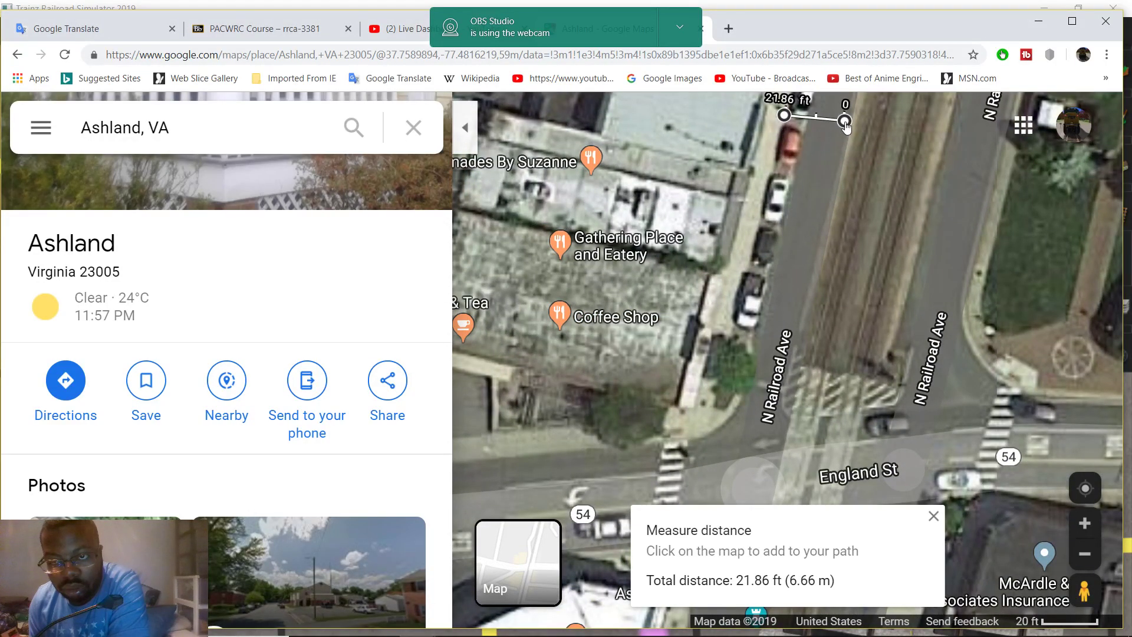
scroll(855, 183, up, 2)
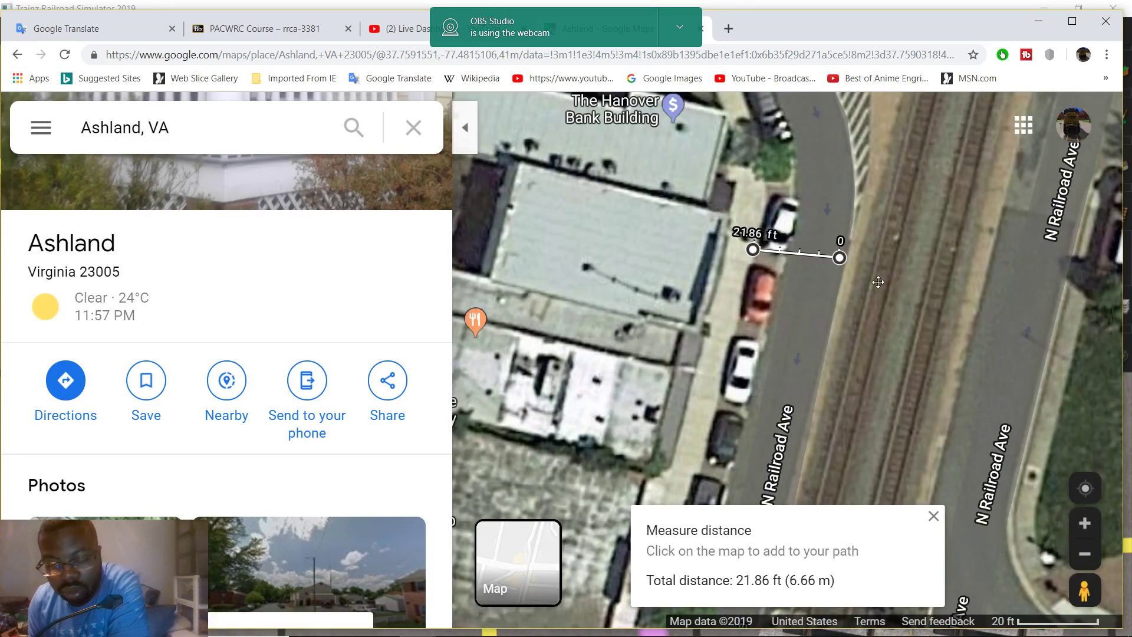
scroll(879, 282, up, 2)
drag(834, 295, 851, 264)
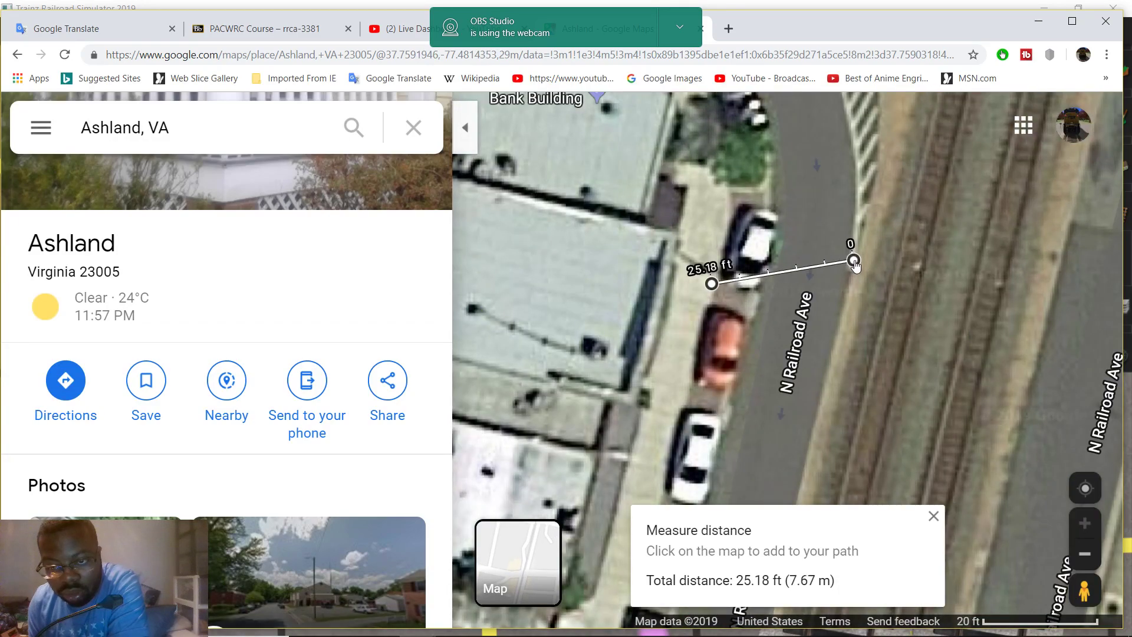
drag(740, 310, 808, 309)
drag(976, 337, 976, 345)
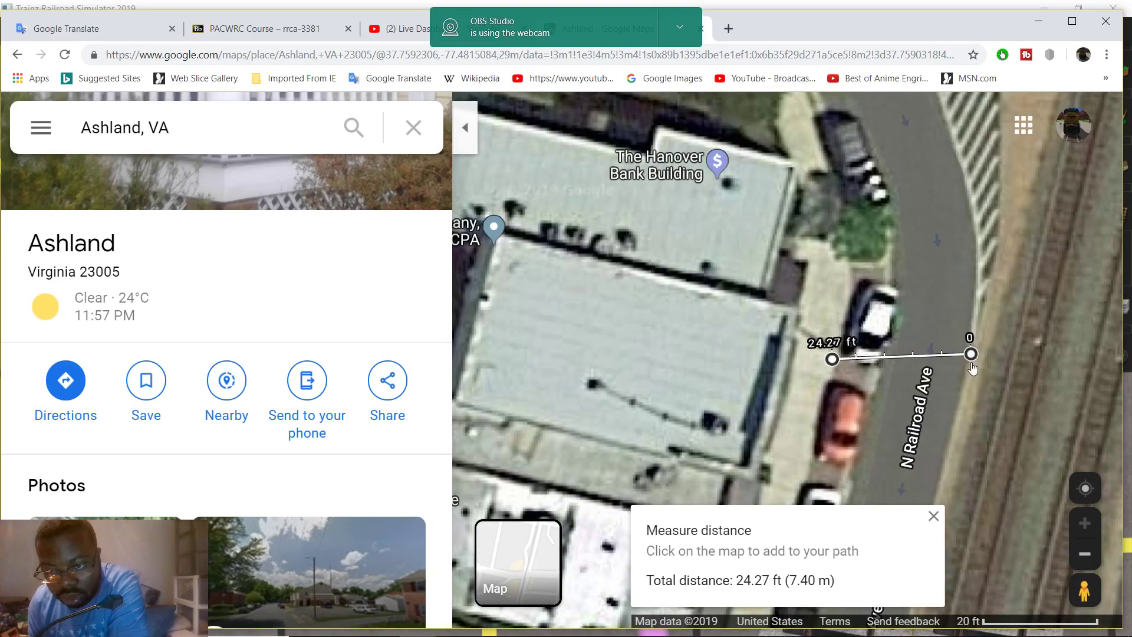
drag(735, 317, 808, 357)
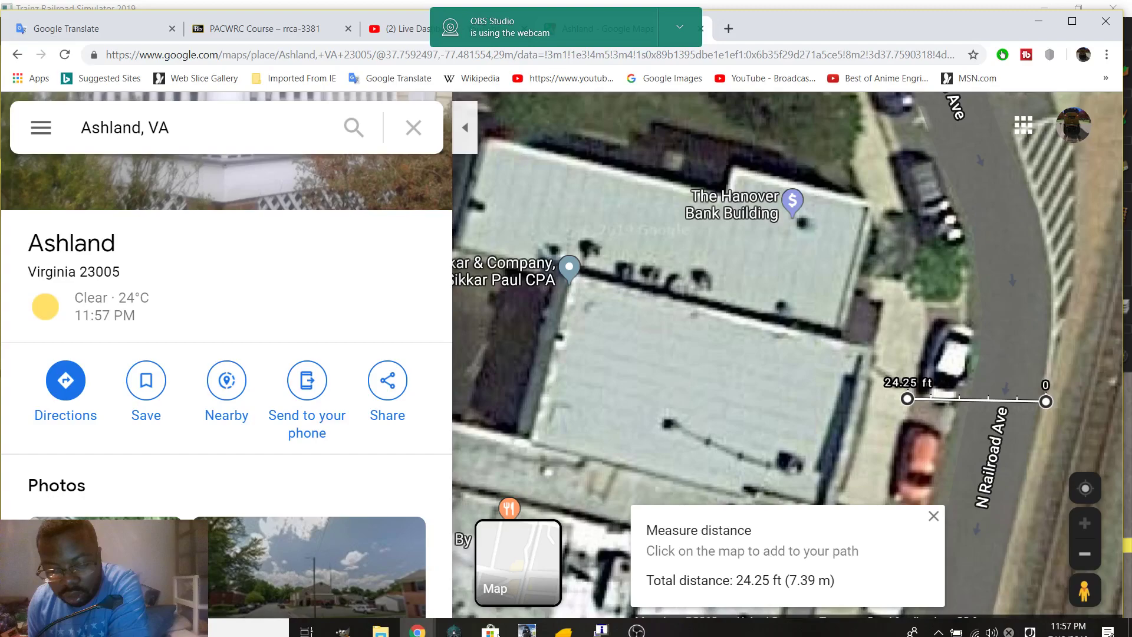
Draw a 23.6-foot ruler at 90° from the 90.7-foot ruler's end to the track
mouse_move(569, 620)
click(607, 550)
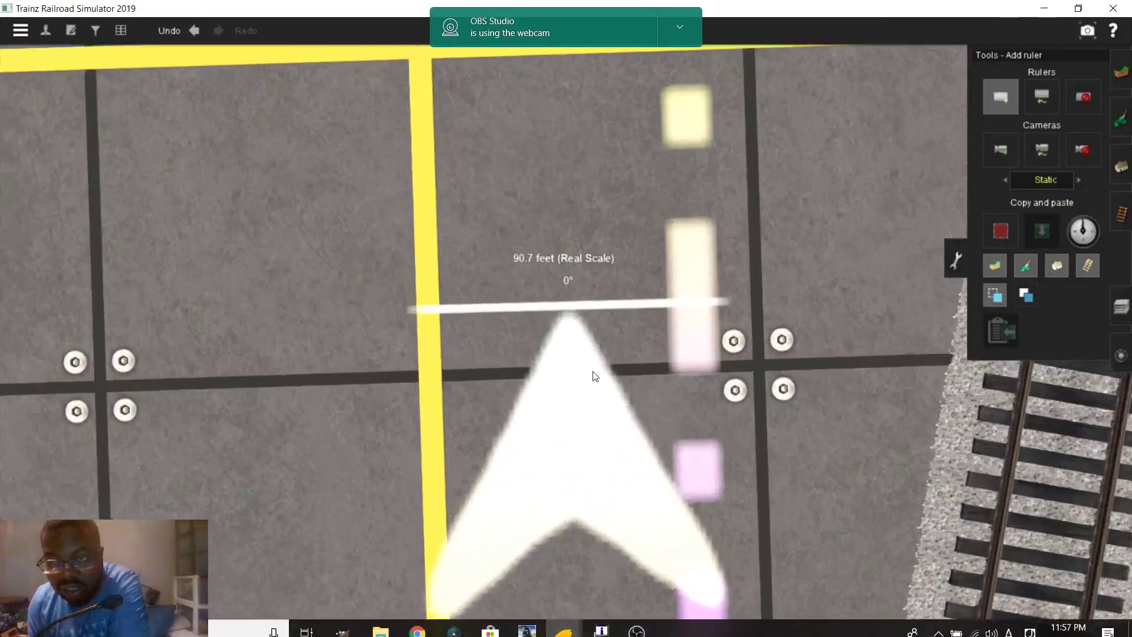
right_drag(586, 316, 572, 318)
mouse_move(568, 318)
mouse_down()
mouse_move(683, 332)
mouse_move(666, 293)
mouse_move(710, 278)
mouse_move(824, 274)
mouse_up()
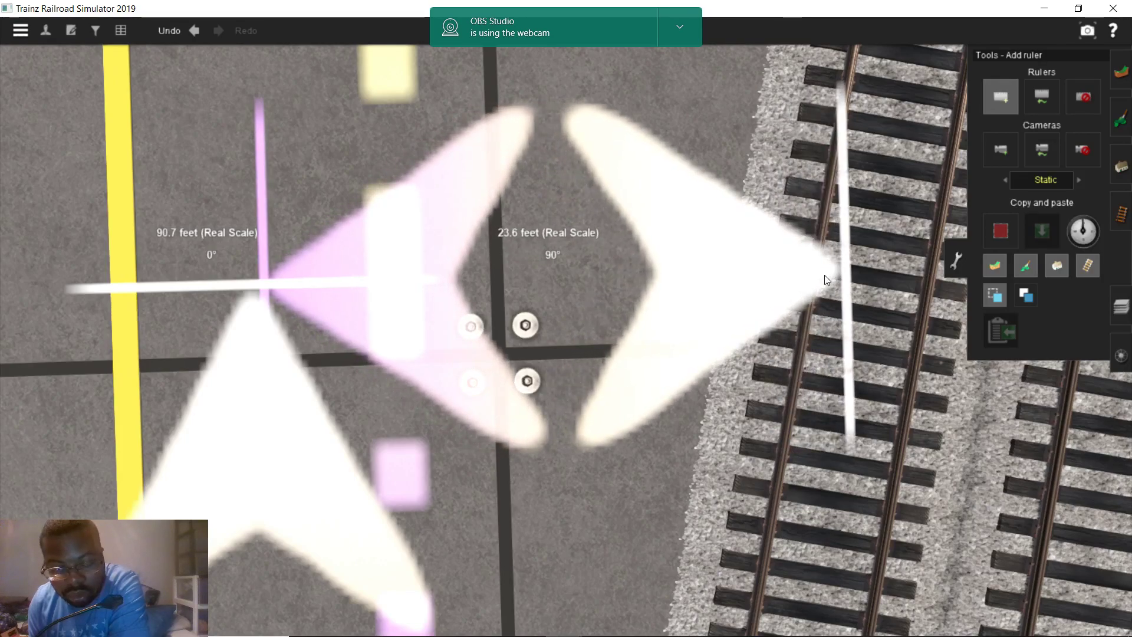
scroll(758, 273, down, 5)
scroll(618, 378, down, 10)
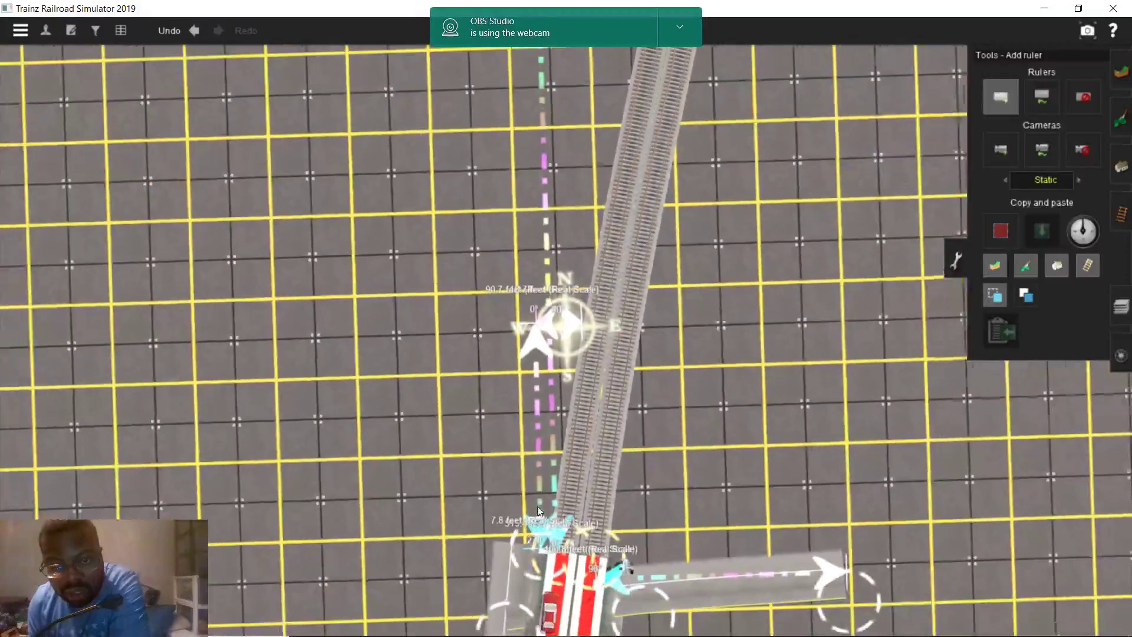
scroll(534, 449, up, 3)
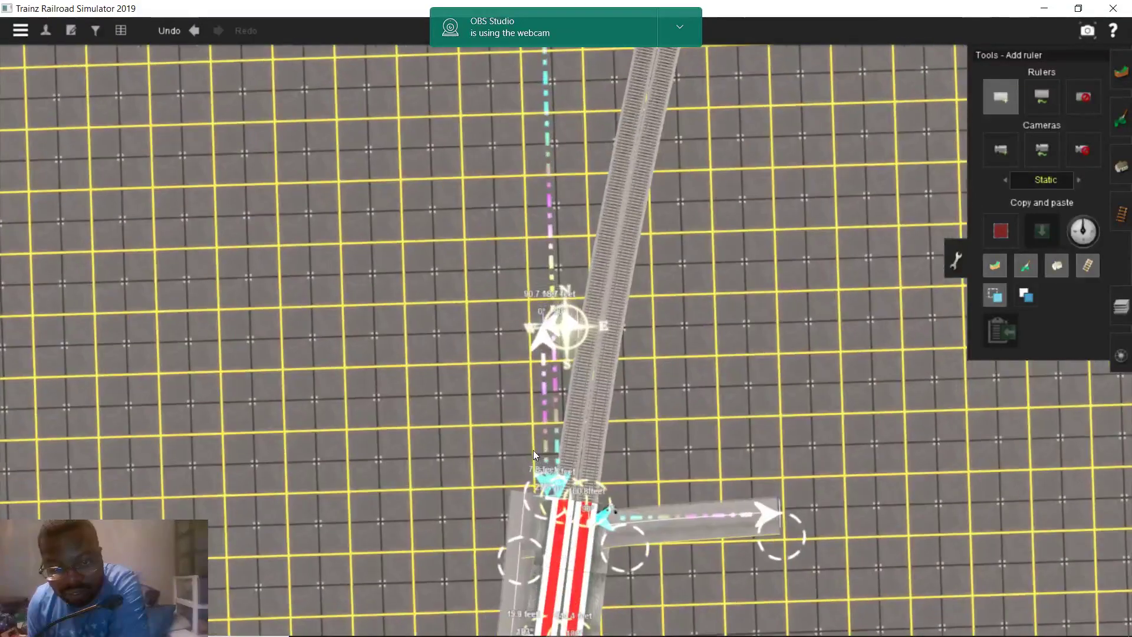
scroll(533, 440, up, 4)
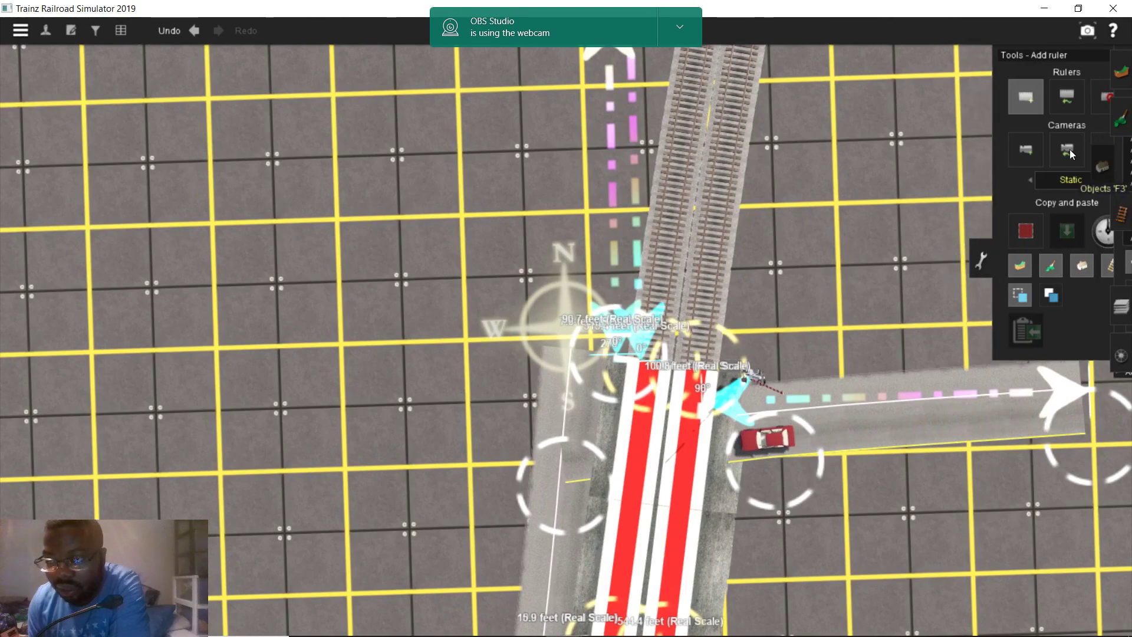
click(1120, 168)
scroll(560, 317, up, 2)
Extend the road spline from its end northward beside the double track, then turn the view
click(605, 360)
mouse_move(609, 192)
right_down()
mouse_move(611, 203)
mouse_move(597, 204)
right_up()
scroll(597, 209, up, 5)
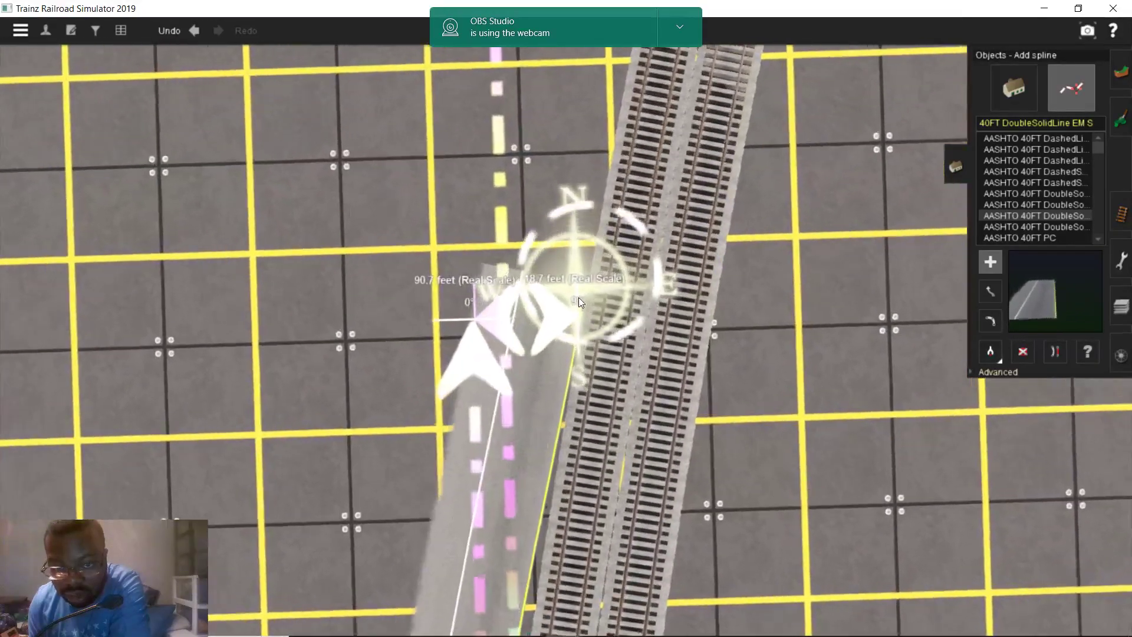
scroll(565, 391, up, 1)
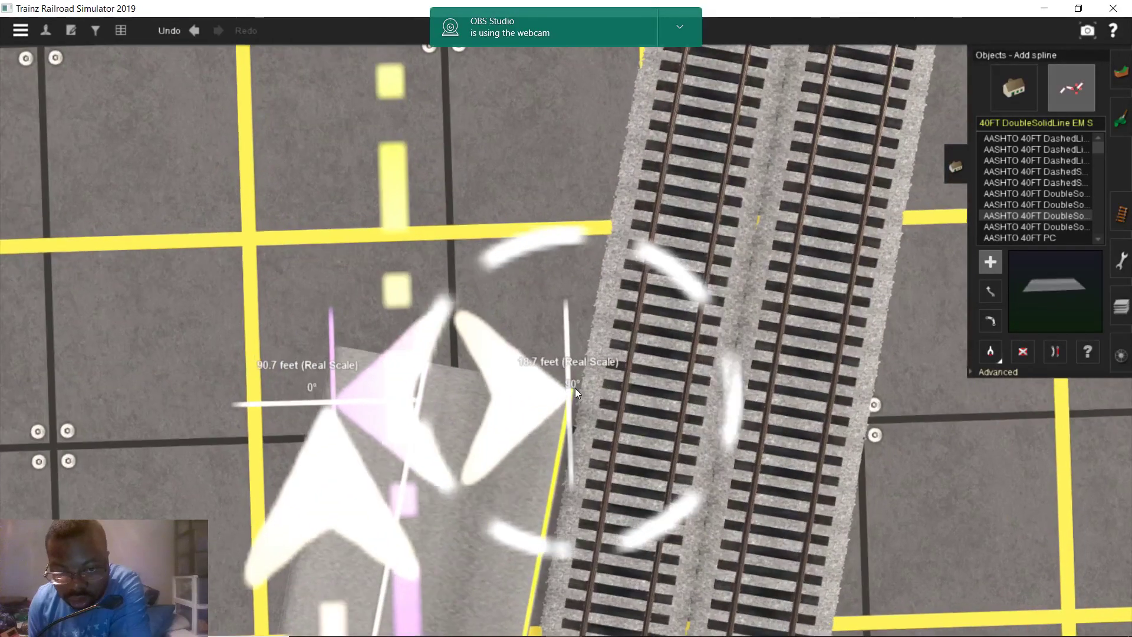
scroll(575, 388, down, 5)
right_drag(589, 554, 575, 305)
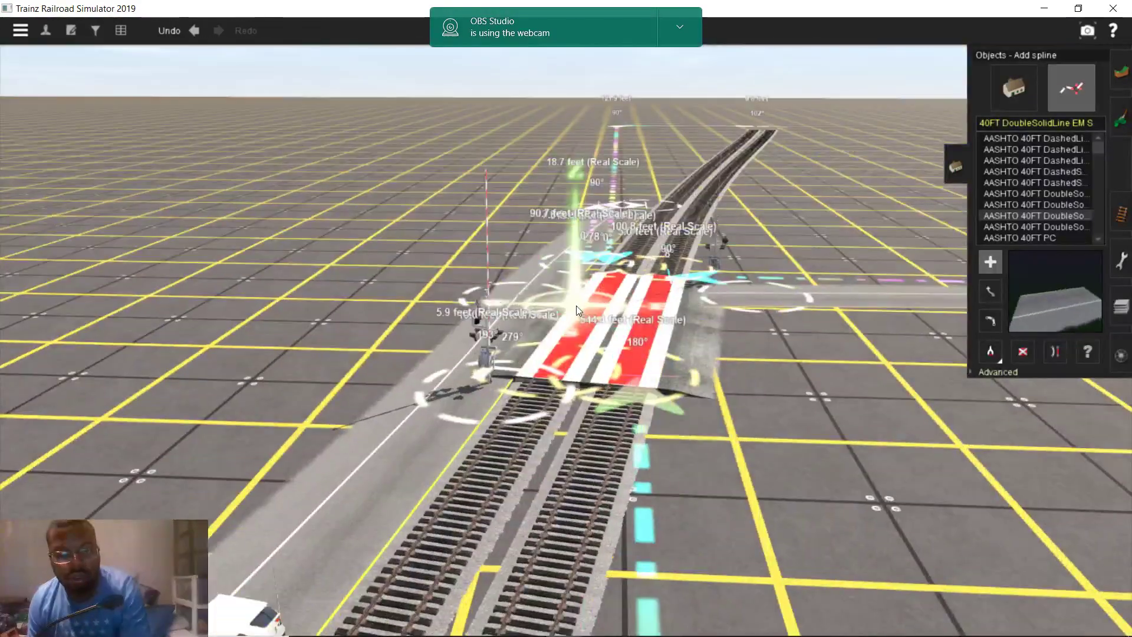
scroll(575, 305, up, 2)
scroll(557, 379, down, 2)
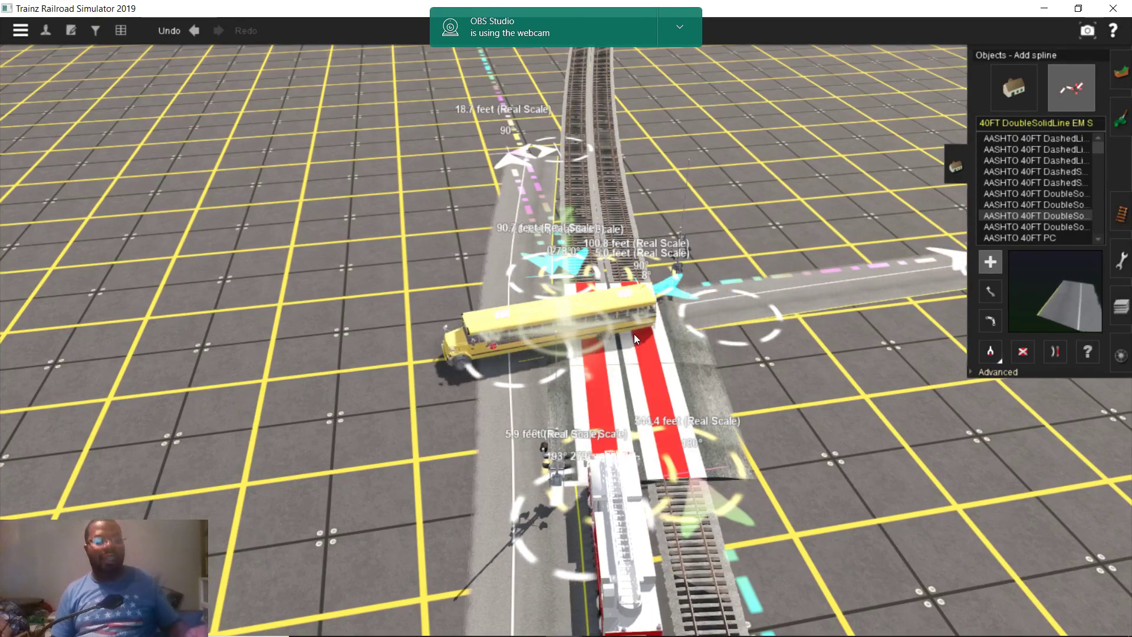
Save as a new session named 'Ashland, VA', then bring OBS Studio to the front
key(Escape)
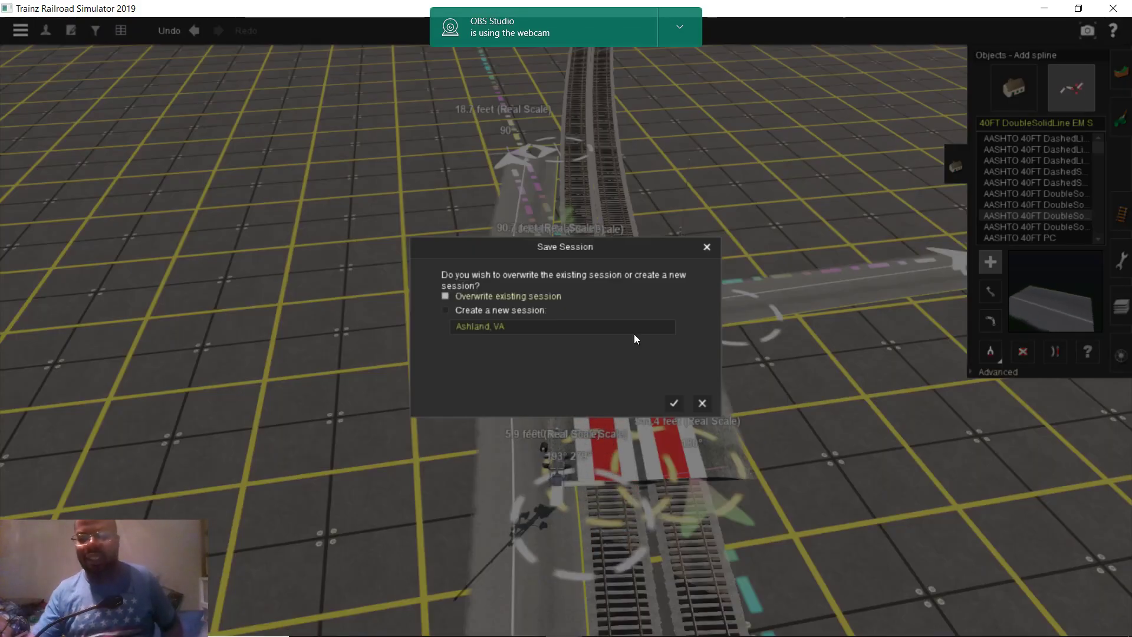
key(Return)
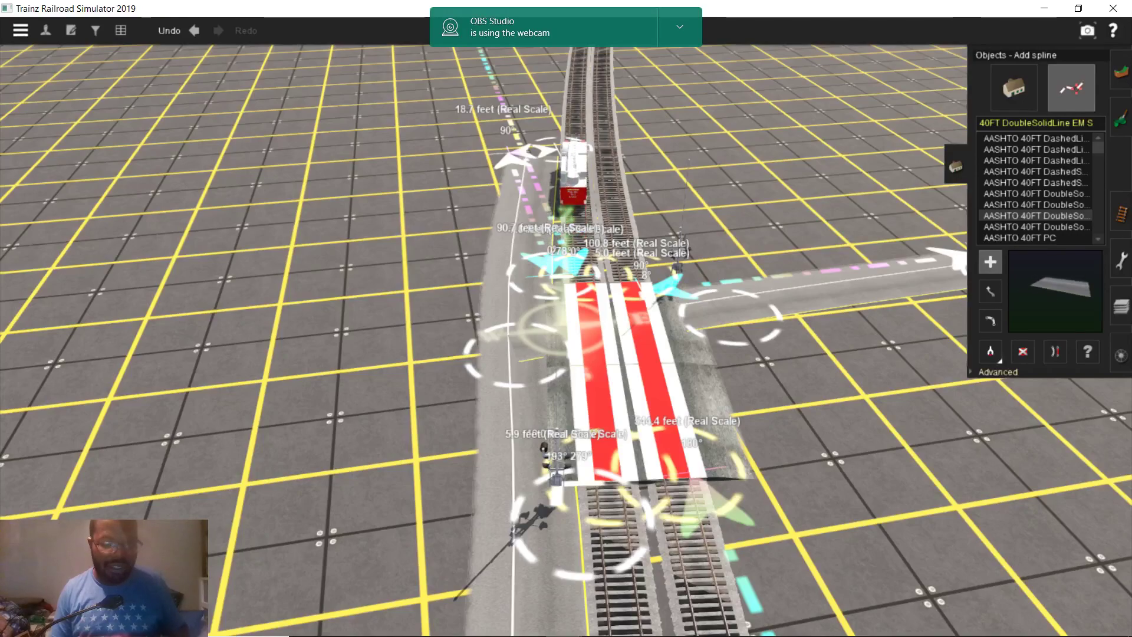
mouse_move(598, 624)
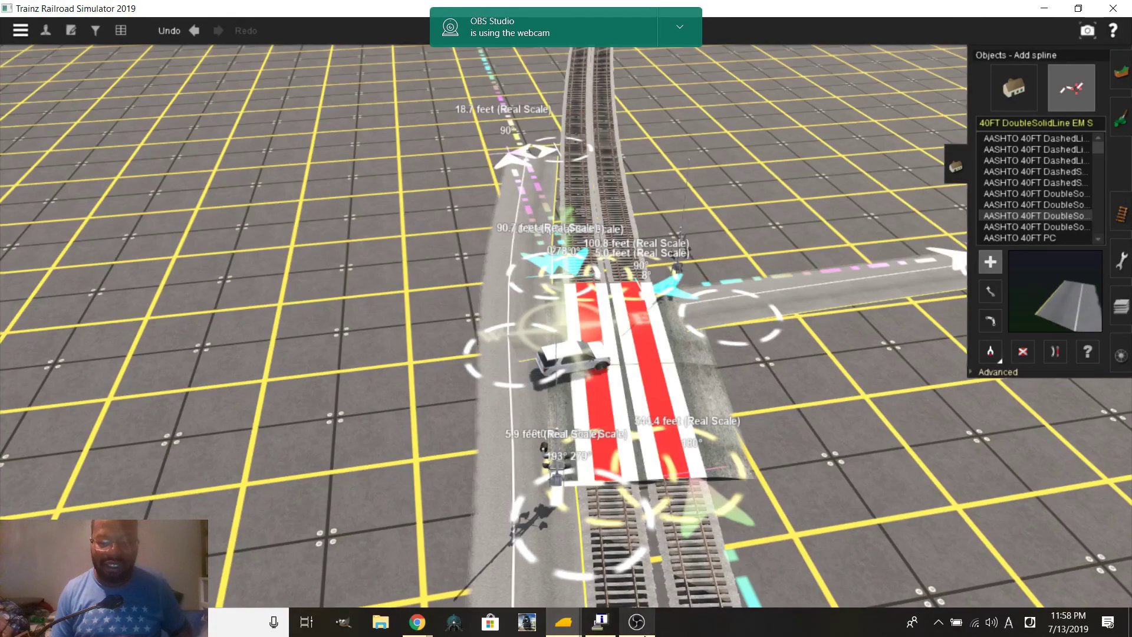
mouse_move(637, 621)
click(654, 554)
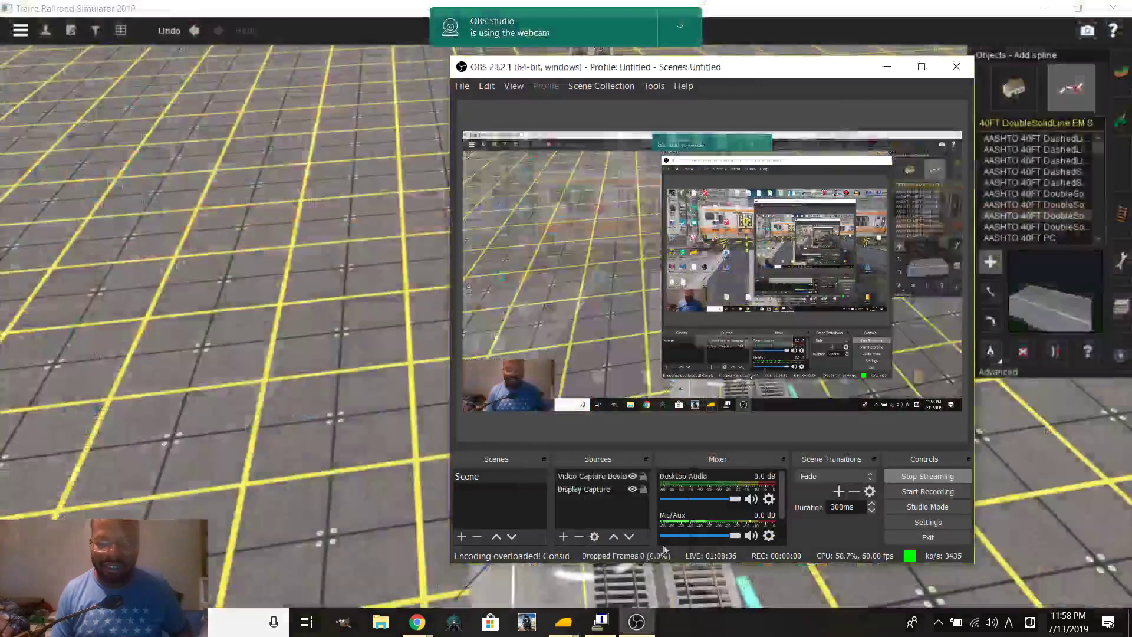